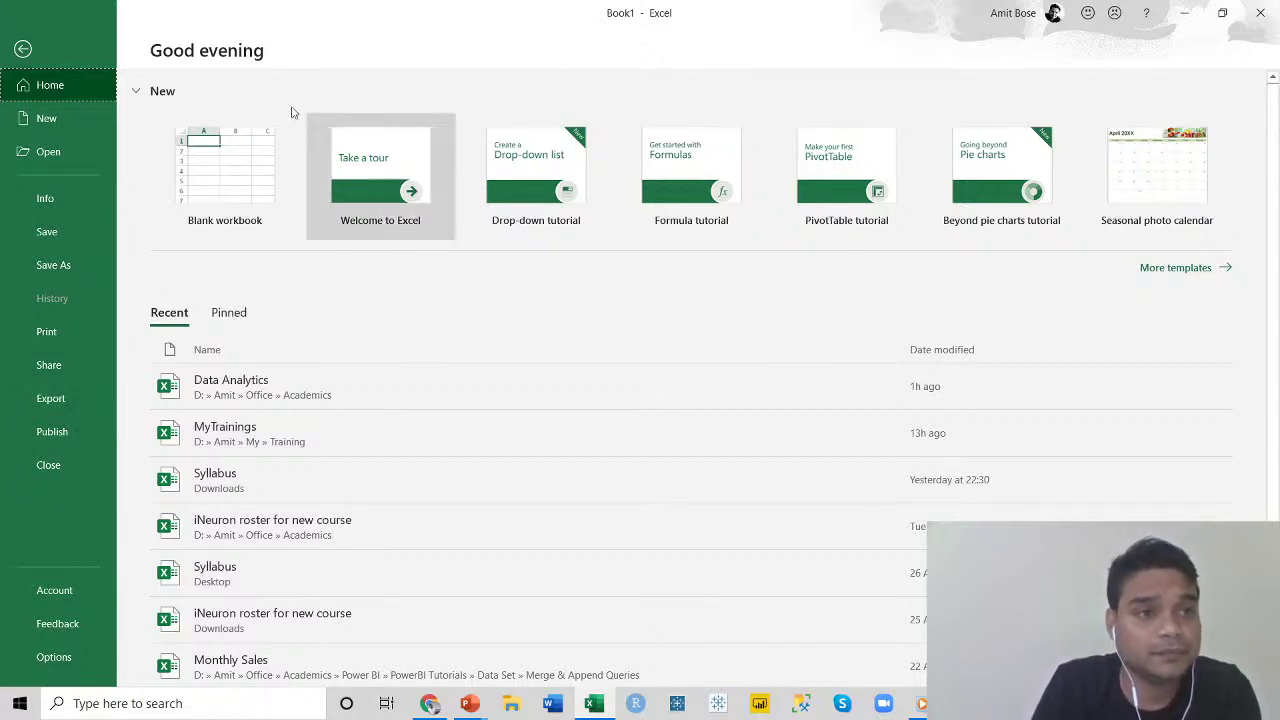
Close the Book1 workbook and restart Excel to its start screen.
click(26, 52)
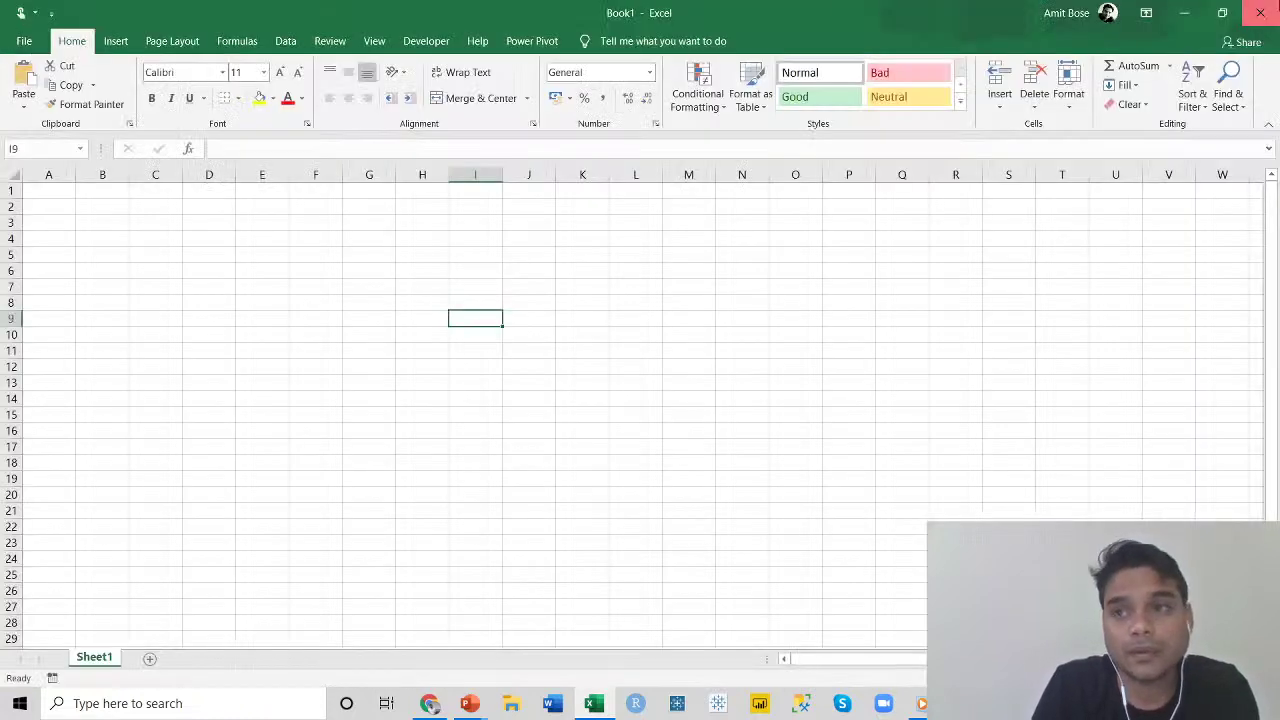
click(1260, 12)
click(716, 451)
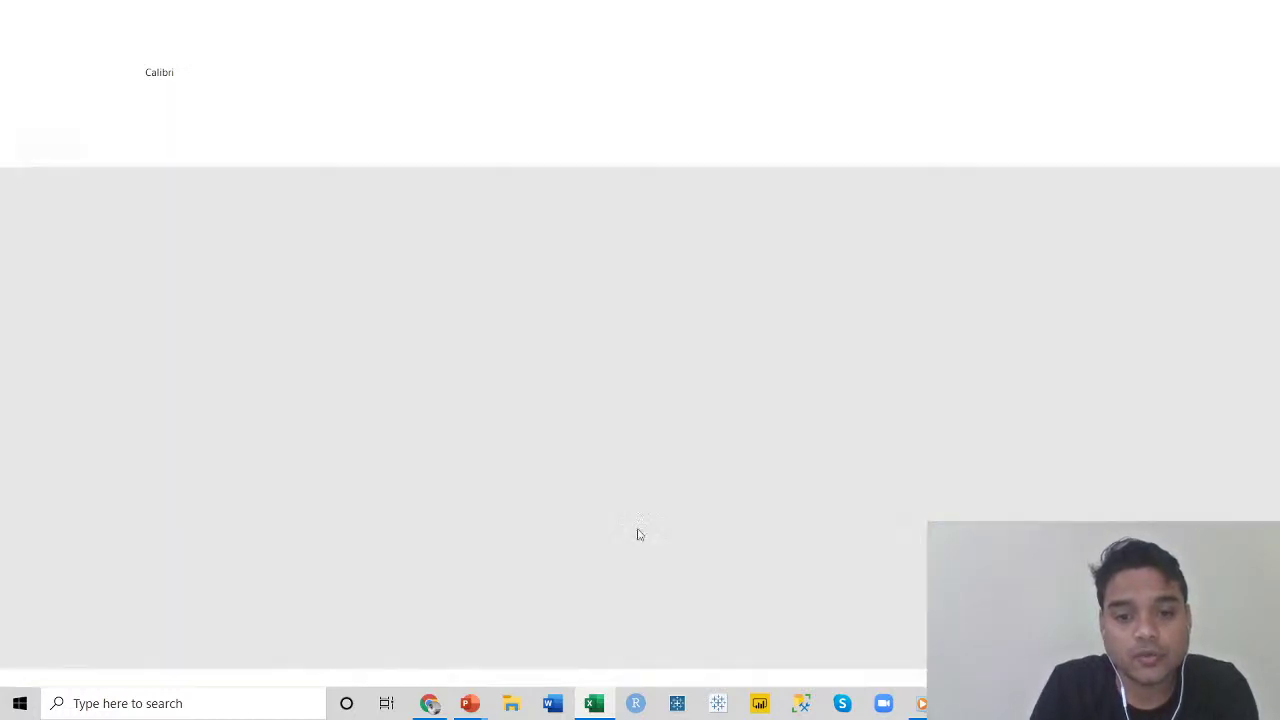
click(594, 704)
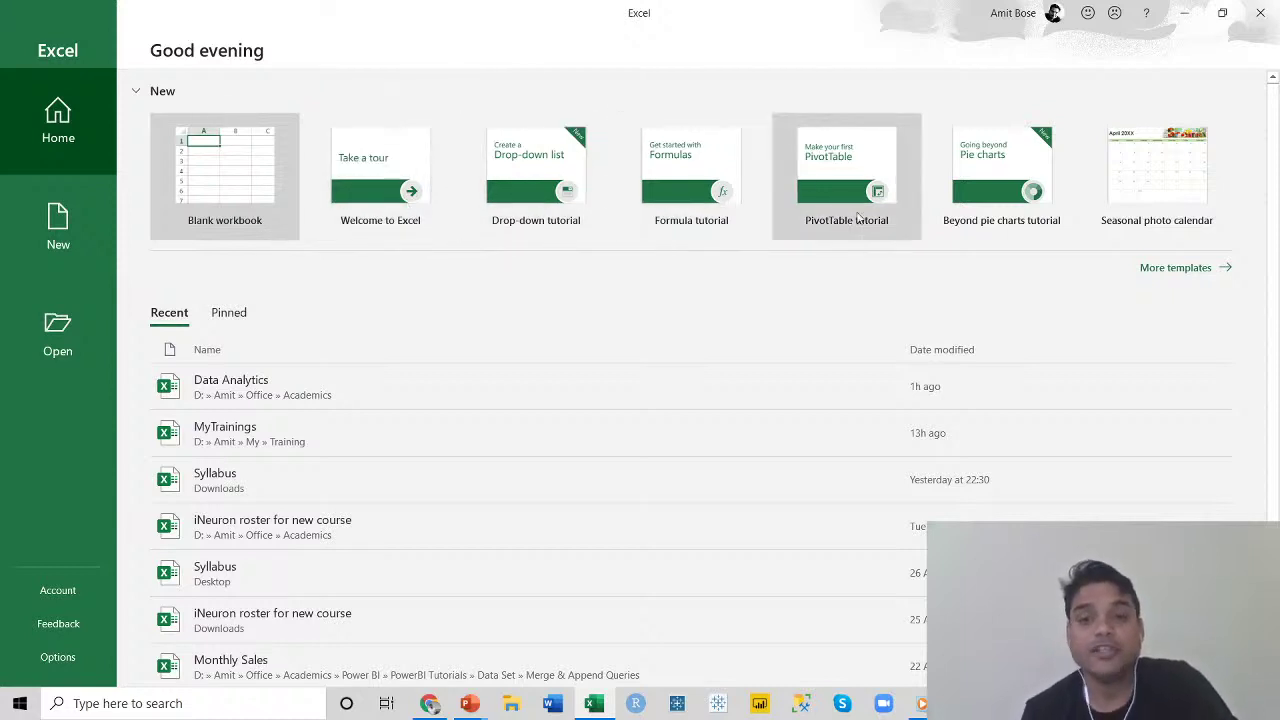
Browse the Business category of the template gallery, preview the Blue invoice template and return to the gallery.
click(1186, 270)
scroll(802, 273, down, 3)
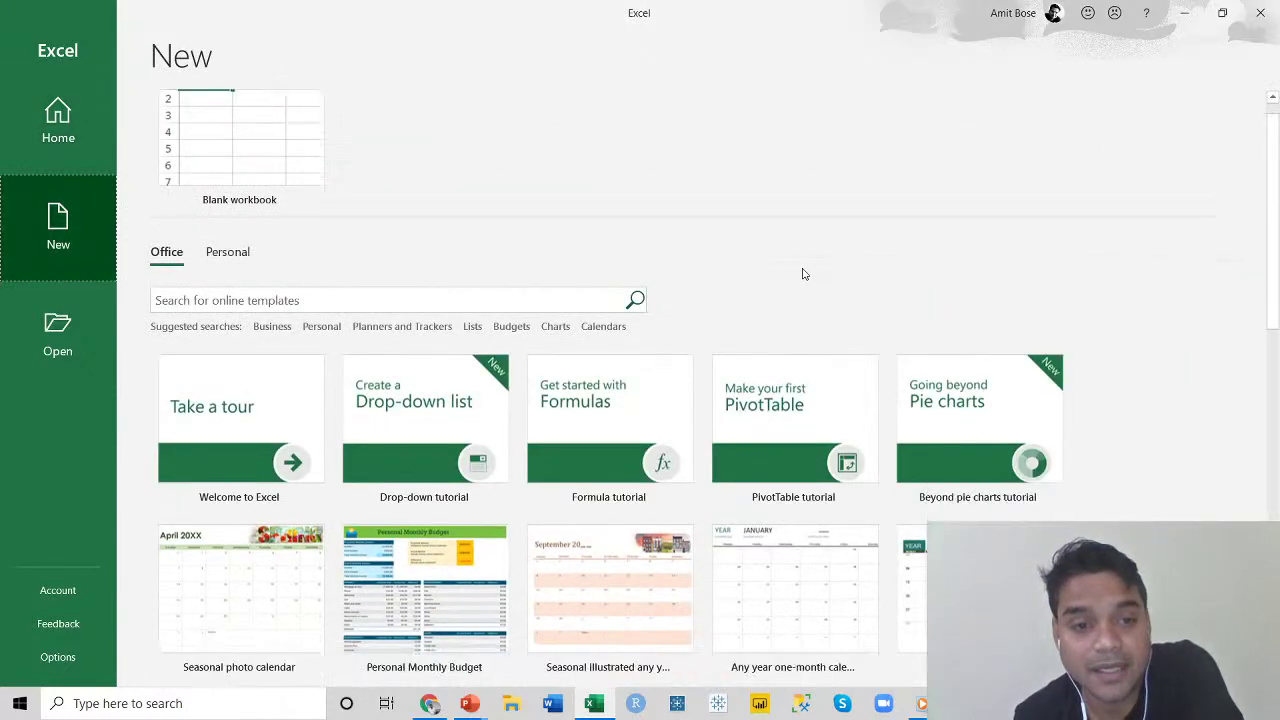
scroll(802, 273, down, 2)
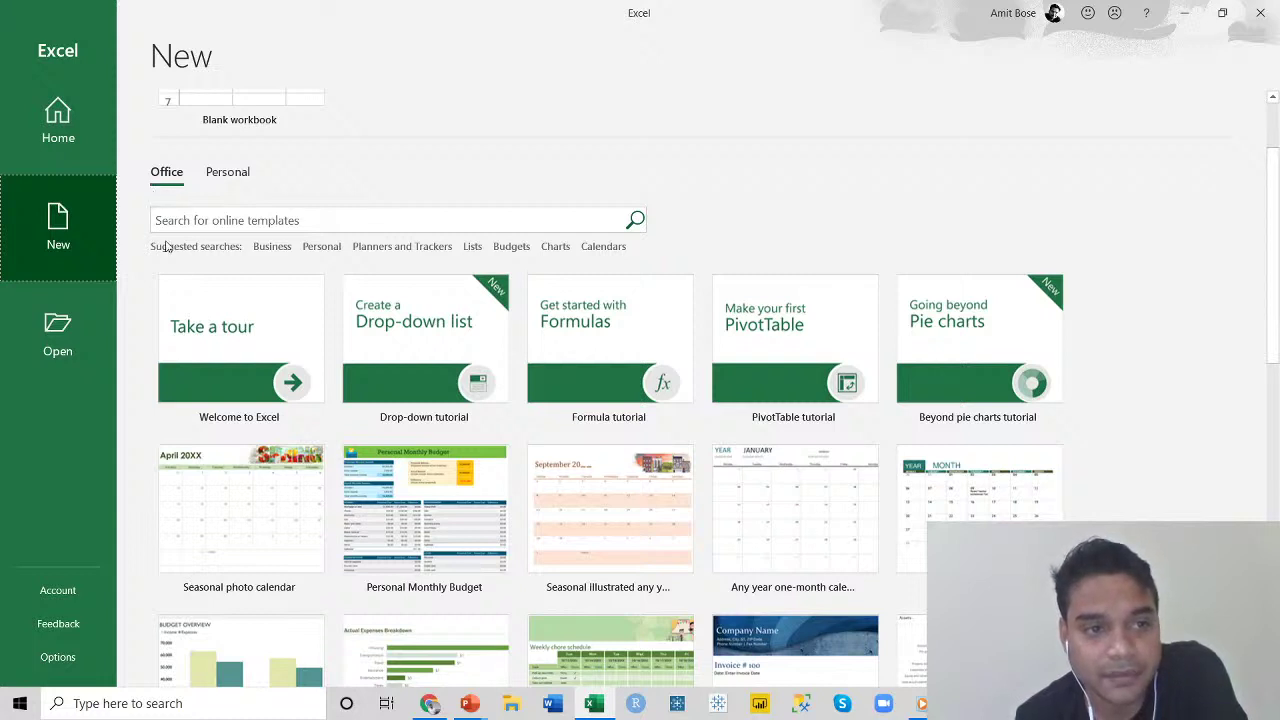
click(272, 246)
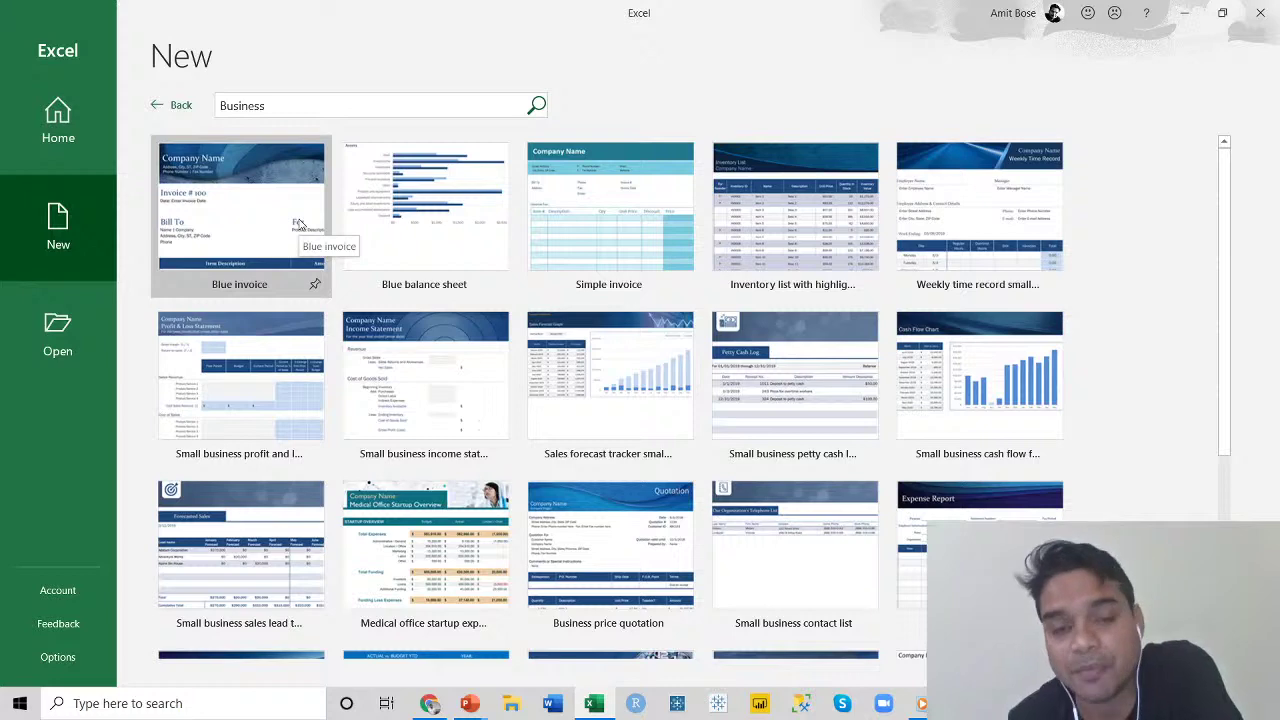
click(259, 220)
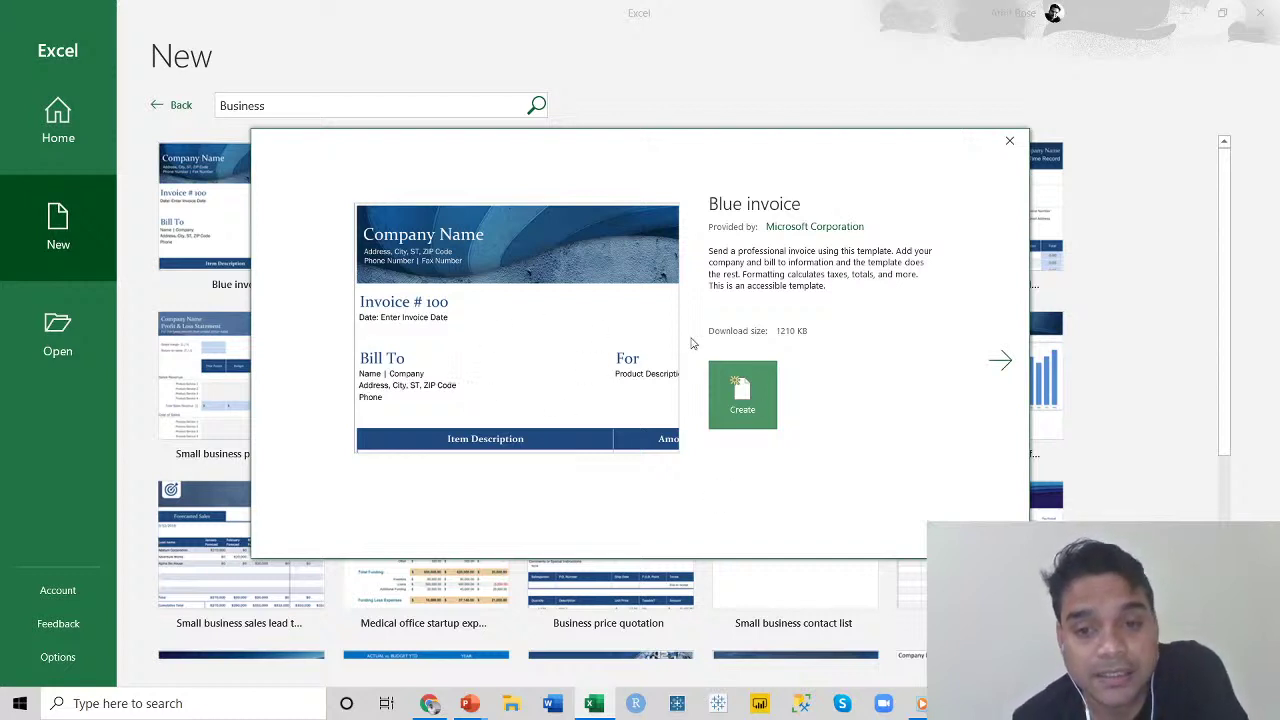
click(1010, 140)
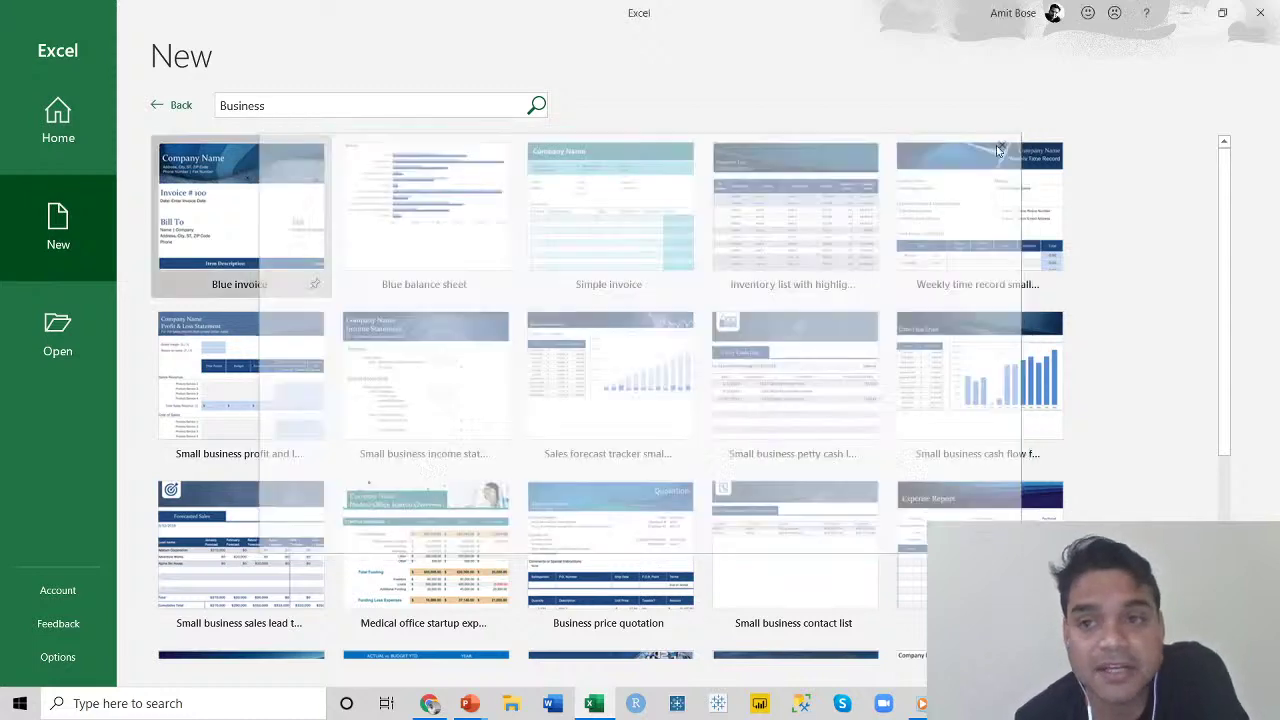
click(166, 105)
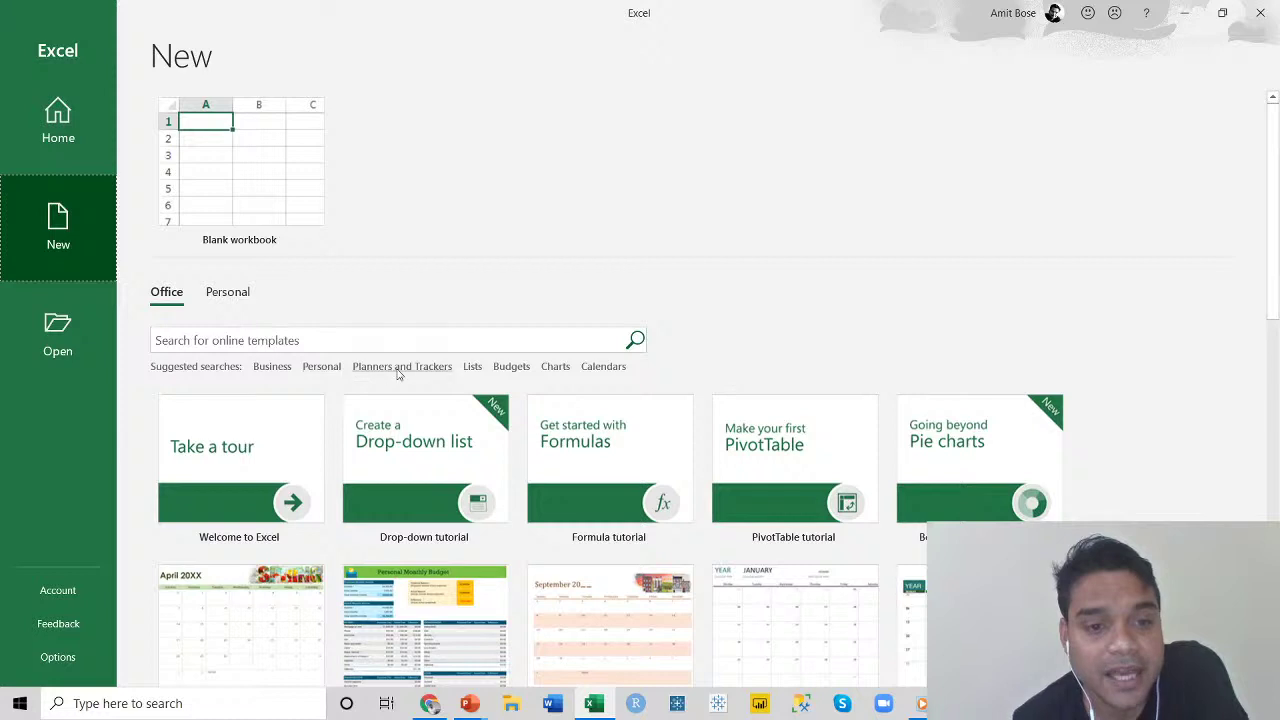
Look through the Planners and Trackers templates and return to the template gallery.
click(398, 372)
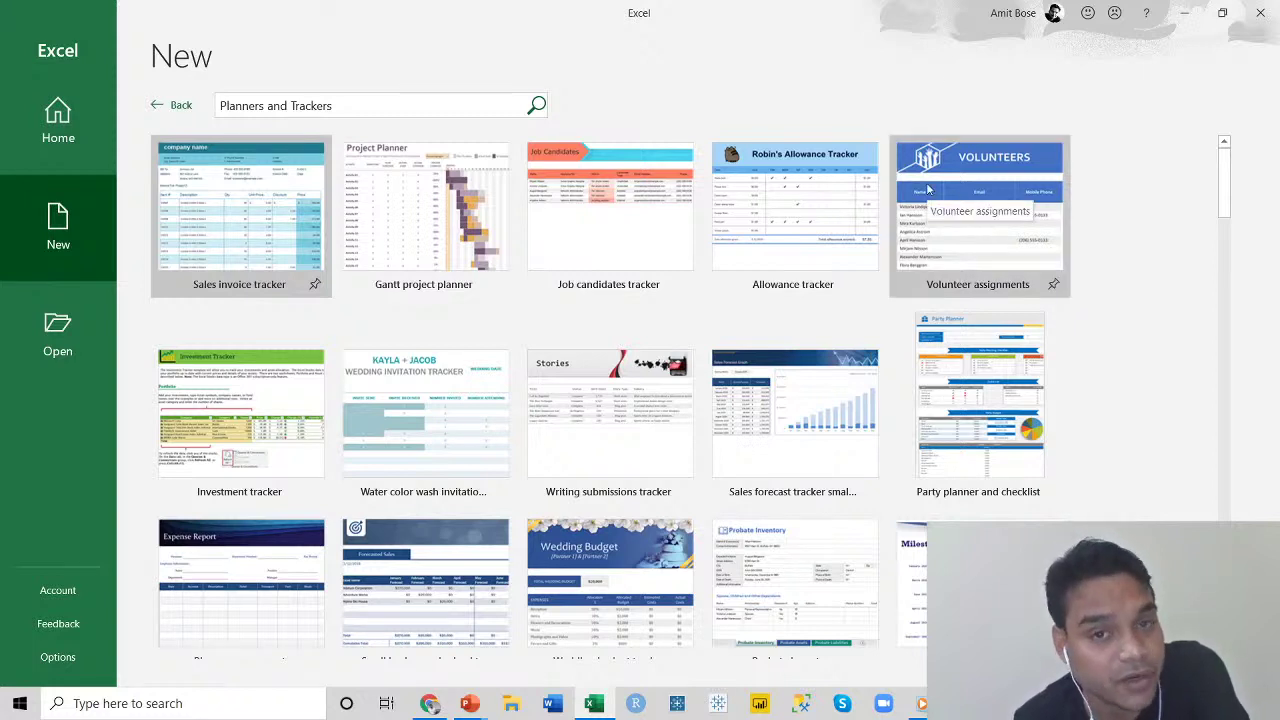
scroll(926, 182, down, 3)
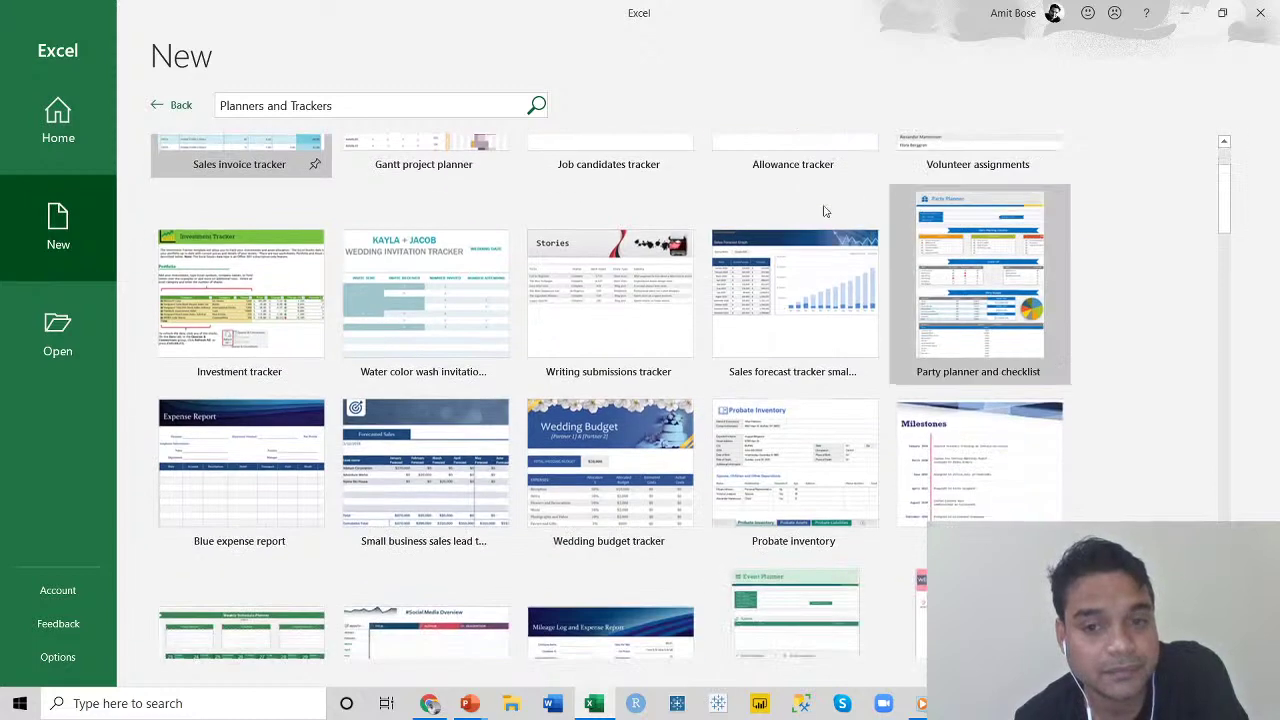
scroll(570, 300, down, 10)
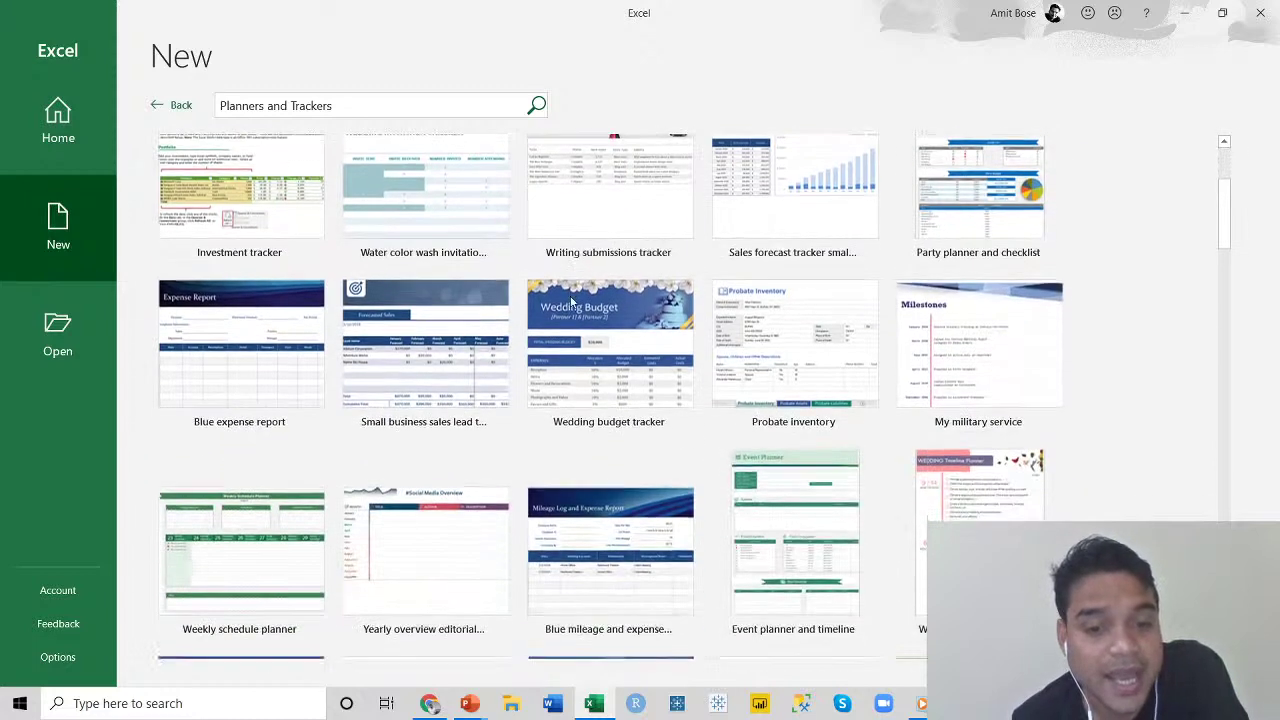
scroll(560, 312, down, 15)
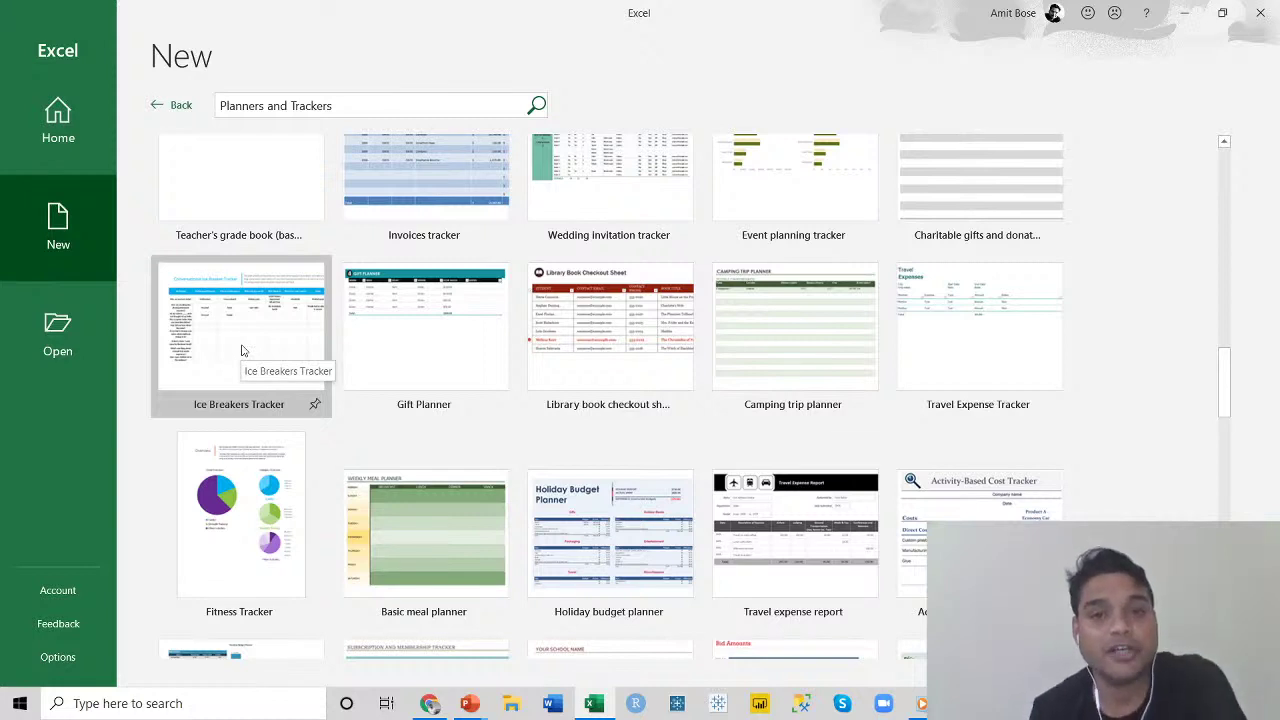
click(167, 108)
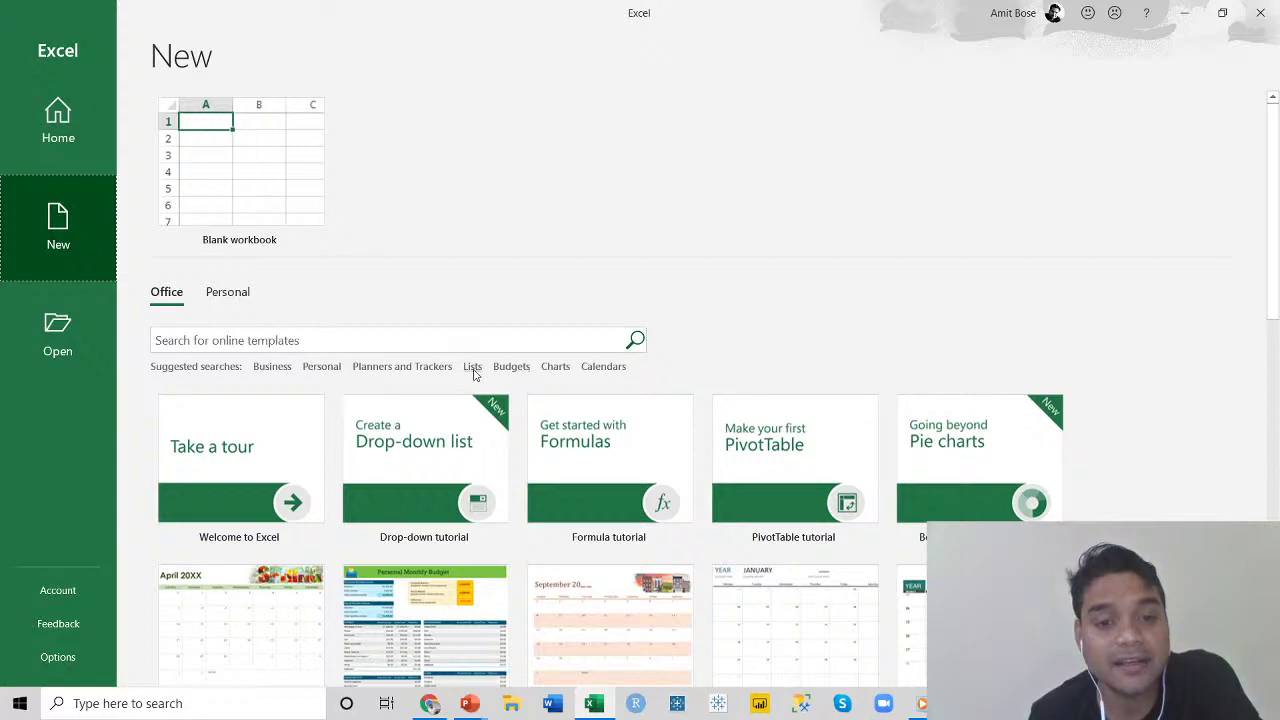
Look through the Lists templates and return to the template gallery.
click(472, 366)
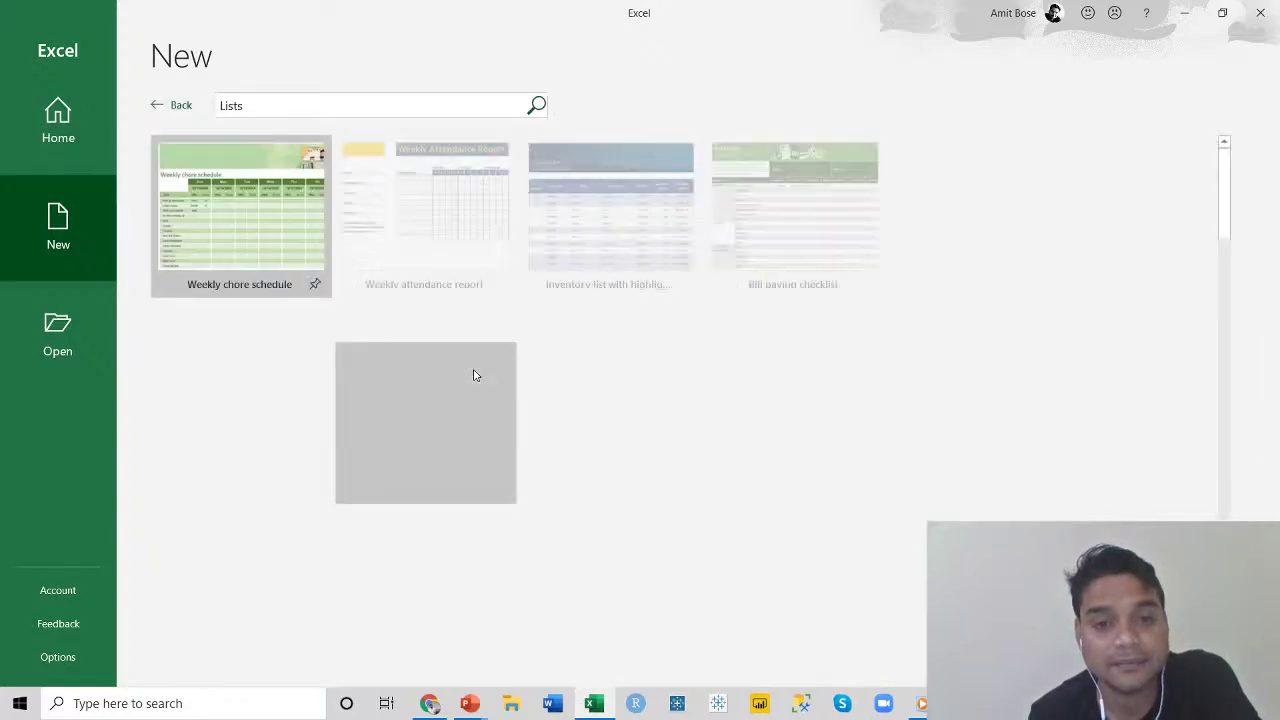
scroll(603, 275, down, 3)
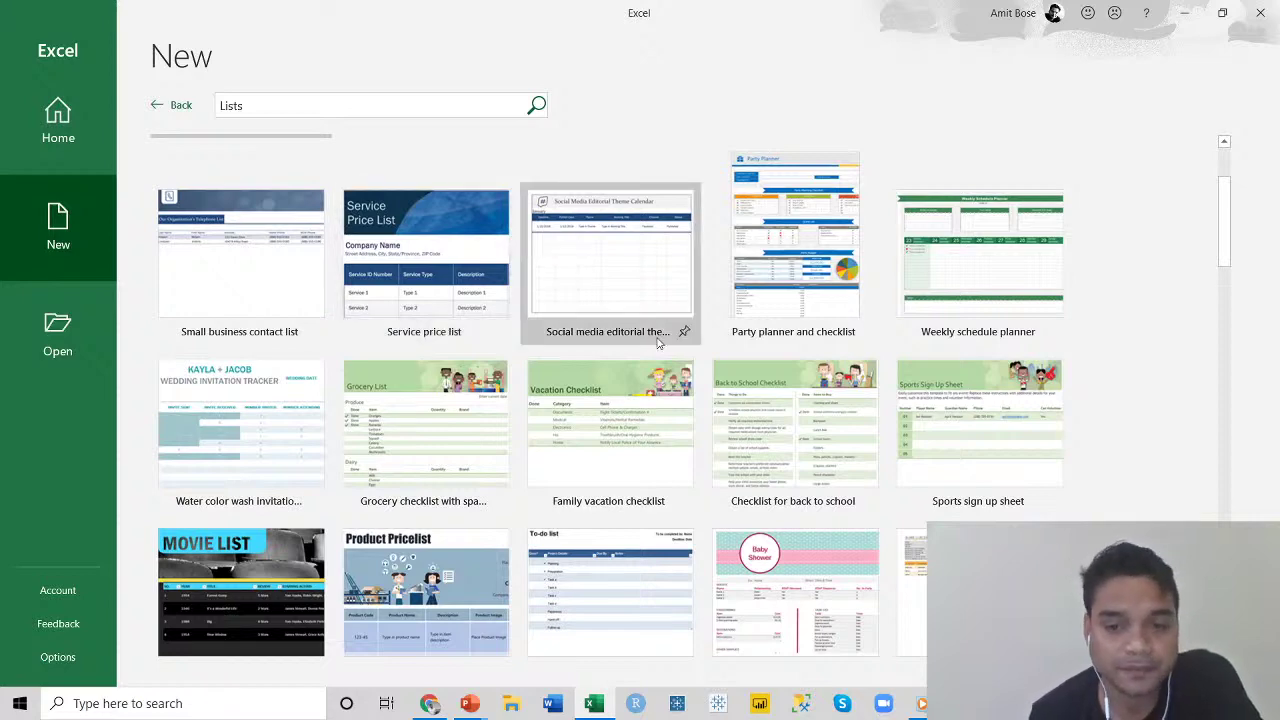
scroll(585, 255, down, 3)
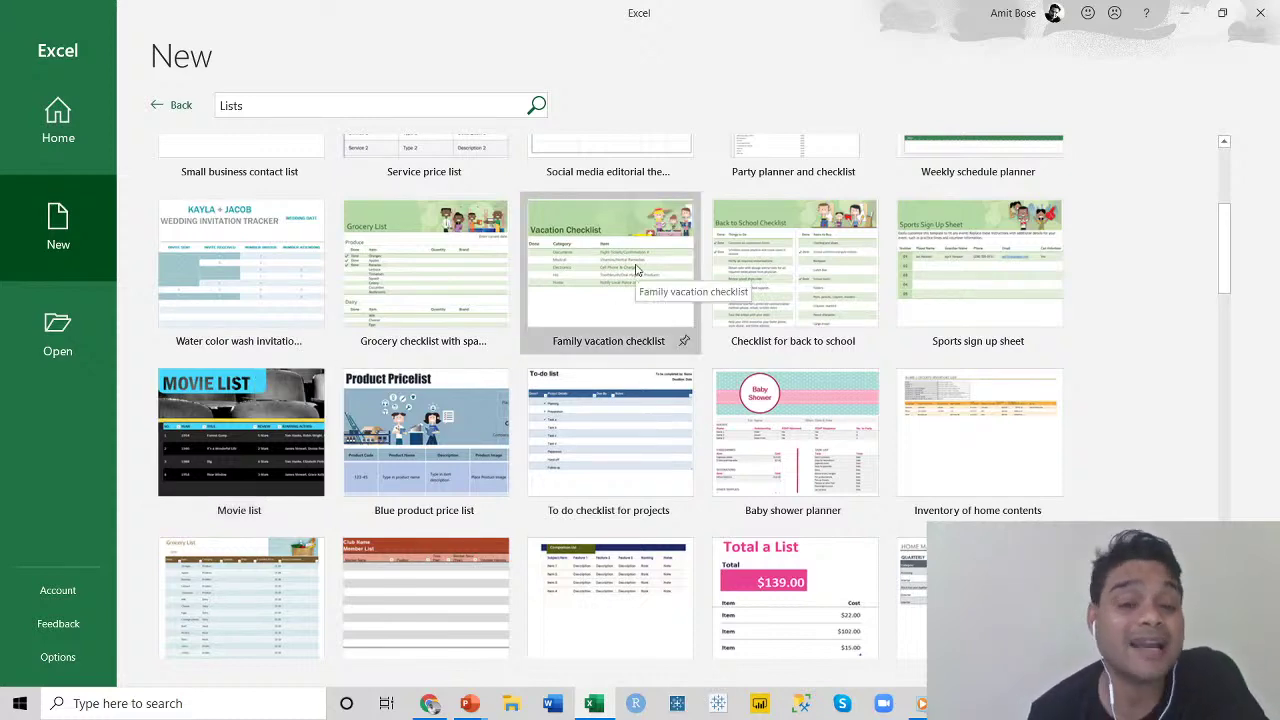
scroll(636, 270, down, 10)
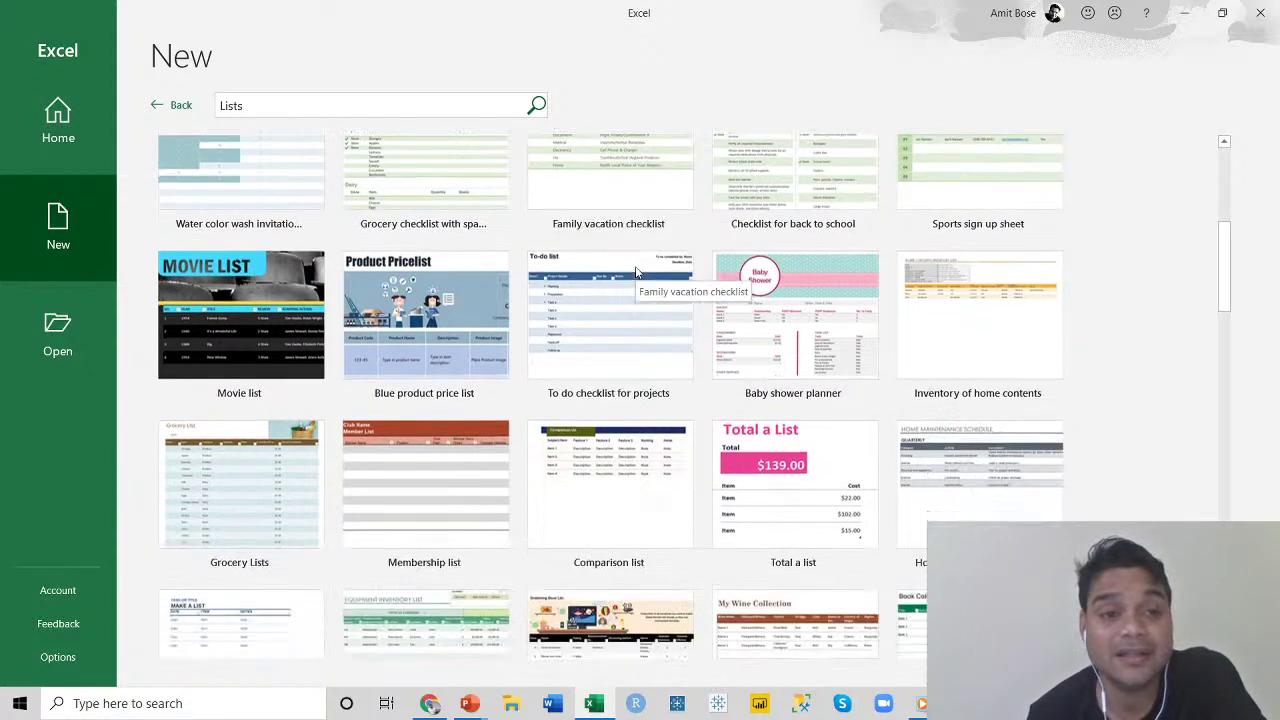
scroll(633, 314, down, 3)
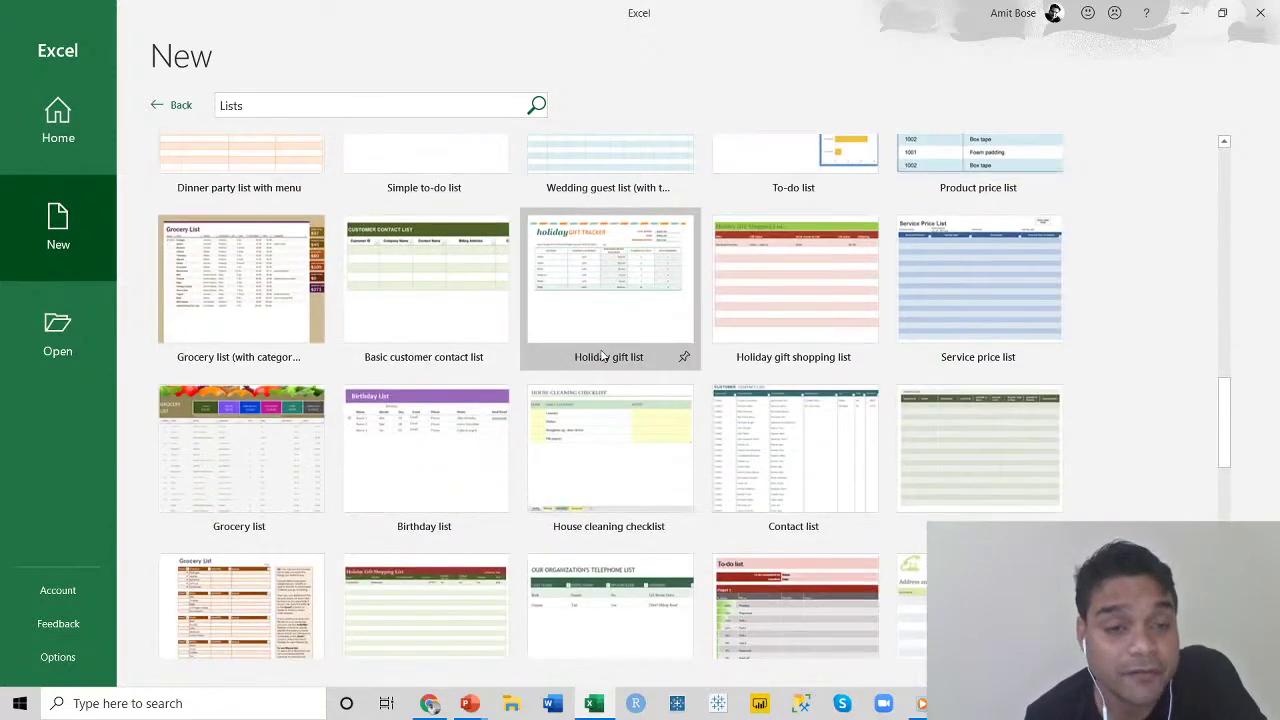
scroll(603, 356, up, 3)
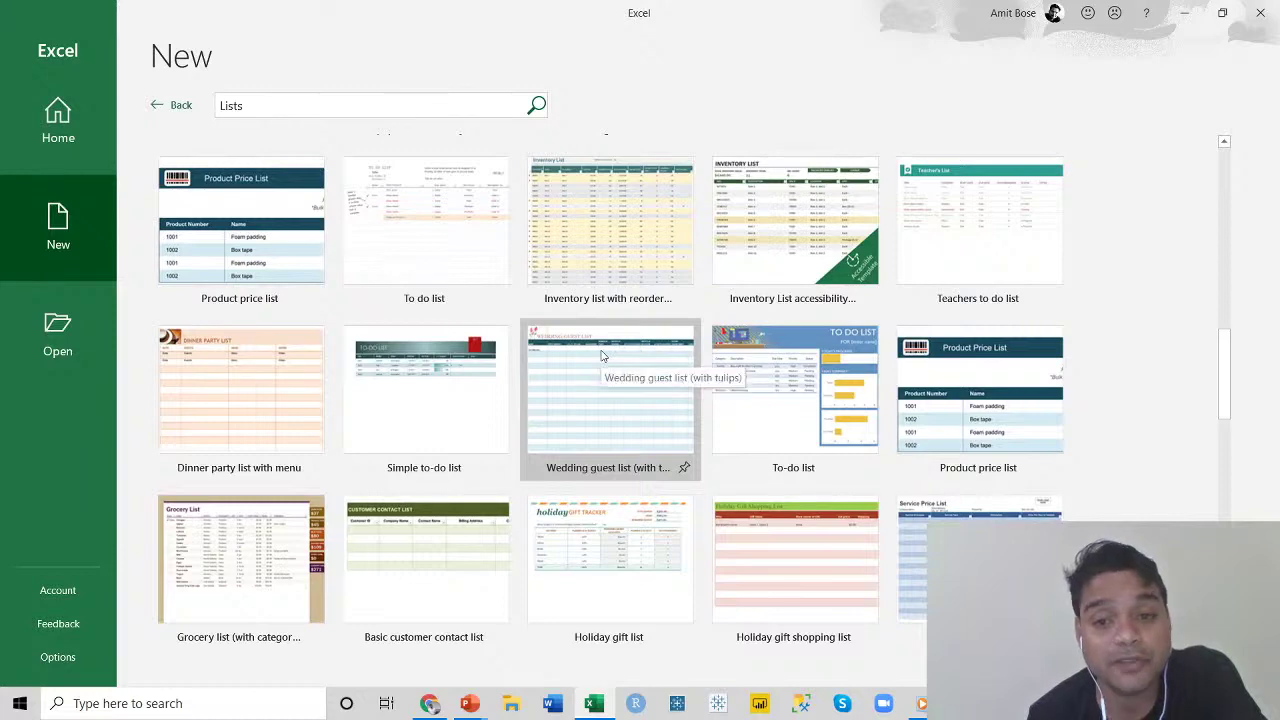
scroll(602, 355, up, 10)
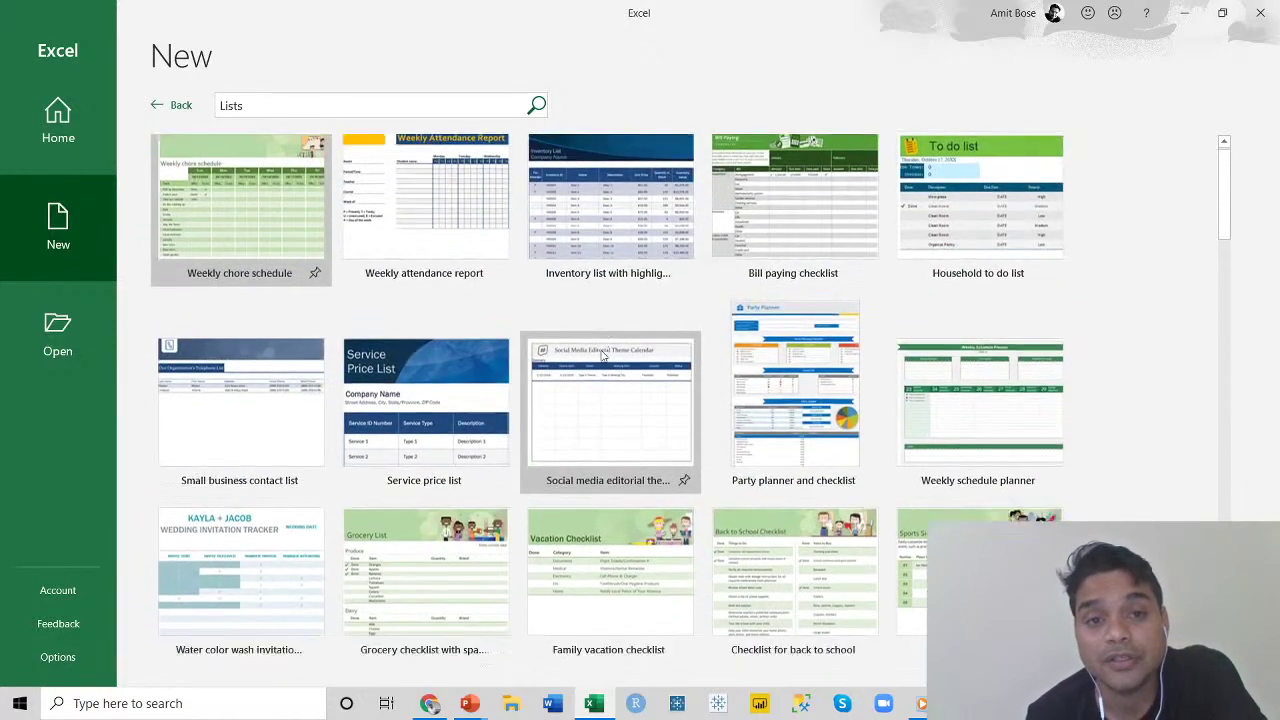
scroll(602, 355, up, 1)
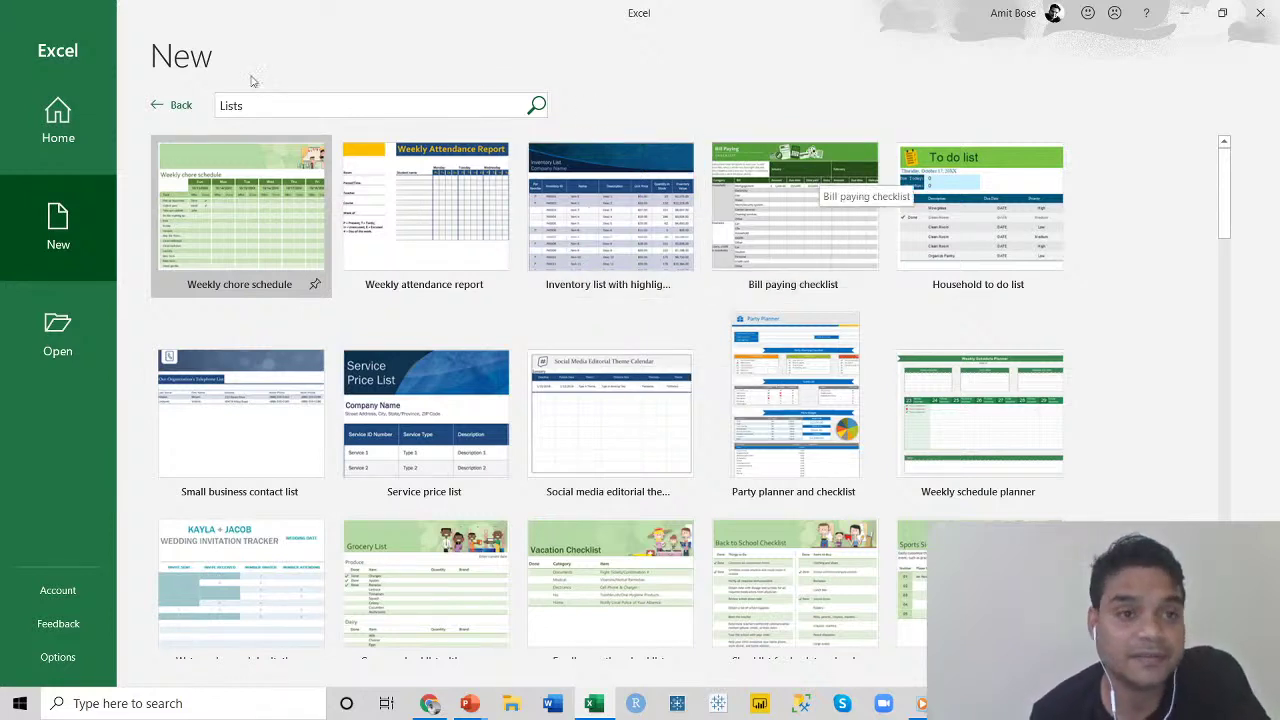
click(168, 105)
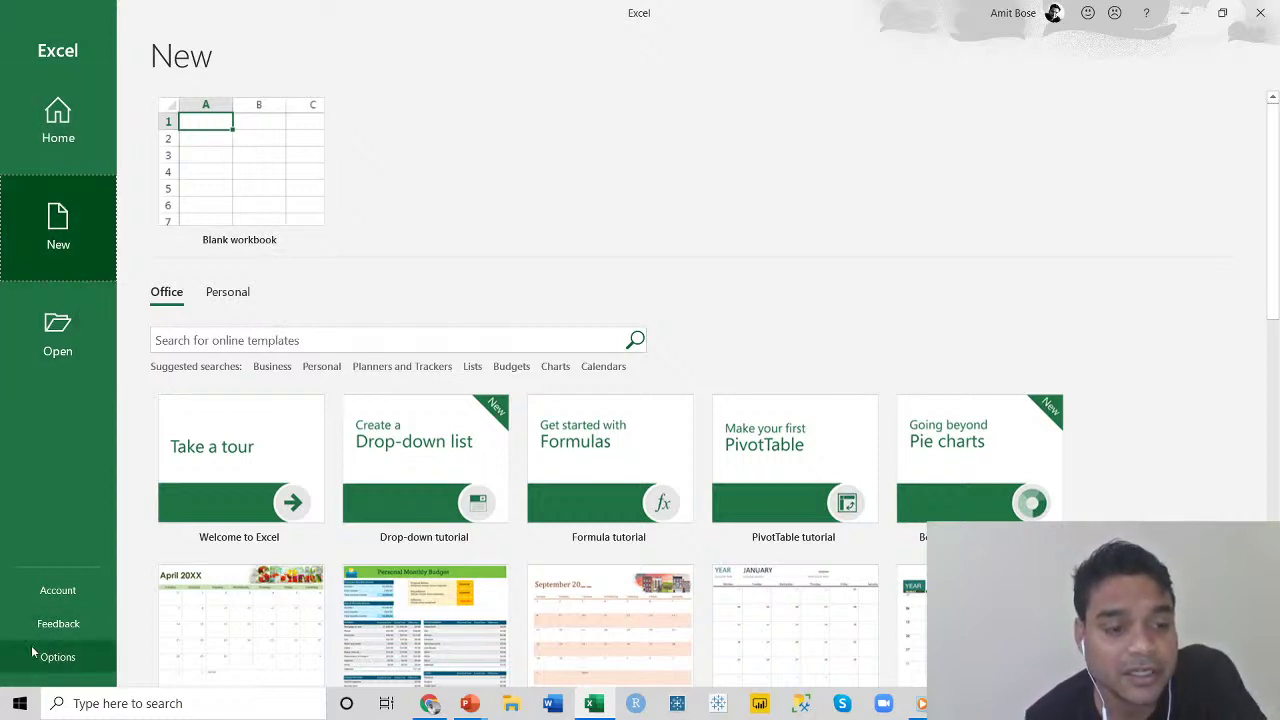
View the account information and the available Office backgrounds, keeping the Clouds background.
click(55, 595)
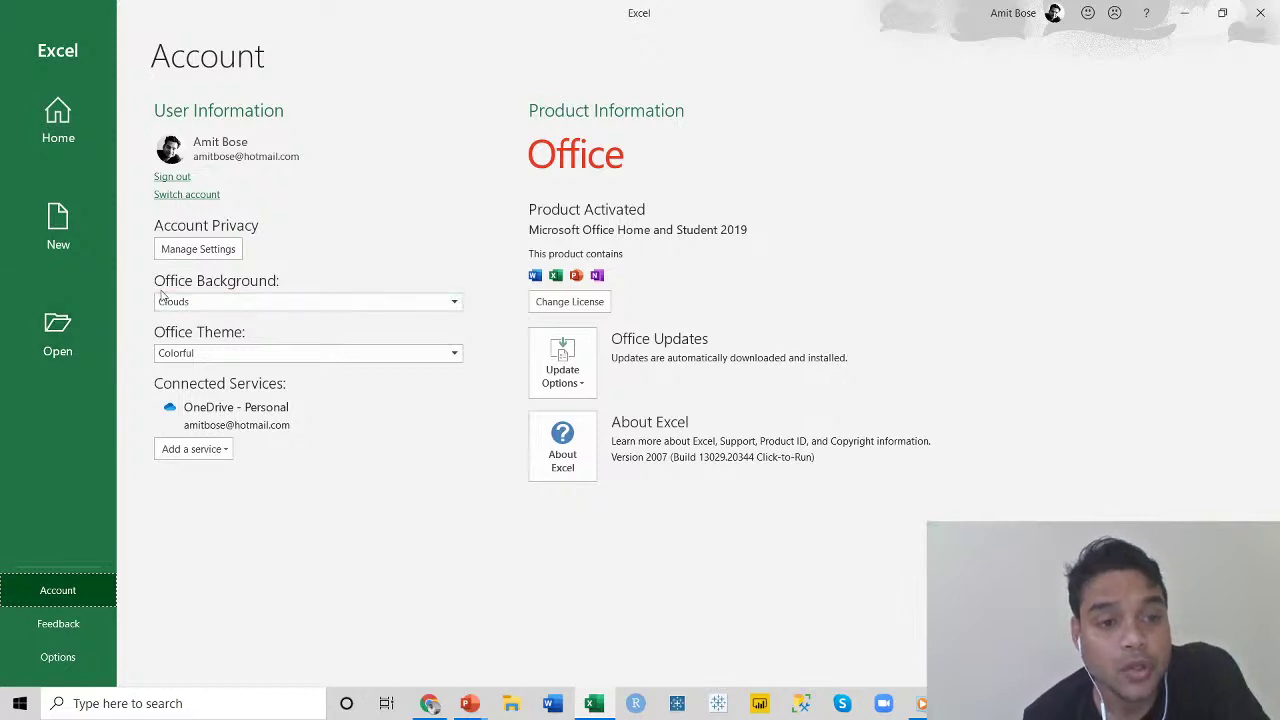
click(453, 301)
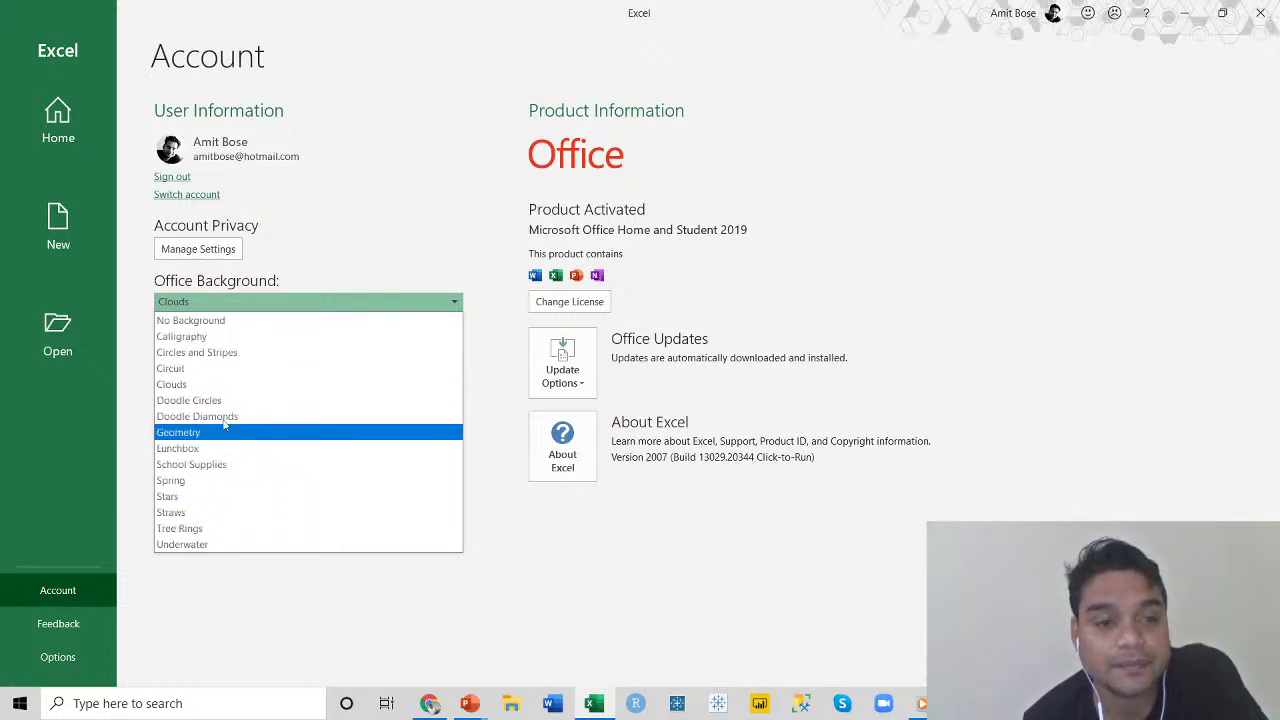
click(400, 301)
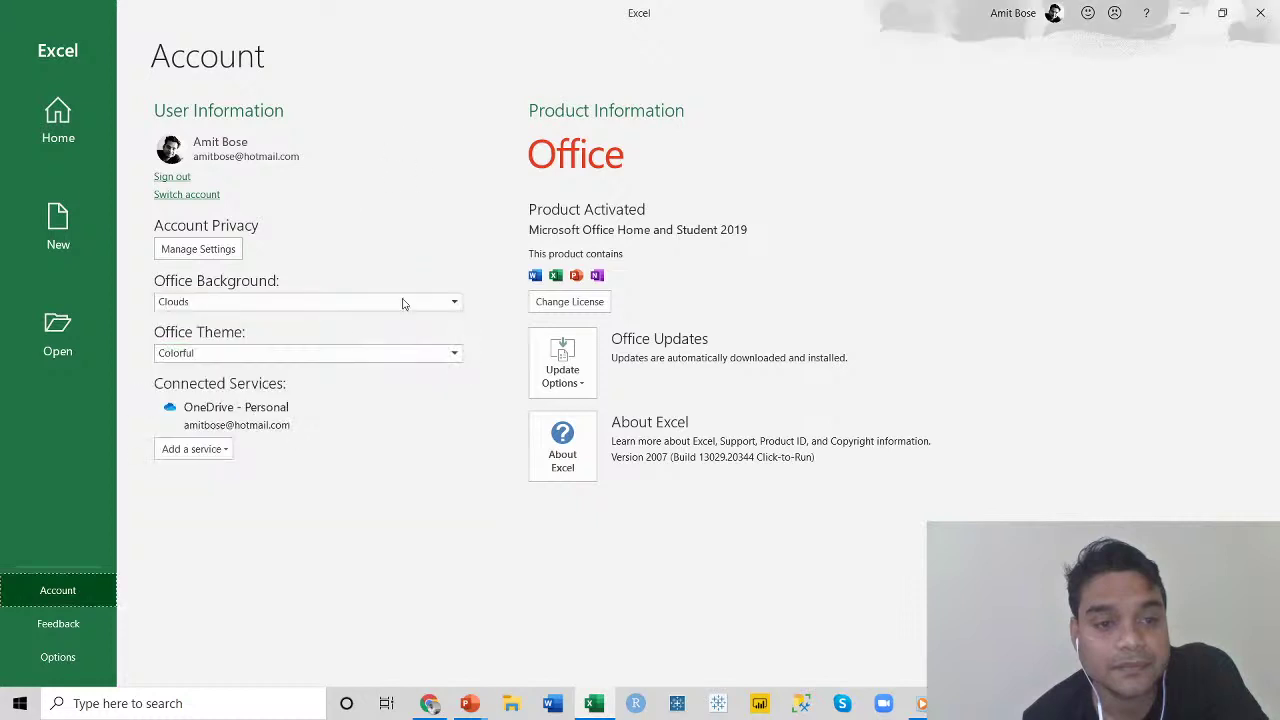
Try the Dark Gray and Black Office themes, and set the Office theme to White.
click(249, 355)
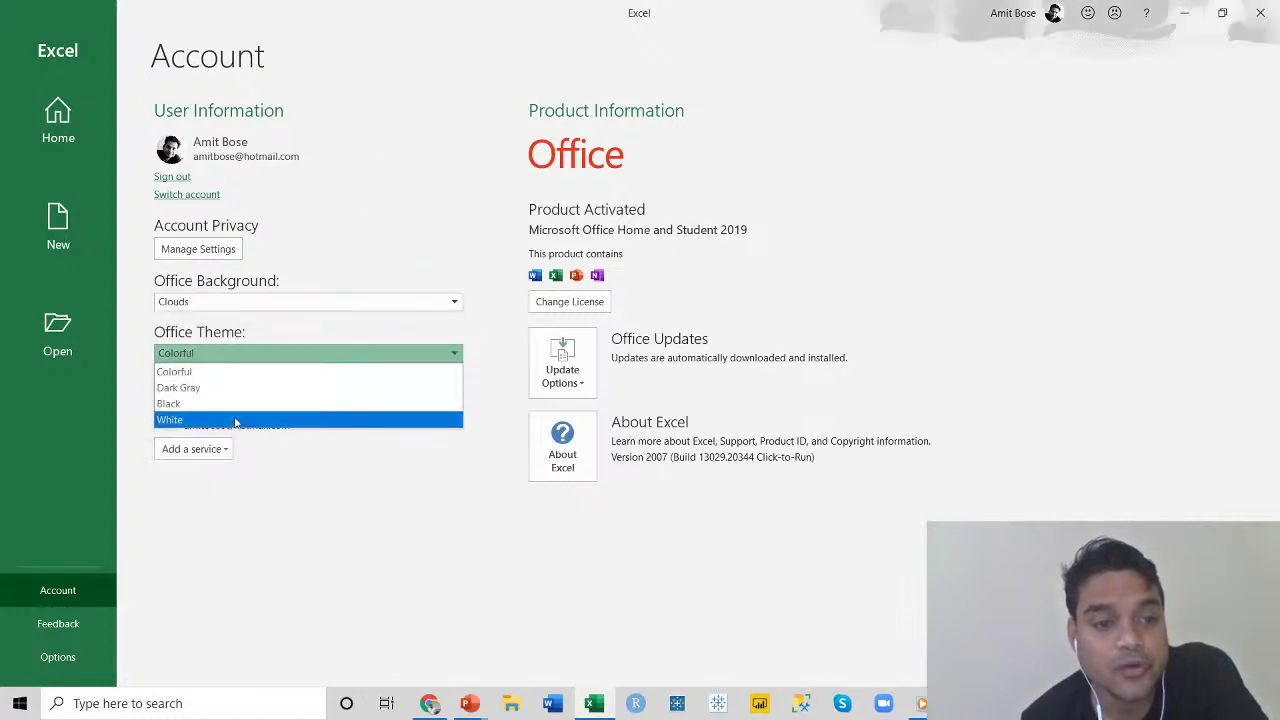
click(237, 387)
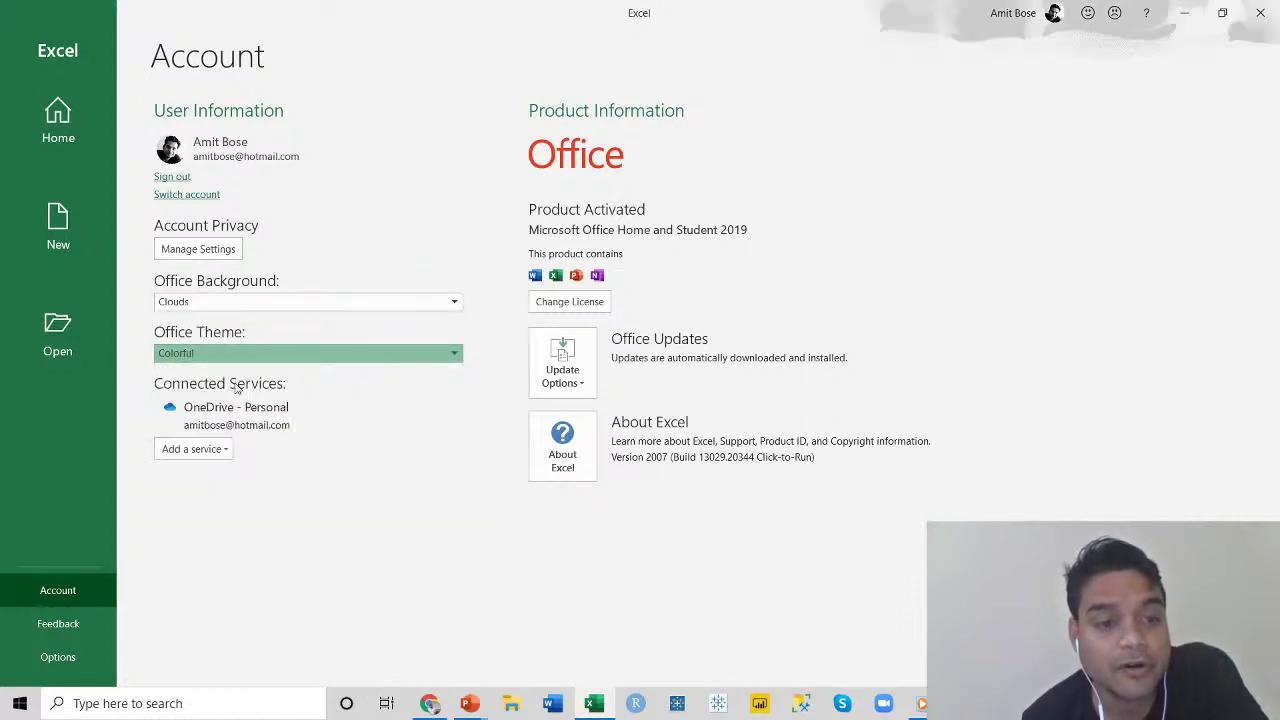
click(242, 357)
click(233, 404)
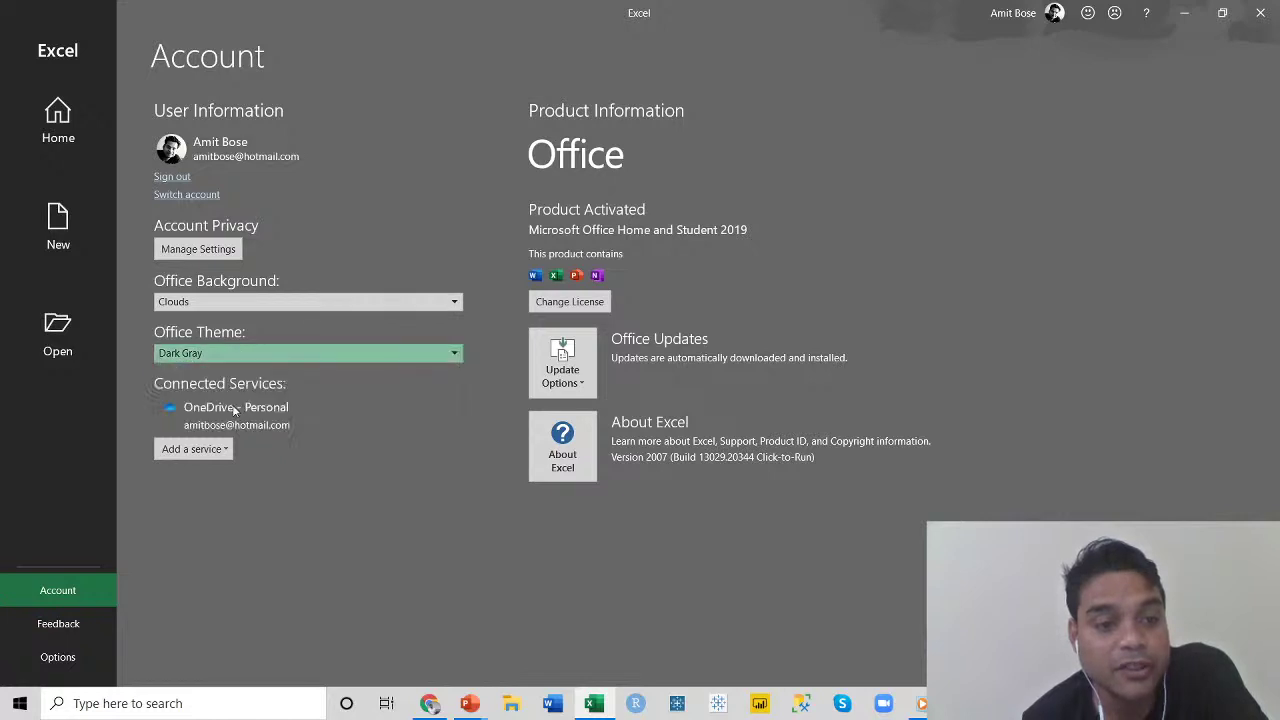
click(259, 350)
click(243, 419)
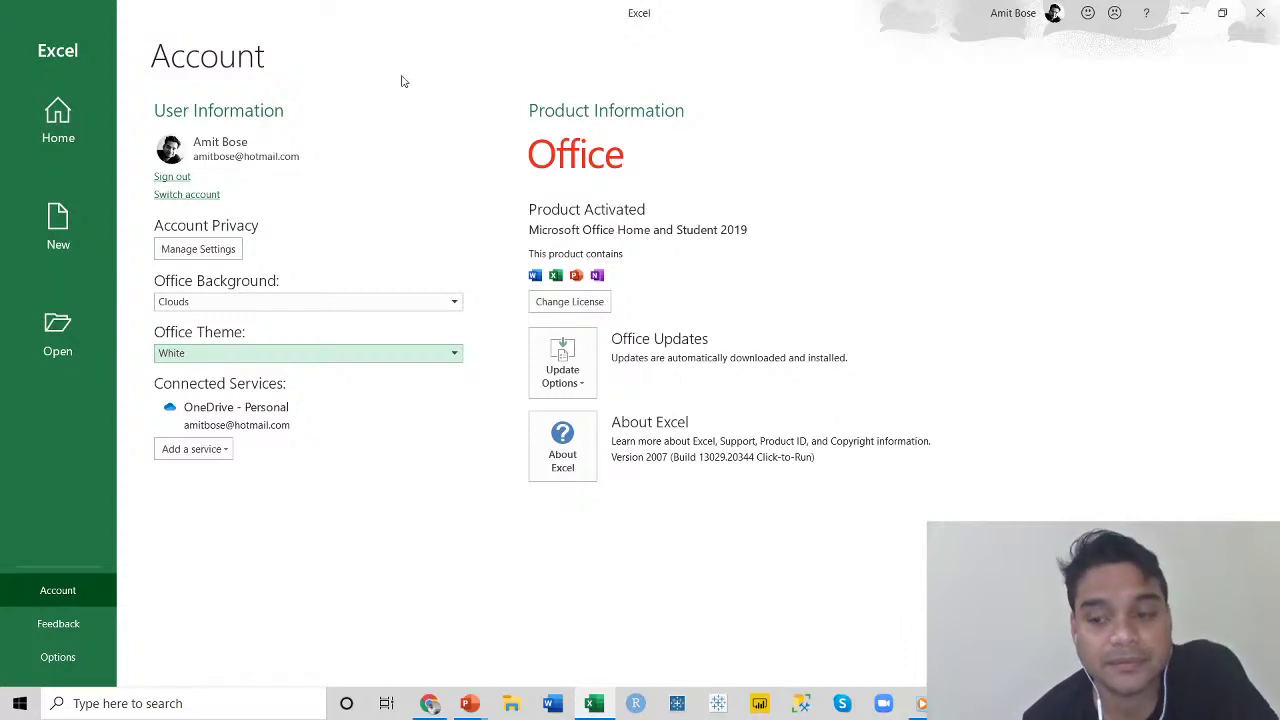
View the feedback choices and the add-ins listed in the Excel options, and return to the start page.
click(64, 623)
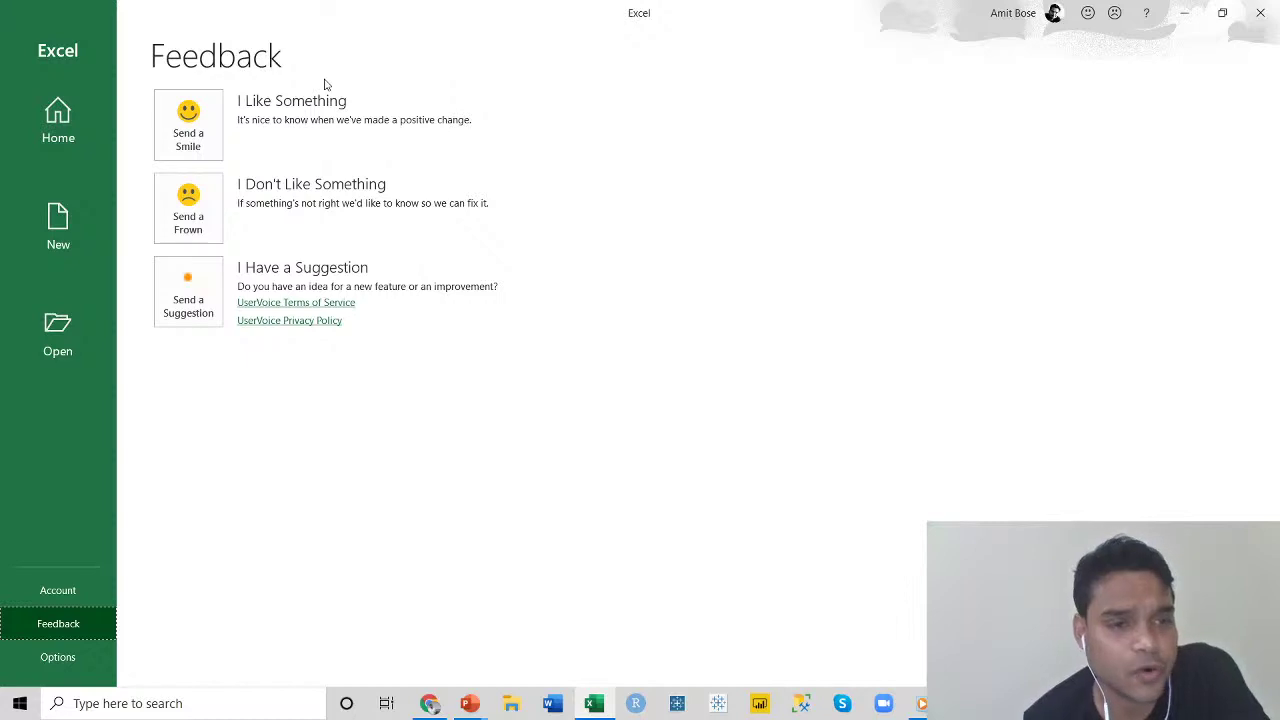
click(57, 660)
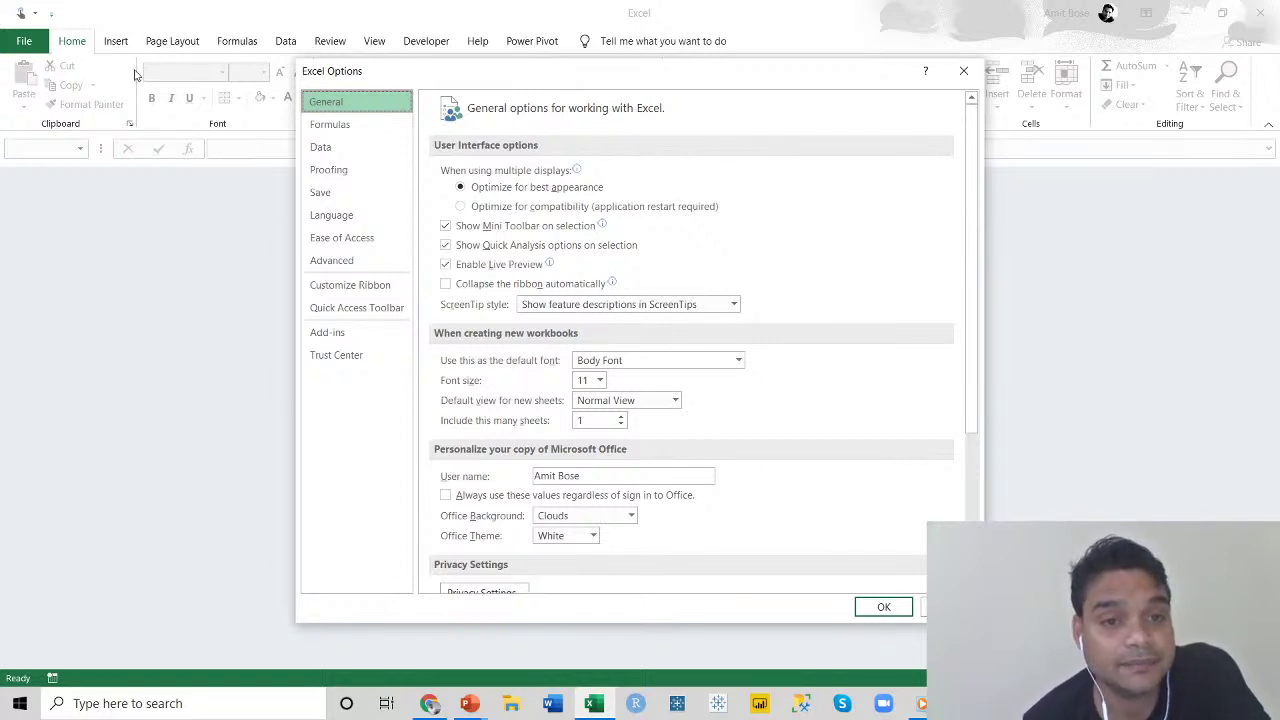
click(338, 336)
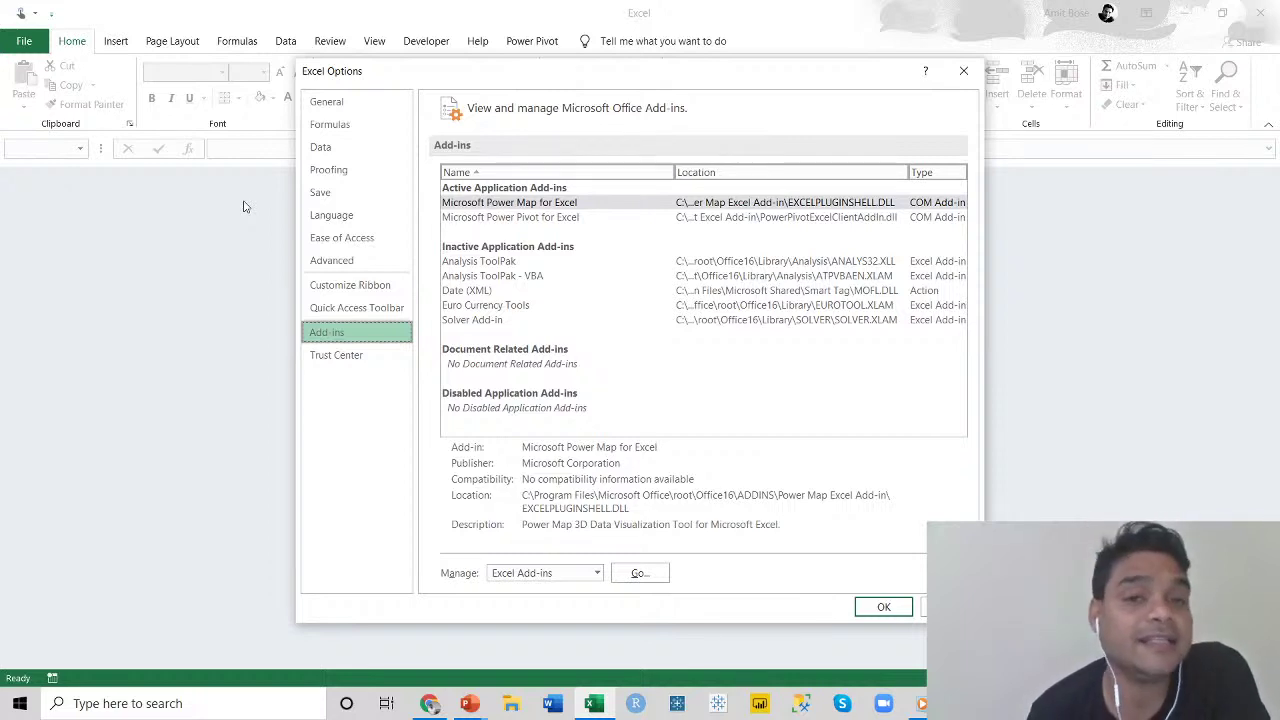
click(886, 607)
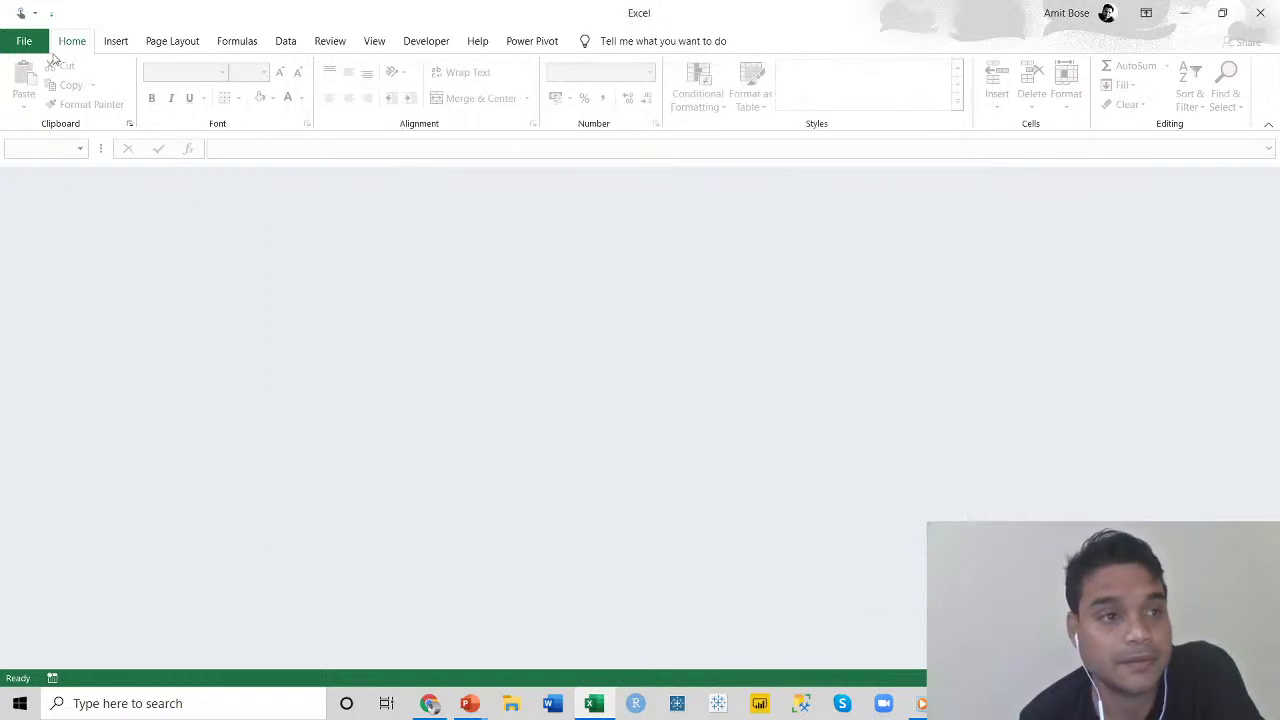
click(24, 41)
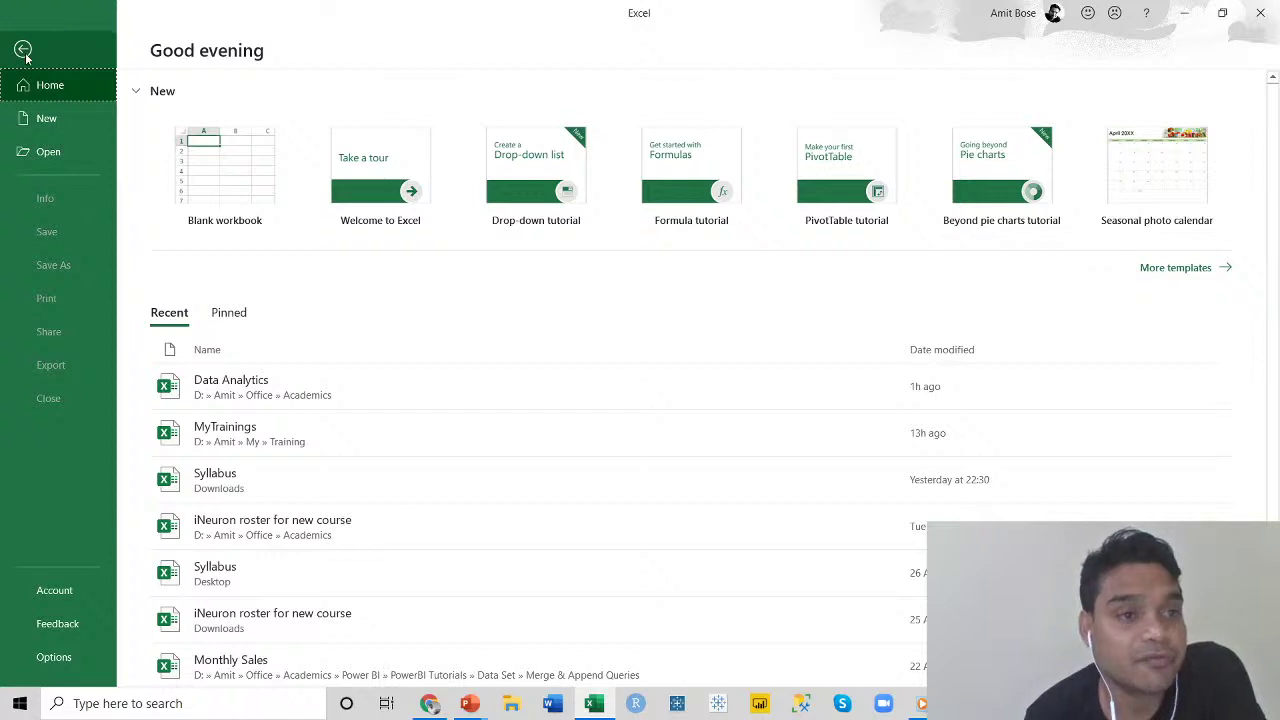
Look over the recent workbooks available to open, return to the start page, and create a blank workbook.
click(40, 153)
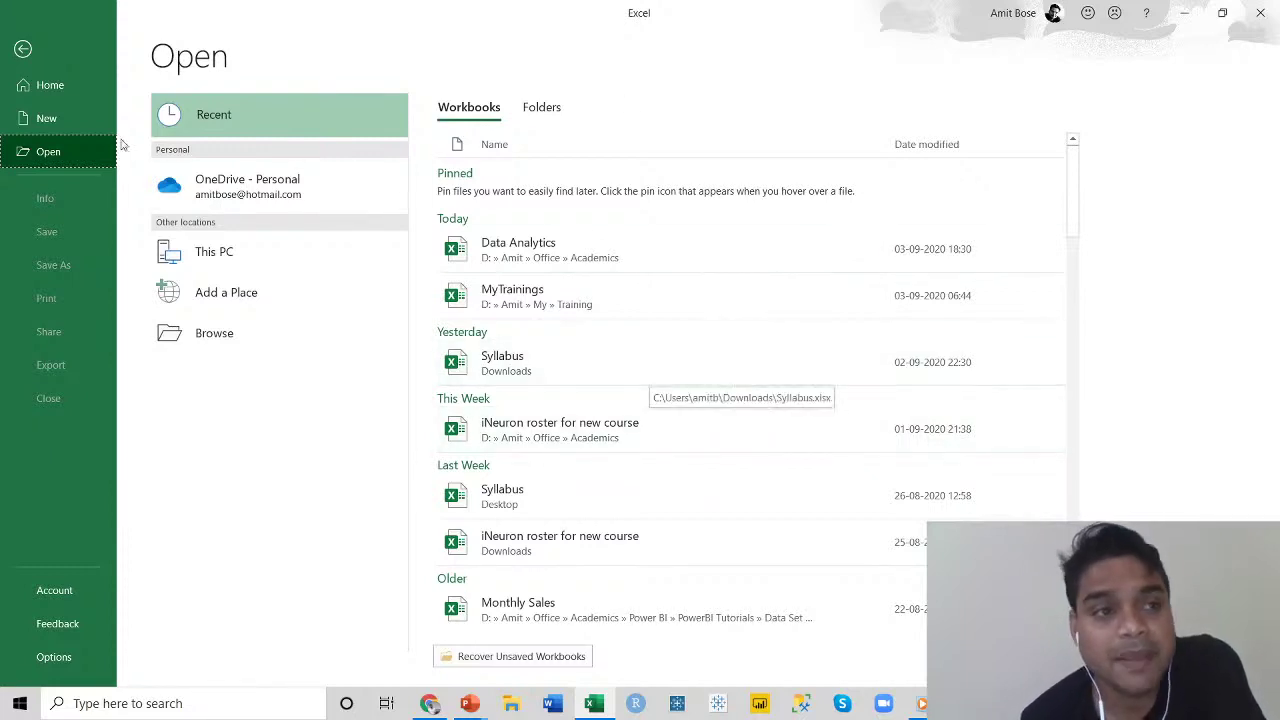
click(45, 85)
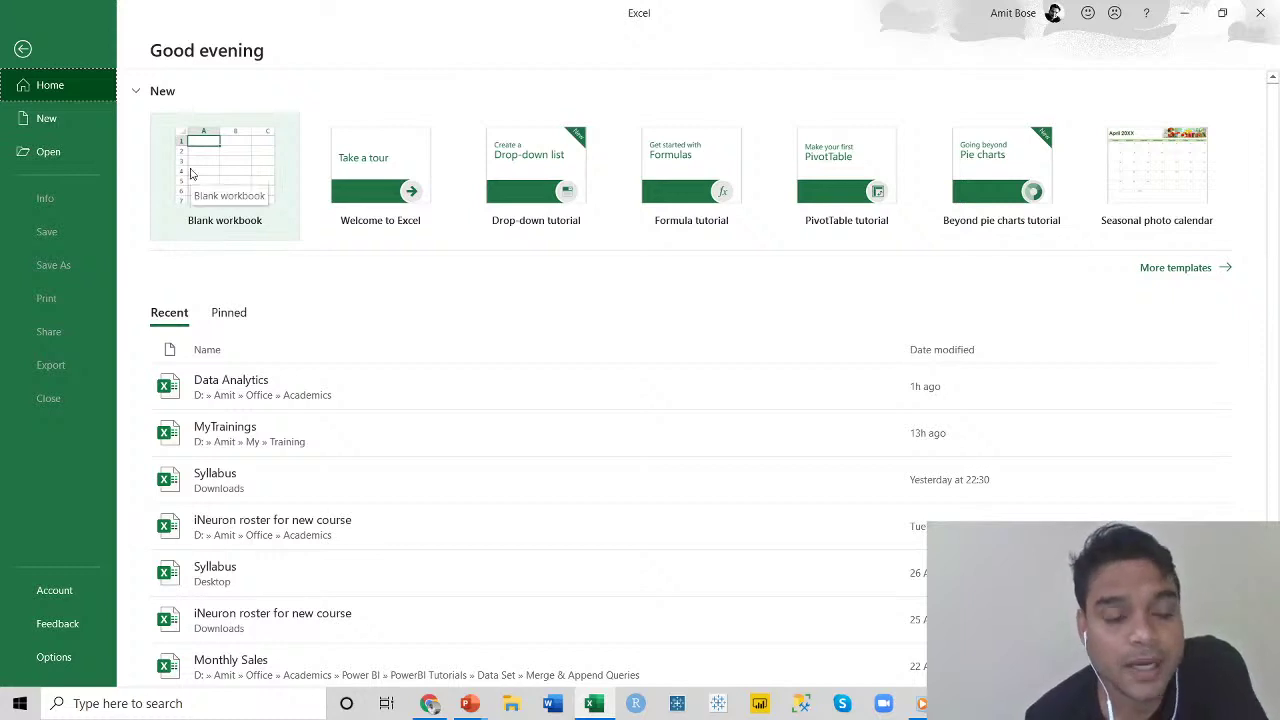
click(220, 166)
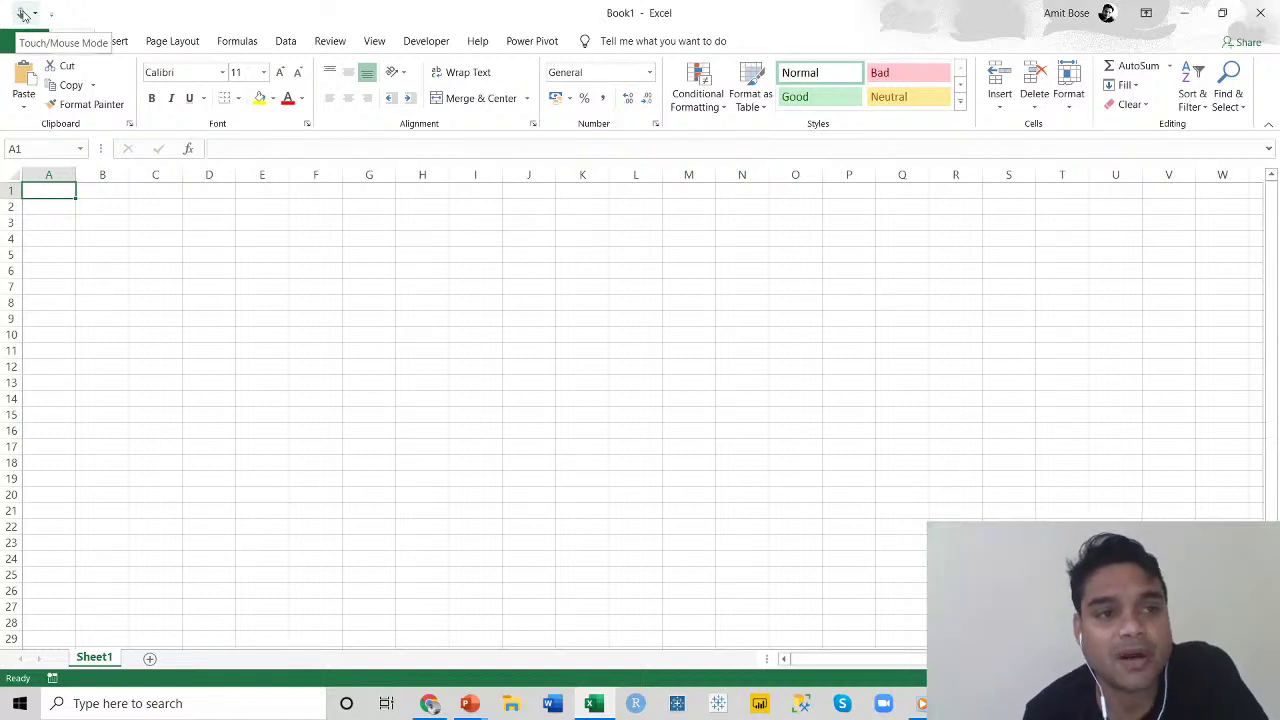
View the commands offered for customizing the Quick Access Toolbar, leaving the selection as it is.
click(54, 16)
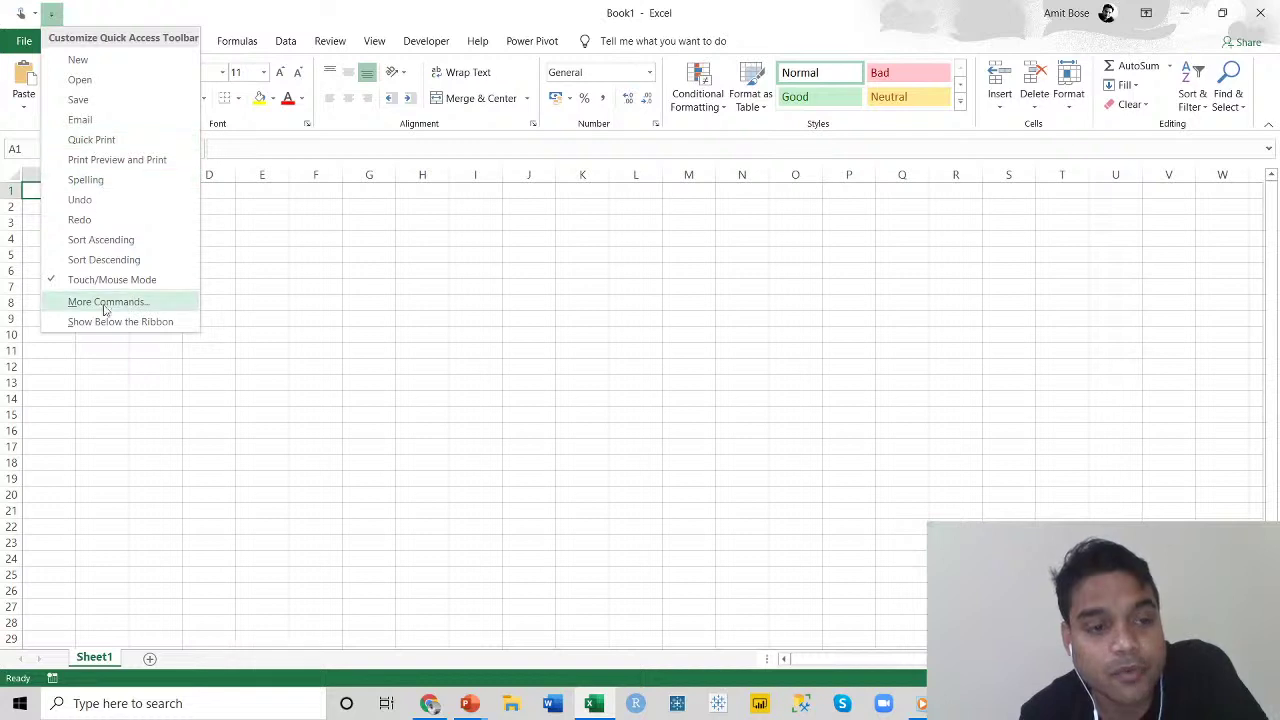
click(114, 389)
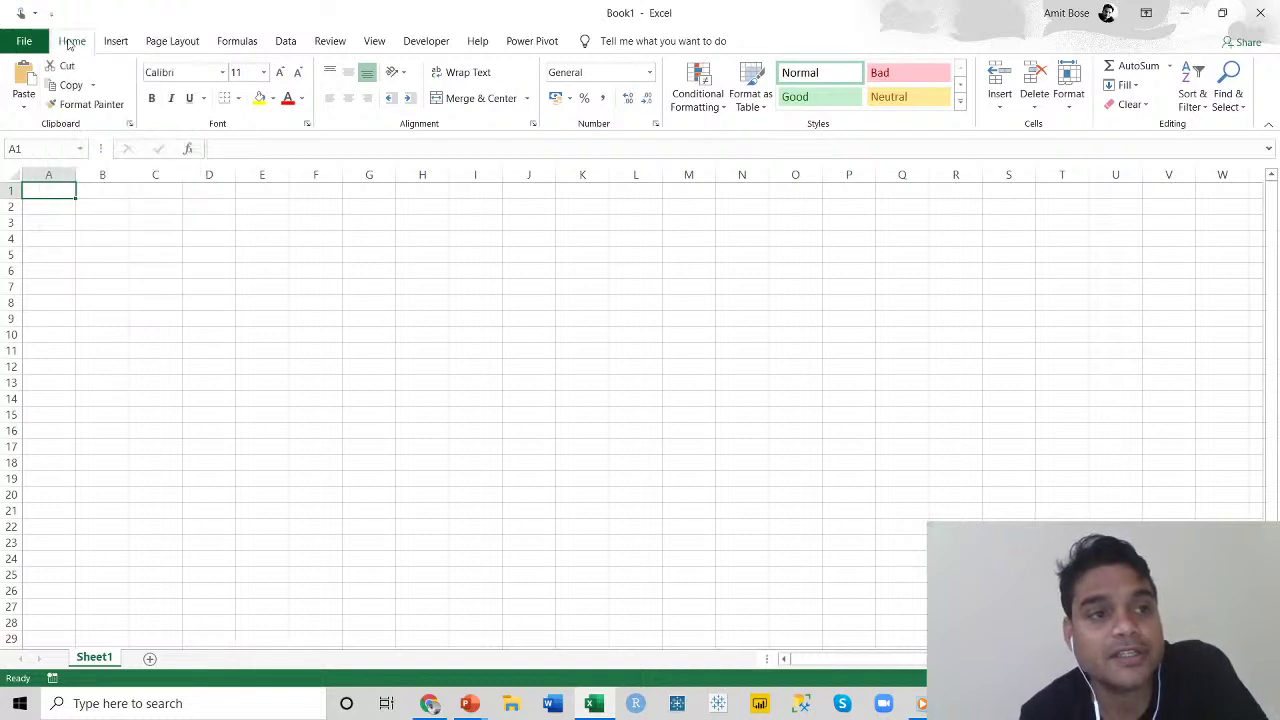
click(49, 15)
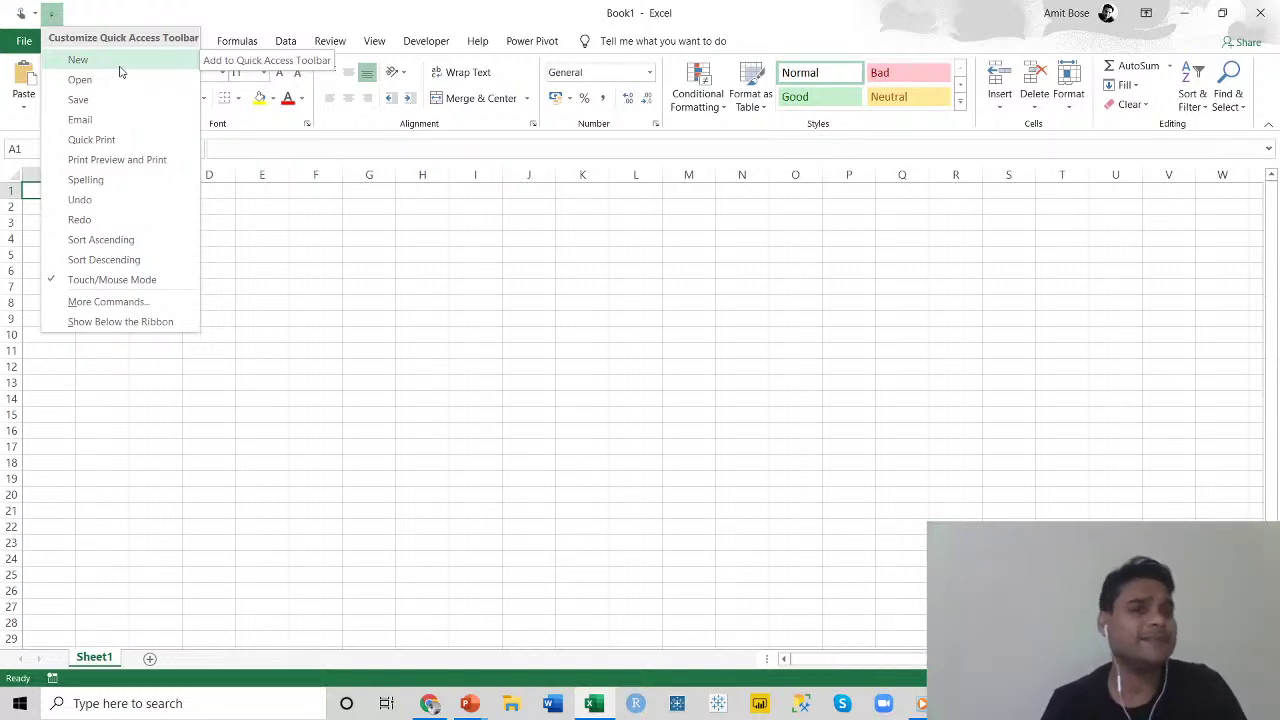
click(218, 7)
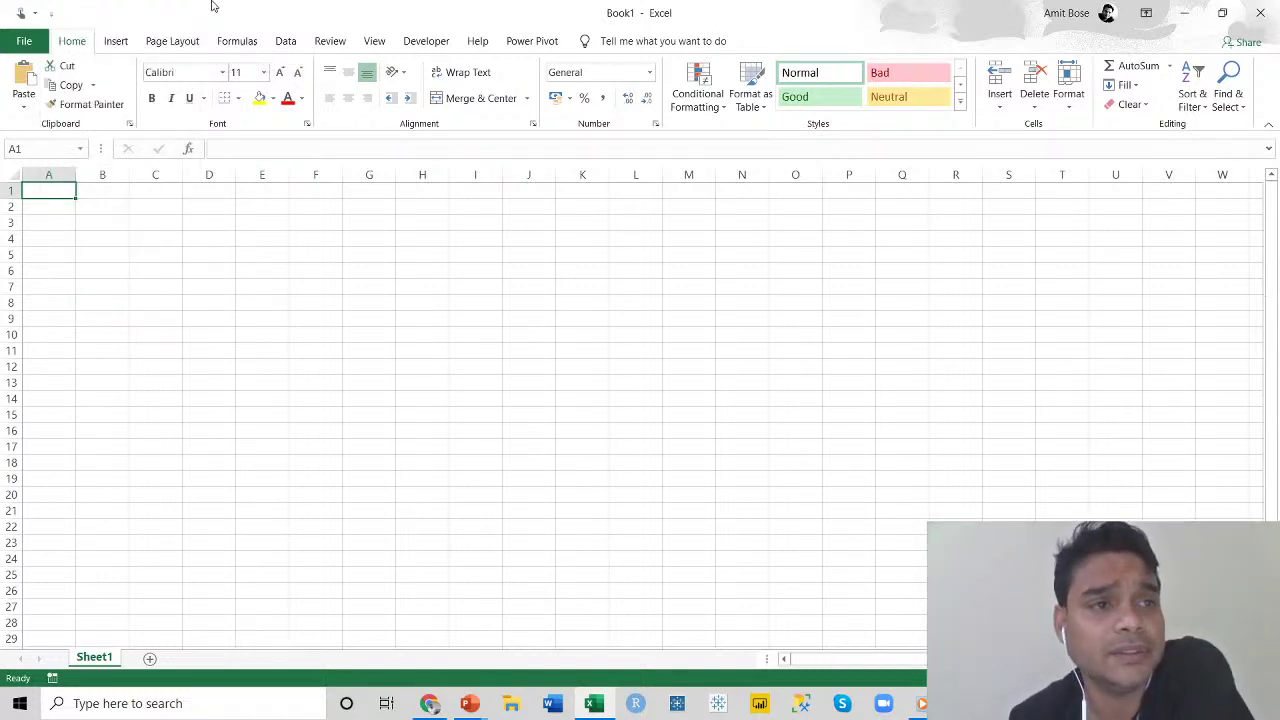
Examine the Mouse and Touch spacing options for the ribbon, keeping Mouse mode.
click(36, 17)
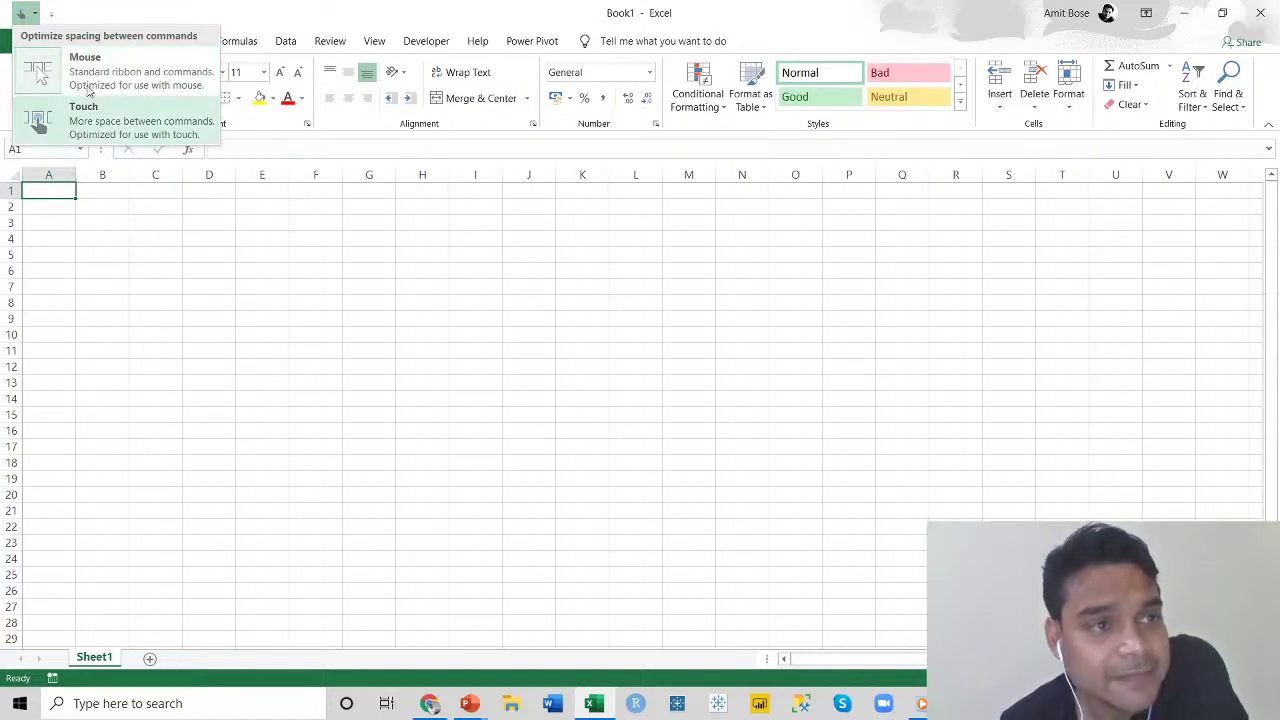
click(294, 405)
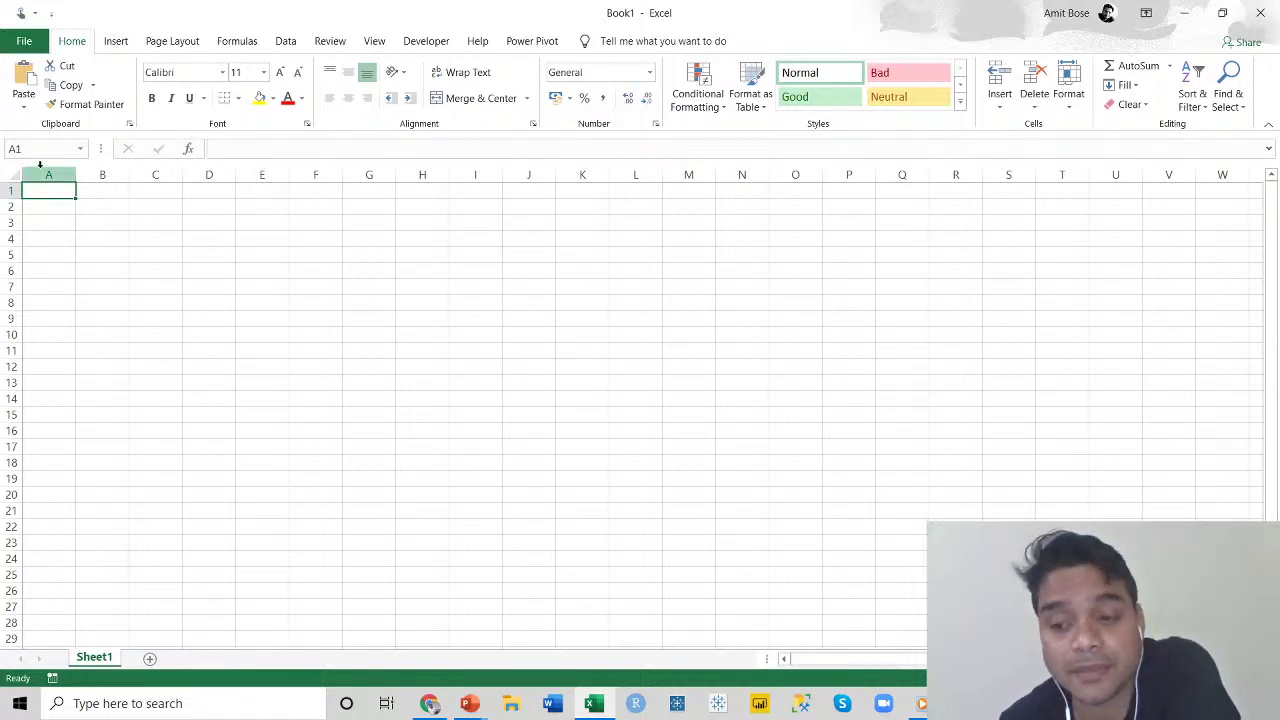
click(36, 12)
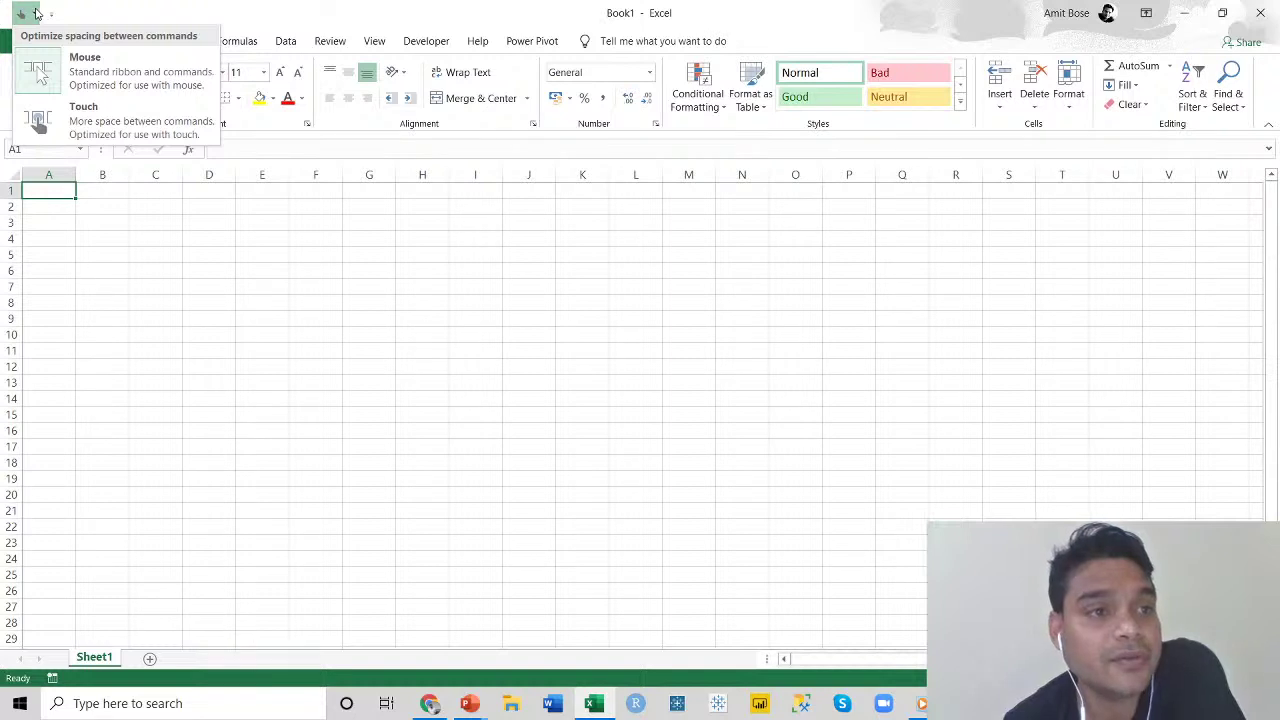
click(103, 85)
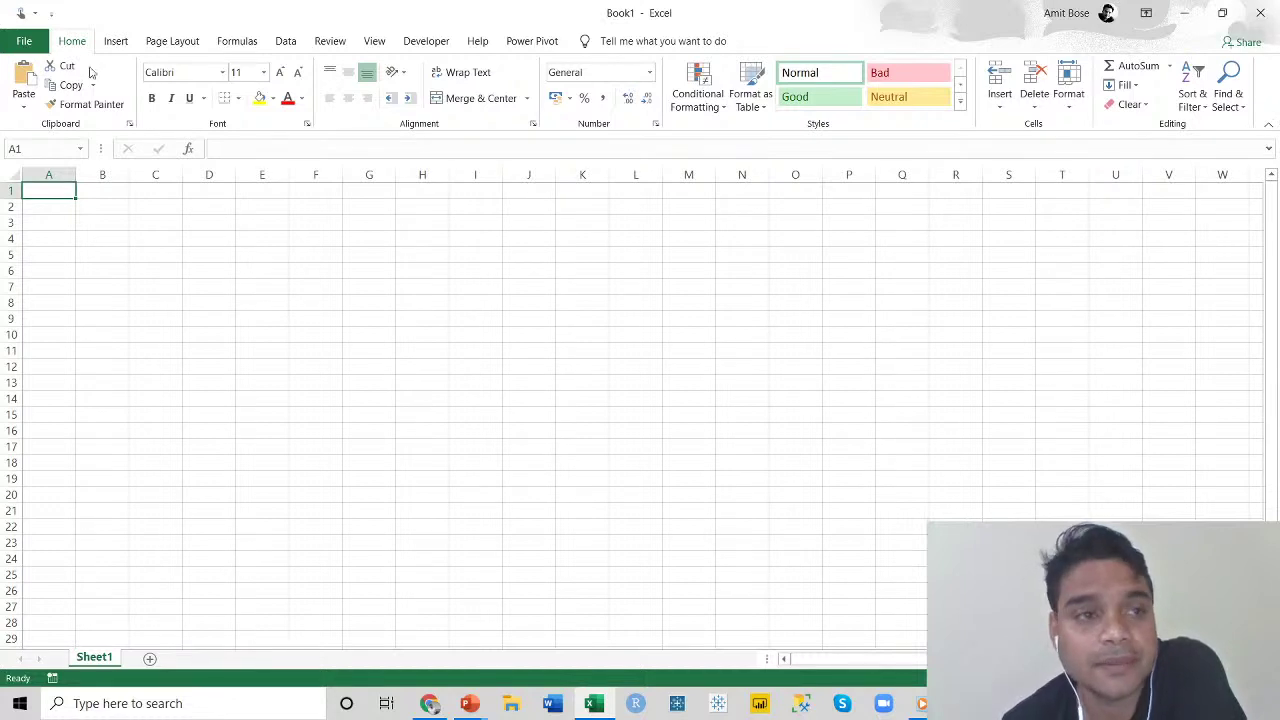
Try Touch spacing for the ribbon commands, switch back to Mouse spacing, and review the two modes.
click(24, 13)
click(84, 118)
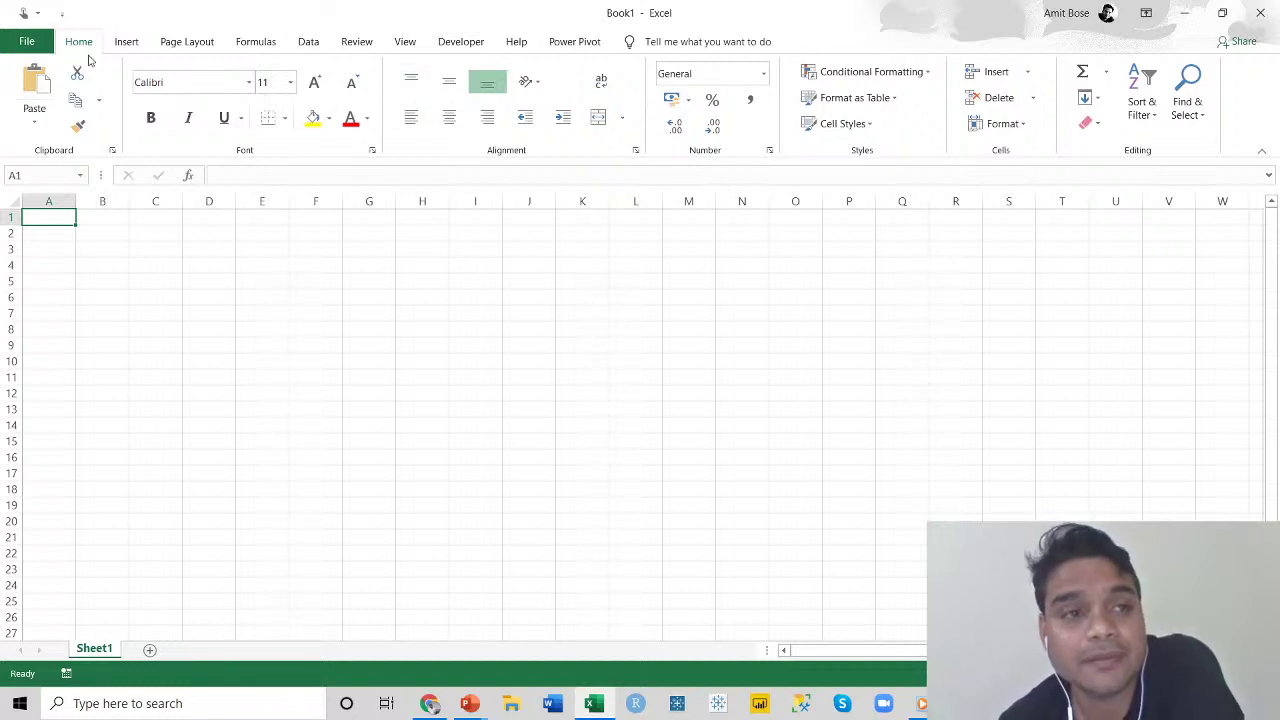
click(38, 14)
click(113, 70)
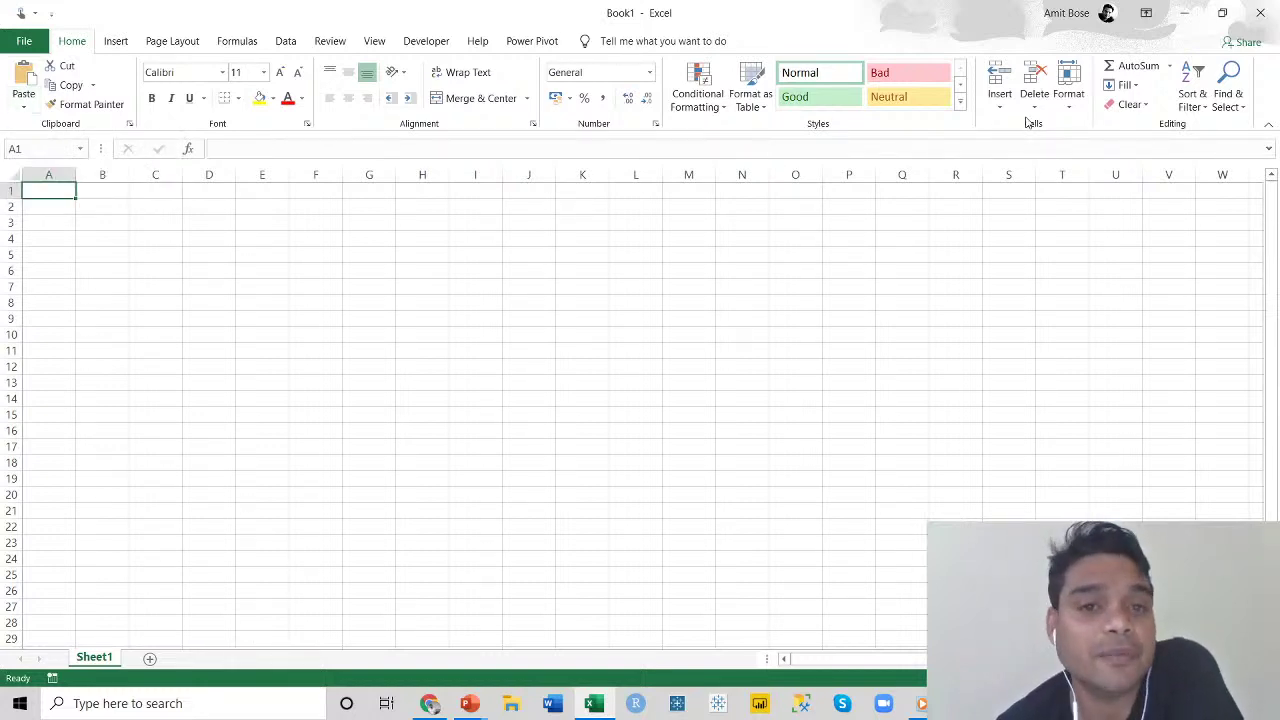
click(22, 13)
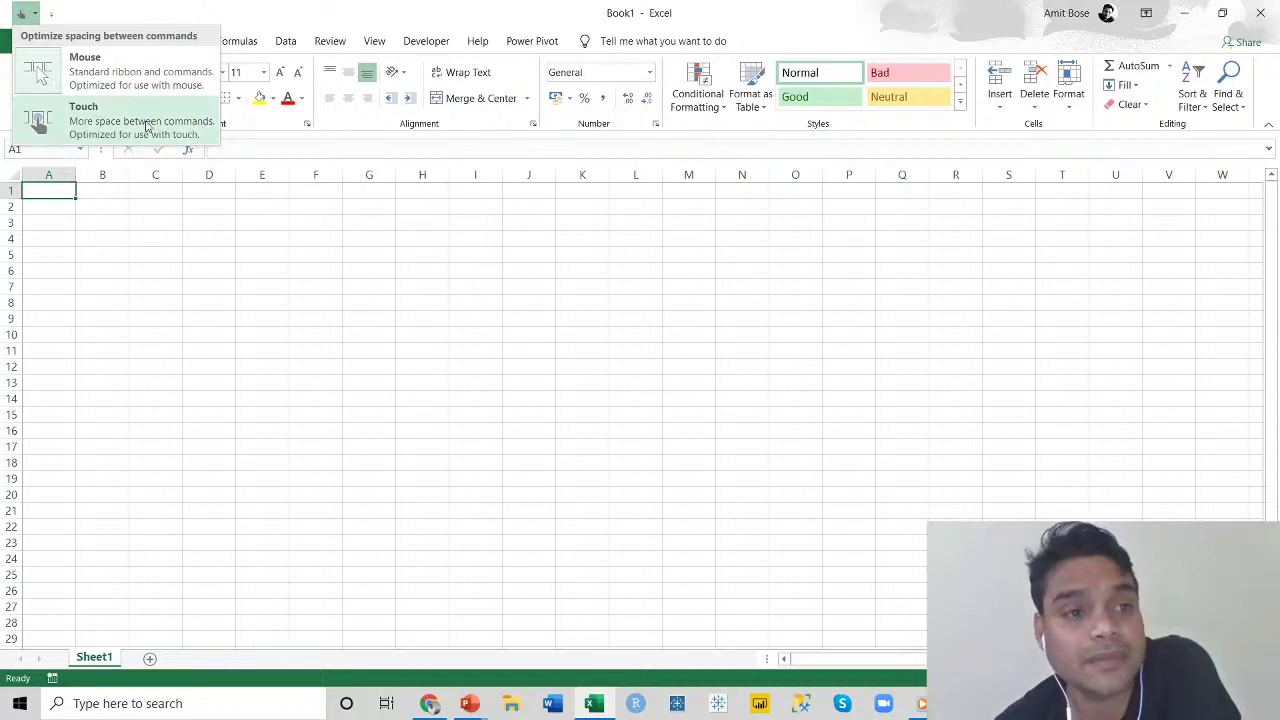
click(505, 298)
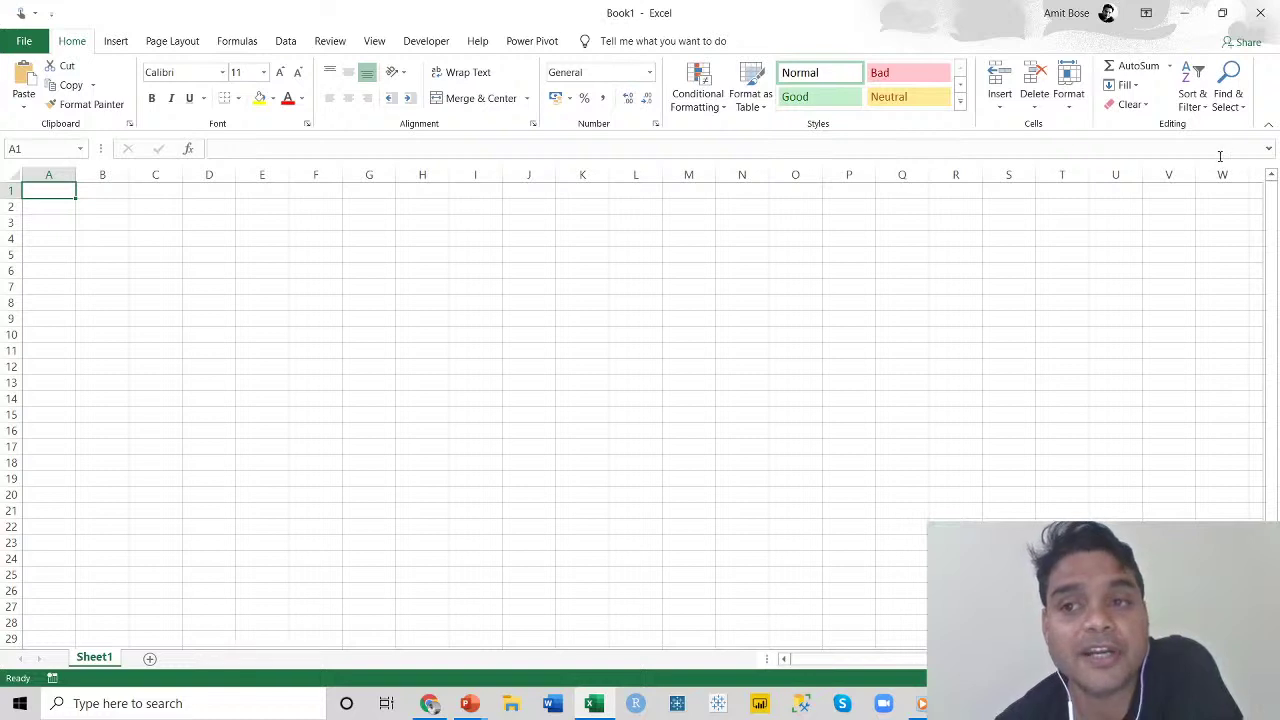
Add Quick Print, Undo and Redo to the Quick Access Toolbar.
click(52, 14)
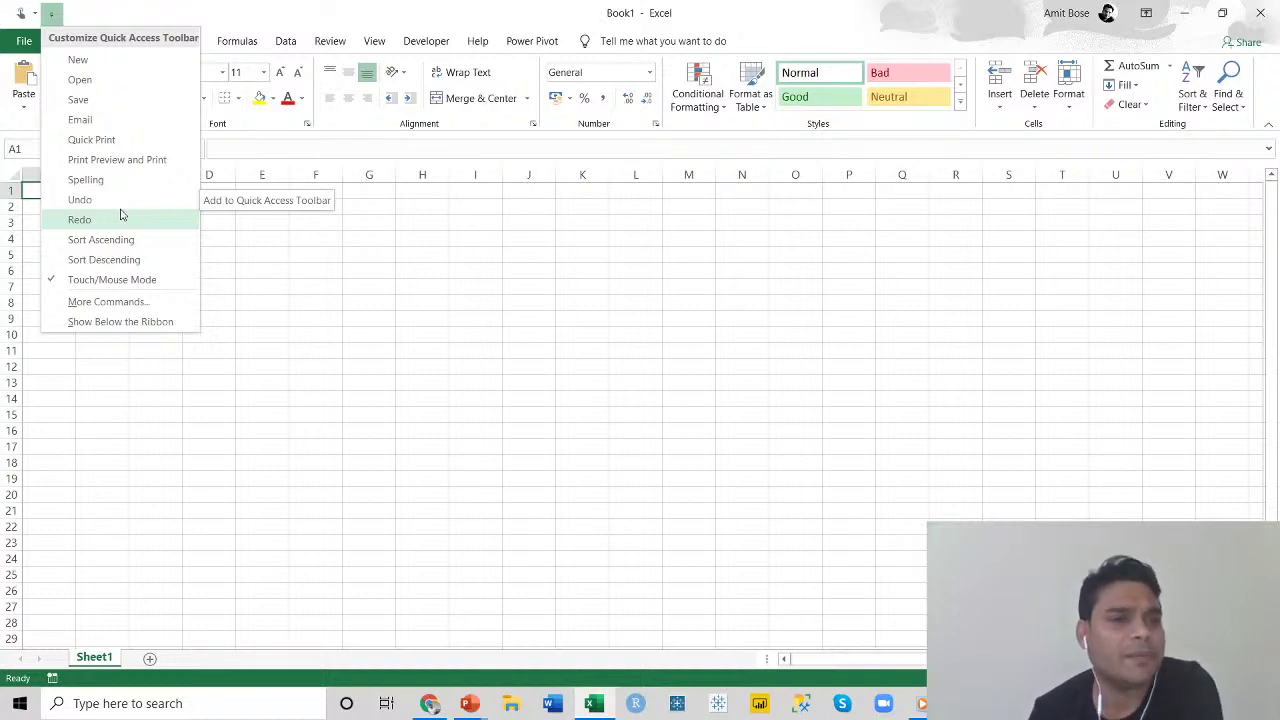
click(104, 142)
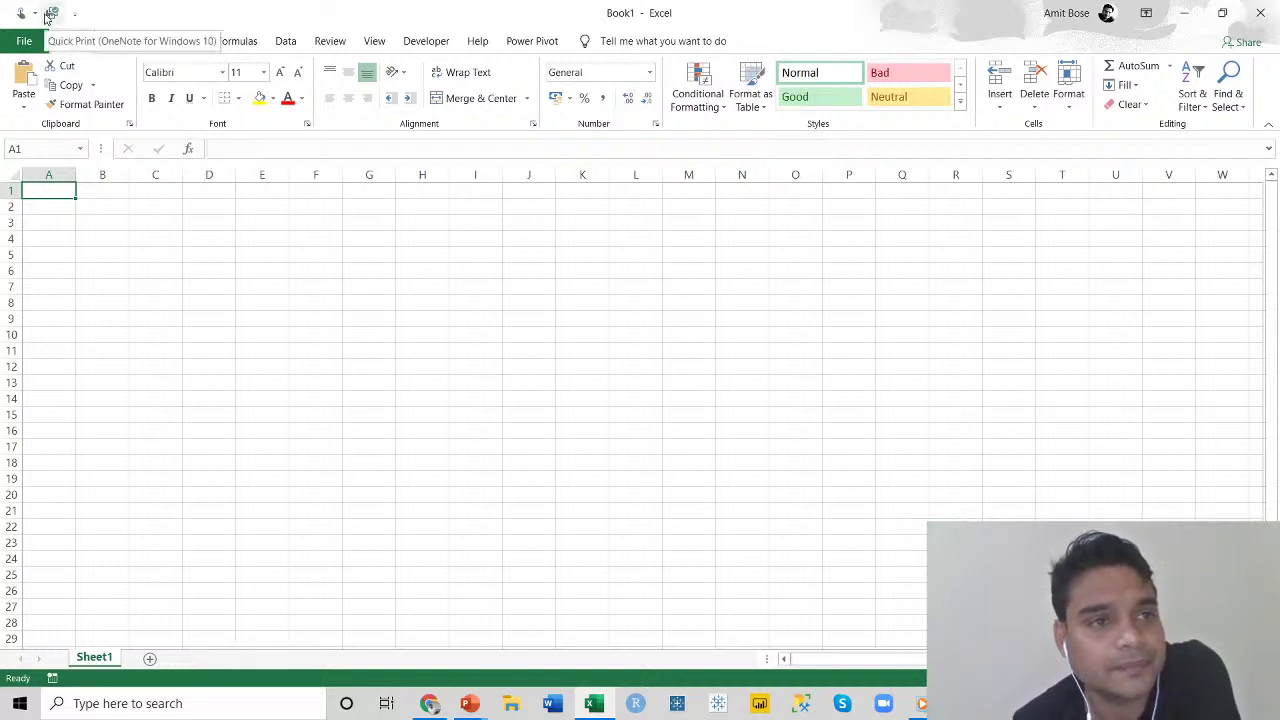
click(74, 13)
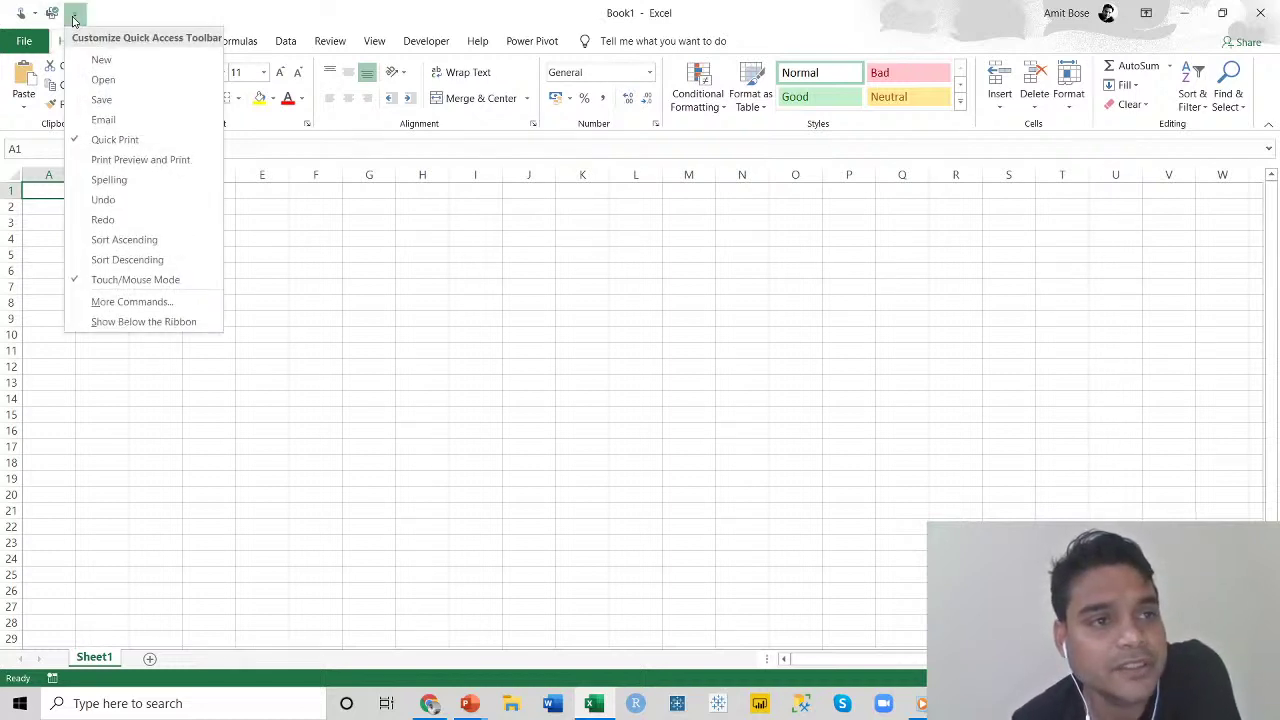
click(137, 201)
click(103, 14)
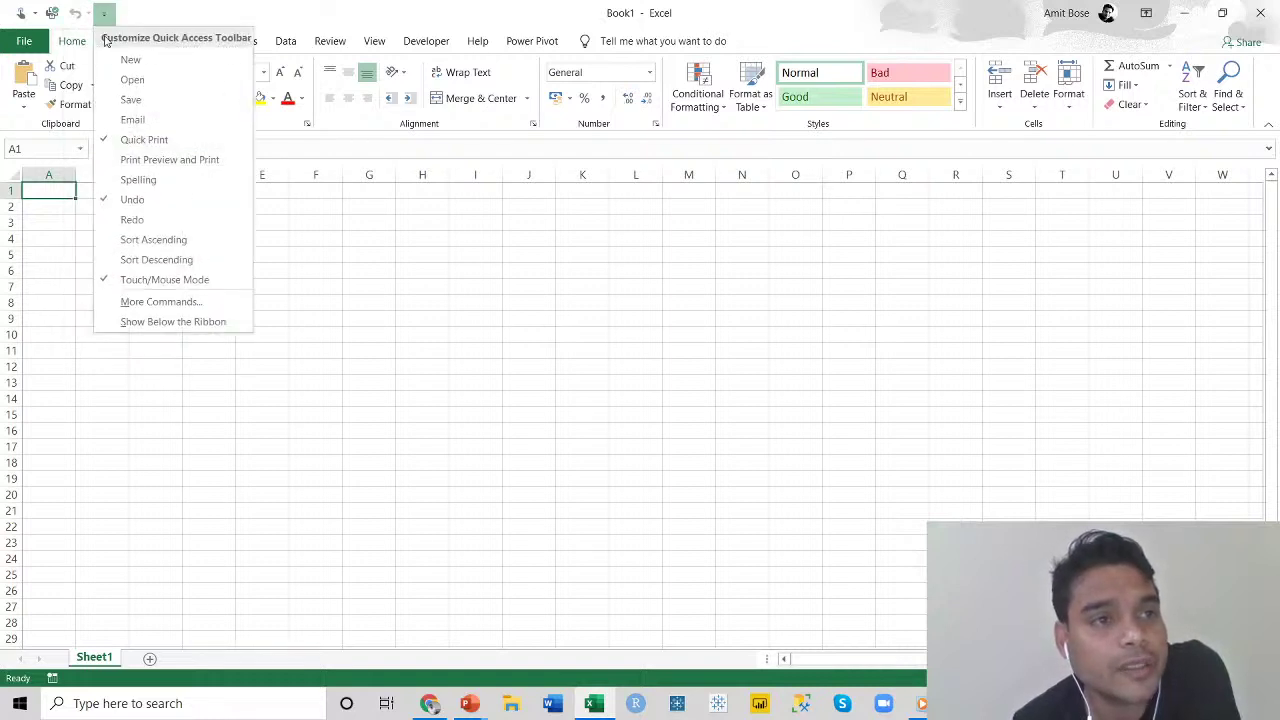
click(136, 219)
Enter the sample text "daddasdad" in cell F14 and undo the entry.
click(306, 395)
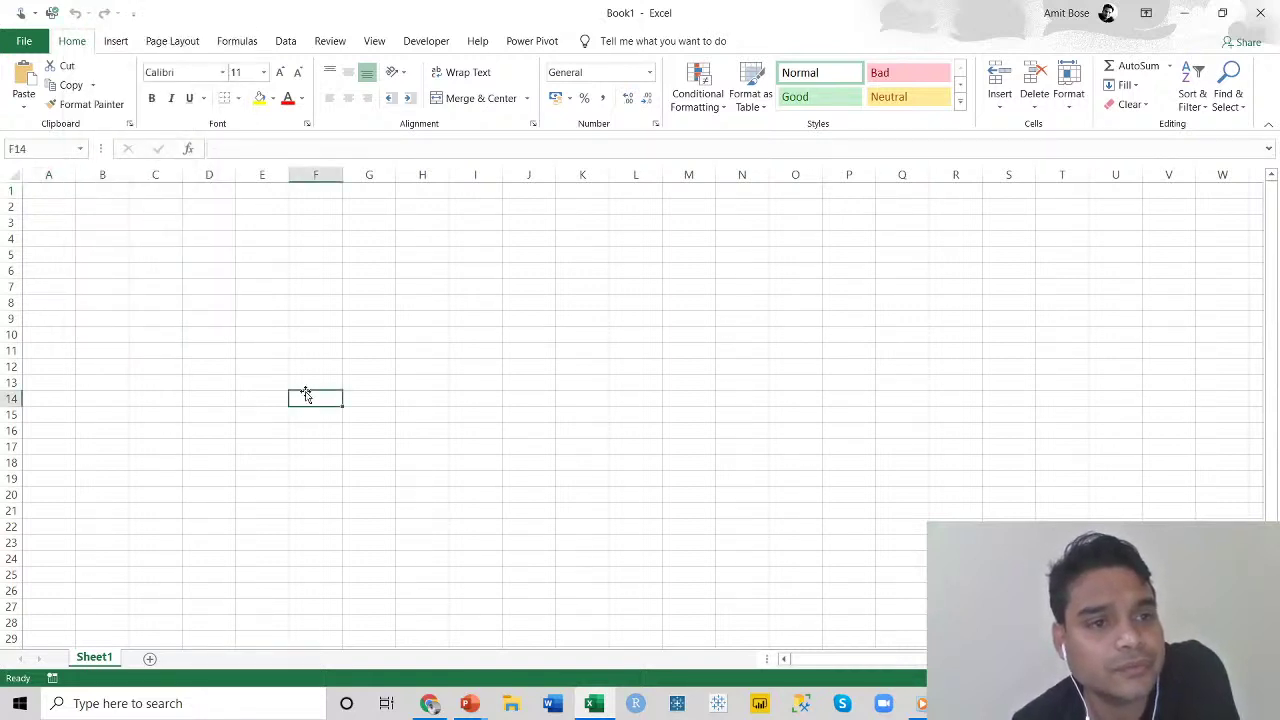
text(daddasdad)
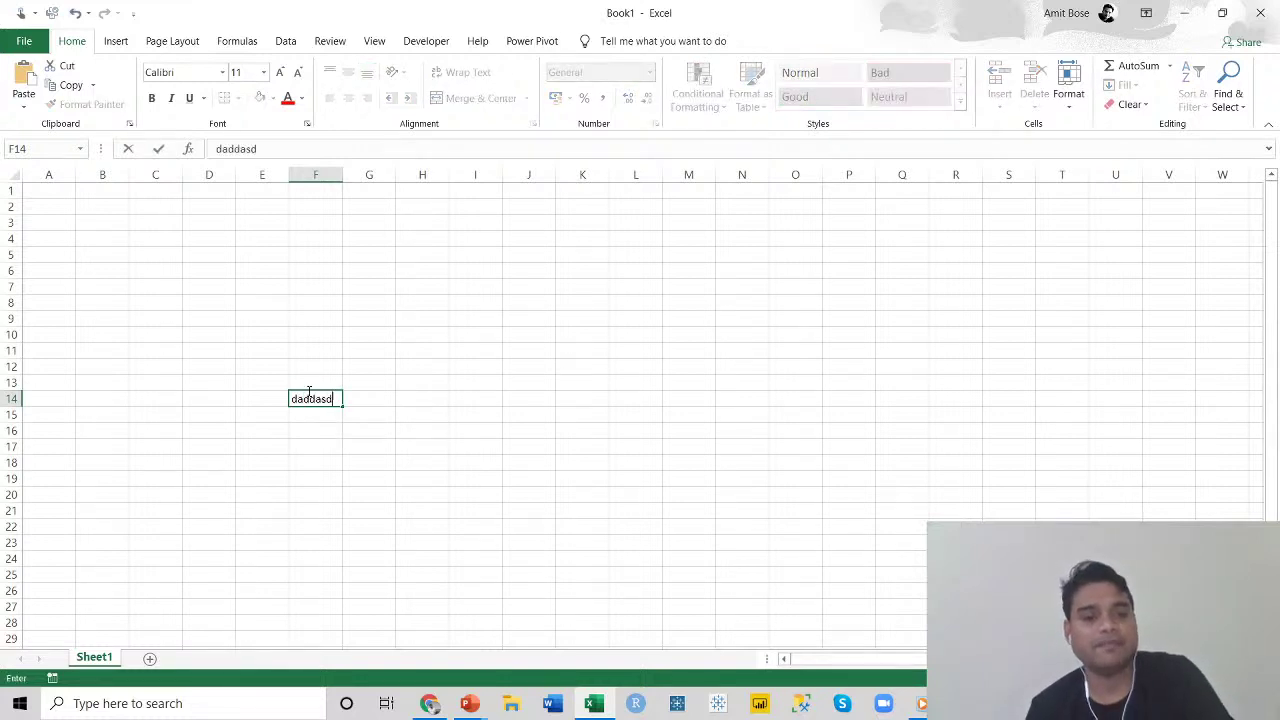
click(488, 355)
click(314, 401)
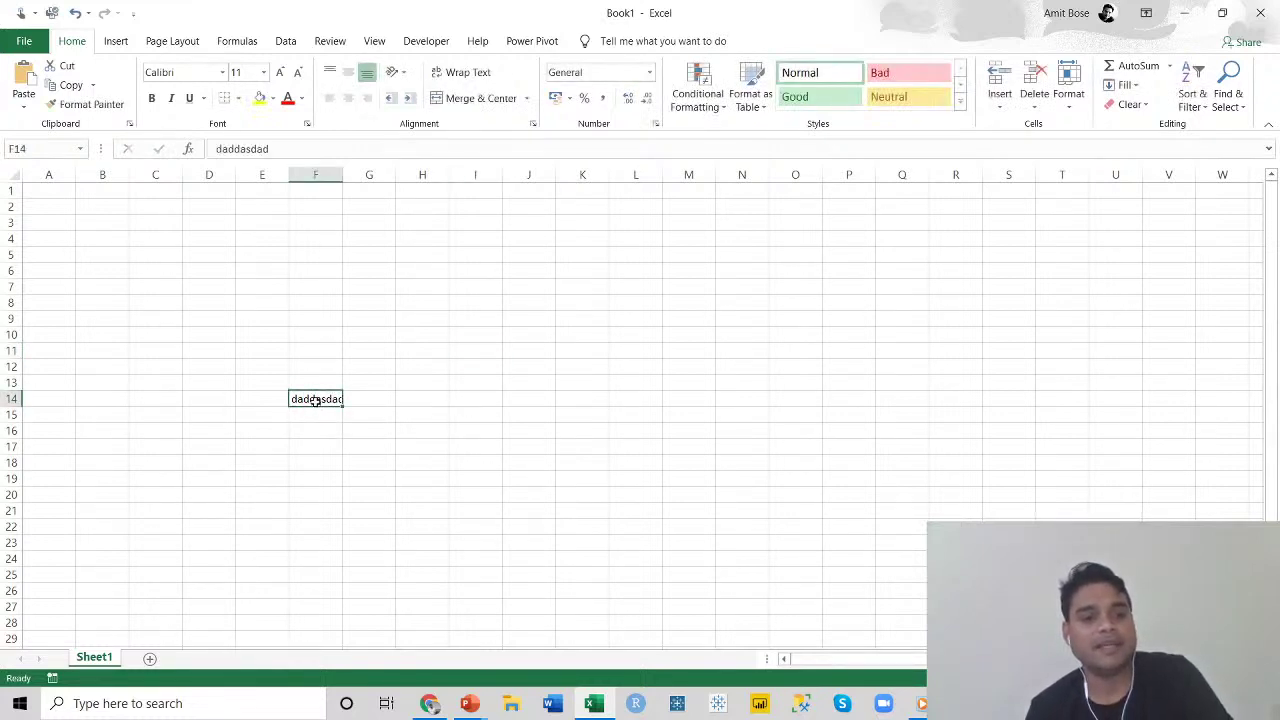
click(75, 12)
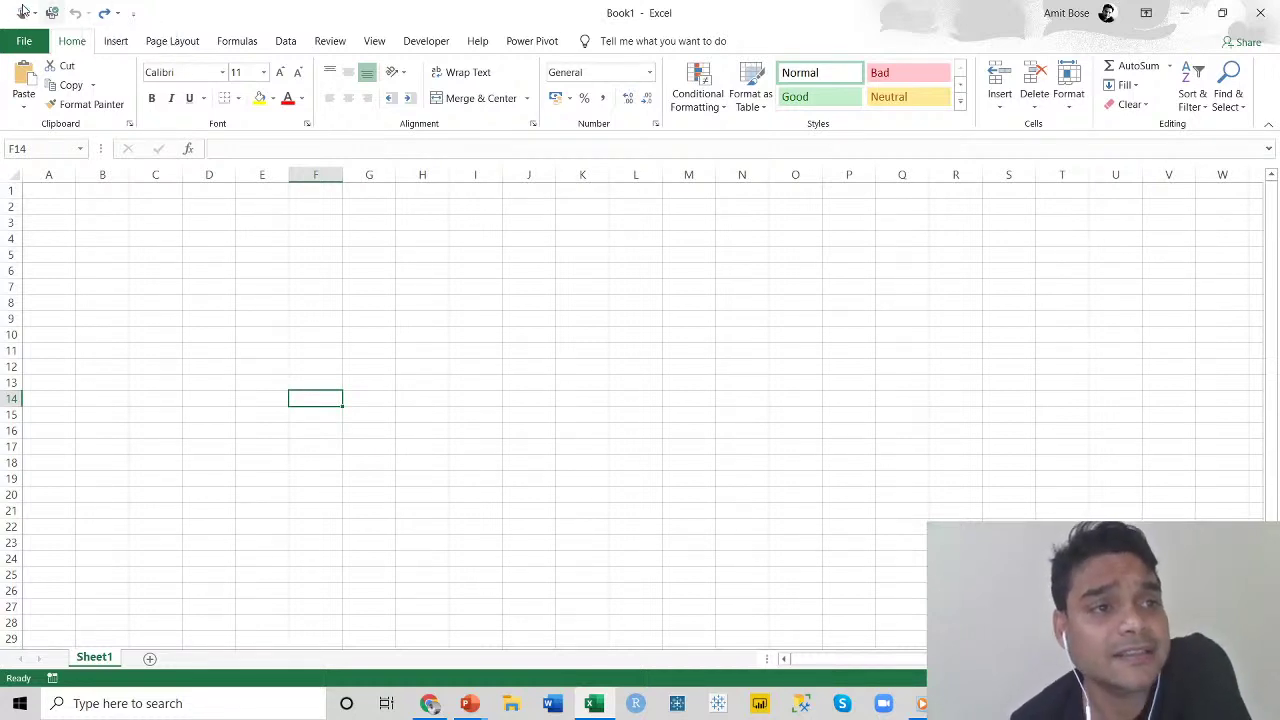
Remove Undo and Quick Print from the Quick Access Toolbar, and check its list of commands.
right_click(73, 14)
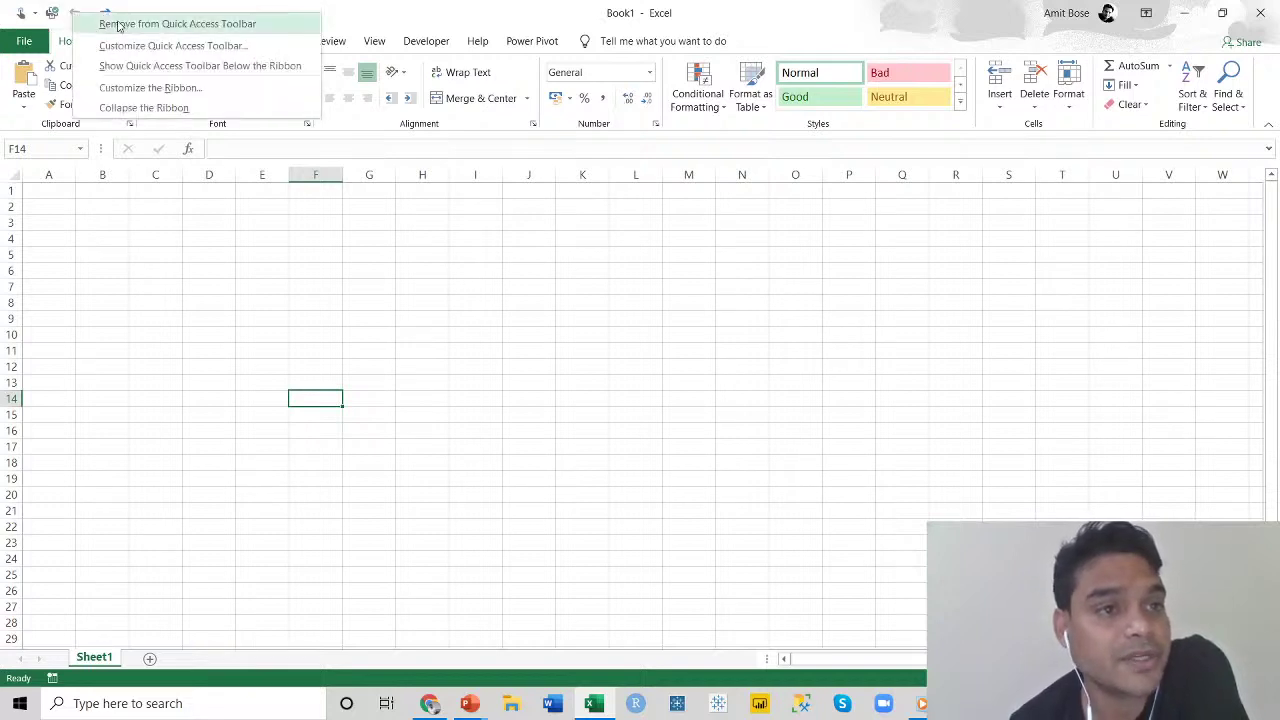
click(115, 23)
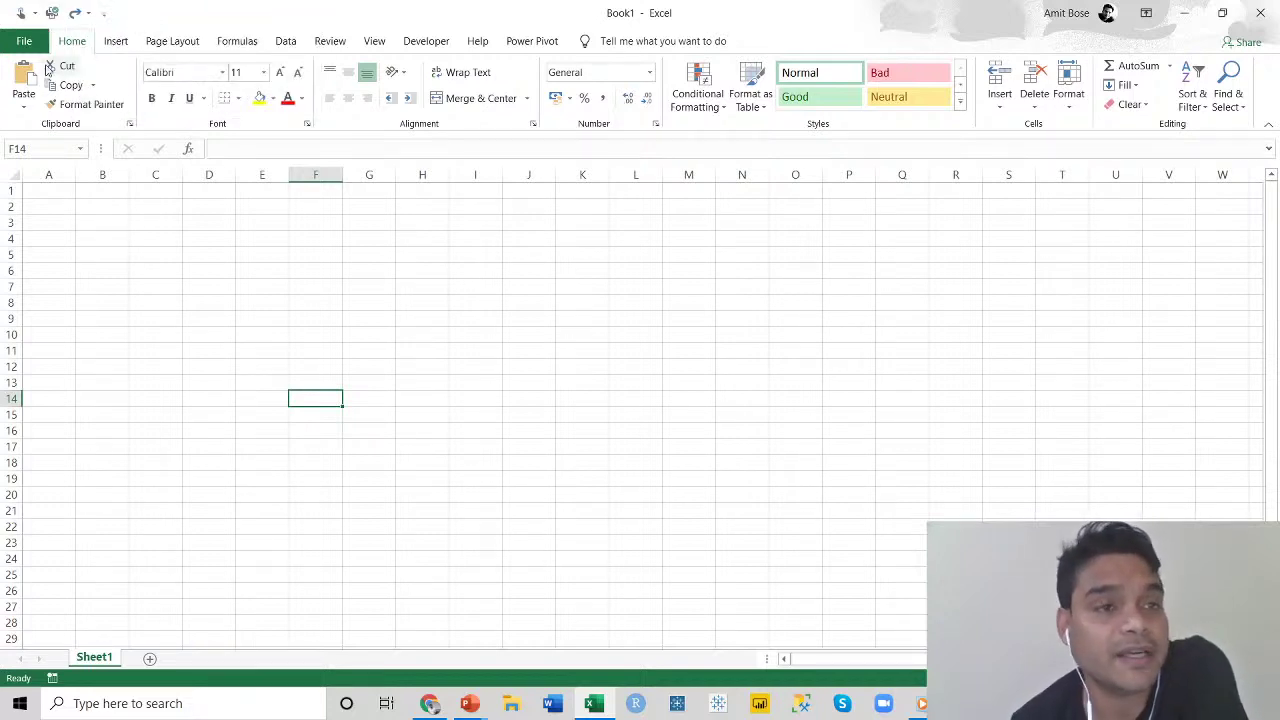
right_click(53, 13)
click(87, 23)
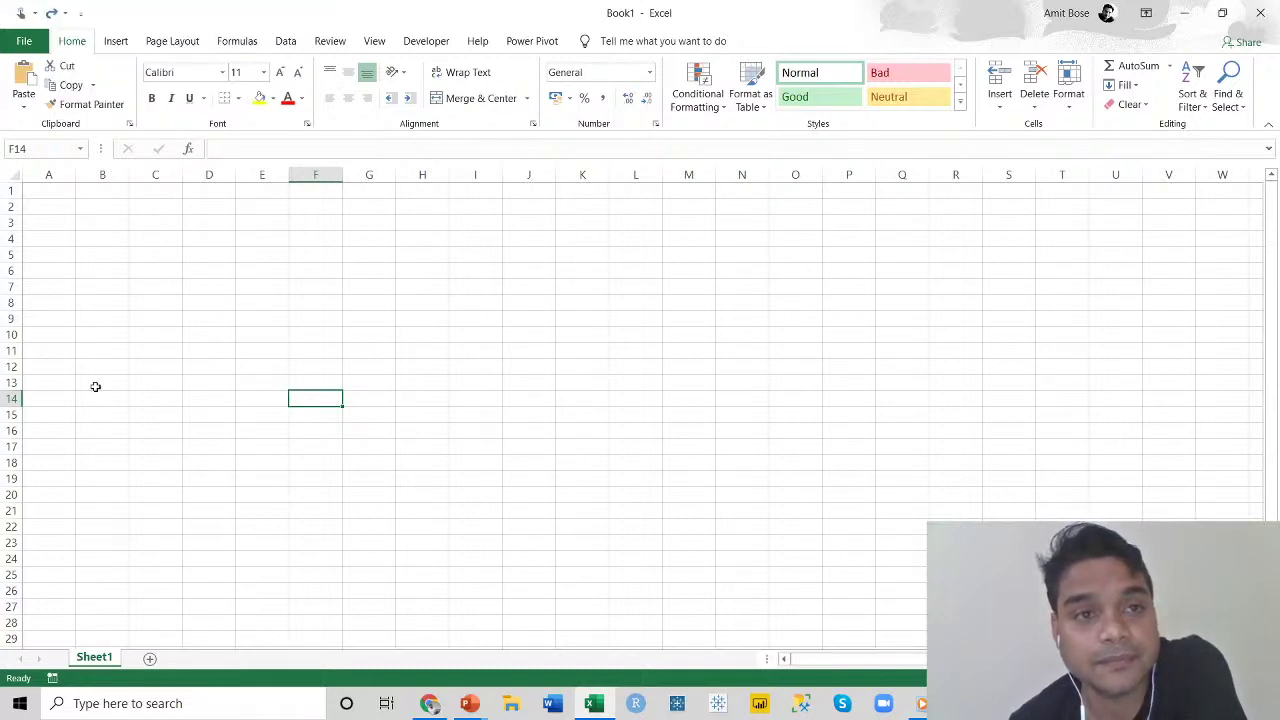
click(82, 17)
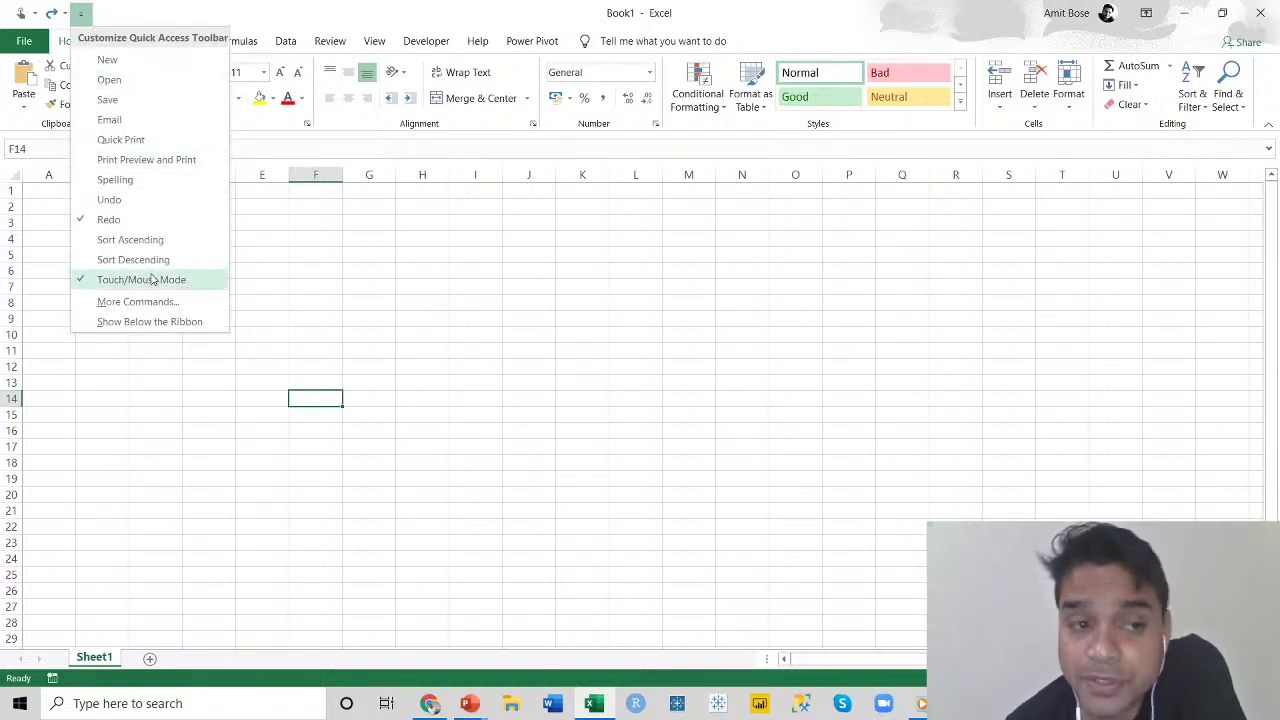
click(643, 234)
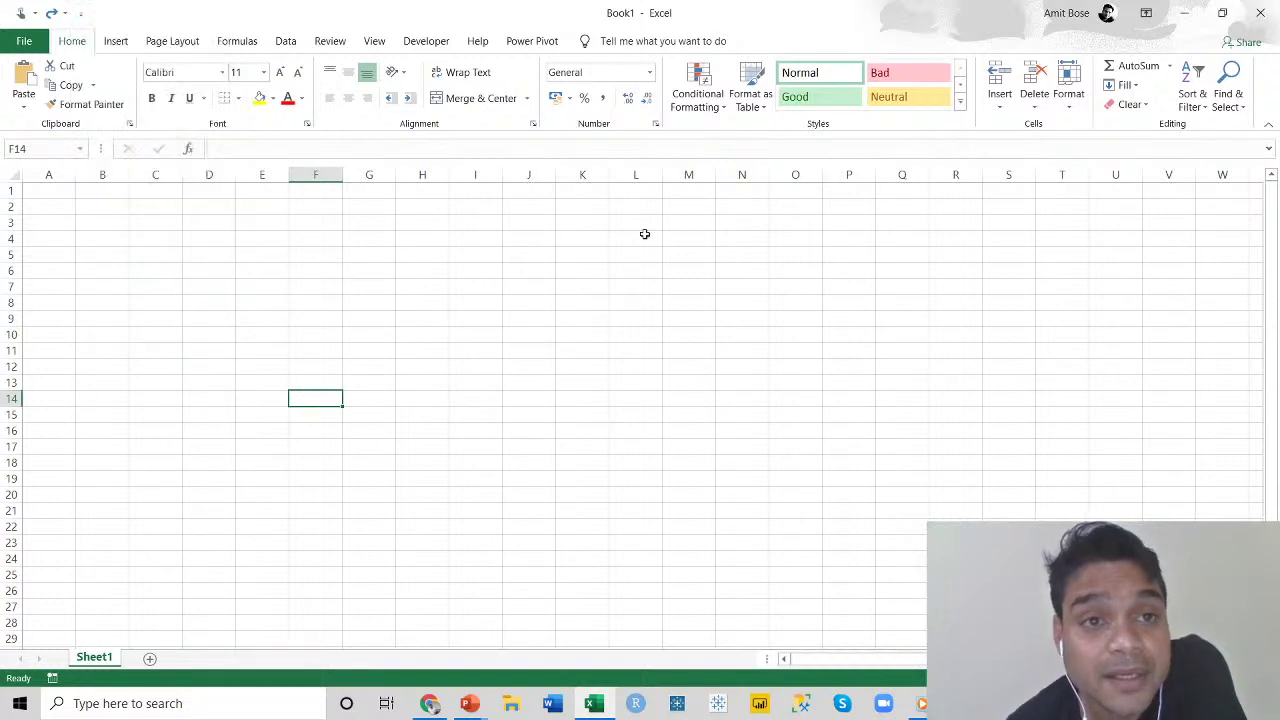
Add the AutoSum command from the formula function library to the Quick Access Toolbar.
click(238, 42)
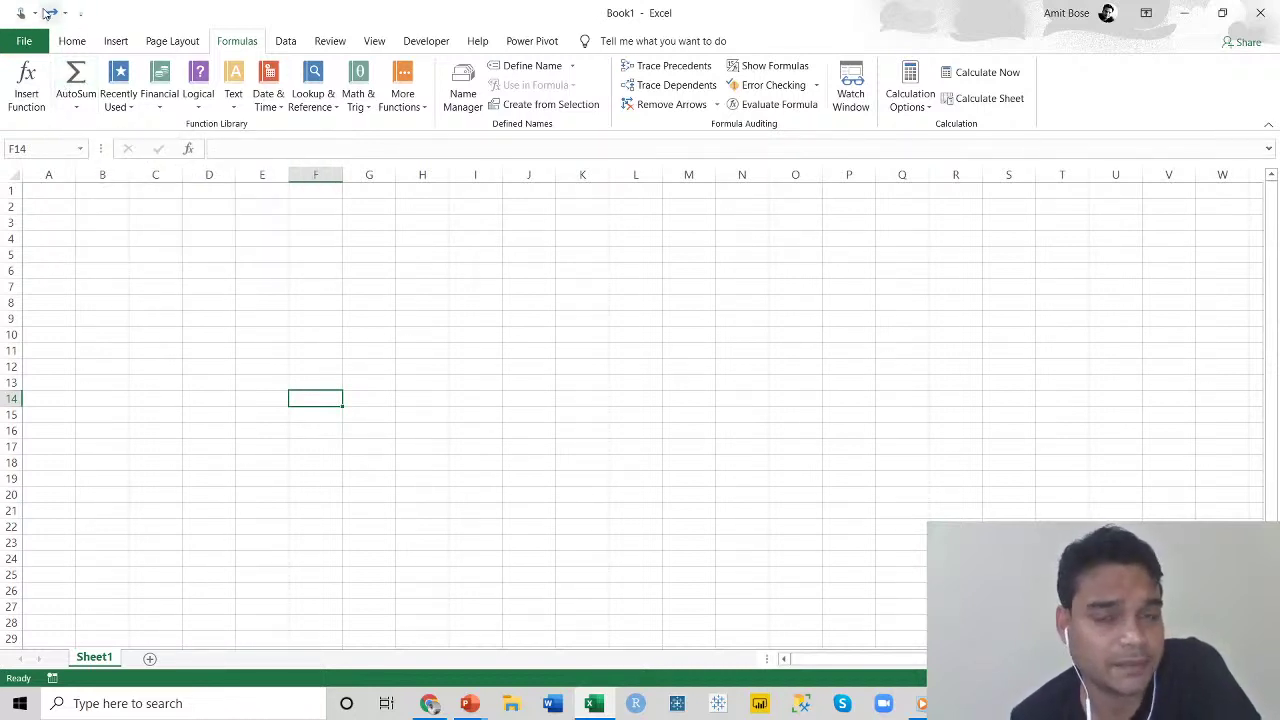
right_click(77, 72)
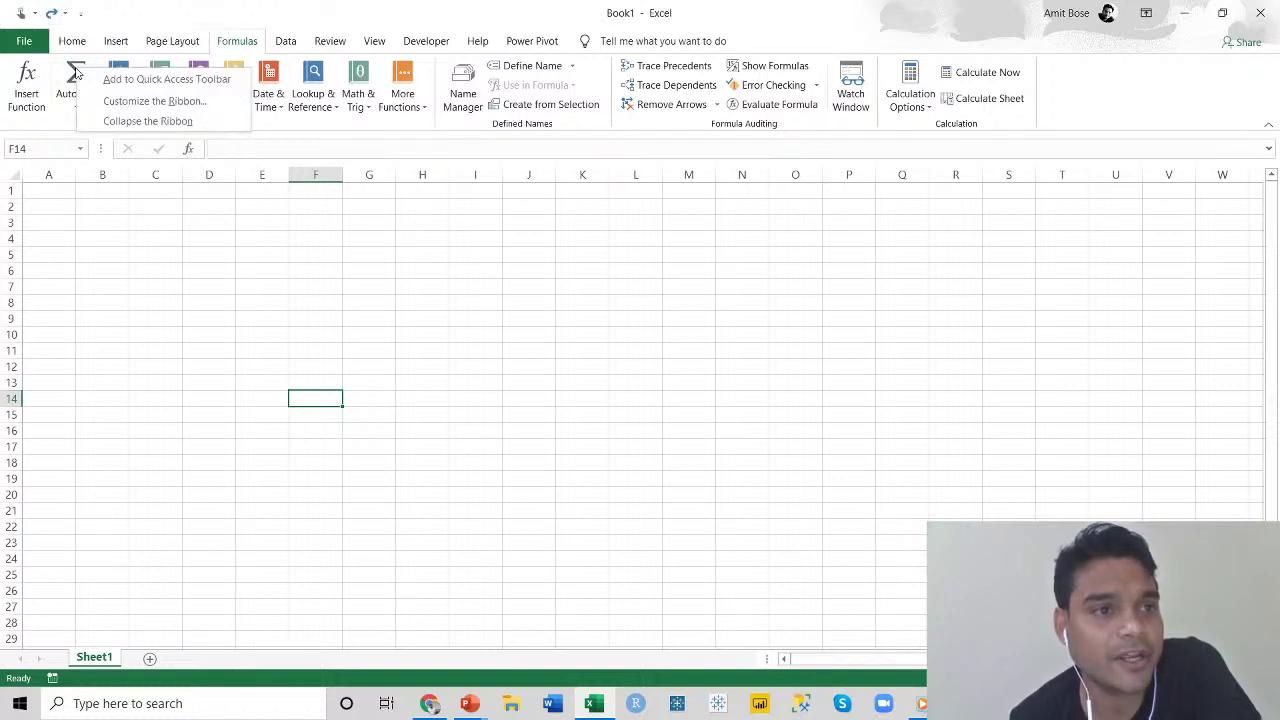
click(152, 80)
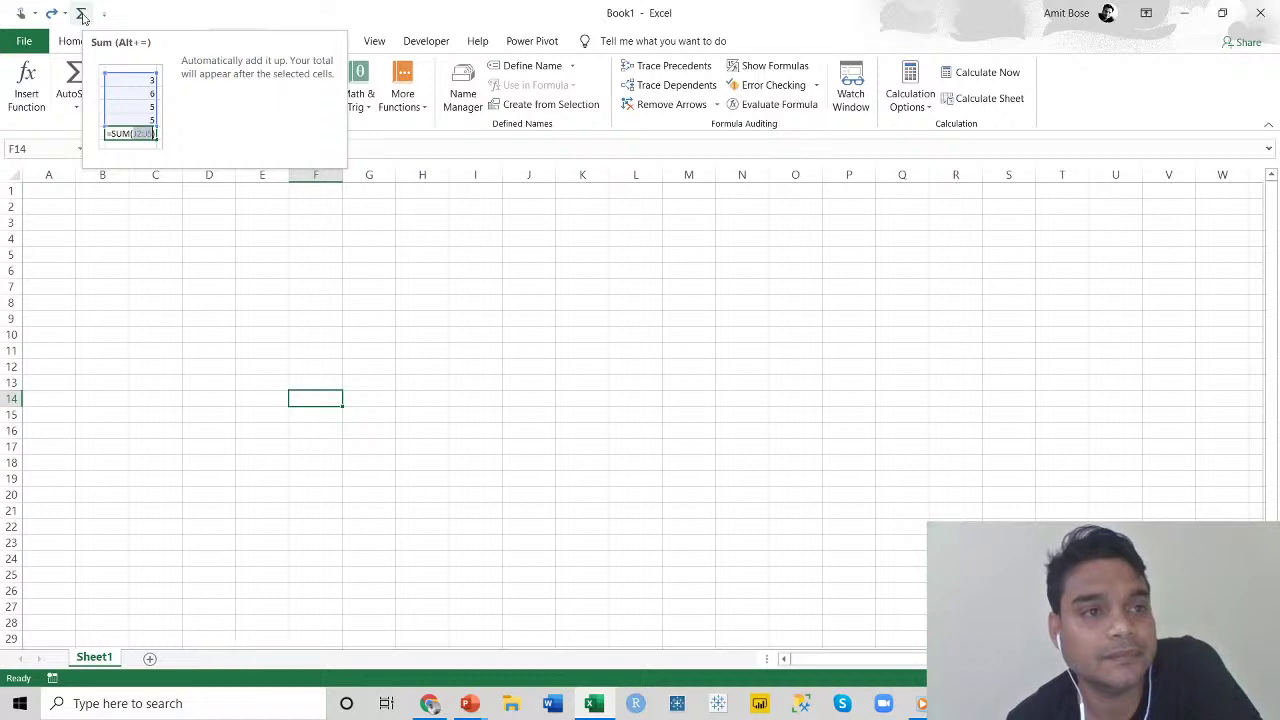
Remove the Sum command from the Quick Access Toolbar.
click(134, 337)
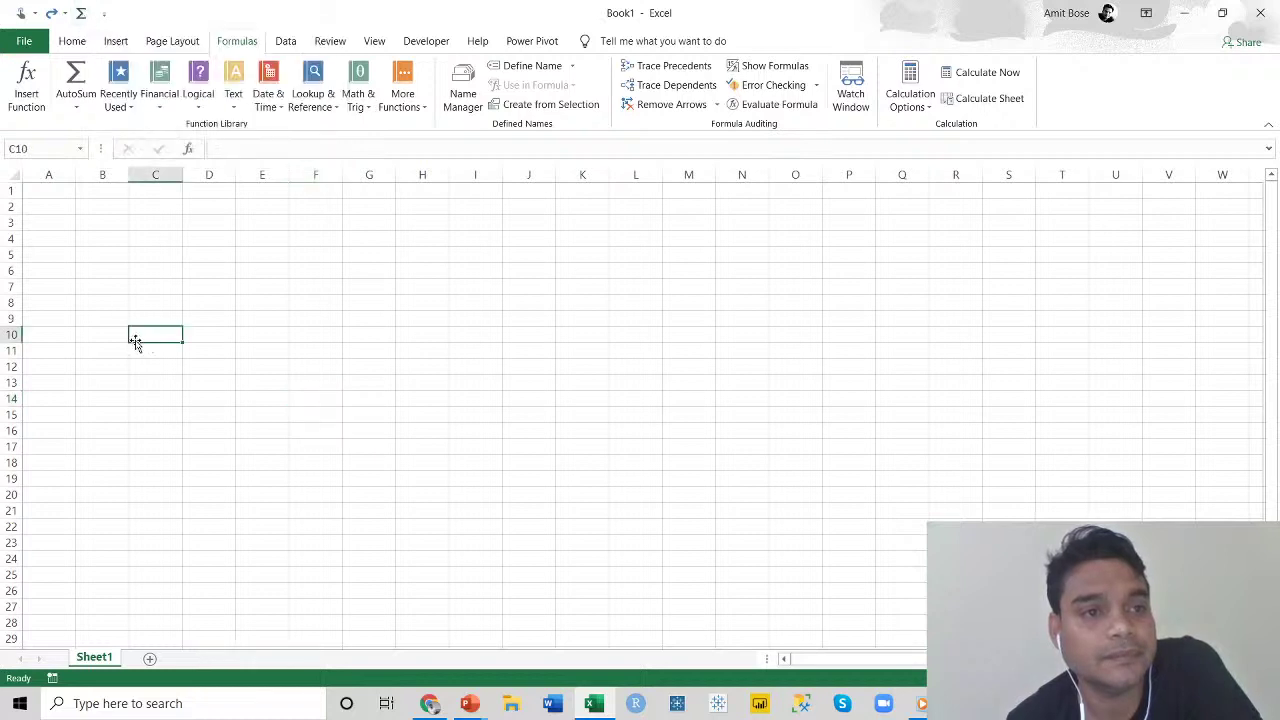
right_click(87, 15)
click(140, 24)
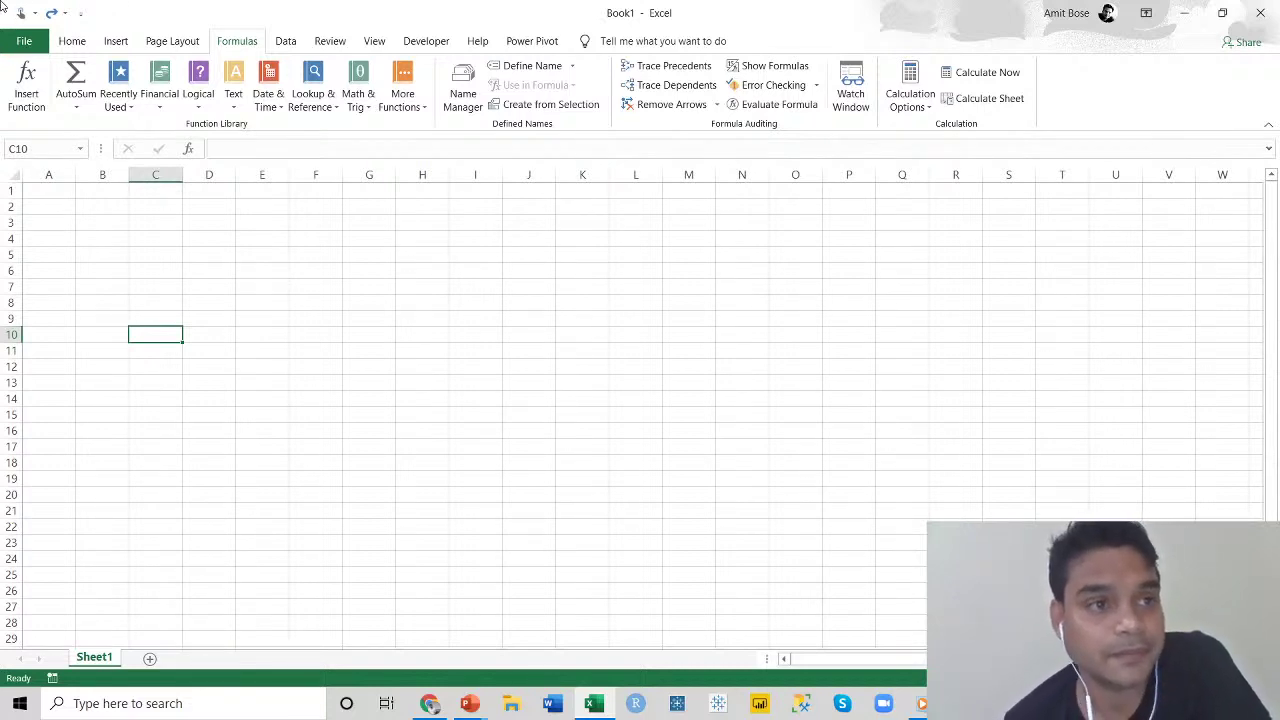
Review the ribbon's Home, Insert and Page Layout command groups.
click(70, 44)
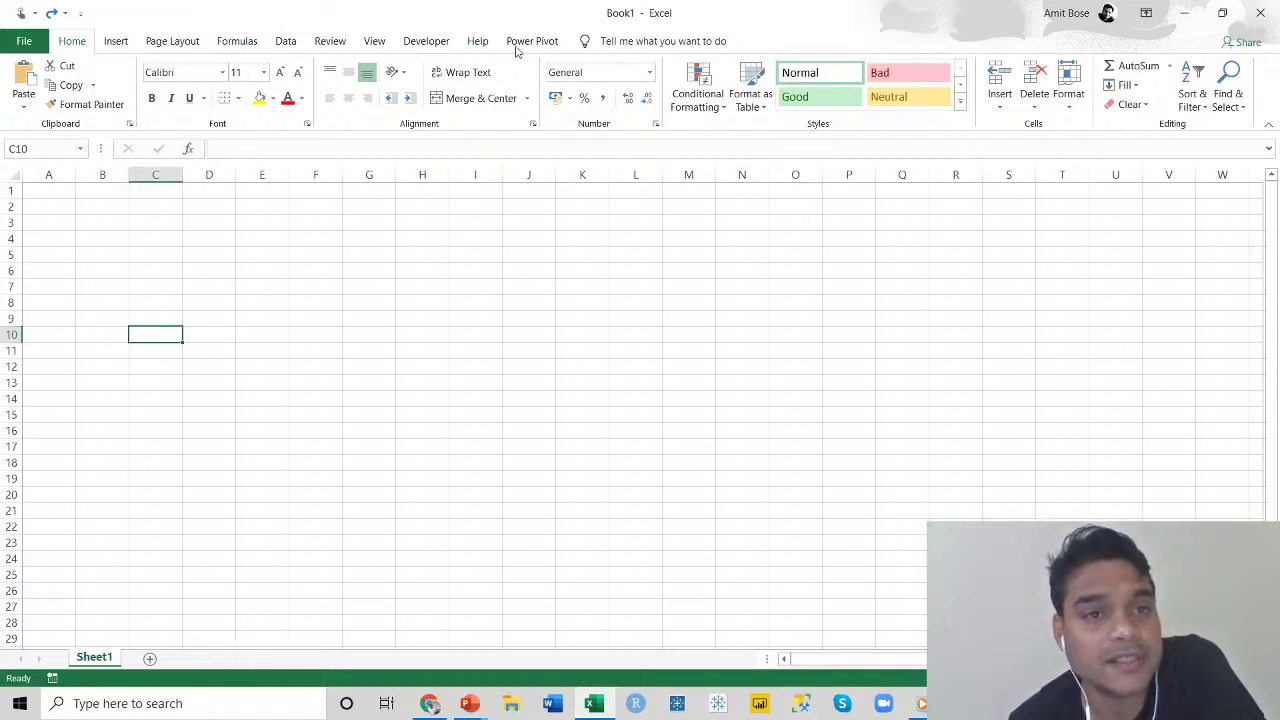
click(124, 44)
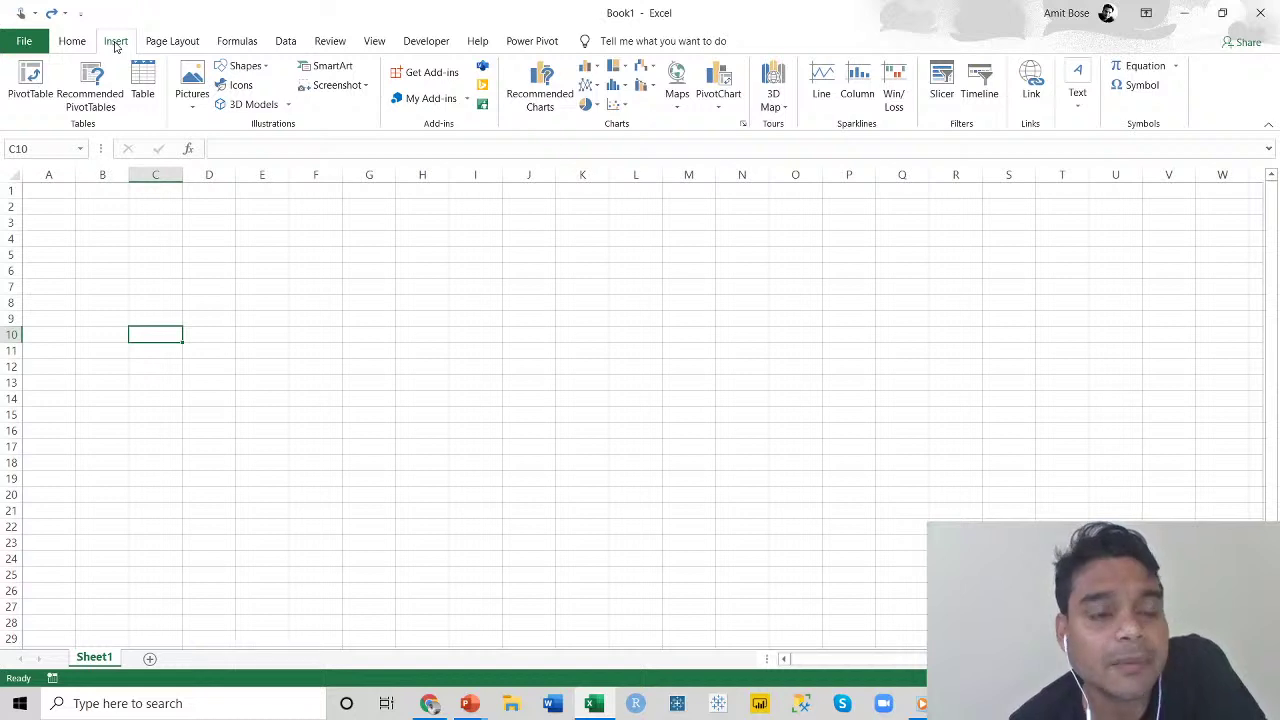
click(182, 43)
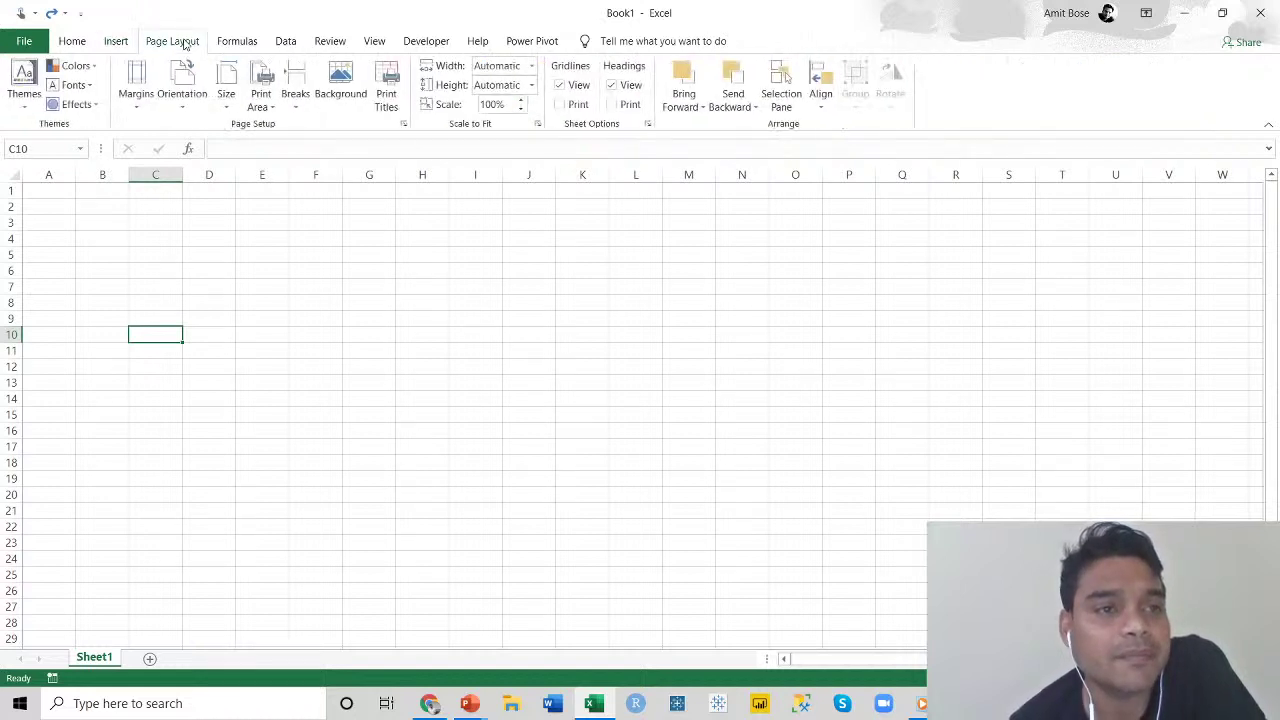
Collapse the ribbon so only the tab names remain, and expand it again with the Page Layout commands showing.
double_click(182, 43)
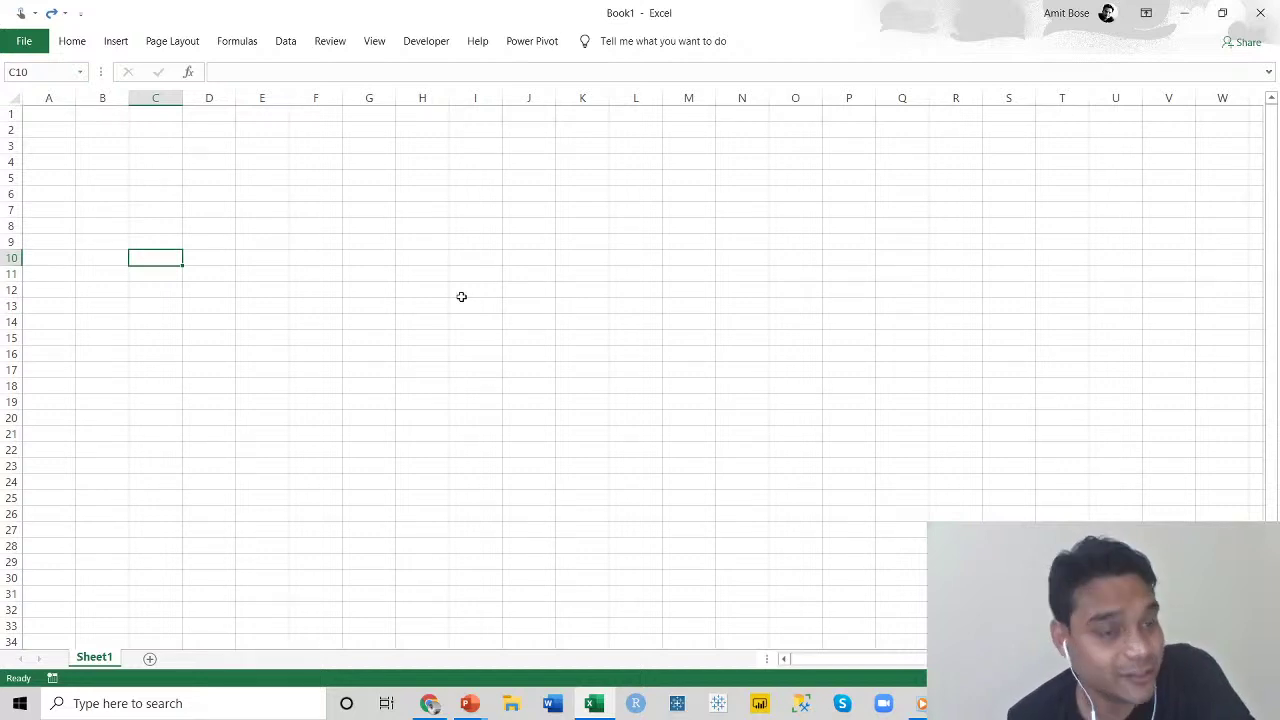
click(165, 44)
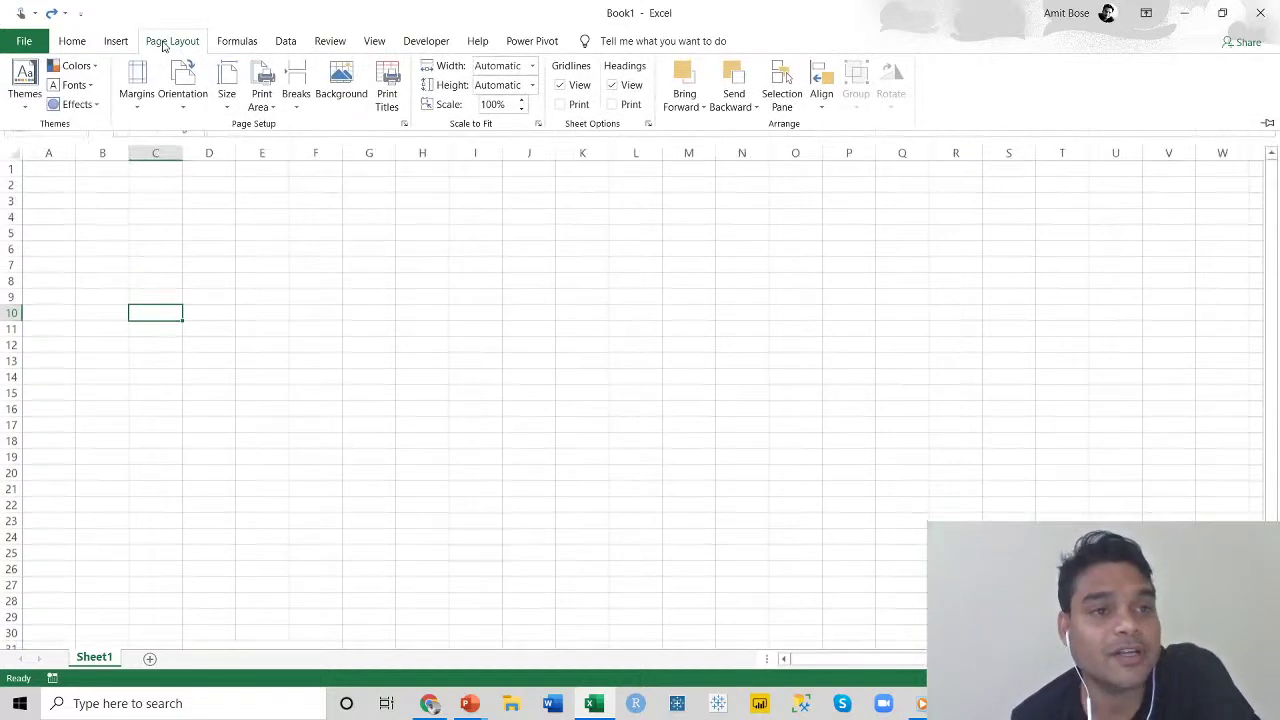
double_click(165, 44)
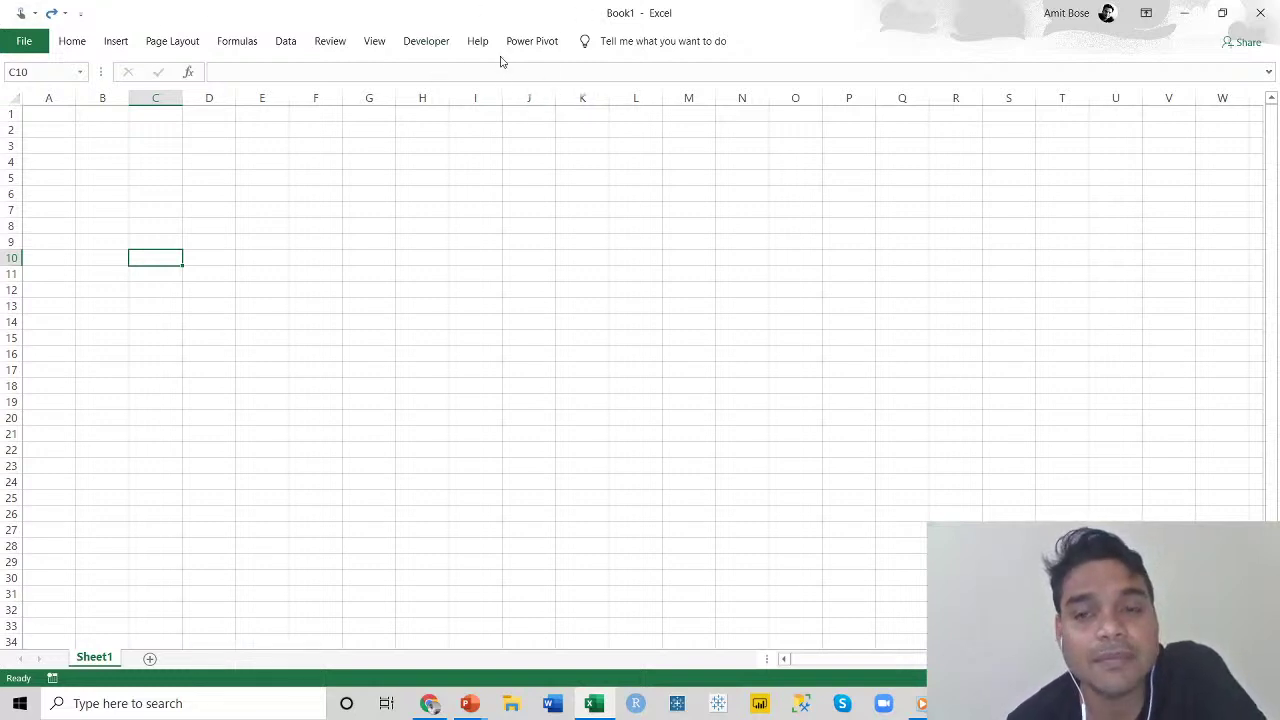
click(170, 41)
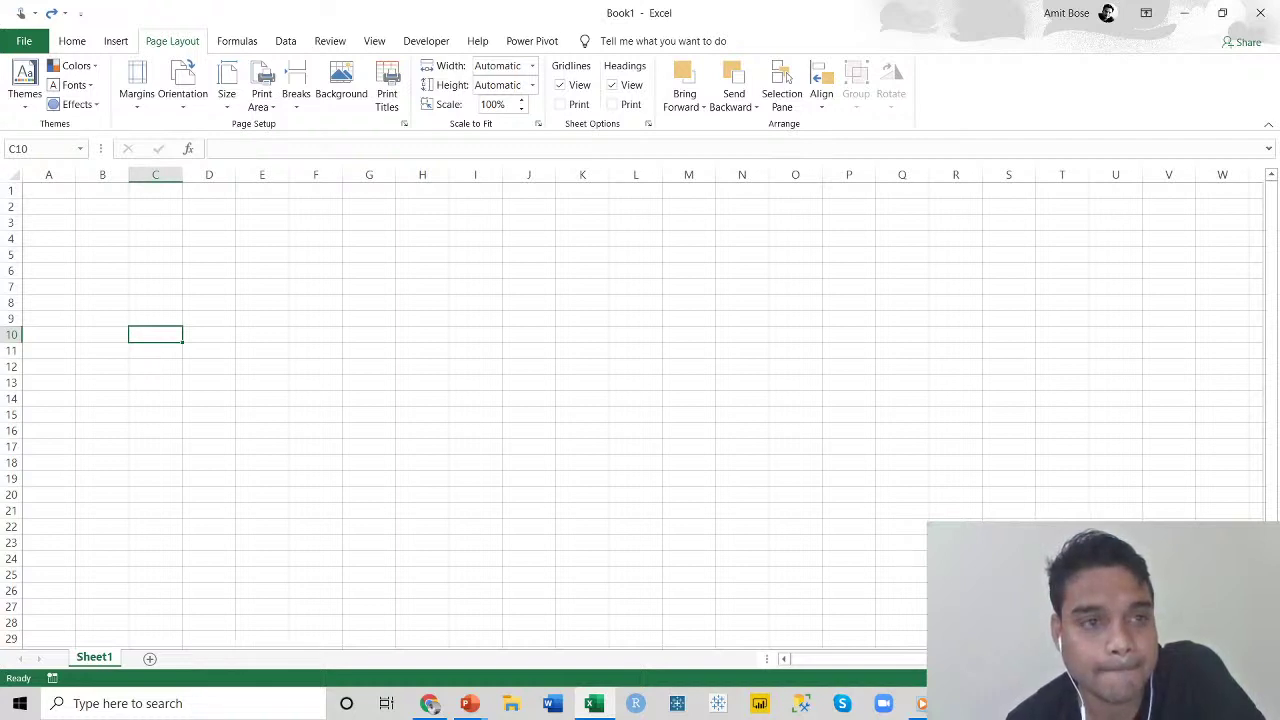
Look through the Formulas, Data and Review command groups, and return to the Home commands.
click(252, 43)
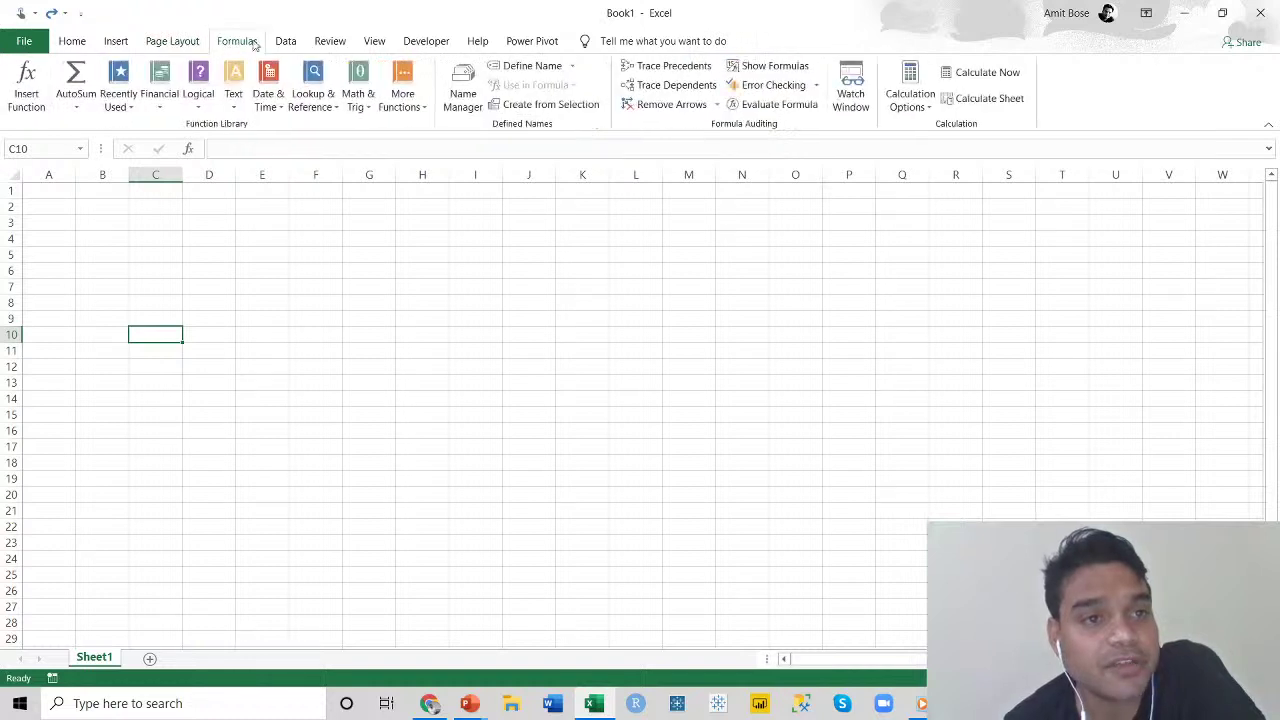
click(288, 43)
click(346, 44)
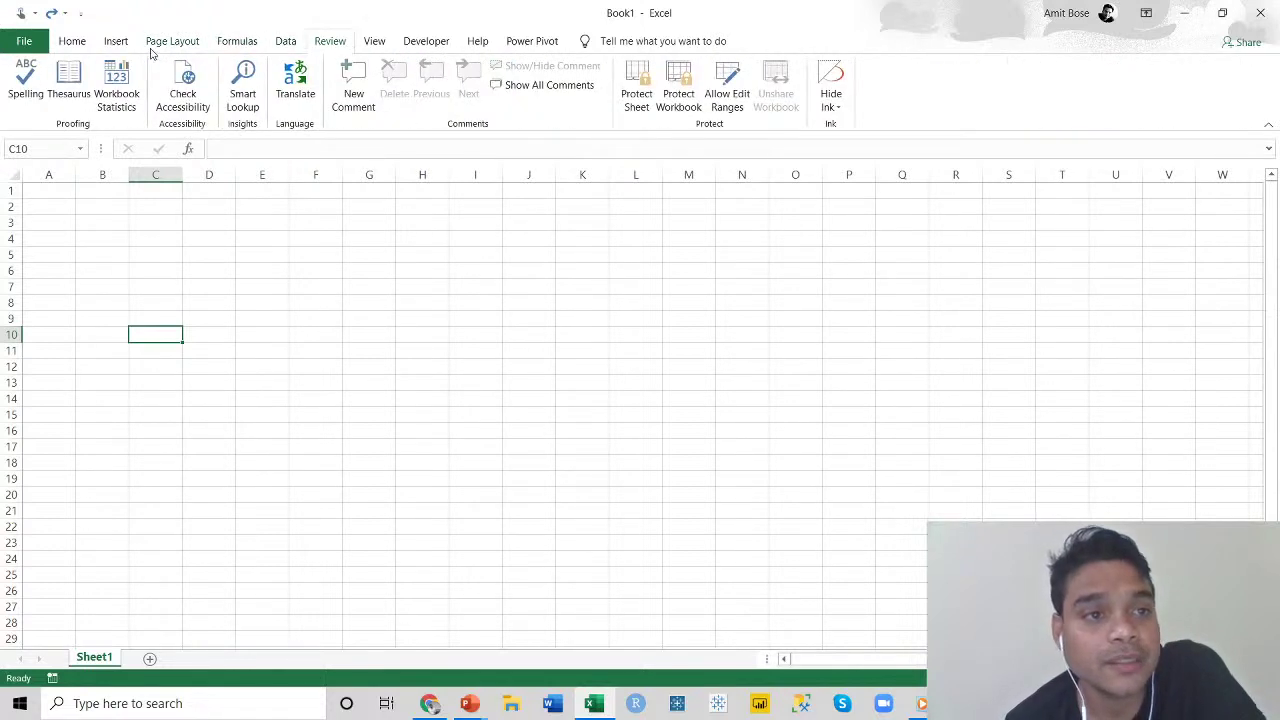
click(72, 43)
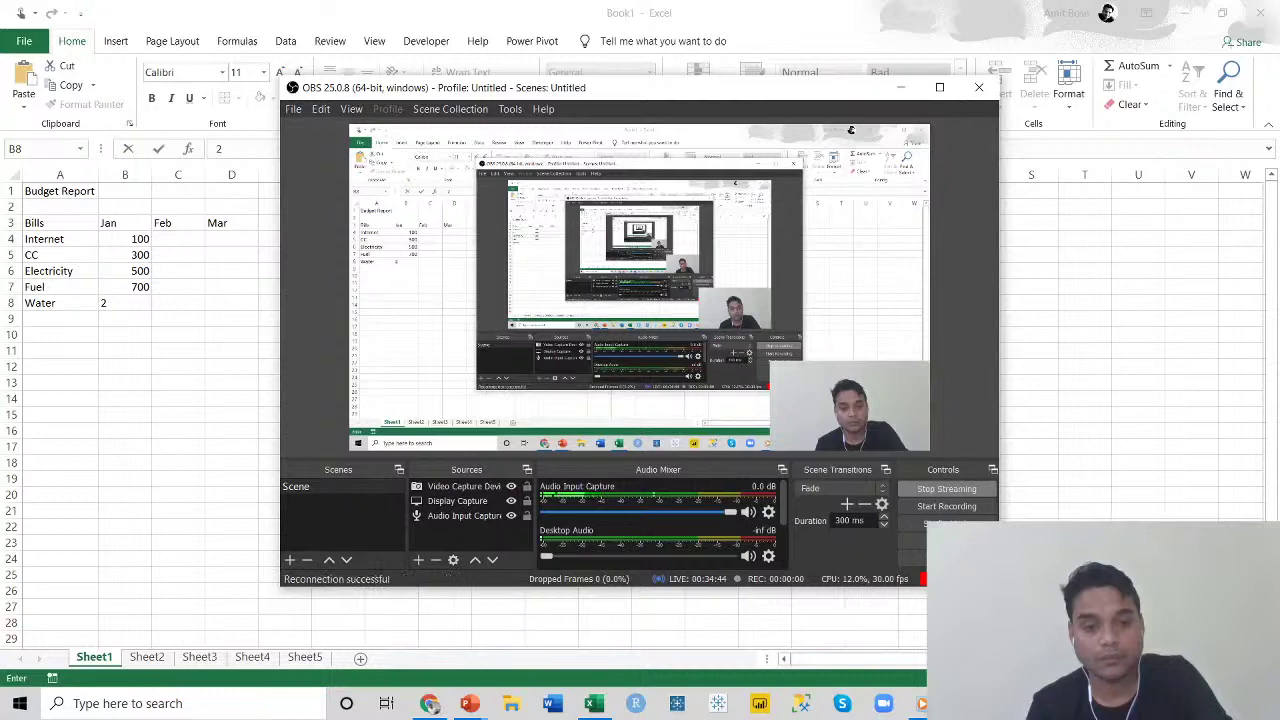
Minimize the OBS window and complete the January Water amount in cell B8 as 200.
click(900, 87)
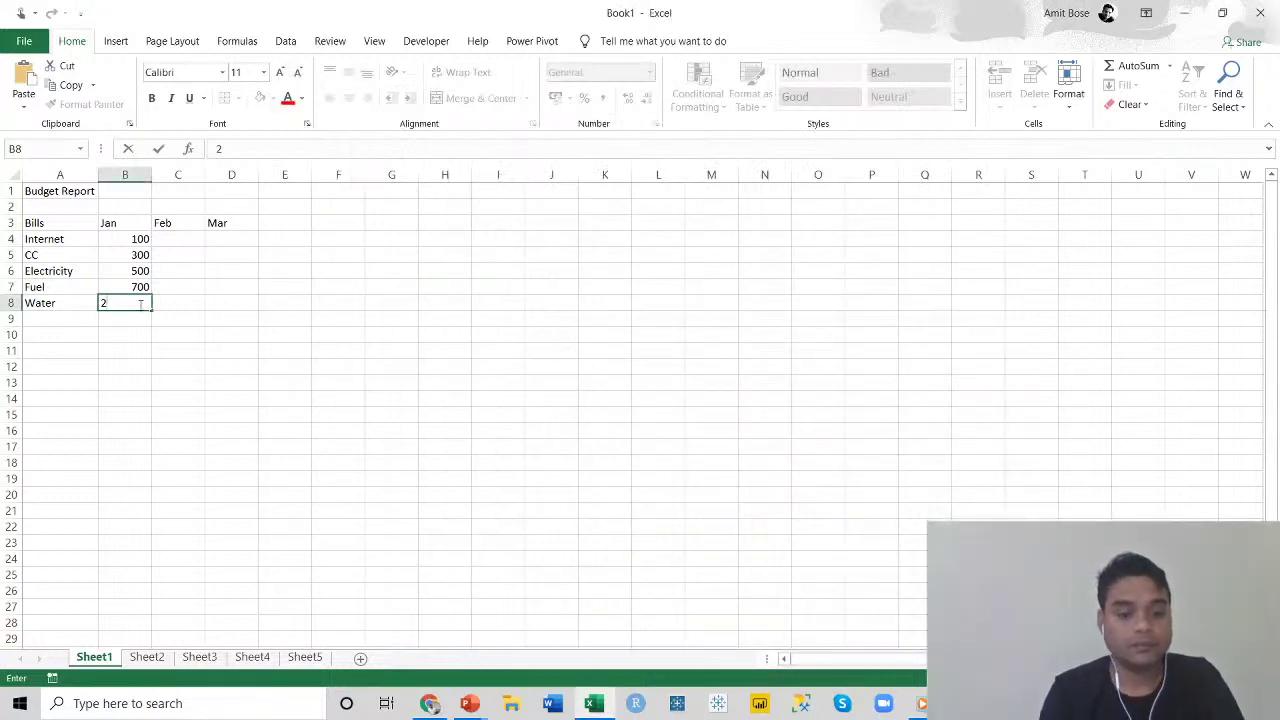
text(00)
key(Tab)
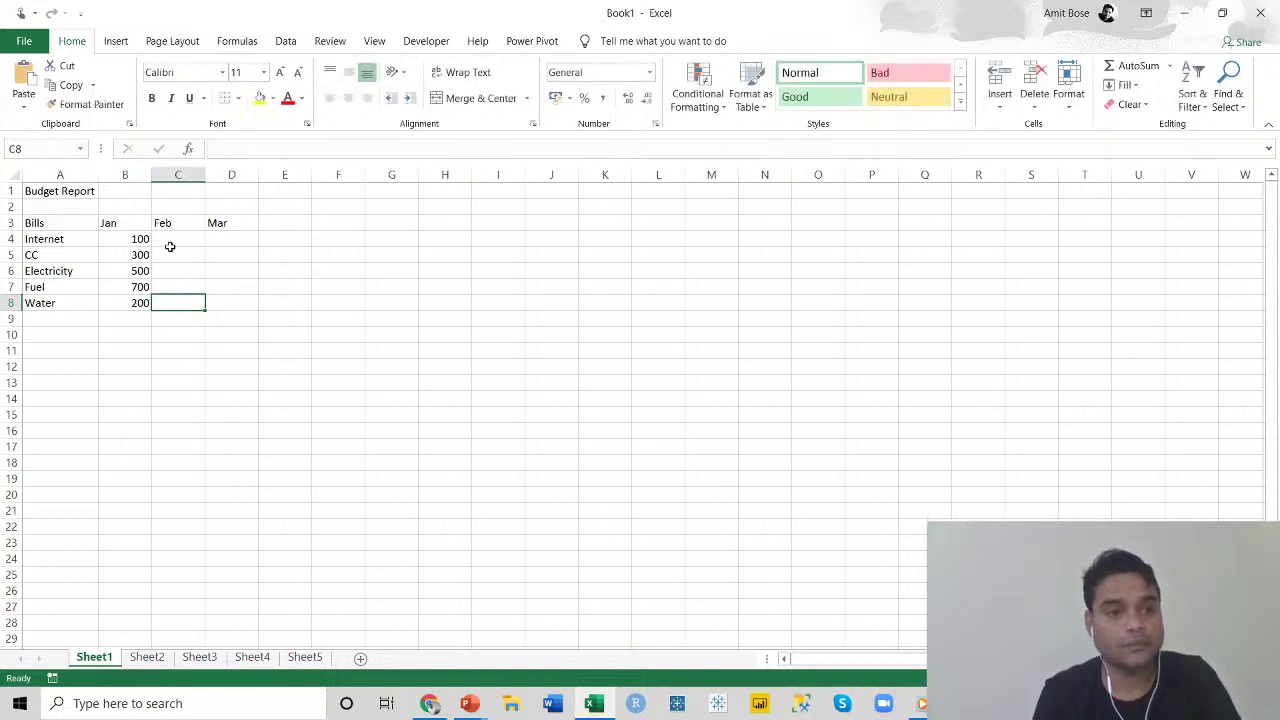
Fill in the February bills in C4:C8 with 600, 400, 200, 100 and 500.
click(173, 242)
text(600)
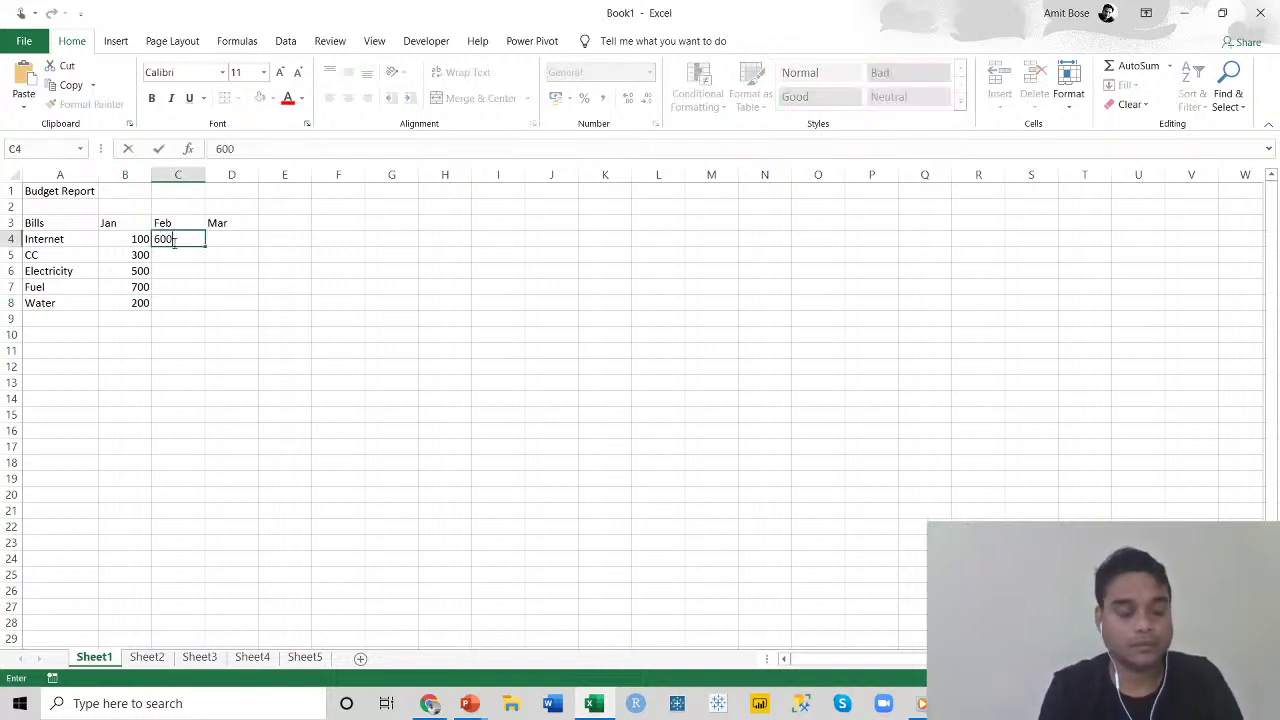
key(Return)
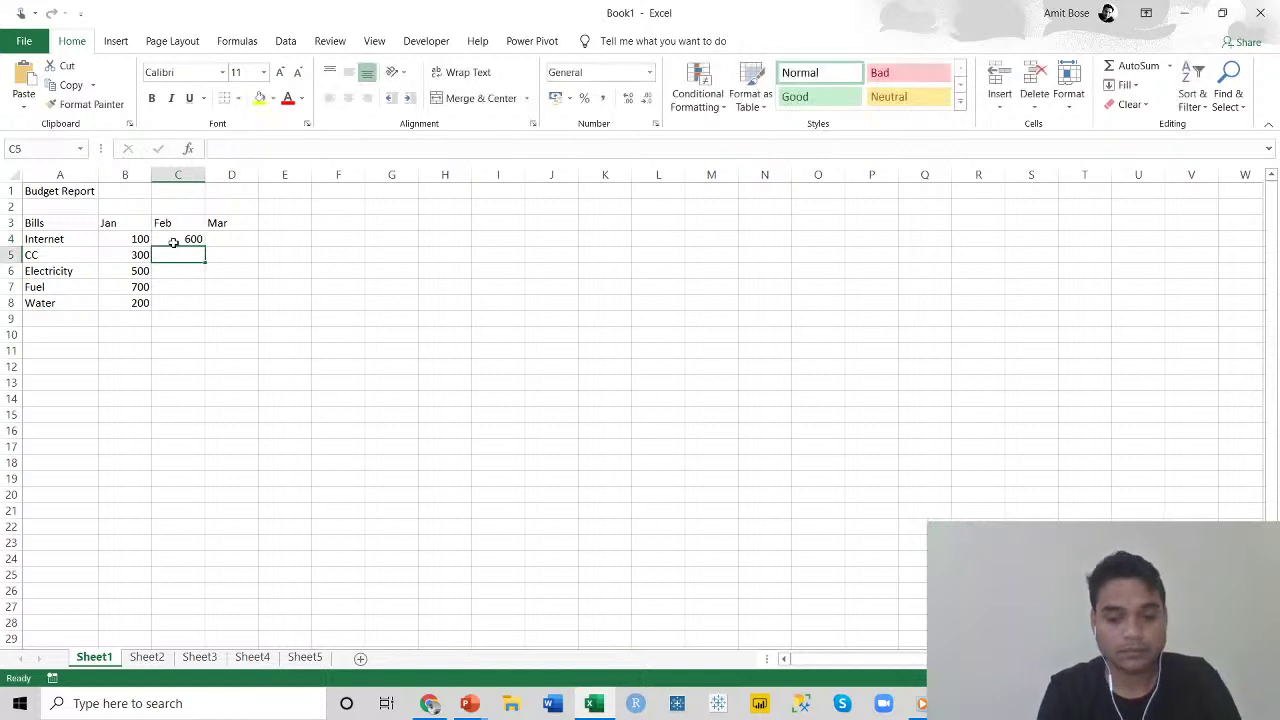
text(400)
key(Return)
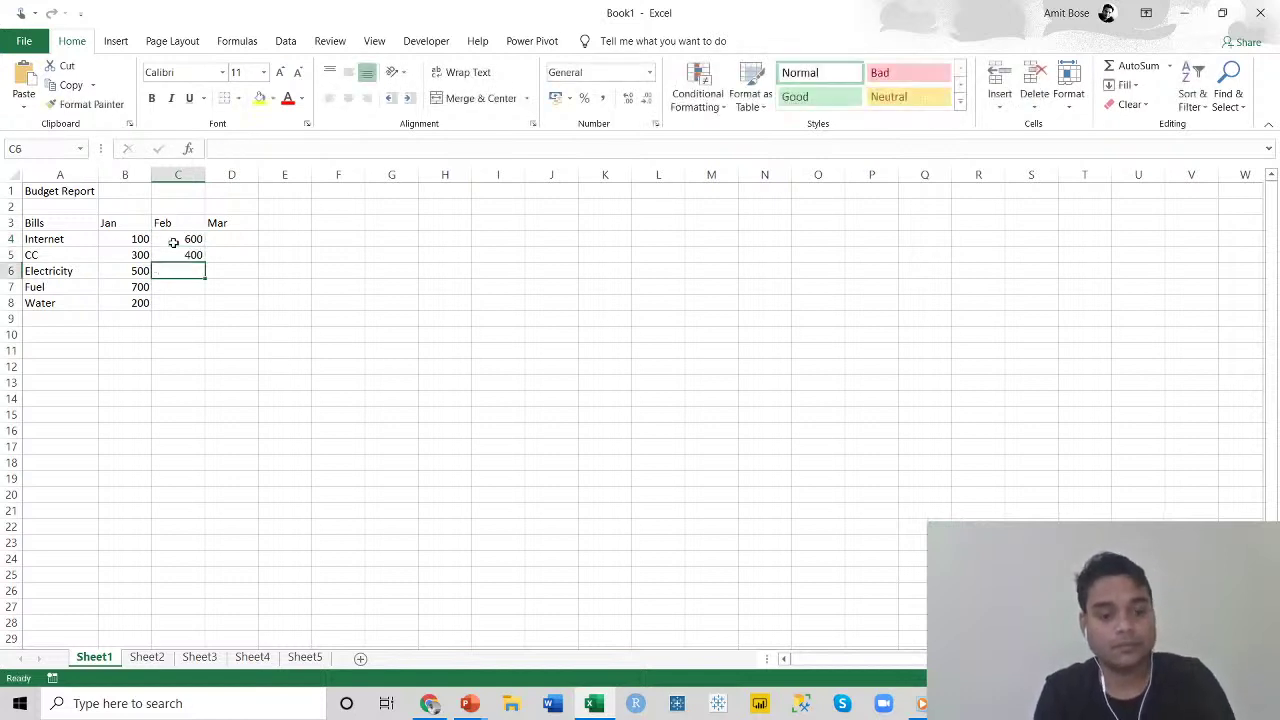
text(200)
key(Return)
text(100)
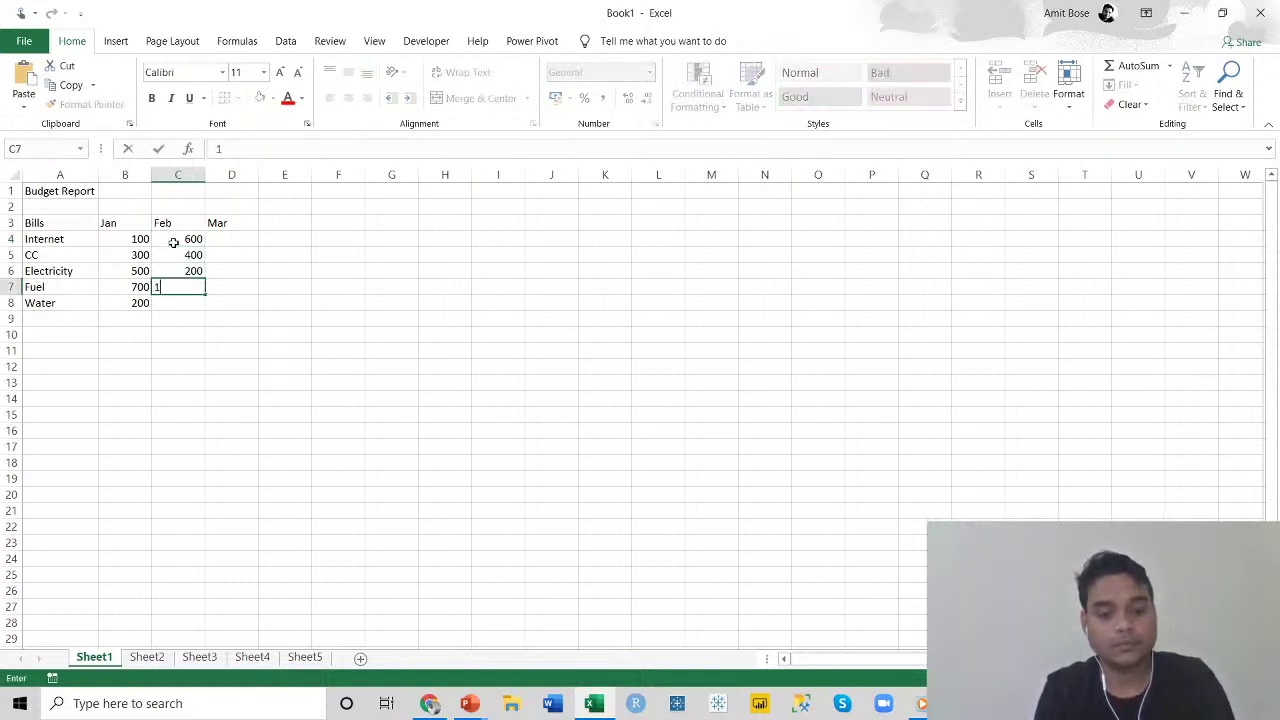
key(ctrl+Return)
key(Return)
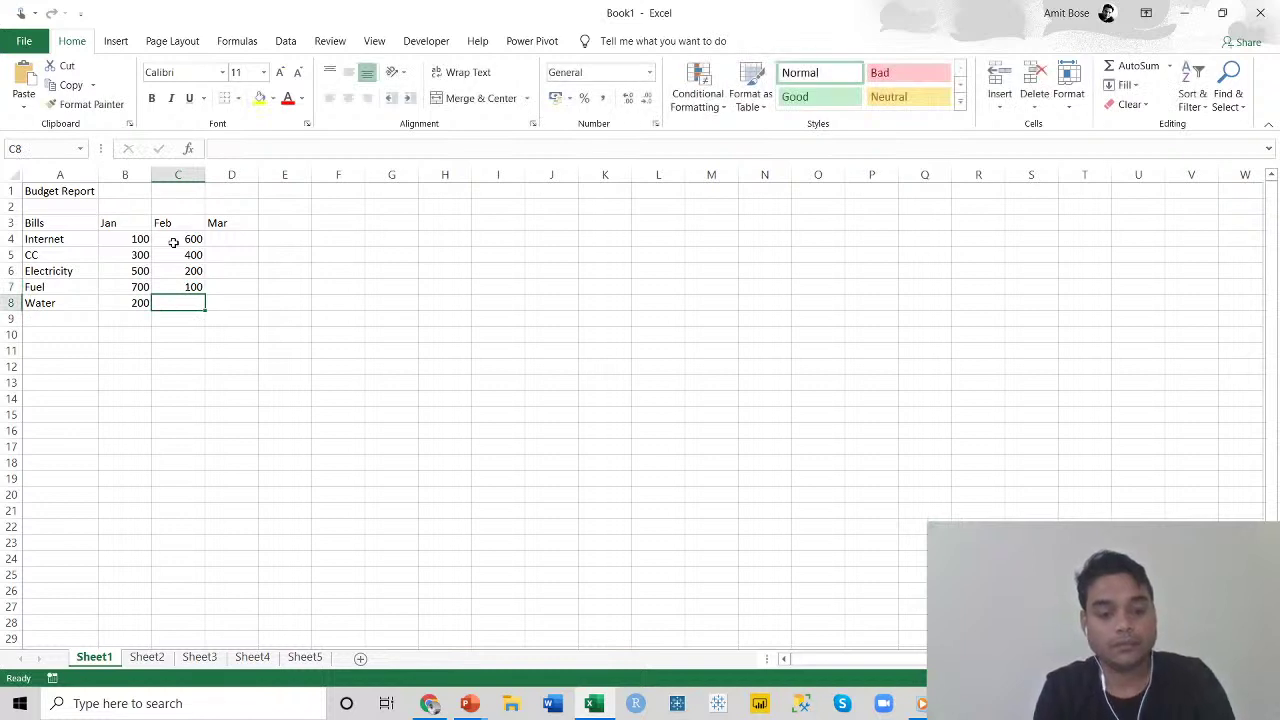
text(500)
key(Return)
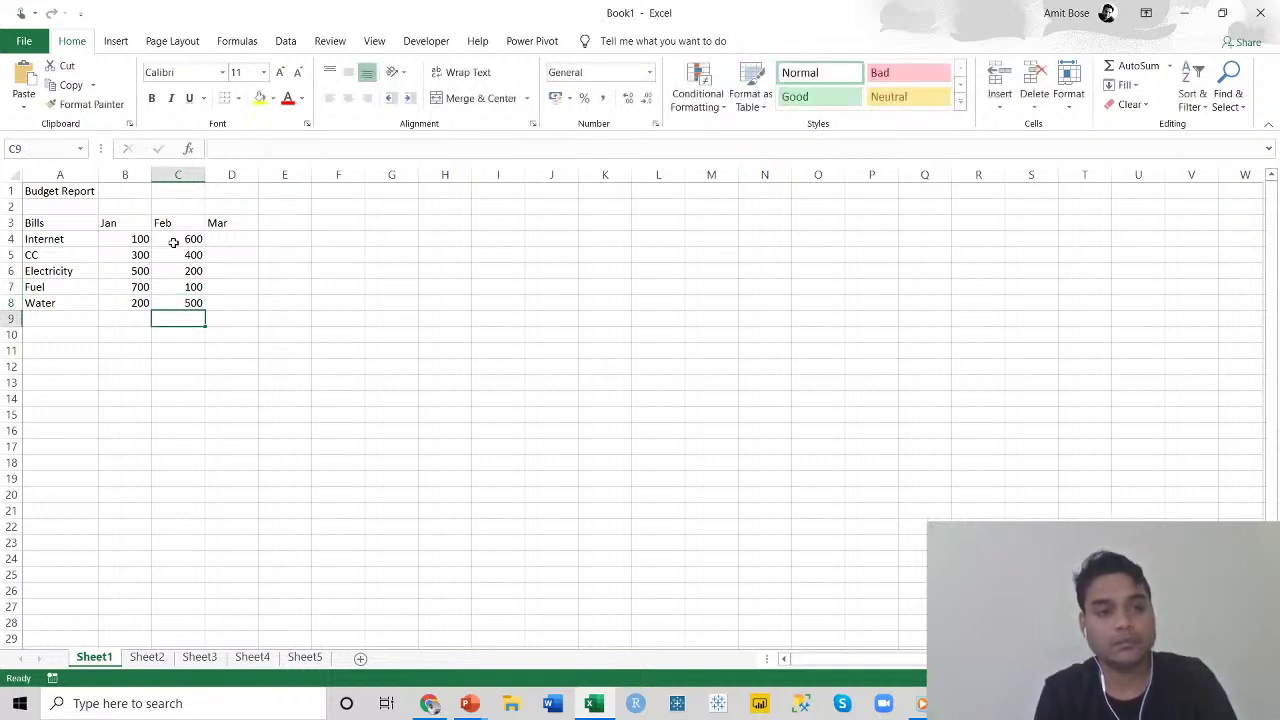
Fill in the March bills in D4:D8 with 900, 300, 200, 100 and 400.
click(218, 241)
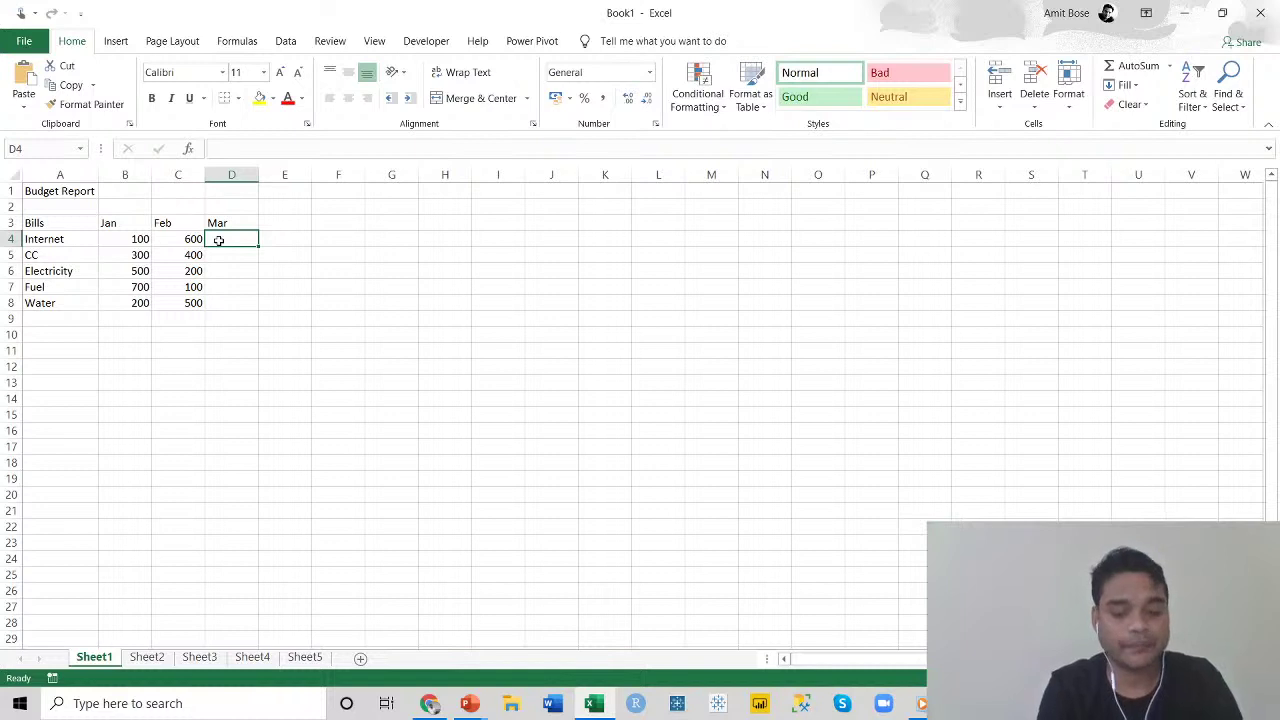
text(900)
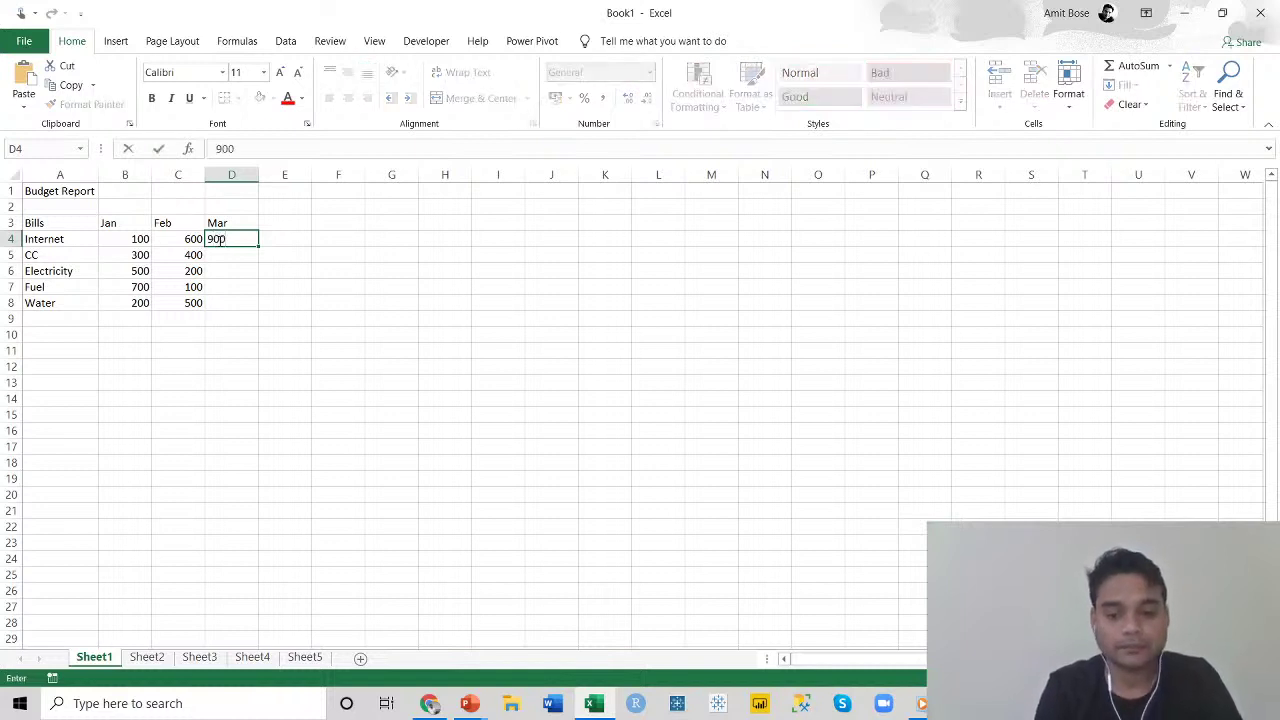
key(Return)
text(300)
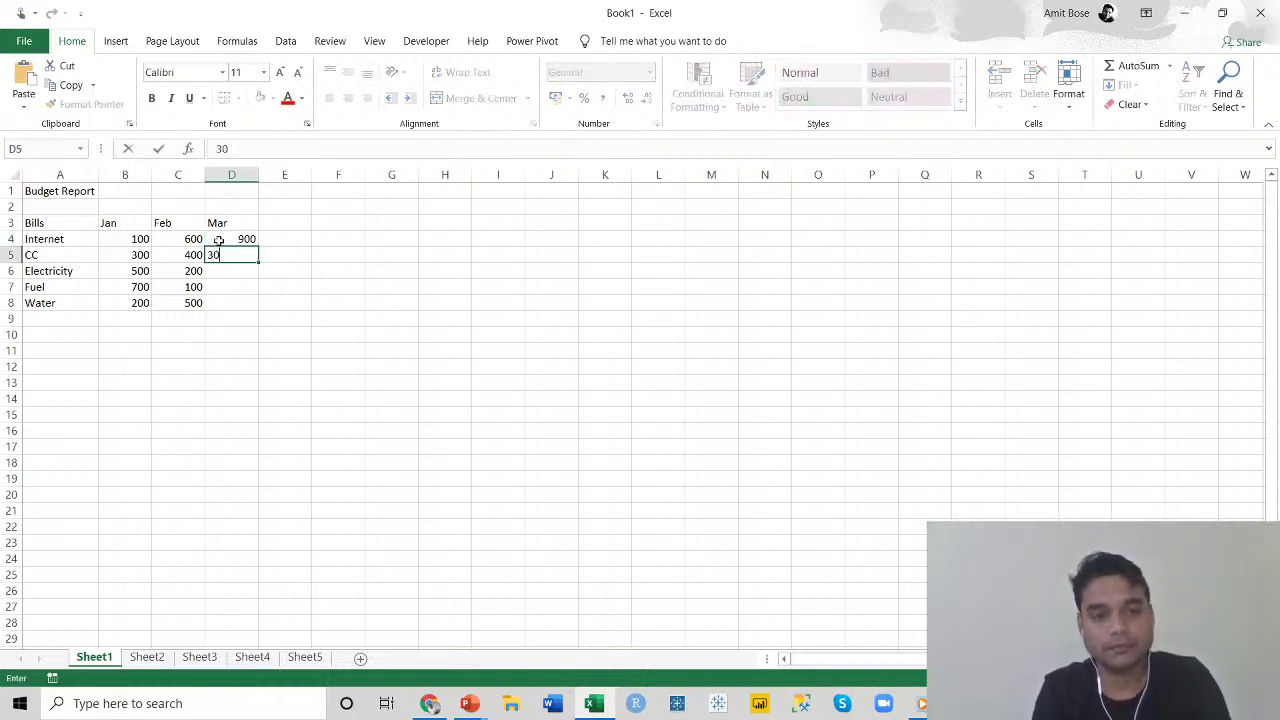
key(Return)
text(200)
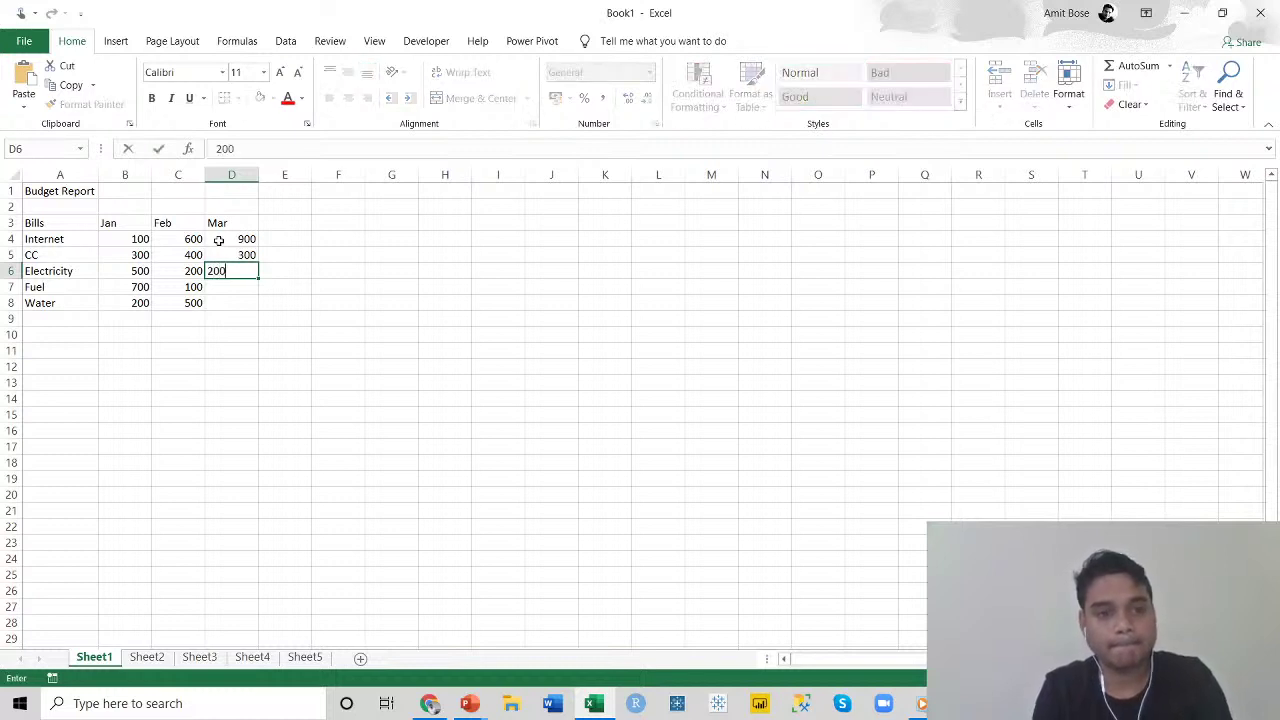
key(Return)
text(100)
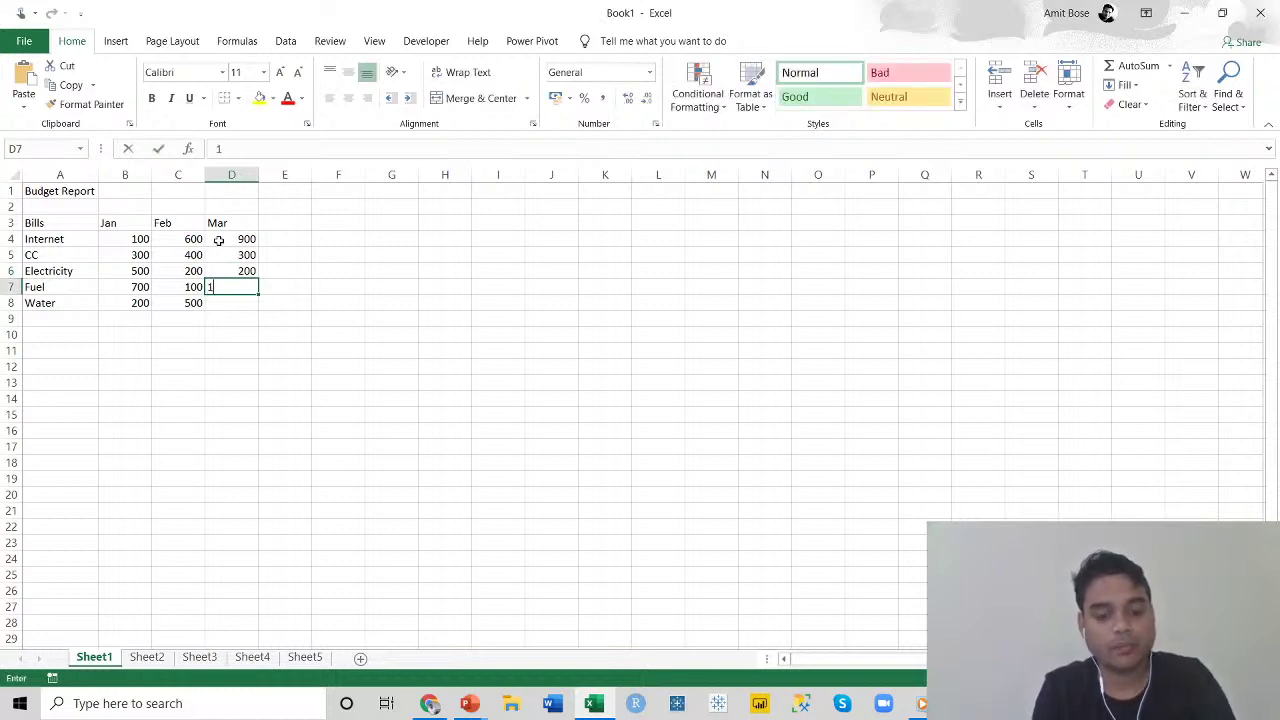
key(Return)
text(400)
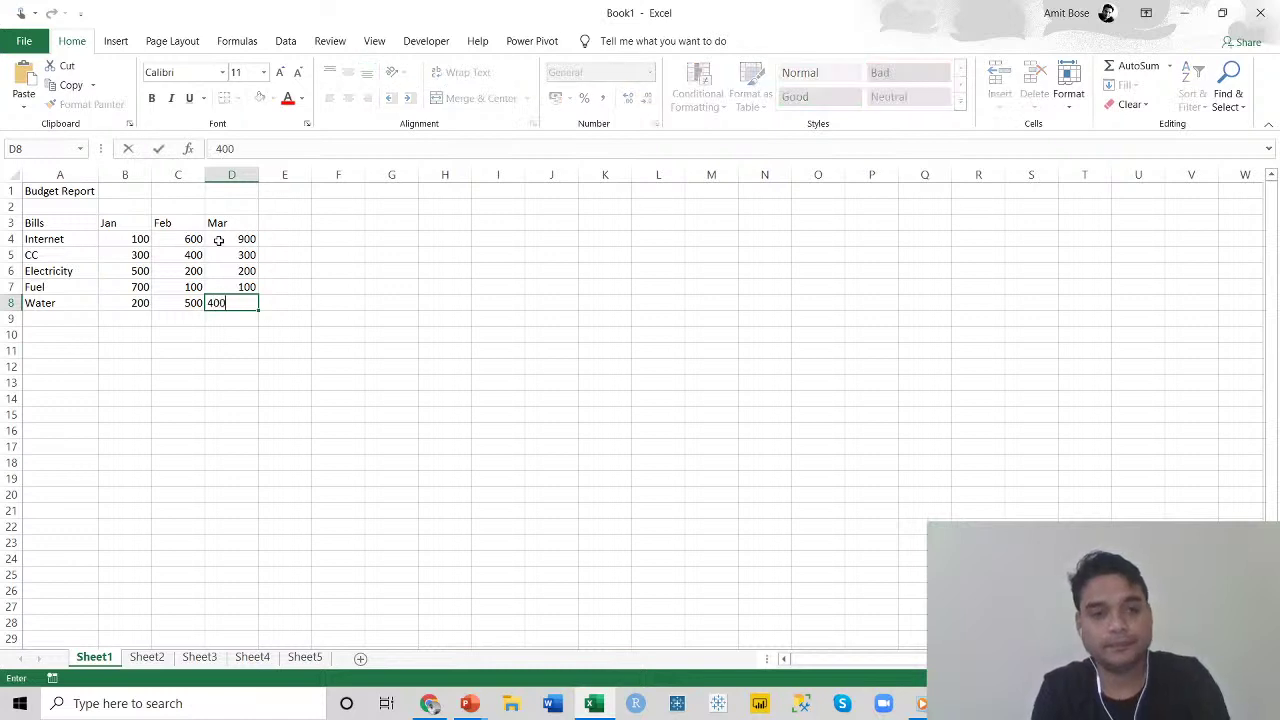
key(Return)
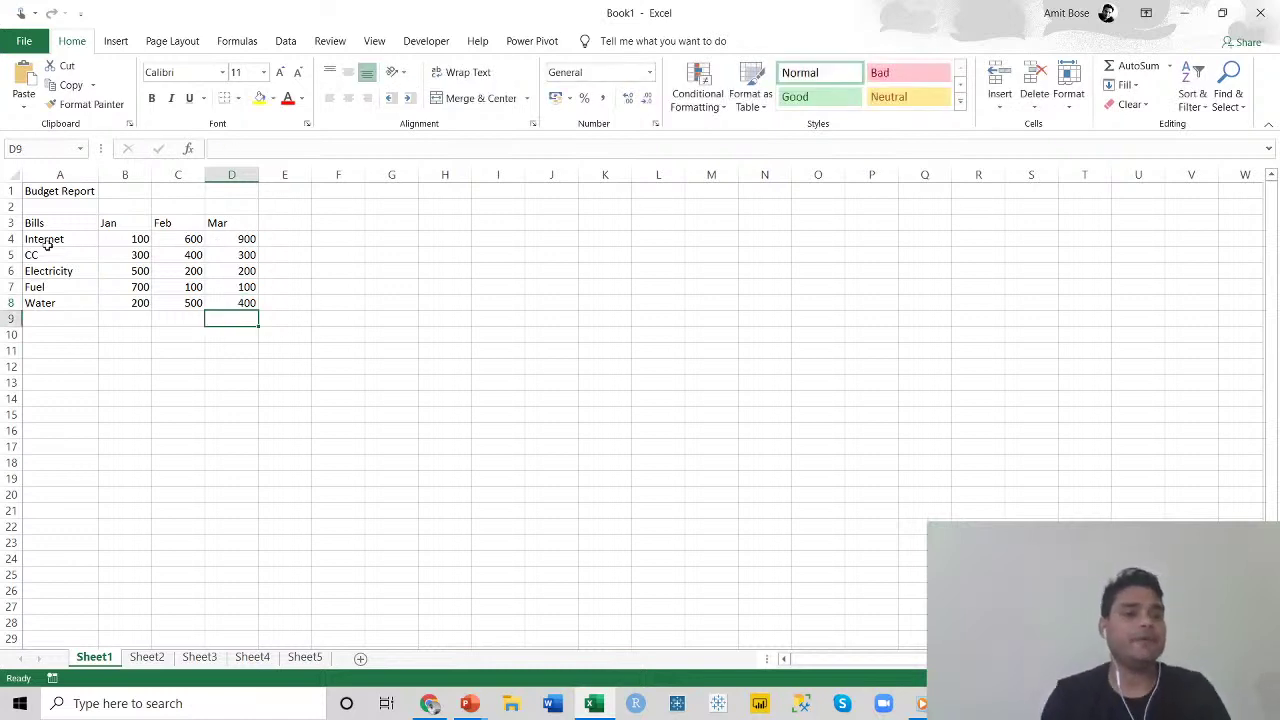
Examine the structure of the budget table by highlighting the range A3:D8, its amounts, header row and bill names.
drag(40, 222, 233, 303)
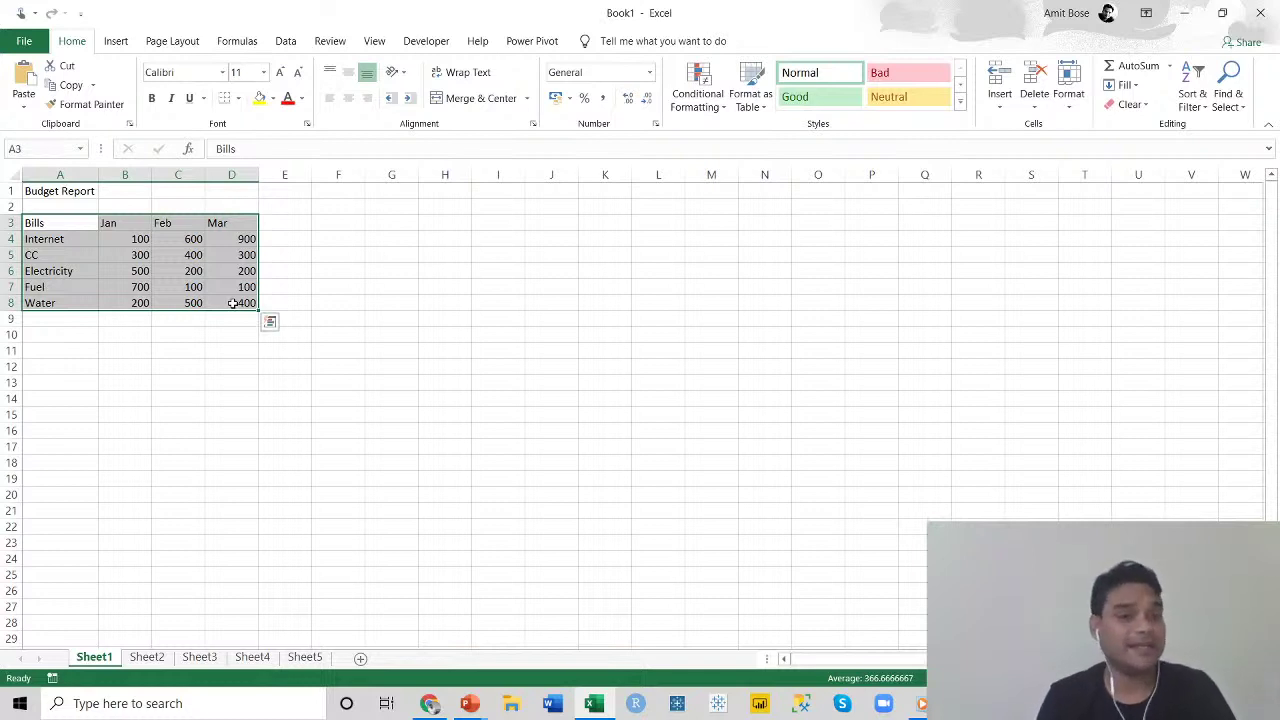
click(277, 335)
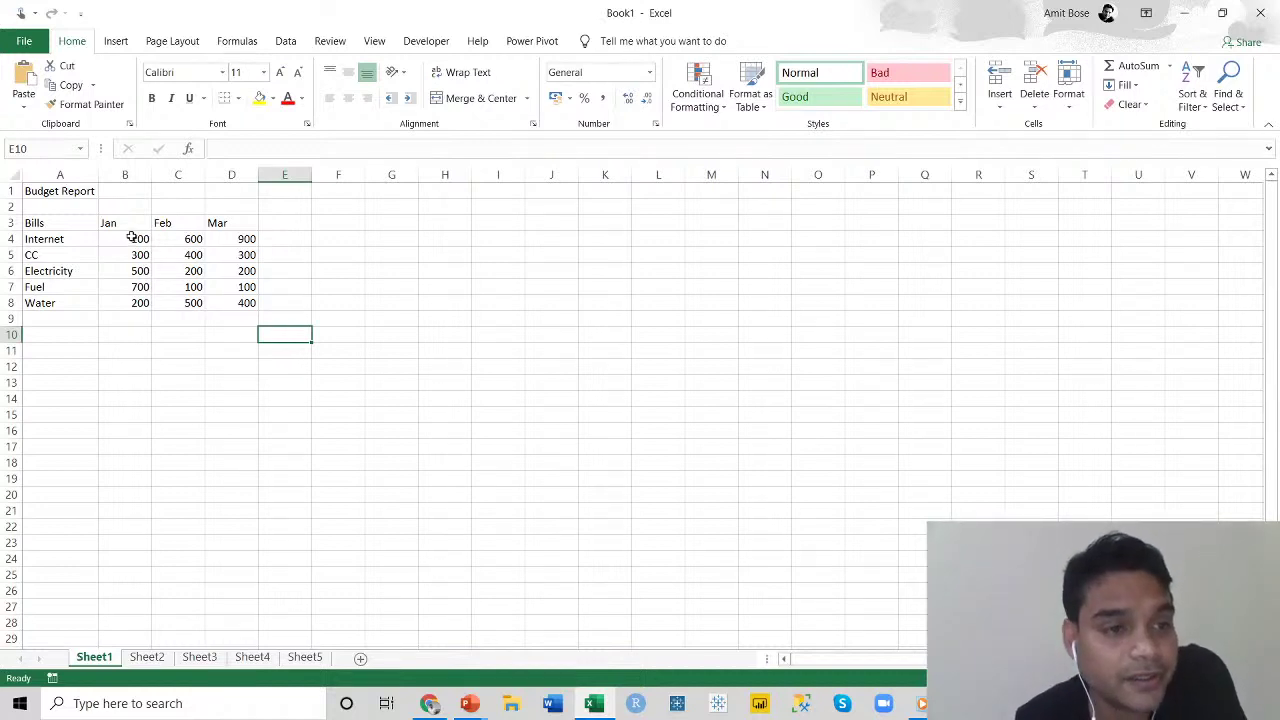
drag(137, 240, 250, 302)
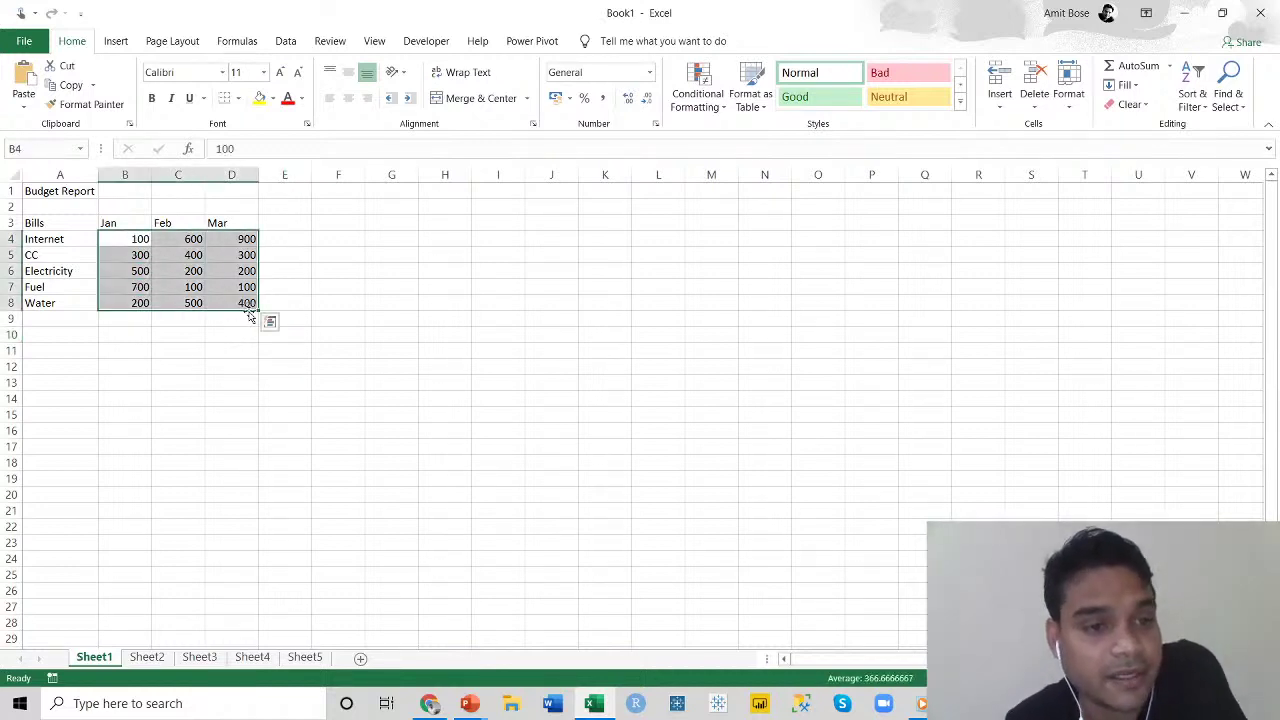
click(128, 238)
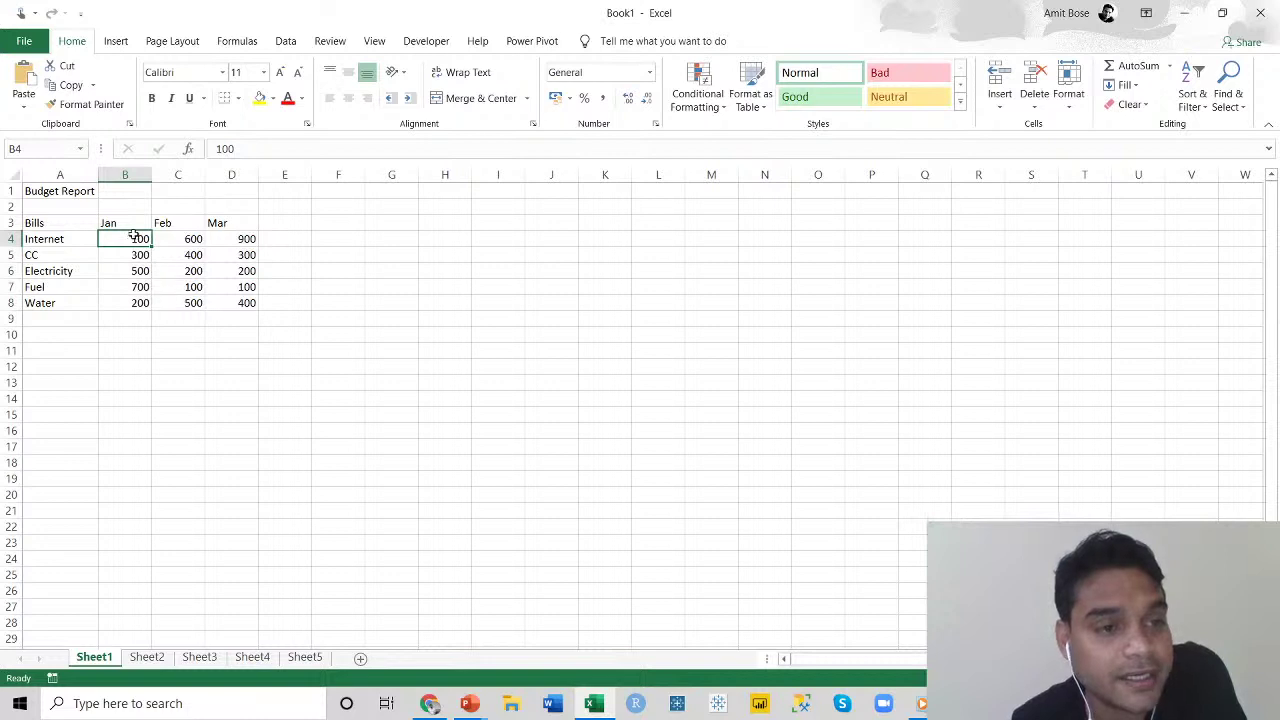
drag(122, 238, 249, 302)
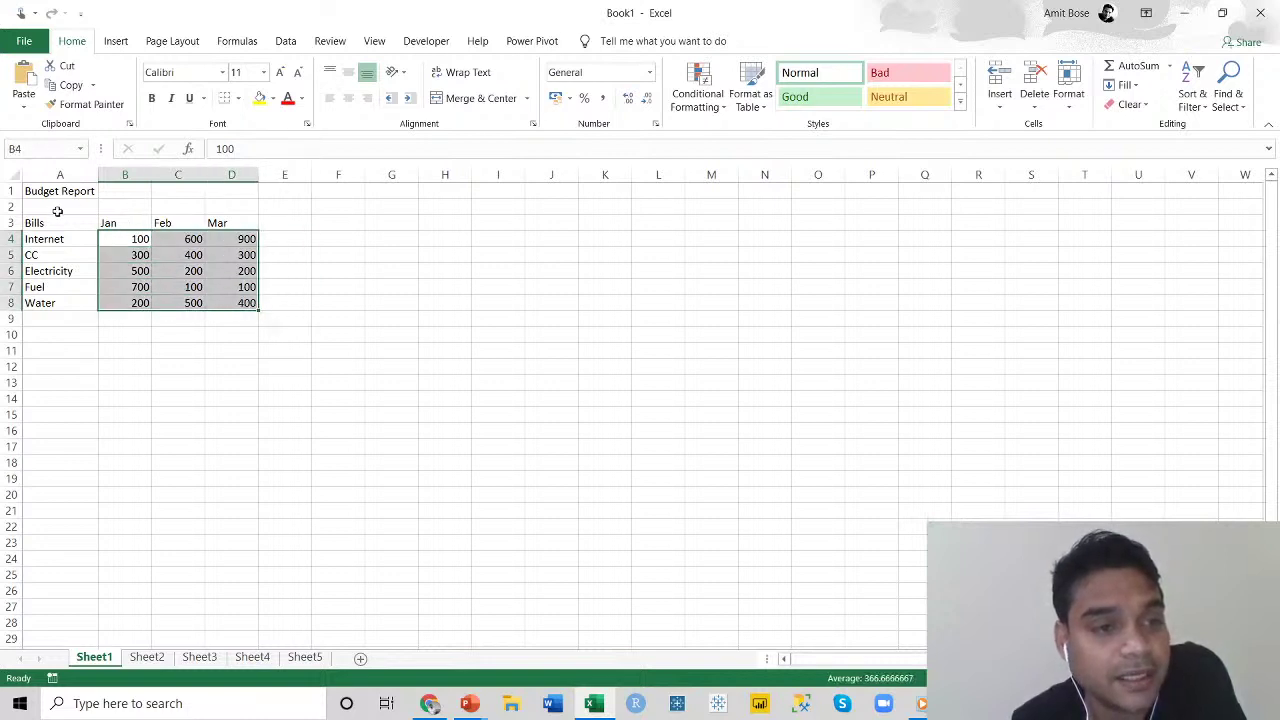
drag(37, 221, 212, 224)
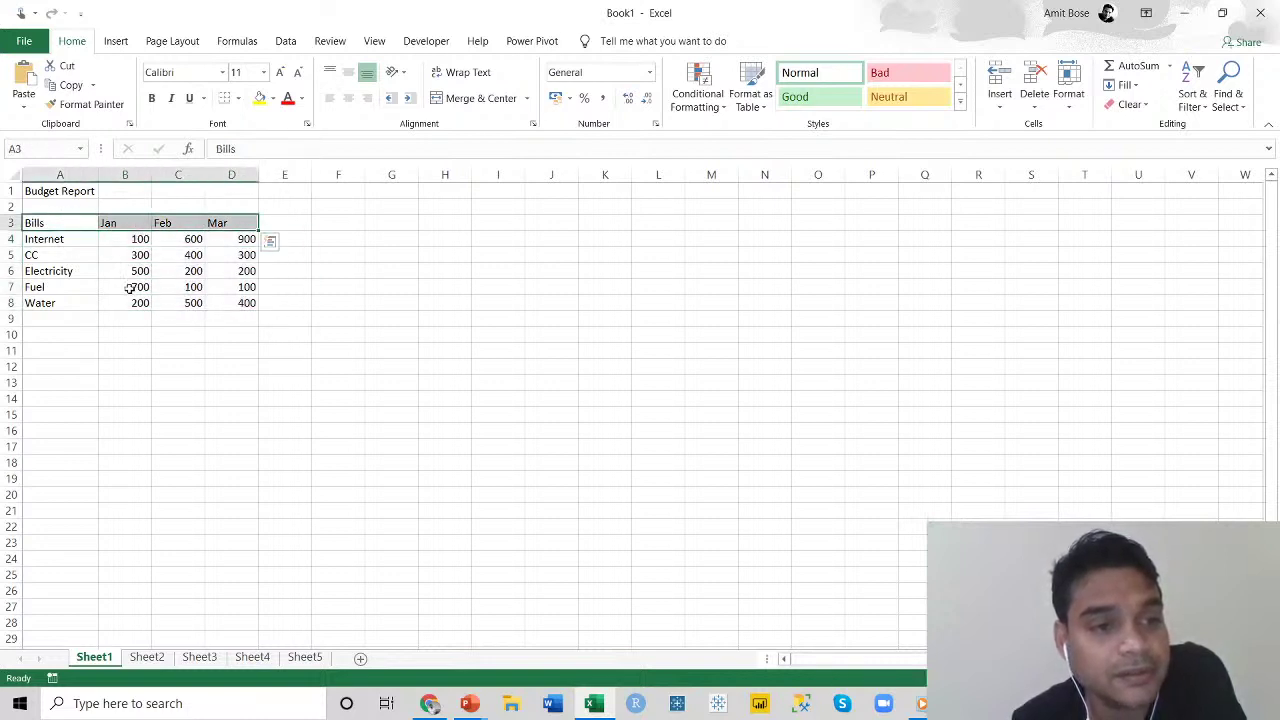
drag(52, 222, 50, 303)
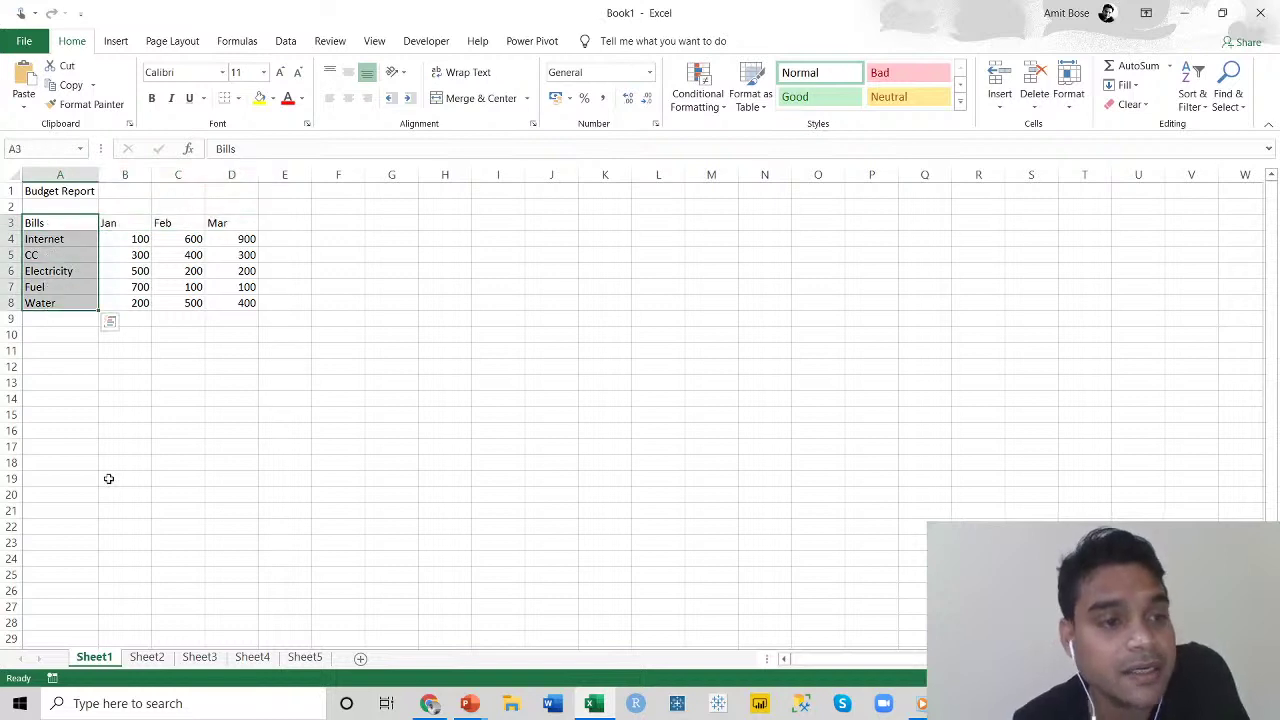
click(108, 478)
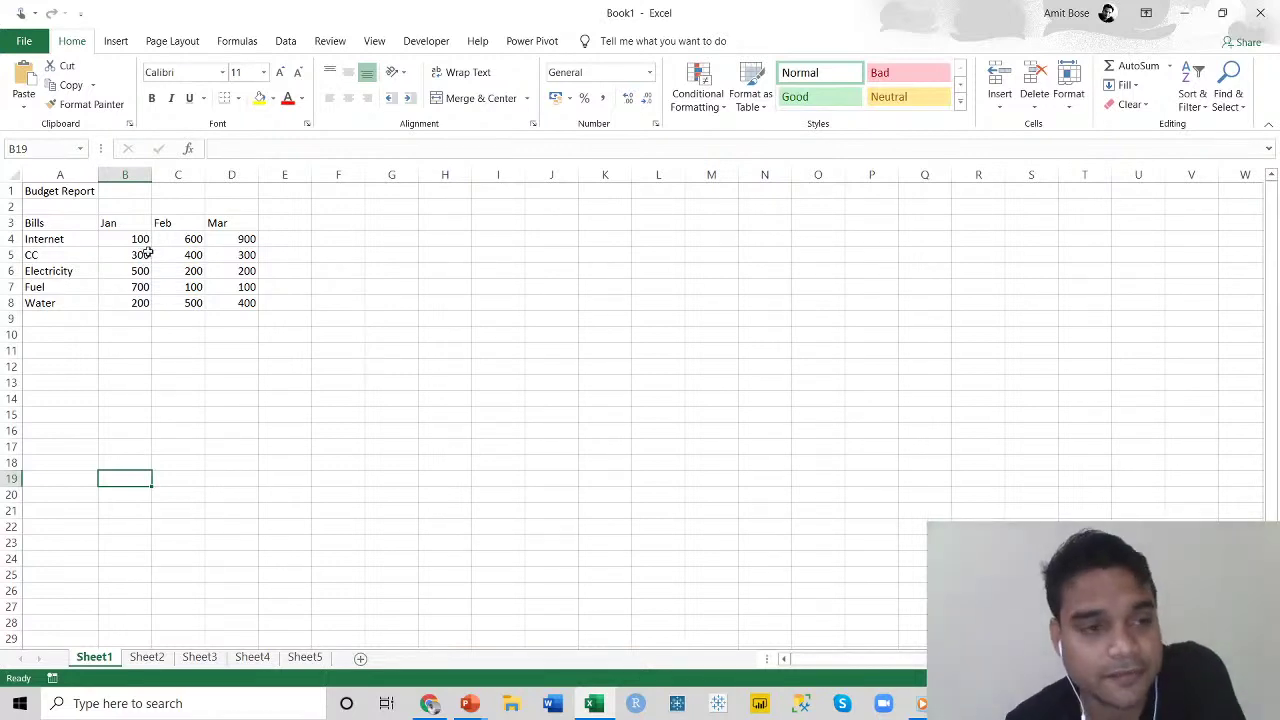
Add the year to the month headers in B3:D3, entering Jan-2020, Feb-2020 and Mar-2020.
click(129, 222)
click(244, 149)
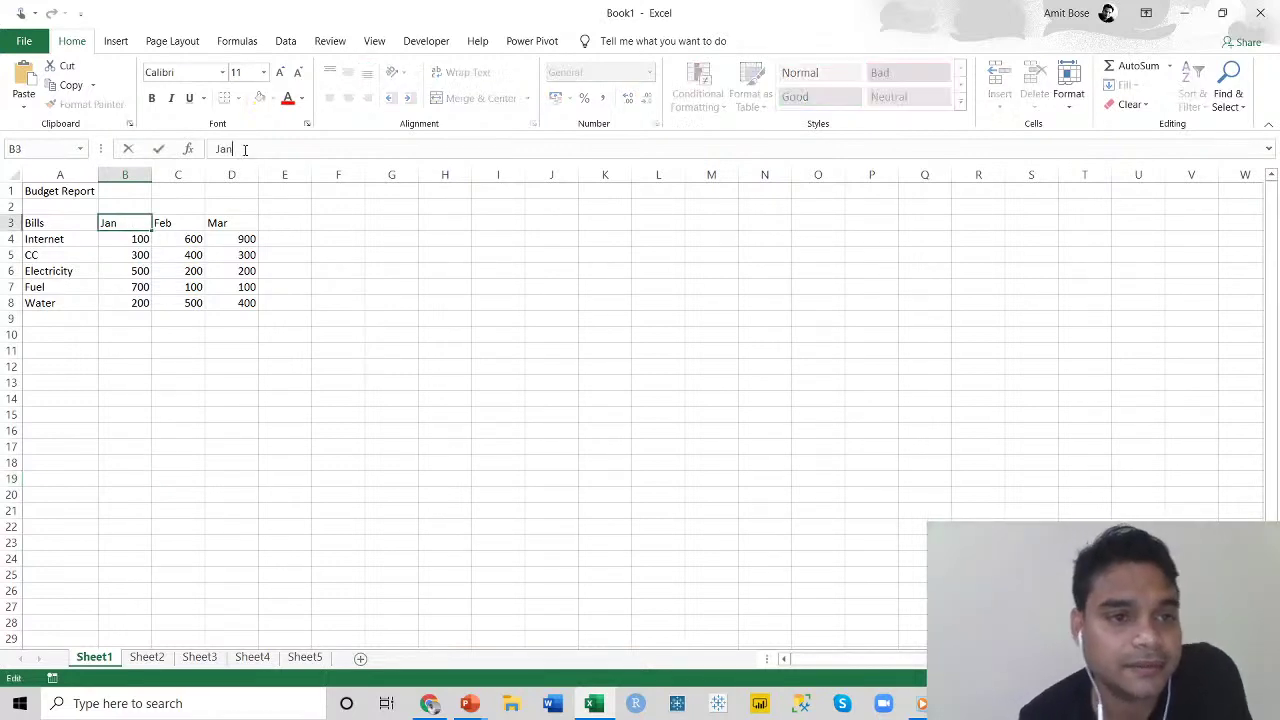
text(-2020)
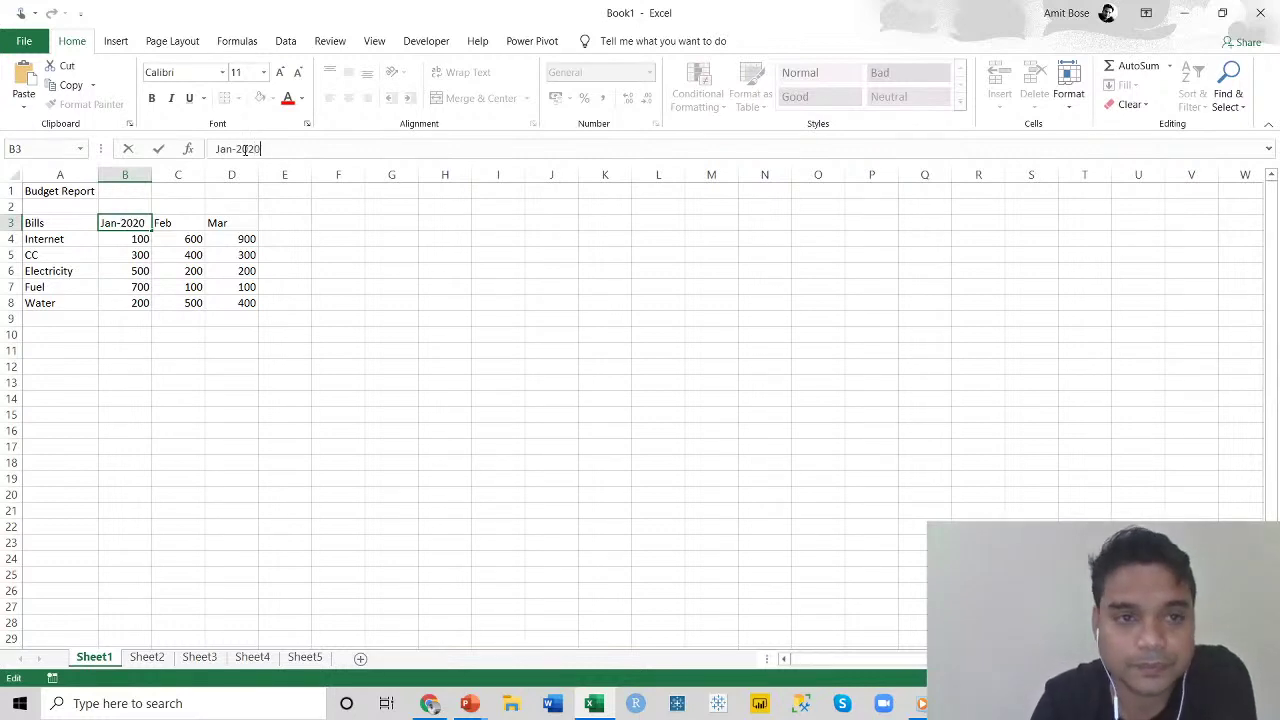
click(224, 302)
click(172, 222)
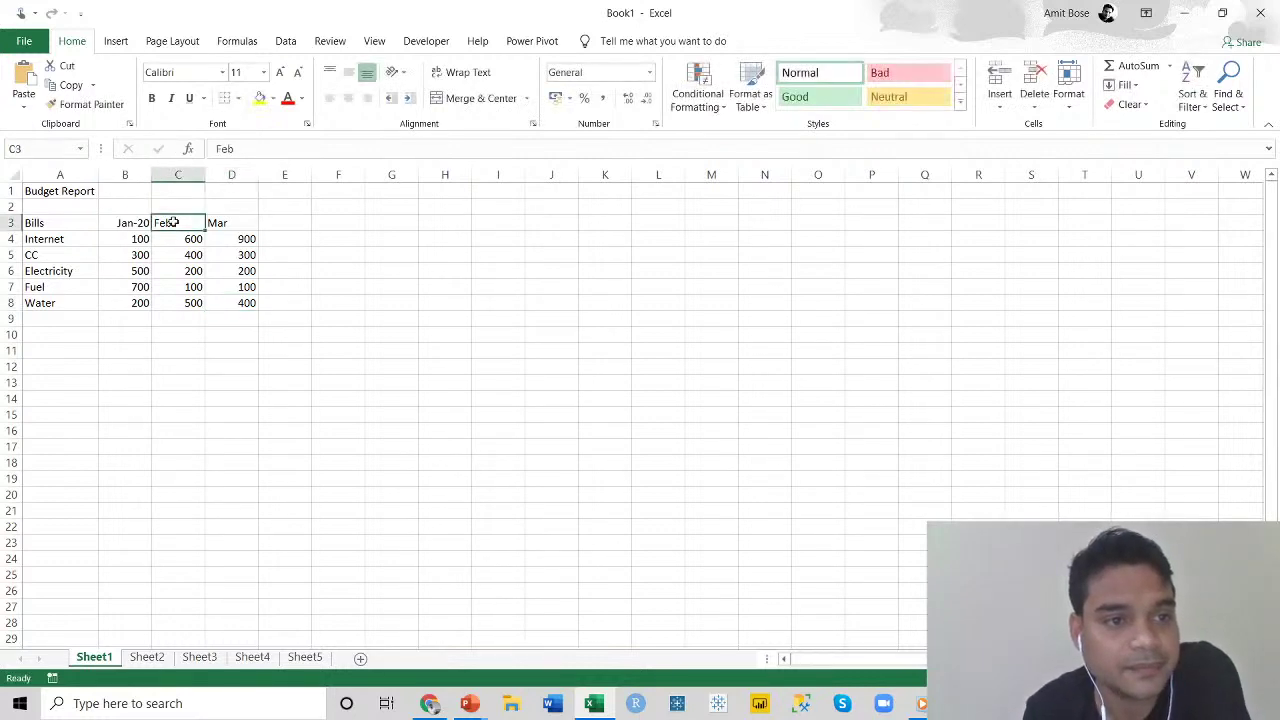
click(240, 149)
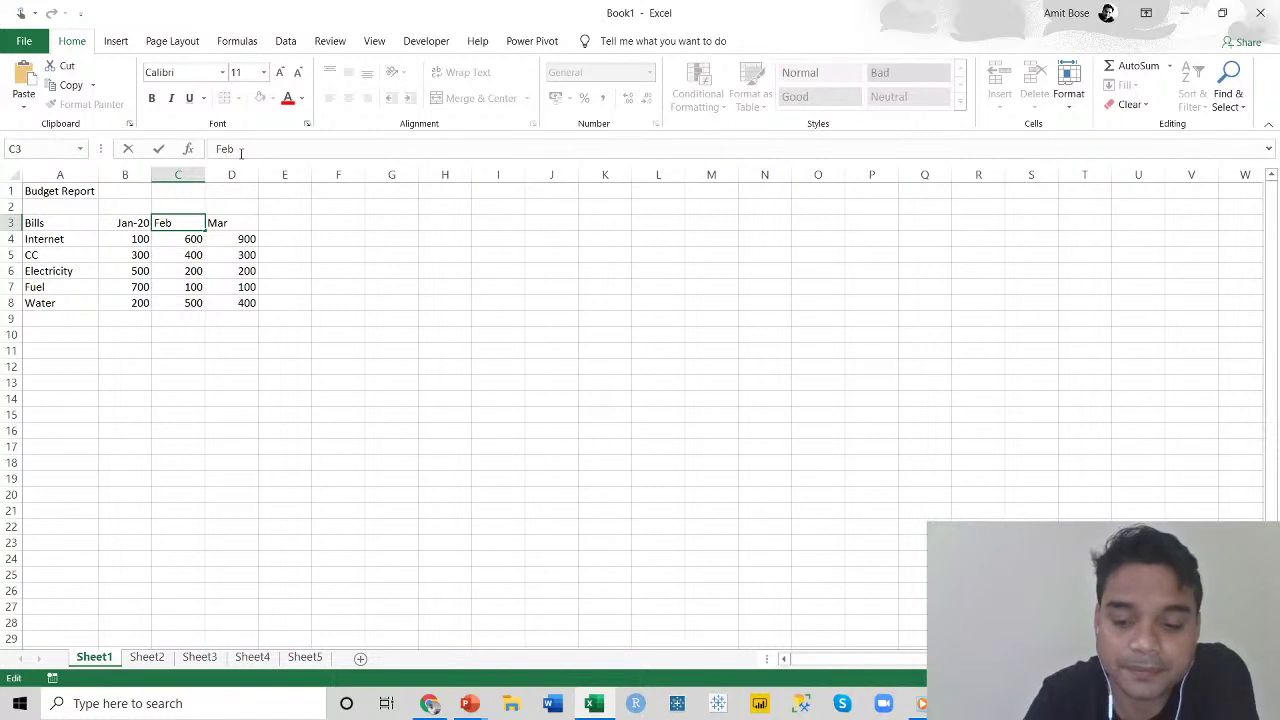
text(-2020)
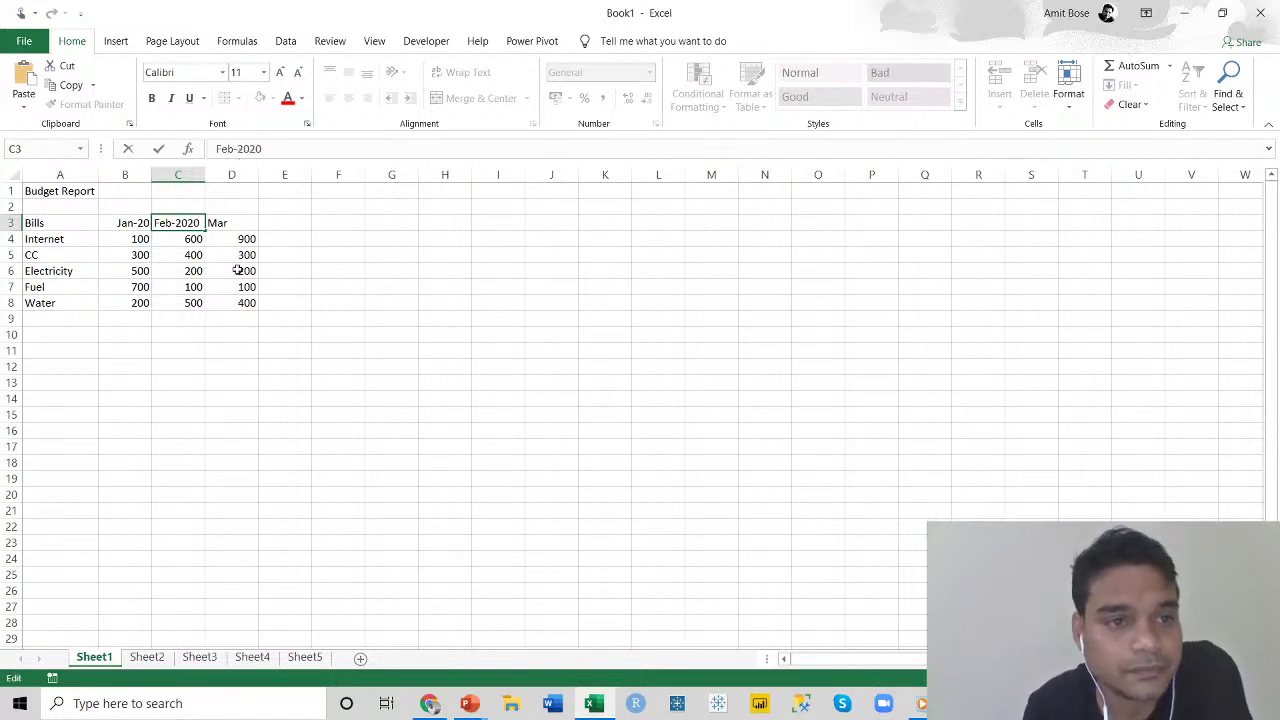
click(237, 270)
click(229, 222)
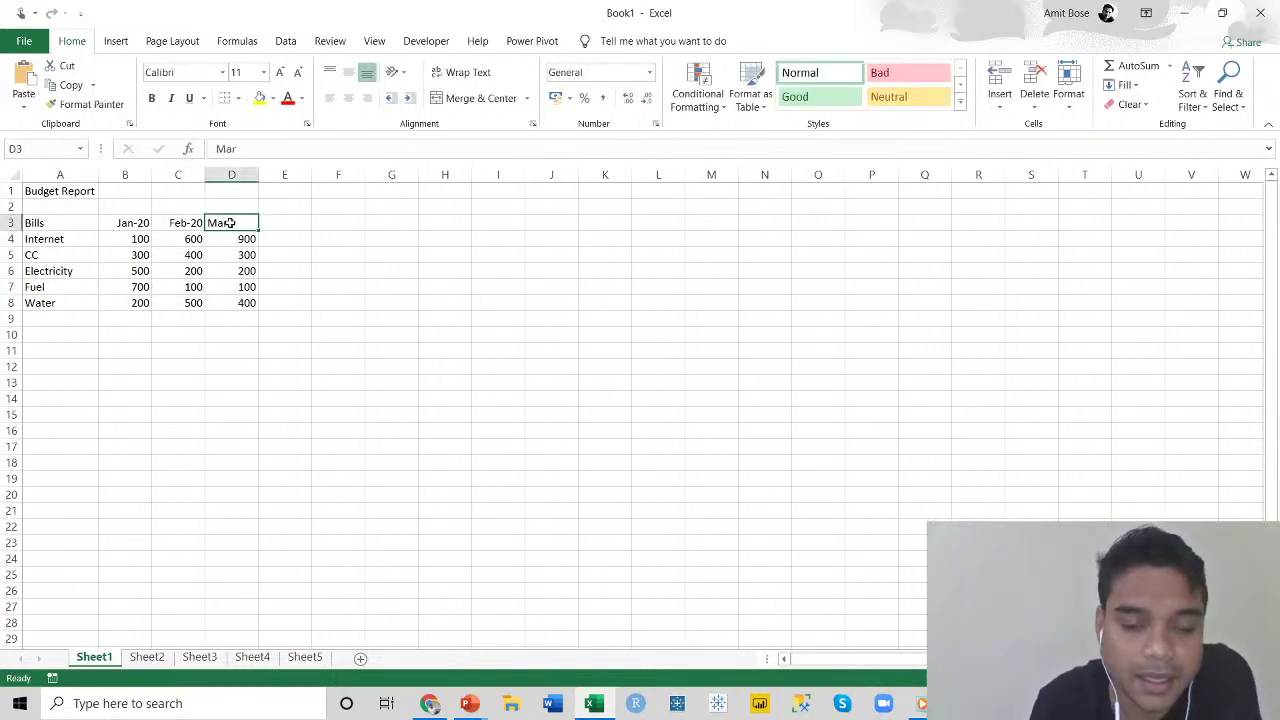
click(271, 150)
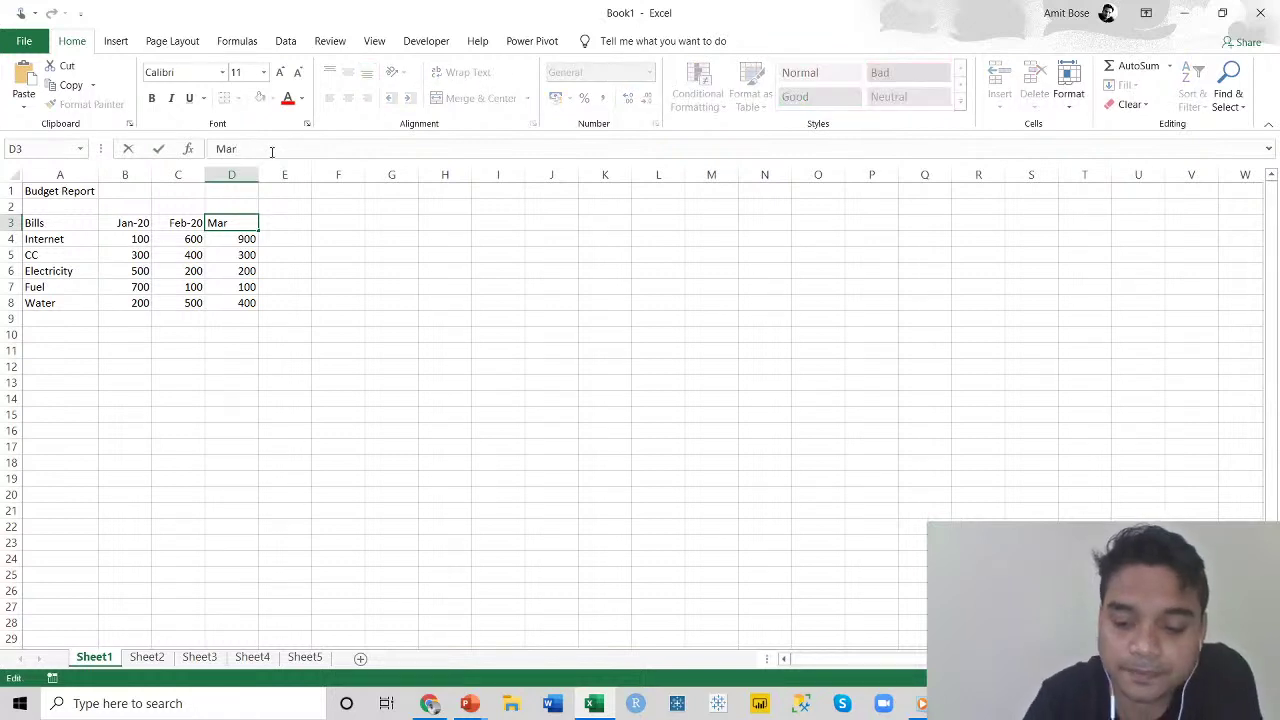
text(-2020)
click(411, 433)
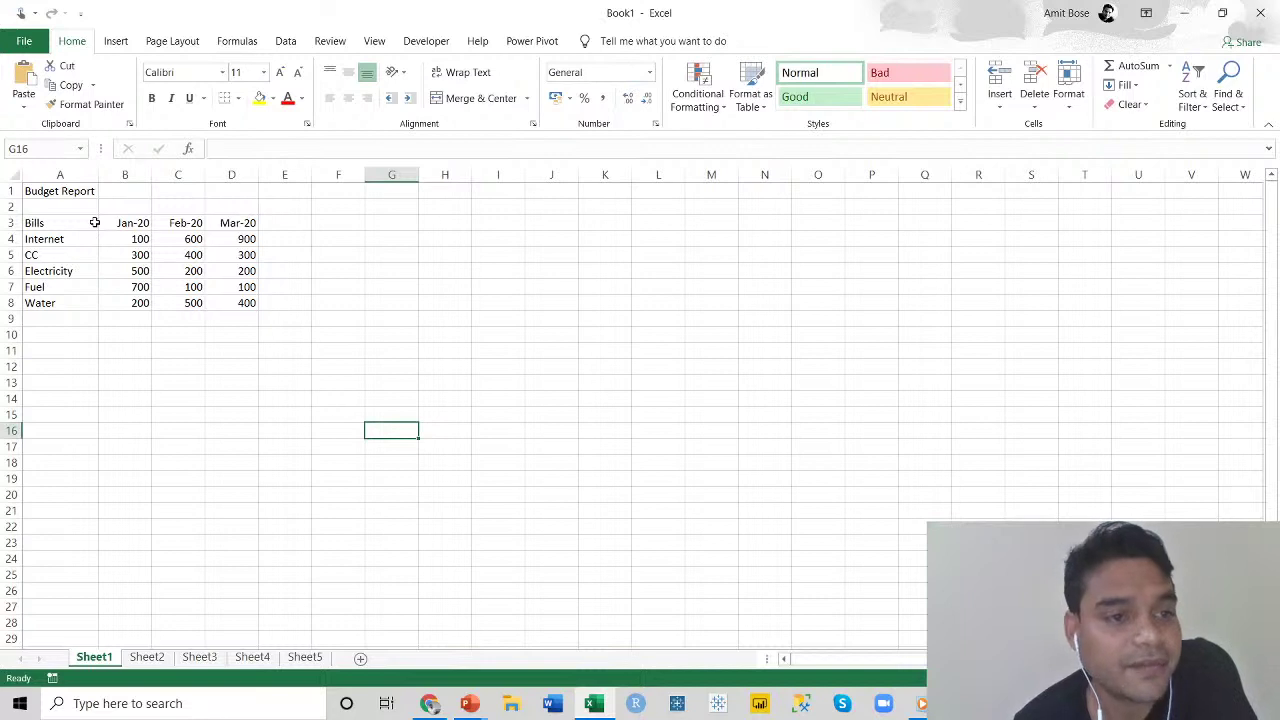
Review the month headers B3:D3, the whole table A3:D8 and its header row by highlighting each range.
drag(115, 222, 250, 222)
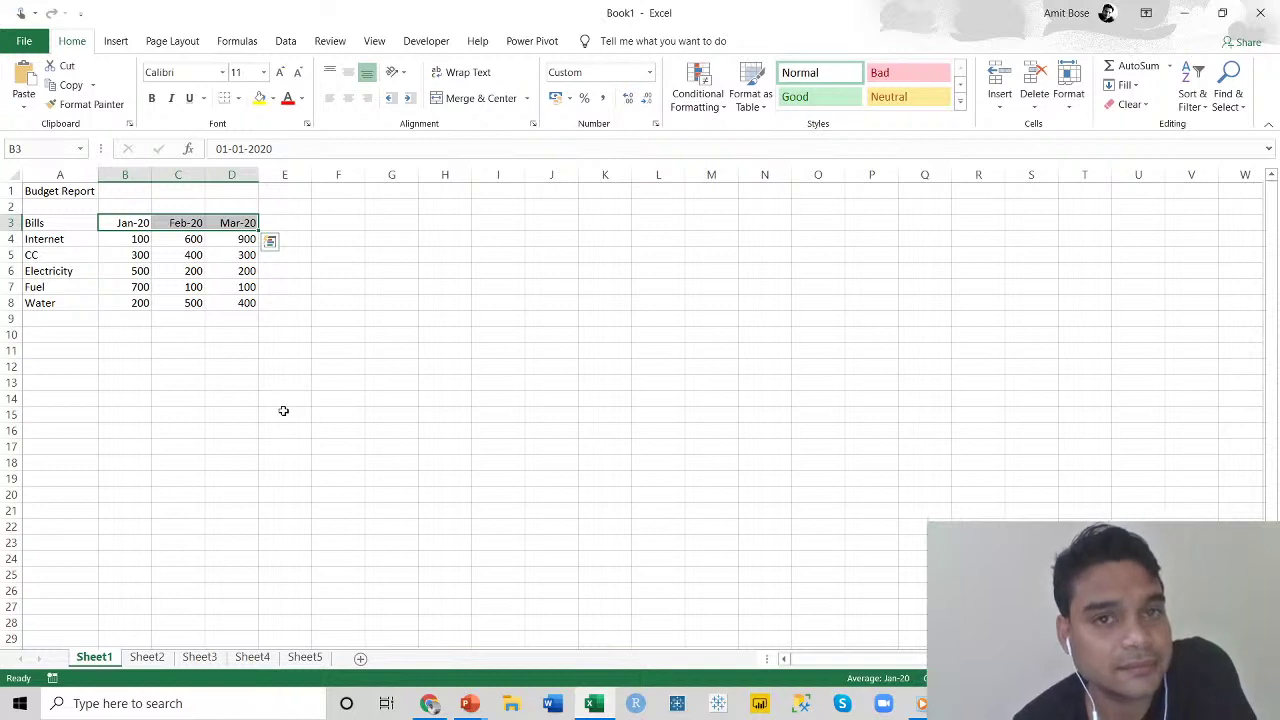
click(283, 410)
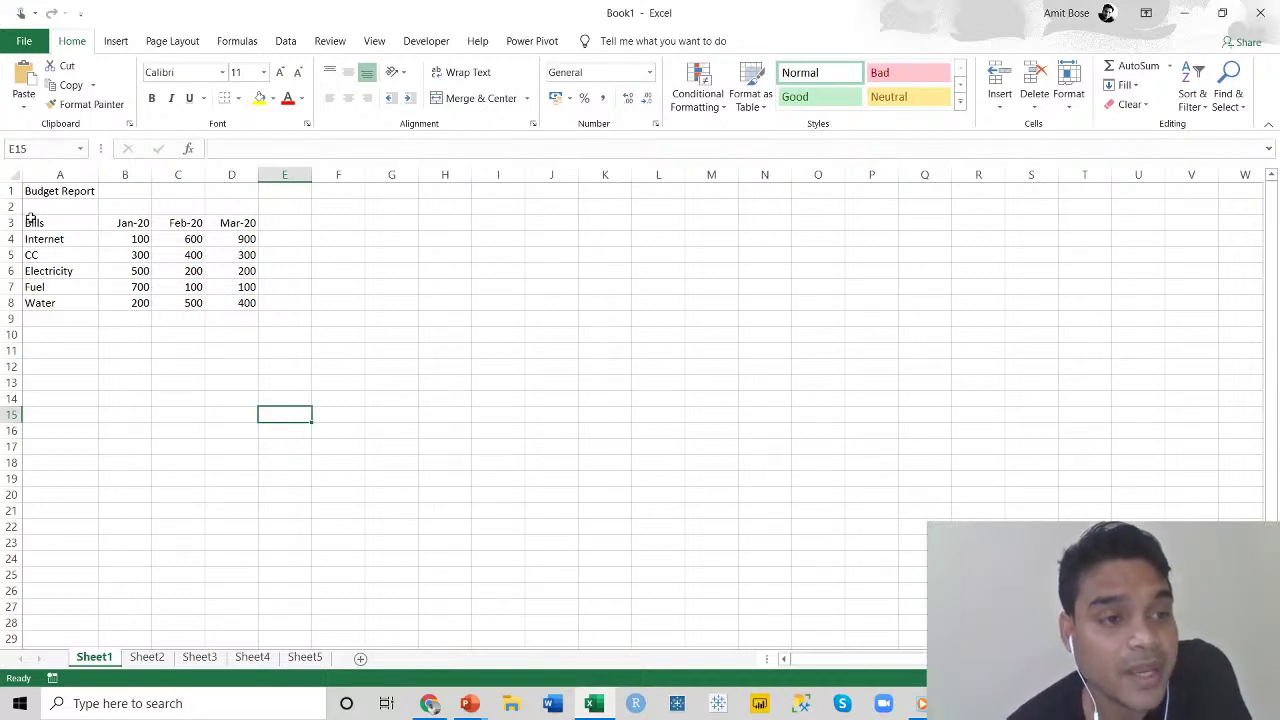
drag(31, 218, 246, 300)
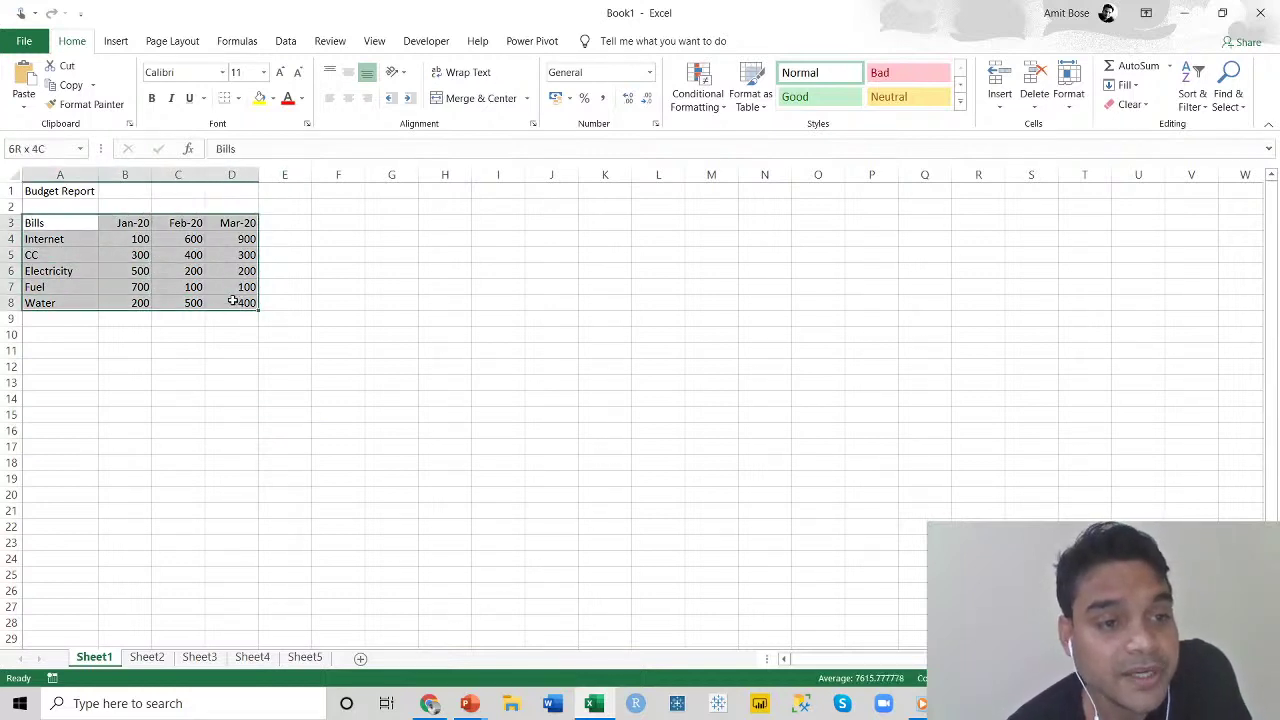
click(337, 302)
drag(51, 223, 255, 226)
click(354, 318)
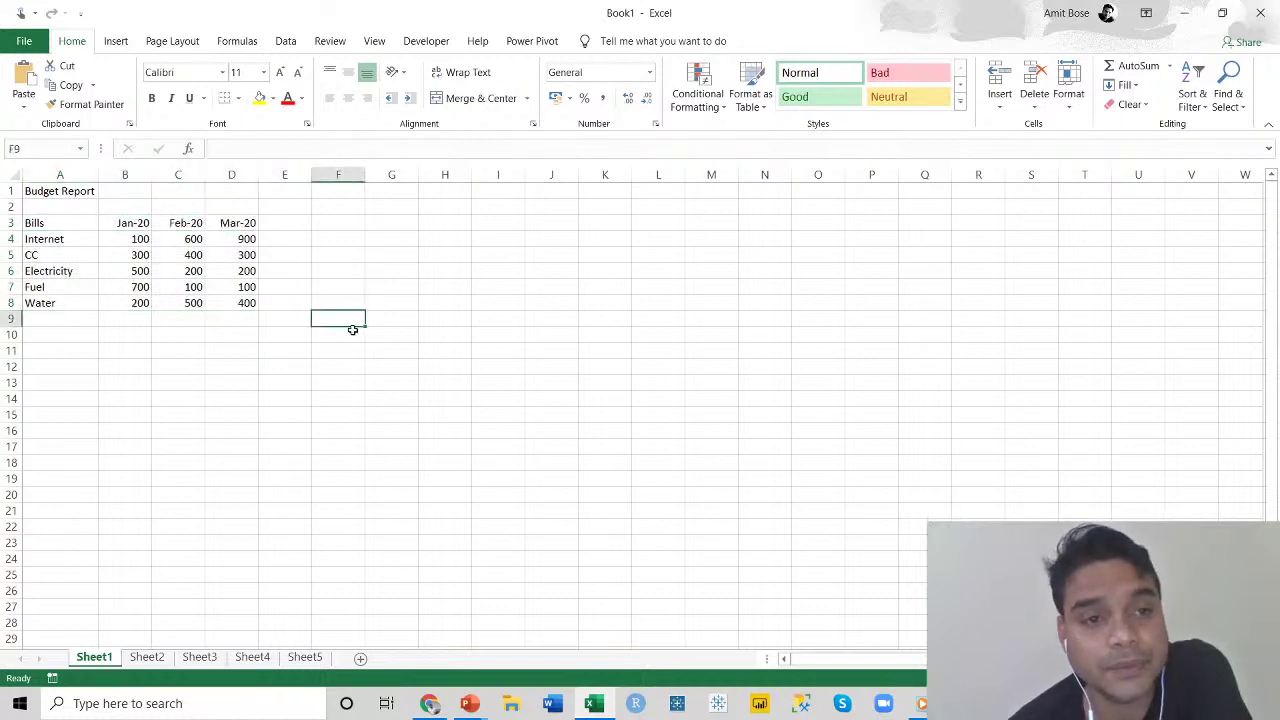
Inspect the full dates stored behind the January, February and March headers in B3, C3 and D3.
double_click(120, 223)
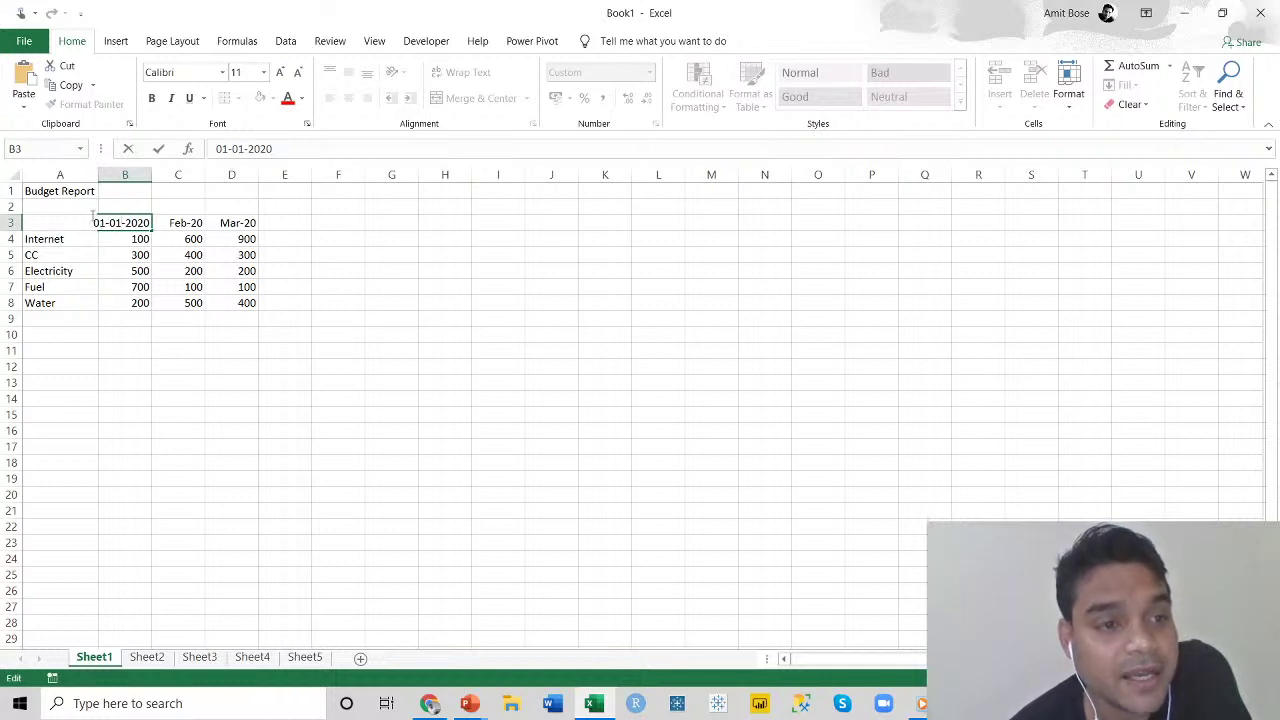
drag(94, 222, 153, 223)
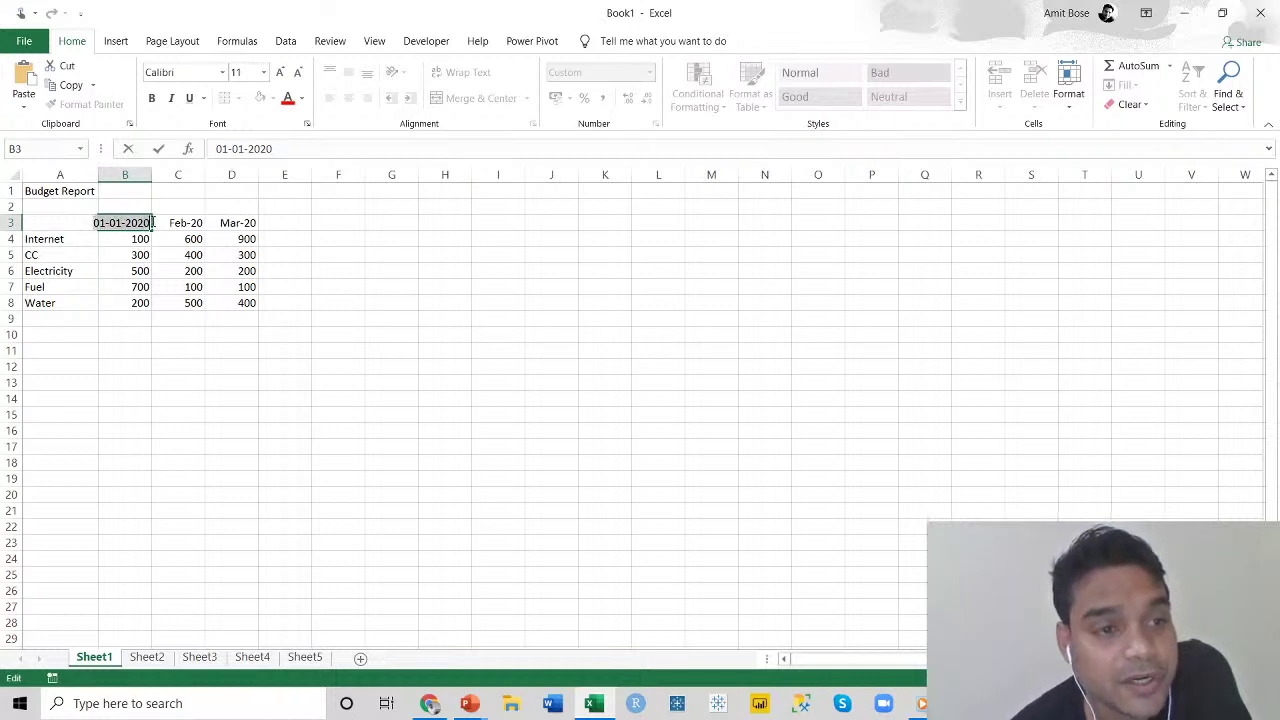
click(213, 414)
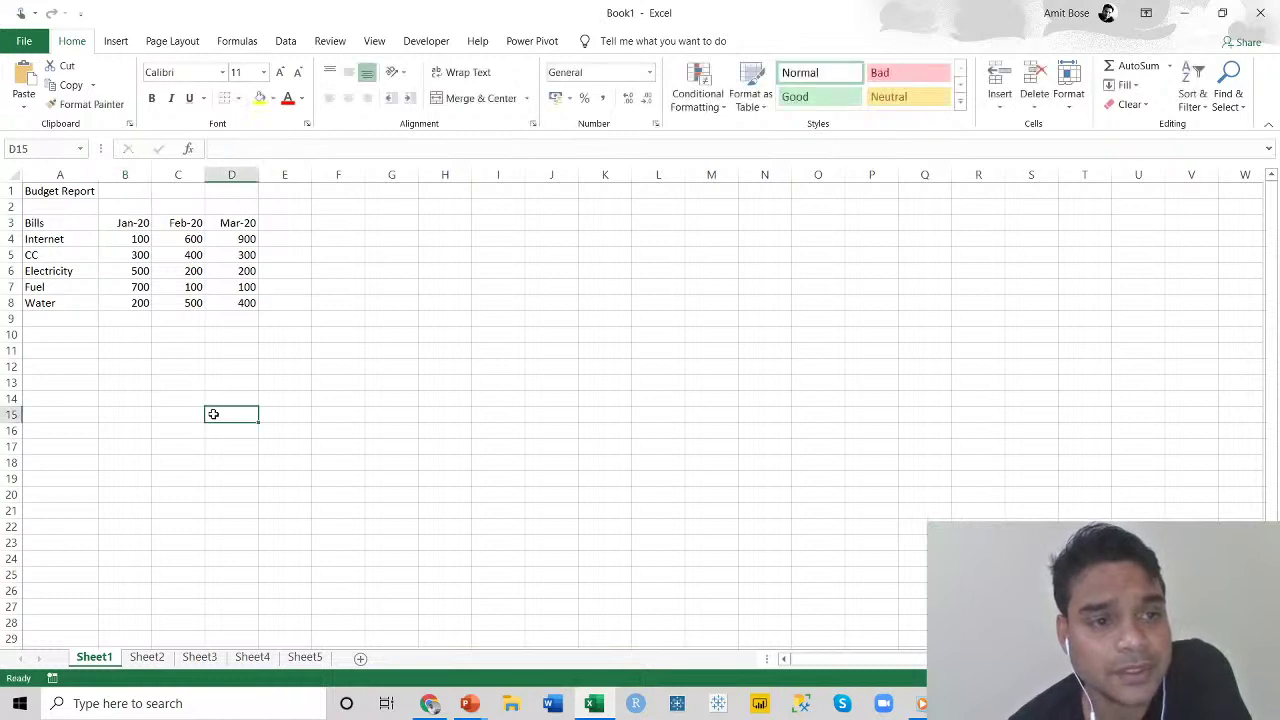
double_click(128, 222)
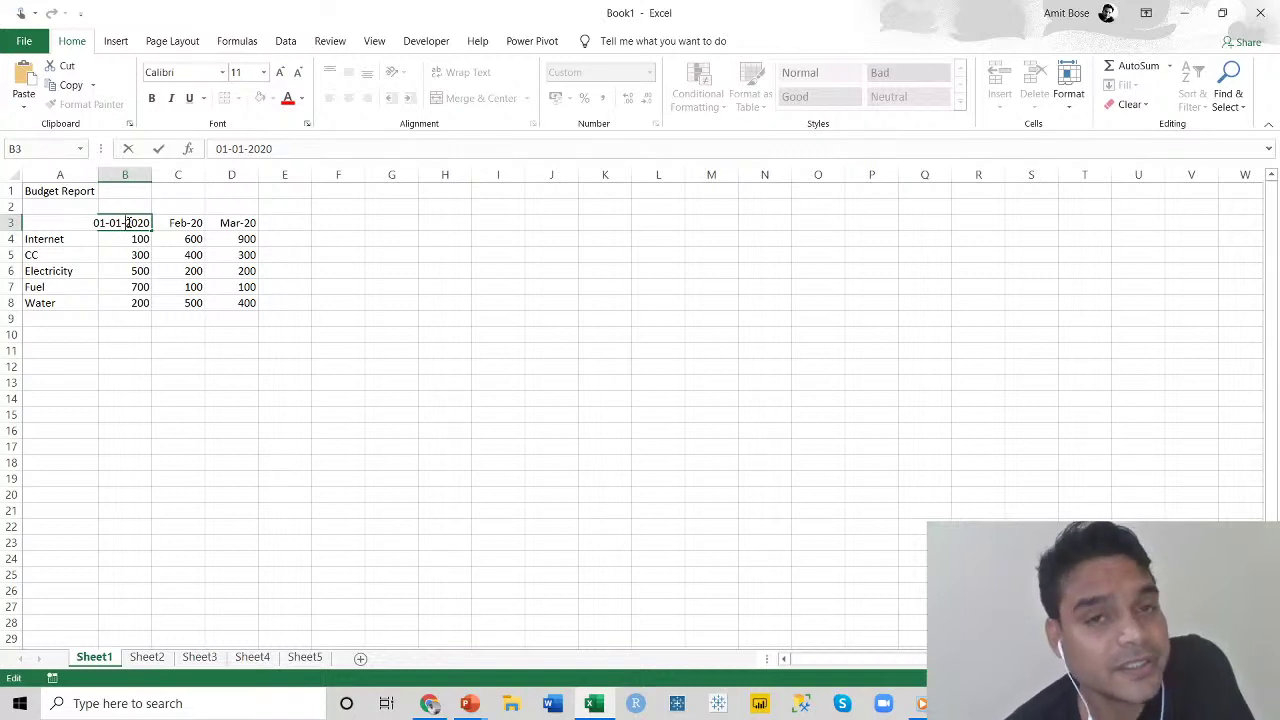
click(125, 398)
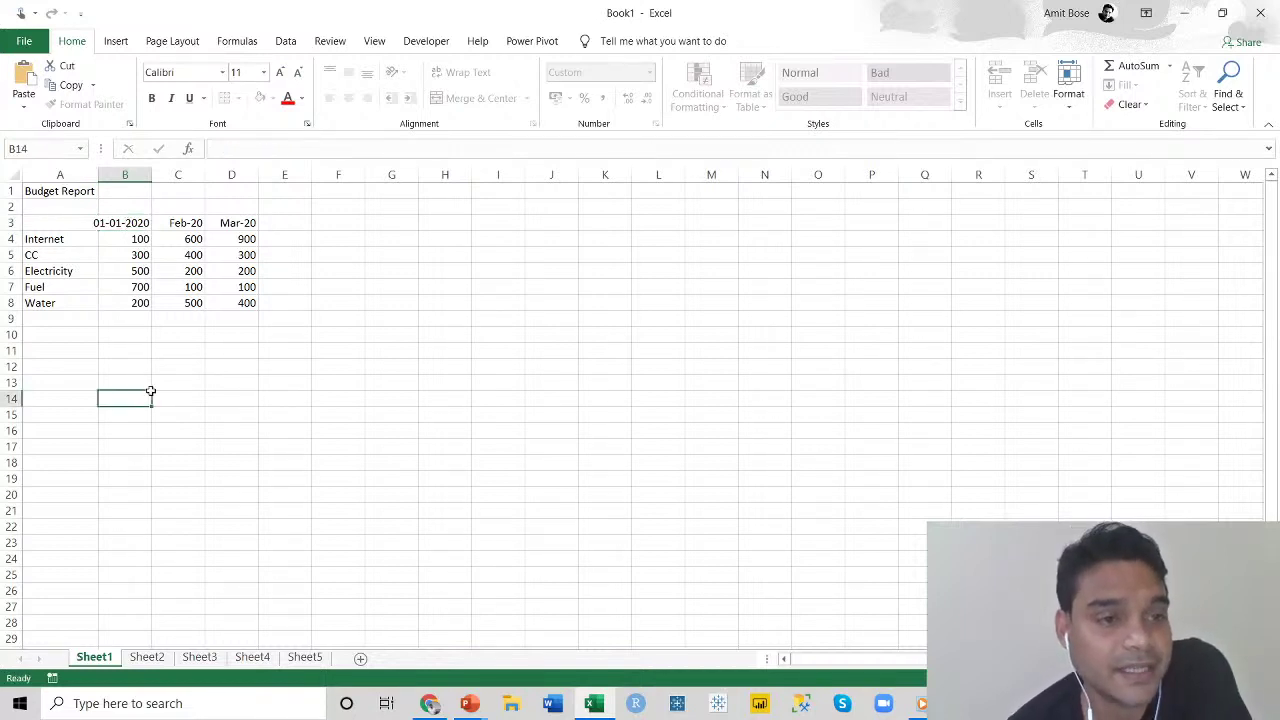
double_click(183, 226)
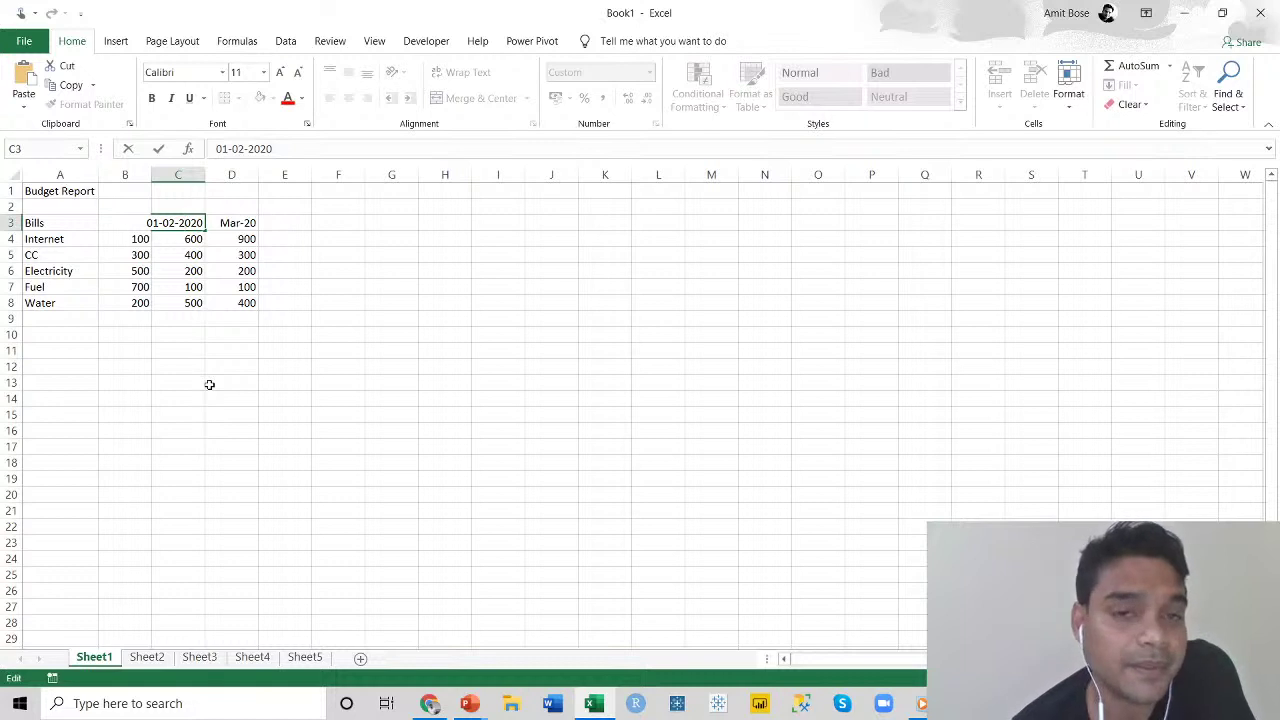
click(238, 230)
double_click(238, 223)
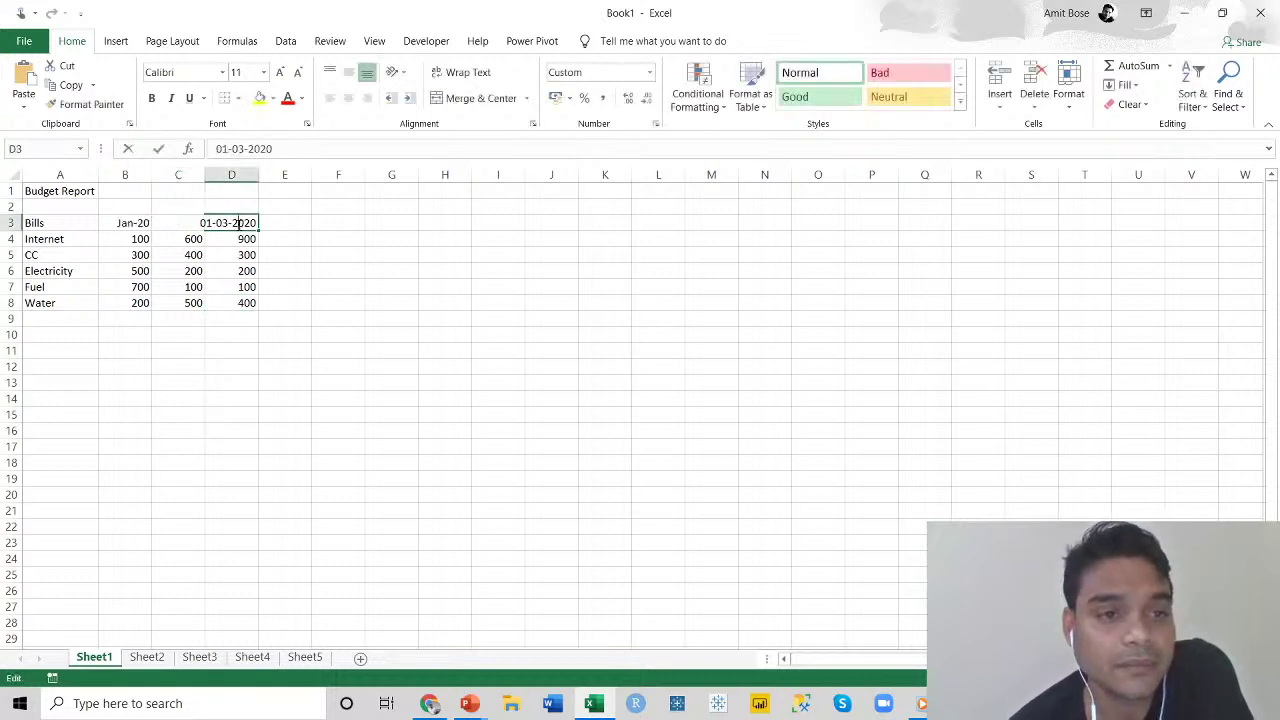
click(277, 381)
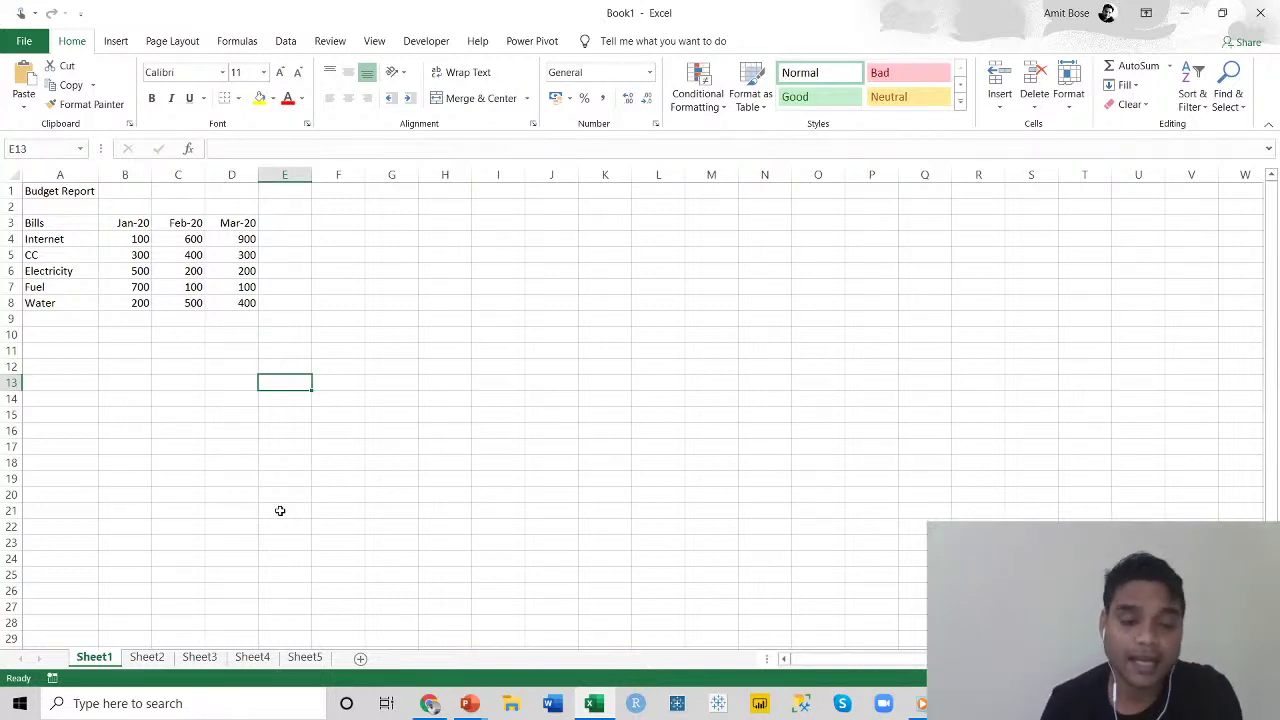
Apply the custom number format mmm-yyyy to the January header in cell B3.
click(117, 225)
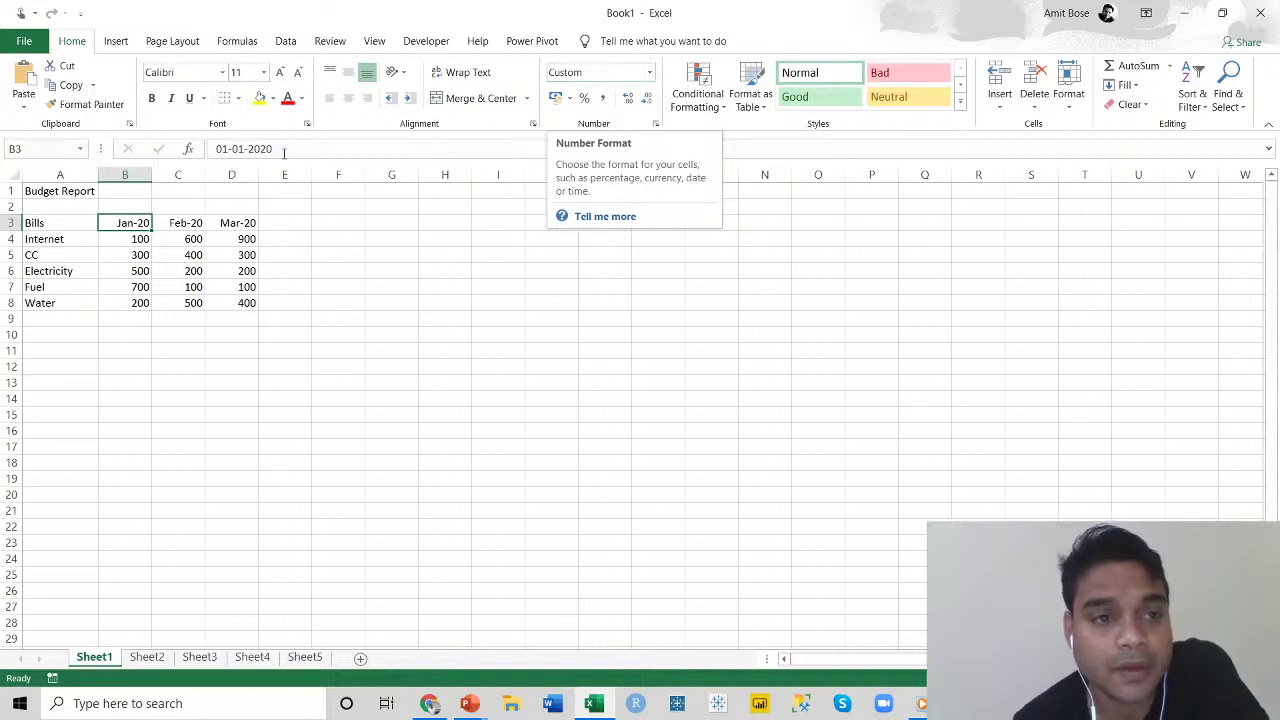
click(650, 76)
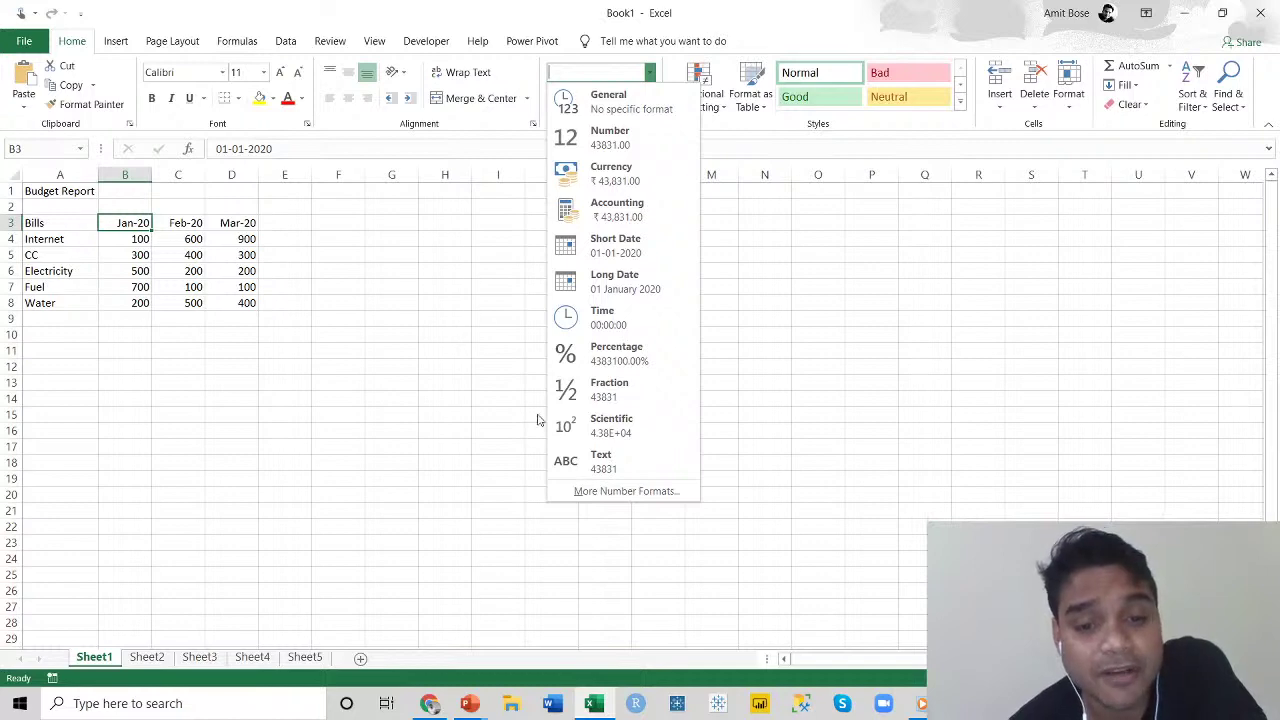
click(626, 491)
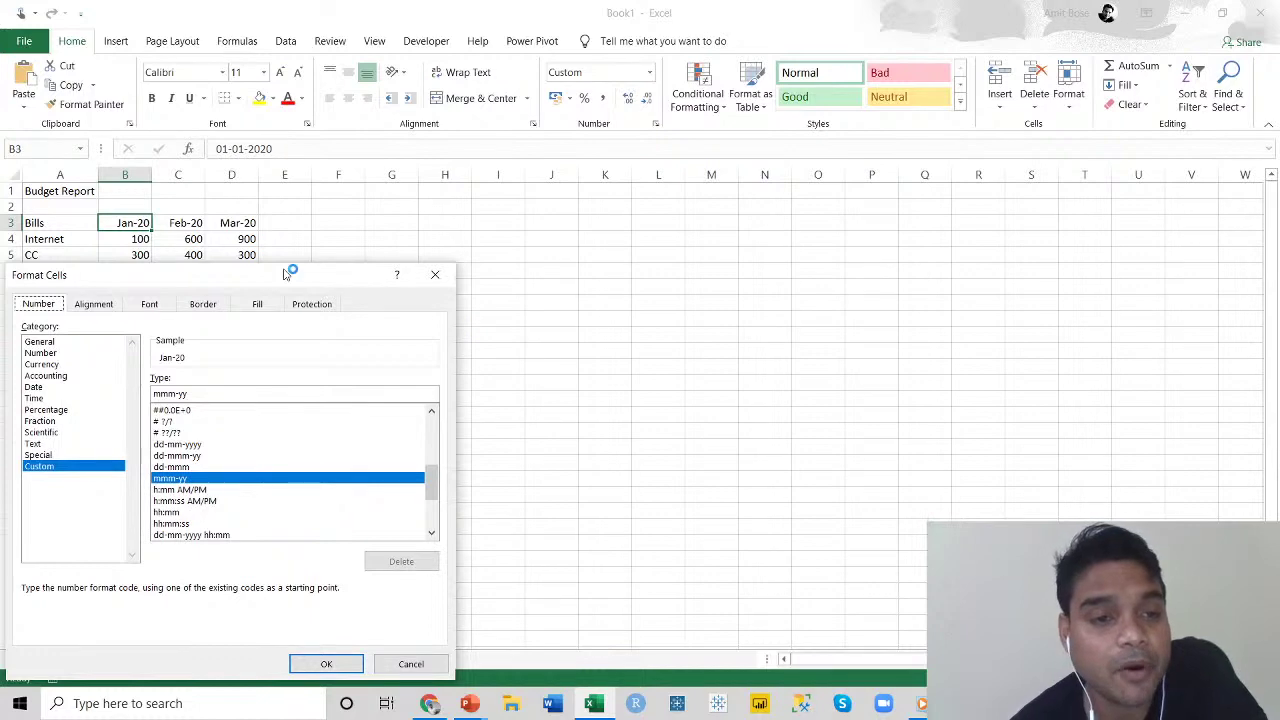
drag(290, 270, 686, 127)
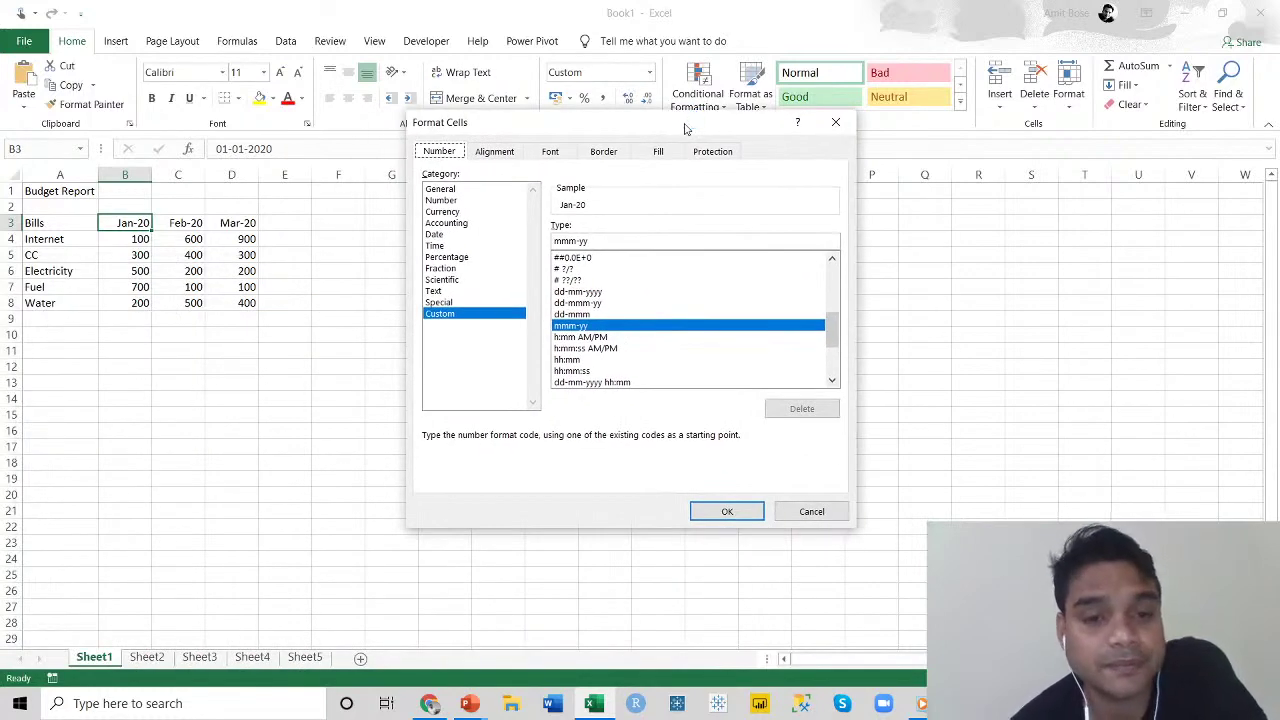
click(449, 315)
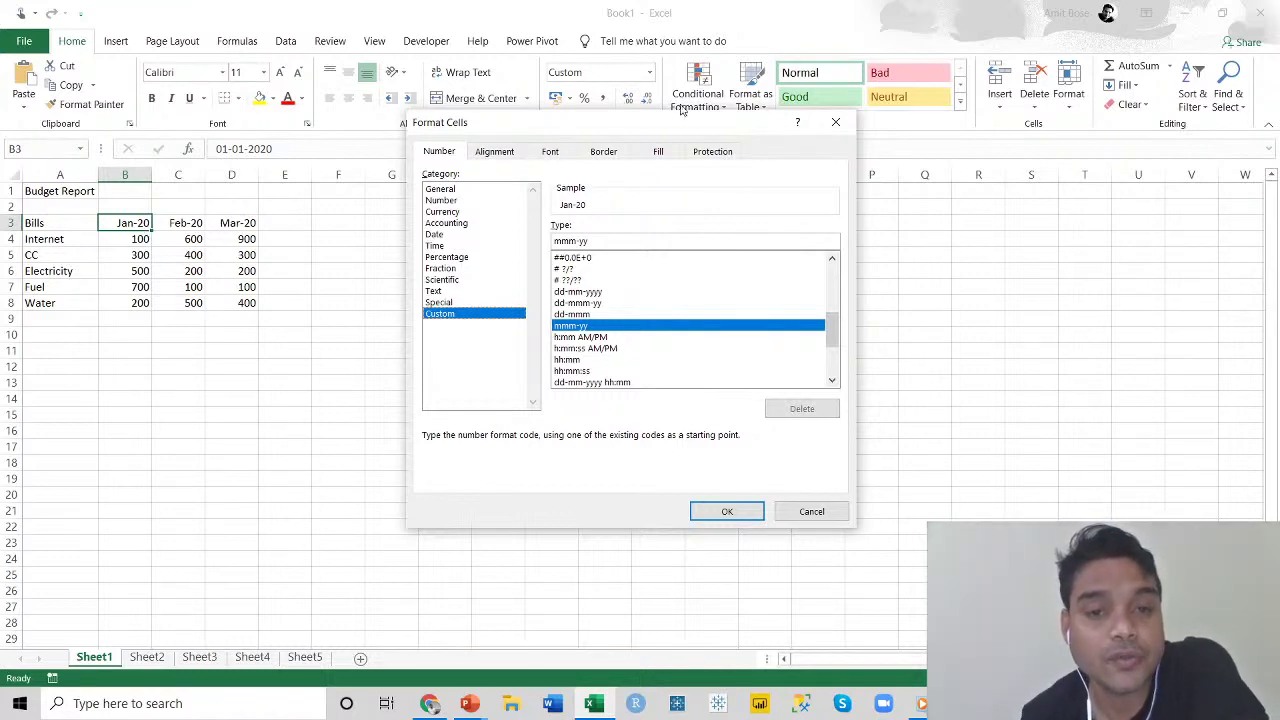
drag(619, 240, 537, 240)
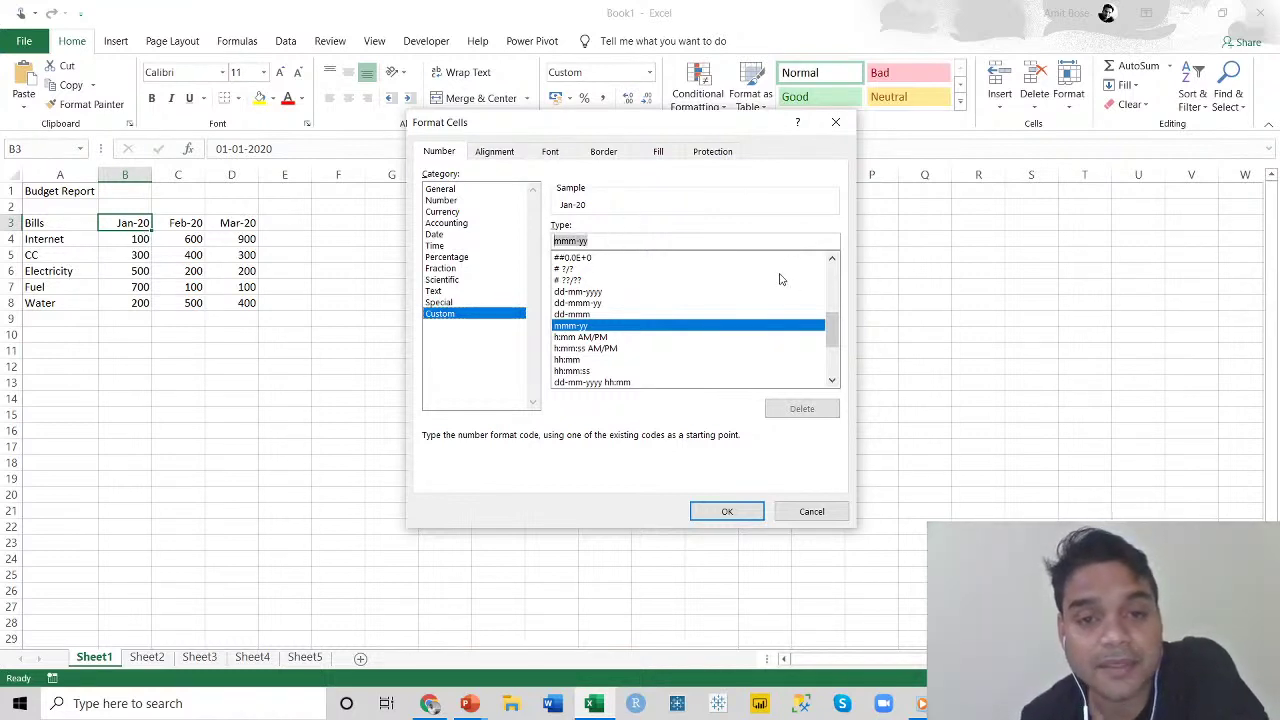
text(mm)
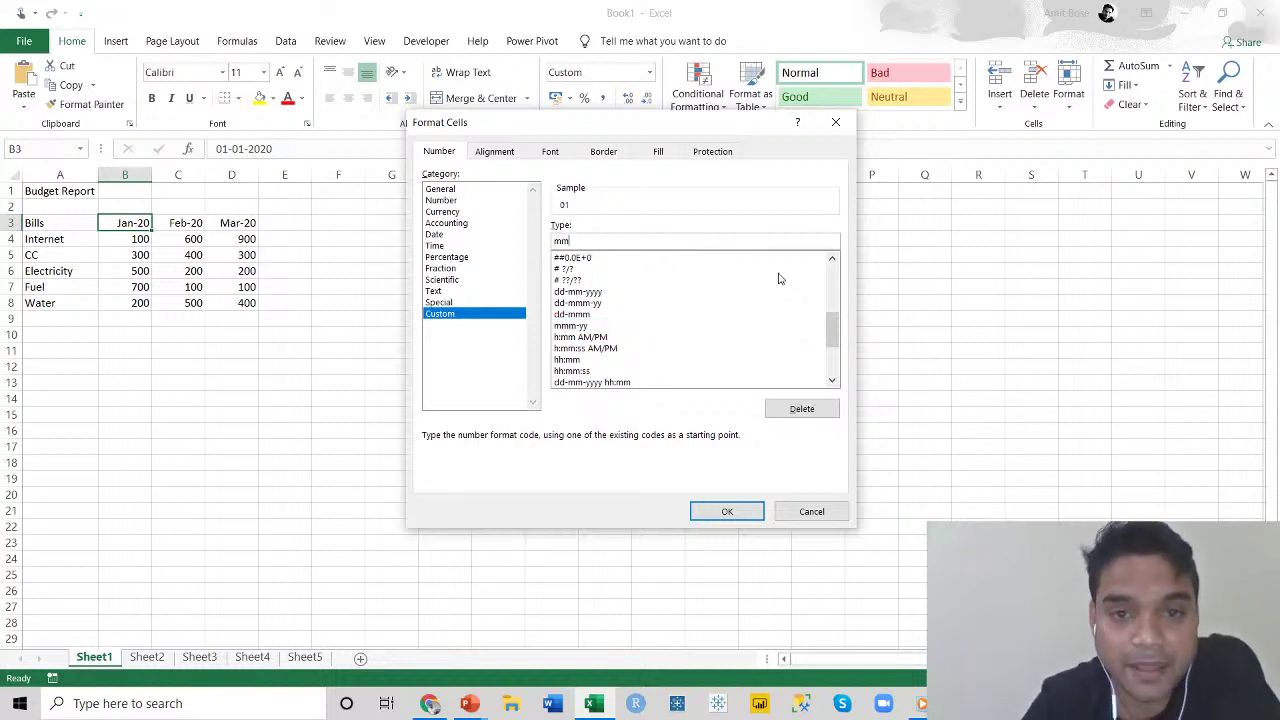
text(m-yyyy)
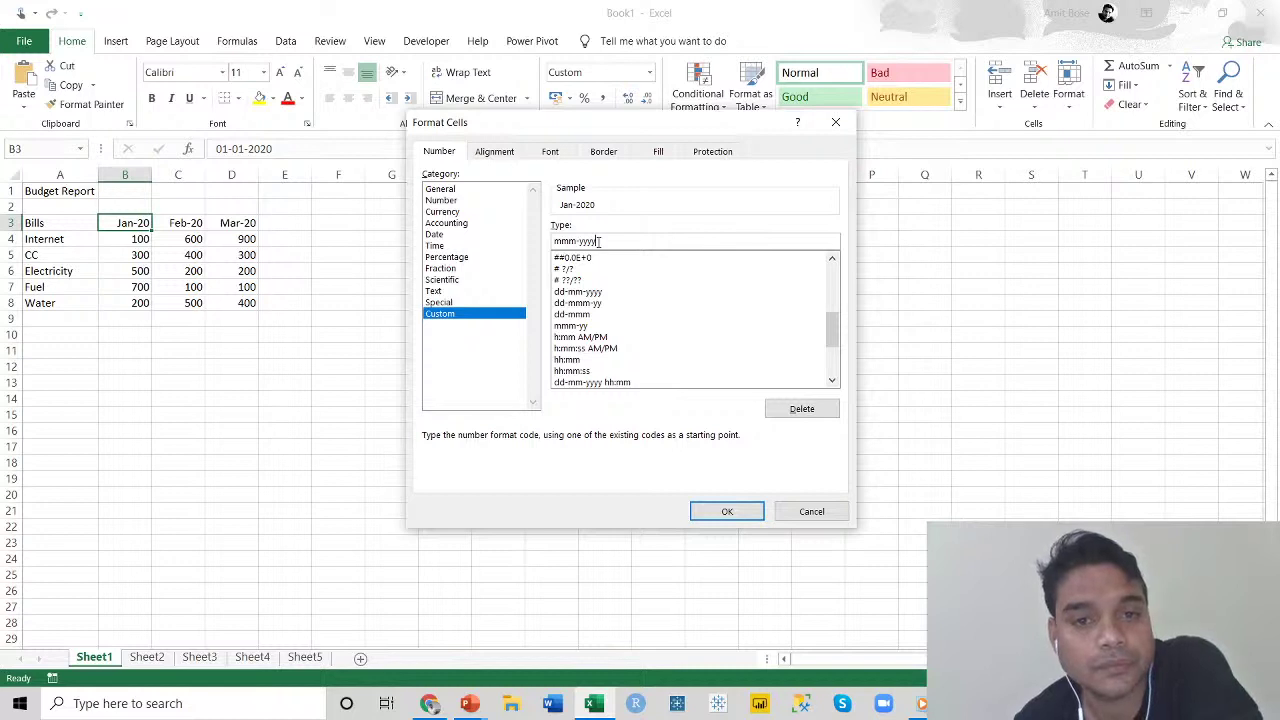
drag(614, 241, 550, 242)
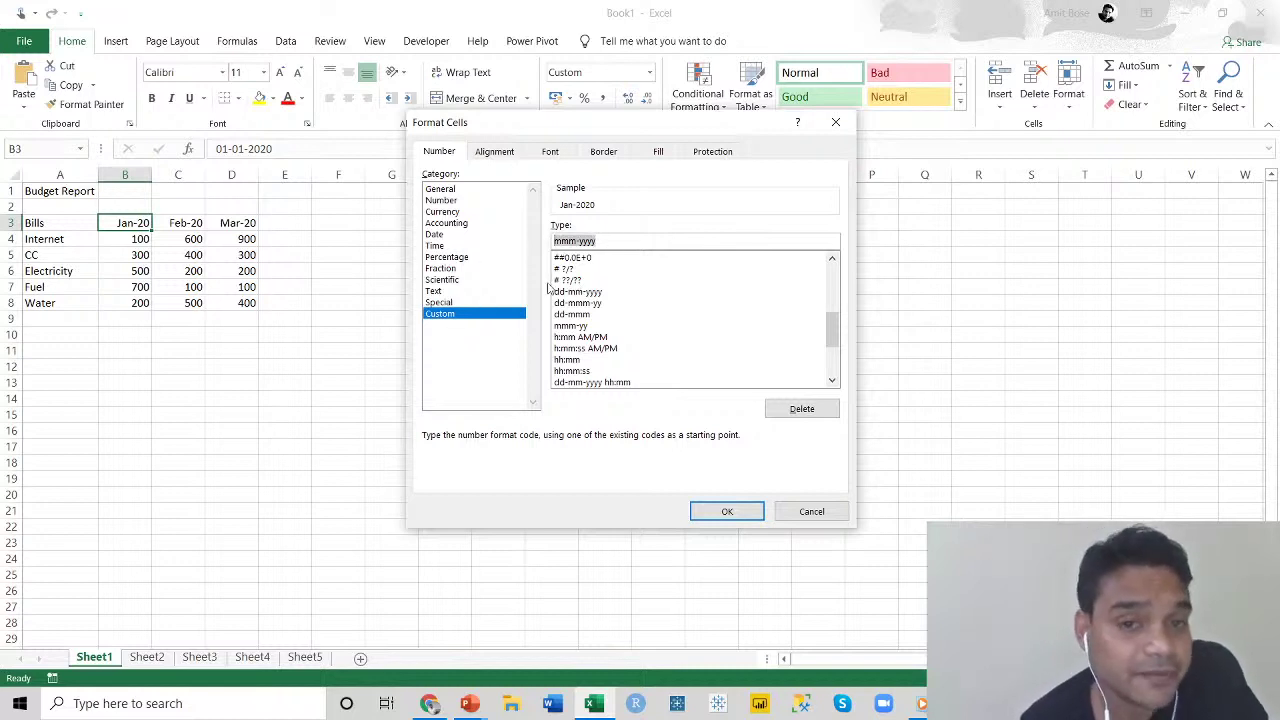
click(727, 511)
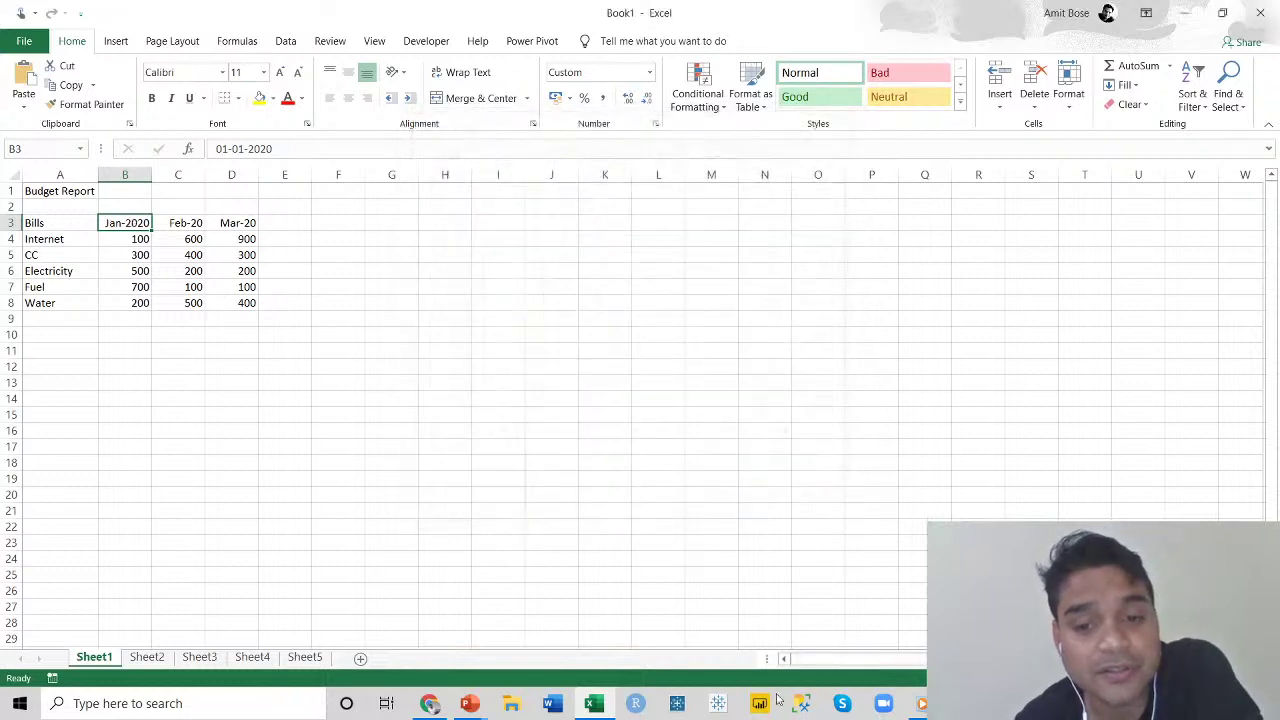
click(468, 332)
Try to carry the January header's date series and format from B3 across to D3 using AutoFill.
click(127, 222)
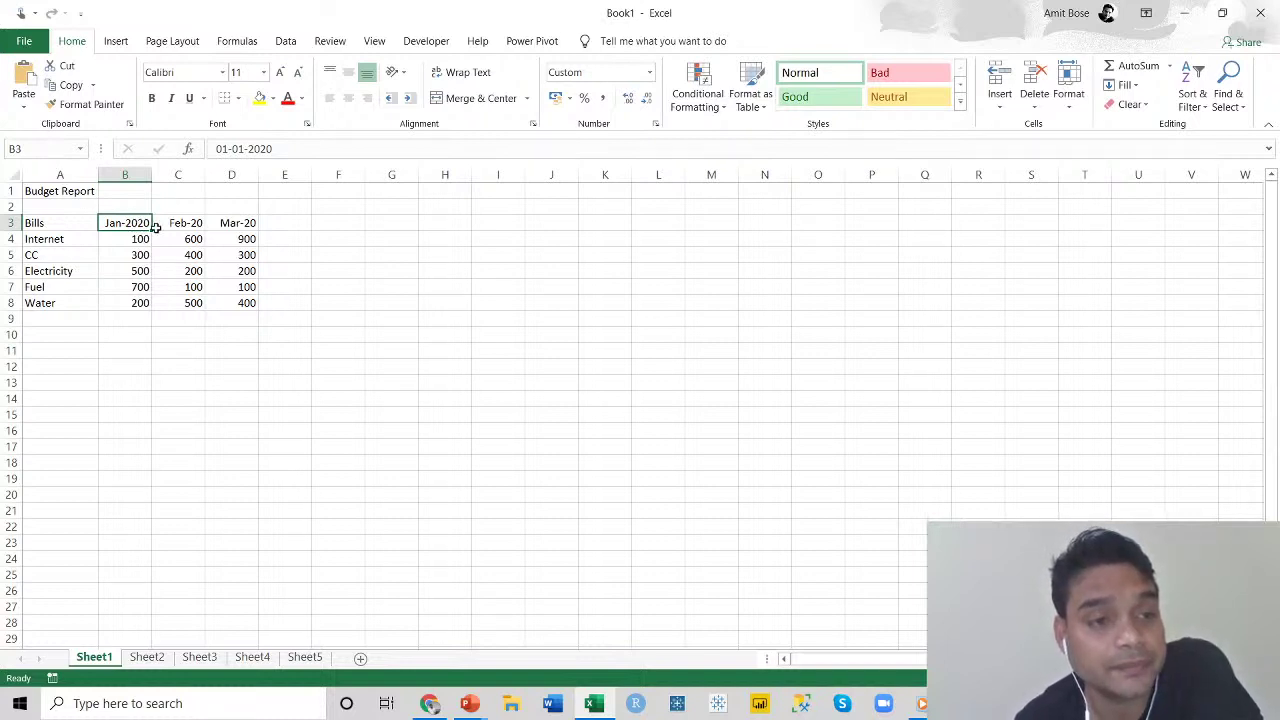
drag(152, 230, 248, 233)
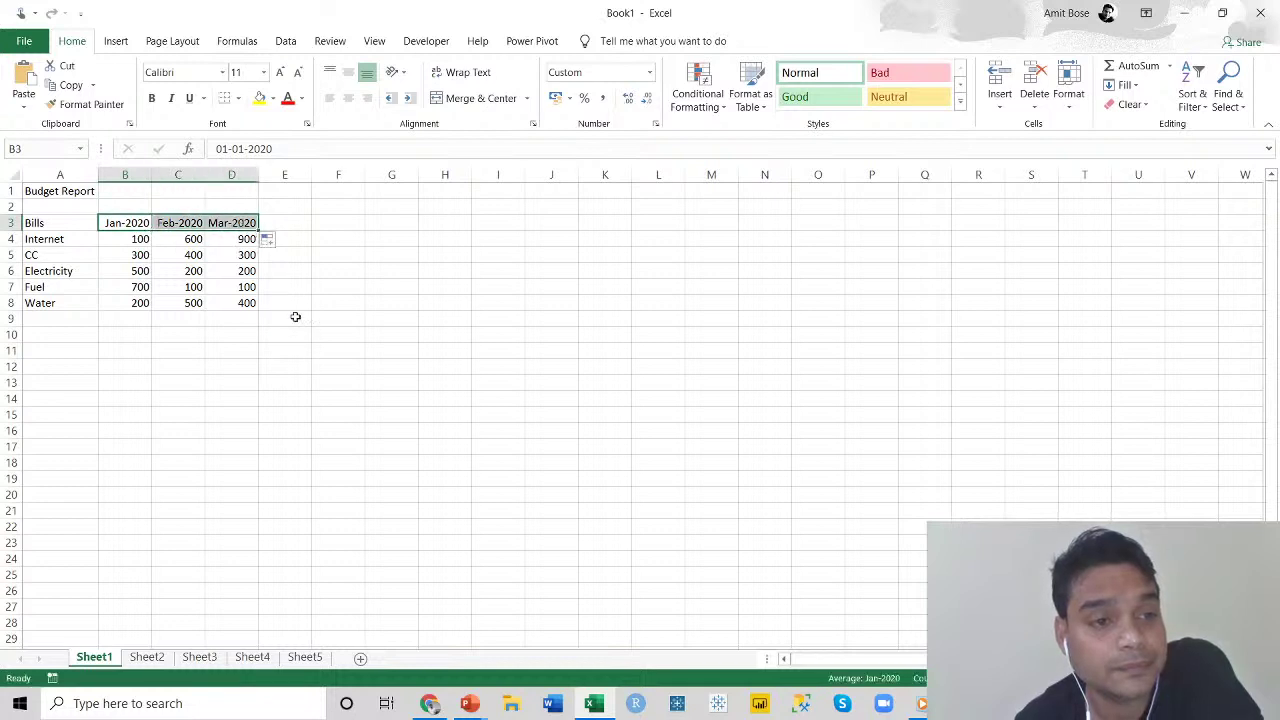
click(325, 333)
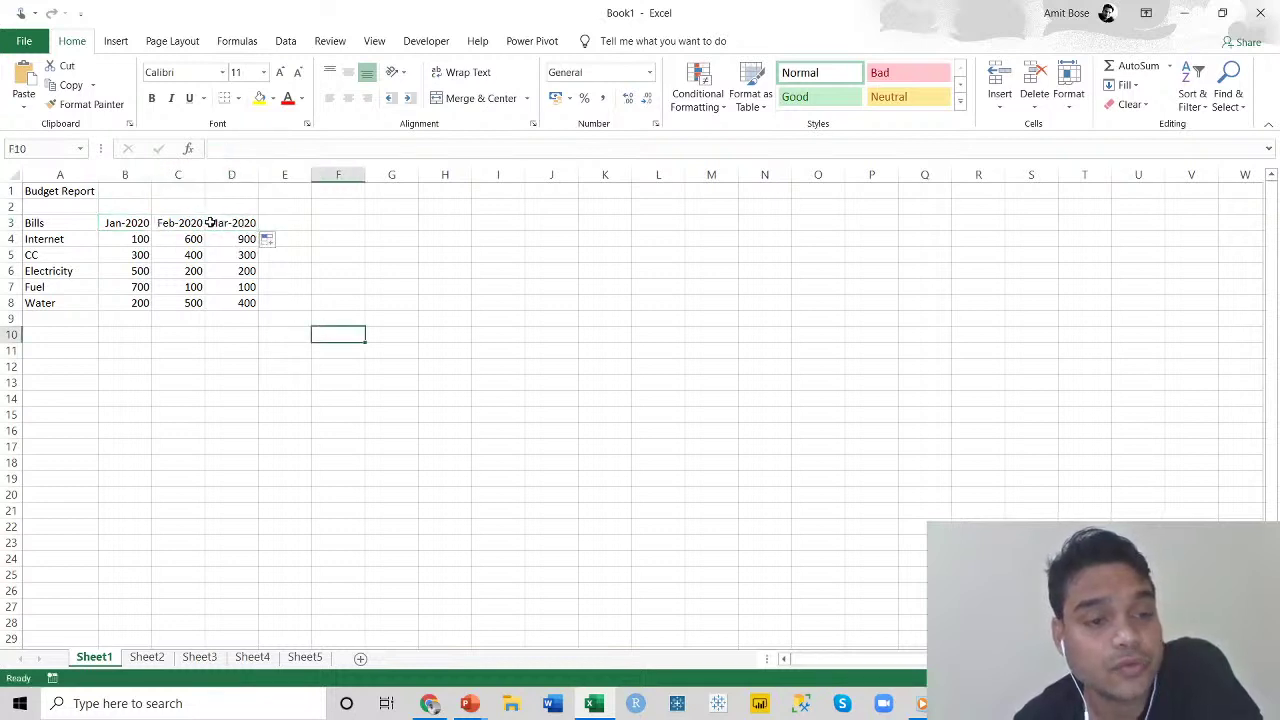
Check the dates stored in the filled month headers B3, C3 and D3 one by one.
click(186, 218)
click(242, 226)
click(148, 228)
click(172, 226)
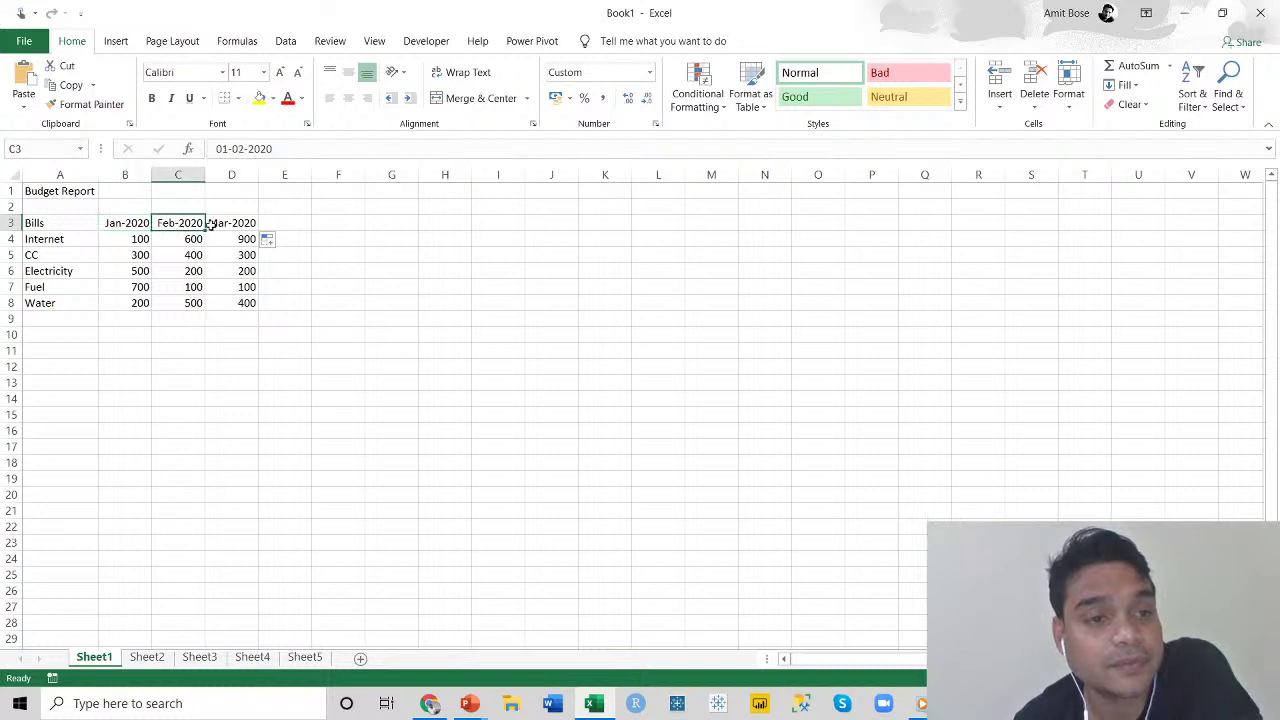
click(211, 226)
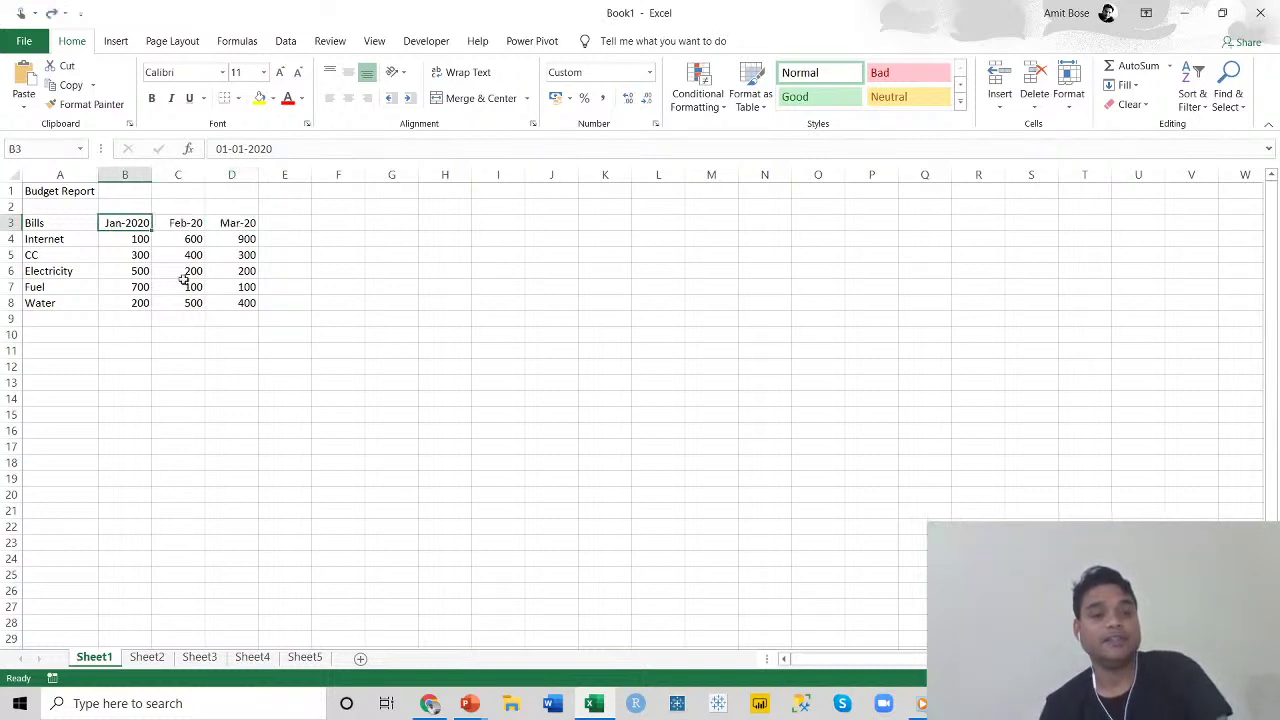
Extend the January header in B3 across to D3 with AutoFill so February and March share its mmm-yyyy format.
click(298, 386)
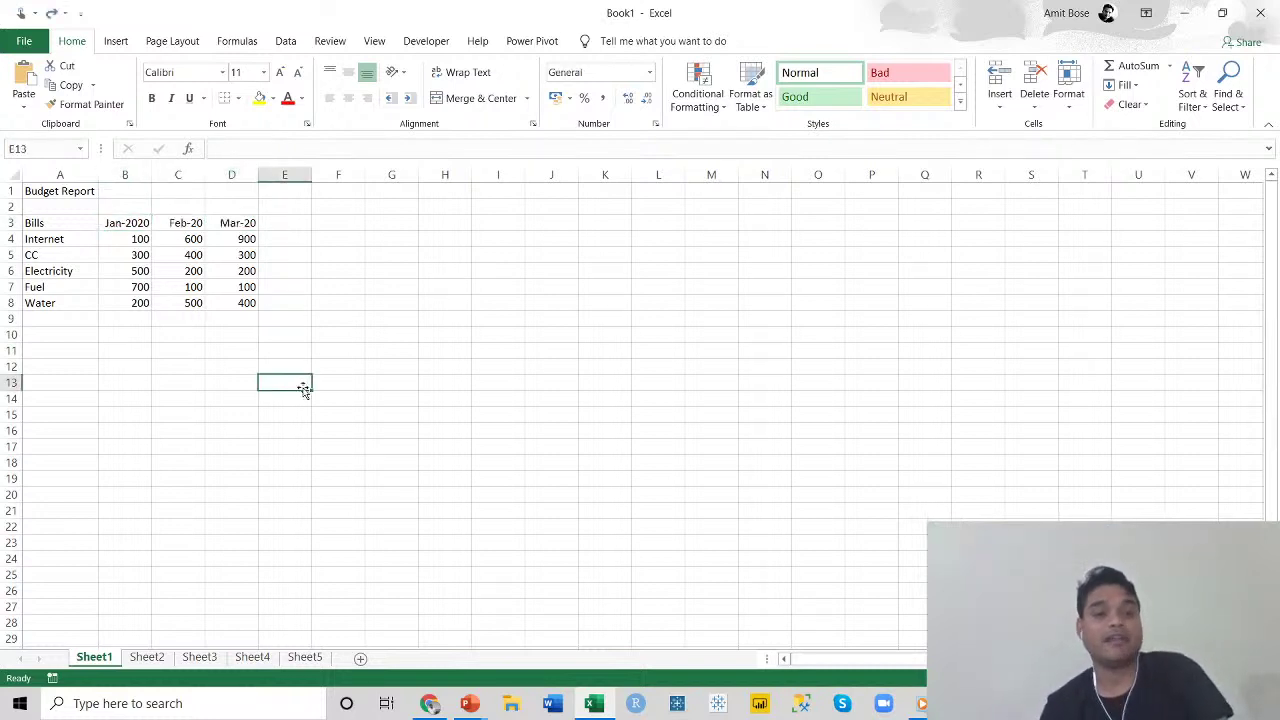
click(143, 224)
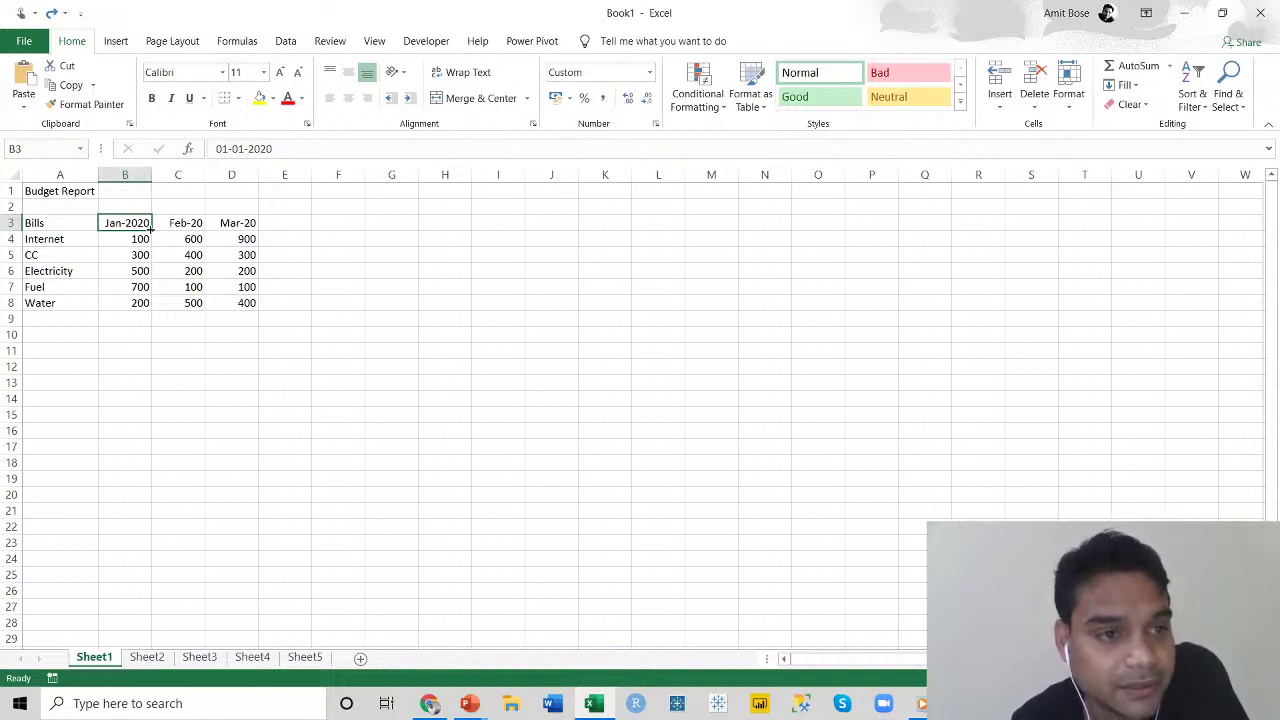
drag(152, 229, 262, 228)
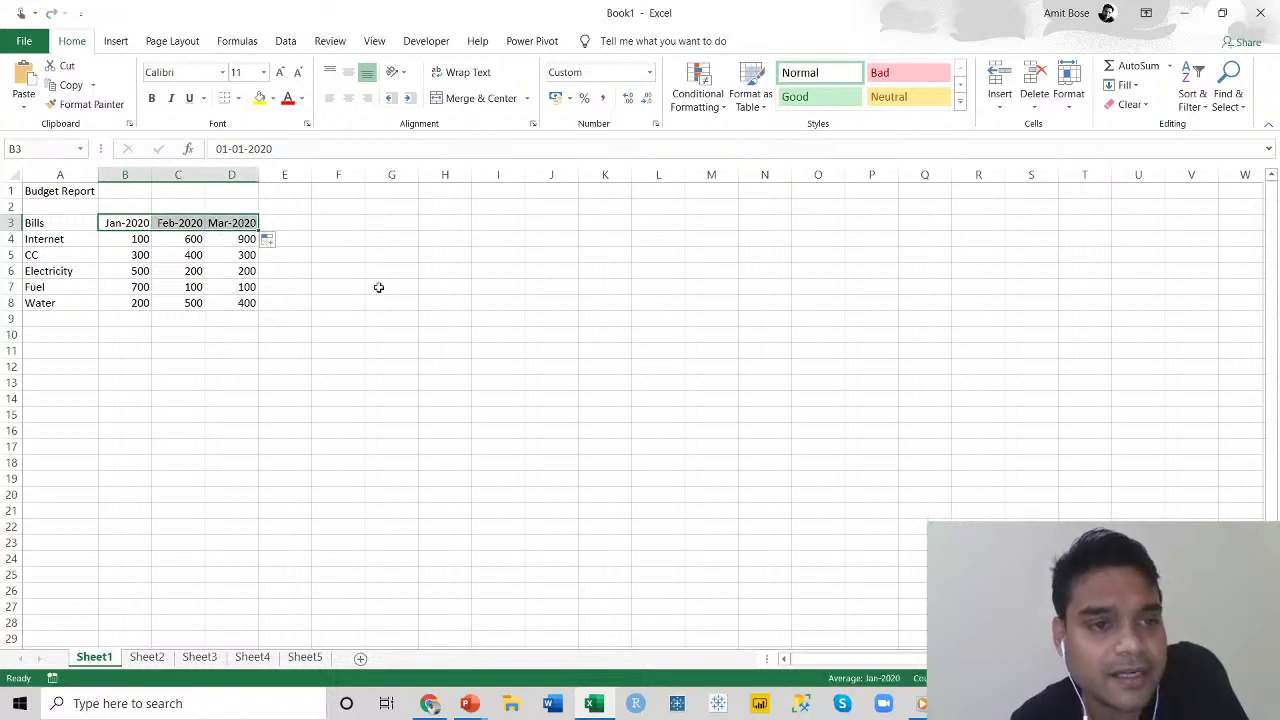
click(379, 287)
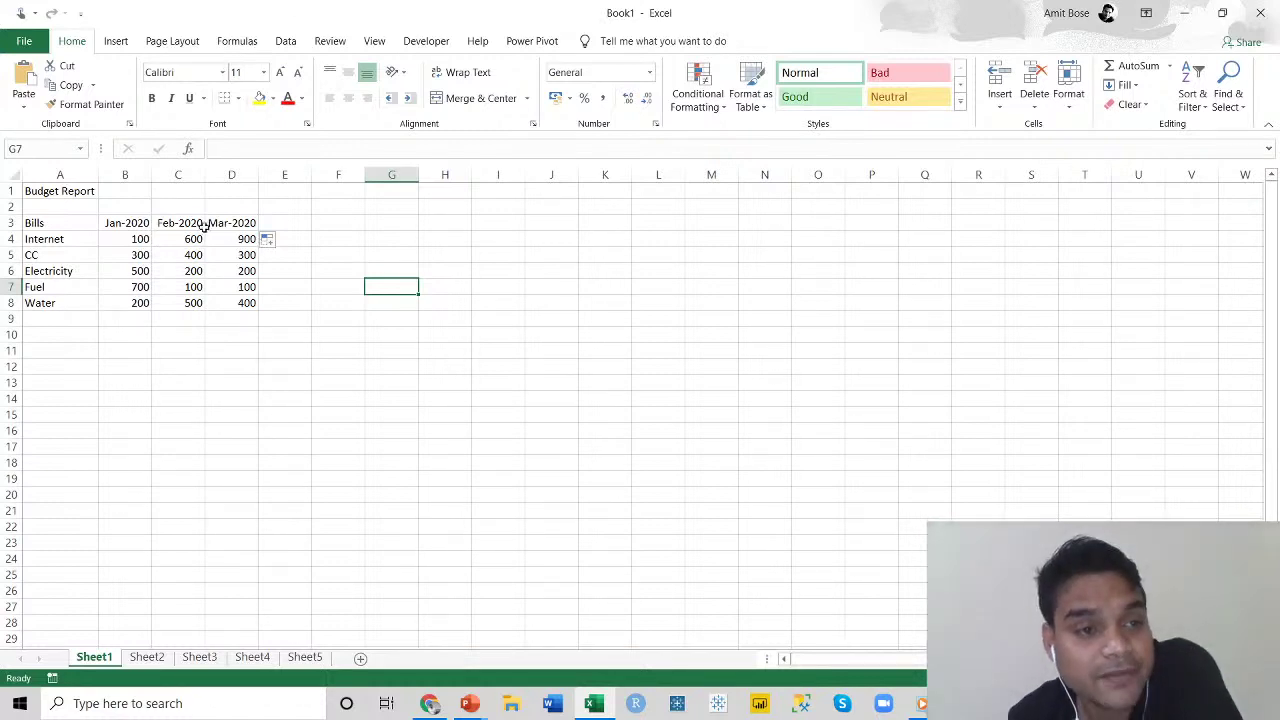
drag(133, 222, 238, 224)
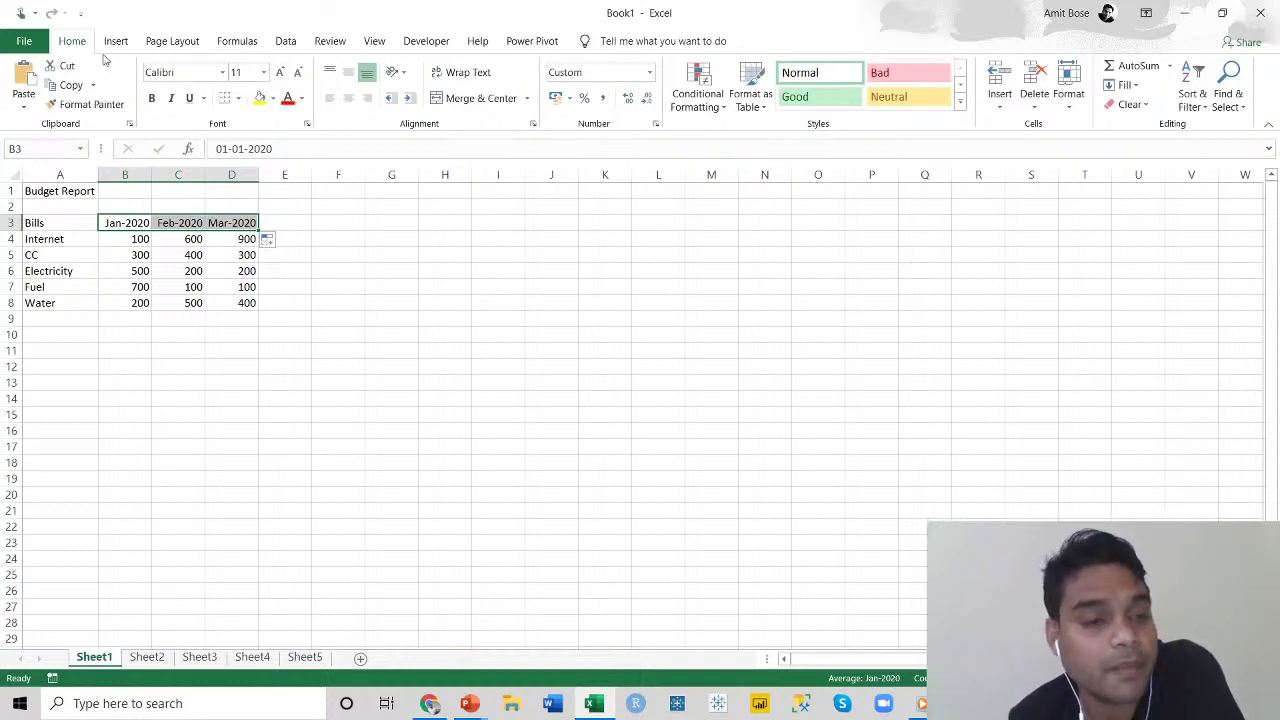
click(413, 431)
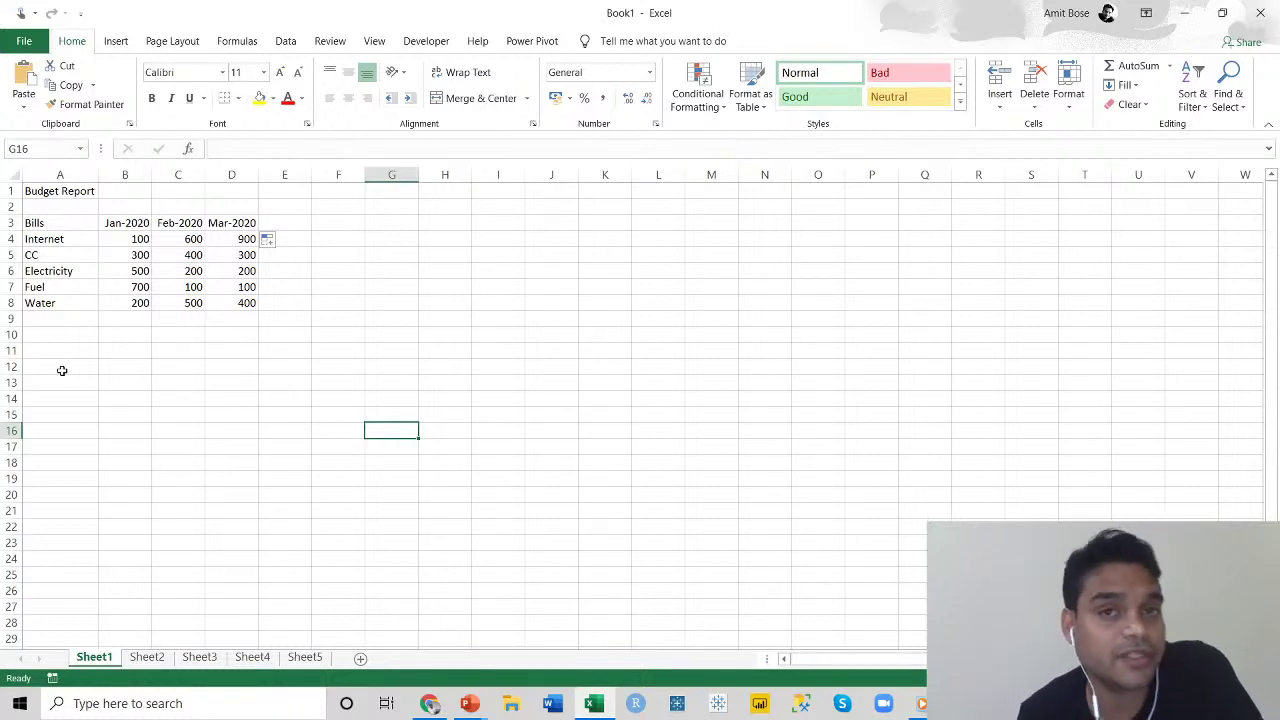
Enter the row label Total in cell A9, directly below the Water bill.
click(72, 317)
text(T)
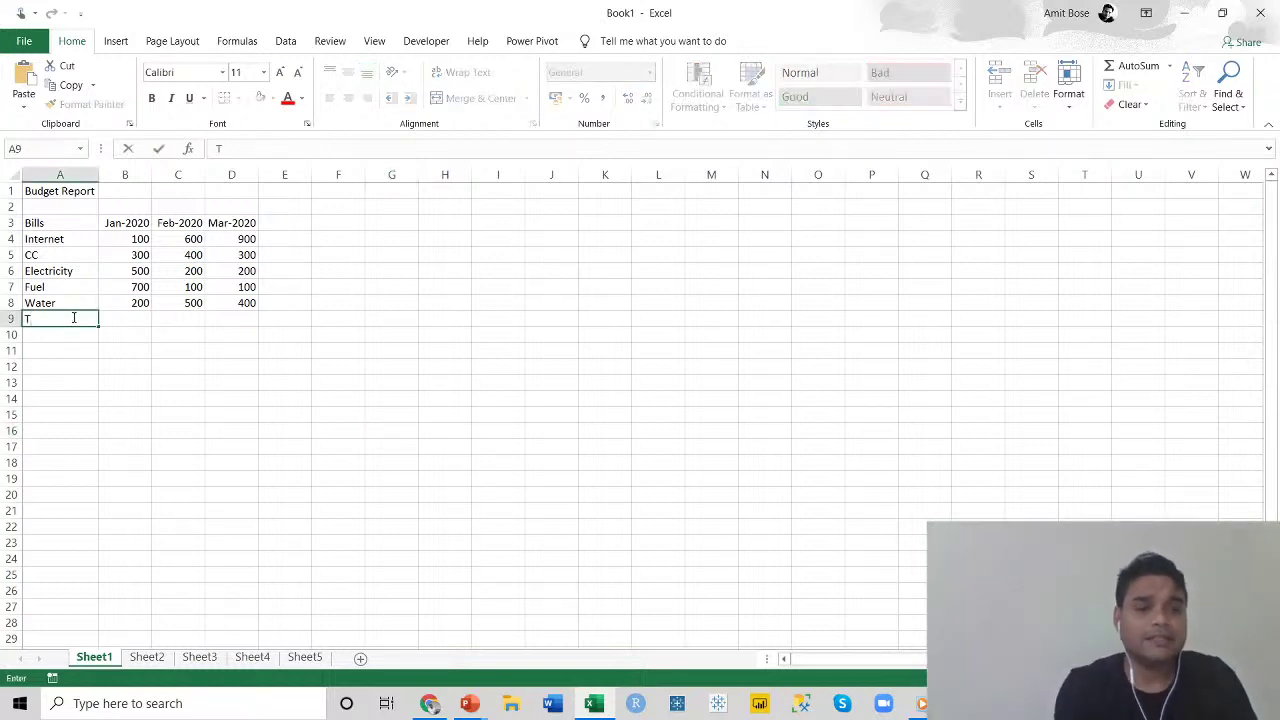
text(otal)
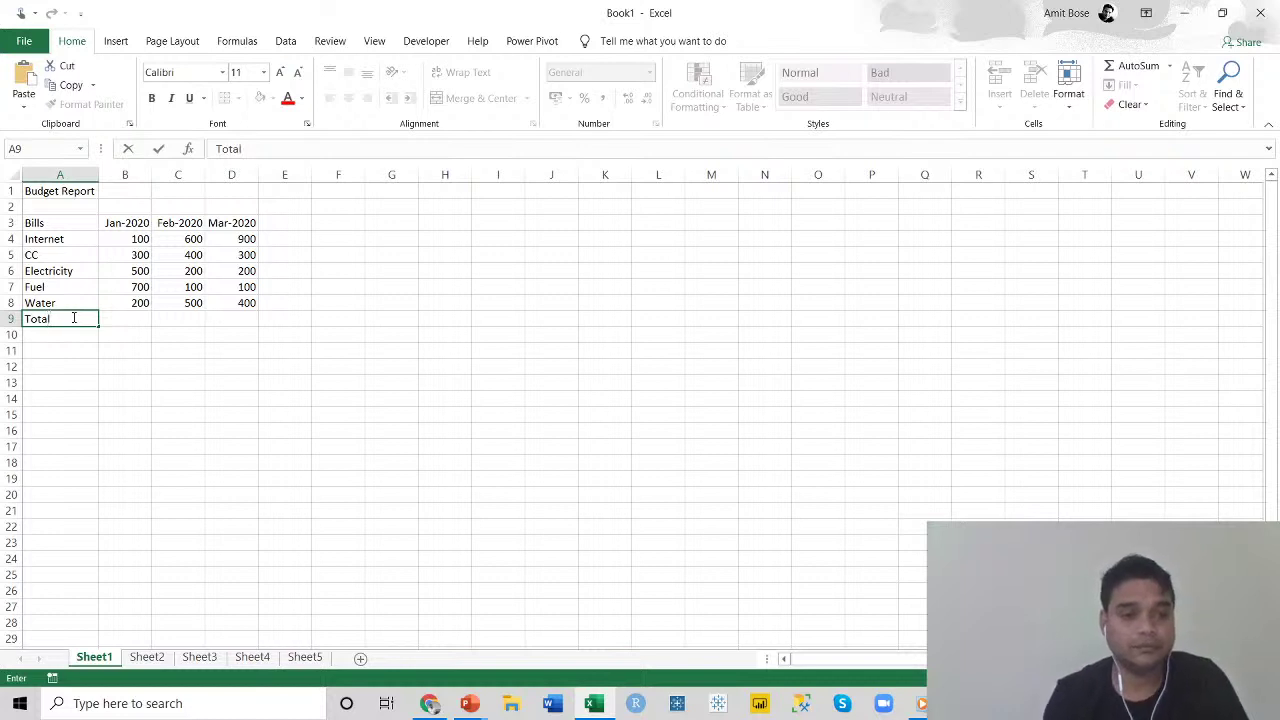
click(114, 318)
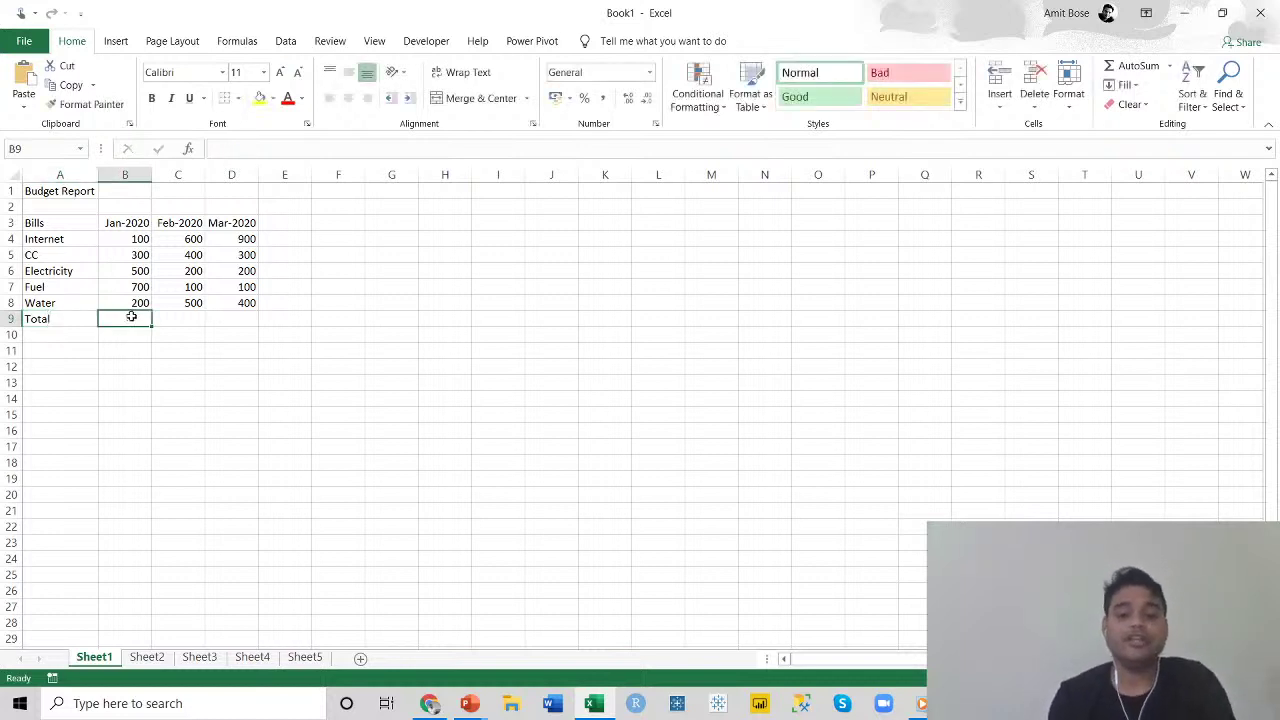
text(=)
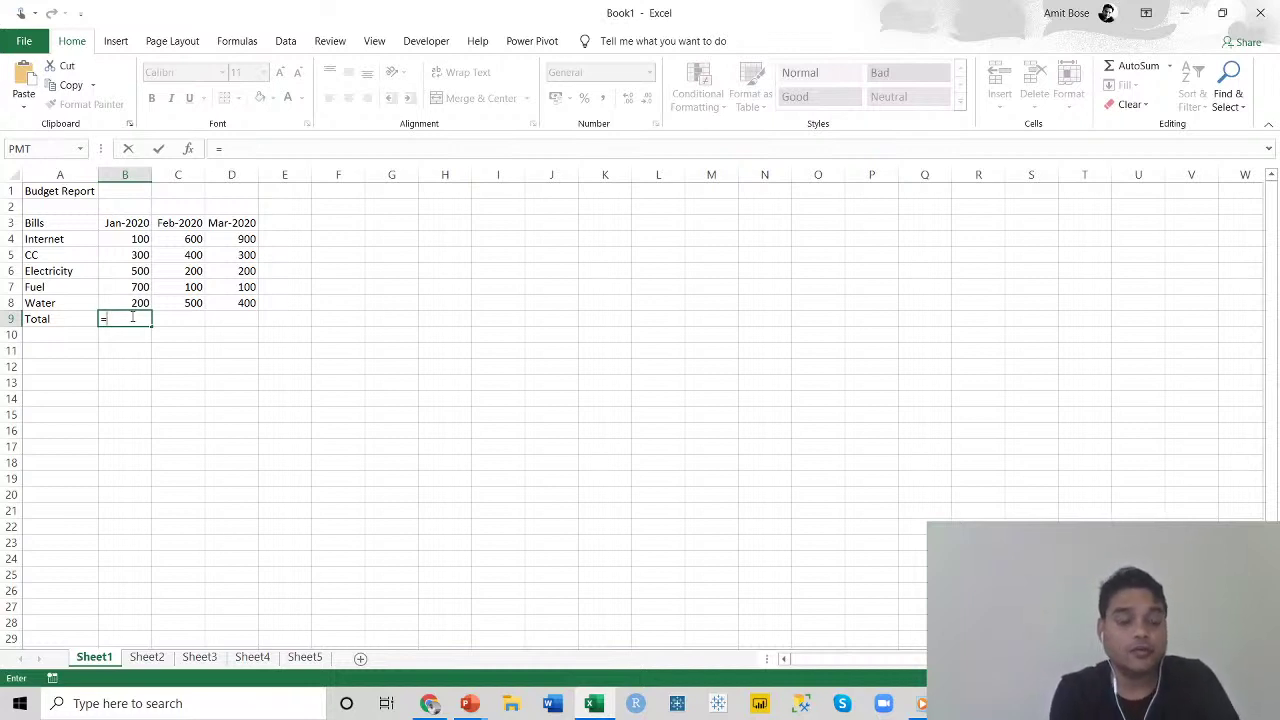
text(100)
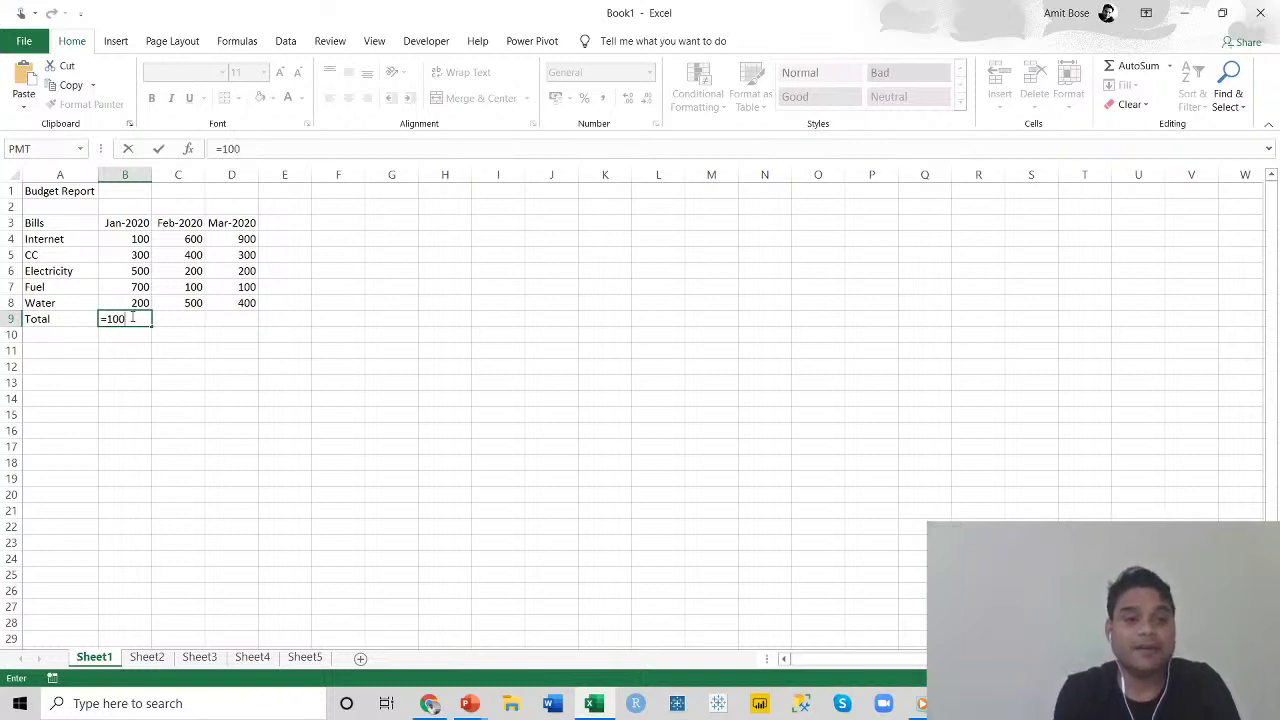
text(+3)
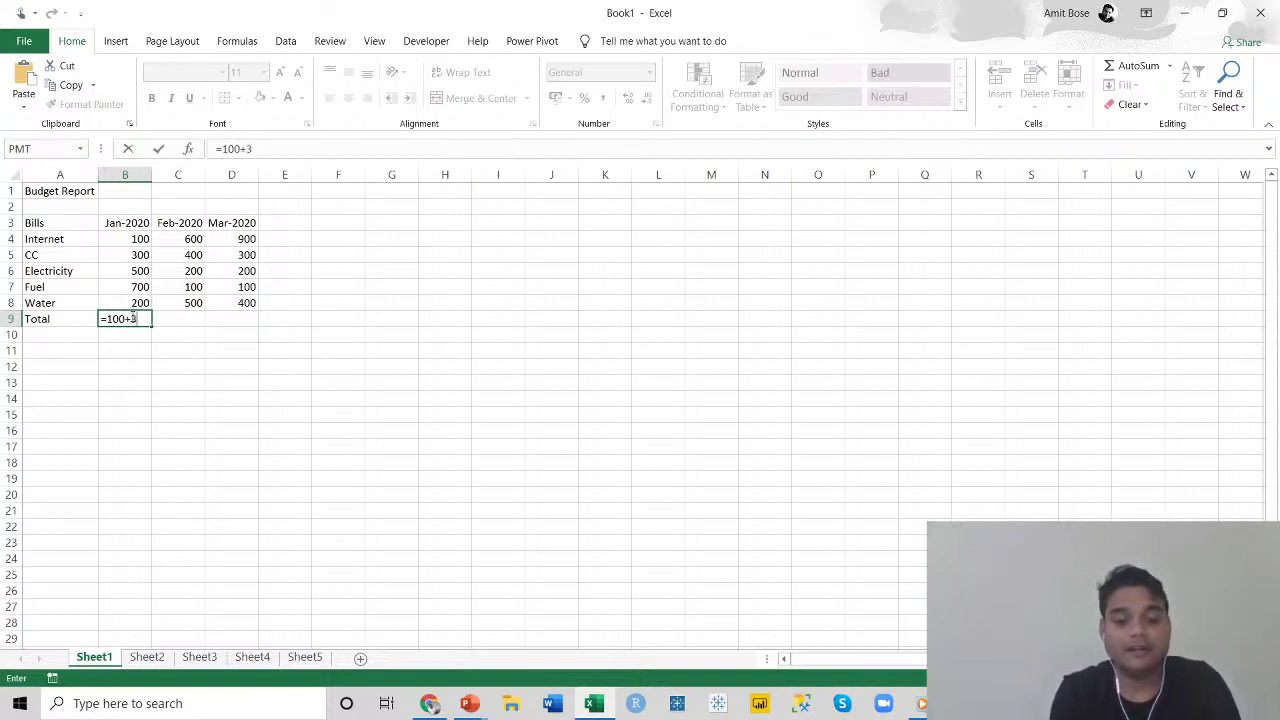
text(00+500)
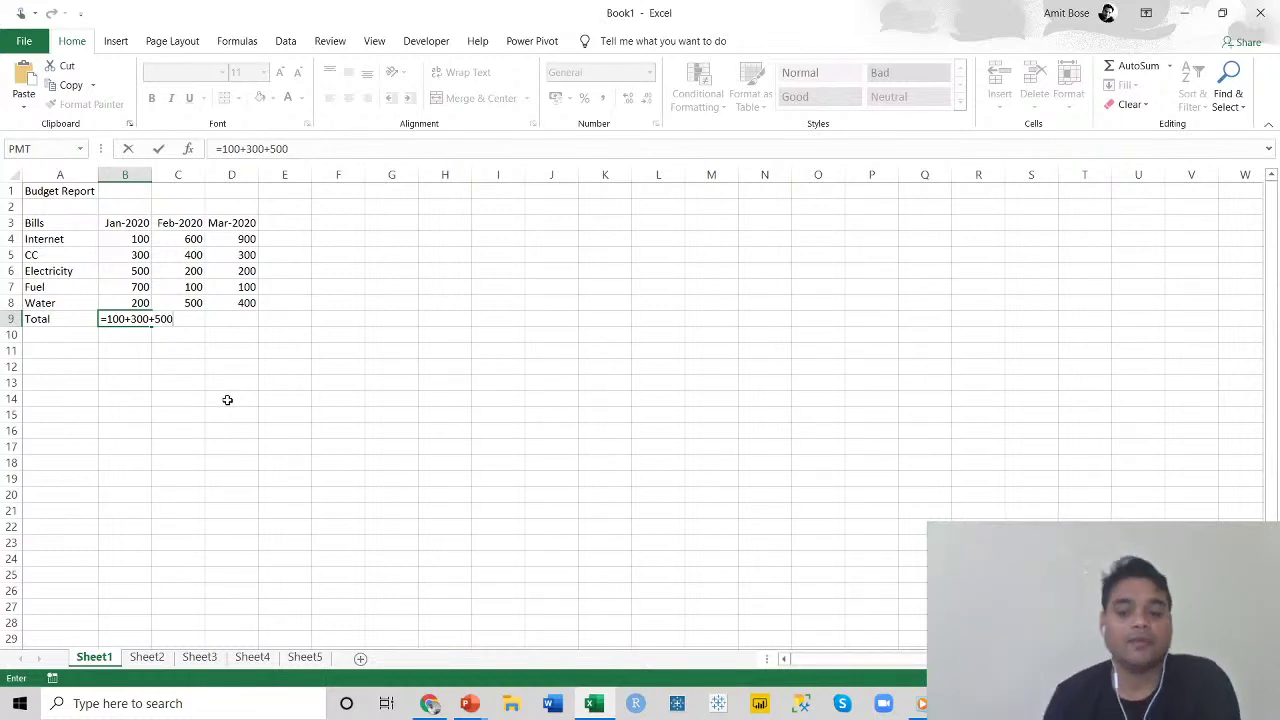
key(BackSpace)
key(BackSpace)
key(BackSpace)
key(BackSpace)
key(BackSpace)
key(BackSpace)
key(BackSpace)
key(BackSpace)
key(BackSpace)
key(BackSpace)
key(BackSpace)
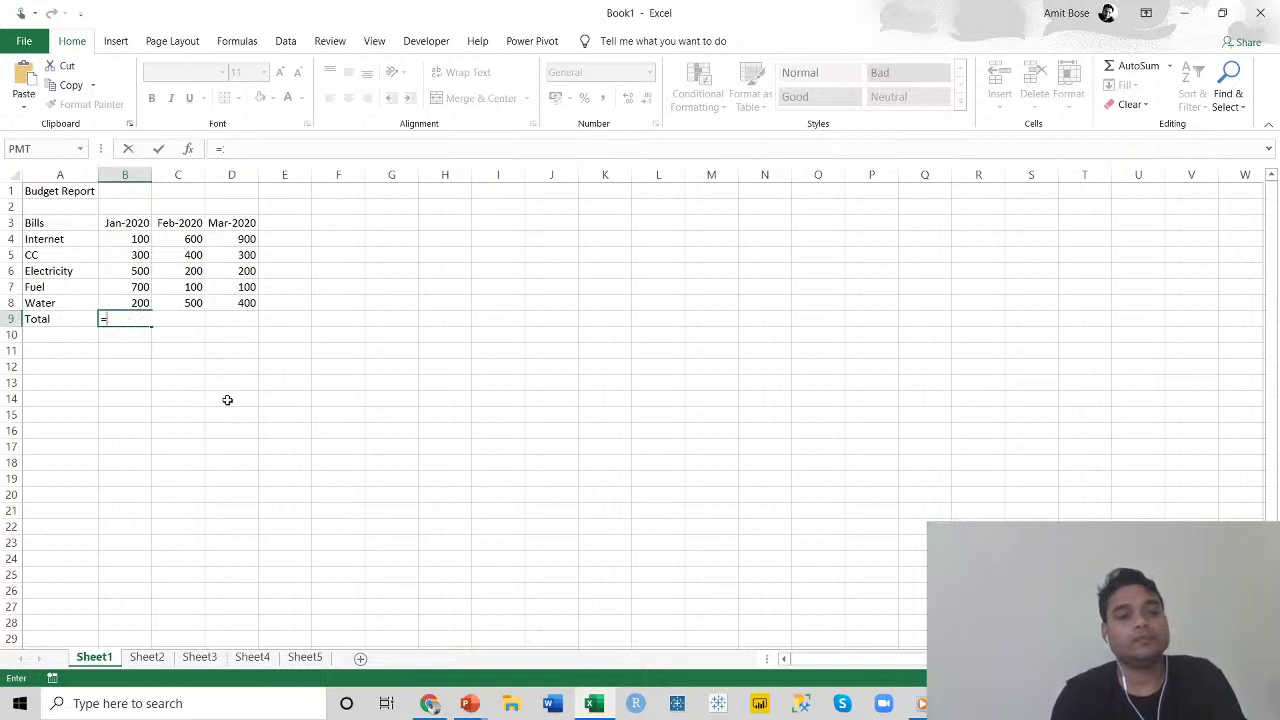
click(131, 240)
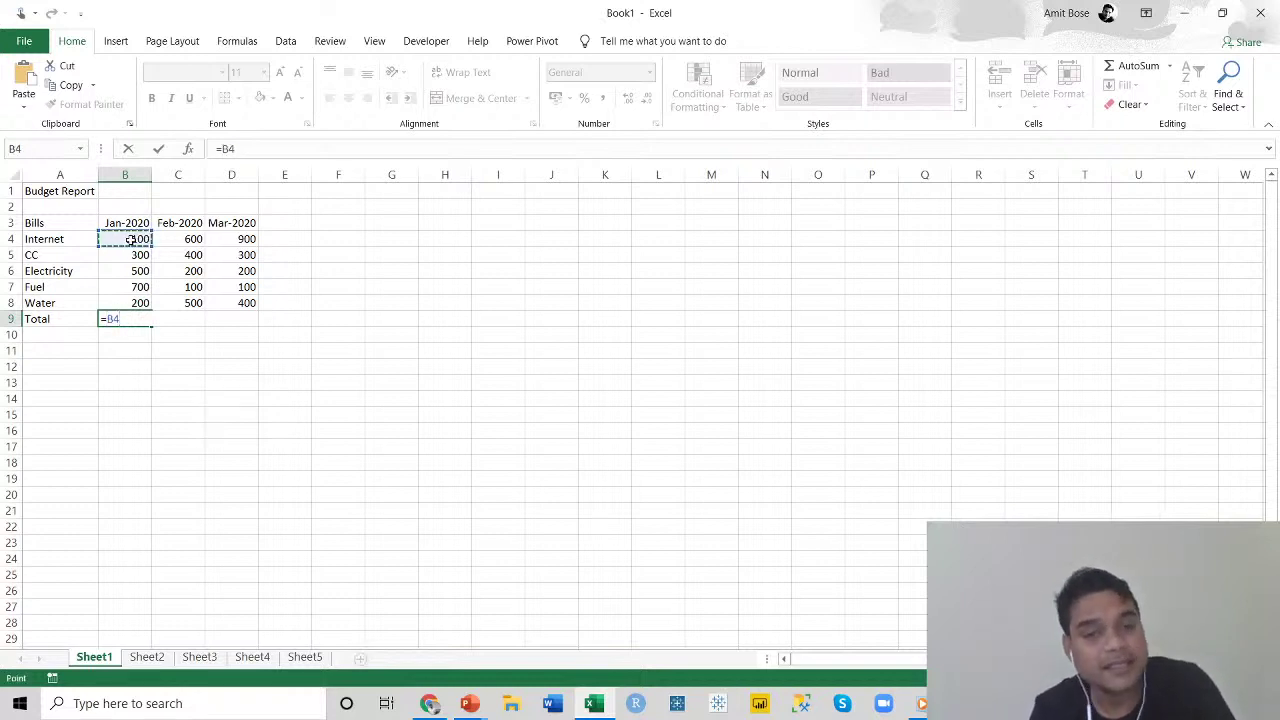
key(BackSpace)
key(BackSpace)
key(BackSpace)
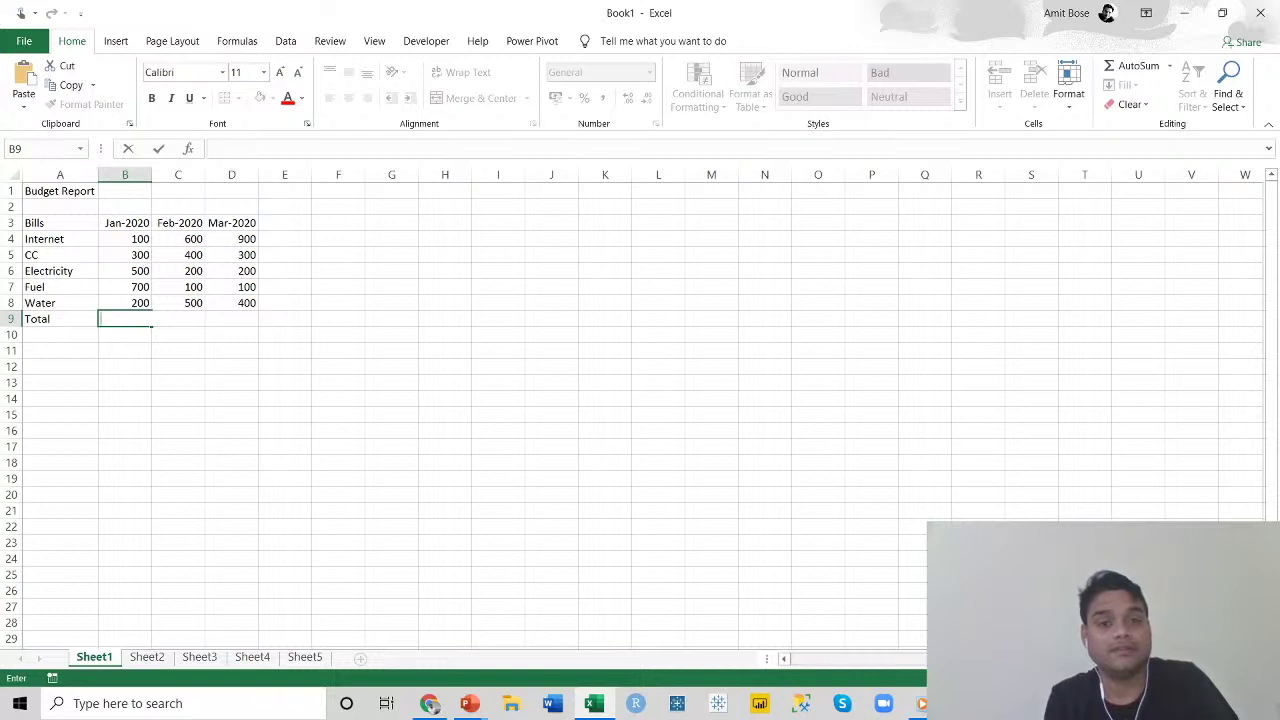
Total the January bills in cell B9 with the cell-reference formula =B4+B5+B6+B7+B8.
text(=)
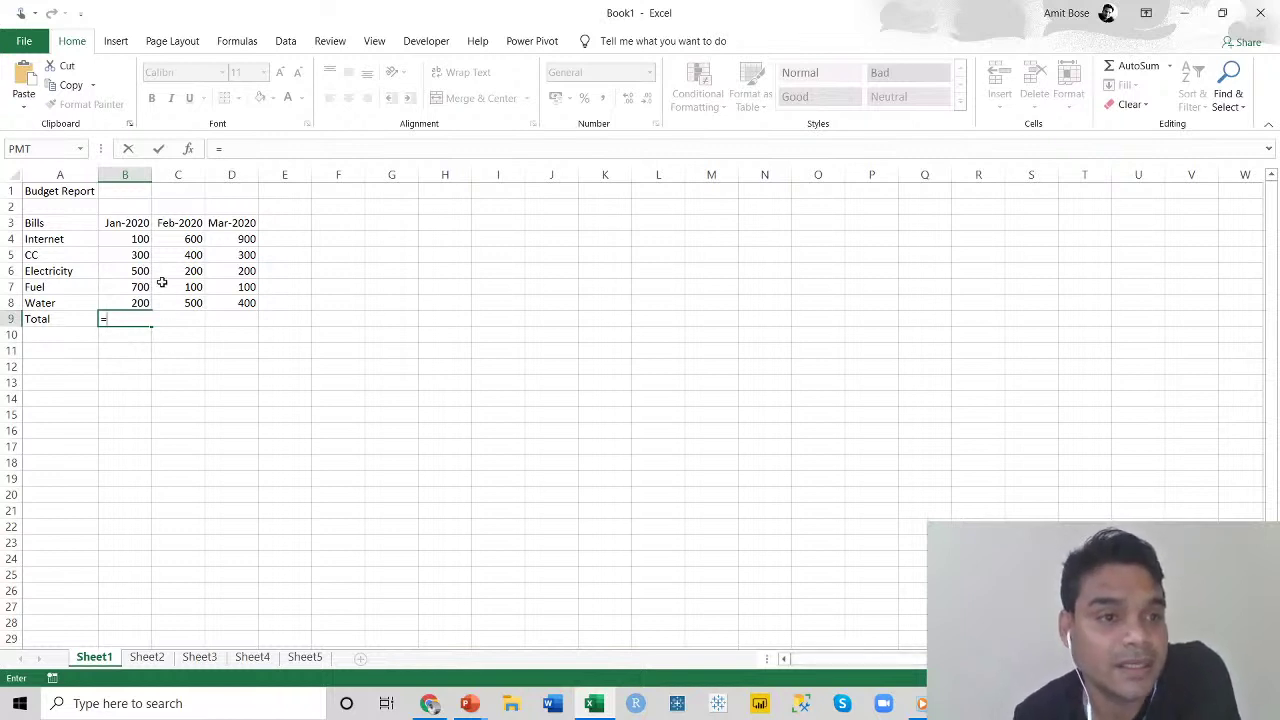
click(137, 242)
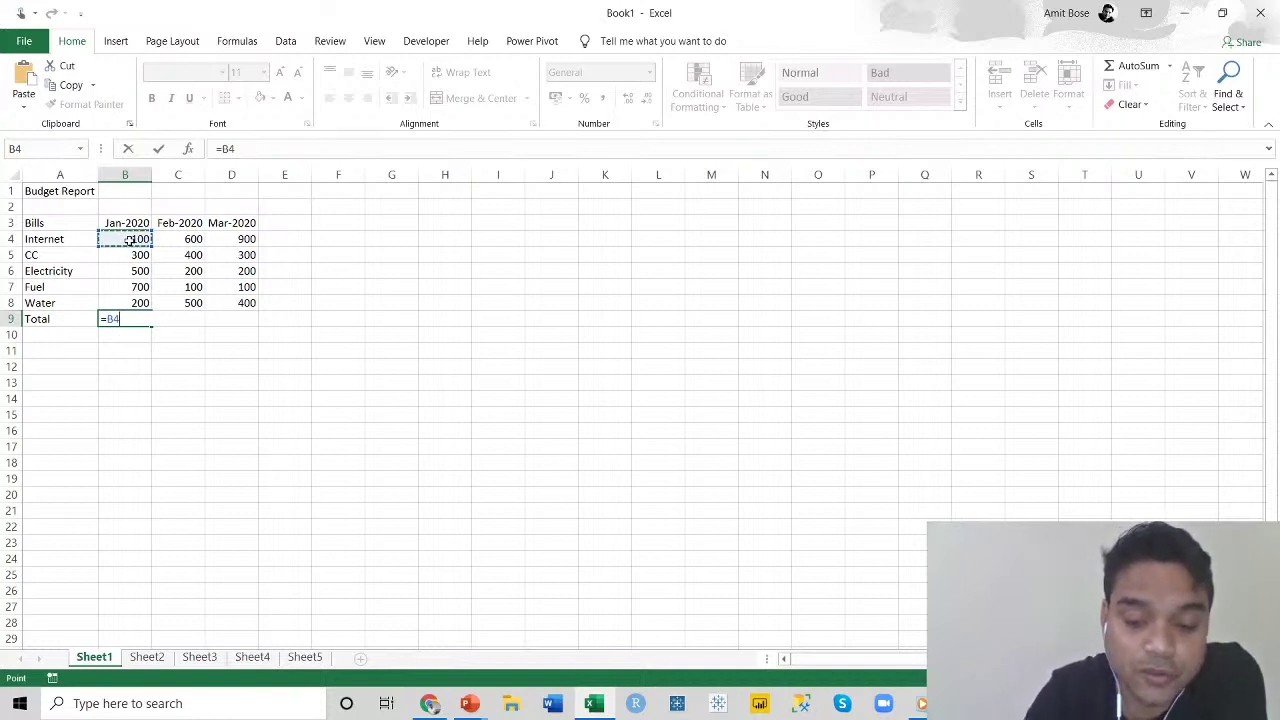
text(+)
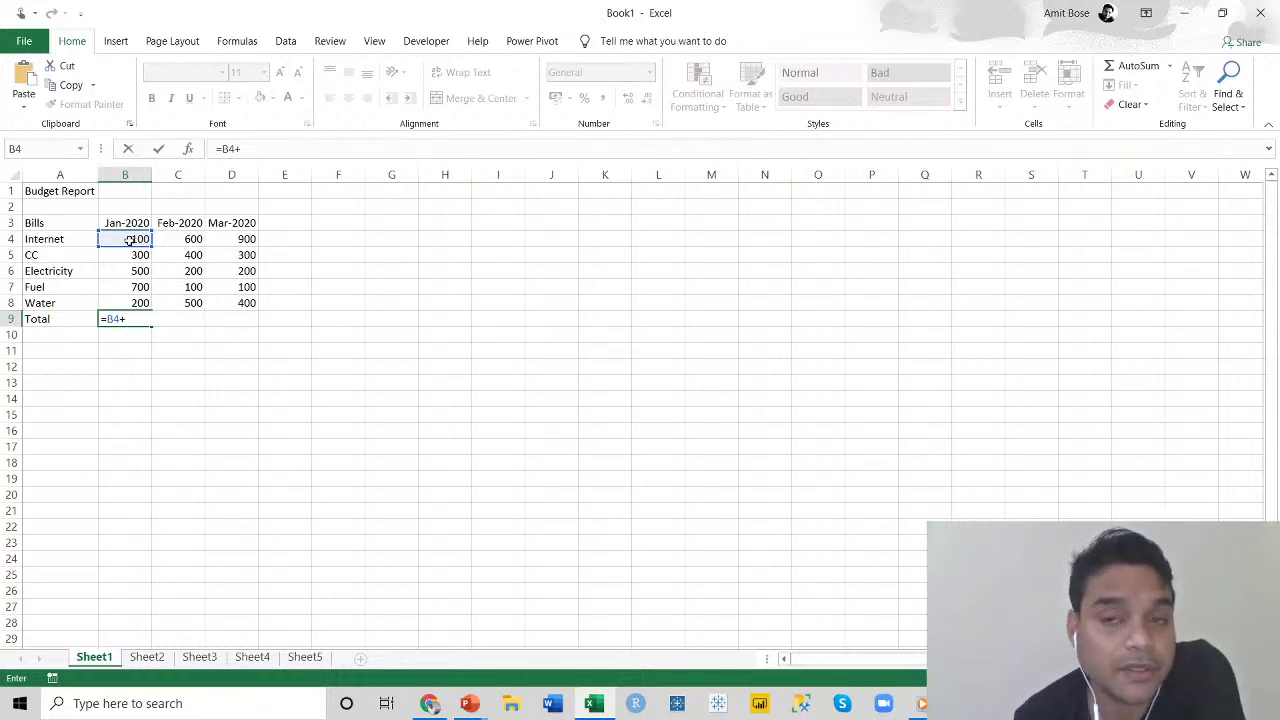
click(129, 255)
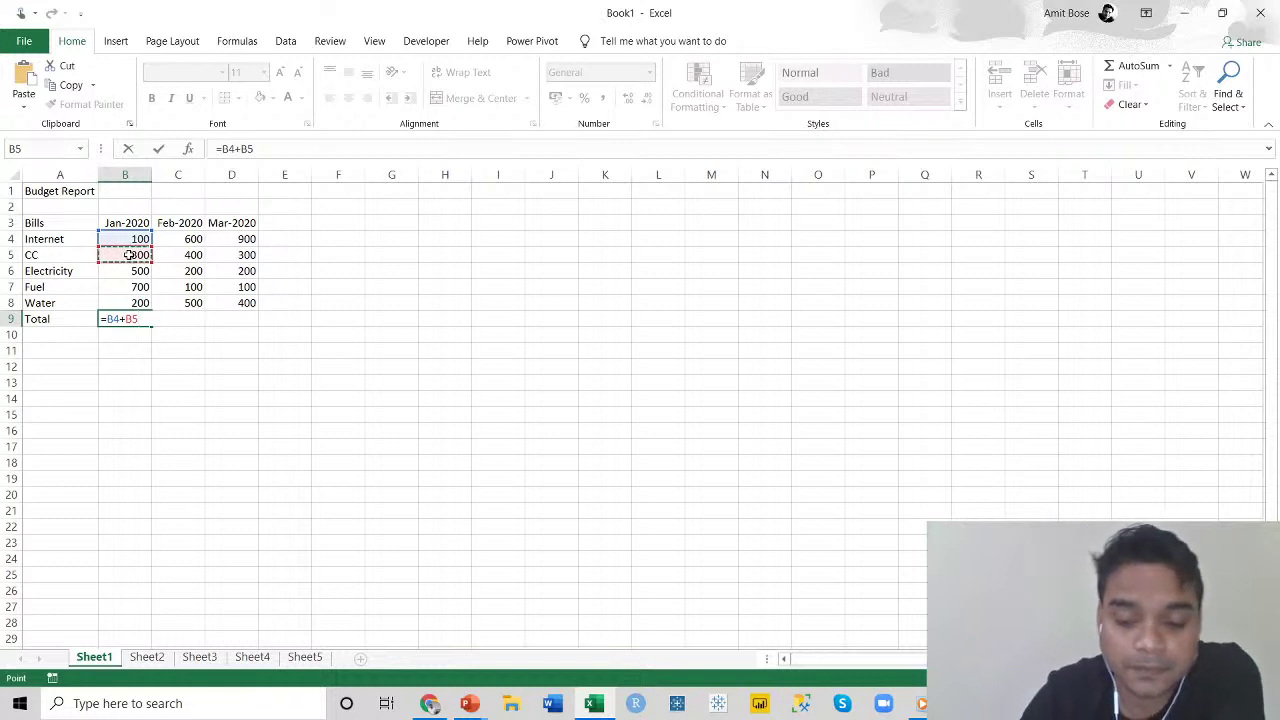
text(+)
click(128, 272)
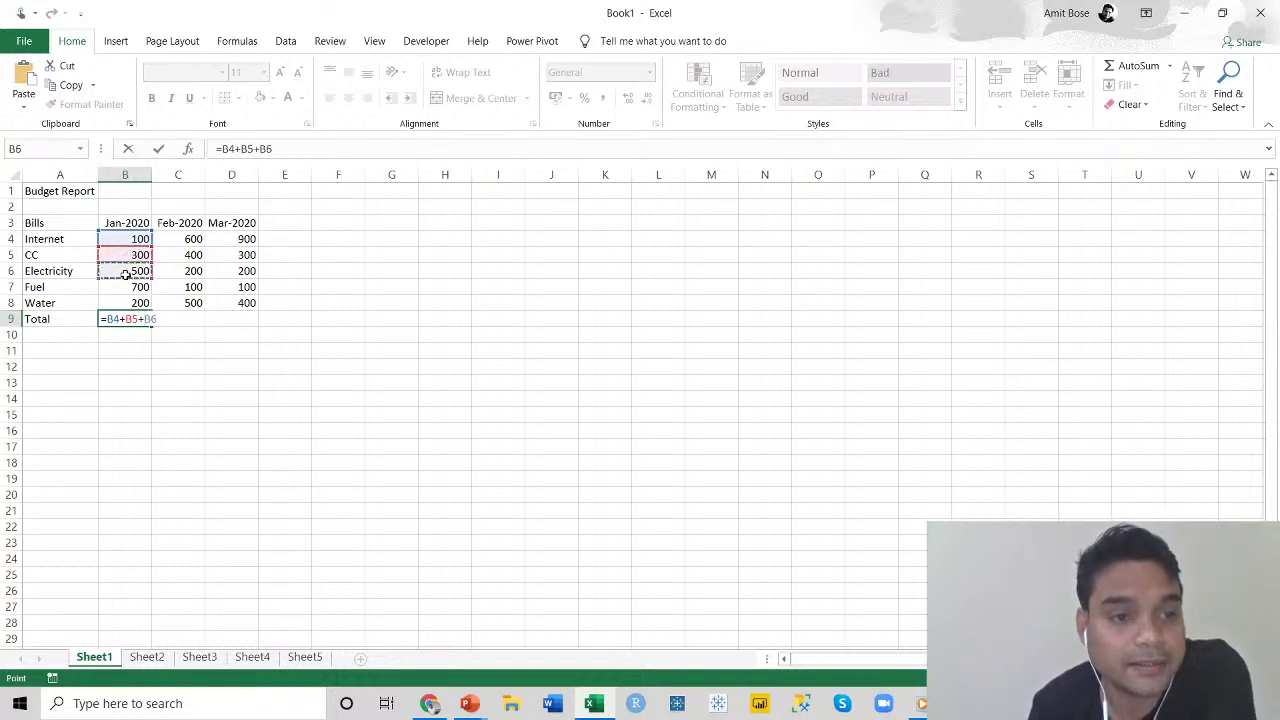
text(+)
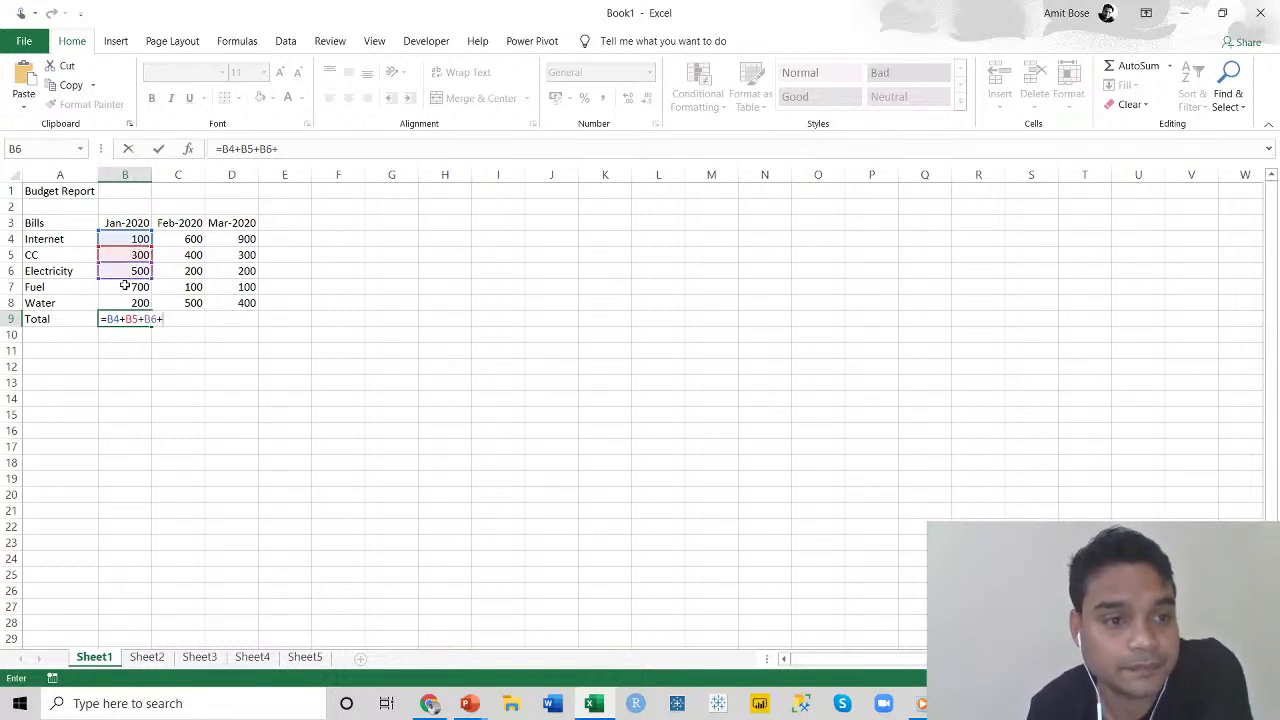
click(125, 287)
text(+)
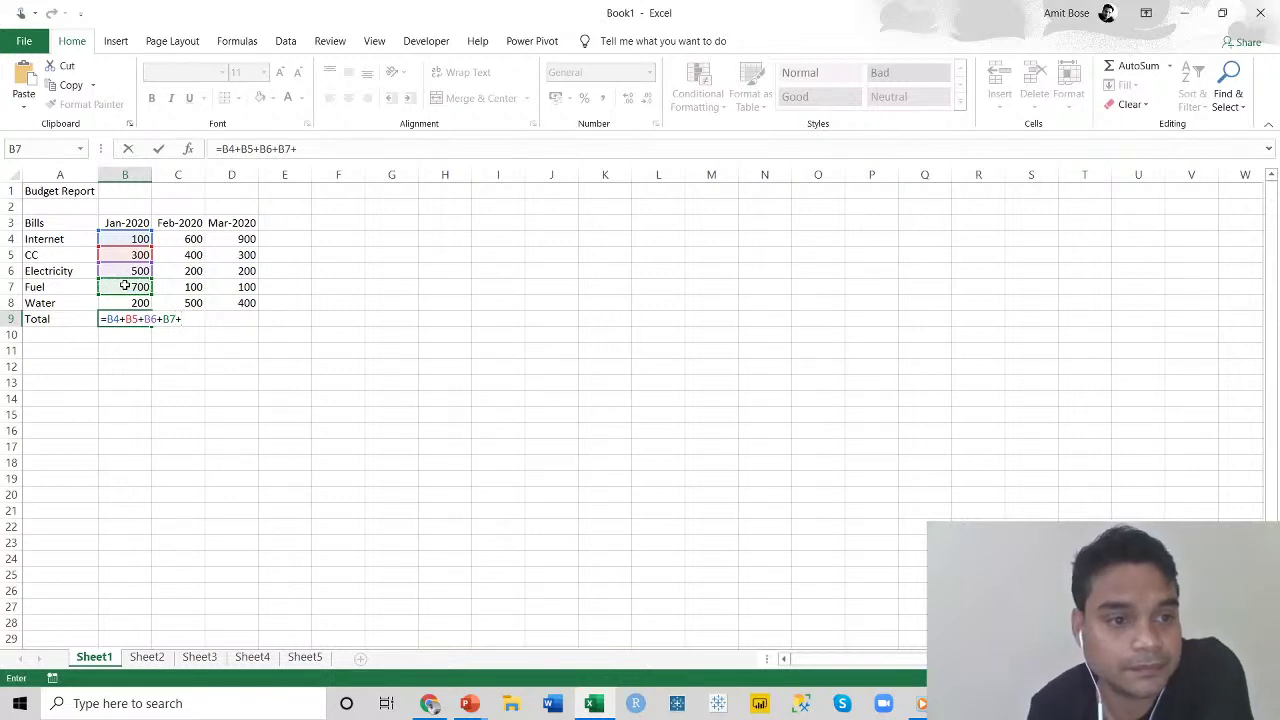
click(125, 302)
key(Return)
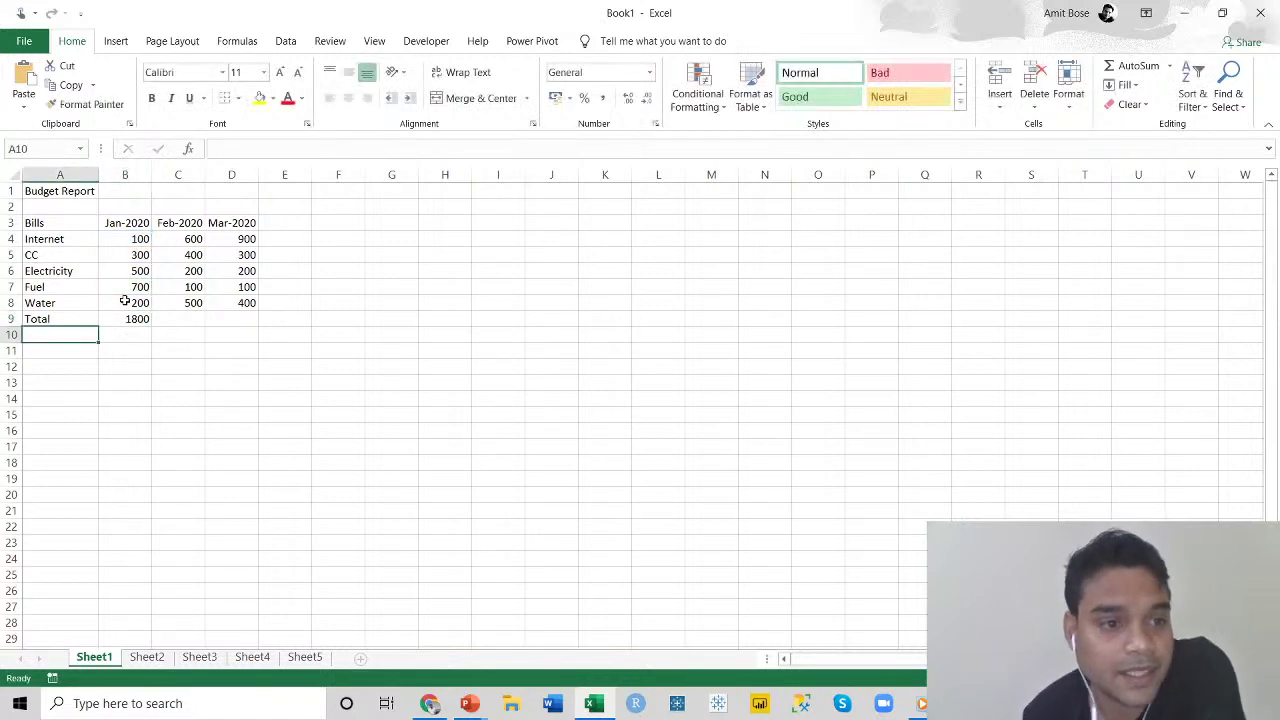
Review the January bill amounts in B4:B8 and the formula behind their total in B9.
drag(135, 240, 131, 302)
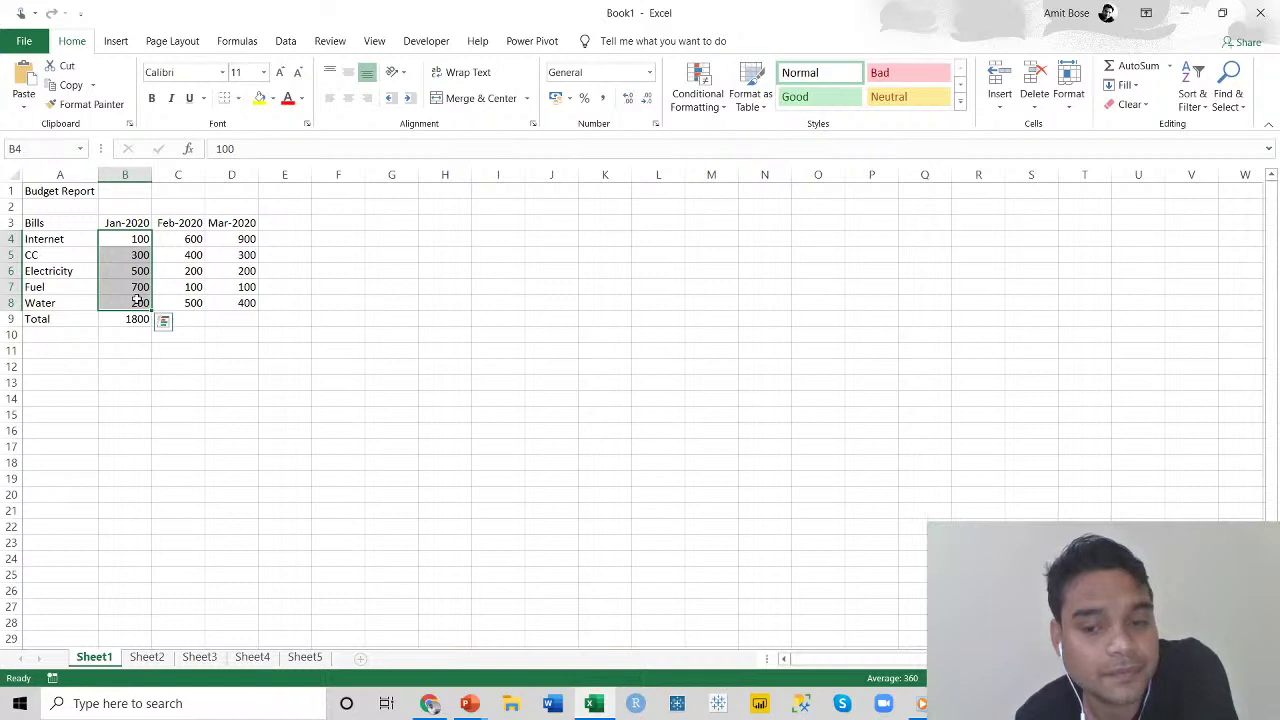
click(248, 332)
click(137, 319)
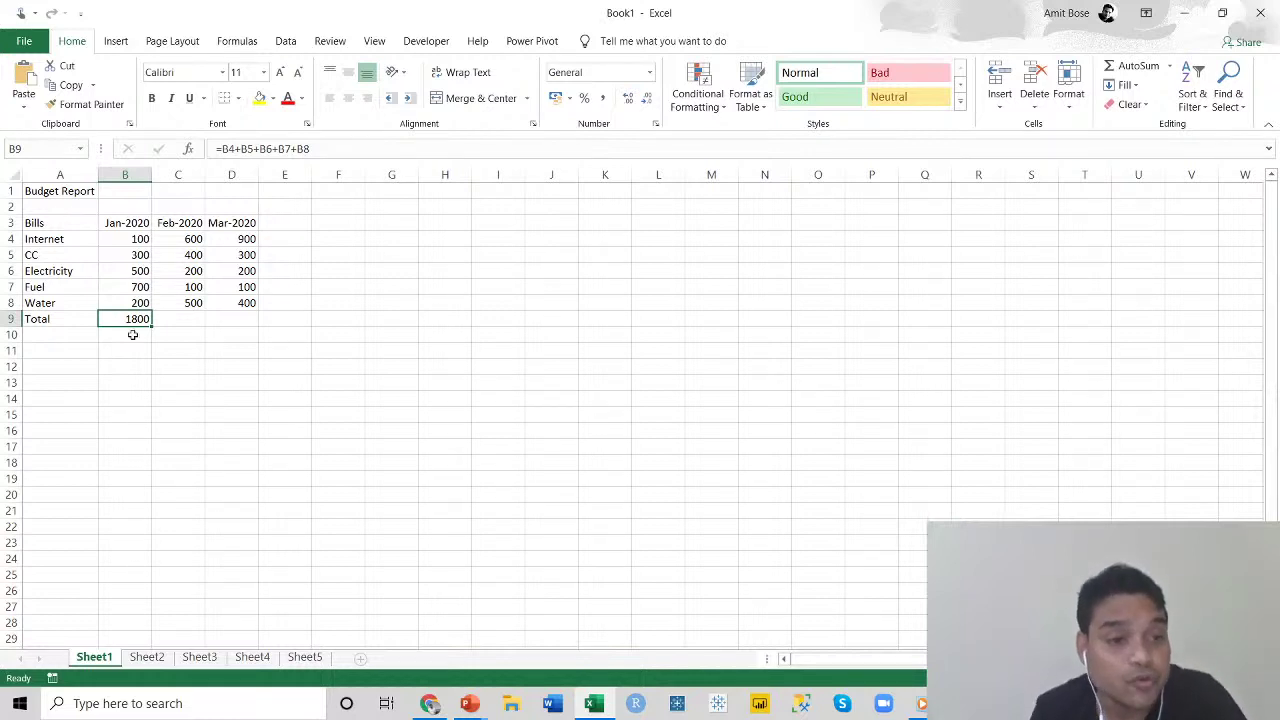
Set the January Internet bill in B4 to 300 and check how the total in B9 responds.
click(123, 241)
text(300)
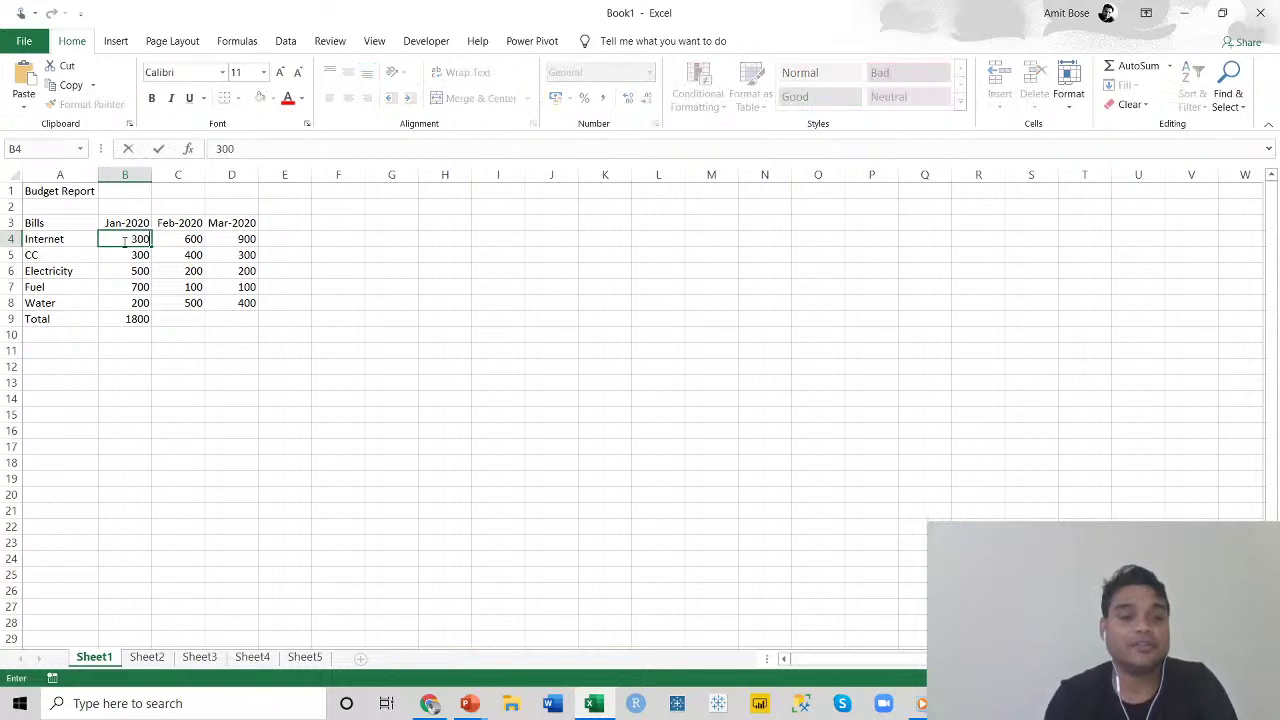
key(Return)
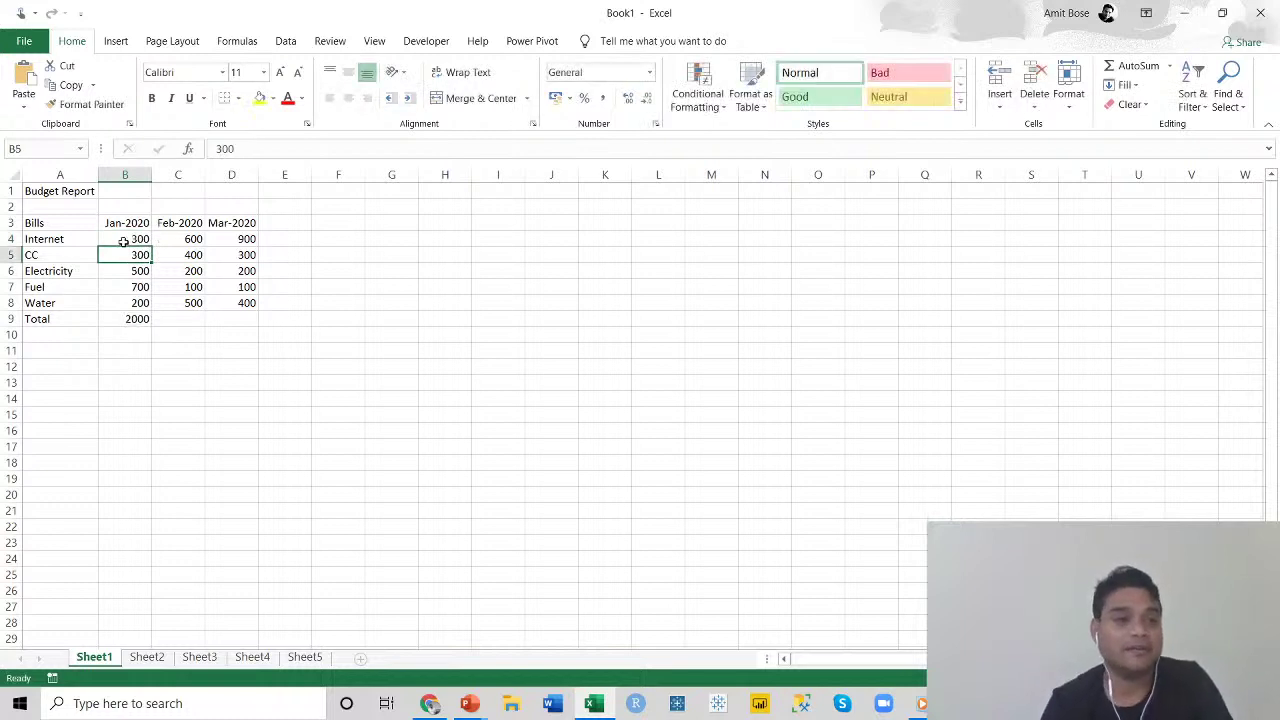
click(132, 319)
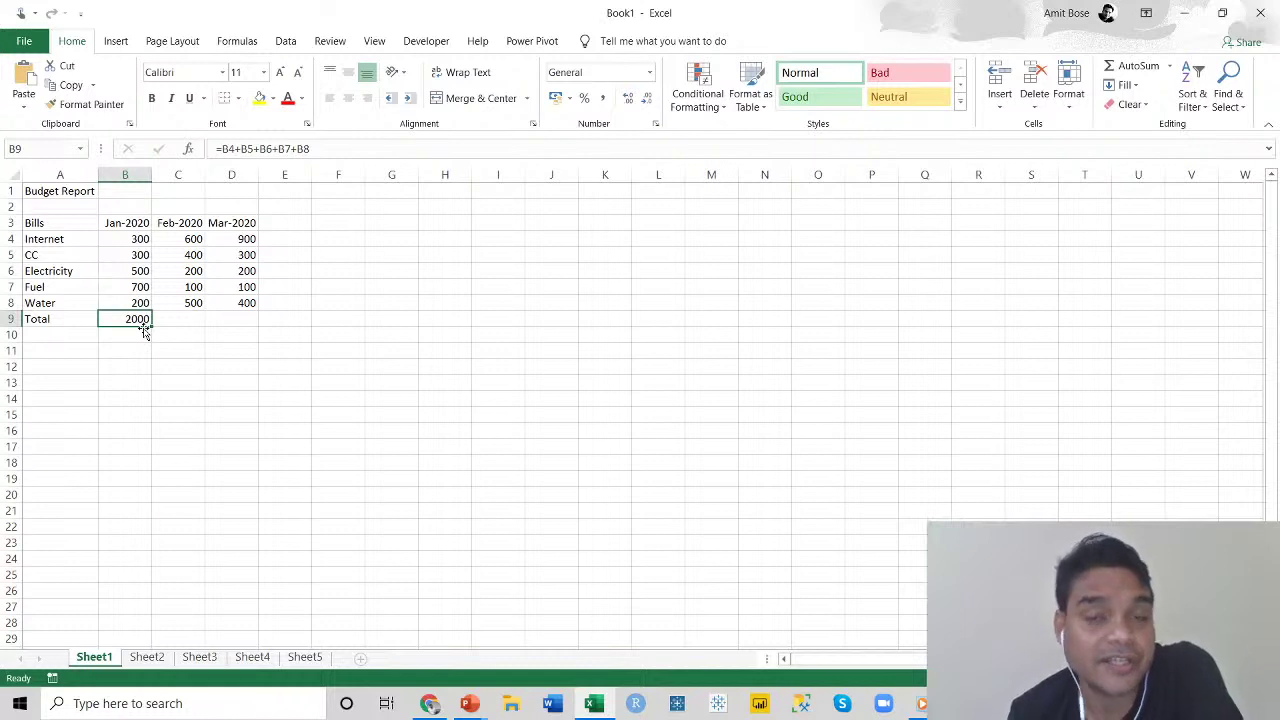
drag(128, 240, 243, 302)
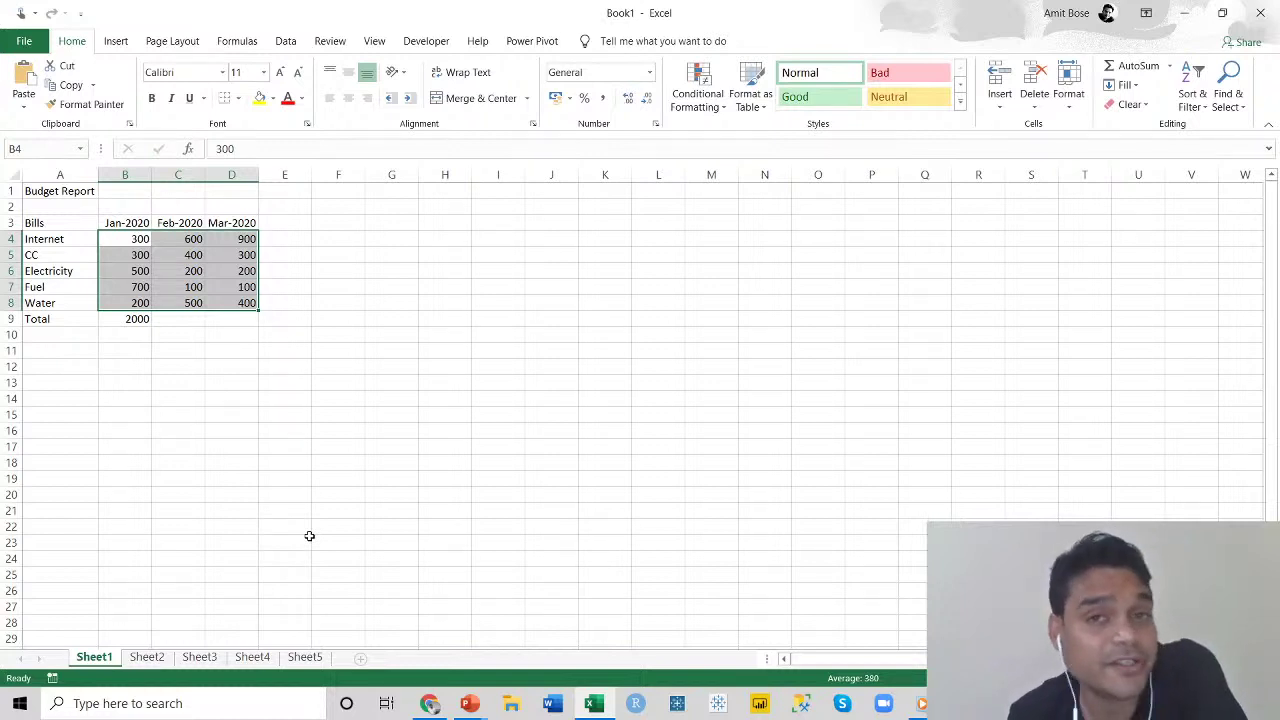
click(317, 447)
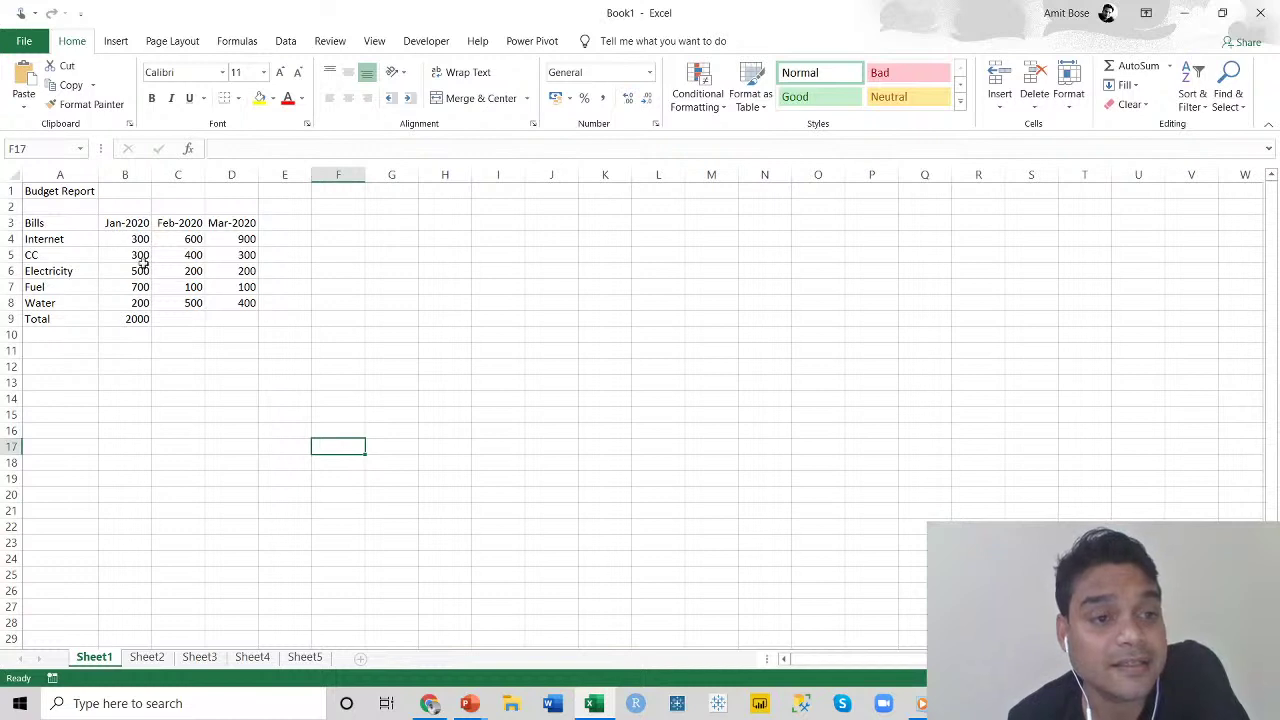
Copy the January total formula from B9 into C9 to total the February bills.
click(135, 320)
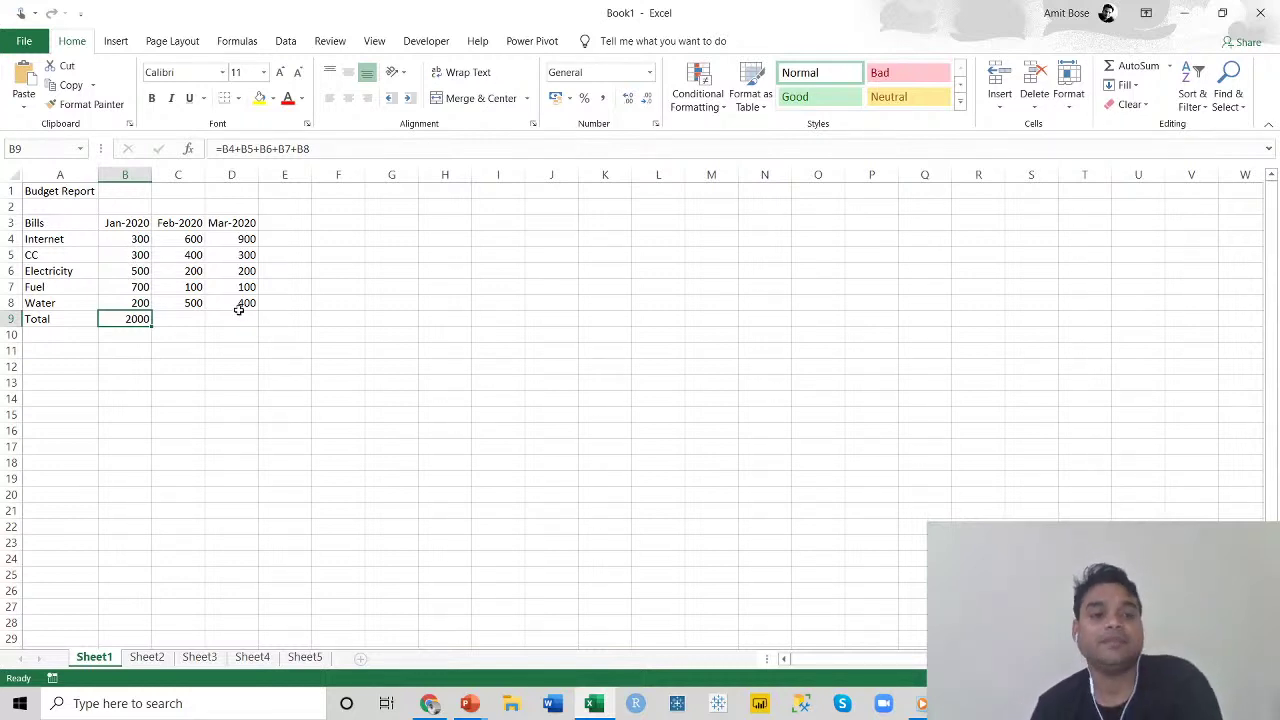
key(ctrl+c)
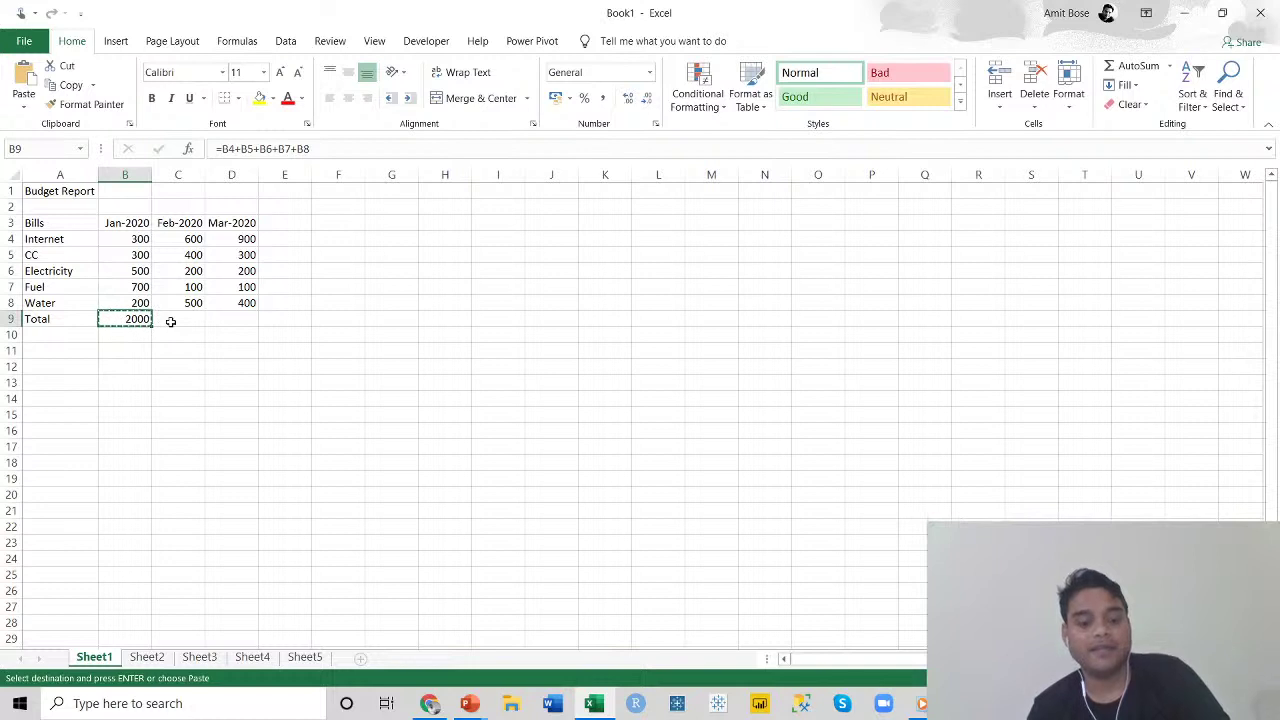
click(172, 319)
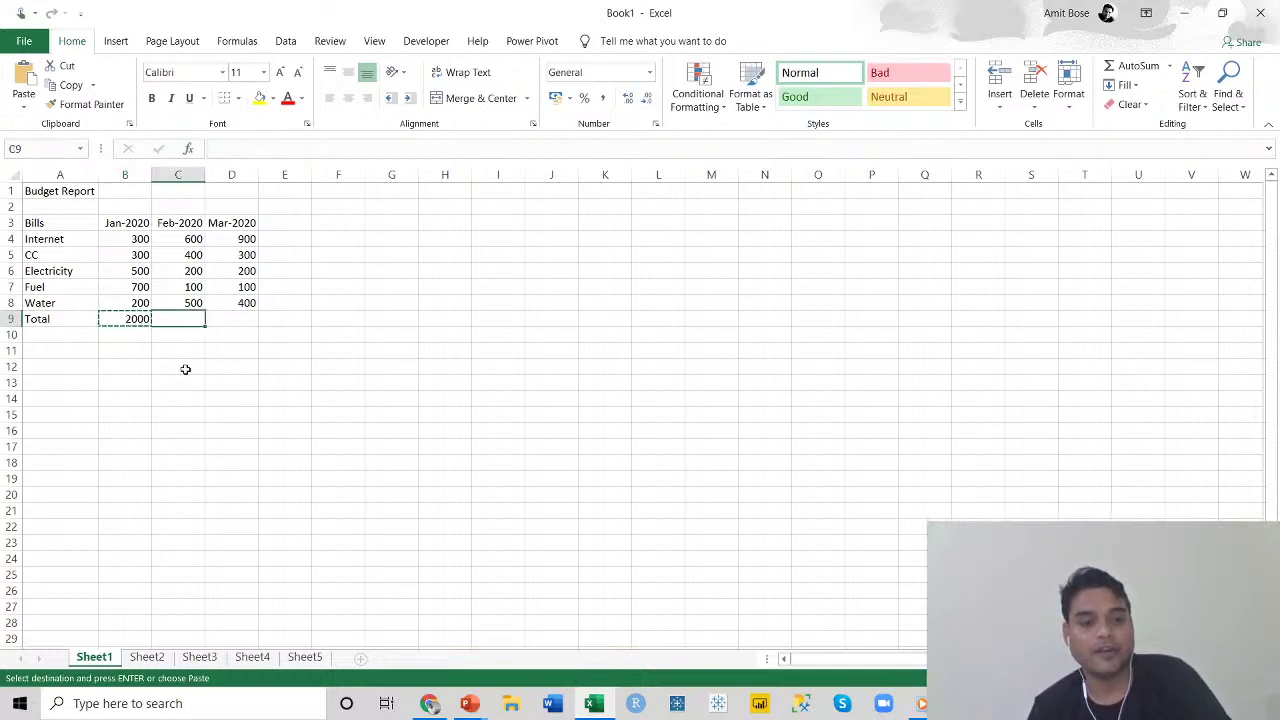
key(ctrl+v)
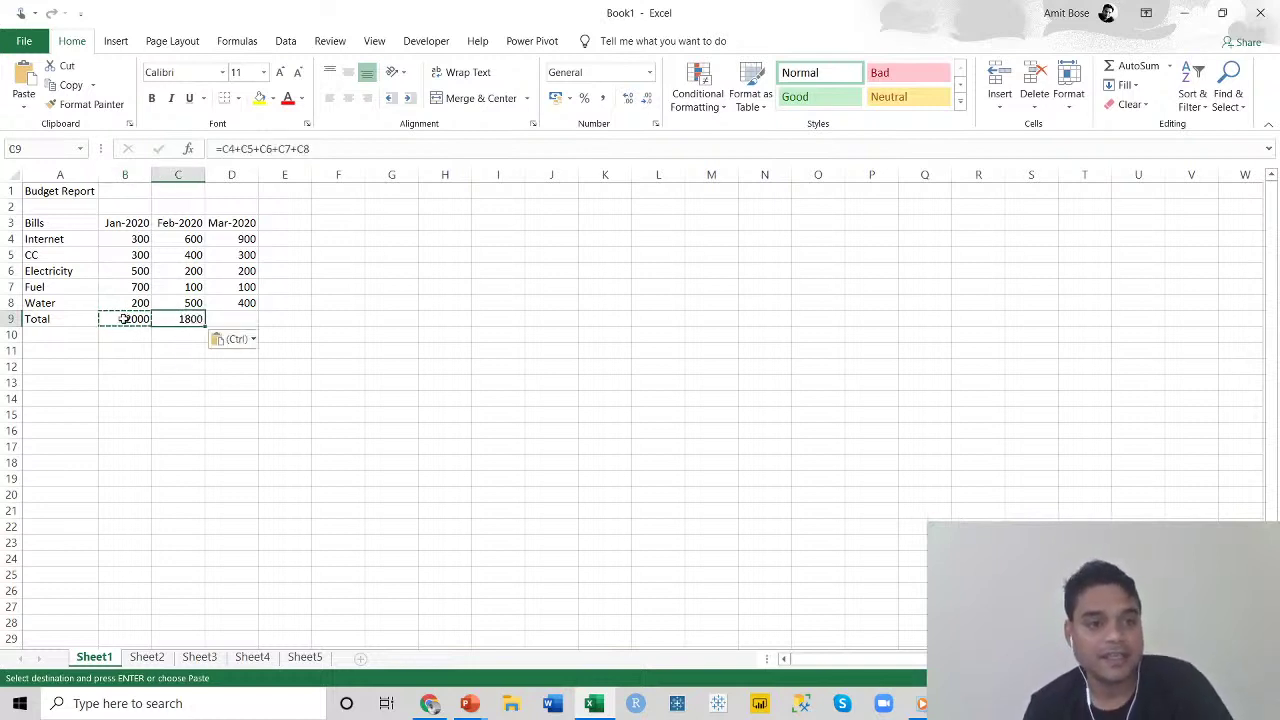
Compare the total formulas in B9 and C9 and the Internet bill cells B4 and C4 they start from.
click(159, 345)
click(131, 317)
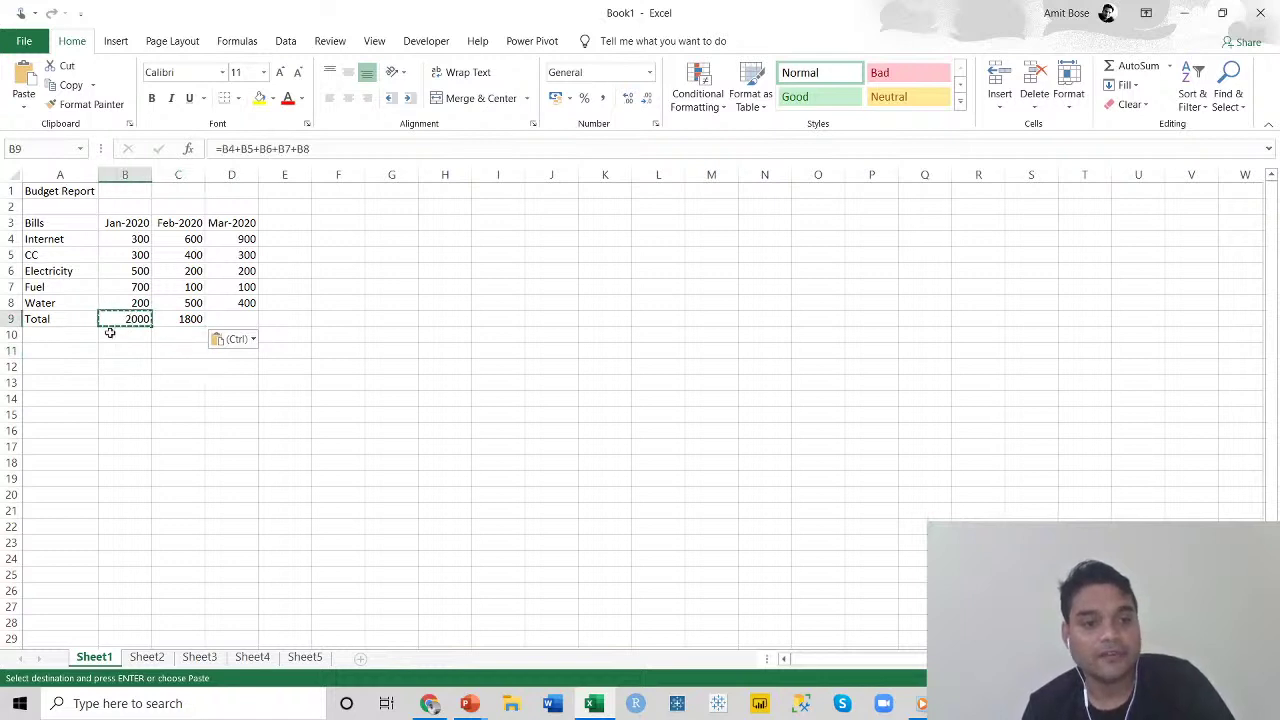
click(174, 320)
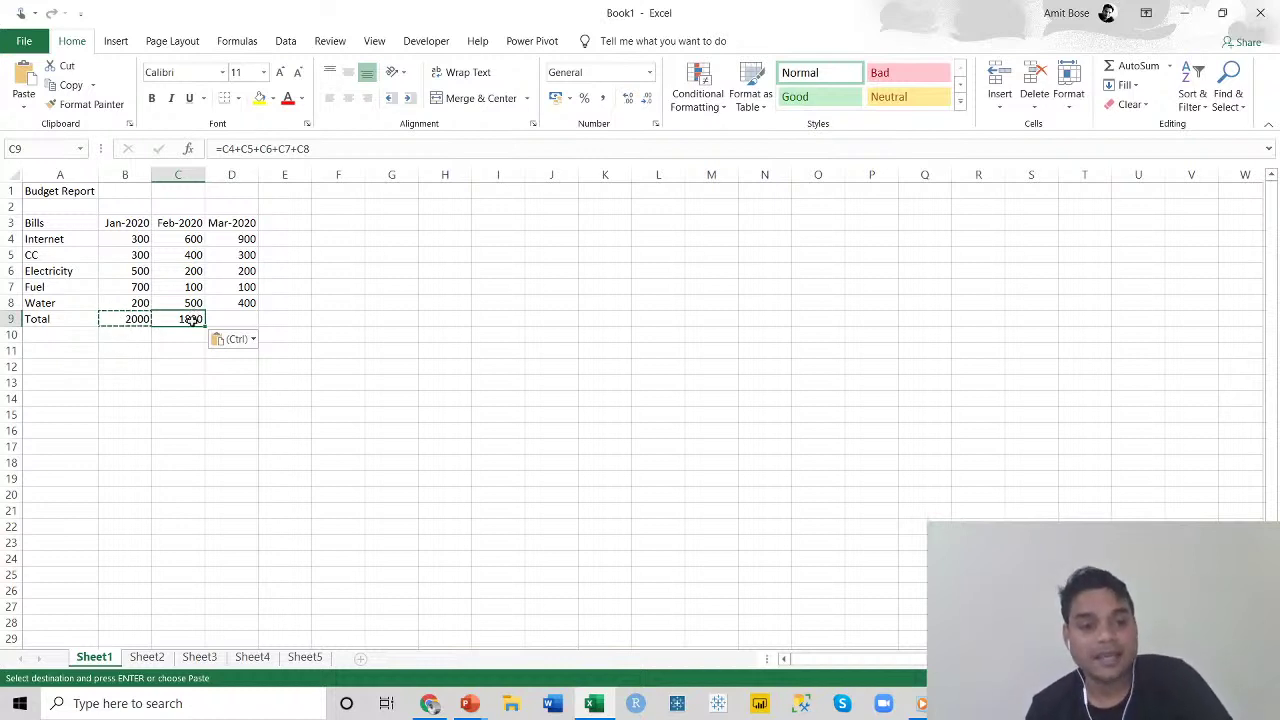
click(120, 237)
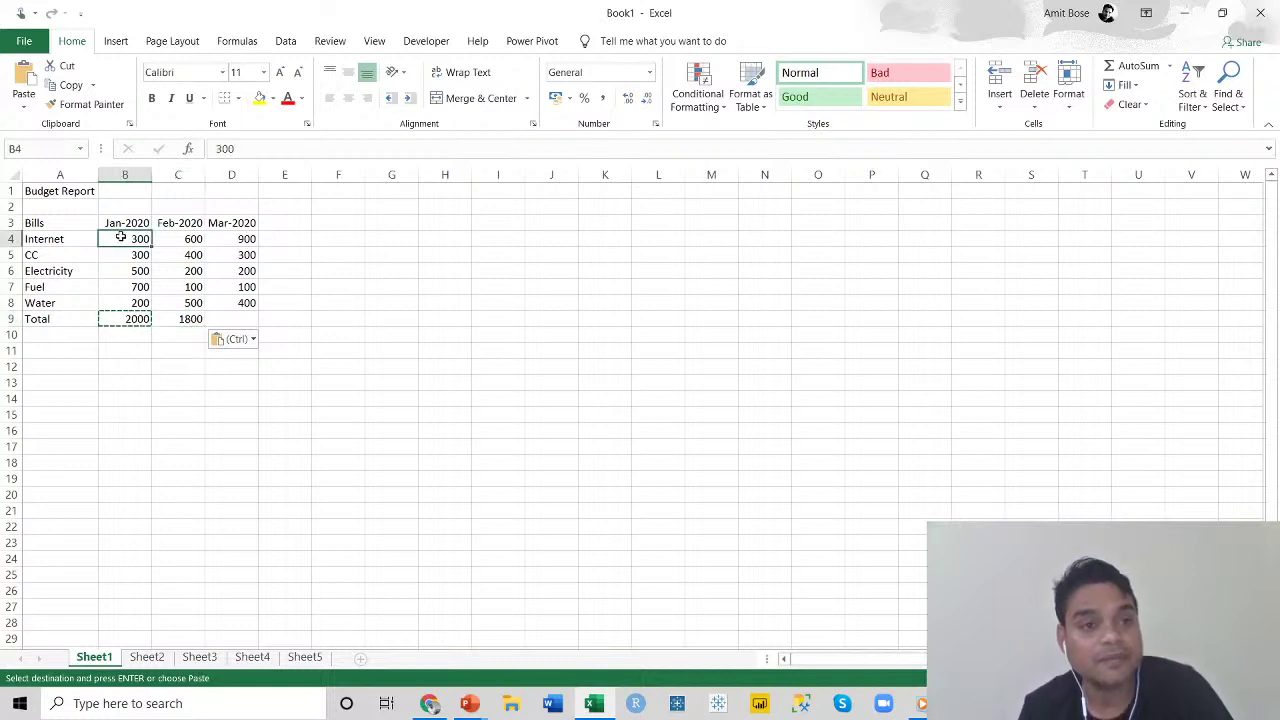
click(190, 238)
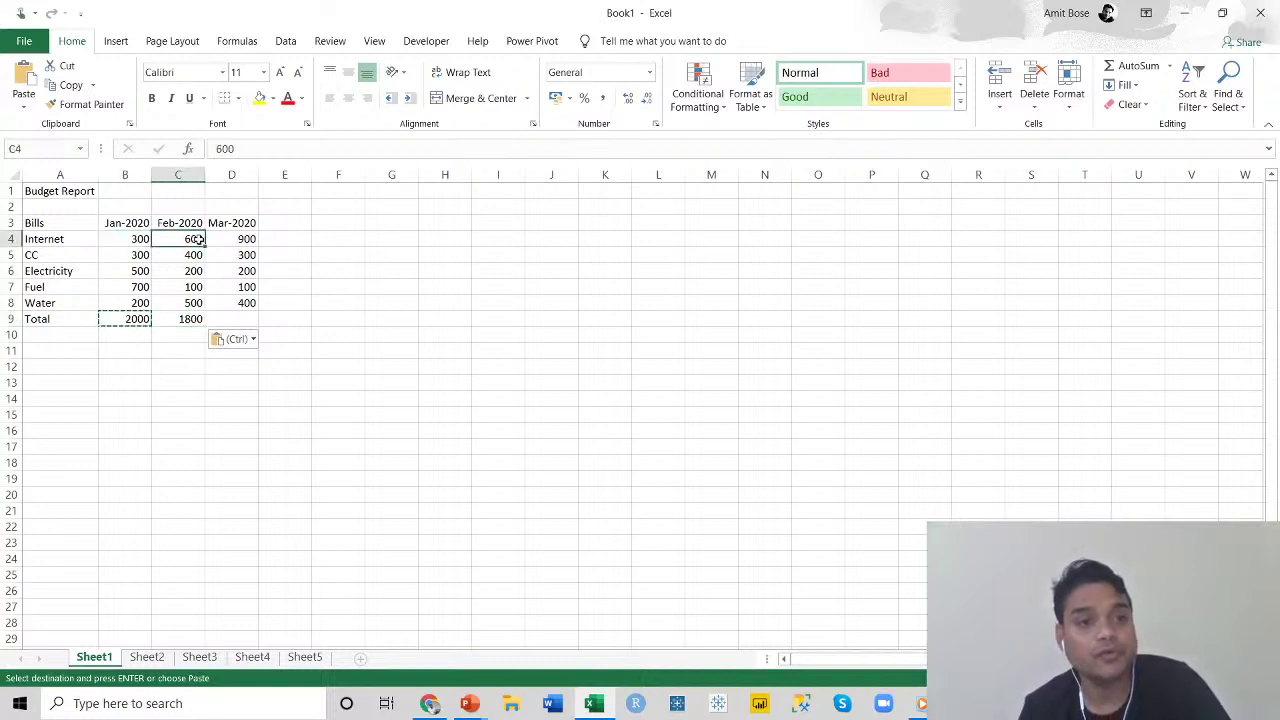
click(49, 147)
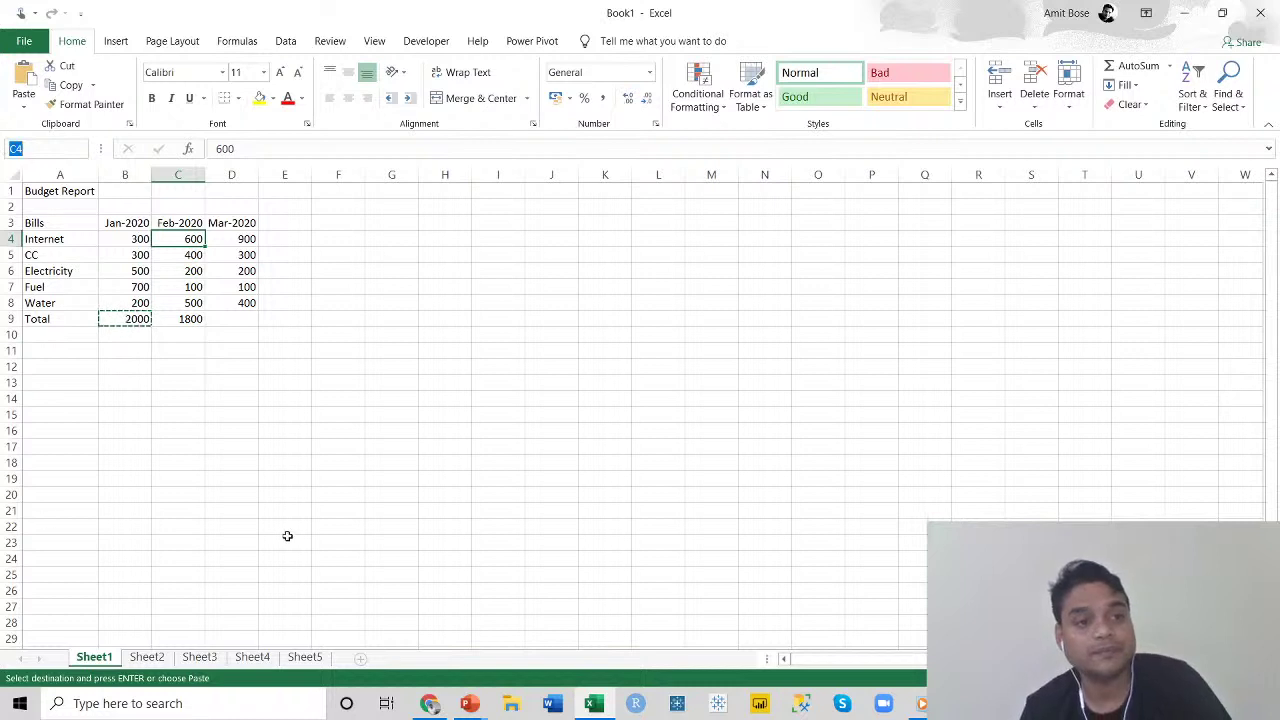
click(295, 463)
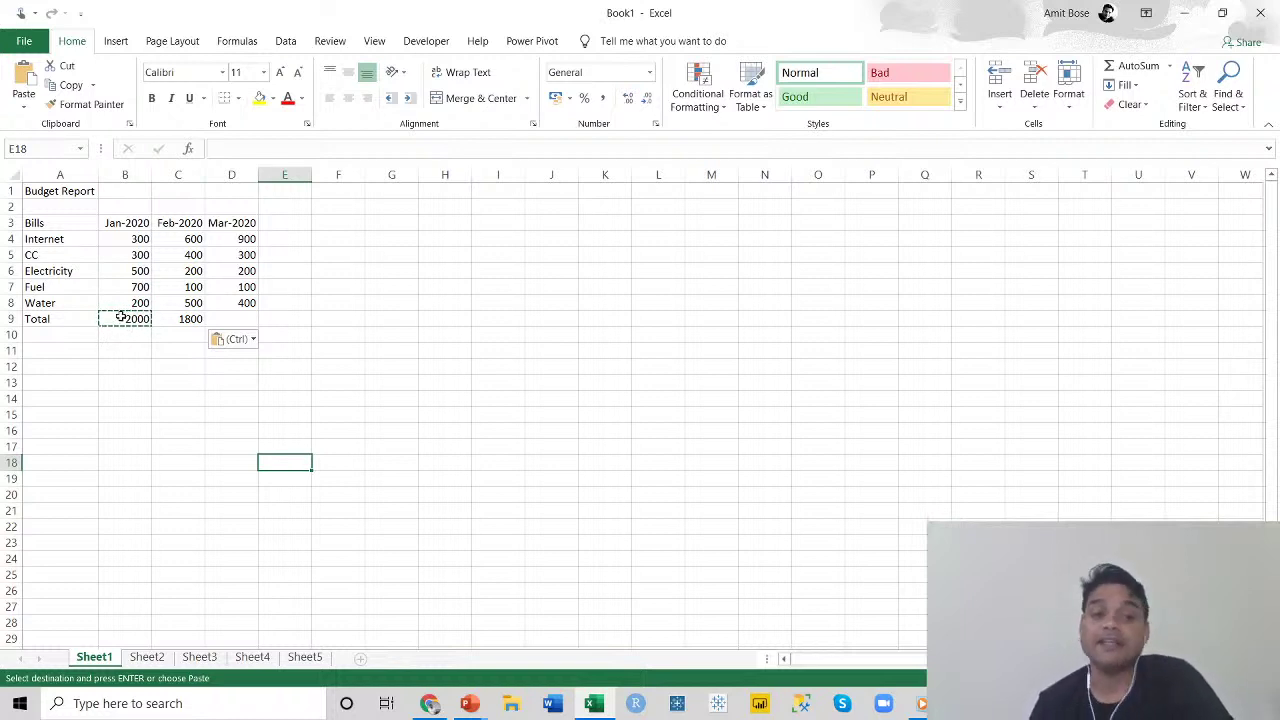
Examine the February total formula in C9 against the February bill amounts in C4:C8.
click(175, 318)
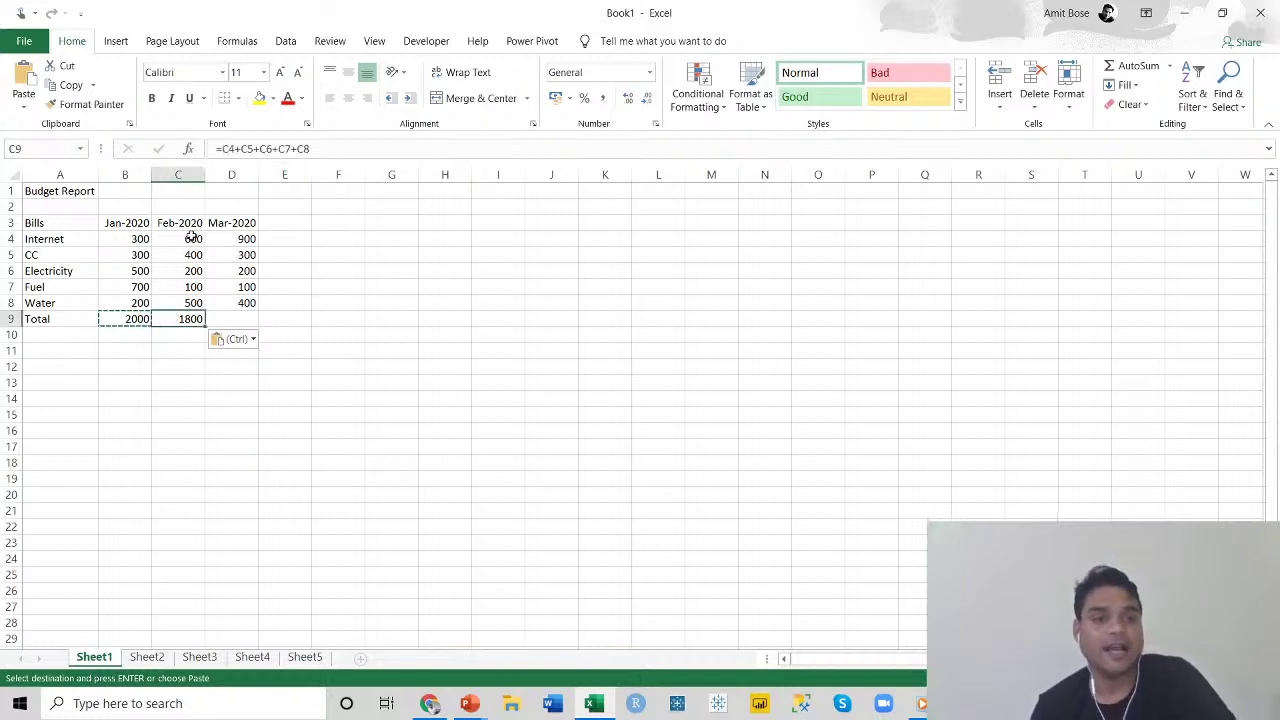
drag(191, 238, 191, 302)
click(190, 318)
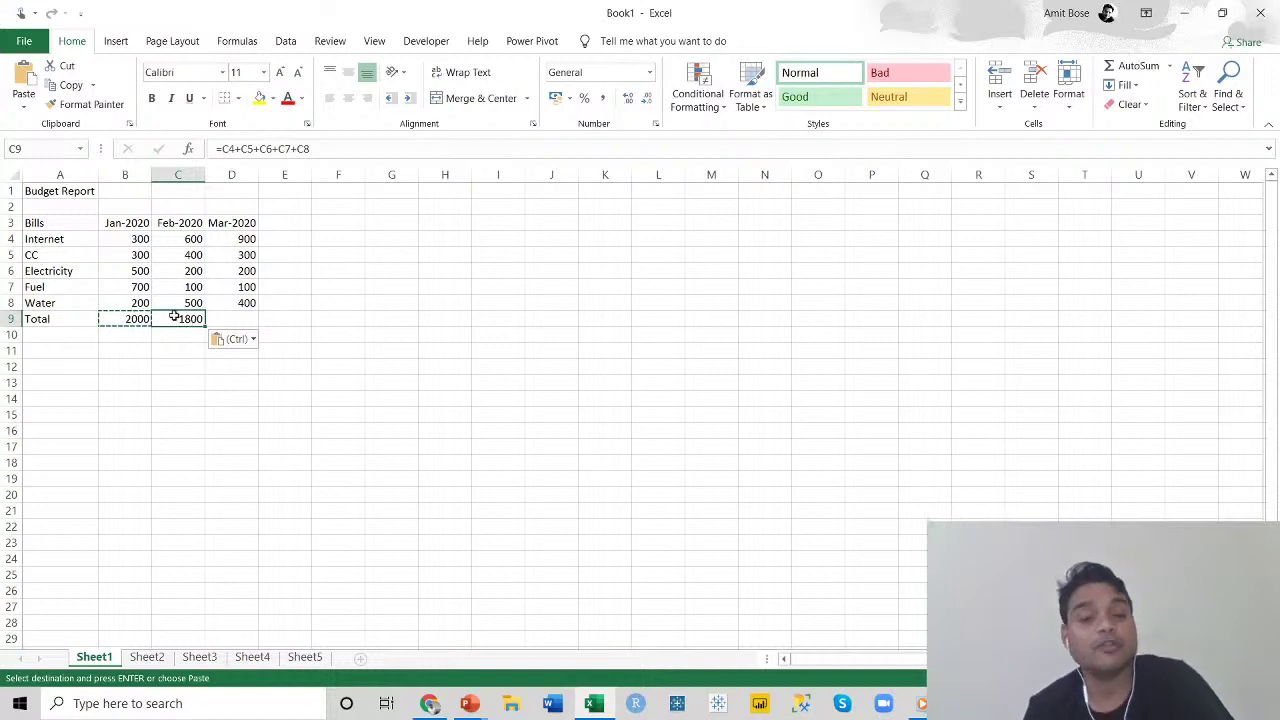
drag(188, 237, 183, 302)
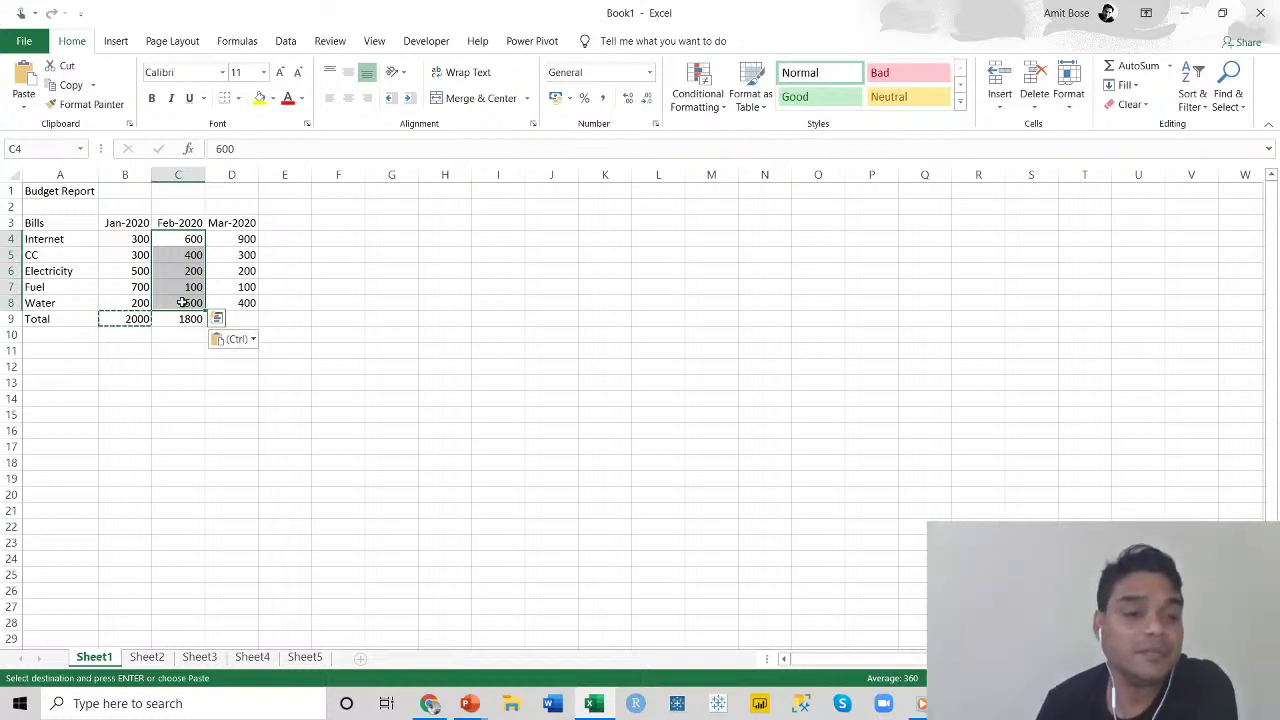
click(137, 239)
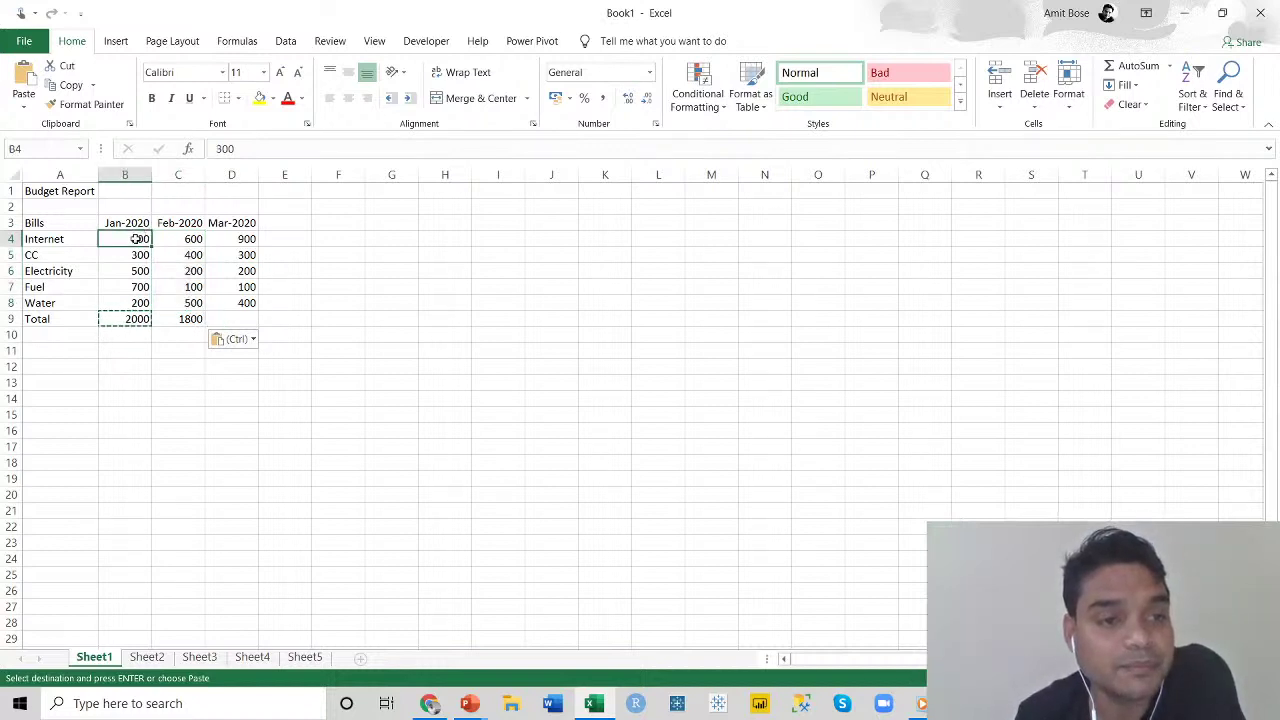
Copy the February total formula from C9 into D9 to total the March bills.
click(190, 317)
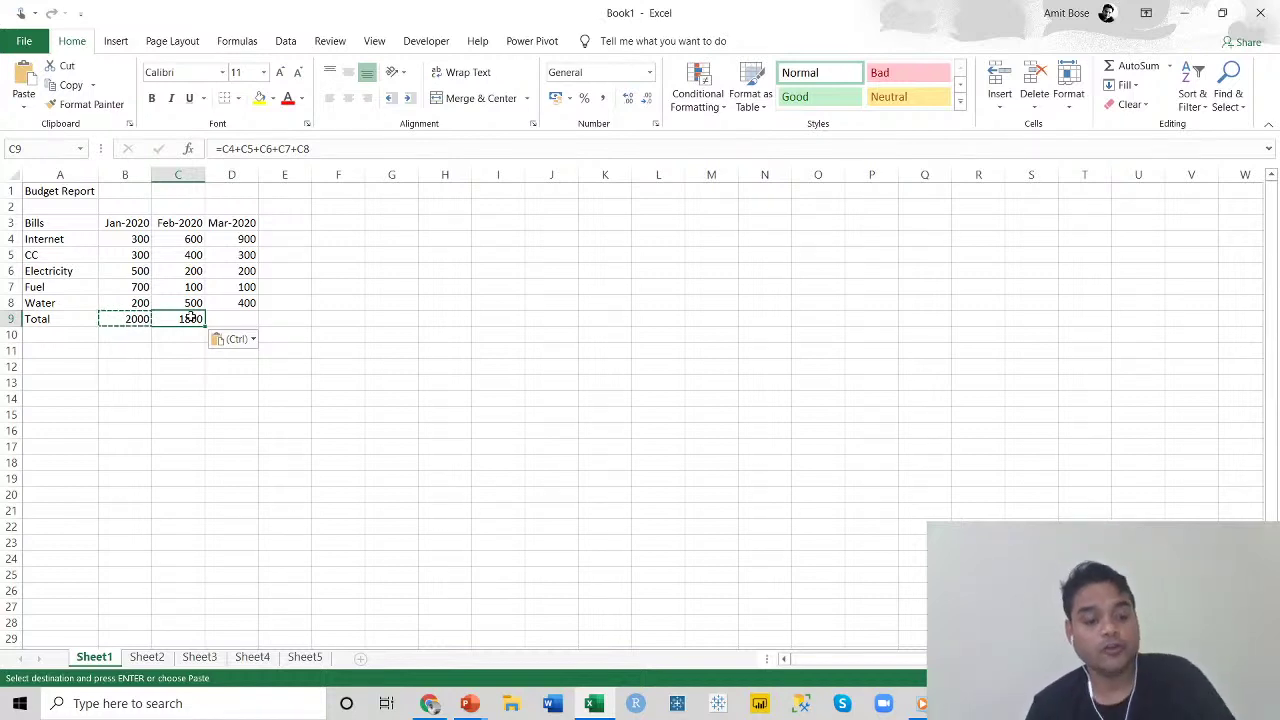
key(ctrl+c)
click(230, 316)
key(ctrl+v)
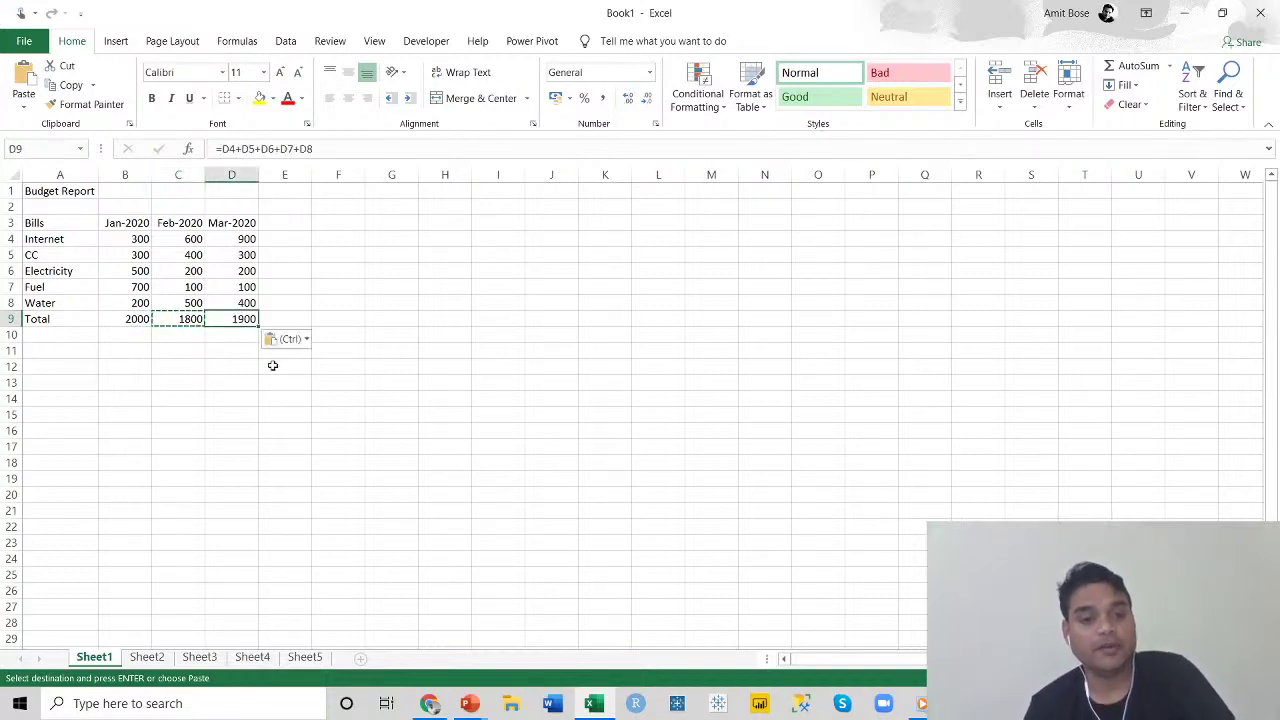
click(272, 365)
Add the column header Total in E3, beside the Mar-2020 header.
click(278, 223)
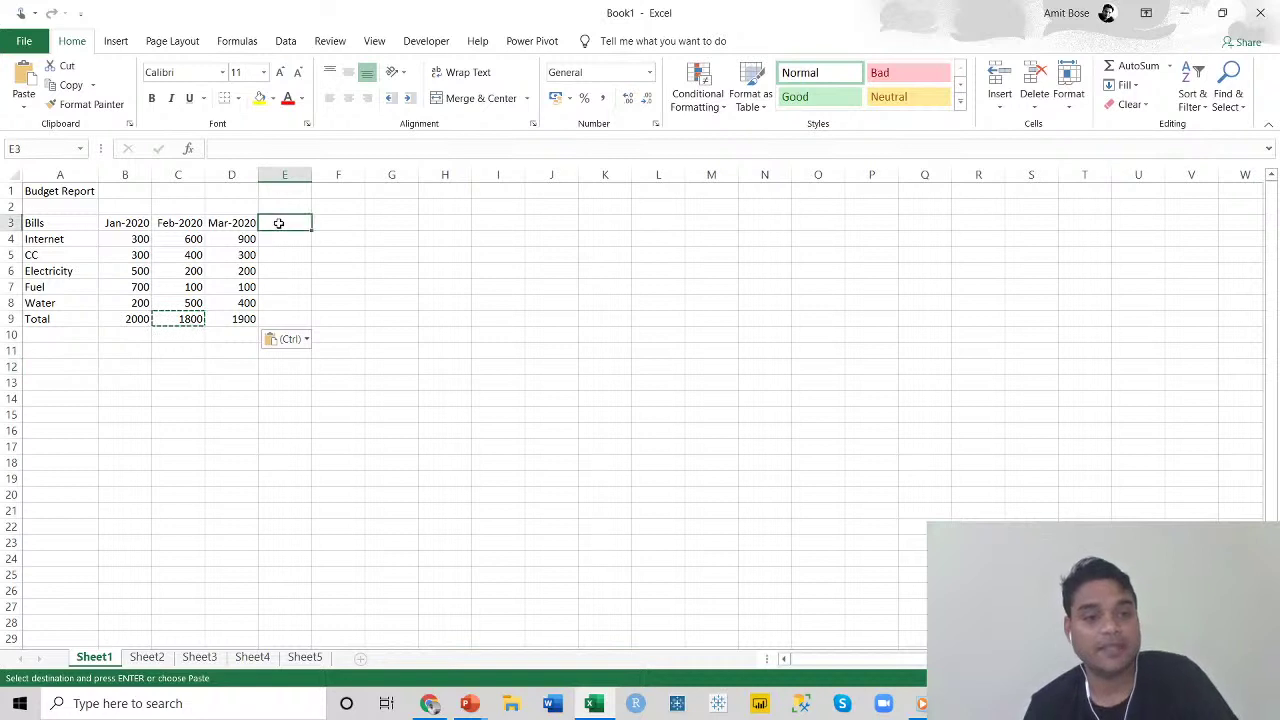
text(Tota)
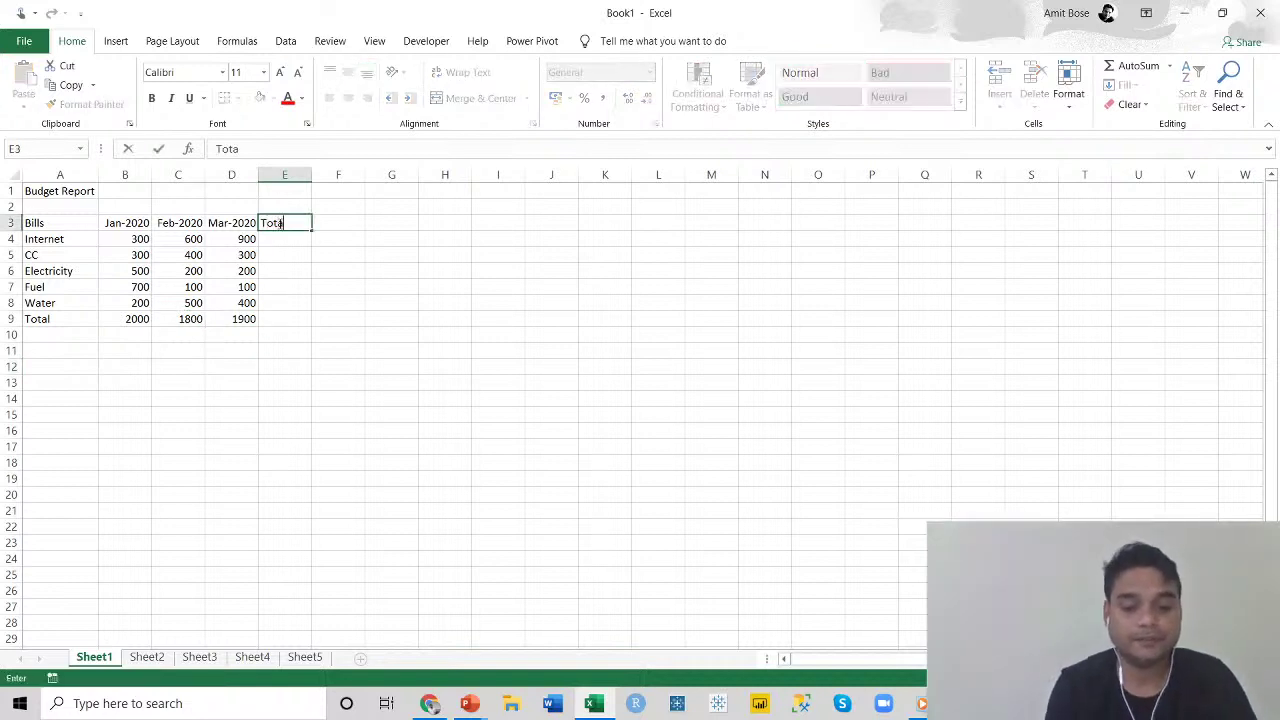
text(l)
key(Return)
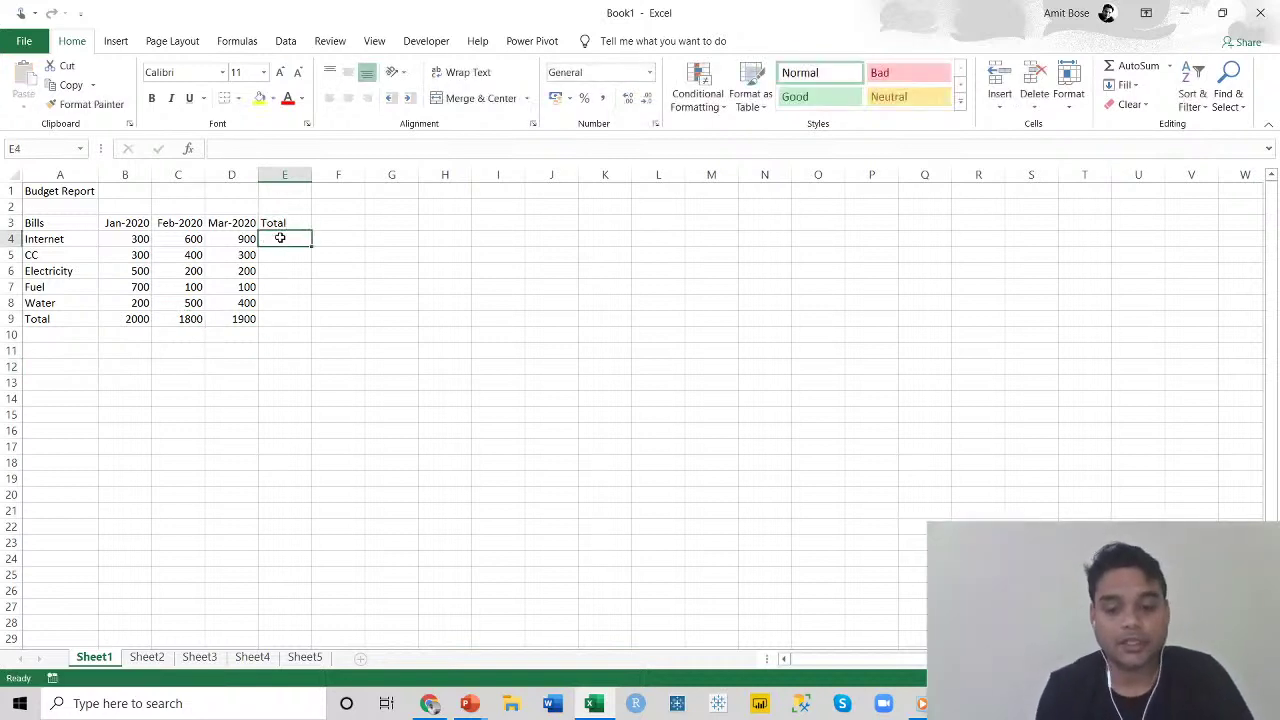
Total the Internet bills across the three months in E4 with the formula =B4+C4+D4.
text(=)
click(137, 240)
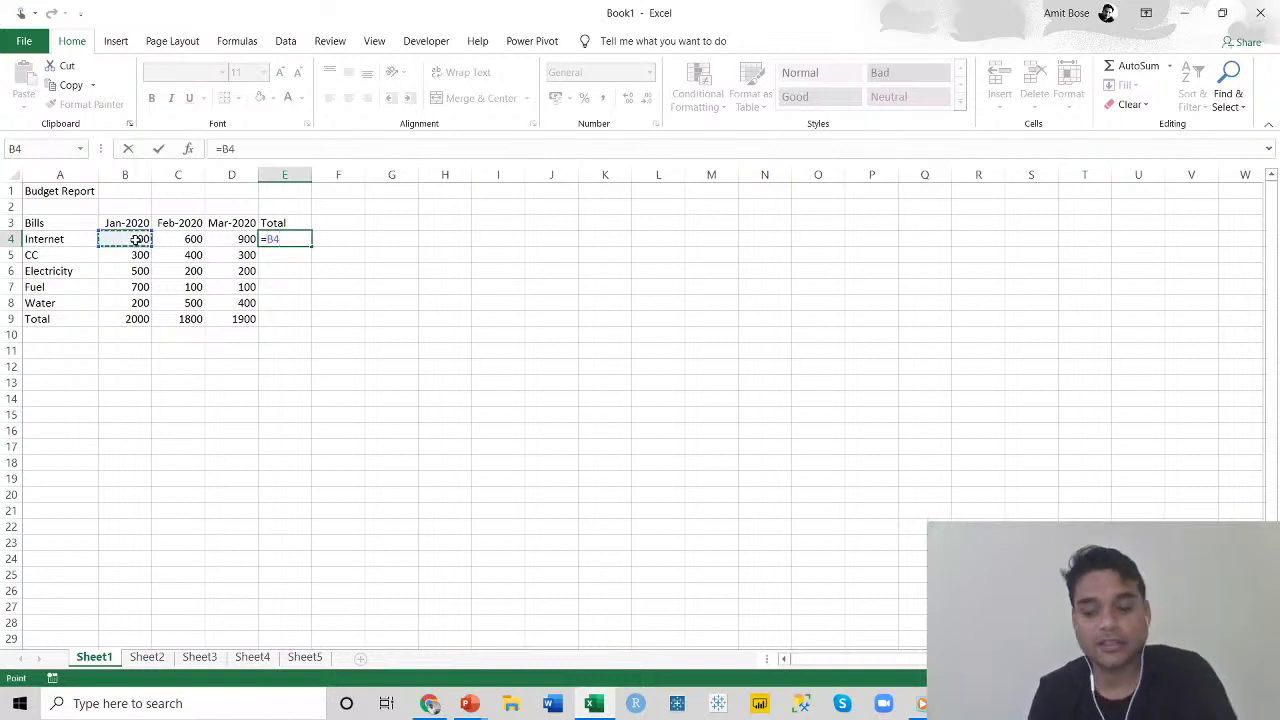
text(+)
click(174, 240)
text(+)
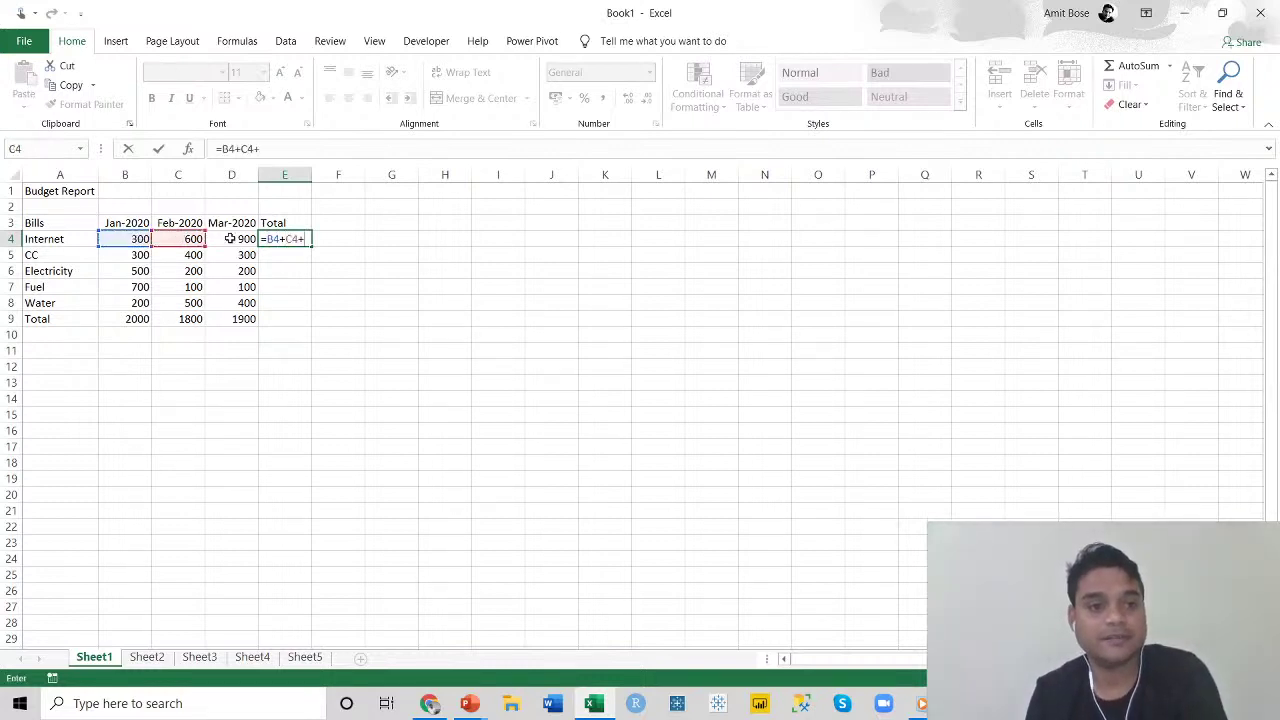
click(229, 239)
text(+)
key(BackSpace)
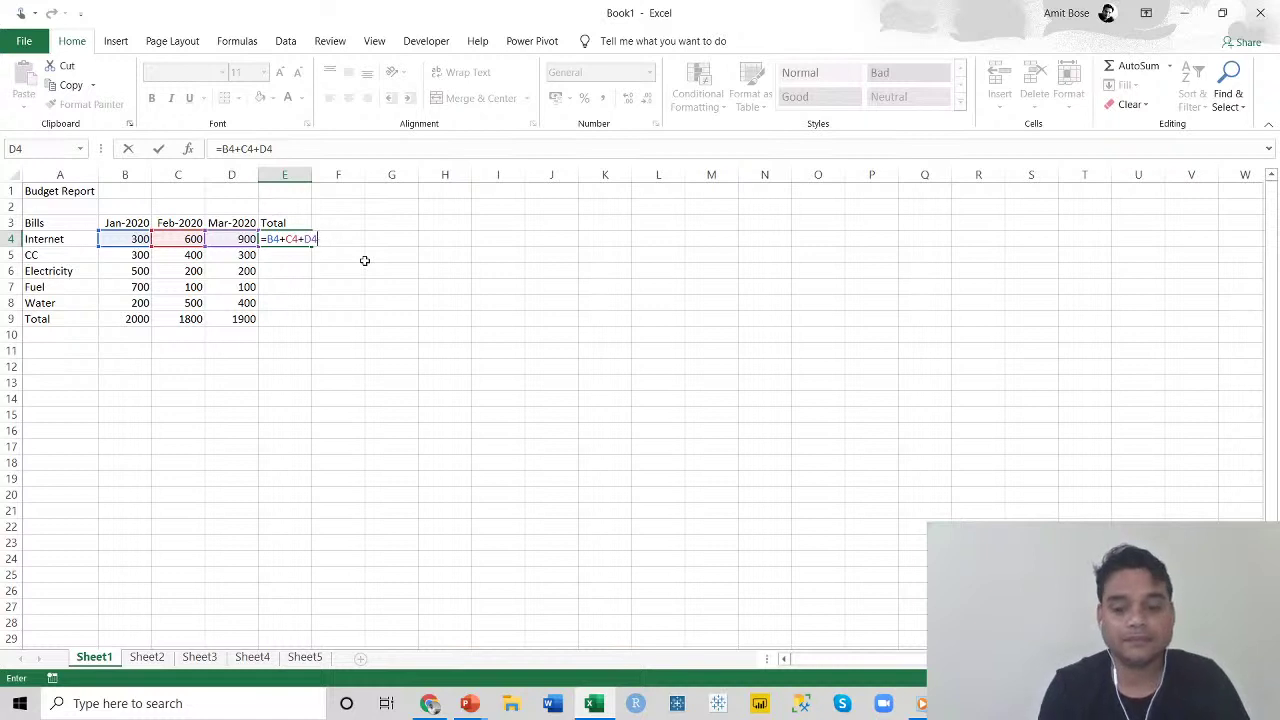
key(Return)
Fill the Internet total formula from E4 down to E8 for the remaining bills.
click(296, 238)
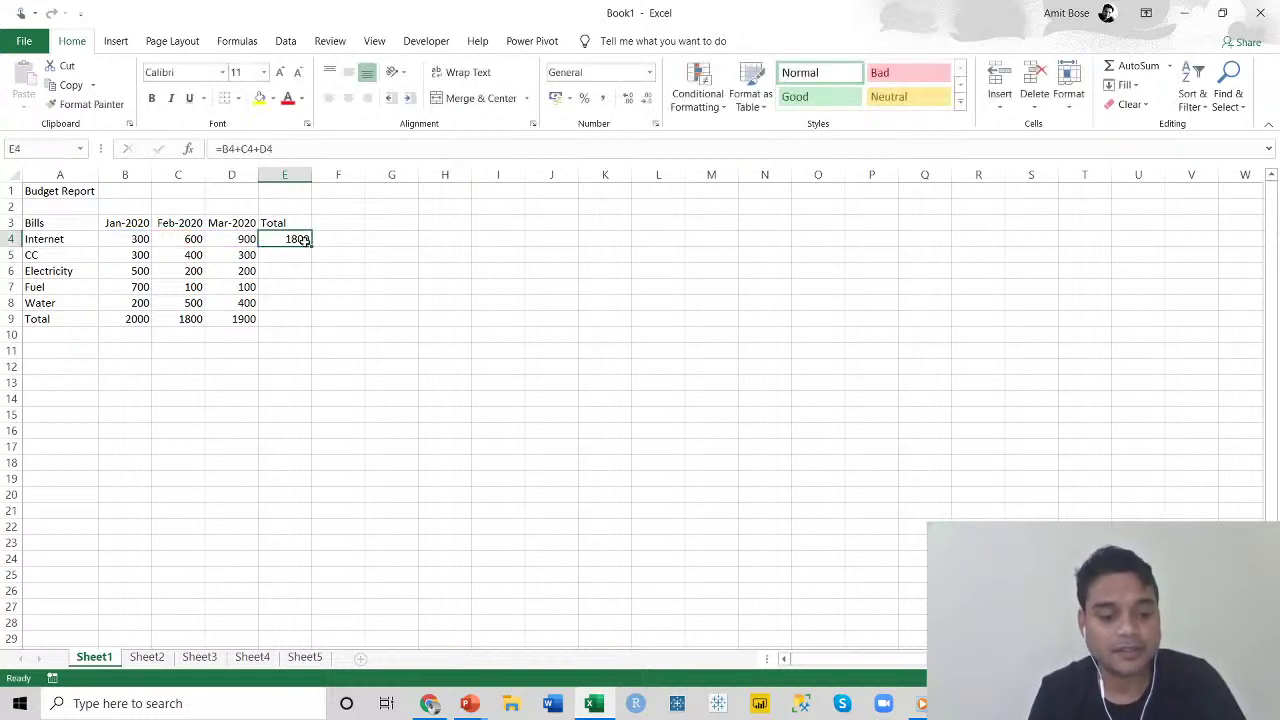
drag(311, 246, 309, 308)
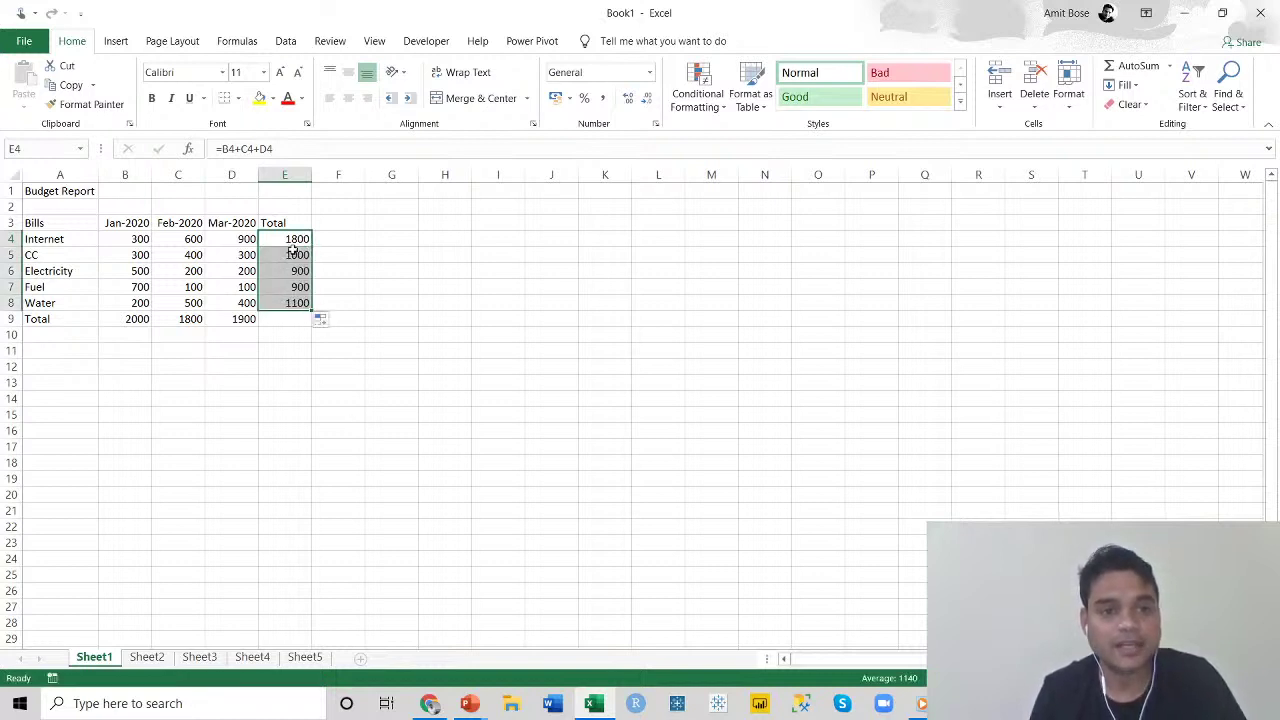
click(150, 302)
Check the row references in each bill's total formula in E4:E8.
click(297, 256)
click(298, 271)
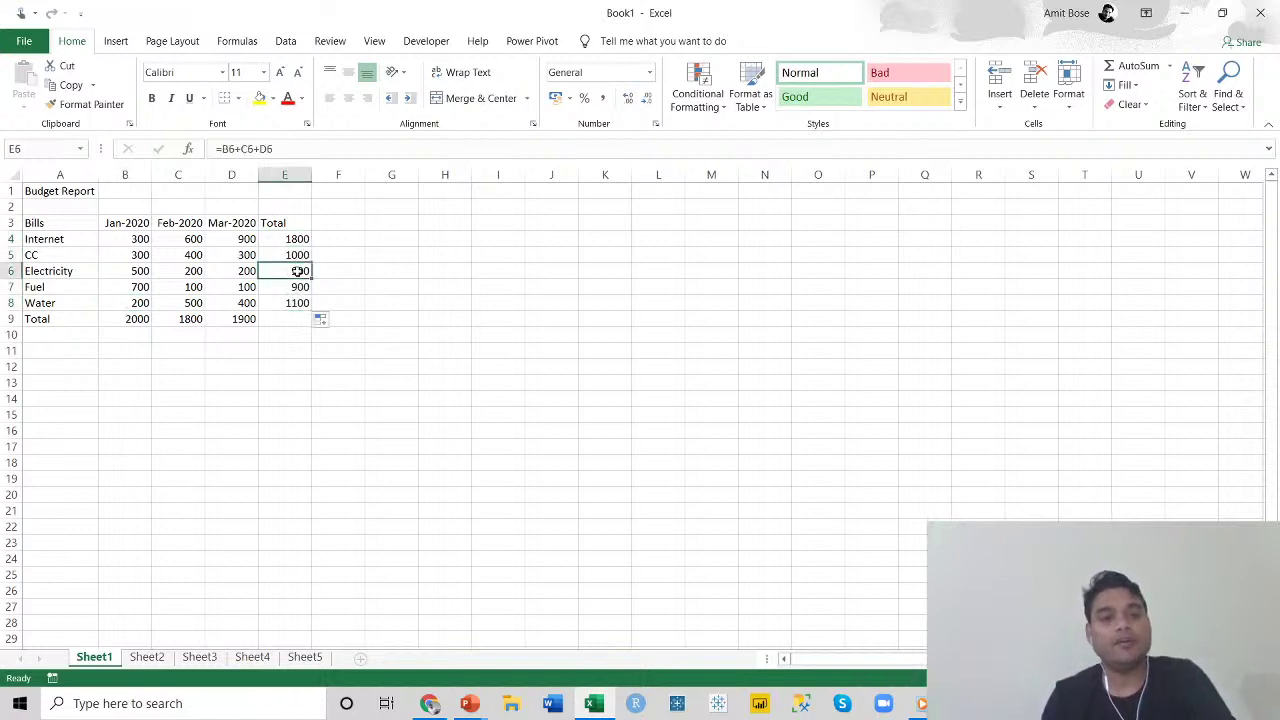
click(299, 287)
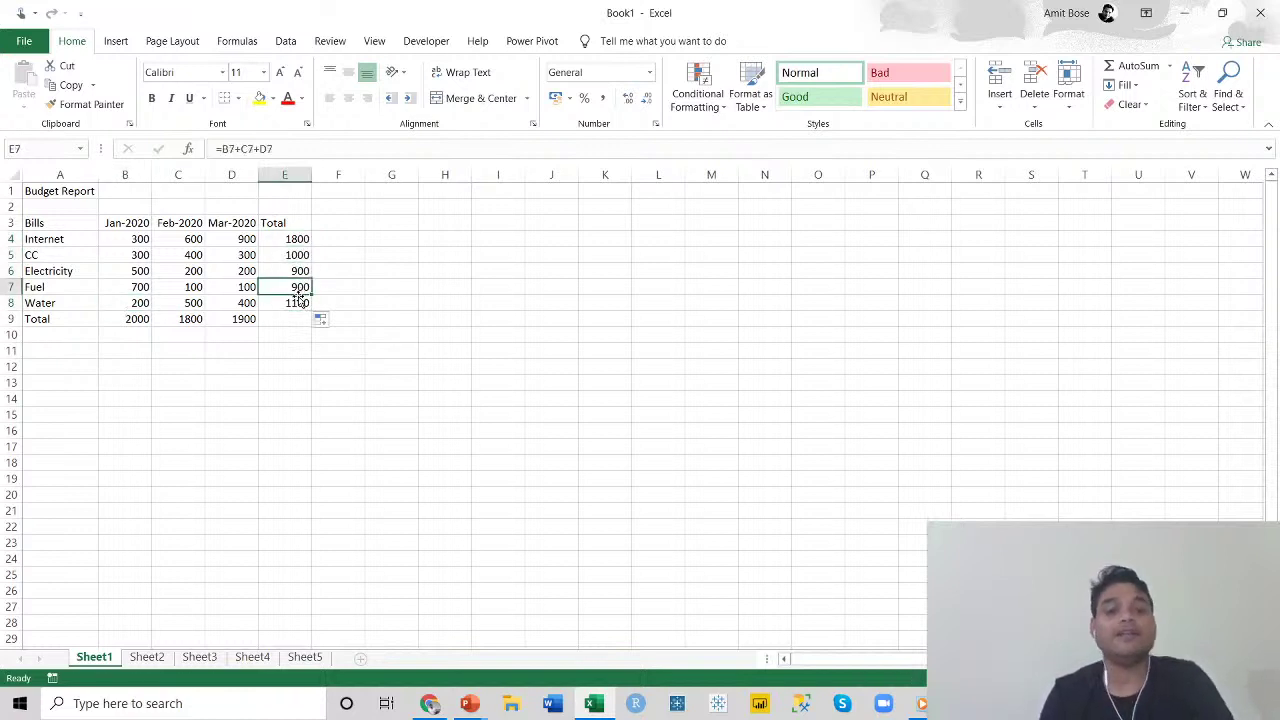
click(298, 302)
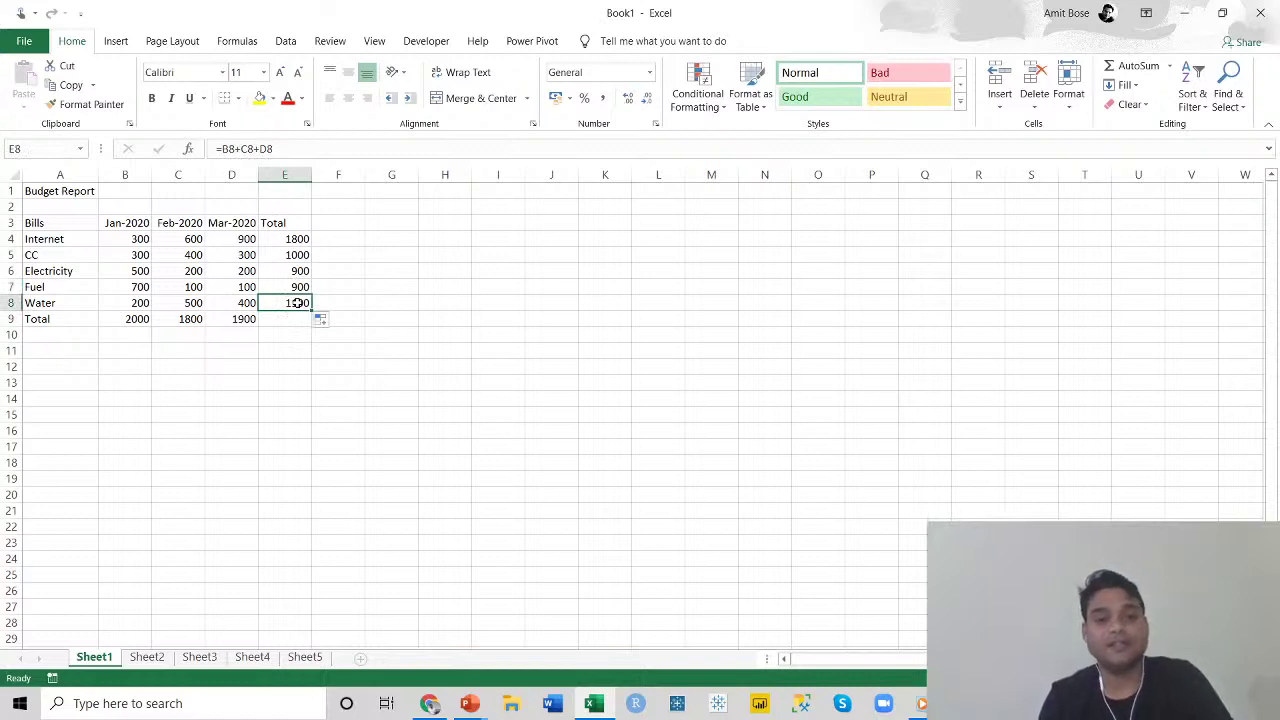
click(297, 240)
click(297, 256)
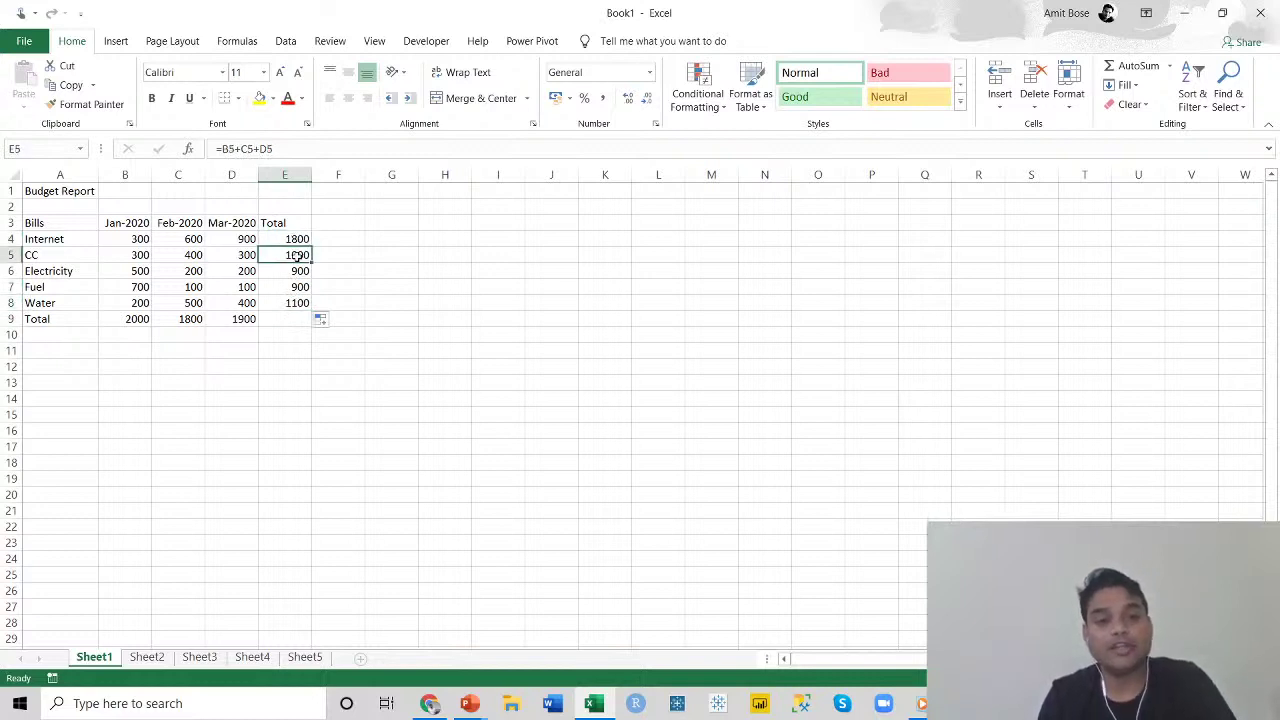
click(299, 272)
click(299, 287)
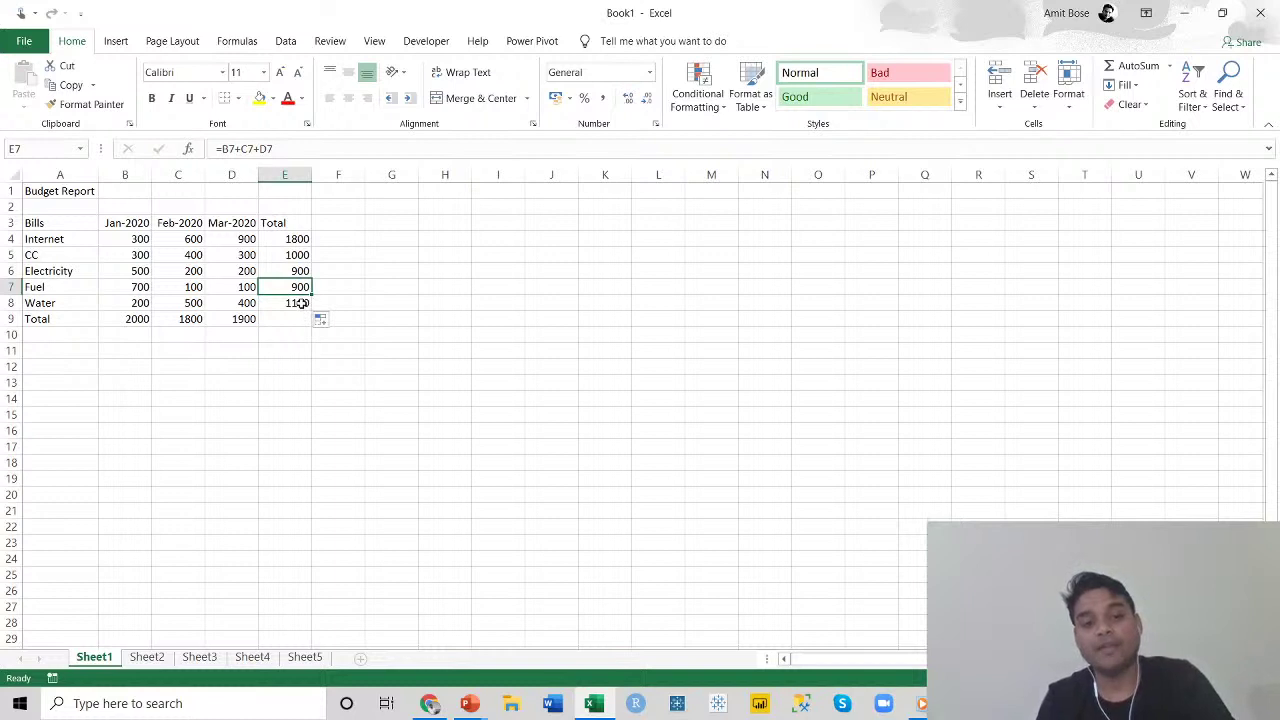
click(300, 302)
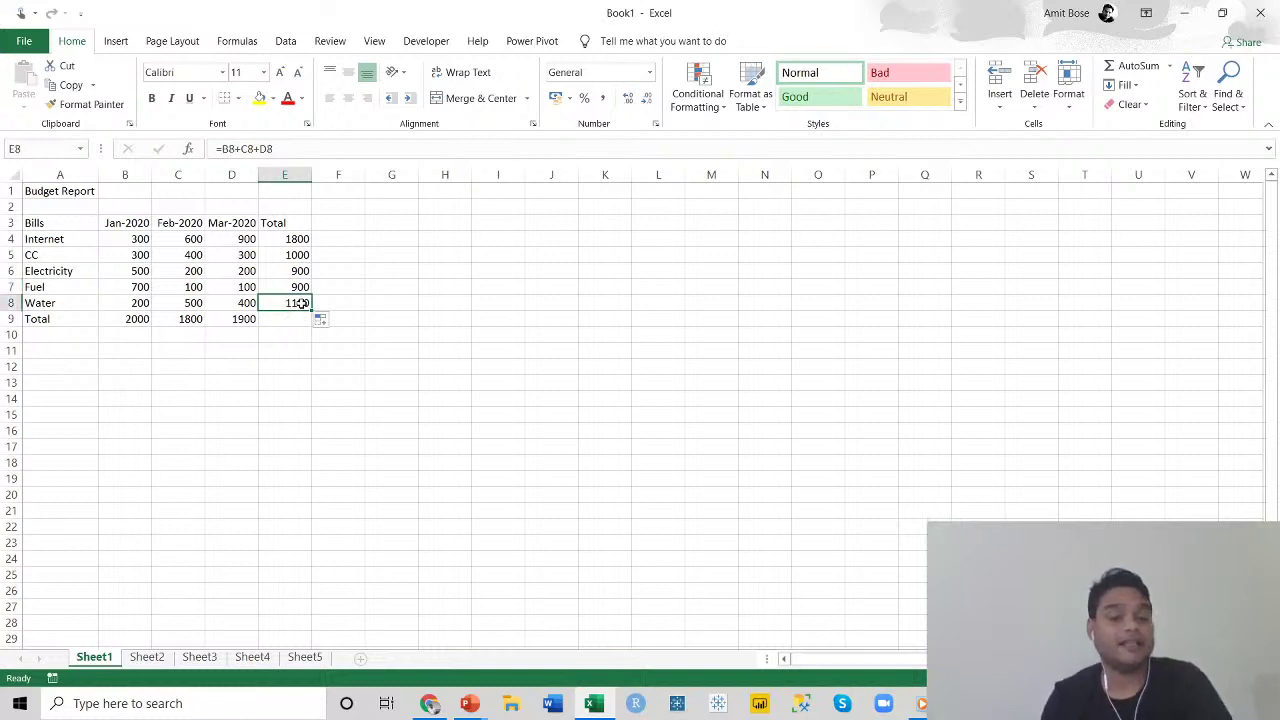
drag(292, 254, 300, 304)
click(296, 338)
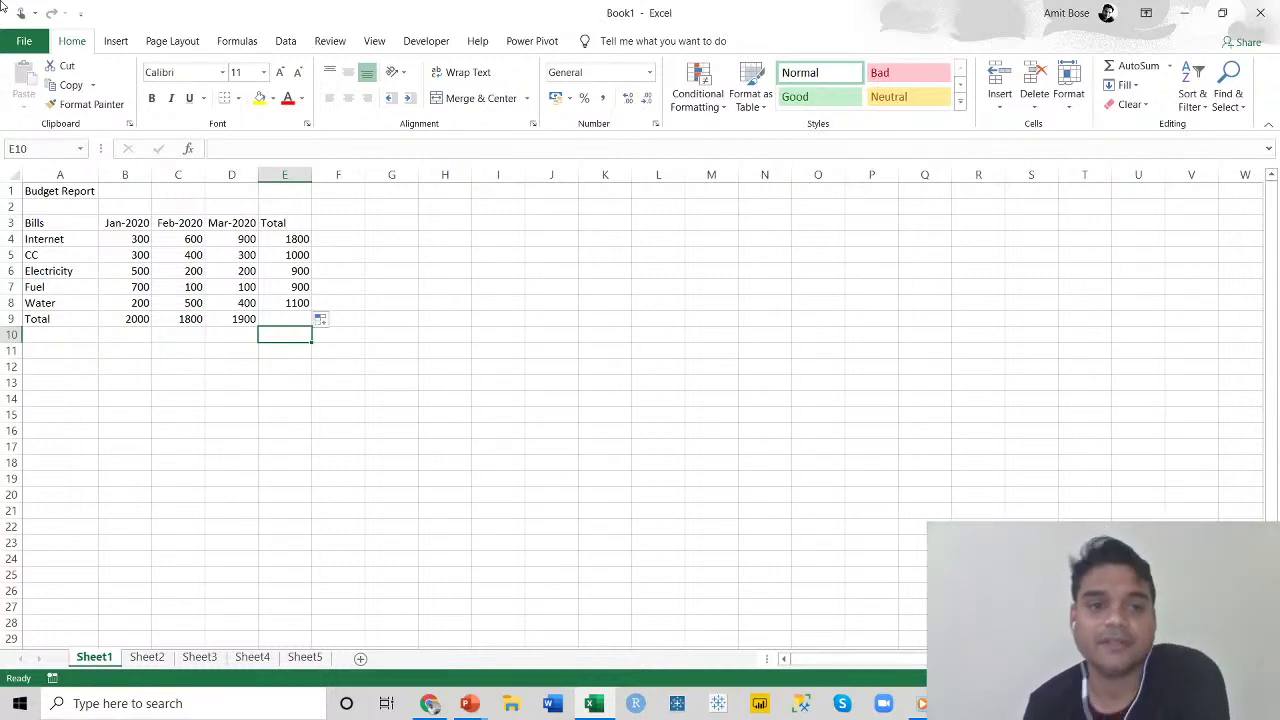
Enter the column header Percentage in F3, beside the Total header.
click(351, 222)
text(Per)
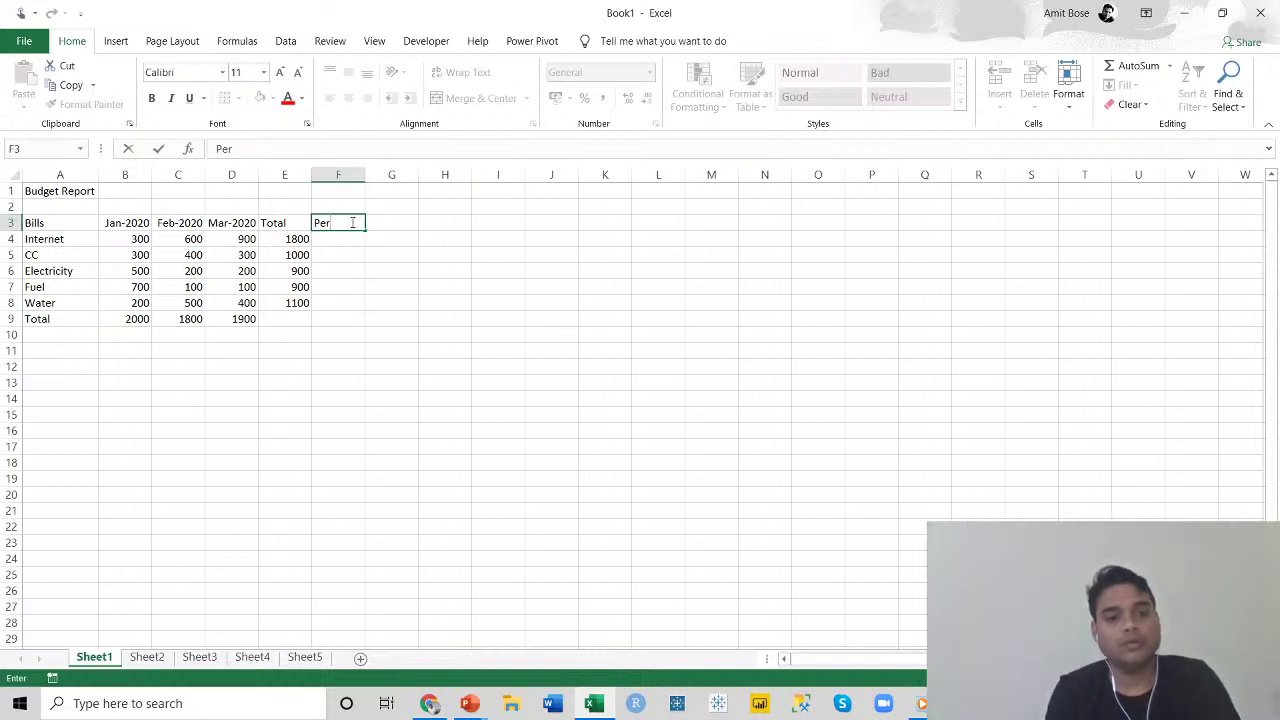
text(centage)
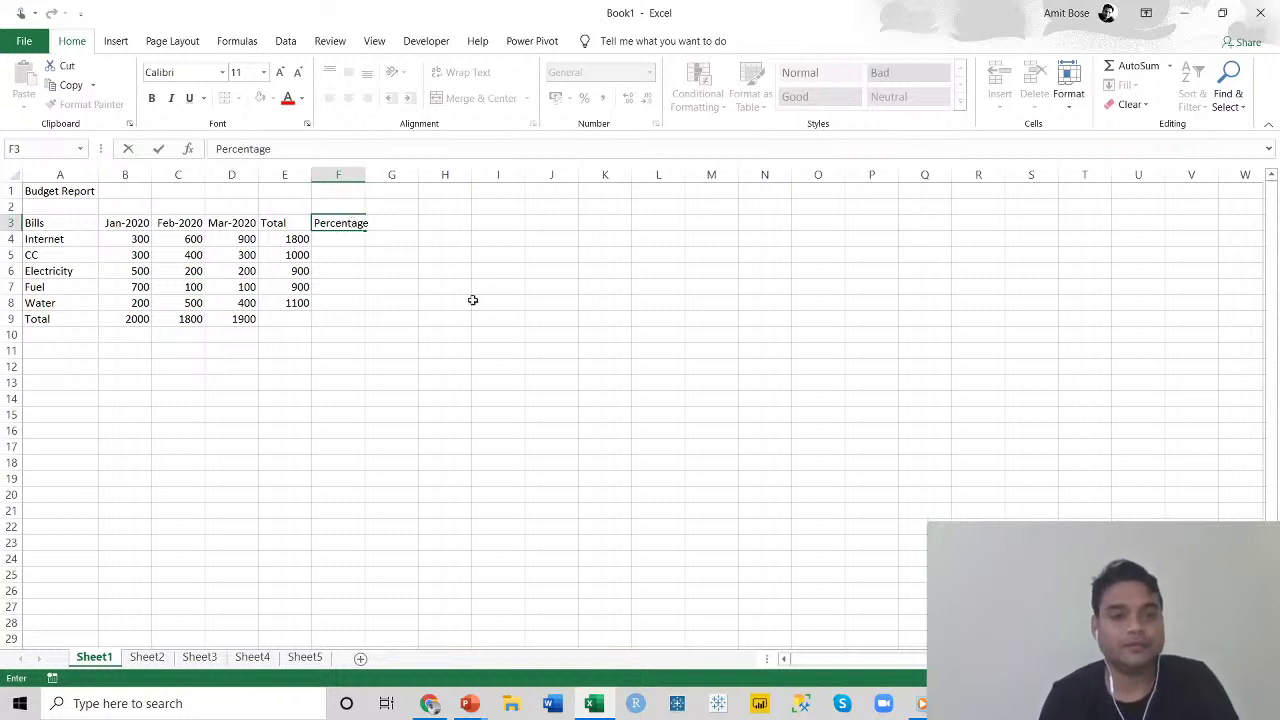
click(428, 286)
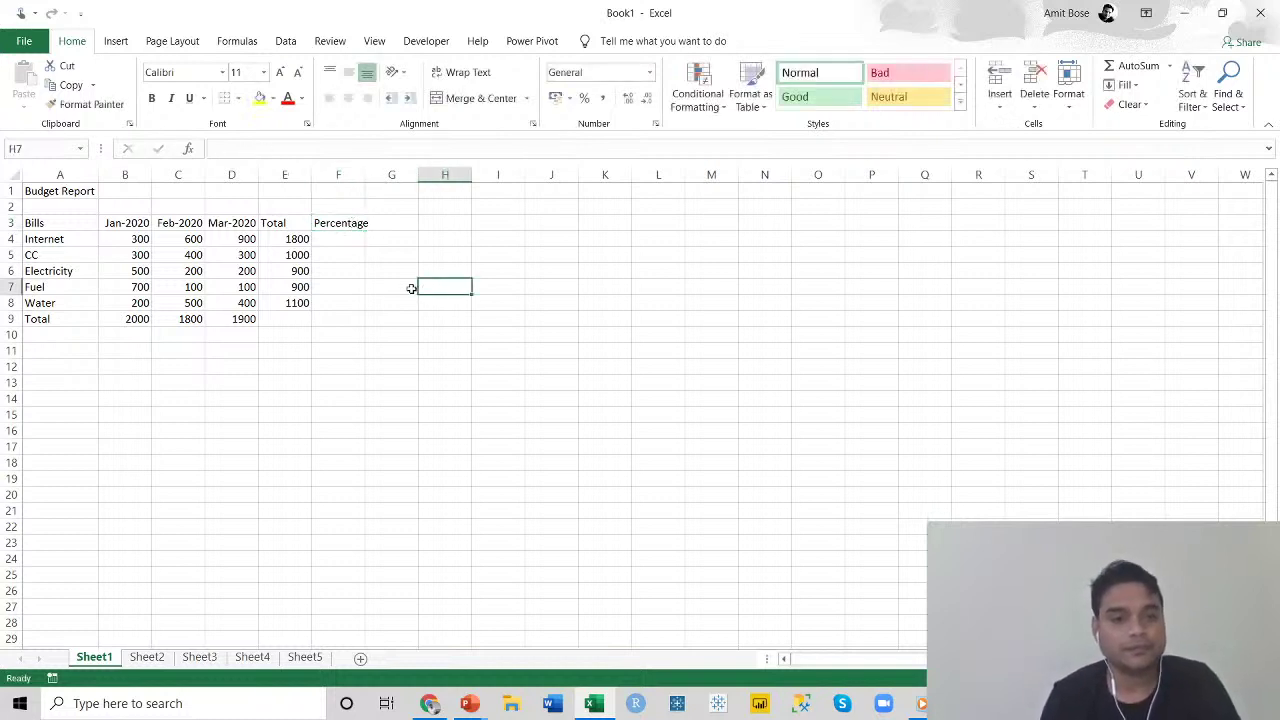
click(284, 321)
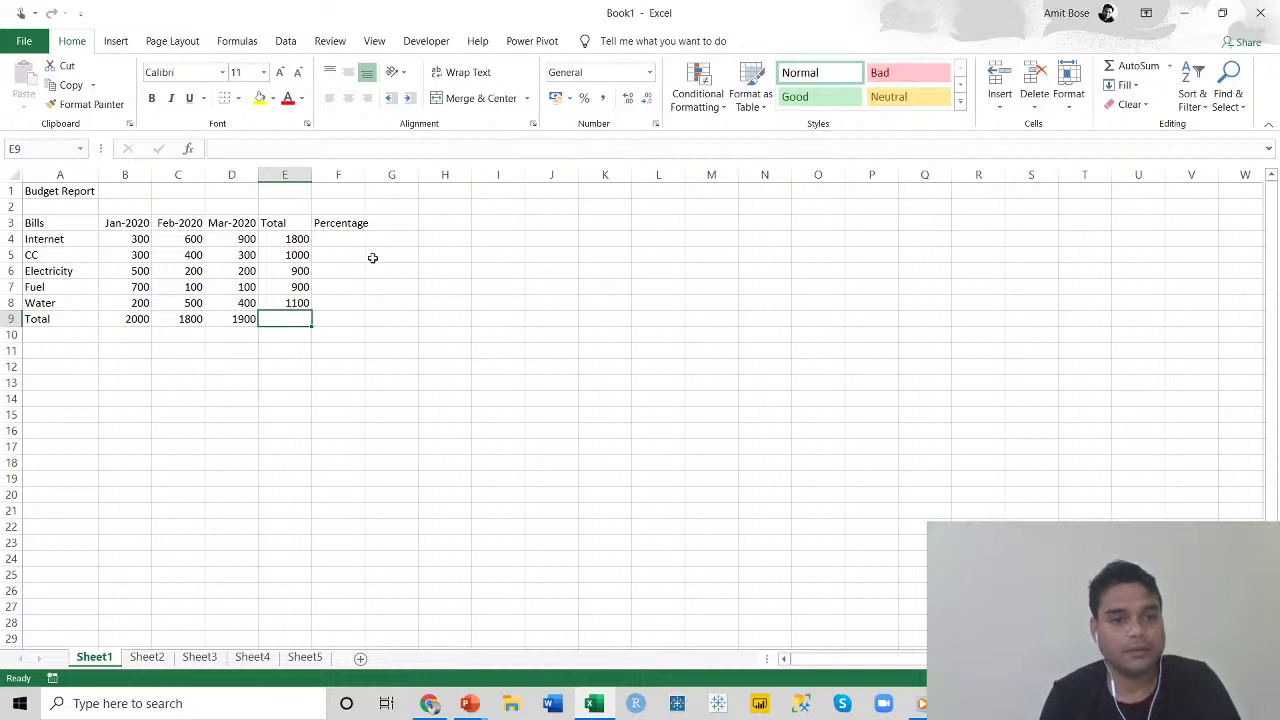
Set the column header in F3 to %.
click(325, 224)
text(%)
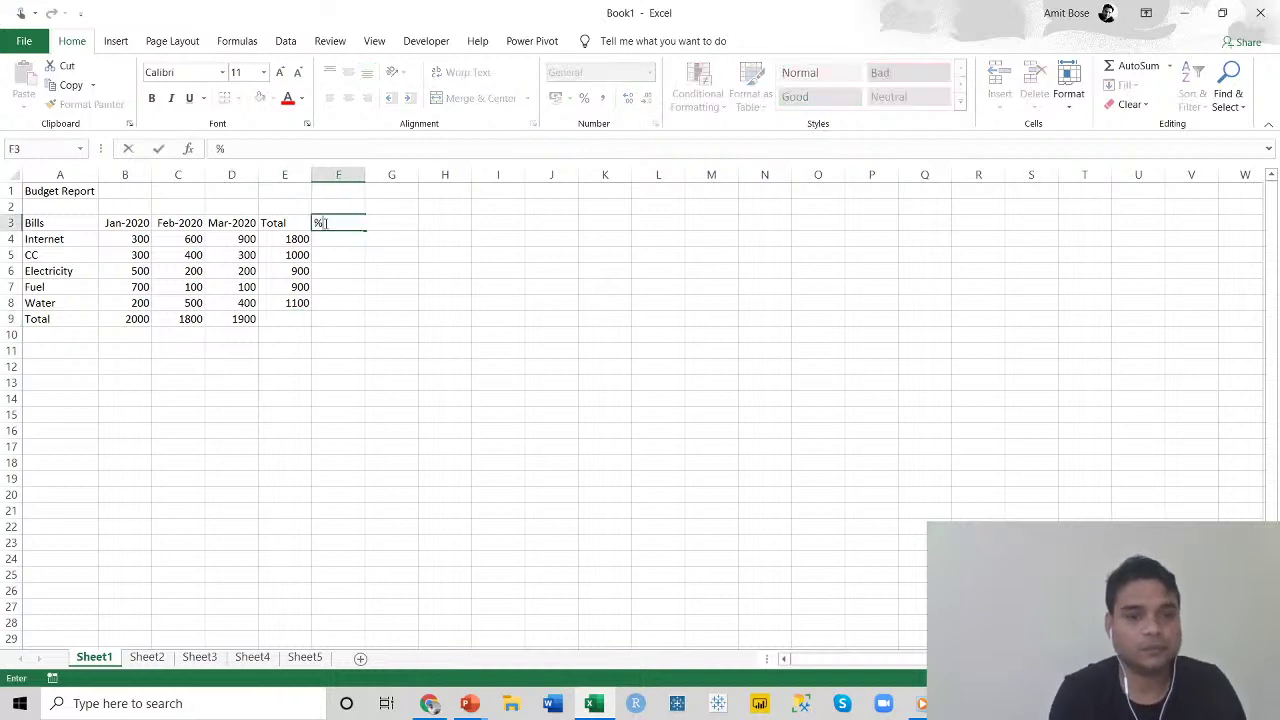
click(390, 302)
click(327, 216)
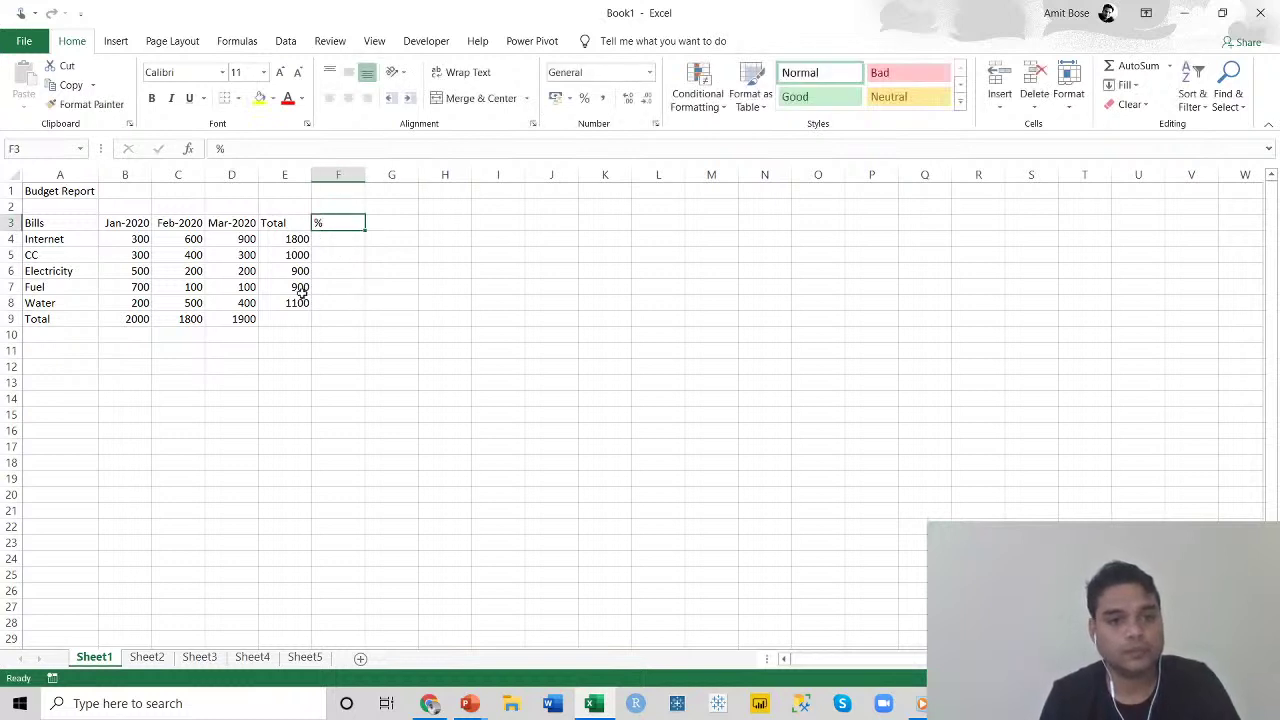
Enter the grand total formula =E4+E5+E6+E7+E8 in E9 to add up all the bill totals.
click(299, 314)
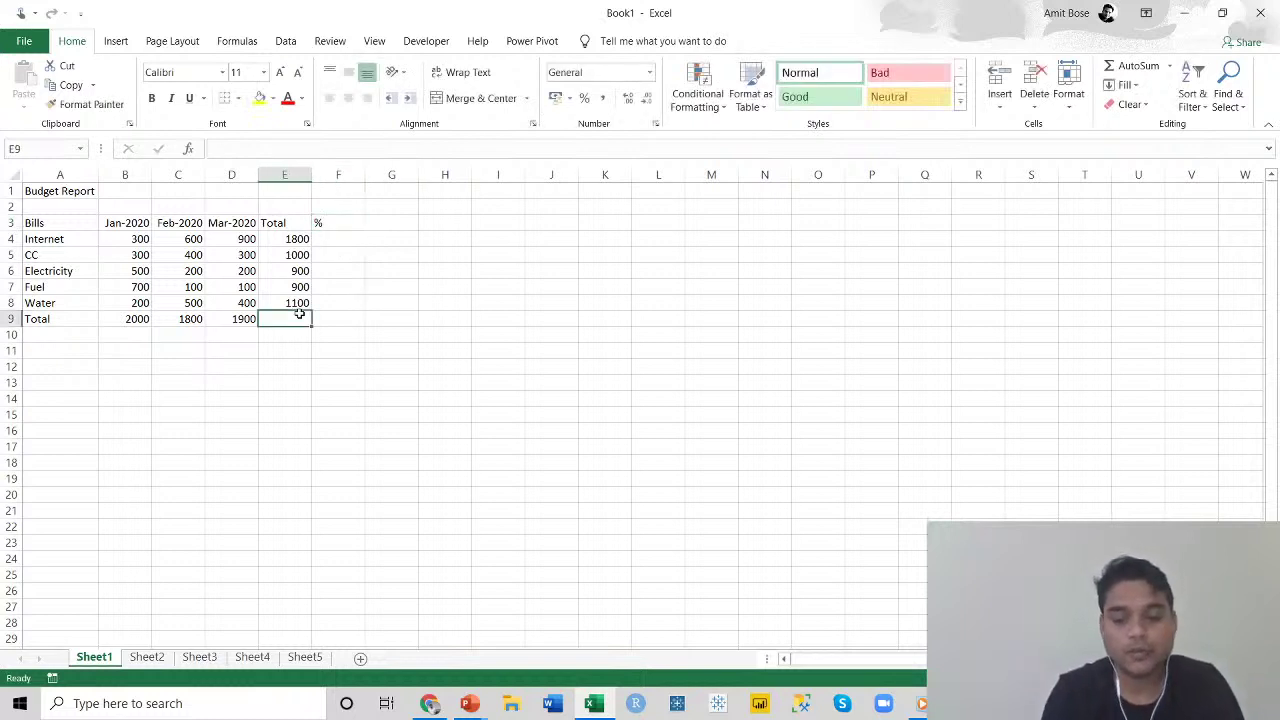
text(=)
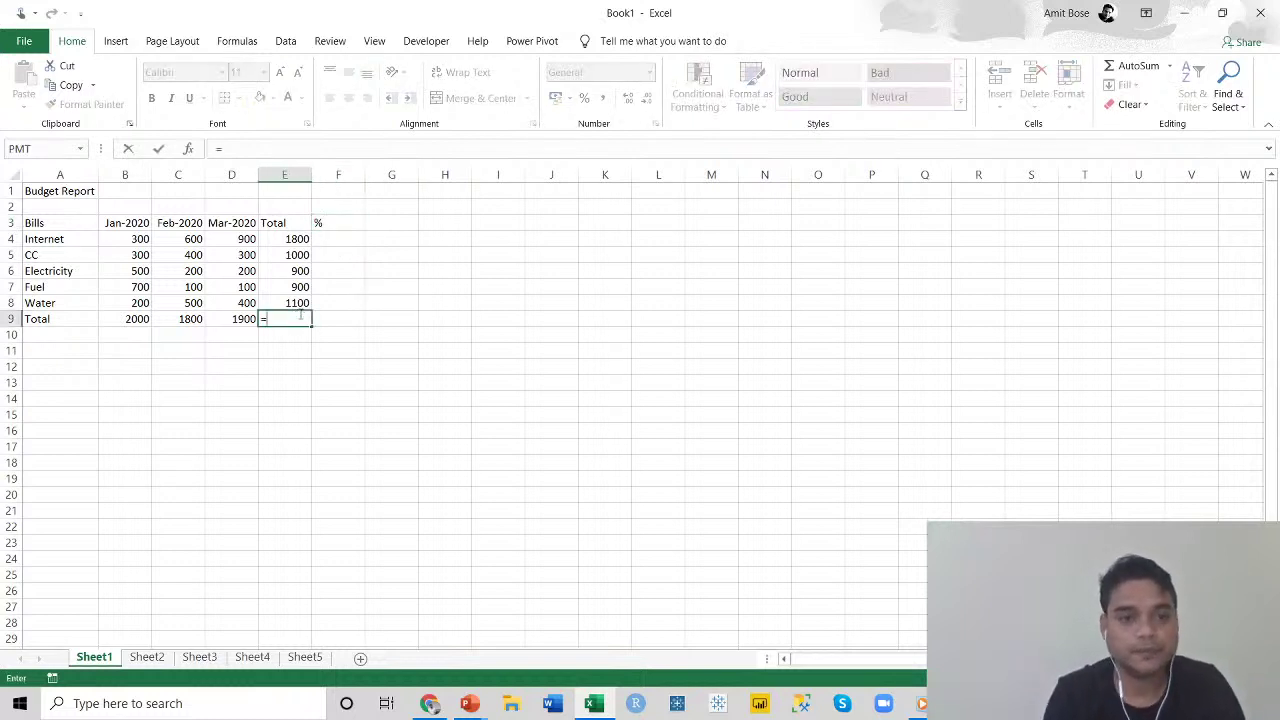
click(297, 239)
text(+)
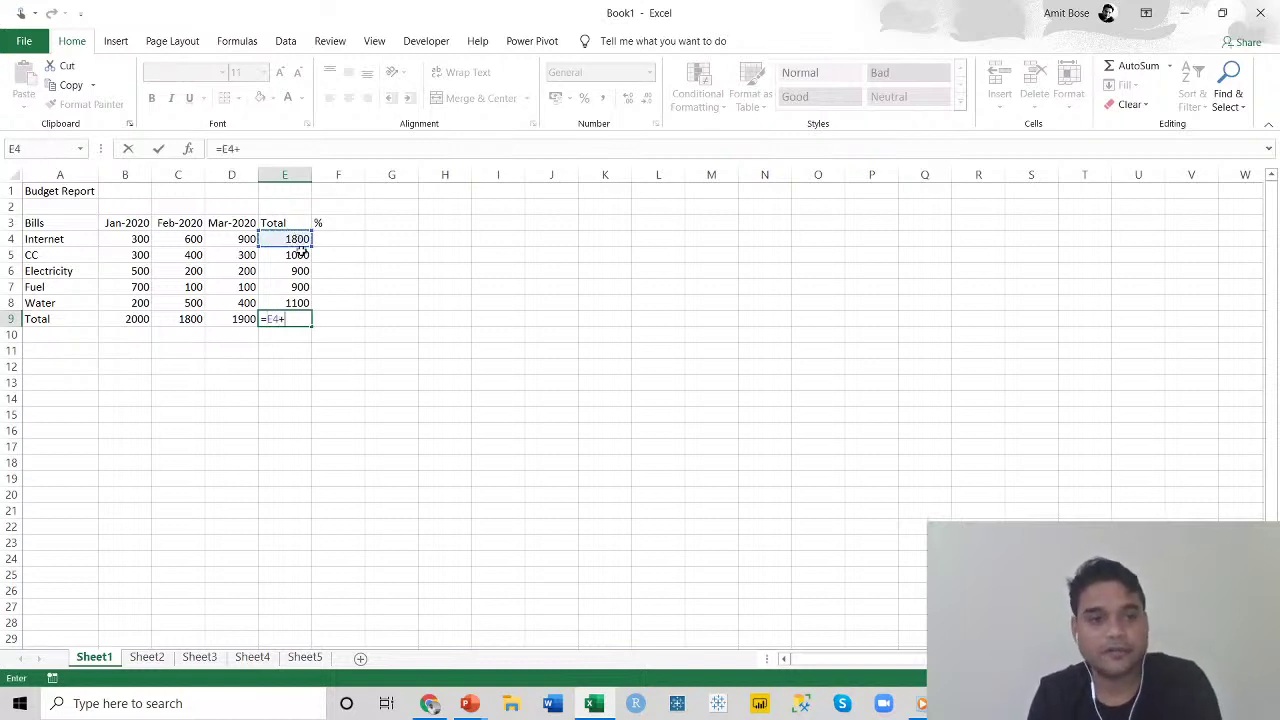
click(290, 255)
text(+)
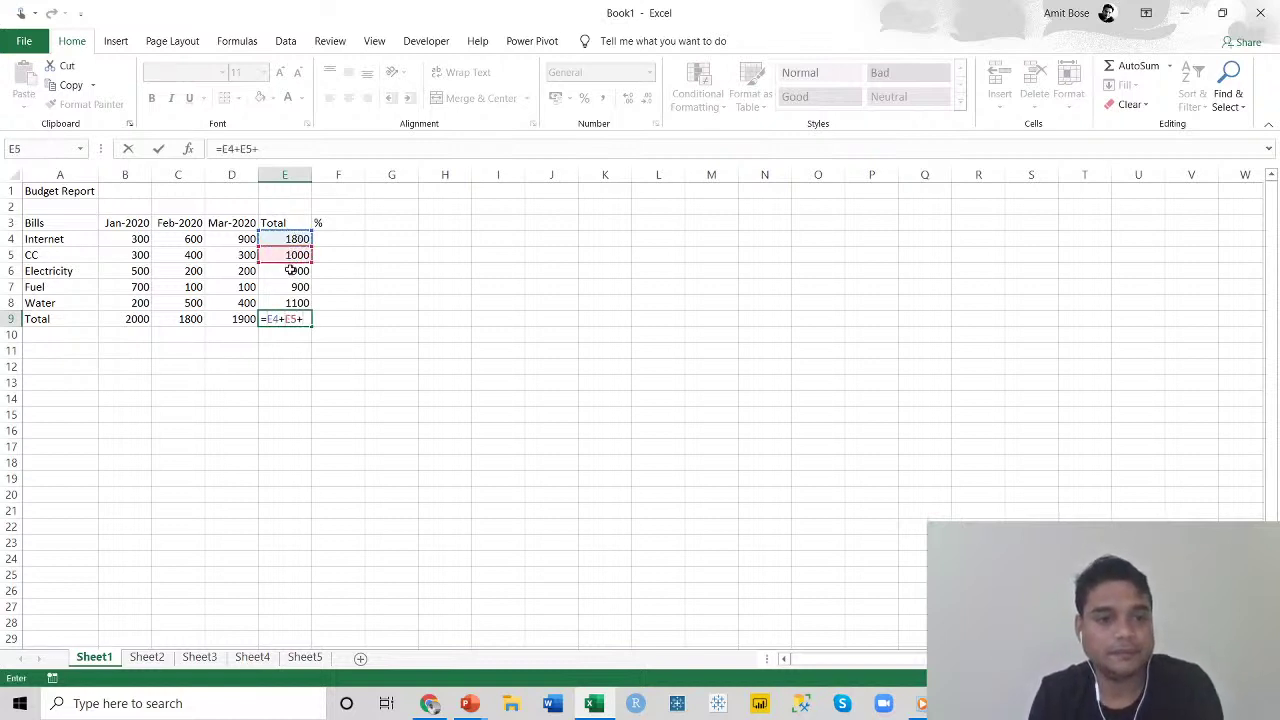
click(290, 270)
text(+)
click(290, 287)
text(+)
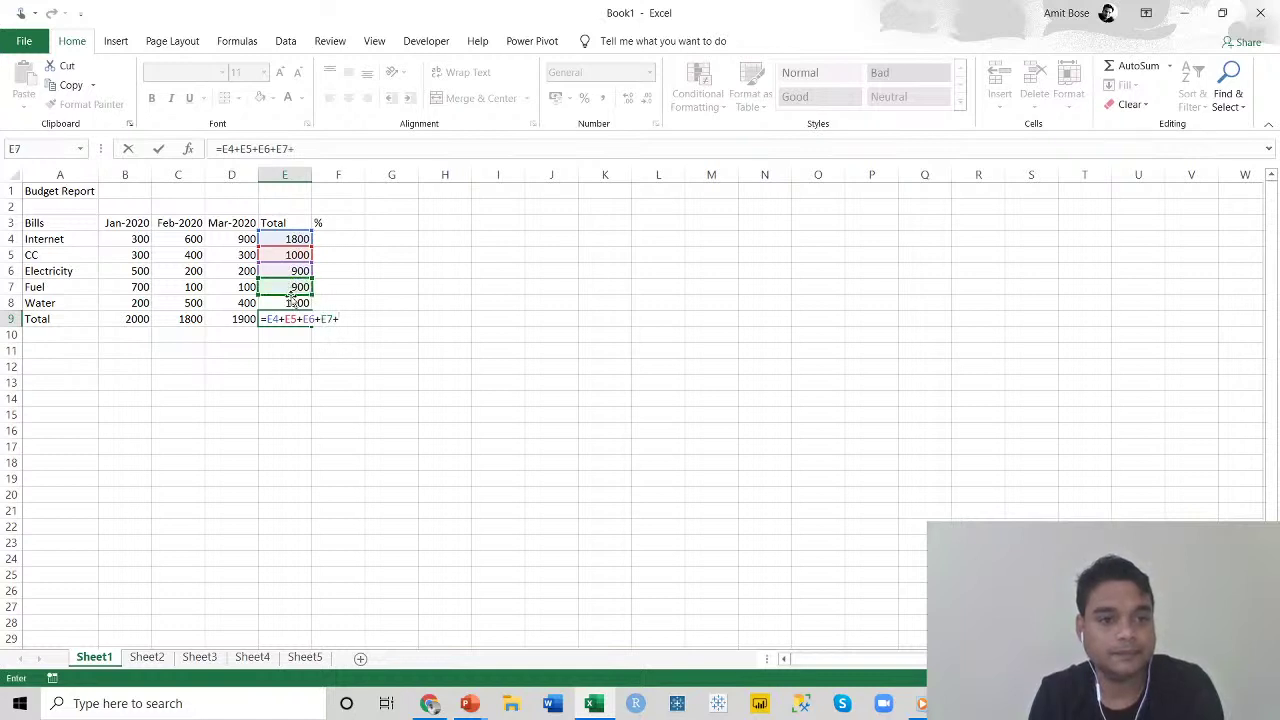
click(292, 302)
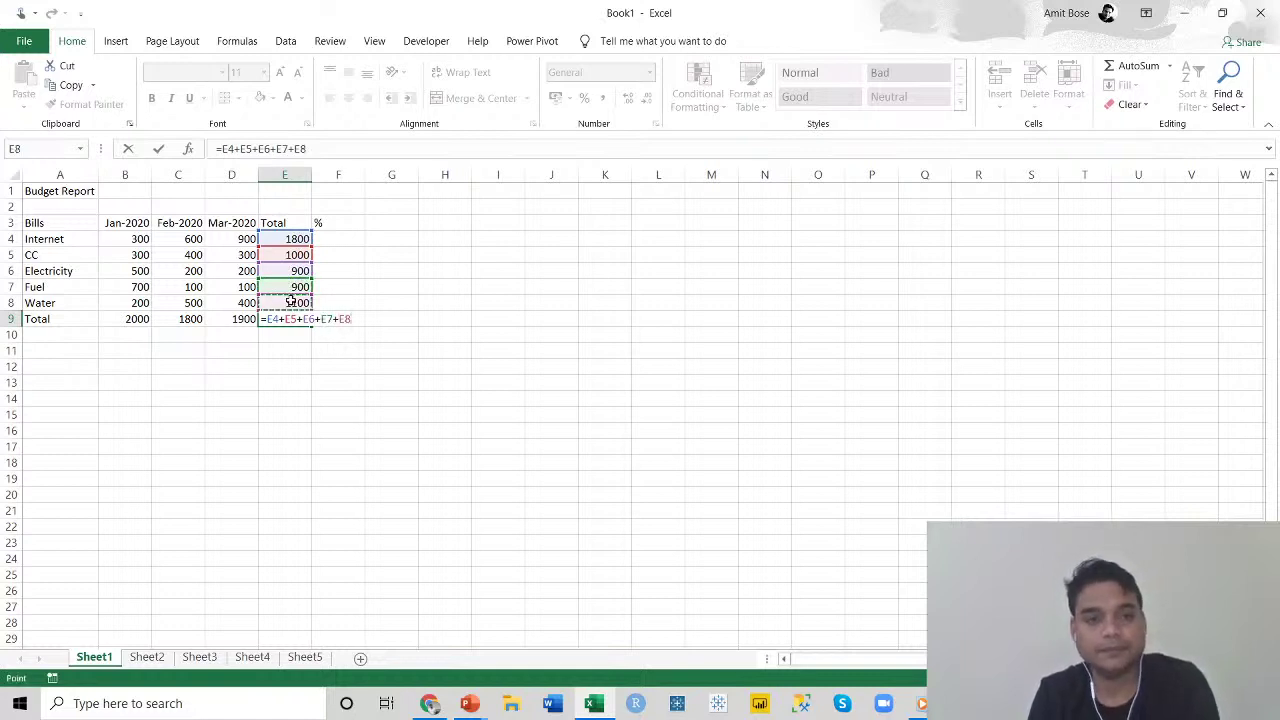
key(Return)
click(300, 318)
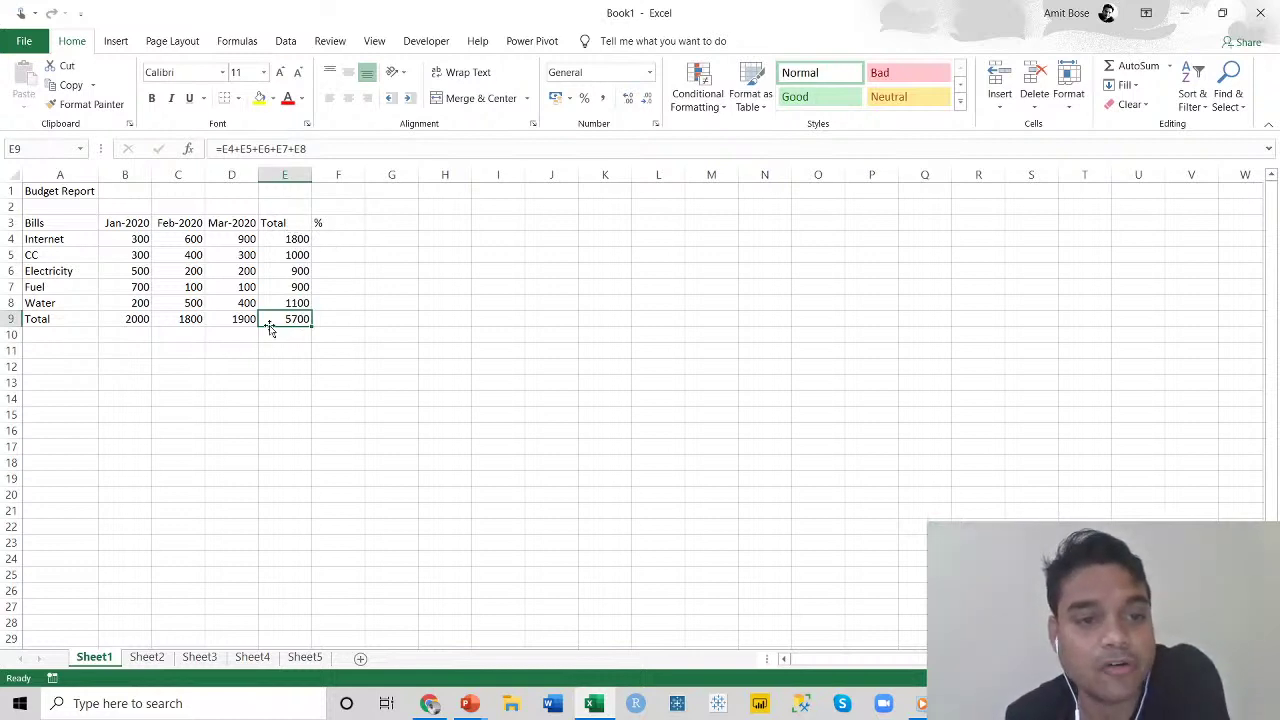
Enter the Internet percentage formula =E4/E9 in F4, dividing its total by the grand total.
click(347, 240)
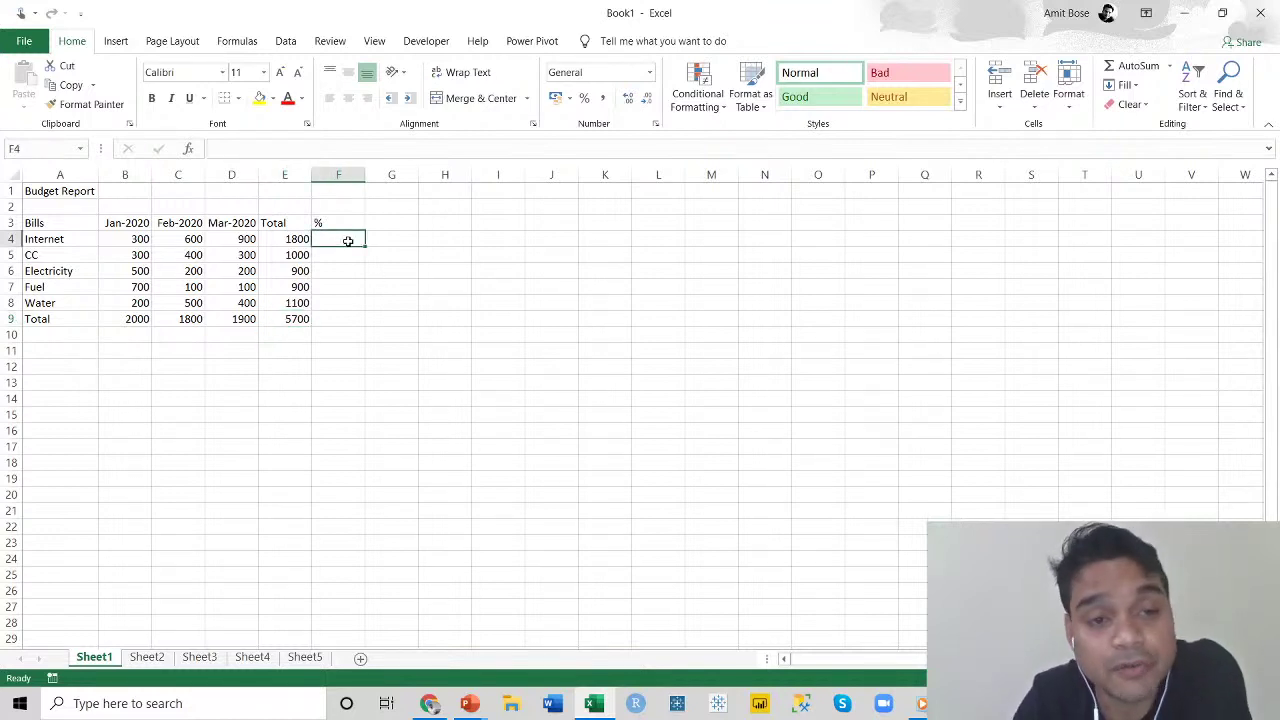
text(=)
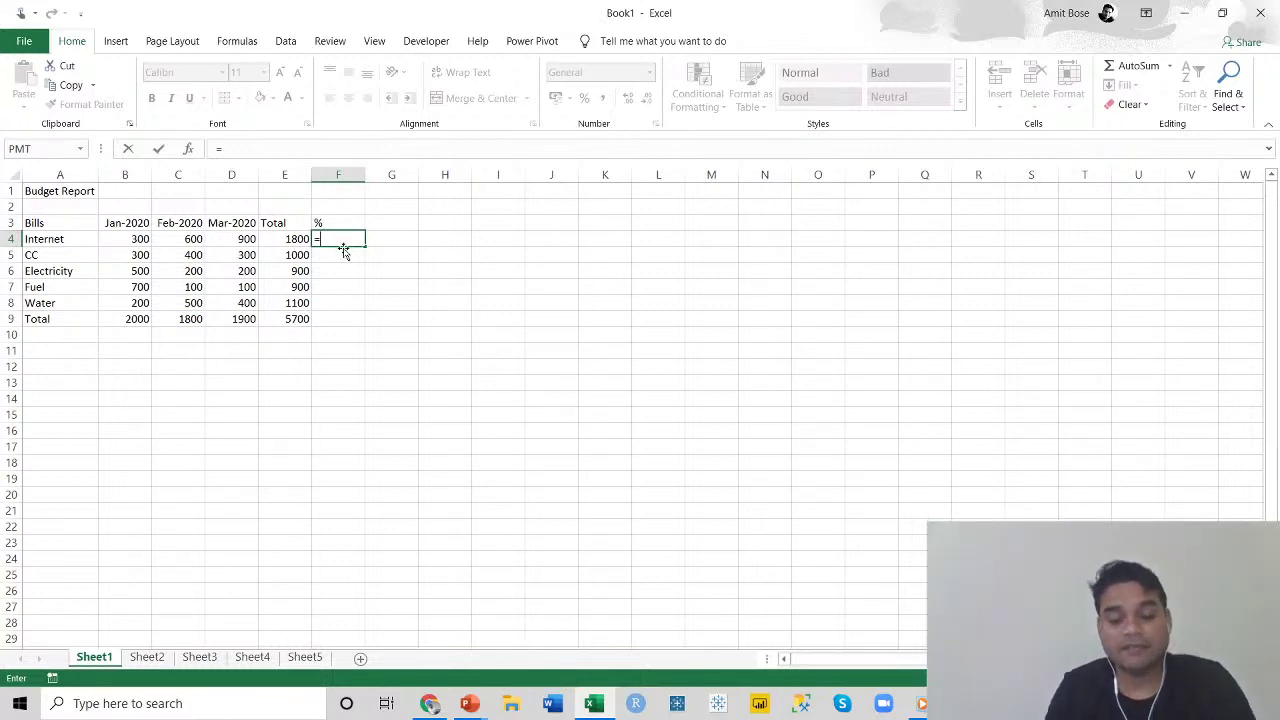
click(298, 238)
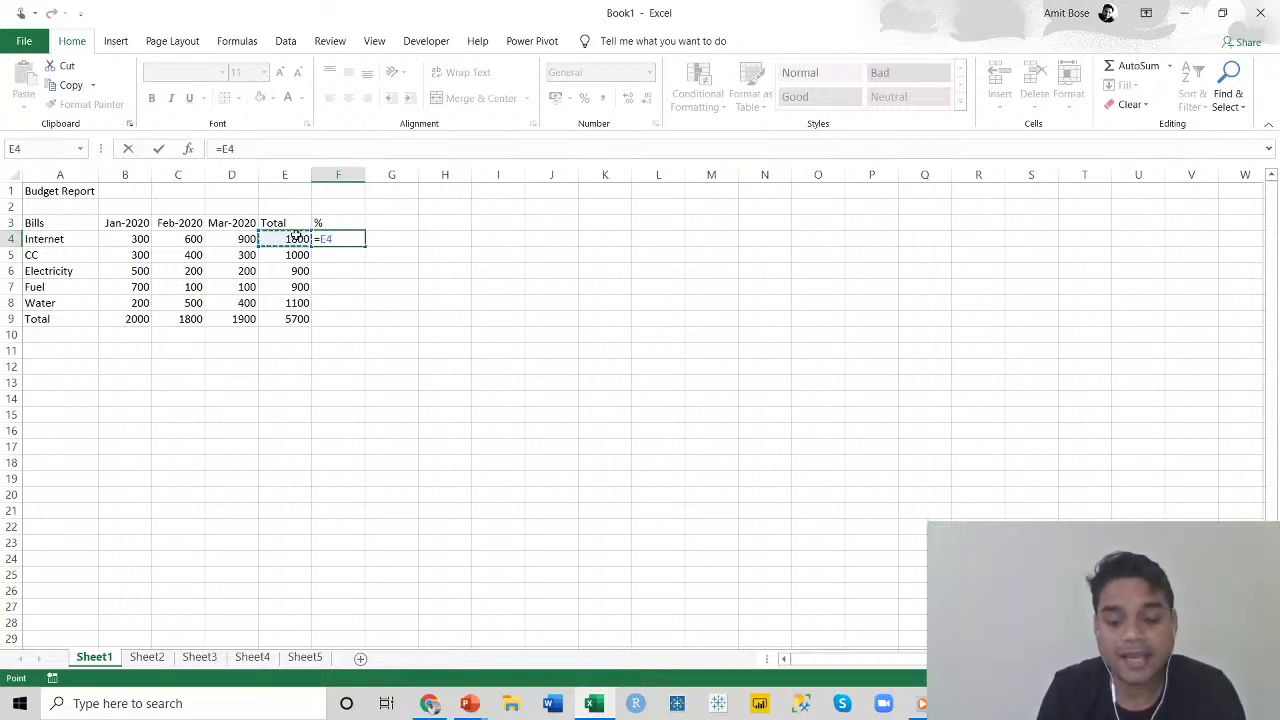
text(/)
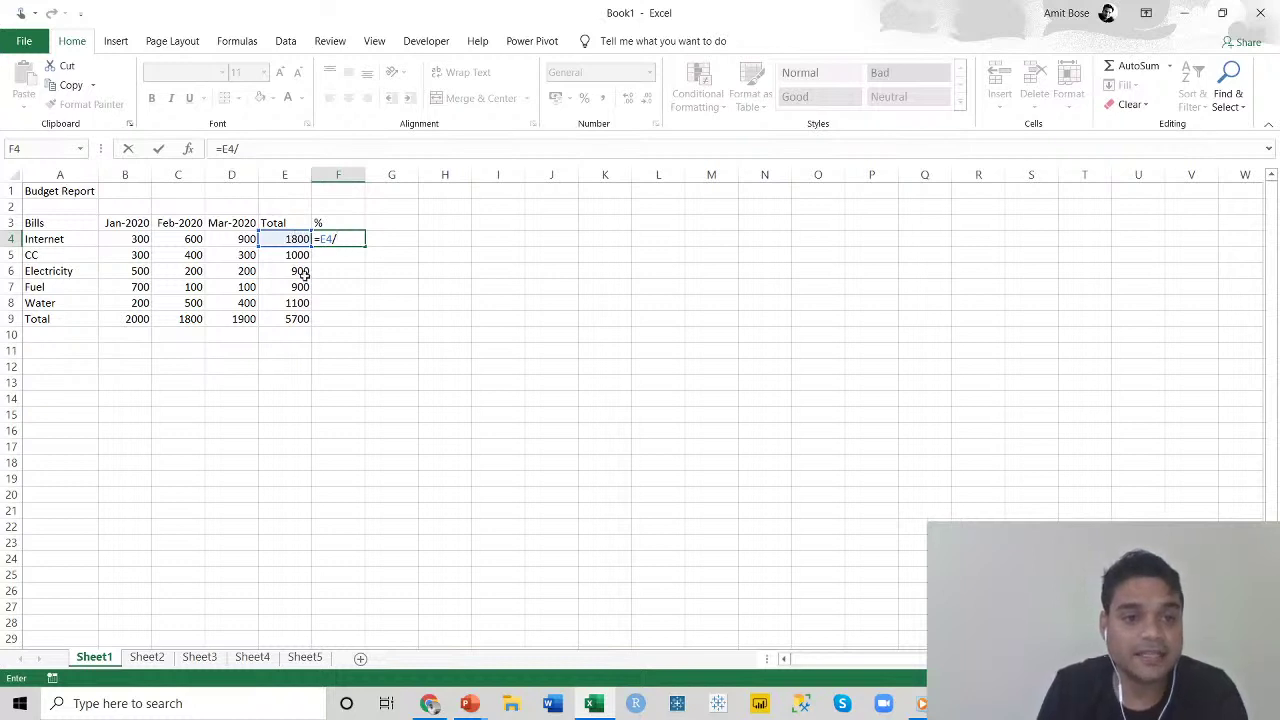
click(303, 318)
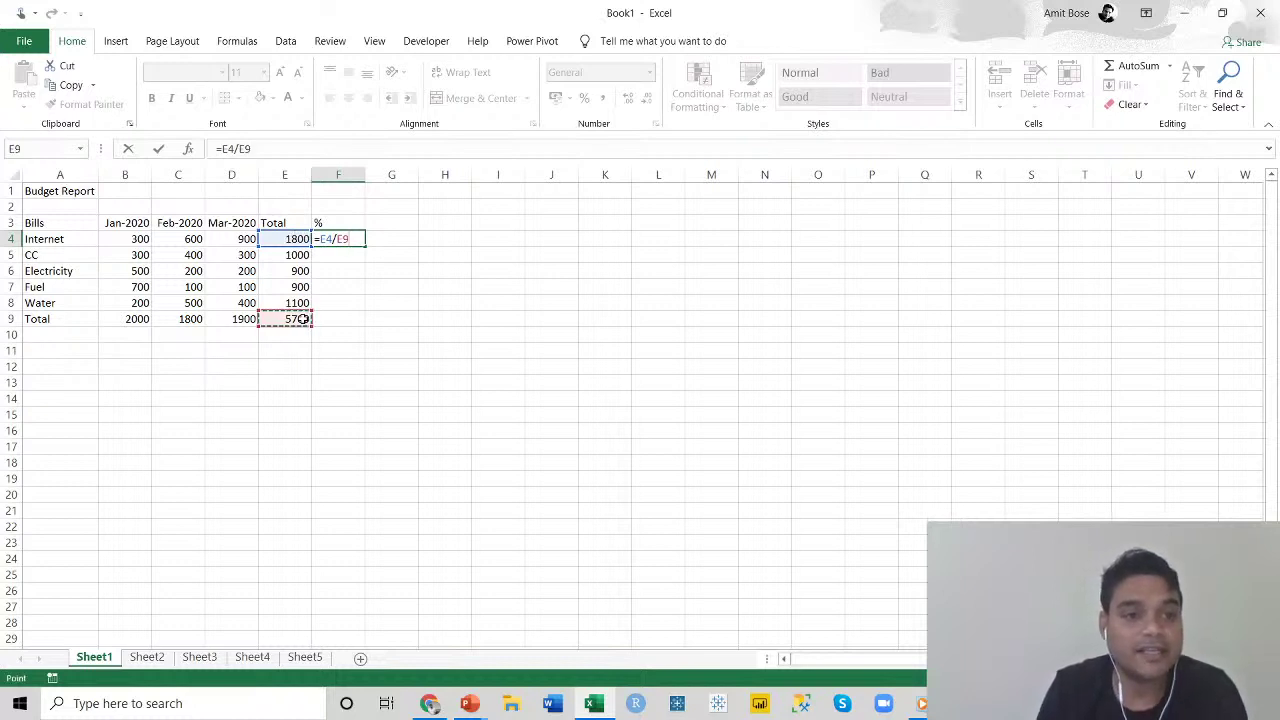
key(Return)
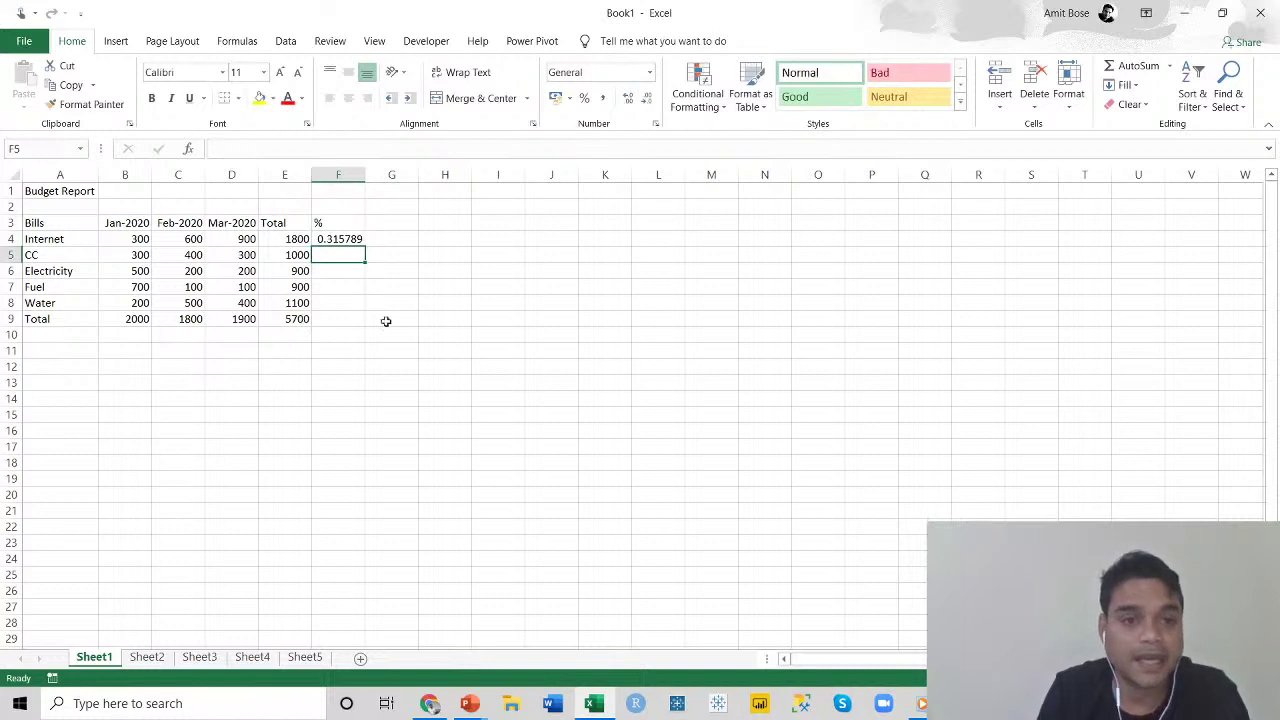
Fill the percentage formula from F4 down to F8, leaving the Total row without it.
click(354, 240)
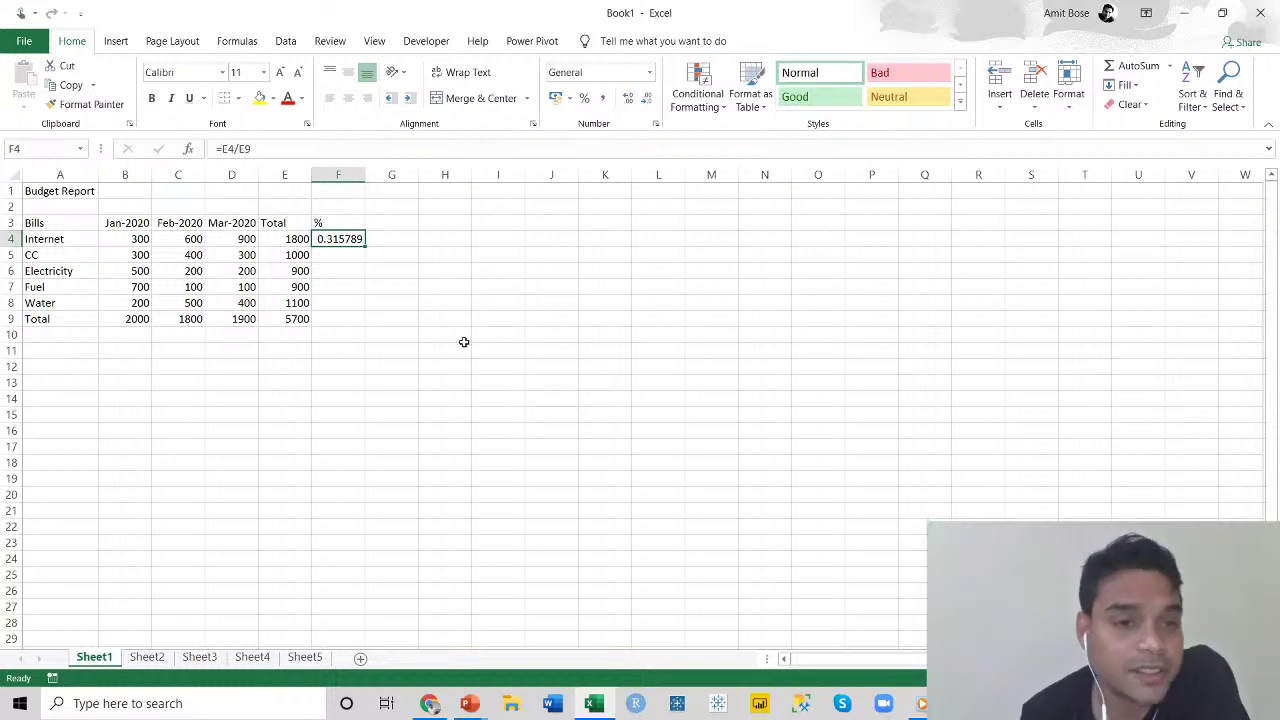
drag(364, 246, 362, 330)
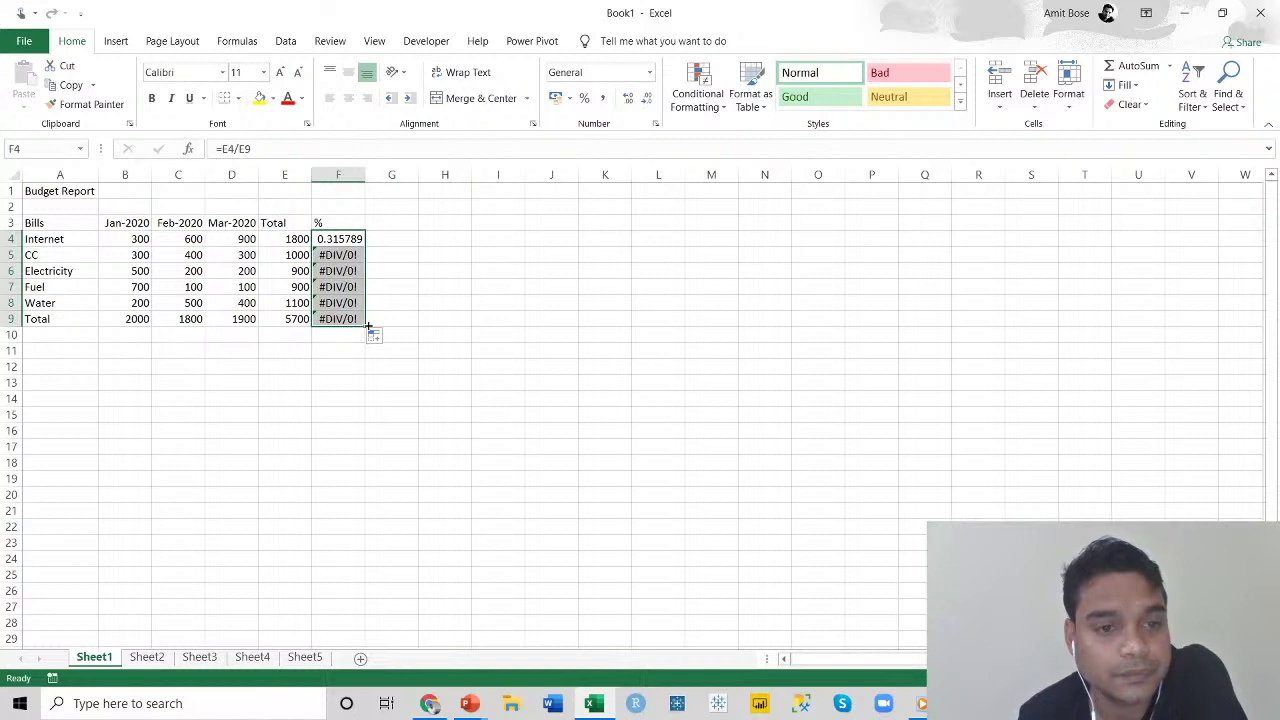
drag(366, 327, 362, 310)
click(530, 298)
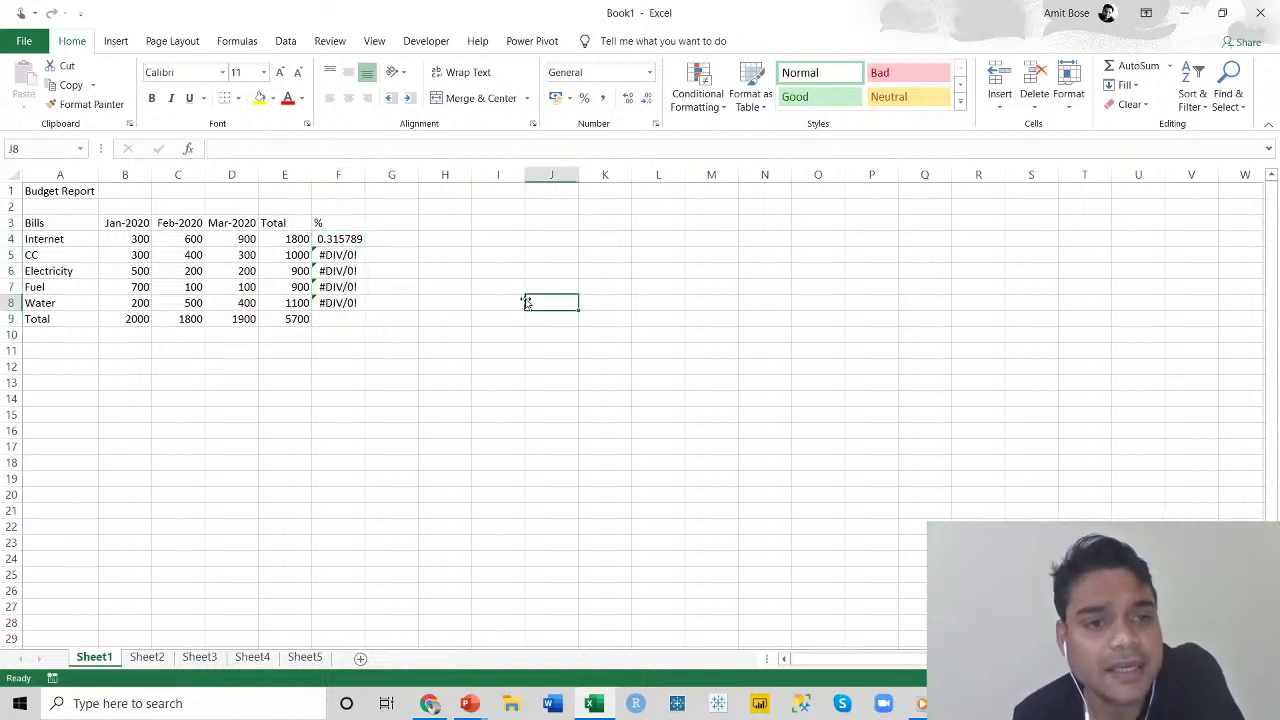
Check the references in the percentage formulas in F4:F8 against the cells they use, including E4, E9 and E10.
click(320, 255)
click(321, 272)
click(338, 288)
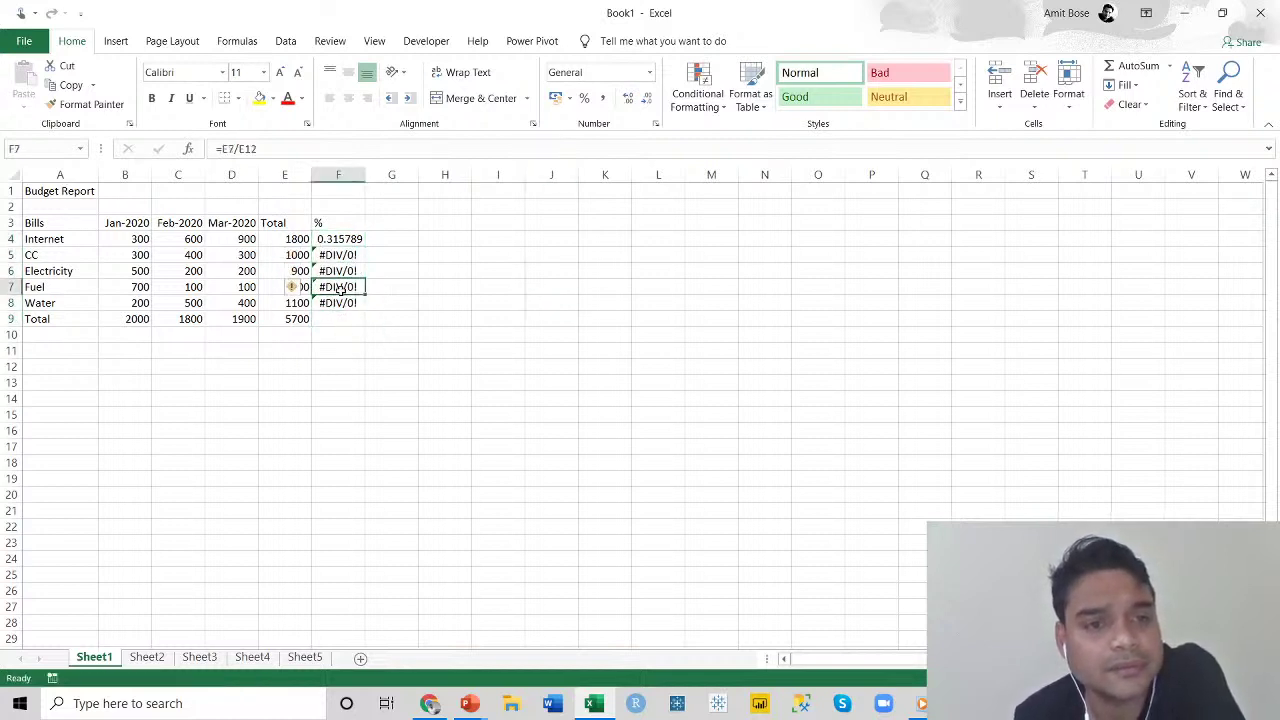
key(Down)
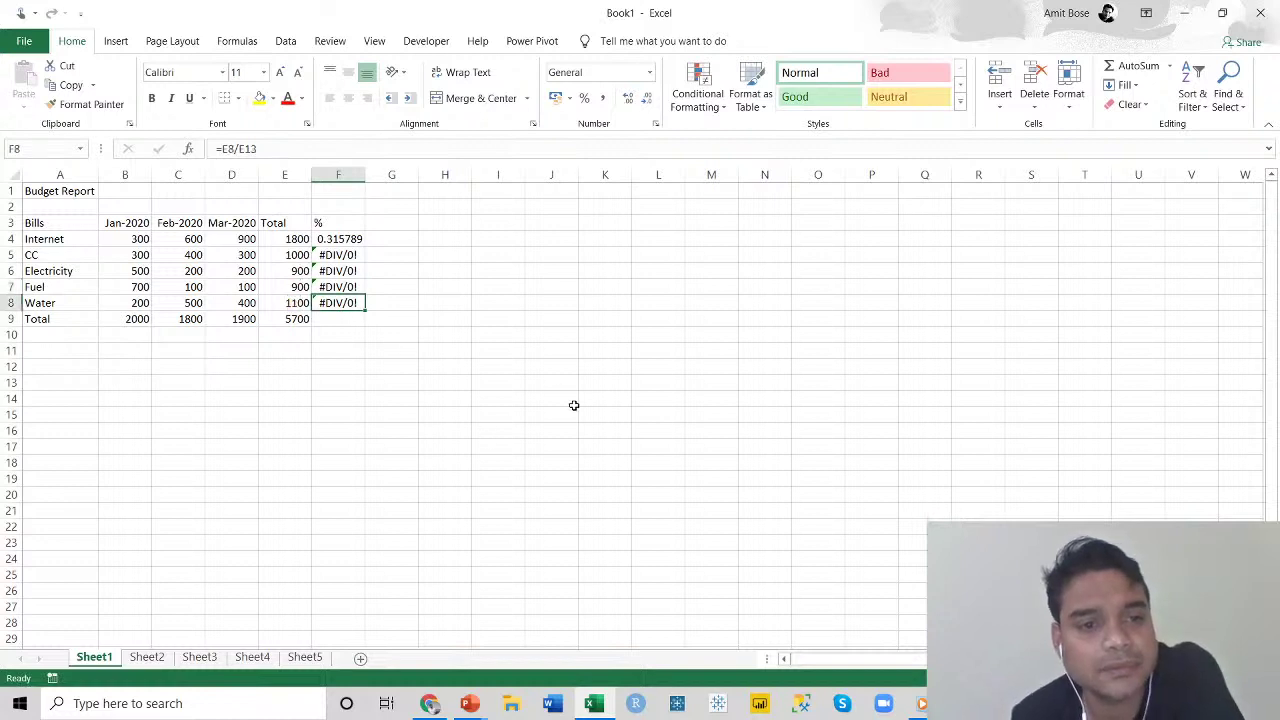
click(574, 403)
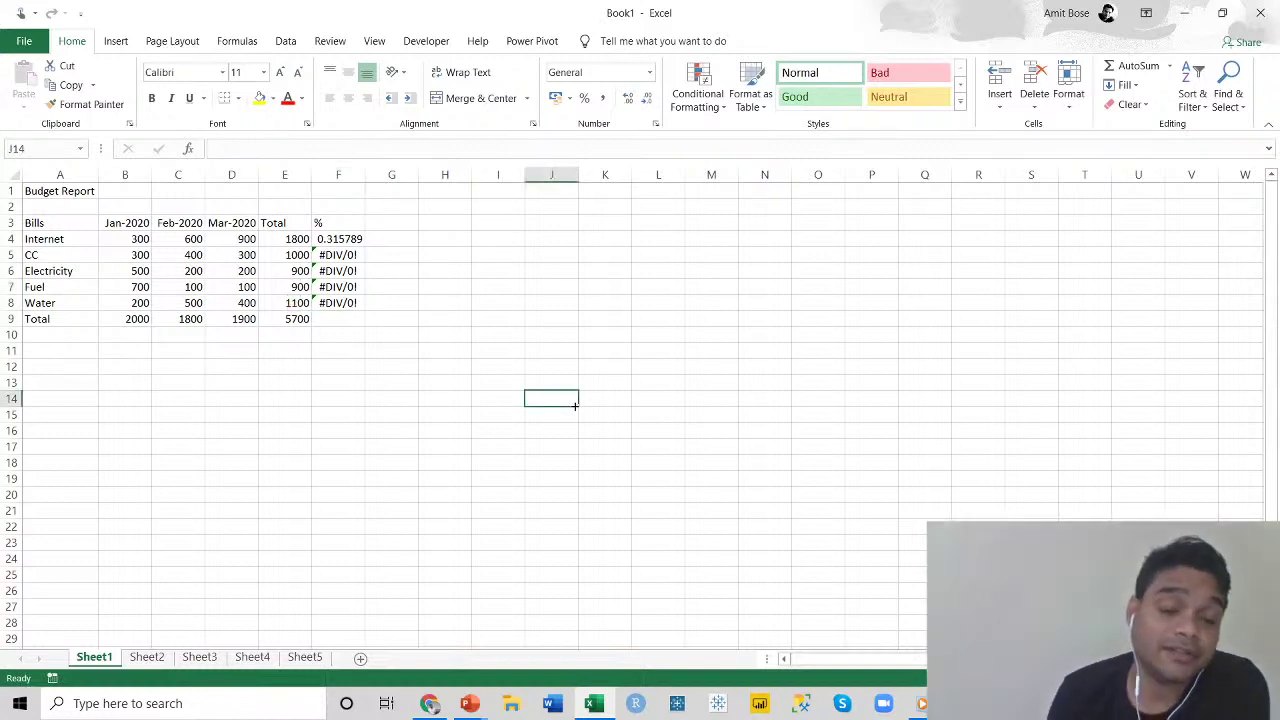
click(333, 236)
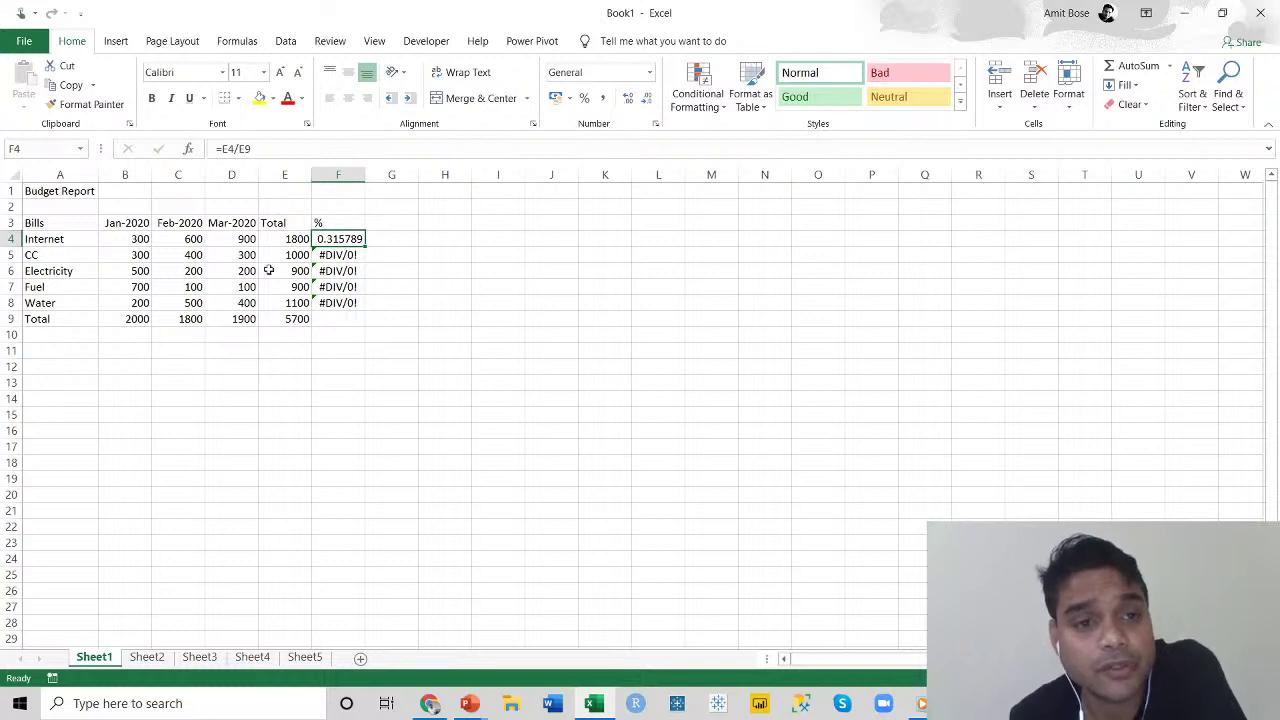
click(287, 242)
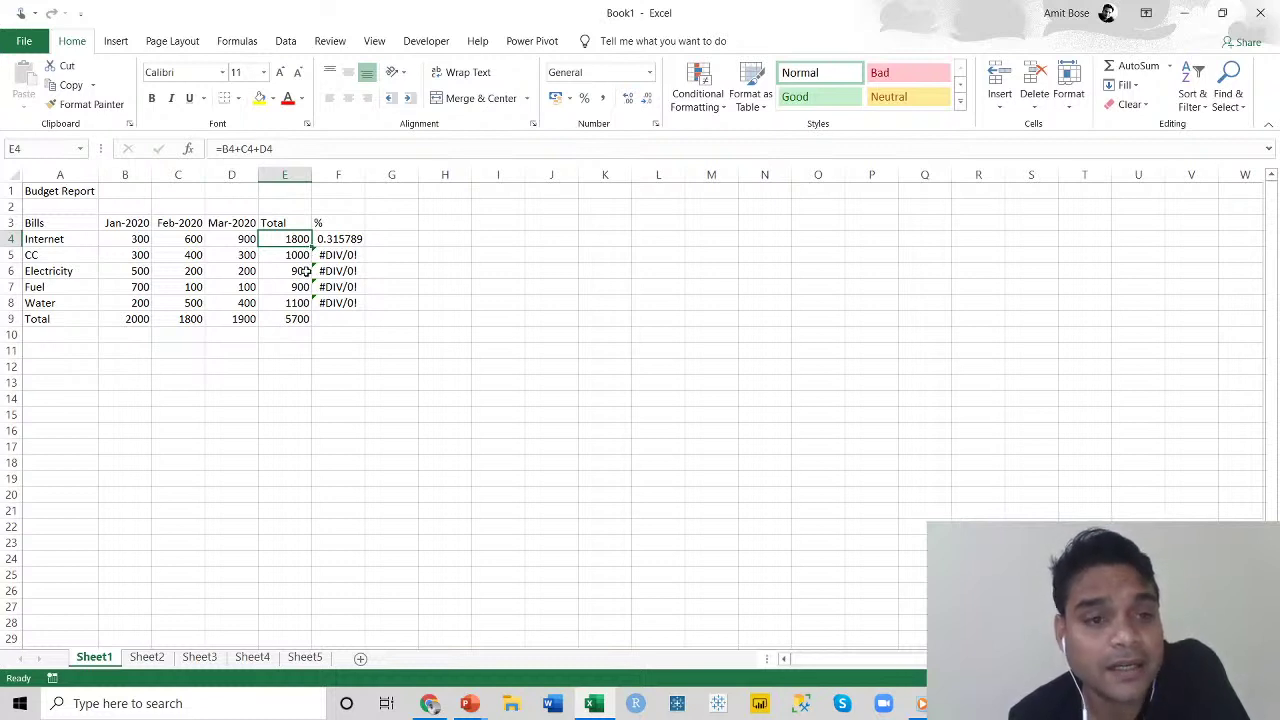
click(340, 256)
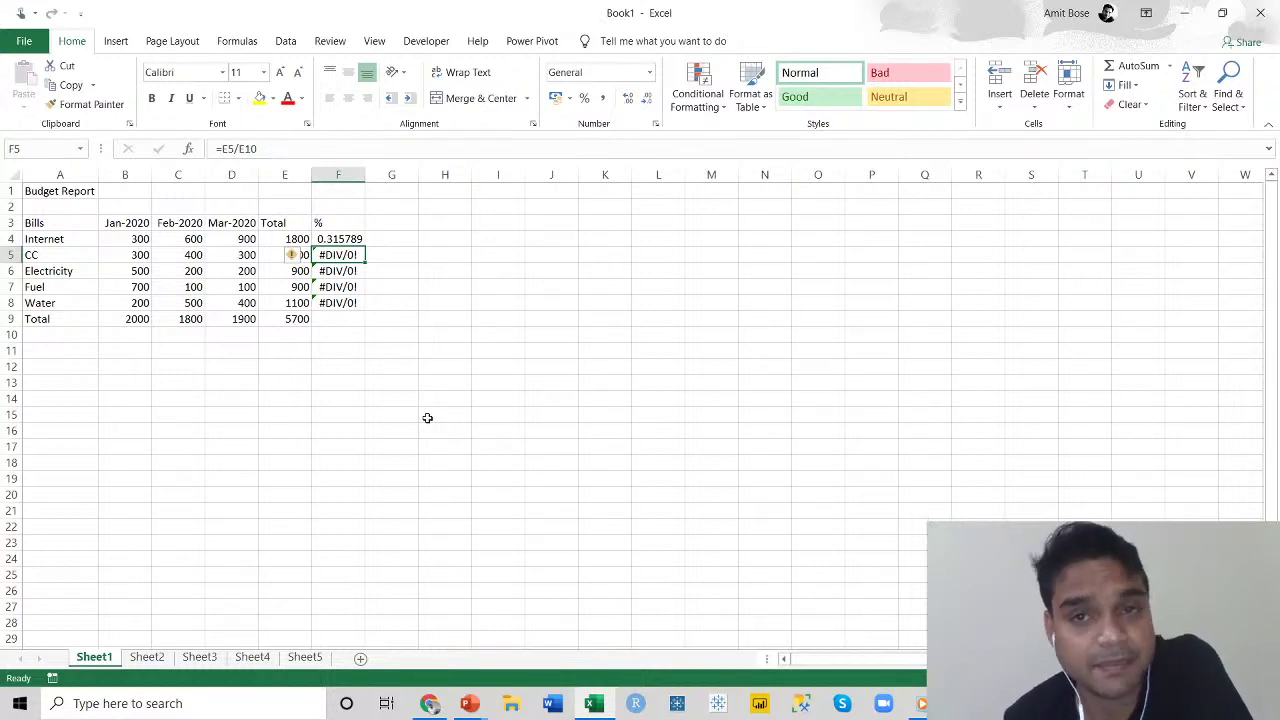
click(330, 239)
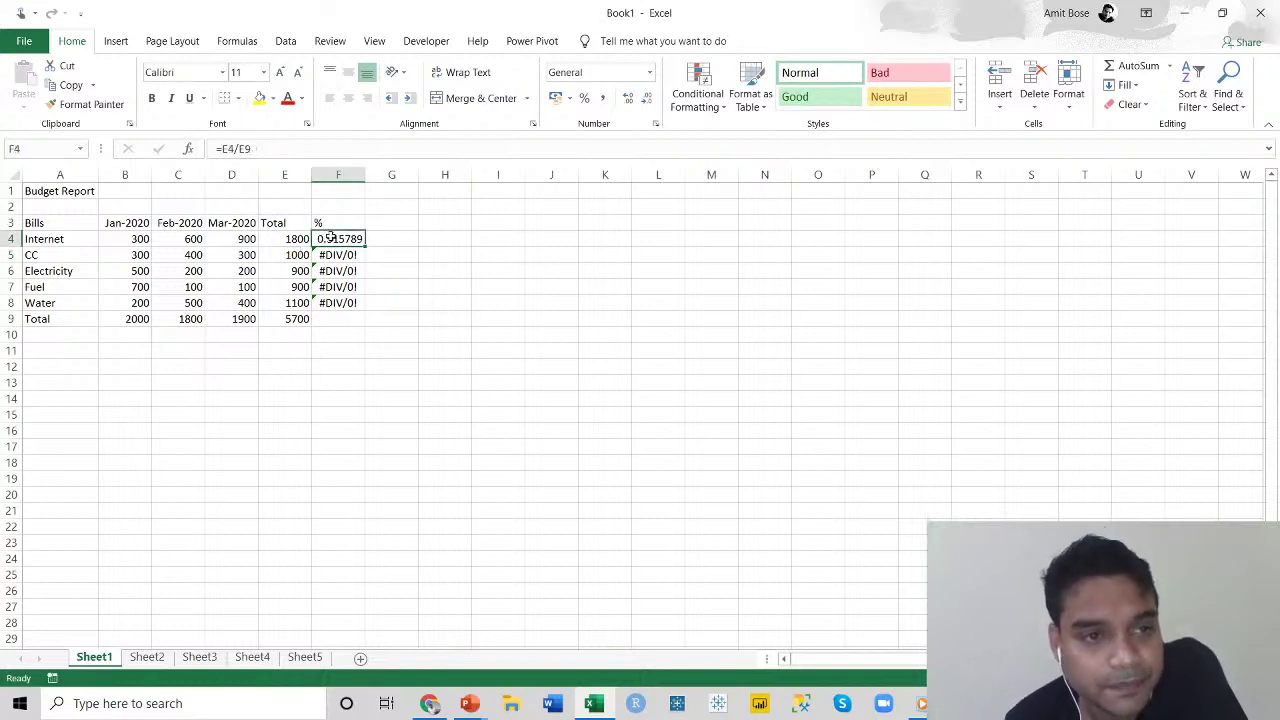
click(219, 149)
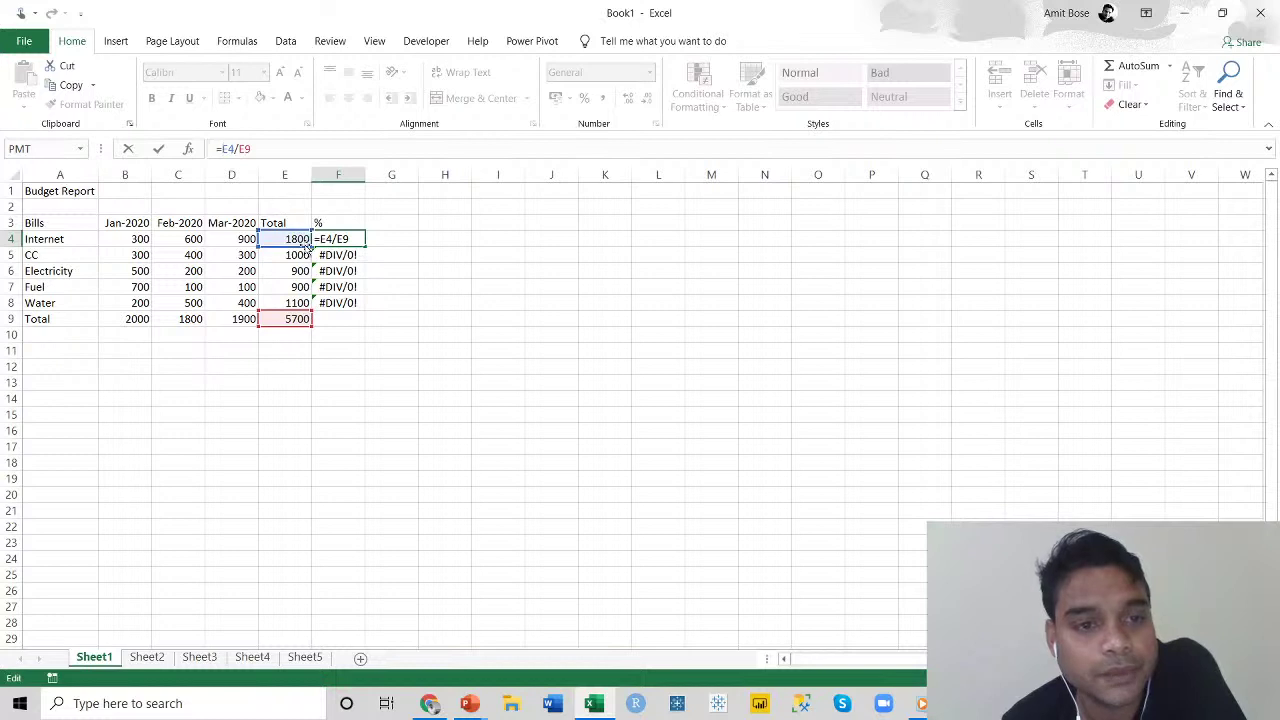
click(276, 148)
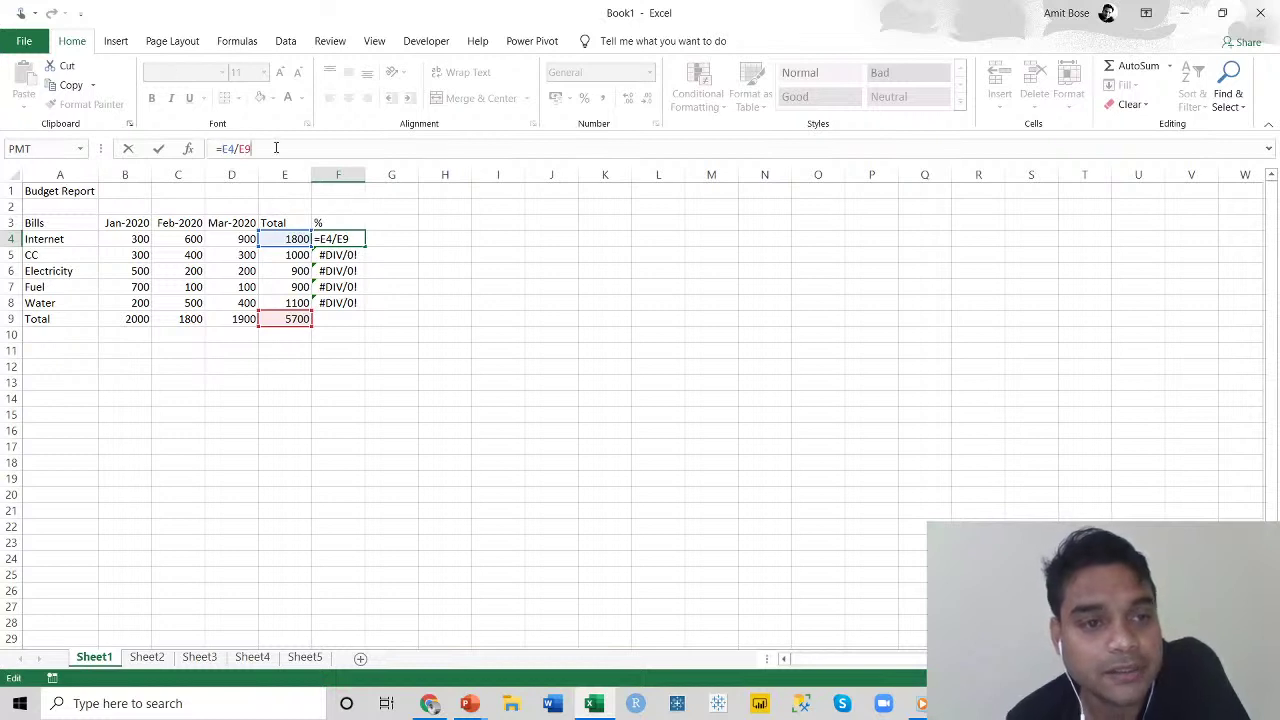
key(Return)
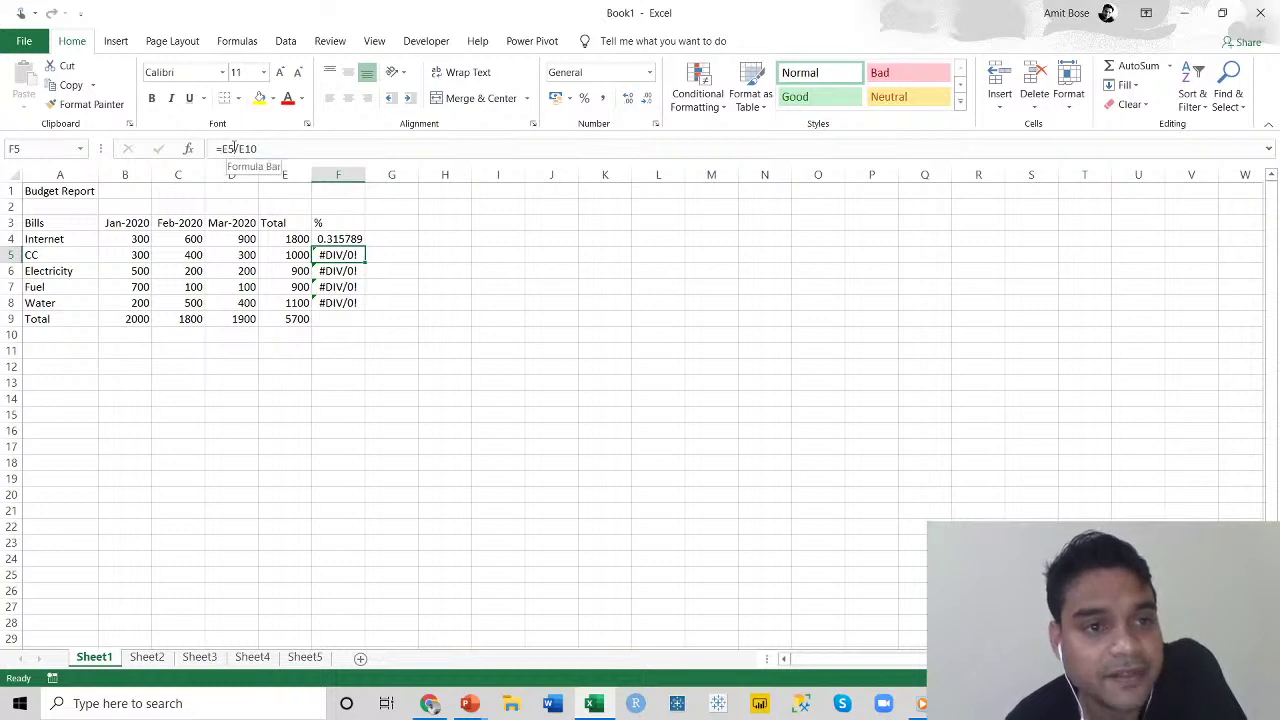
click(304, 337)
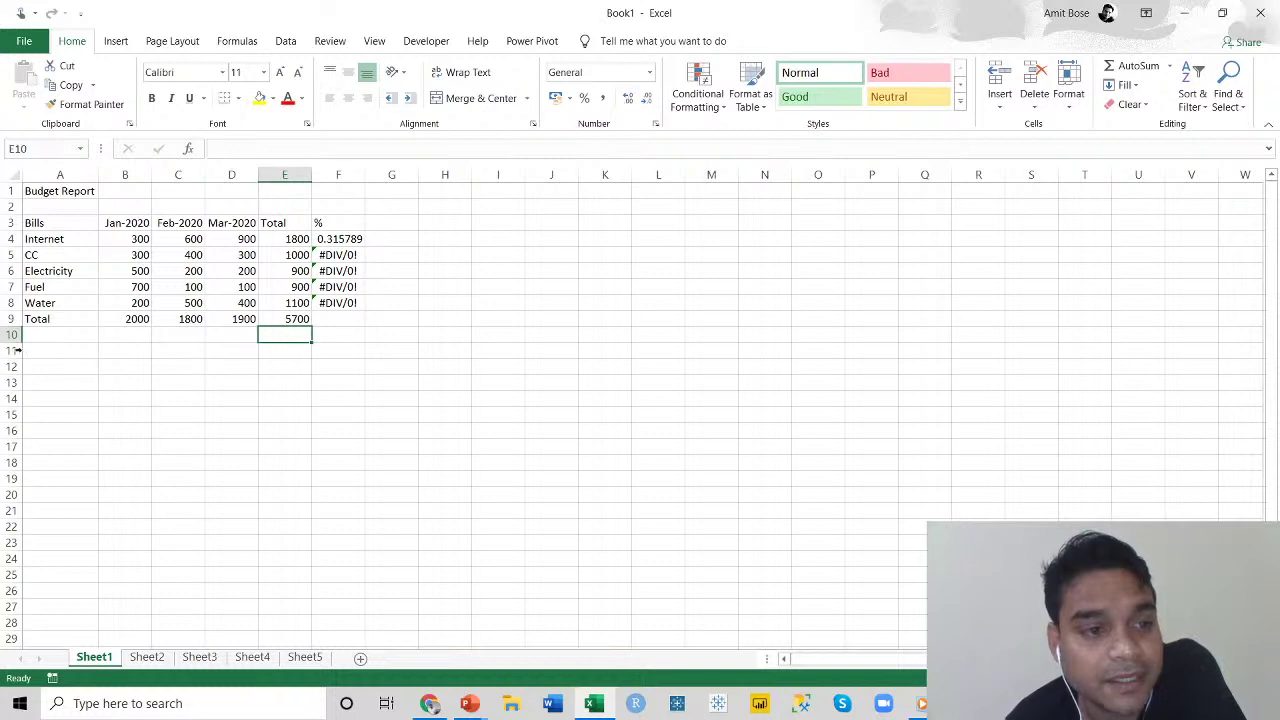
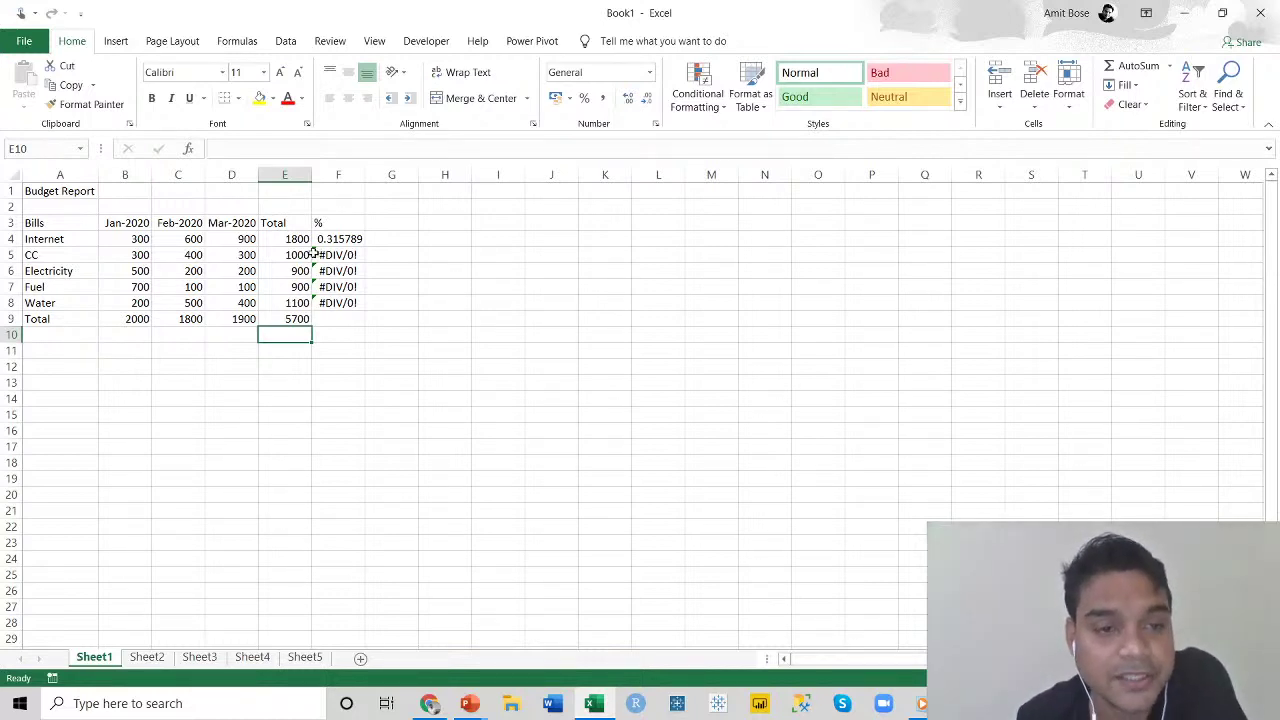
click(291, 318)
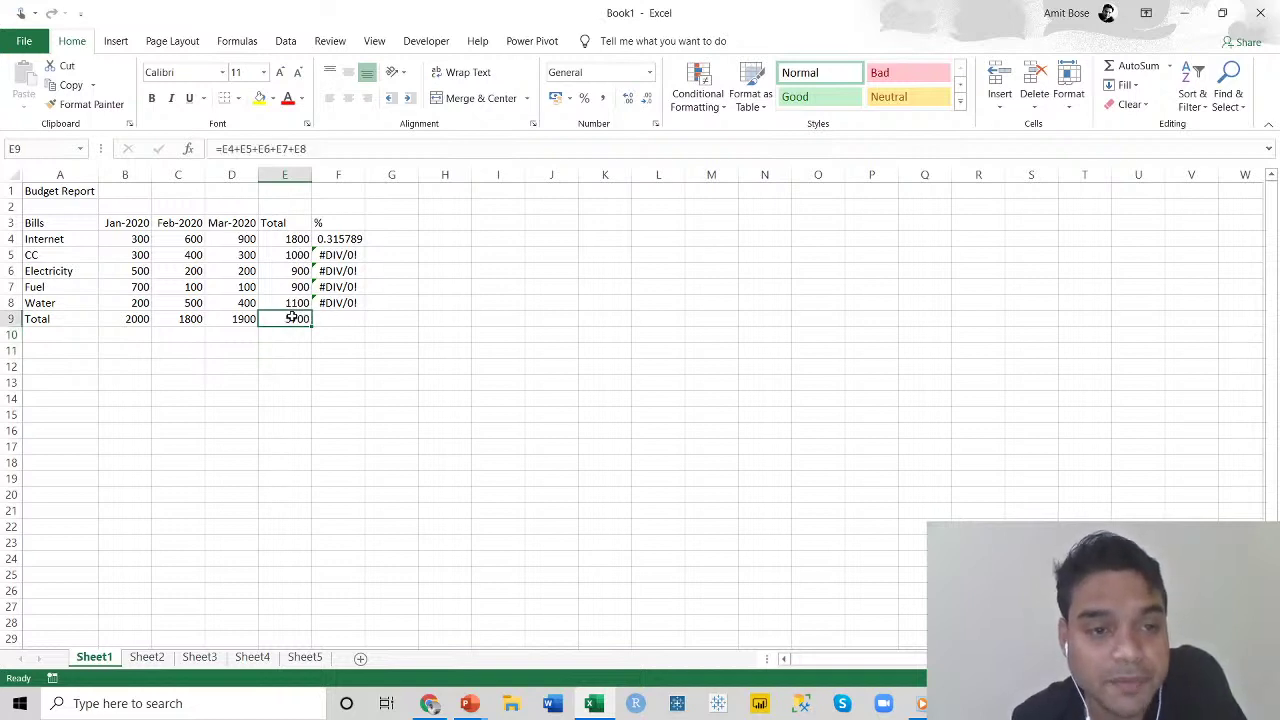
click(29, 147)
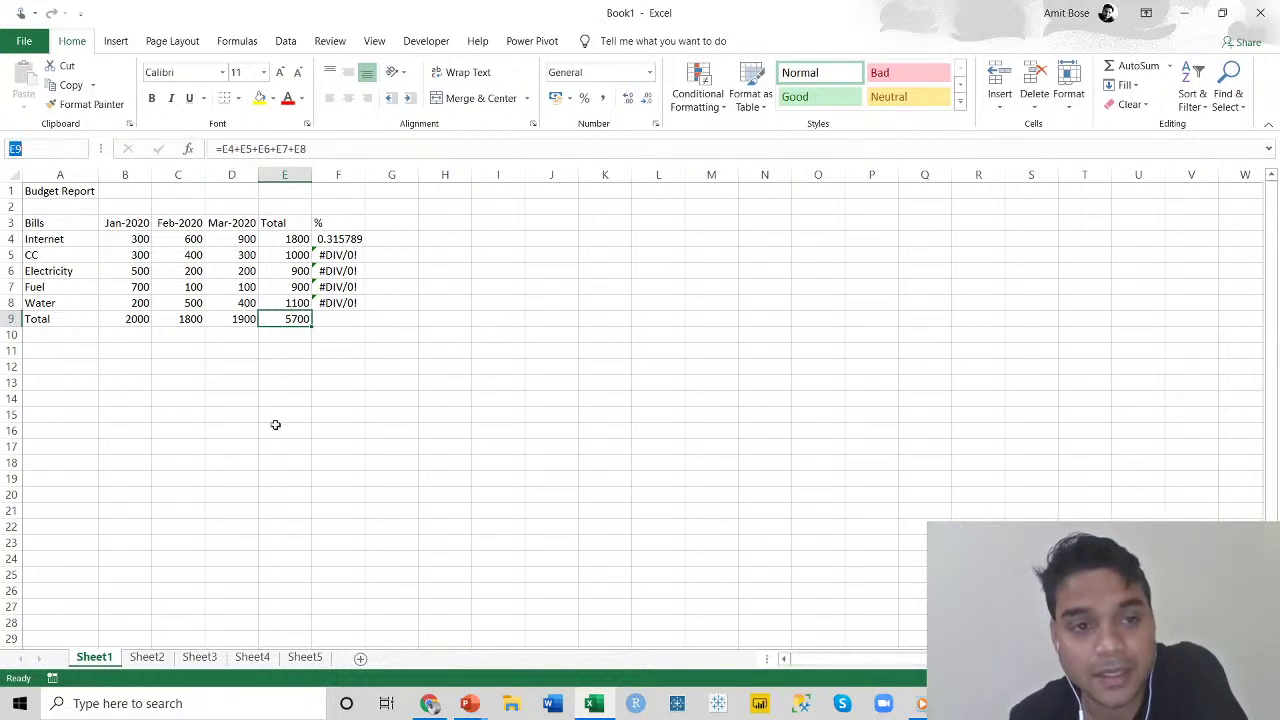
Make the grand total reference absolute in the Internet percentage formula in F4, giving =E4/$E$9.
click(352, 239)
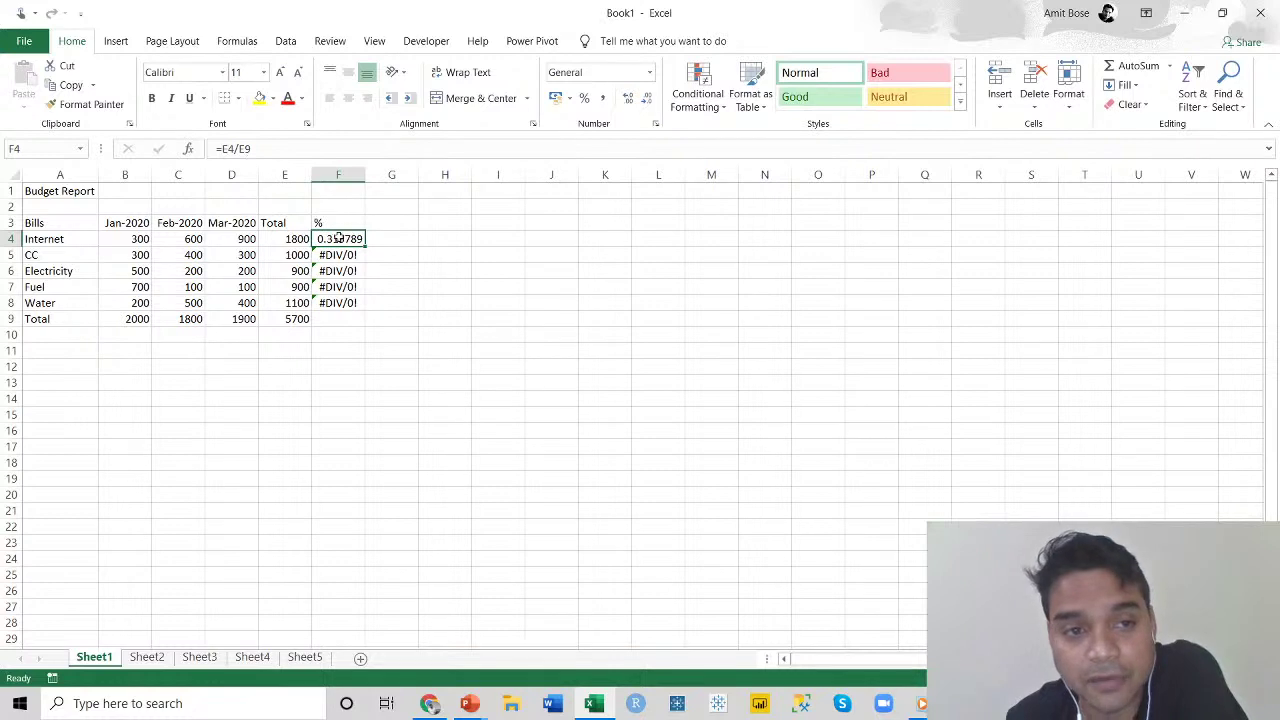
click(243, 149)
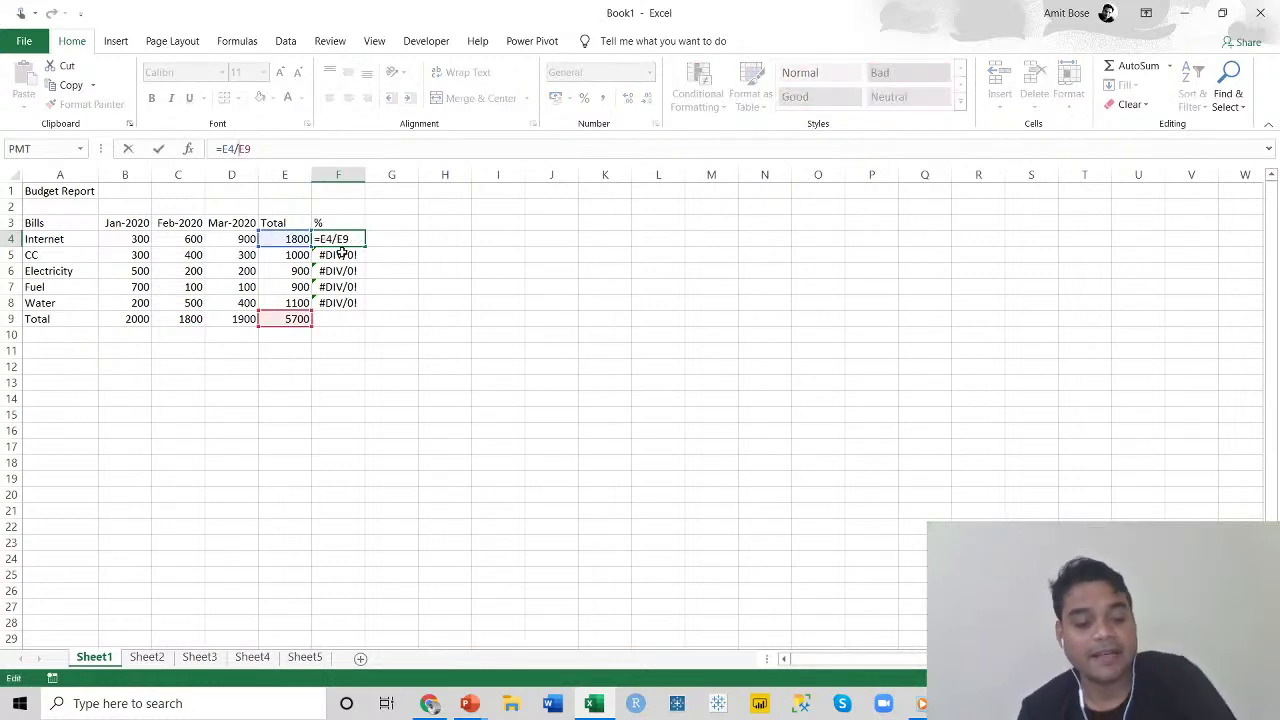
key(F4)
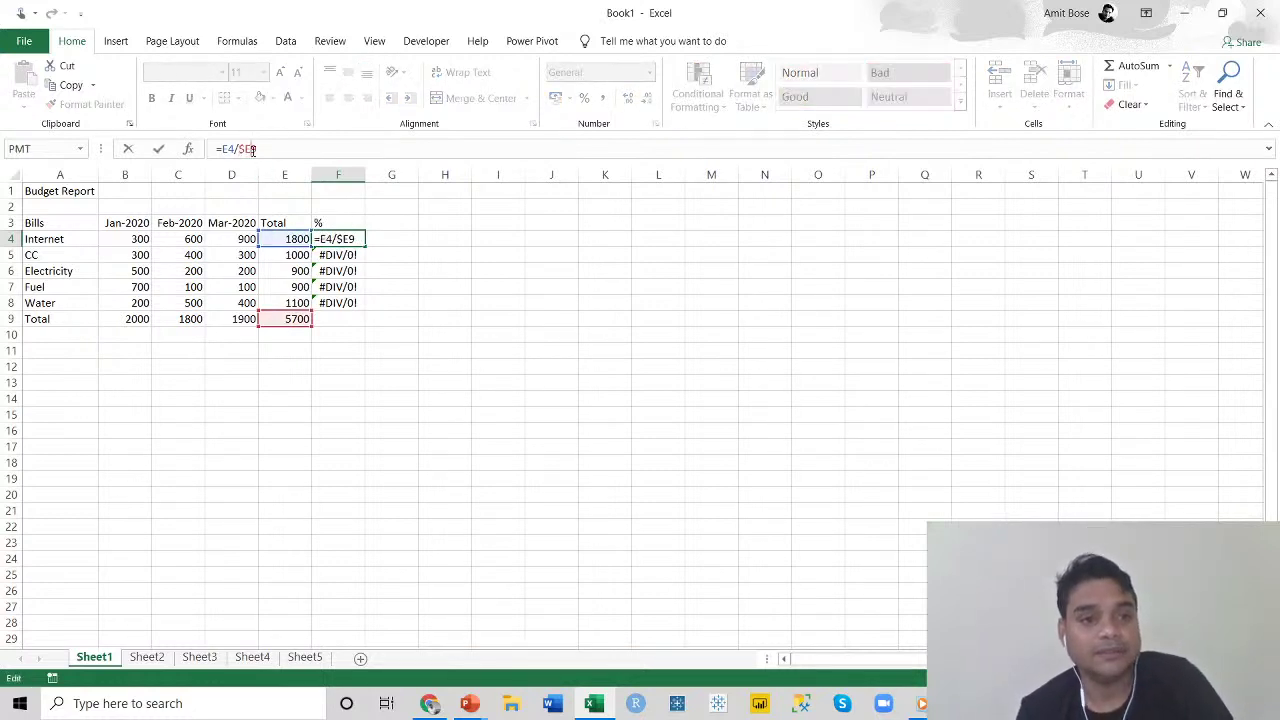
text($)
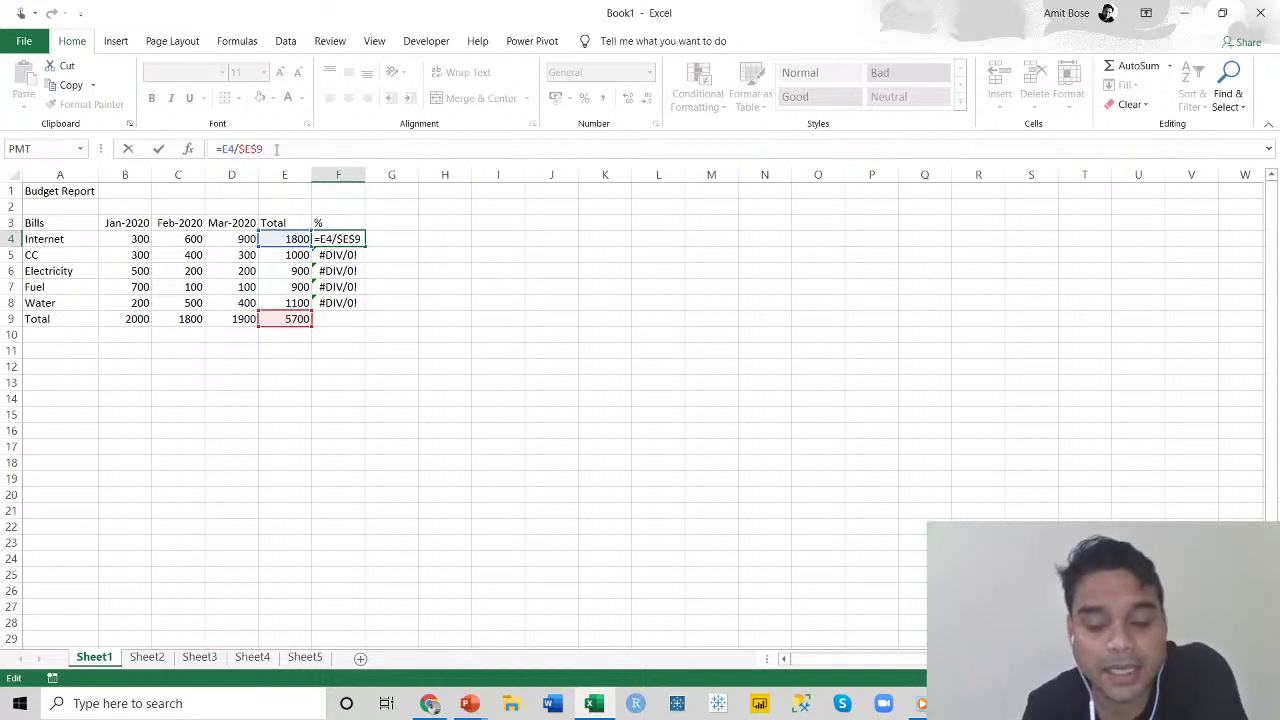
key(Return)
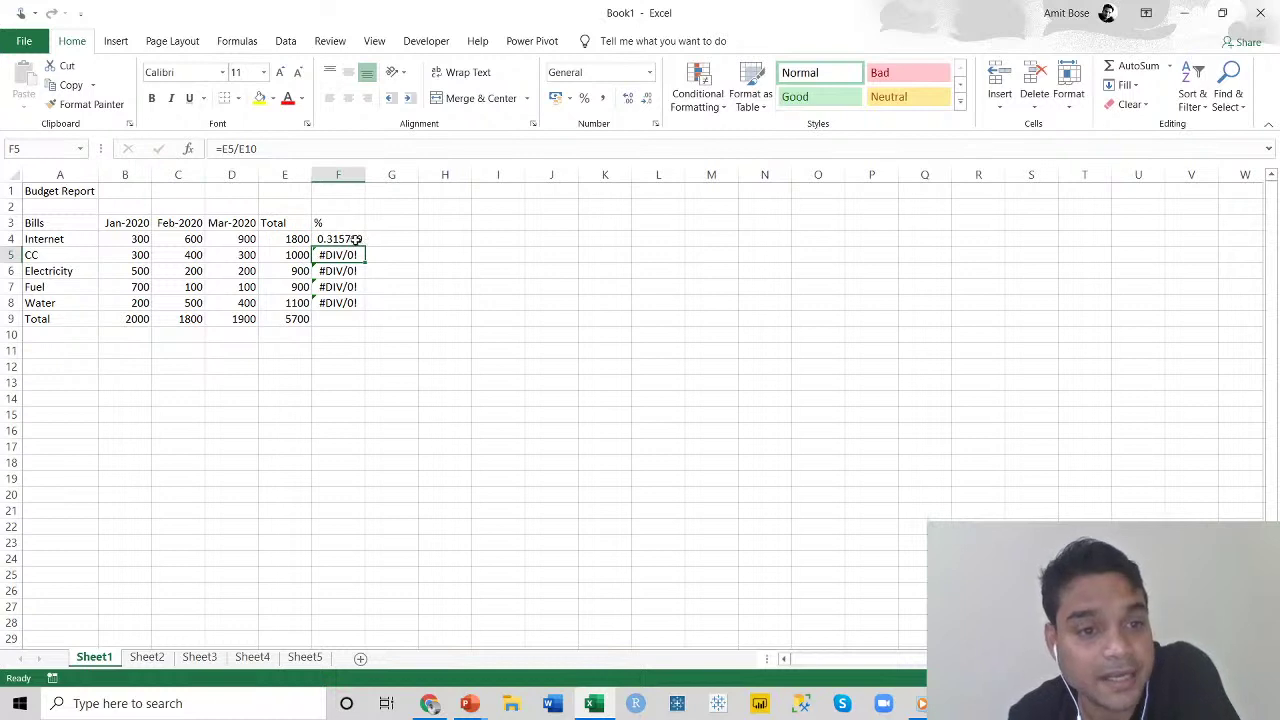
Fill the Internet percentage formula =E4/$E$9 from F4 down through the Water row in F8.
click(352, 240)
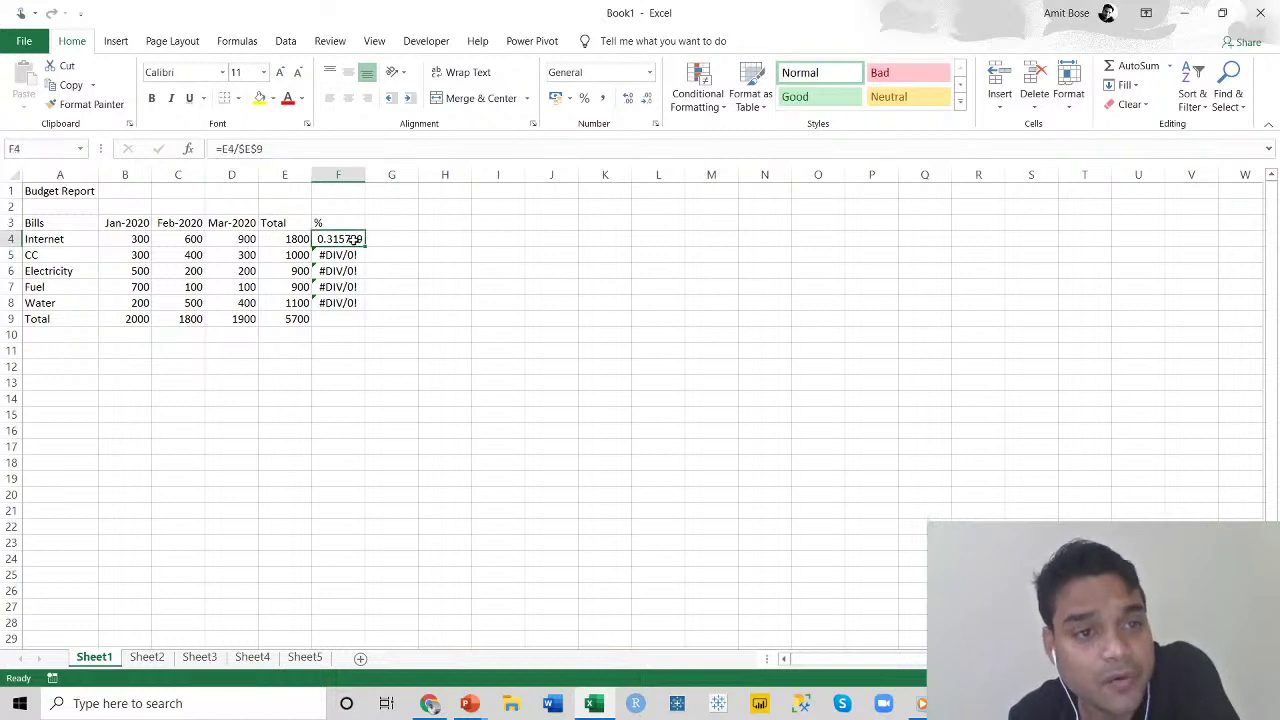
click(282, 319)
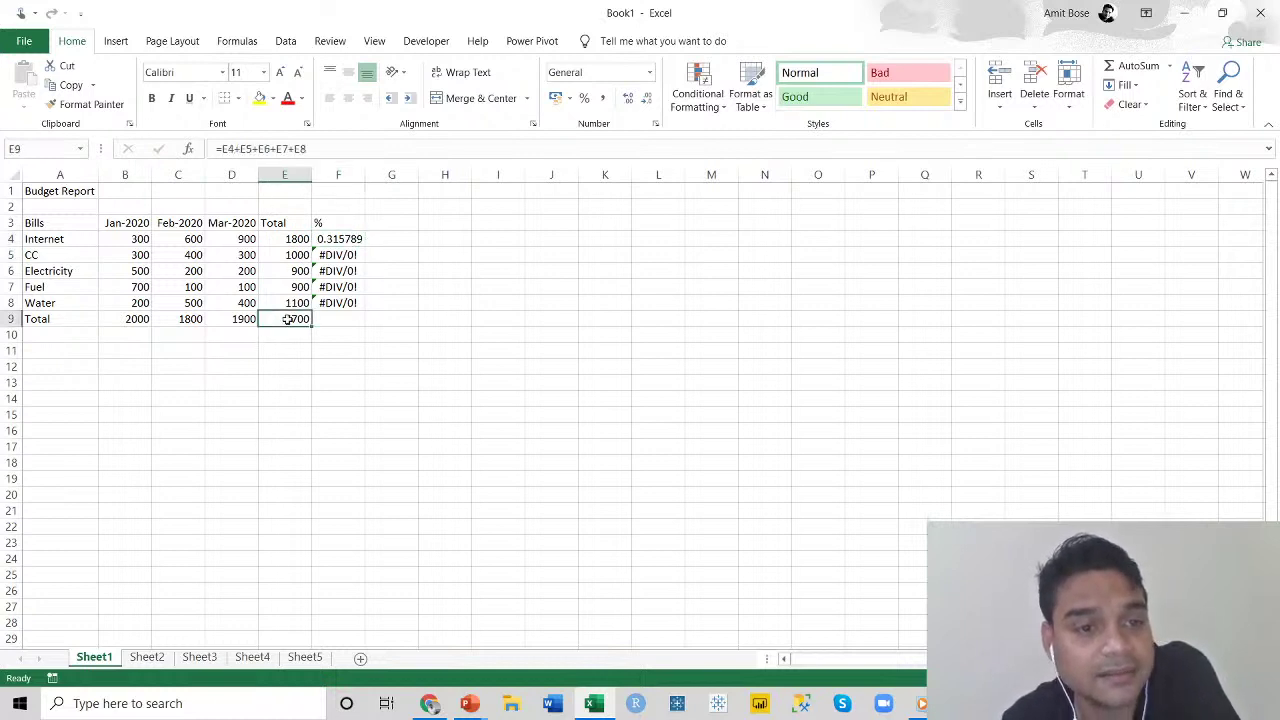
click(340, 239)
click(241, 148)
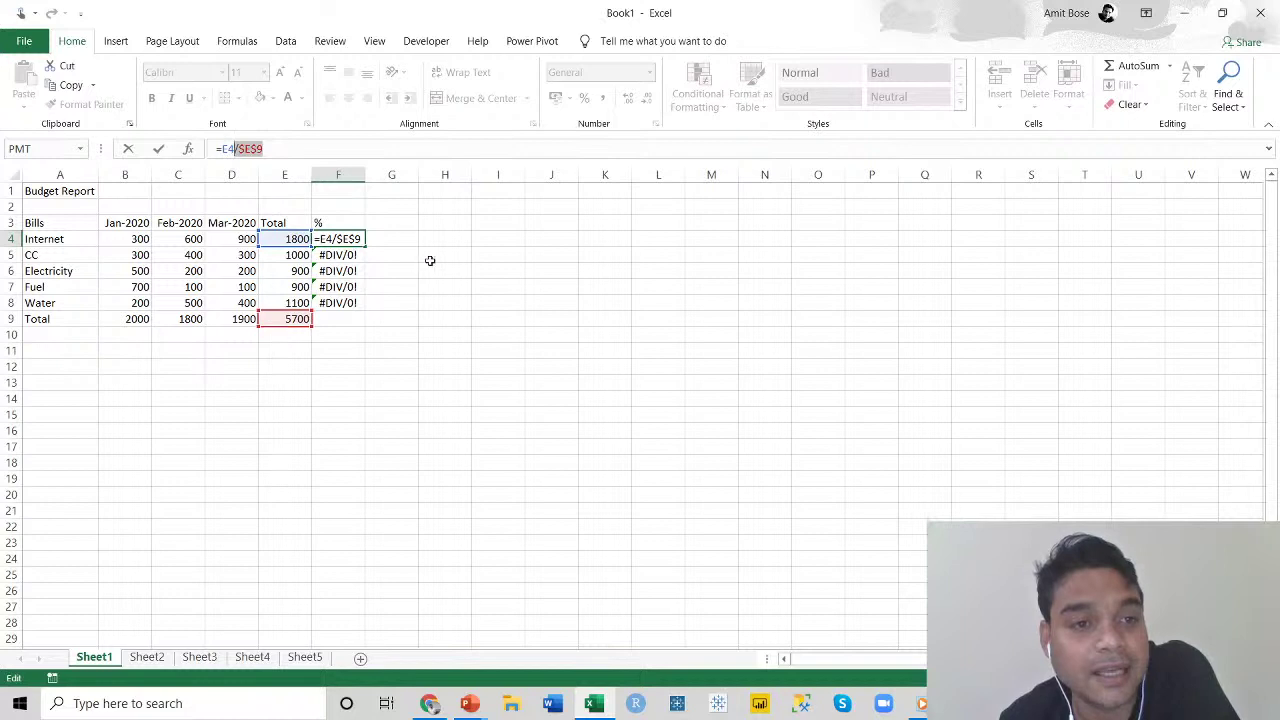
click(303, 147)
key(ctrl+Return)
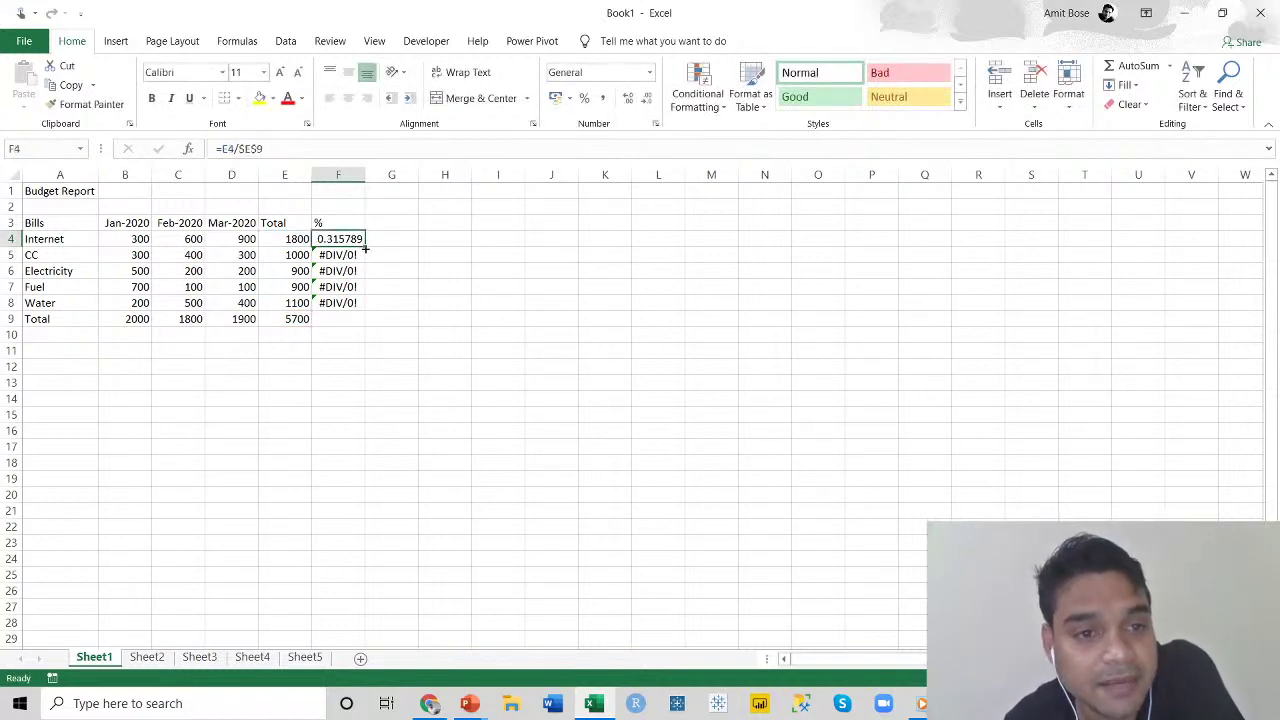
drag(362, 248, 365, 306)
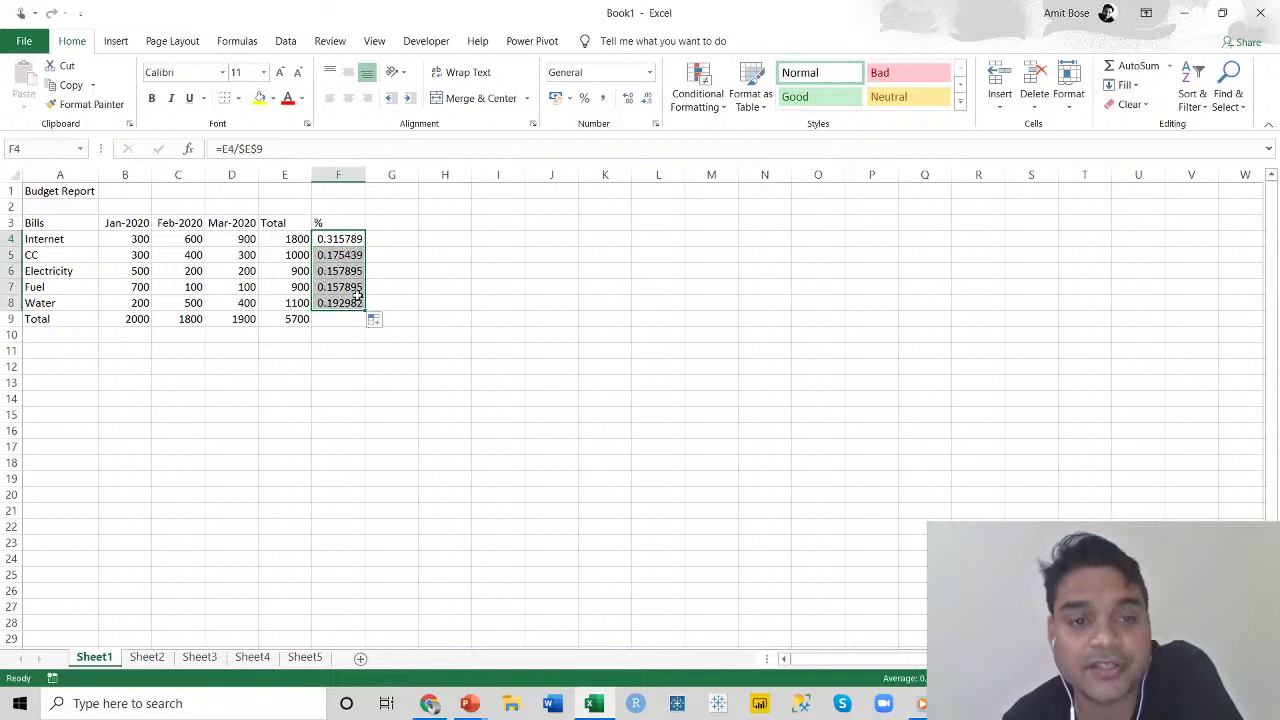
Check the filled percentage formulas in column F for the changing row reference and the fixed $E$9 reference.
click(342, 256)
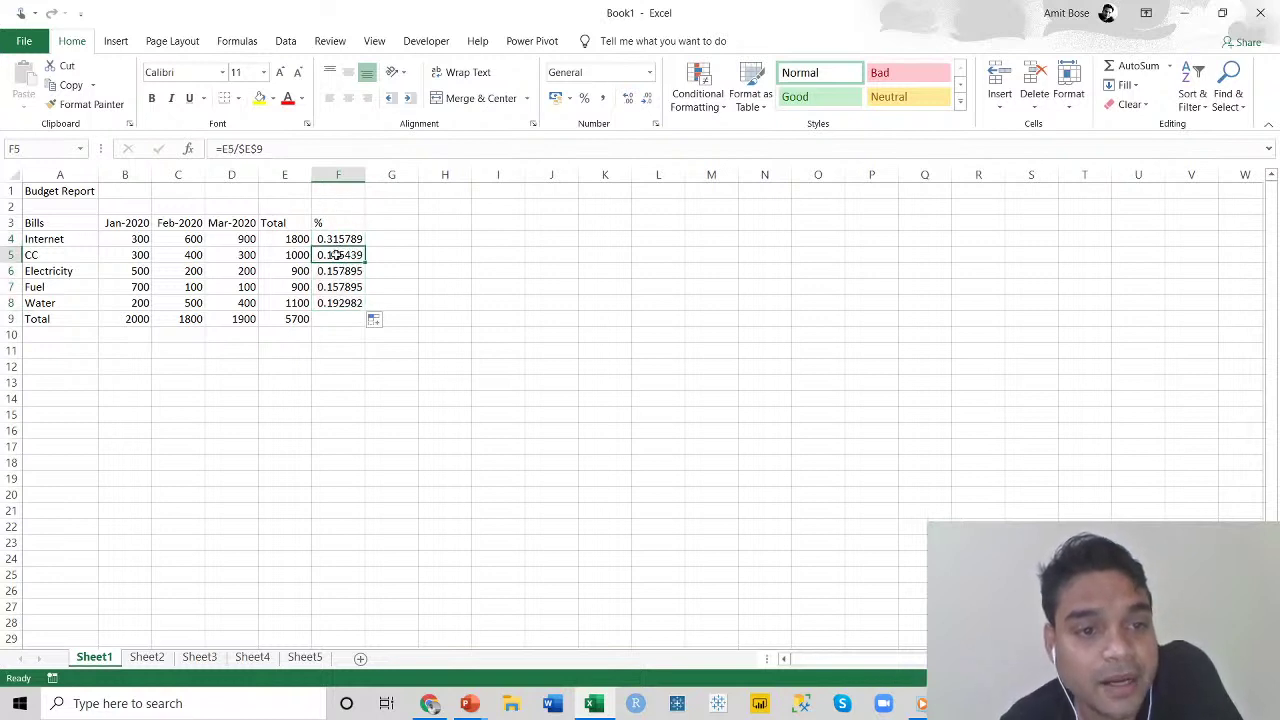
key(F2)
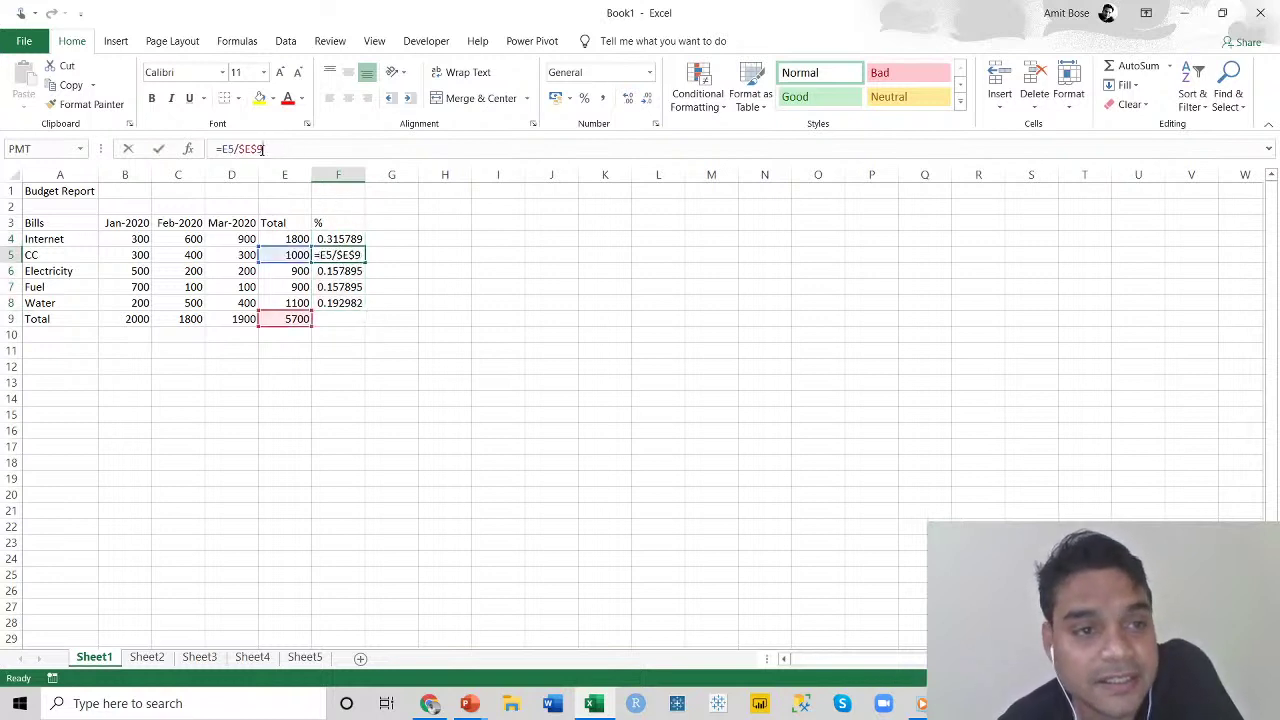
key(shift+Left)
key(shift+Left)
key(shift+Left)
key(shift+Left)
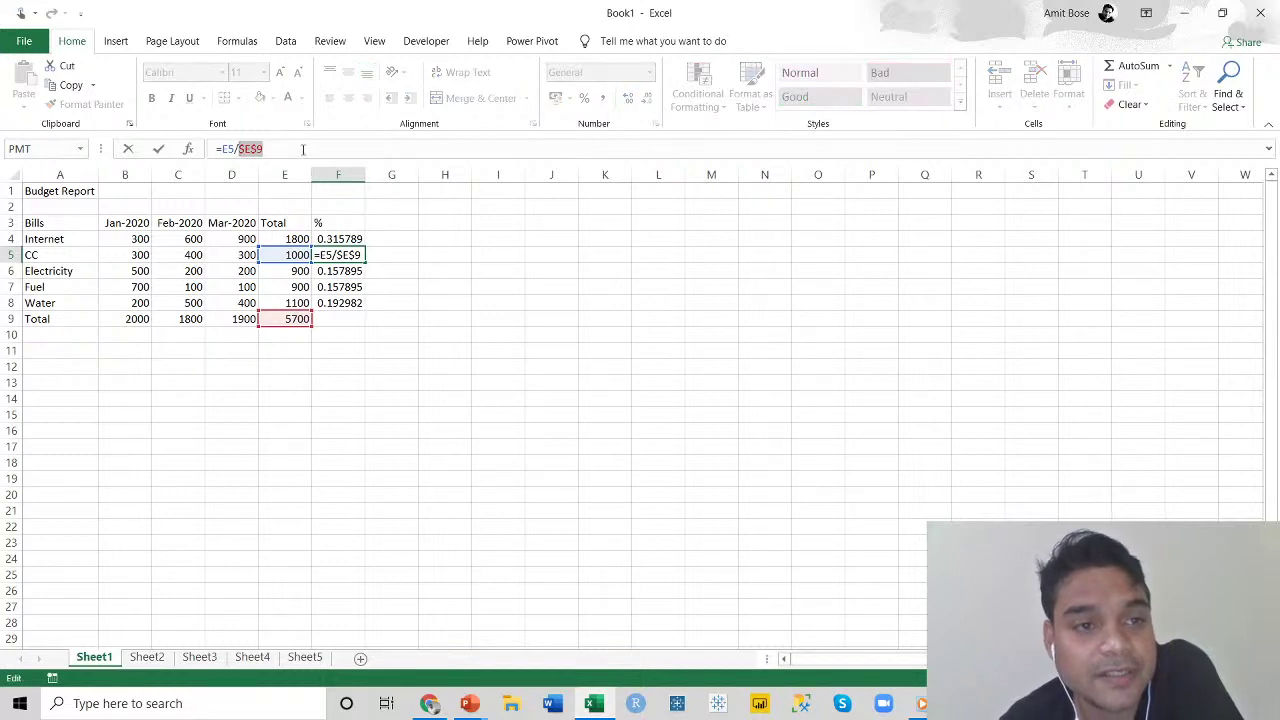
click(303, 149)
key(Escape)
key(Return)
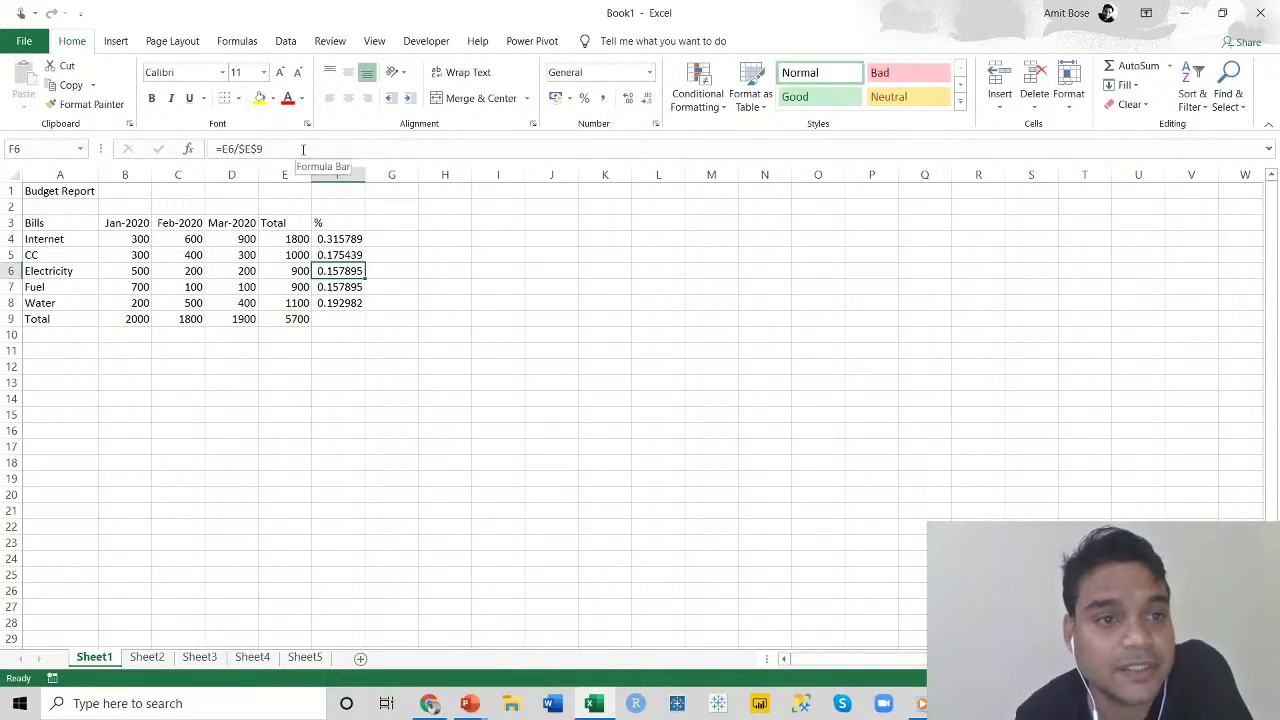
key(F2)
click(346, 304)
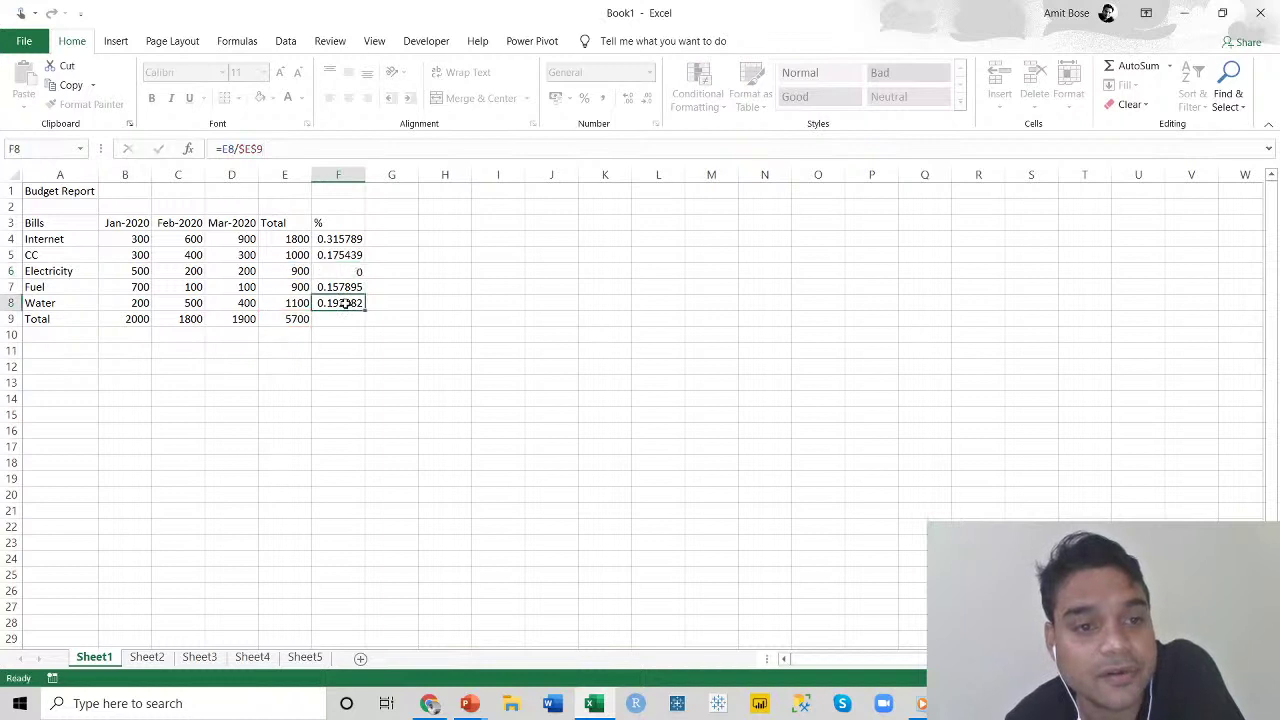
click(278, 148)
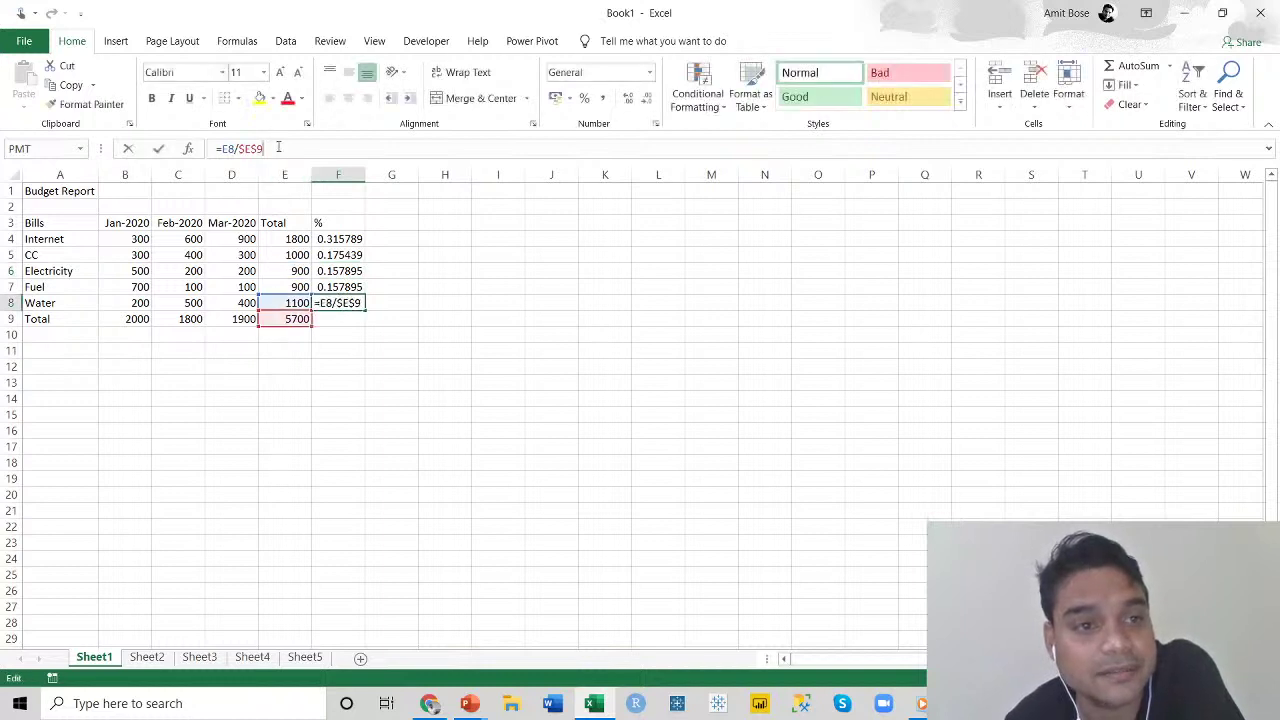
click(344, 240)
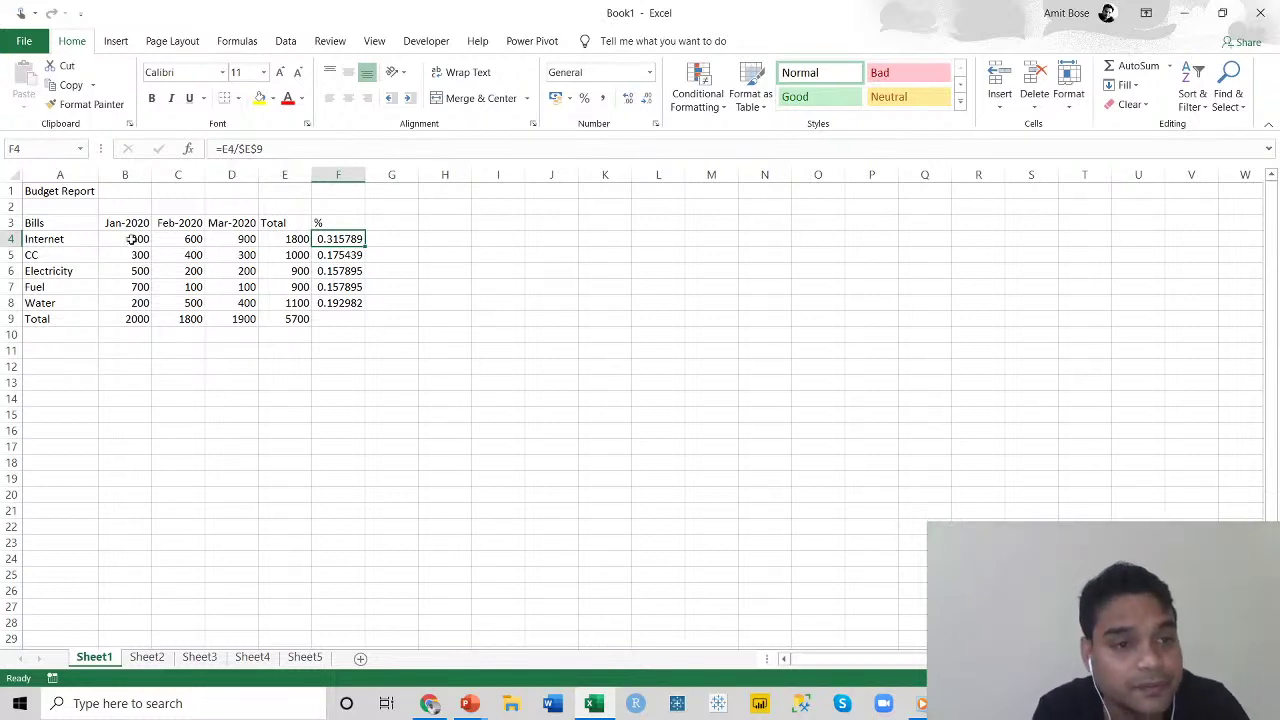
drag(137, 238, 283, 315)
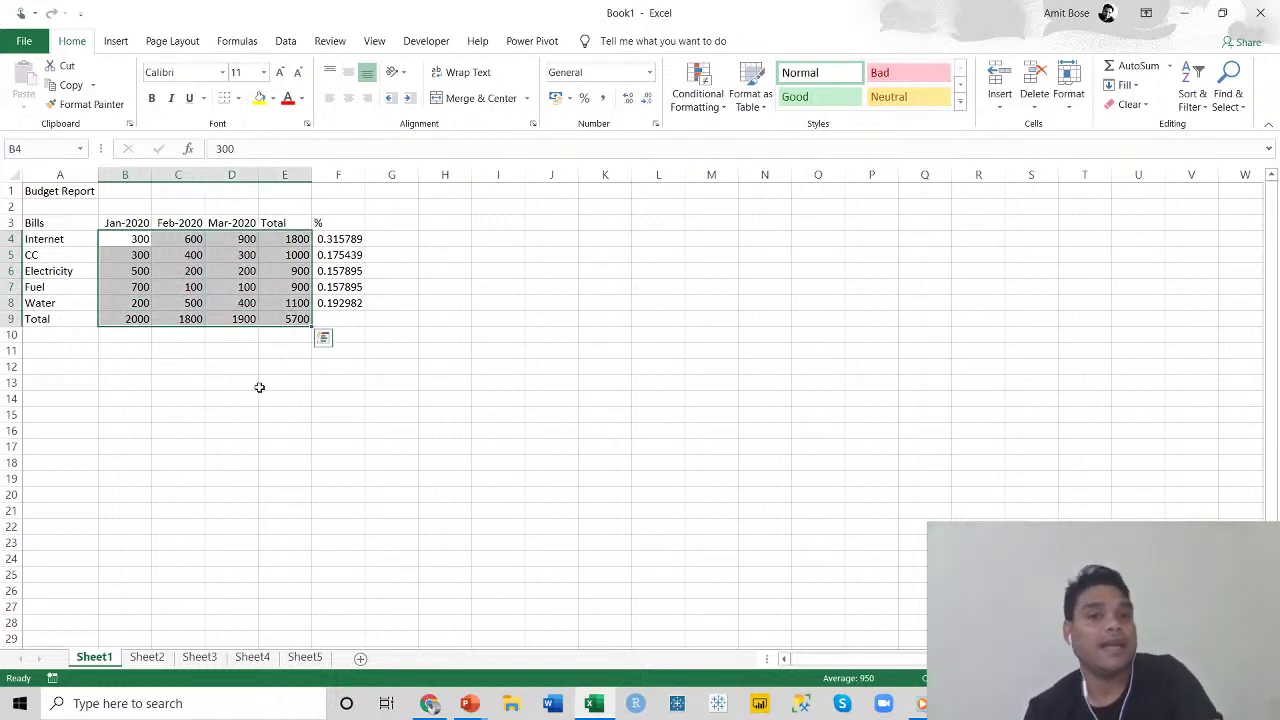
drag(336, 238, 342, 300)
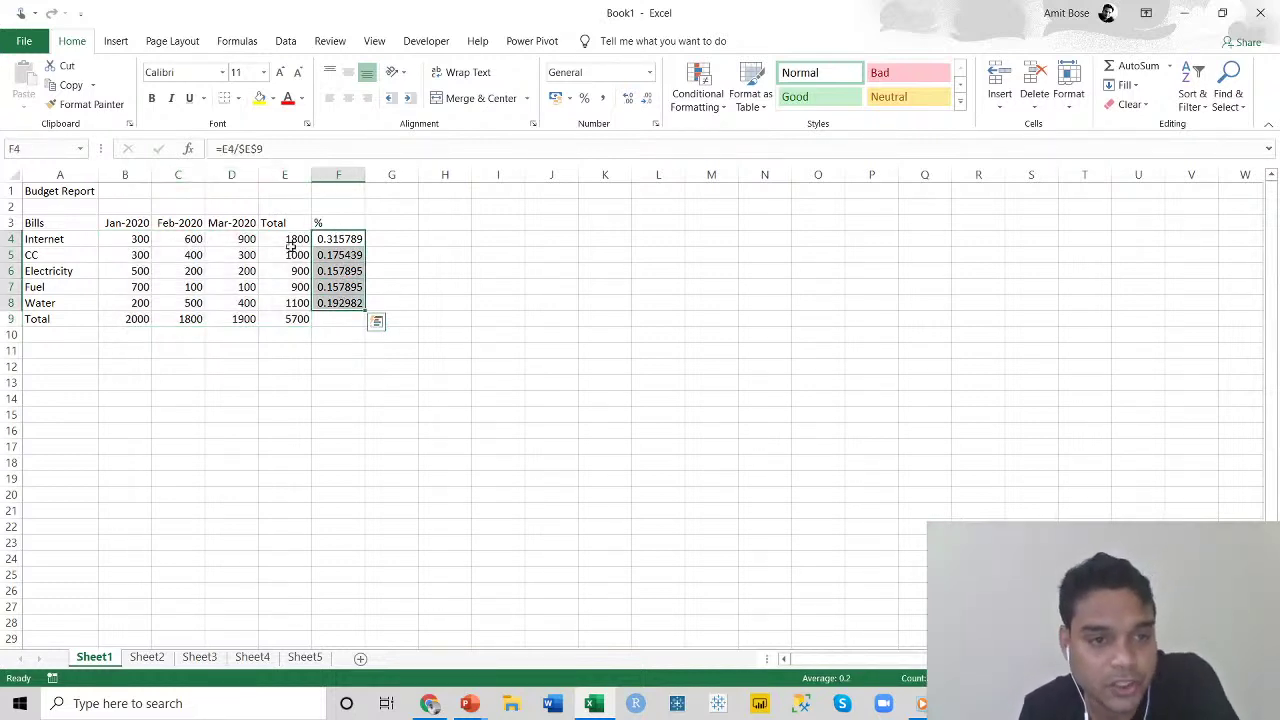
click(423, 300)
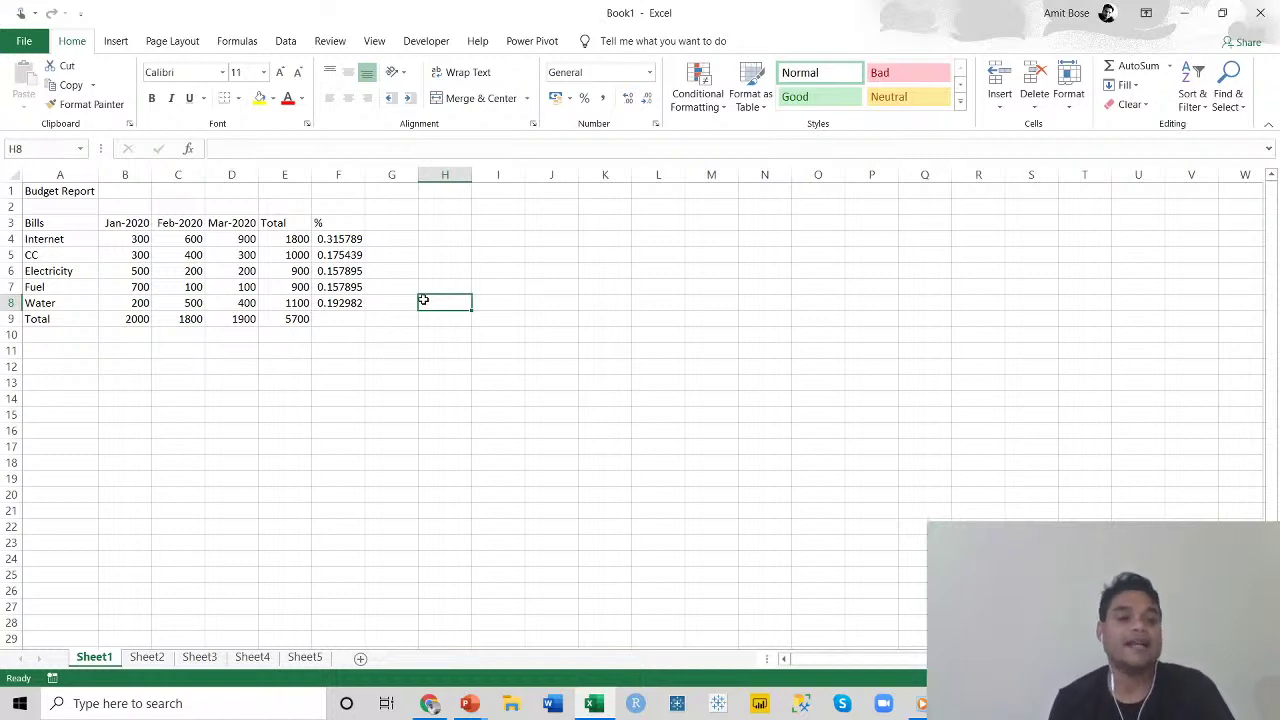
drag(117, 240, 290, 315)
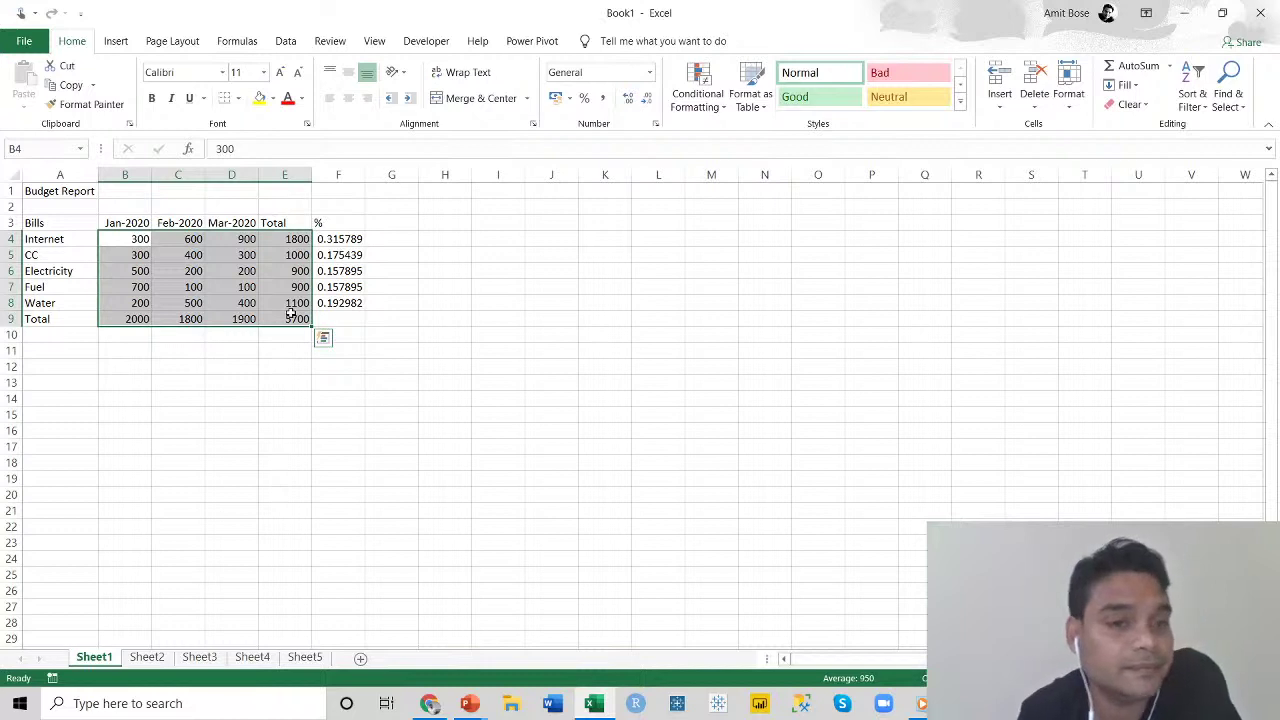
click(440, 410)
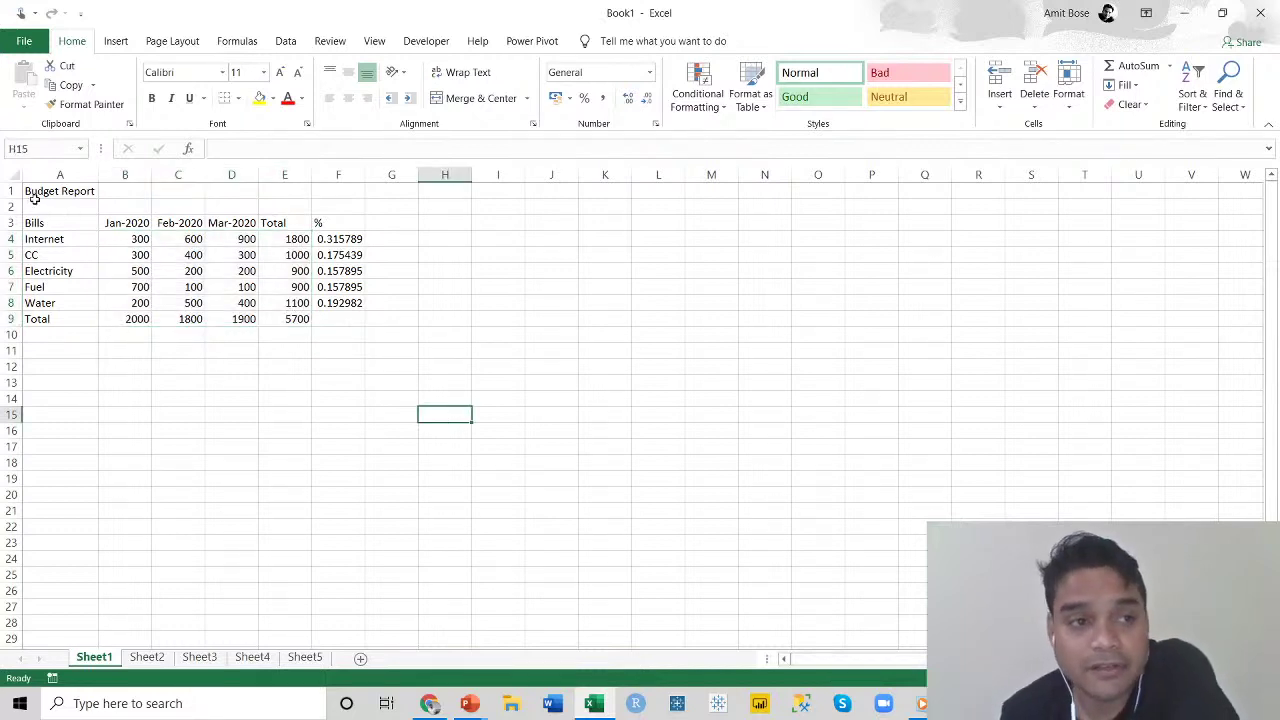
drag(29, 192, 337, 326)
click(412, 273)
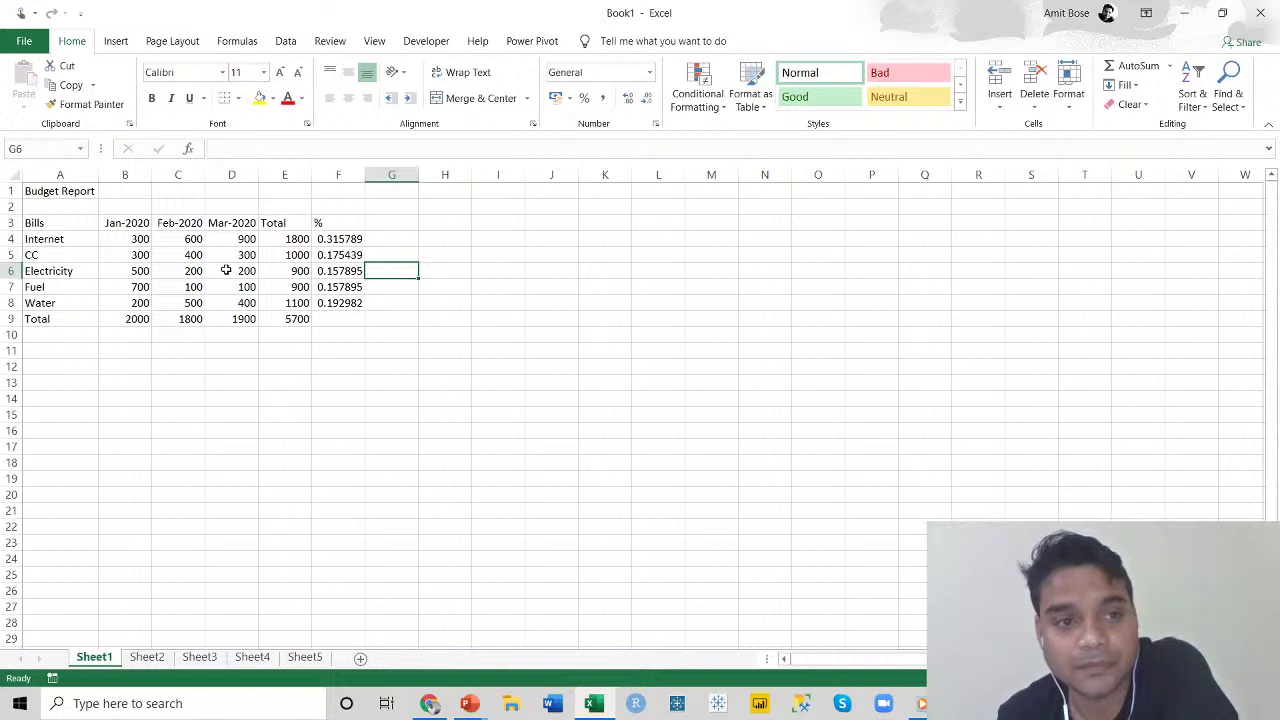
drag(38, 194, 349, 317)
click(350, 368)
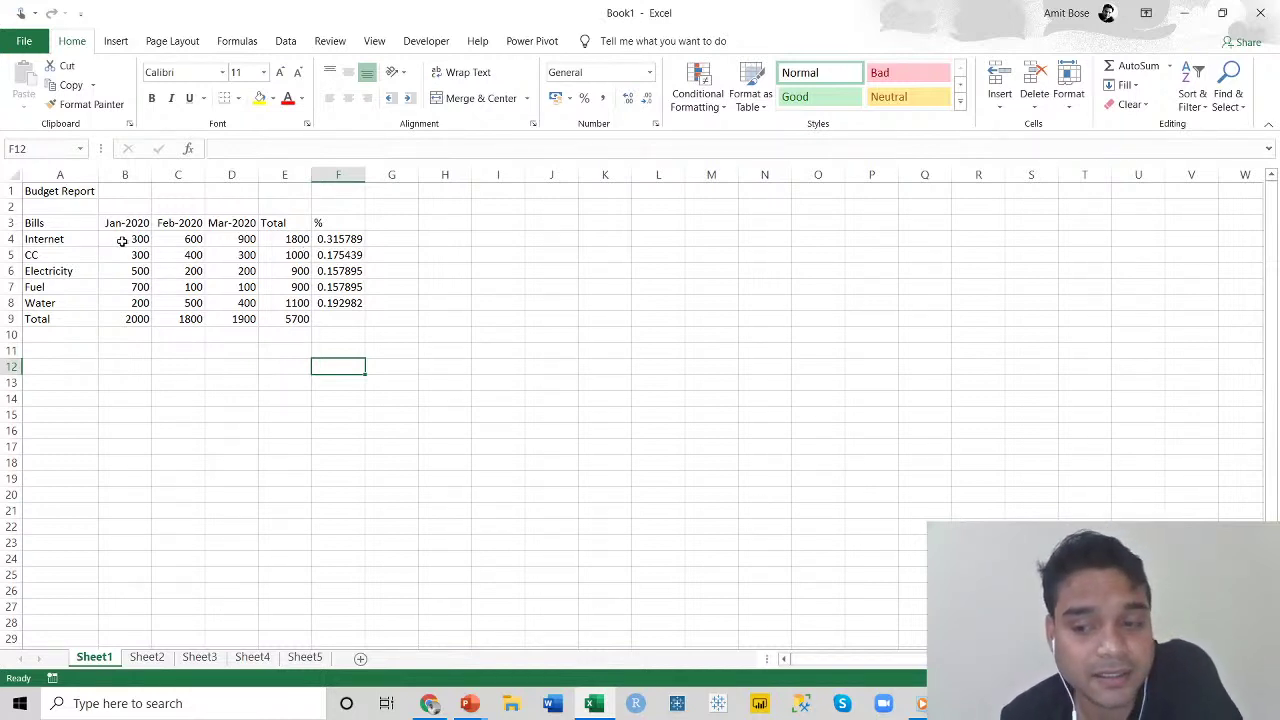
drag(122, 240, 300, 322)
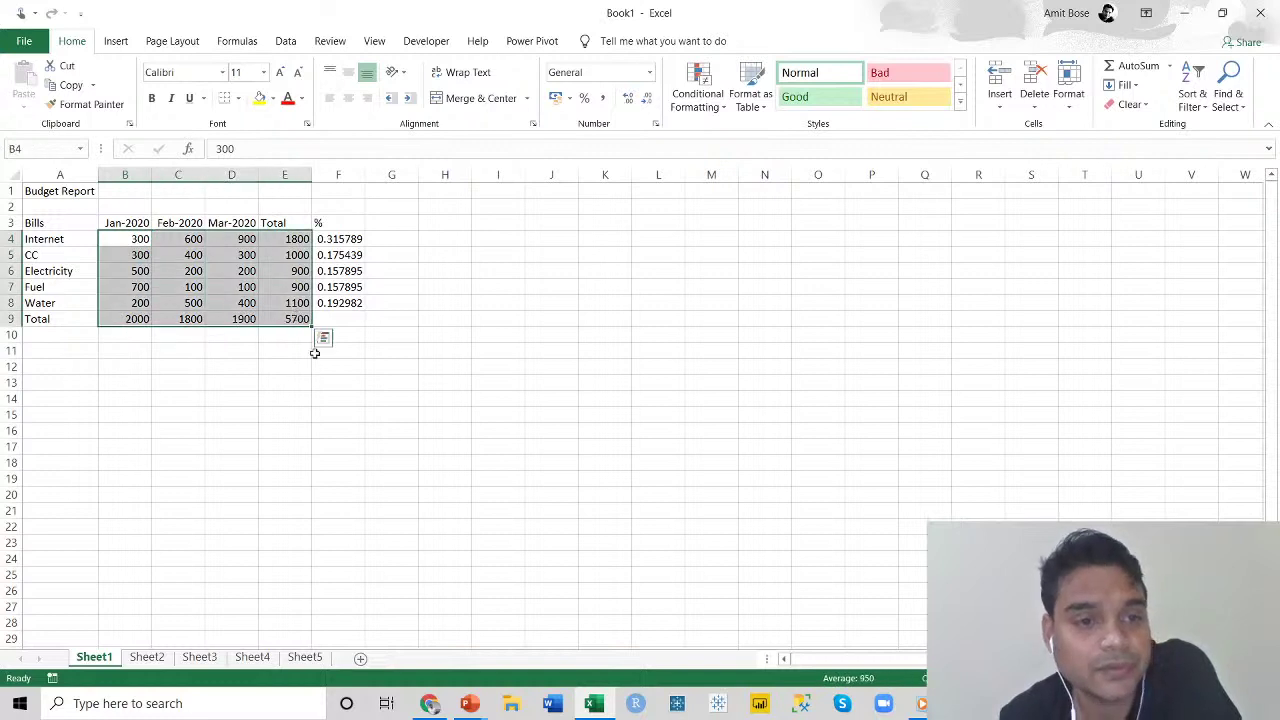
click(395, 388)
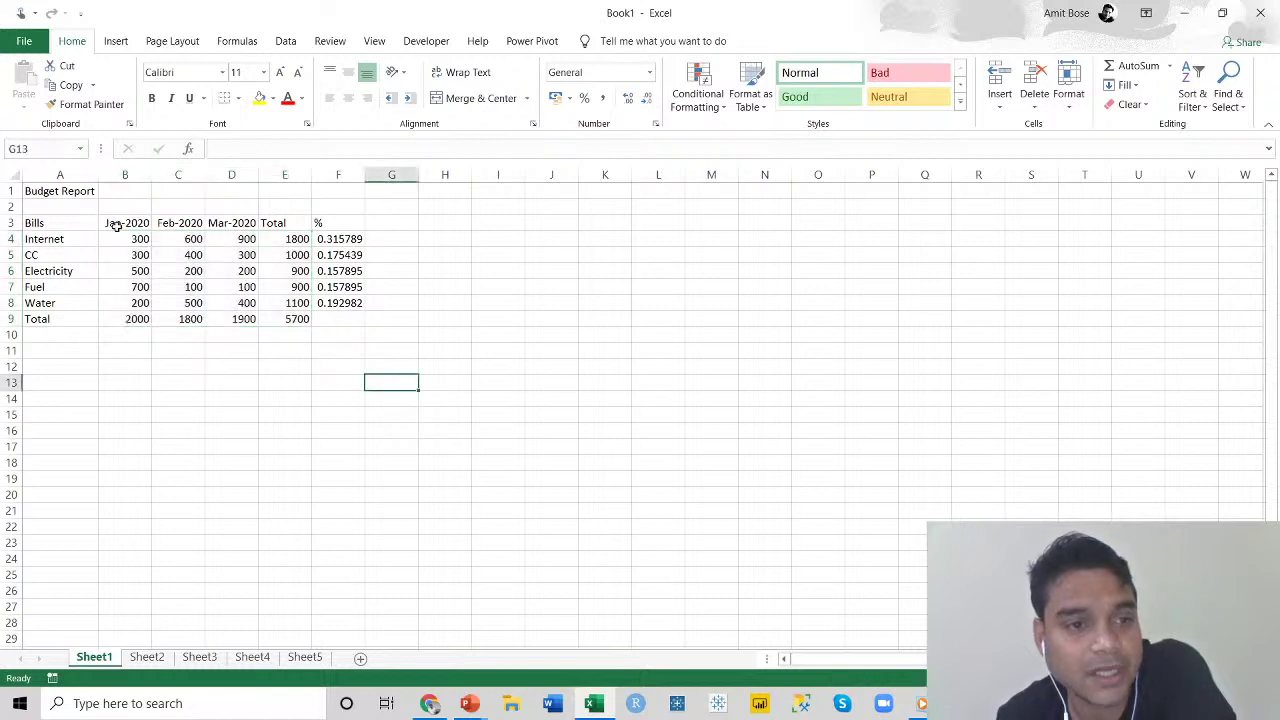
Select the bill amounts and totals in B4:E9 and look through the currency symbols available for the Accounting format.
drag(120, 240, 300, 319)
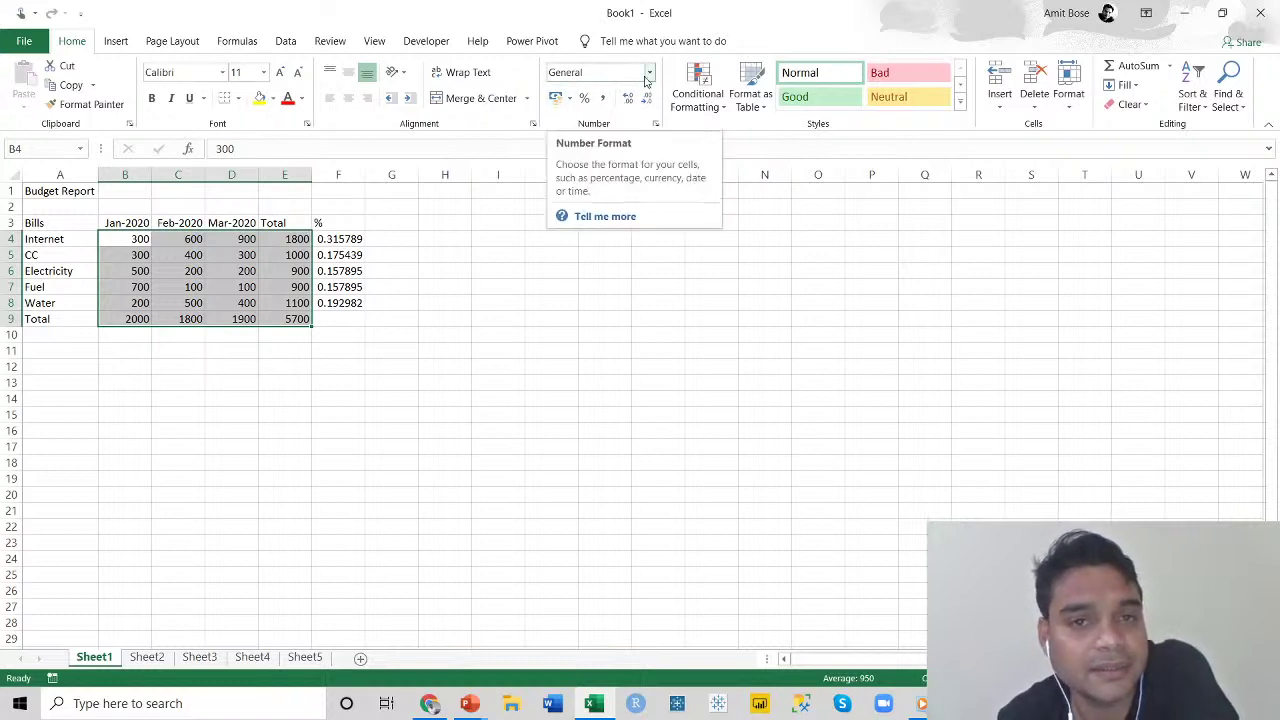
click(570, 99)
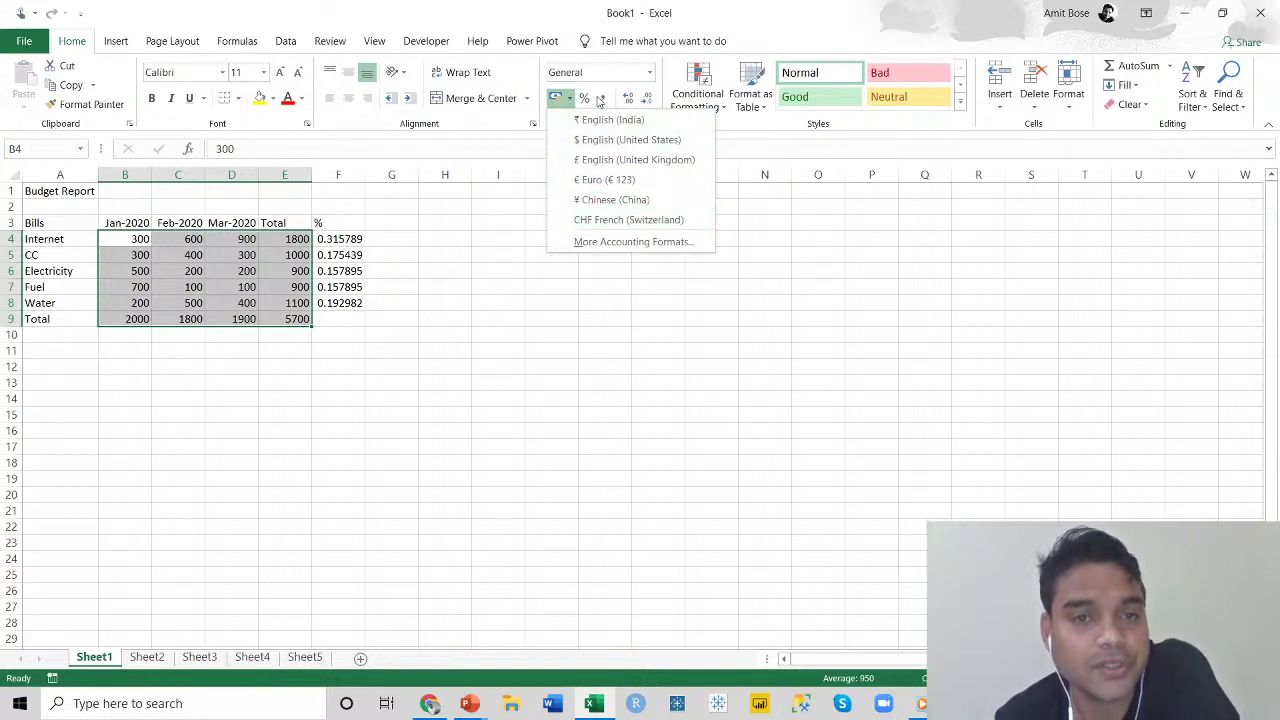
click(640, 242)
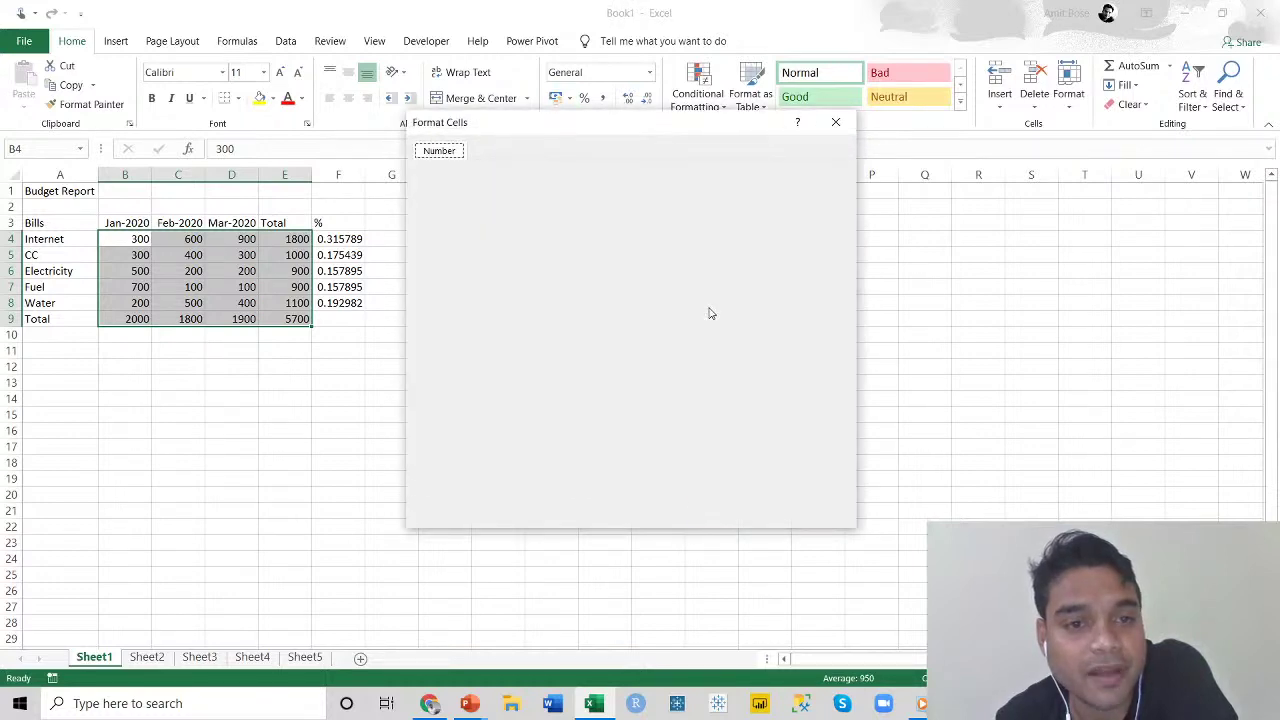
click(832, 248)
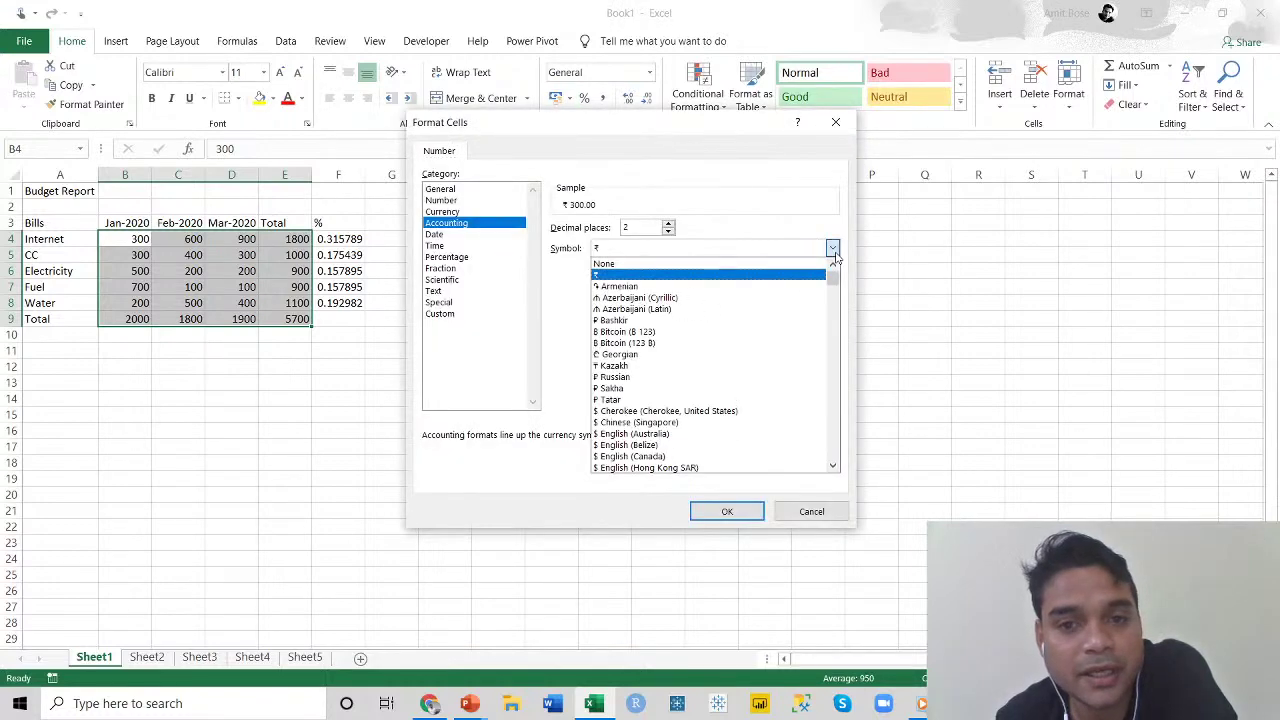
scroll(733, 384, down, 2)
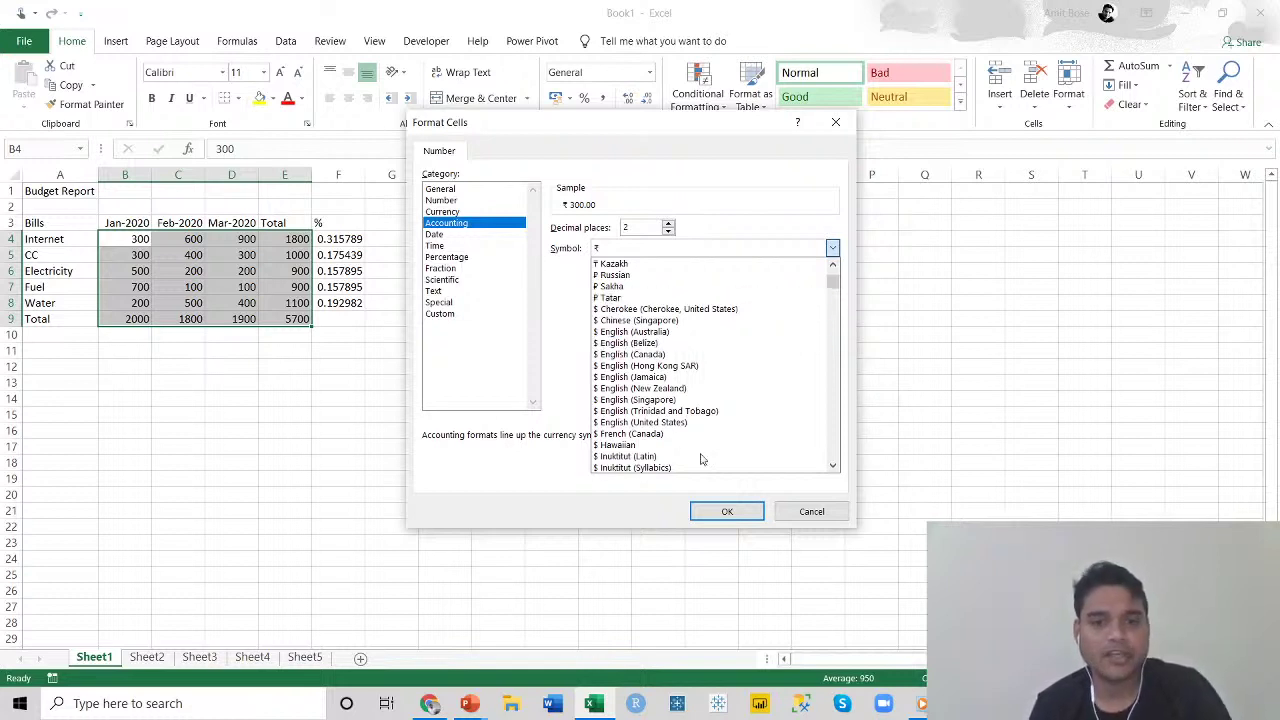
click(811, 511)
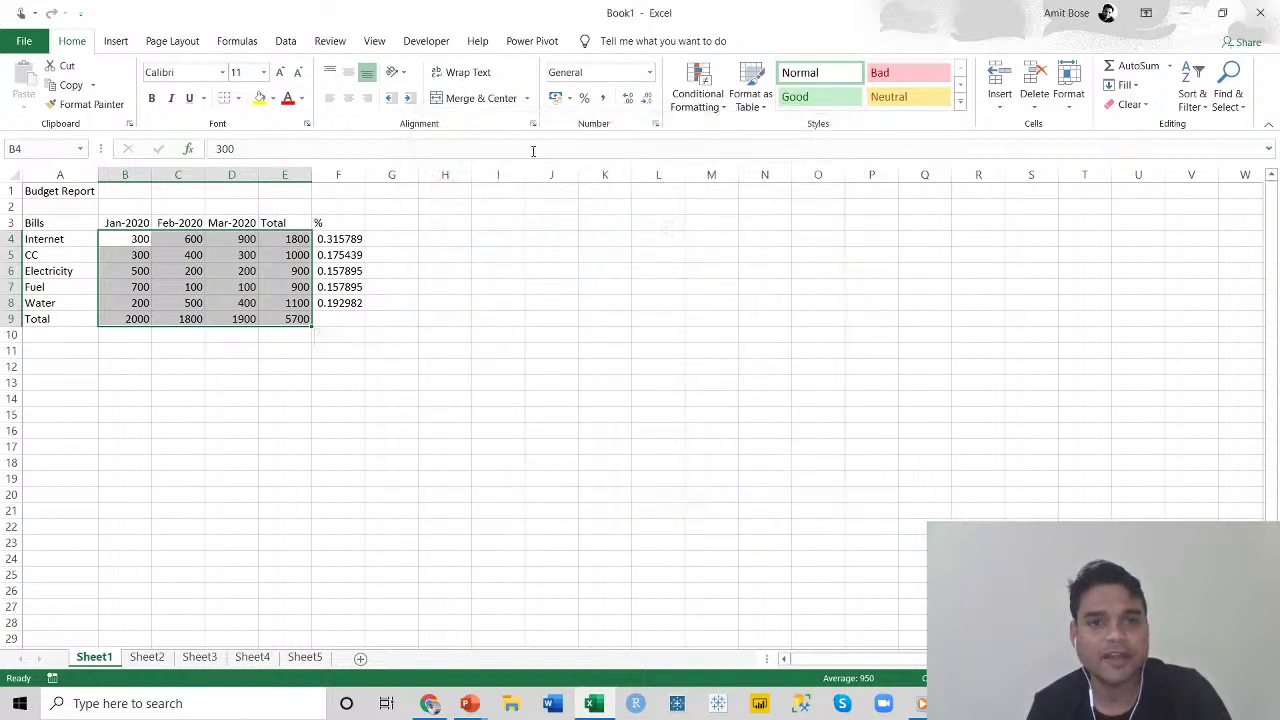
Format the amounts and totals in B4:E9 as Accounting with the ₹ symbol and 2 decimal places.
click(571, 98)
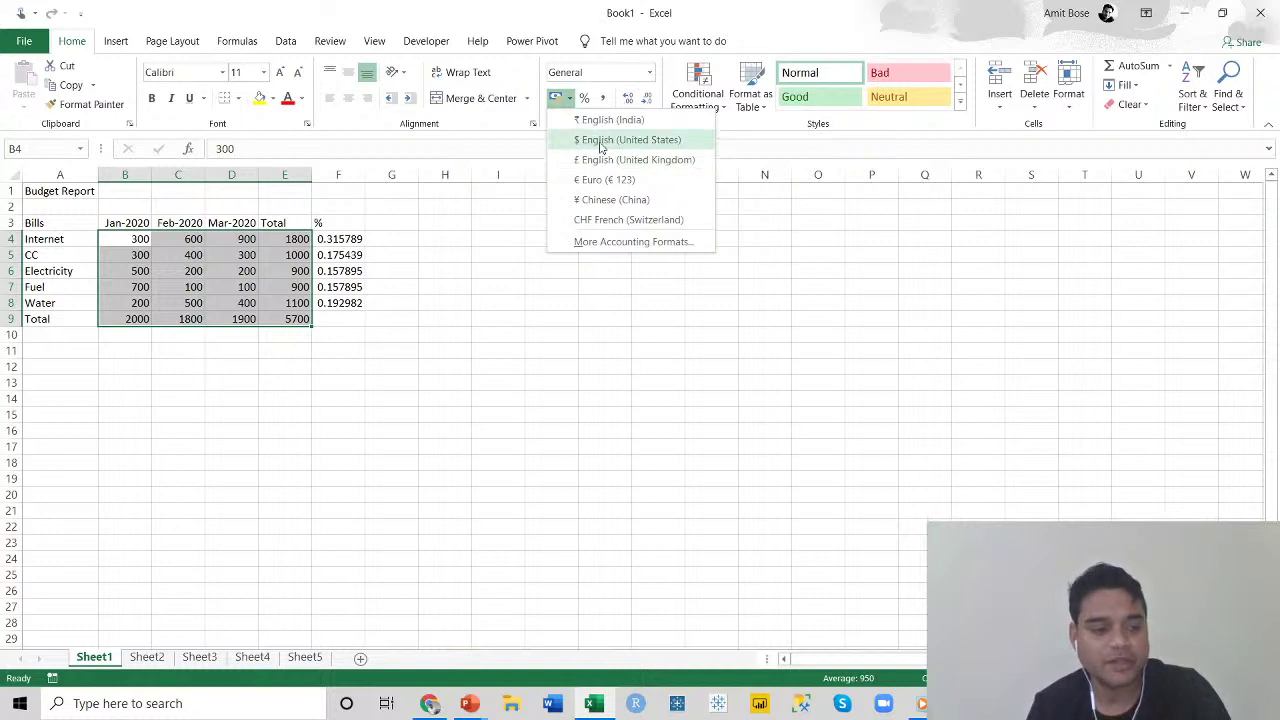
click(602, 241)
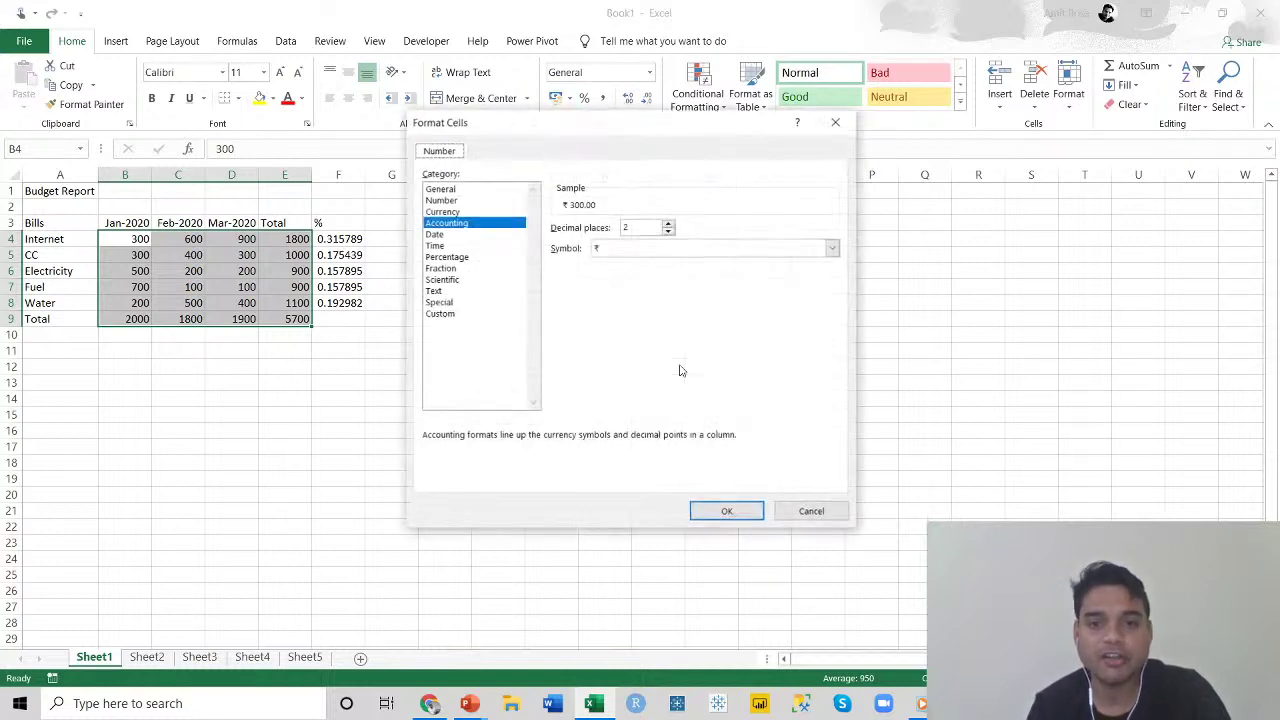
click(689, 244)
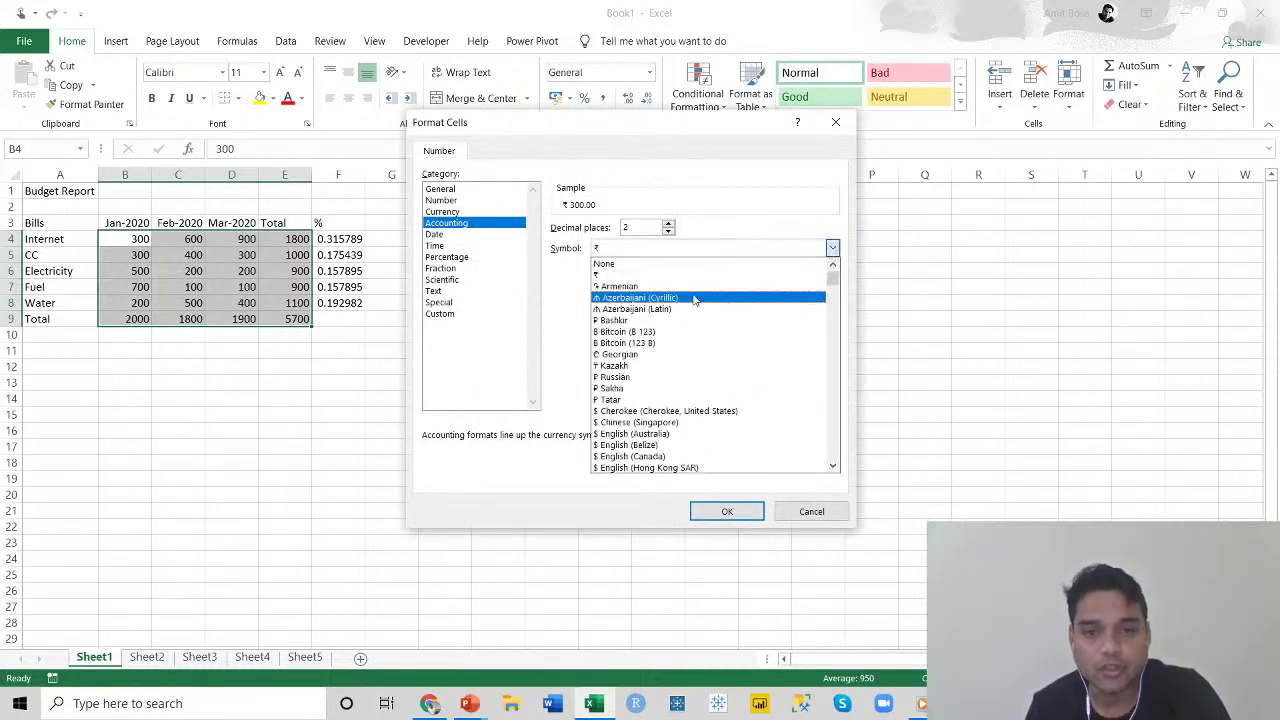
scroll(693, 300, down, 6)
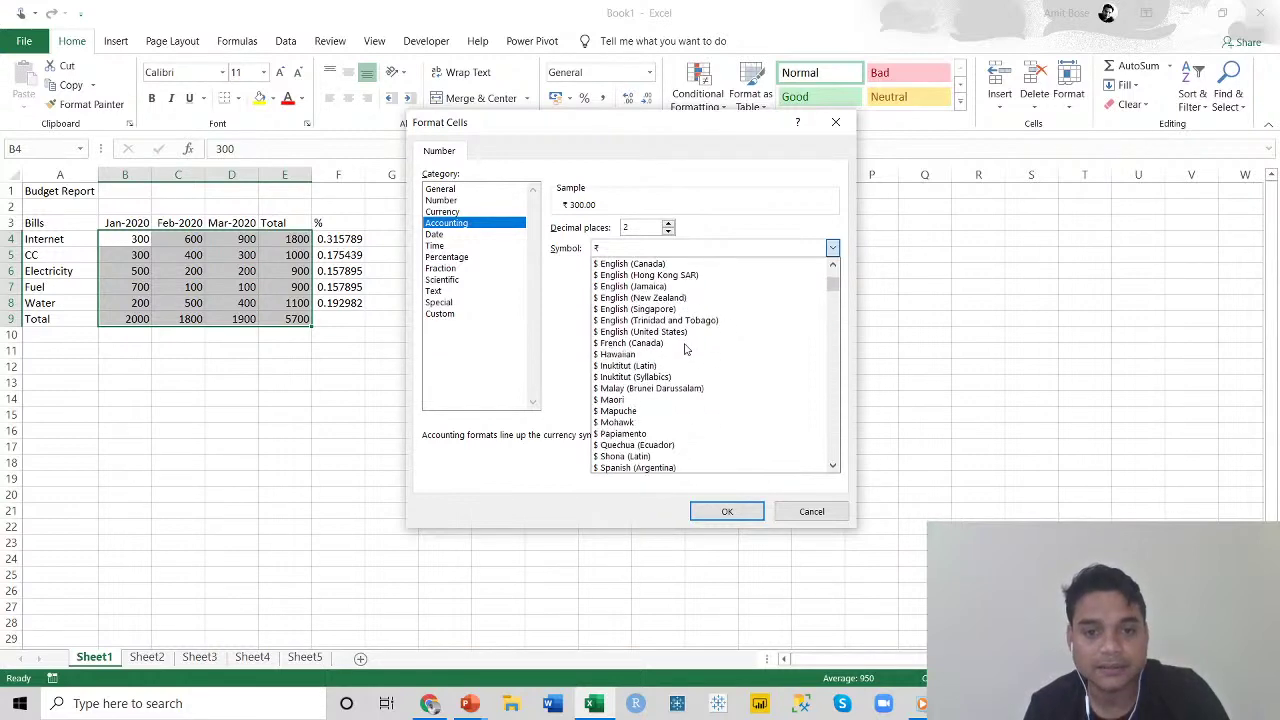
scroll(685, 348, down, 4)
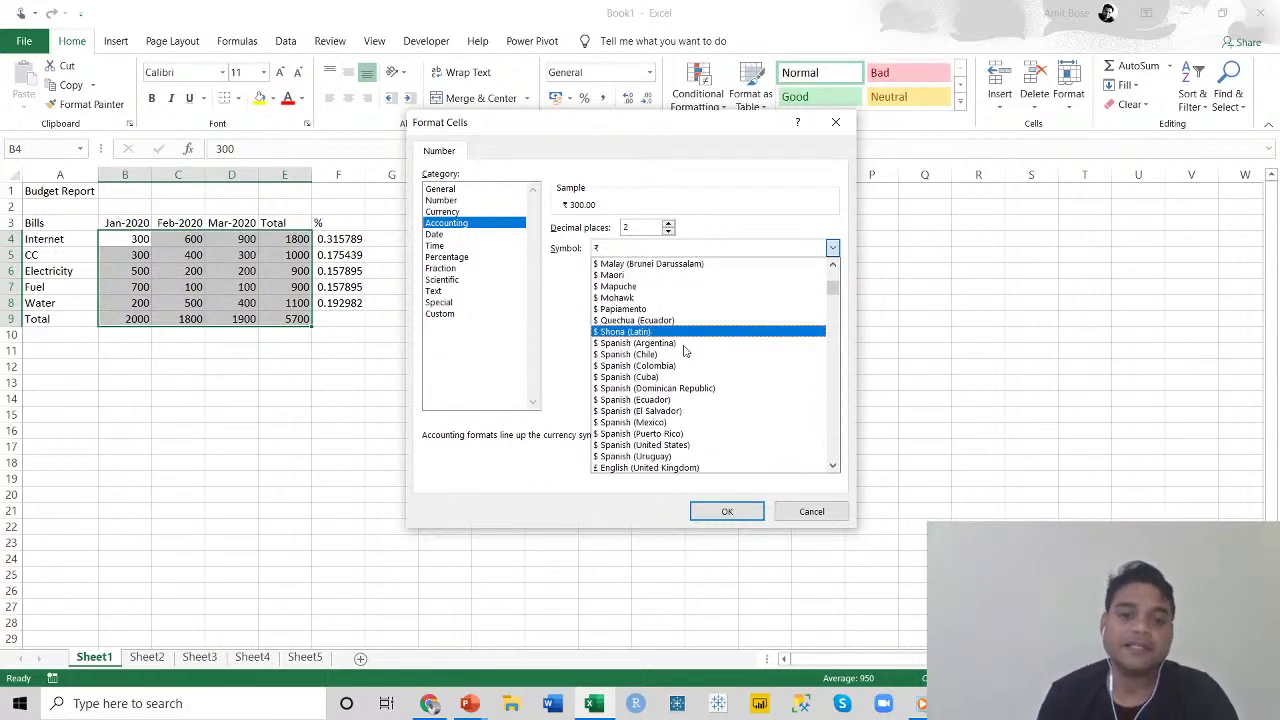
scroll(685, 350, up, 3)
scroll(685, 353, up, 4)
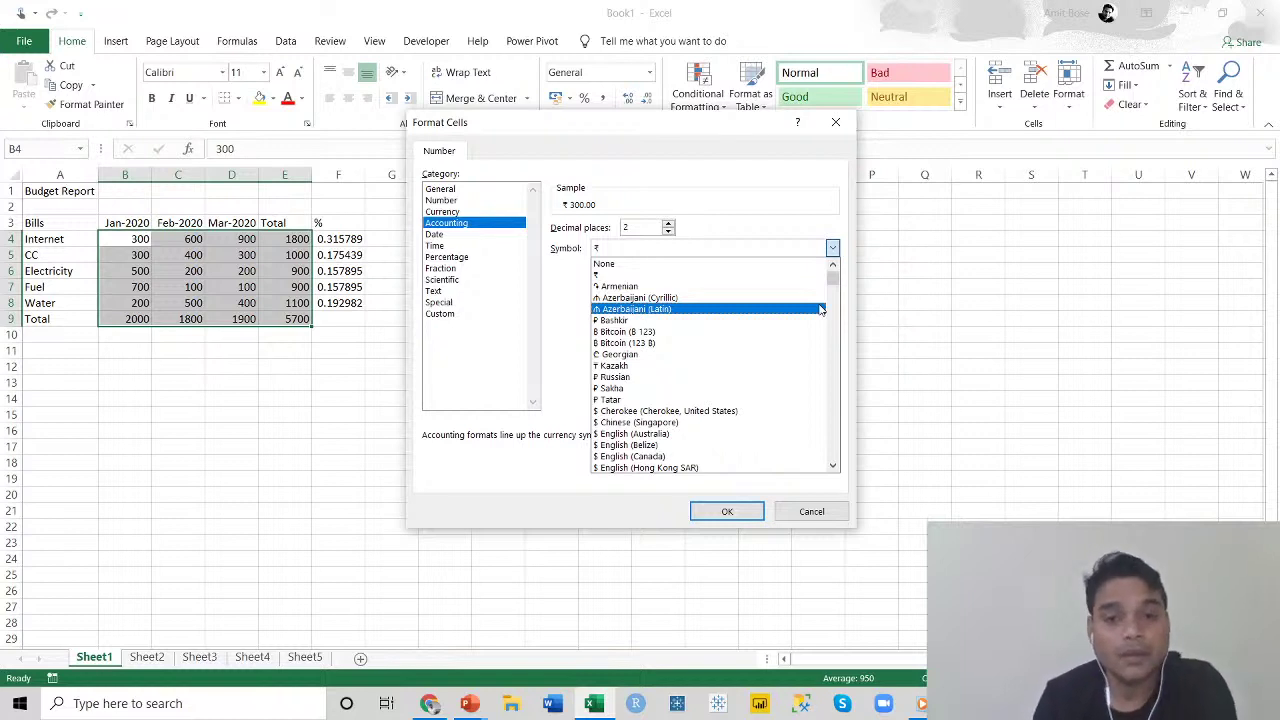
click(624, 275)
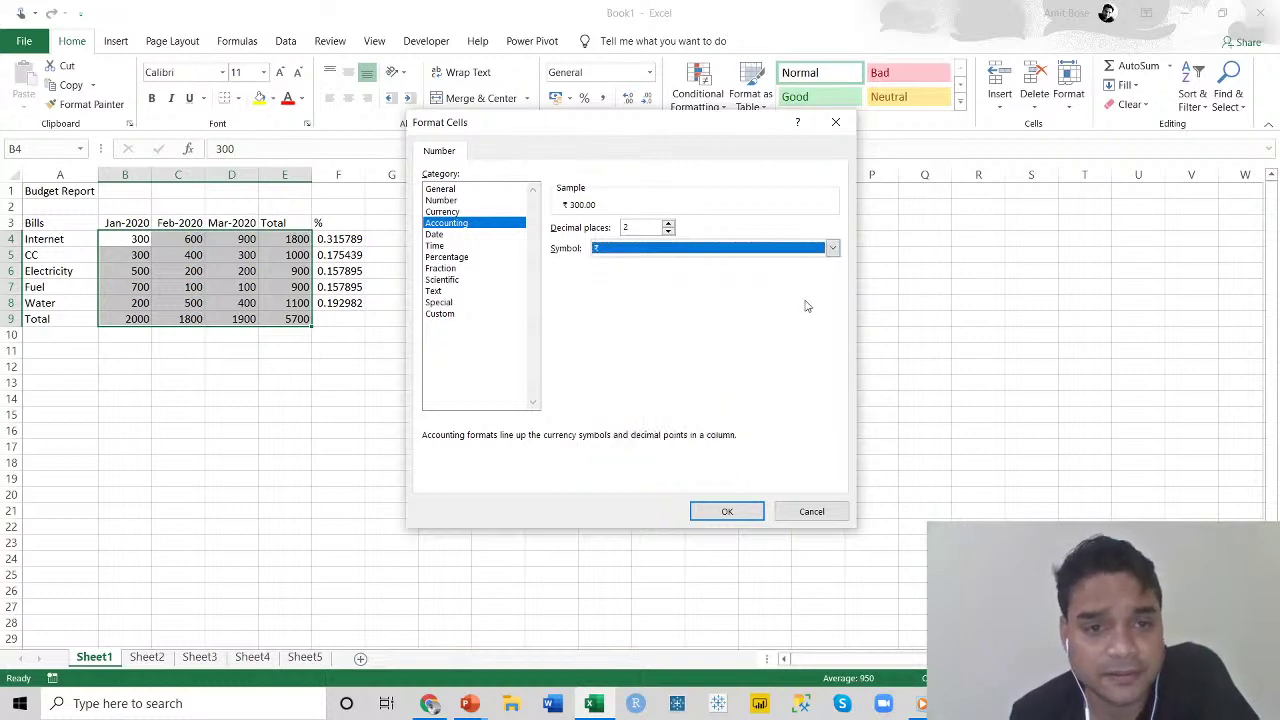
click(728, 511)
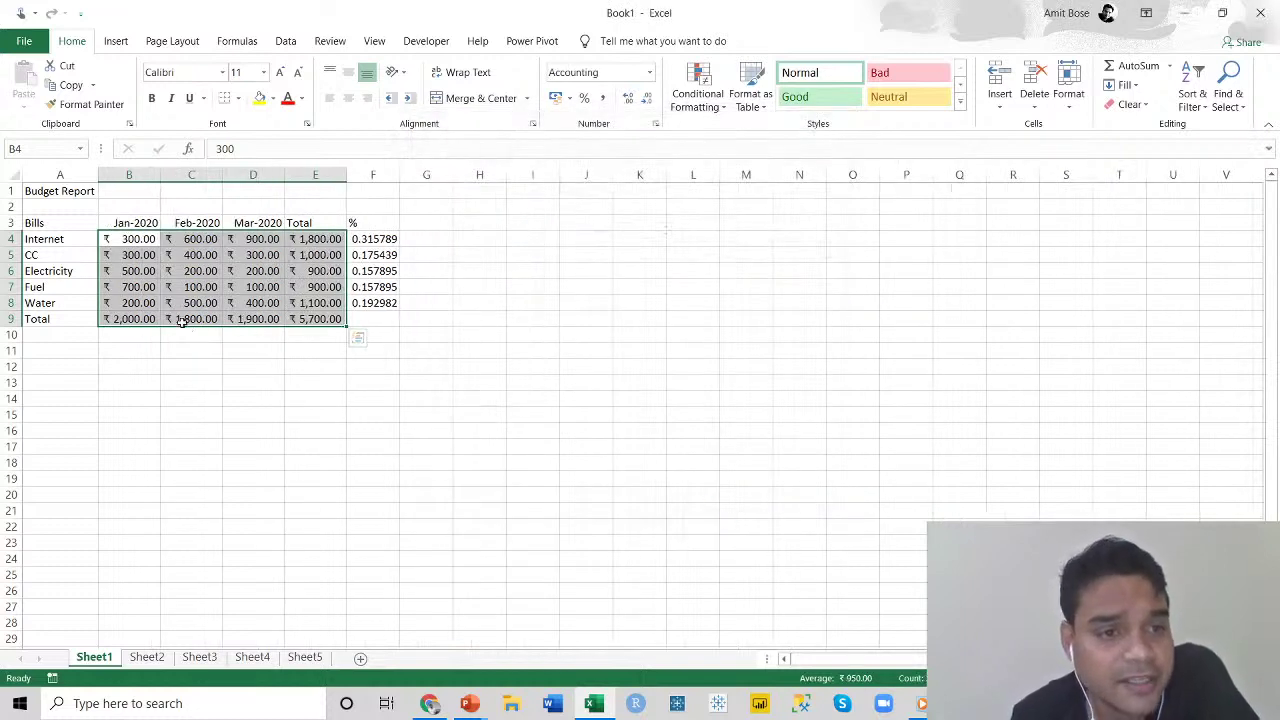
click(108, 241)
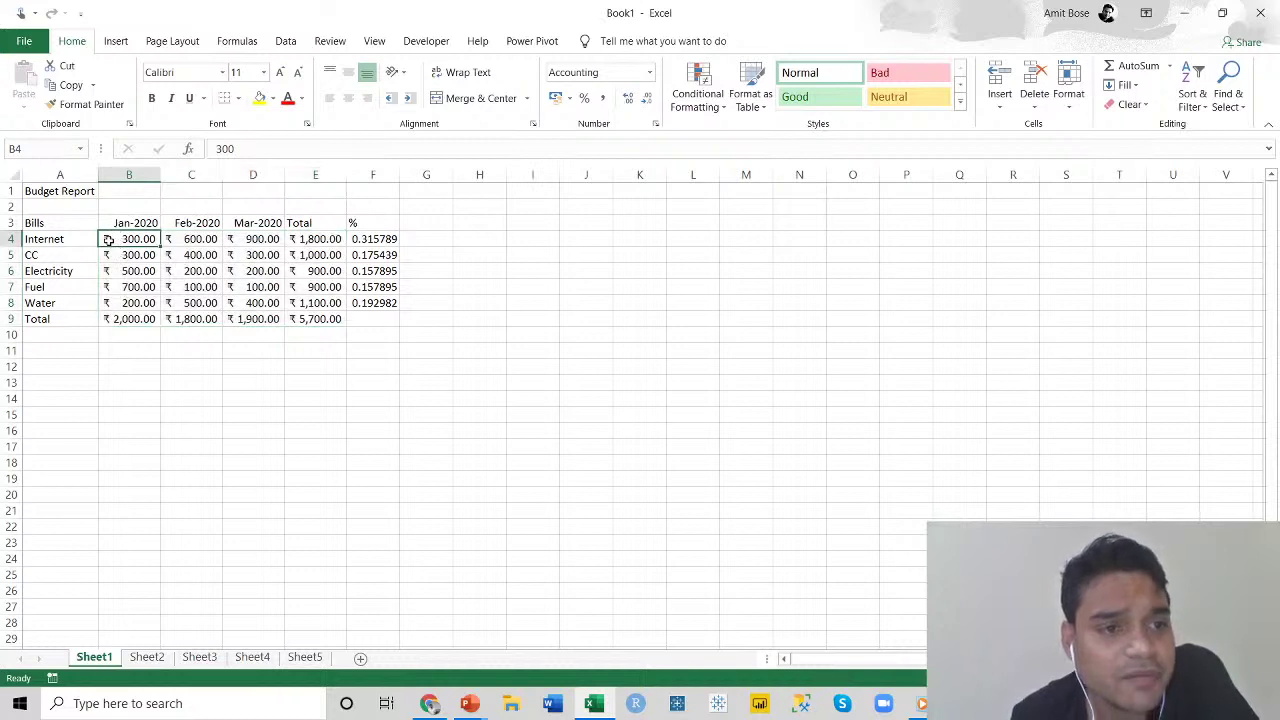
drag(108, 241, 322, 318)
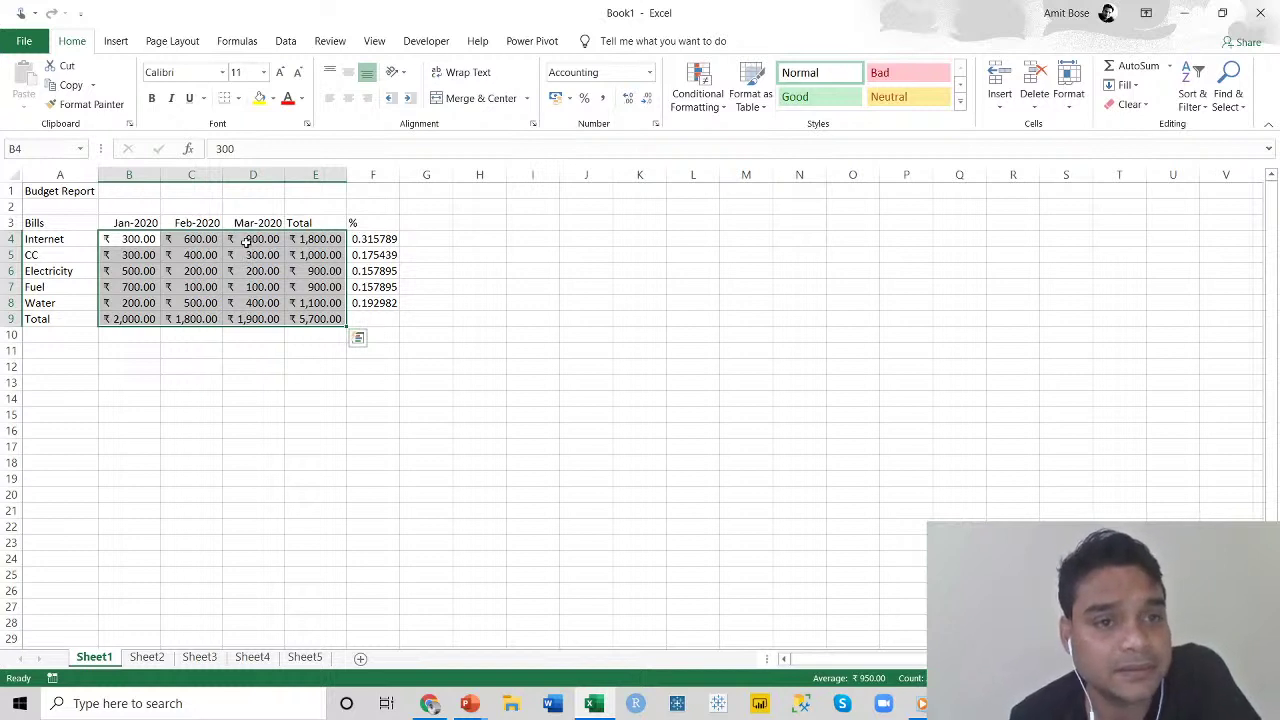
click(350, 429)
Format the percentage column F4:F9 in Percent style and center its values horizontally.
drag(378, 239, 381, 313)
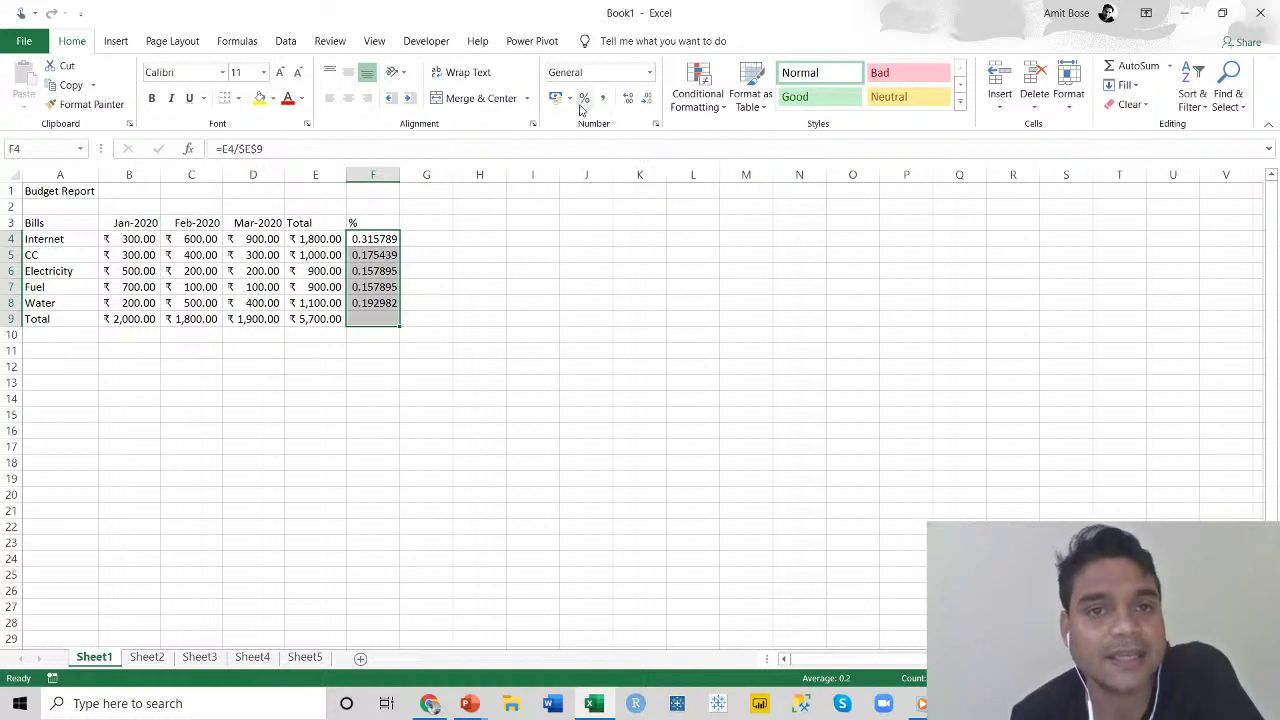
click(584, 98)
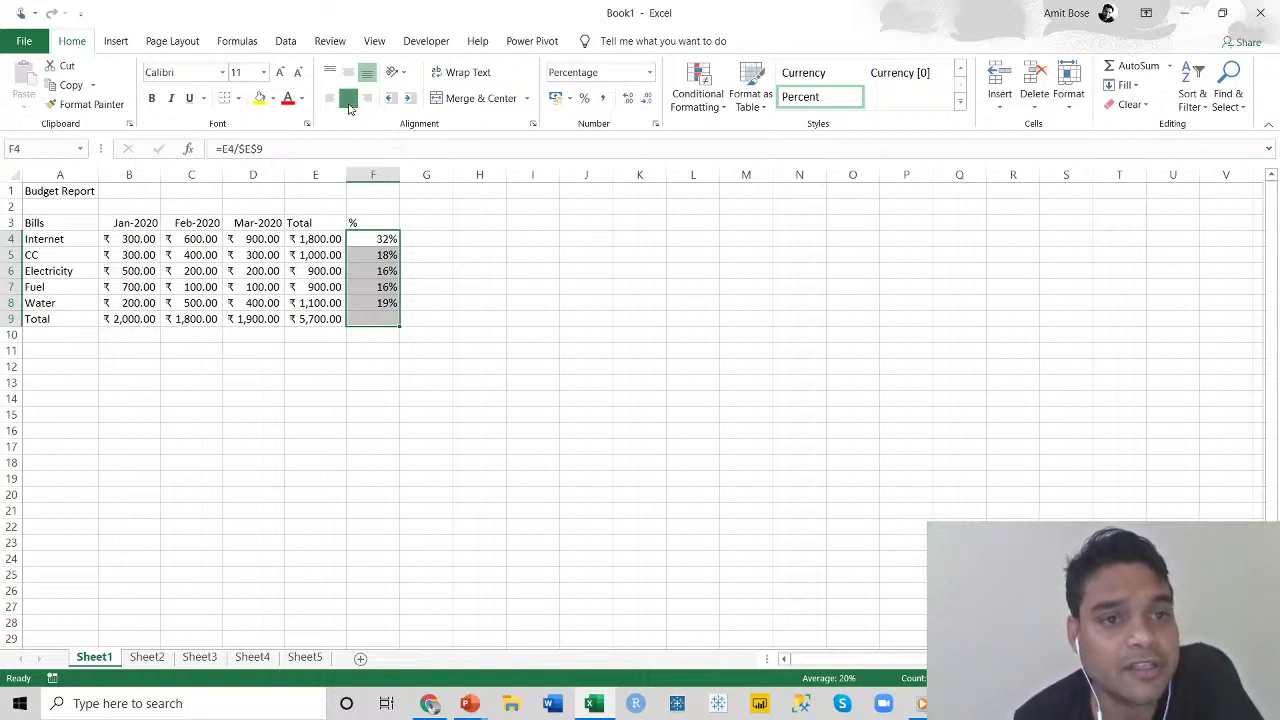
click(348, 98)
click(396, 415)
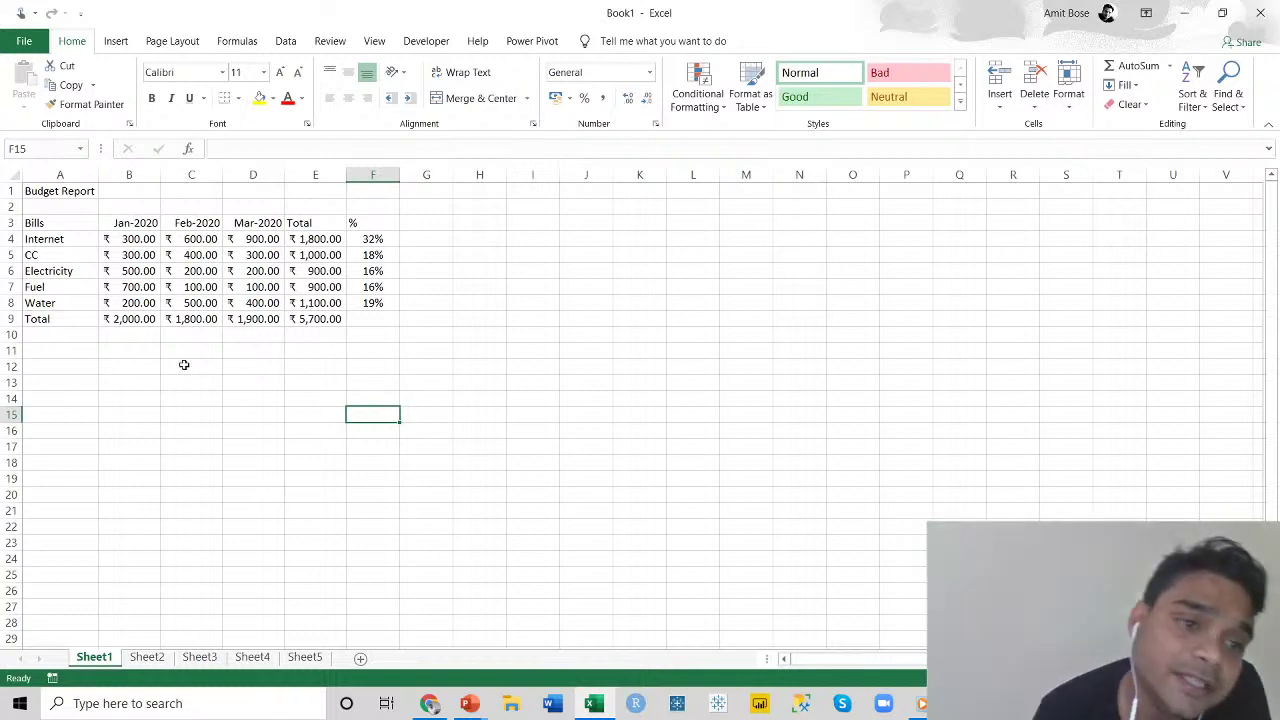
drag(45, 319, 340, 319)
drag(324, 212, 335, 318)
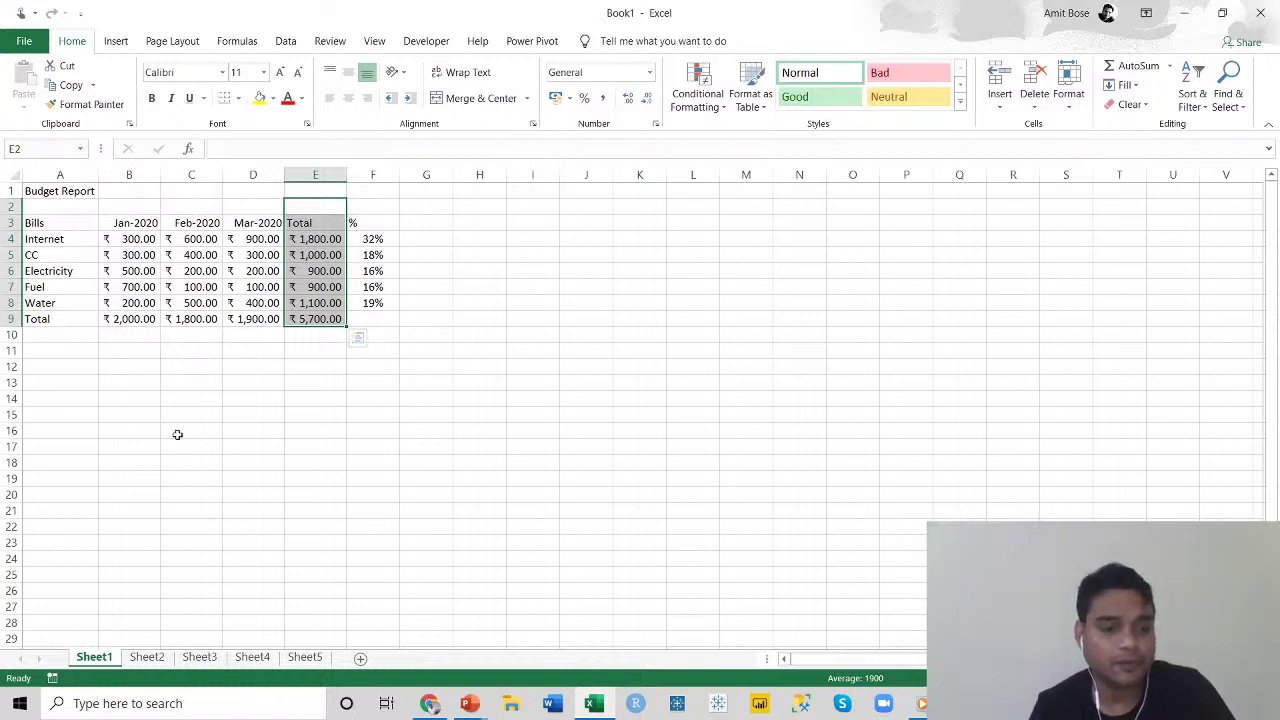
right_click(97, 660)
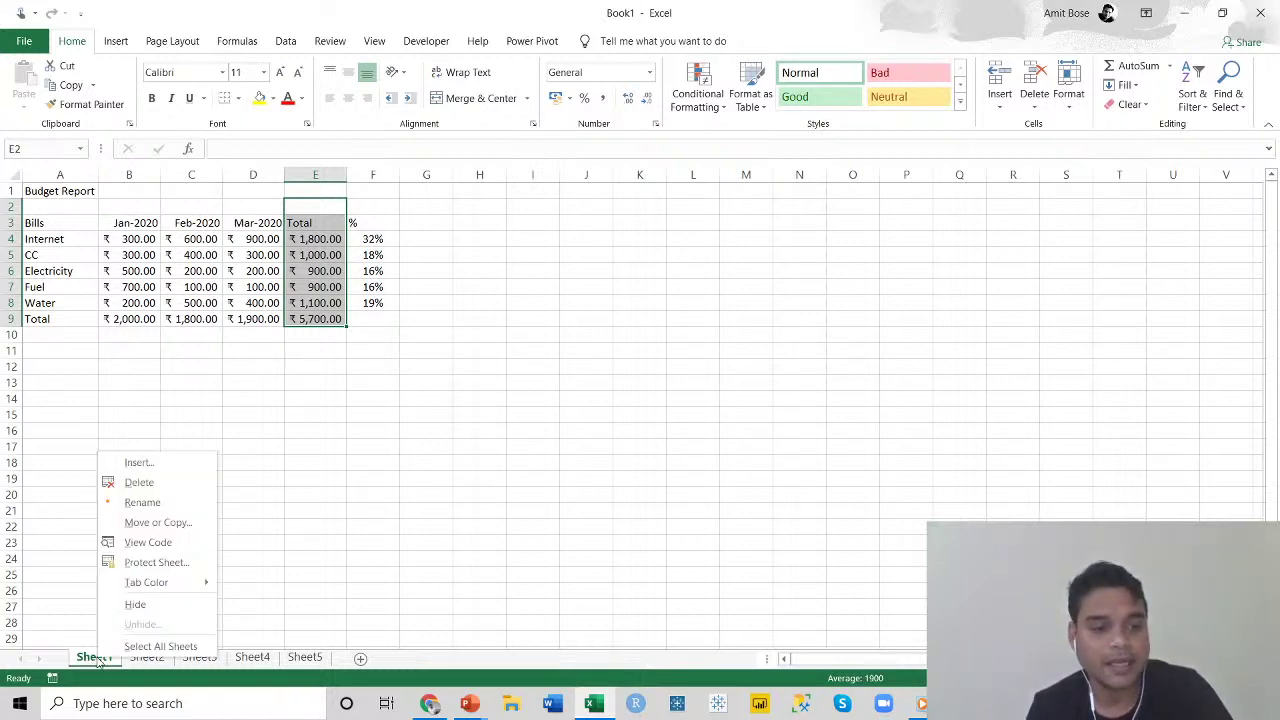
click(355, 492)
Clear the bill totals in E4:E8 and the Total row formulas in B9:E9.
drag(313, 240, 313, 313)
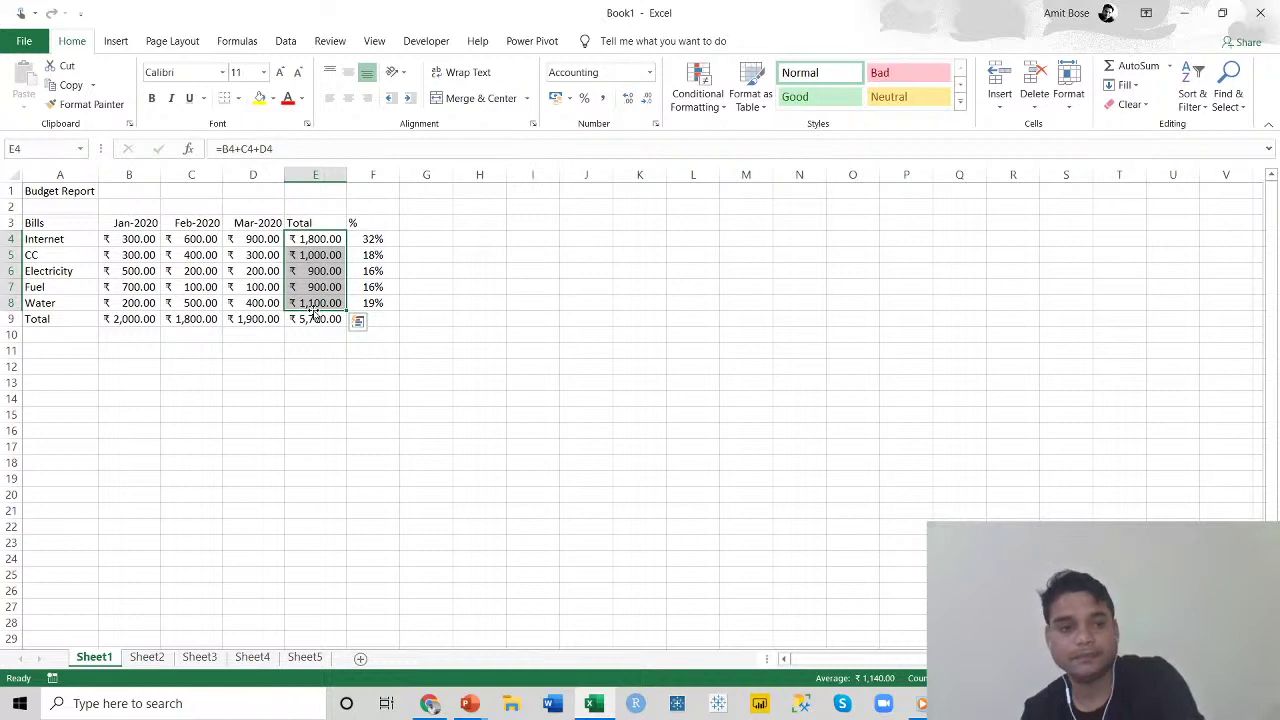
key(Delete)
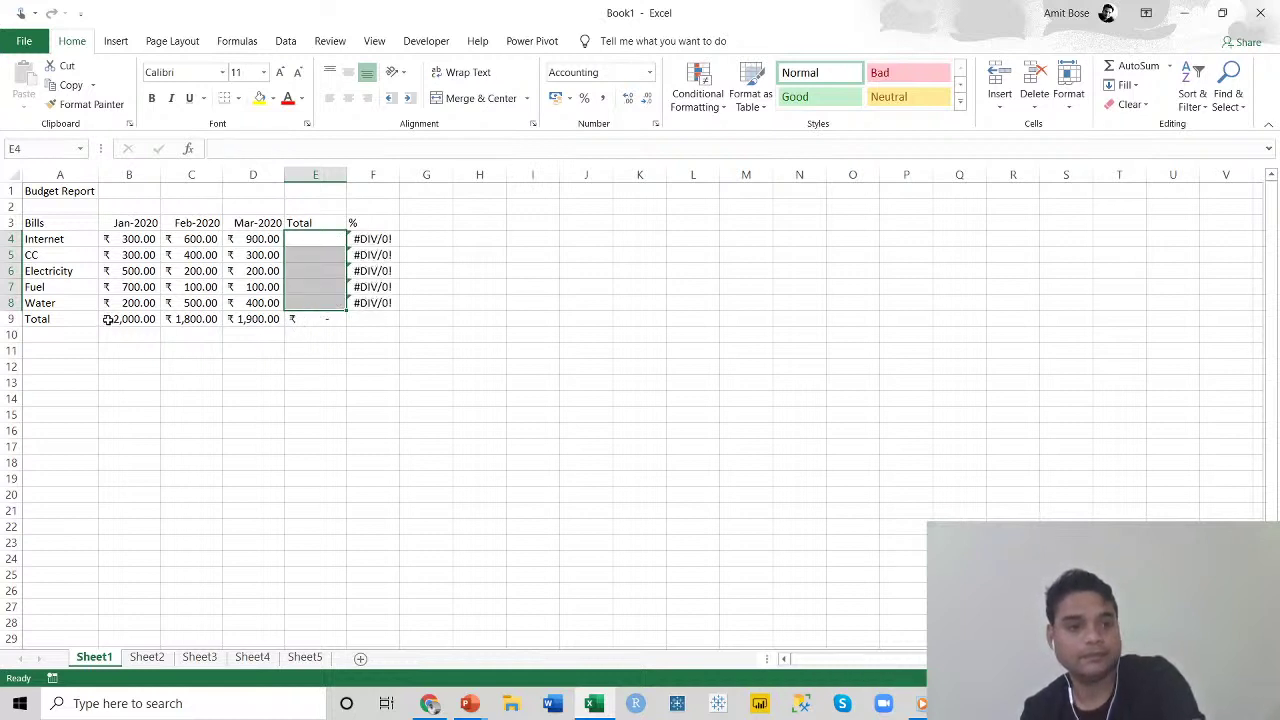
drag(109, 318, 314, 323)
key(Delete)
click(318, 412)
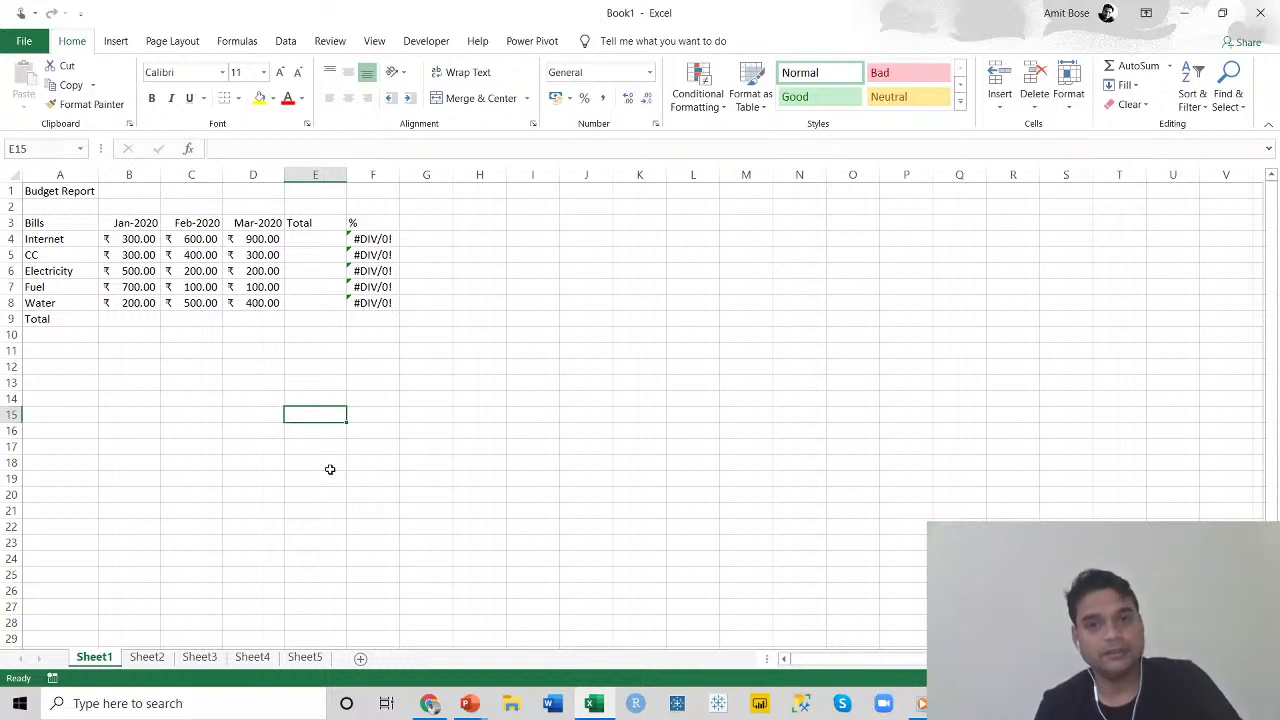
Enter the formula =SUM(B4:B8) in B9 to total the Jan-2020 bills.
click(110, 316)
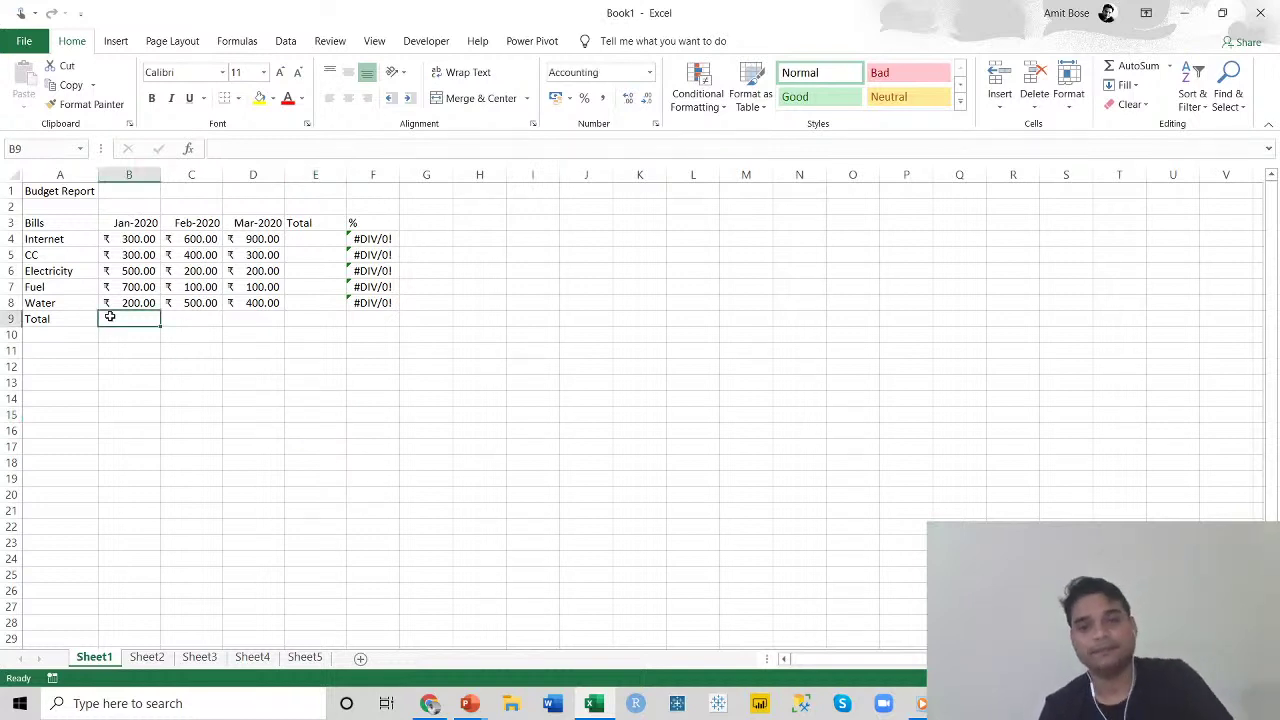
text(=)
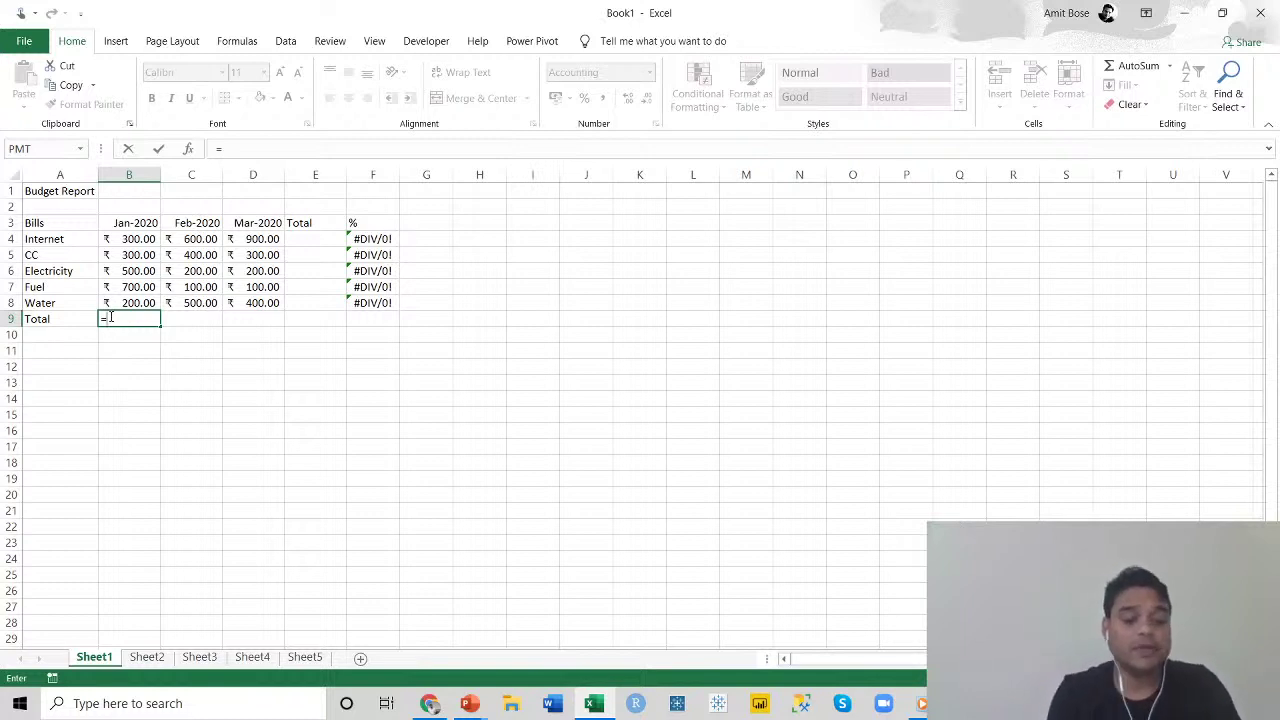
text(sum)
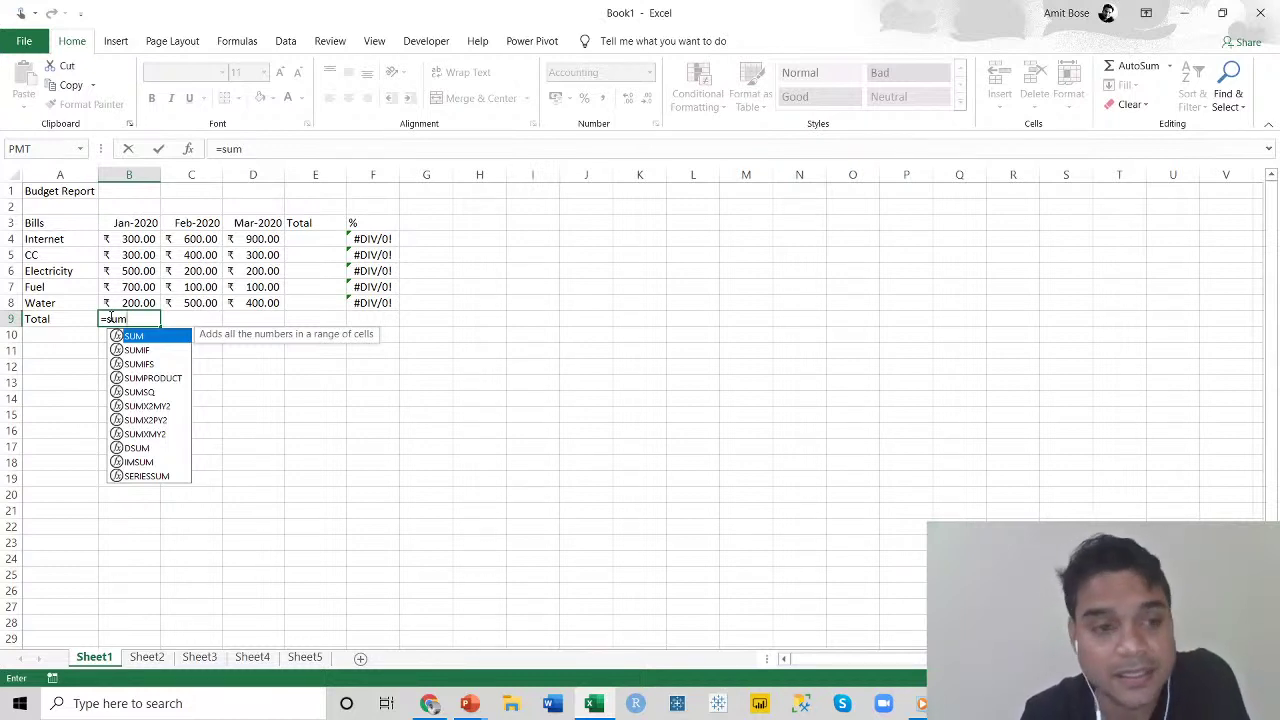
key(Down)
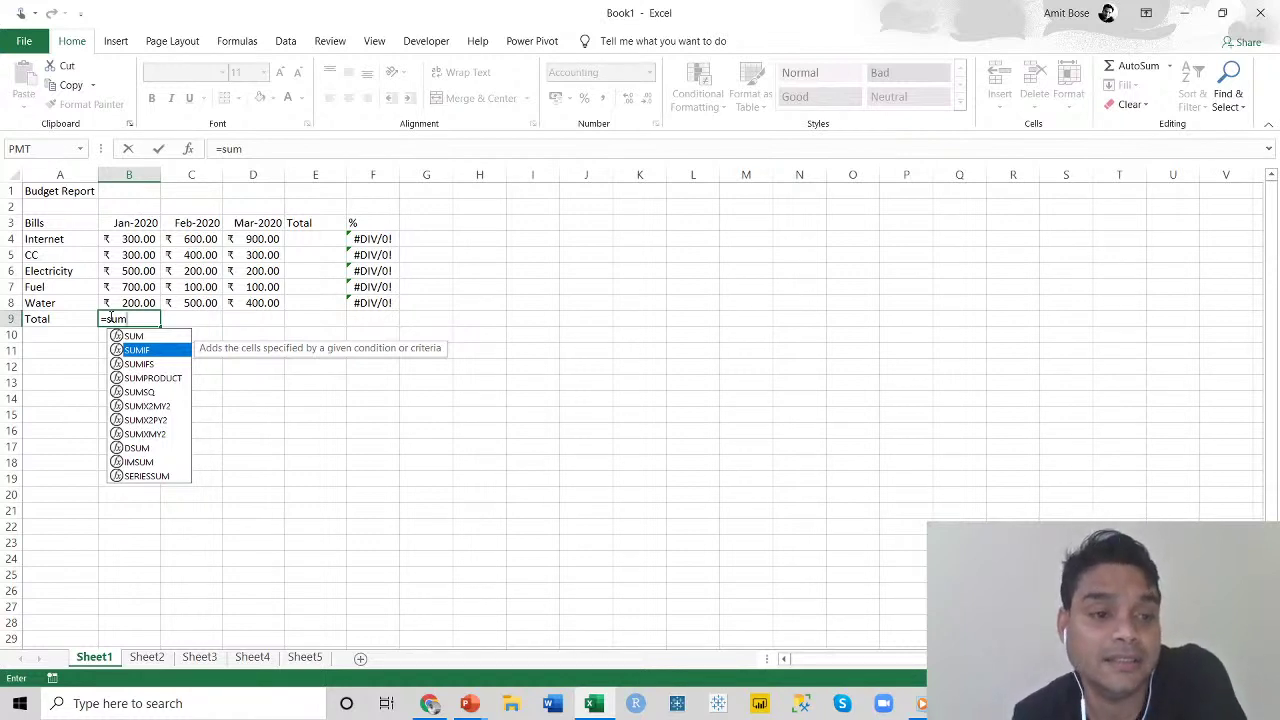
key(Up)
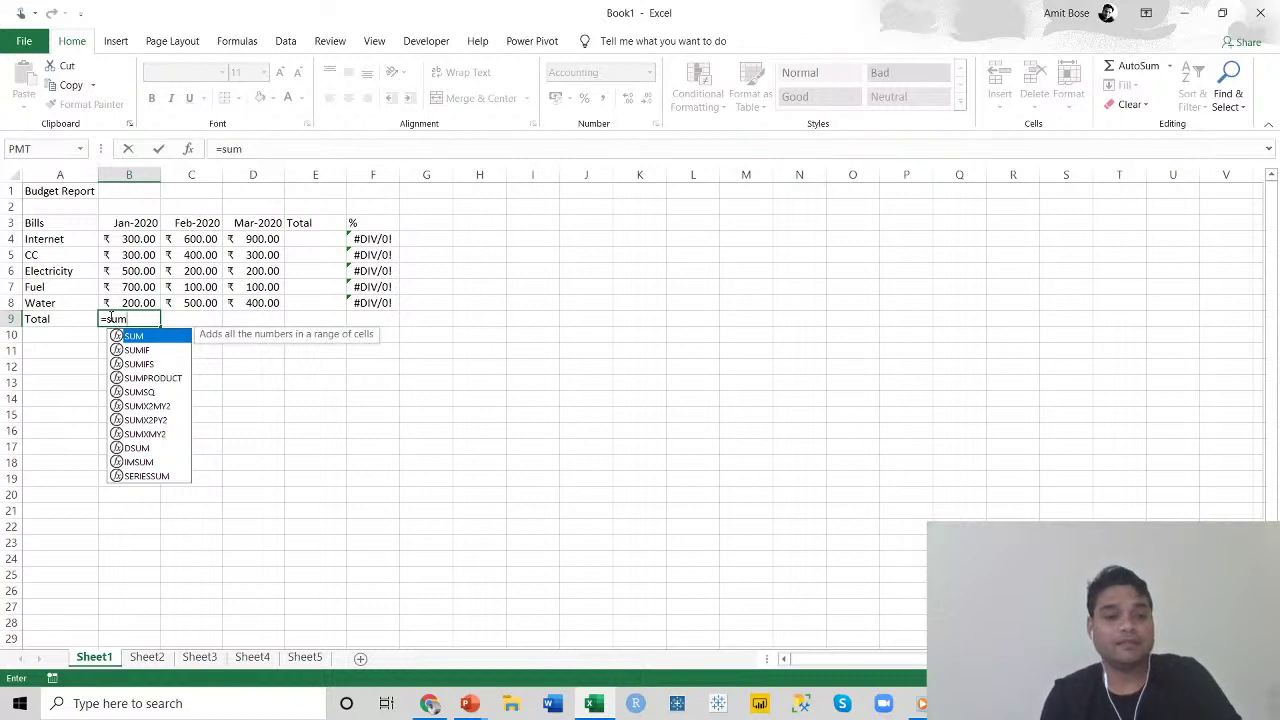
key(Tab)
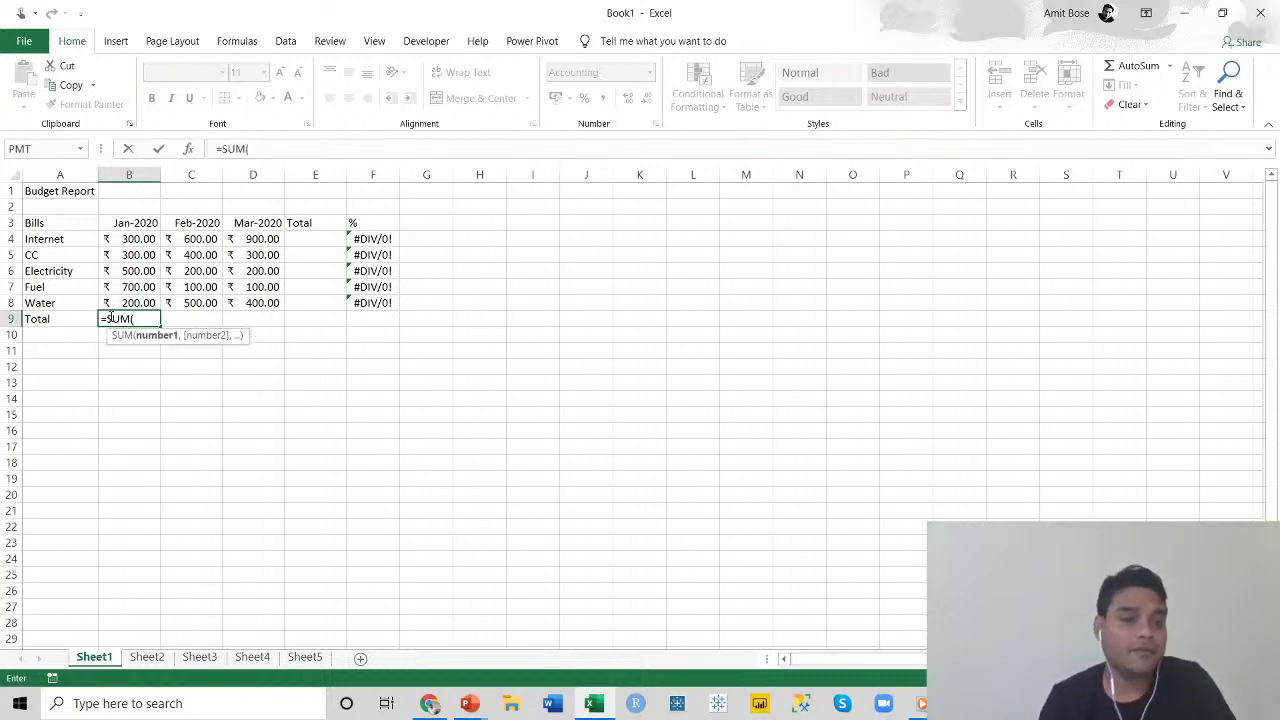
drag(133, 241, 133, 275)
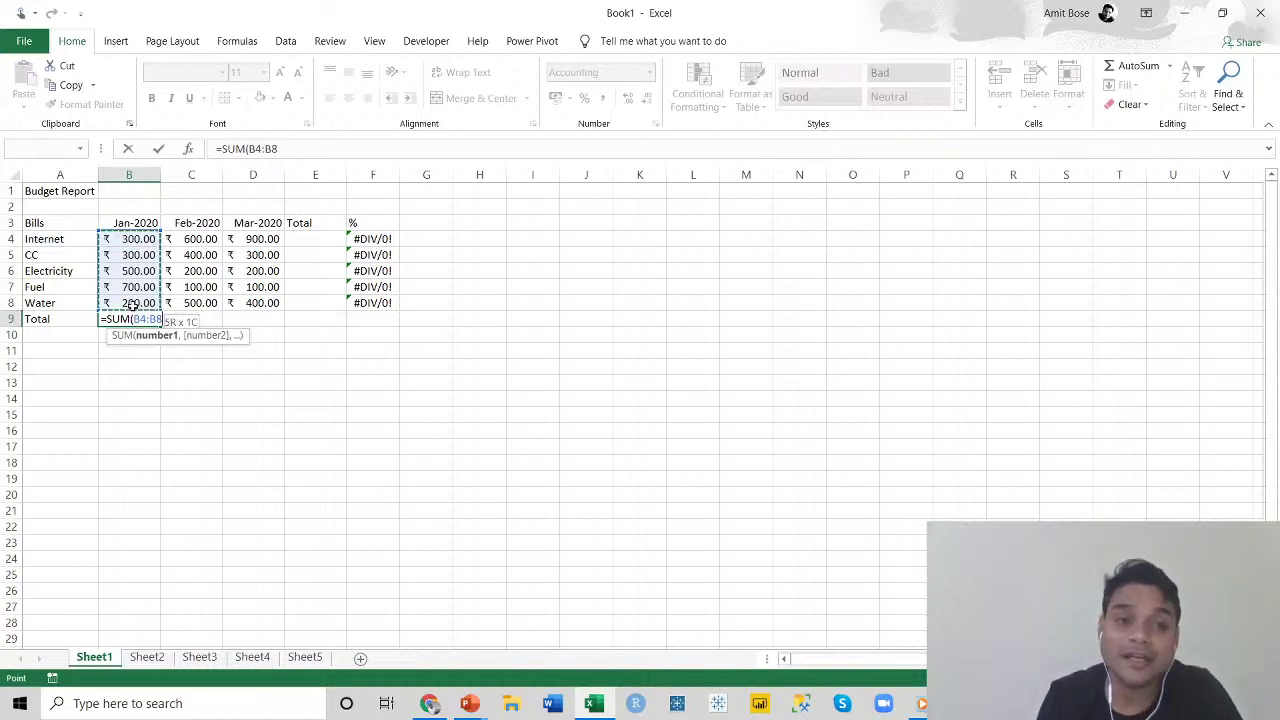
drag(132, 306, 132, 306)
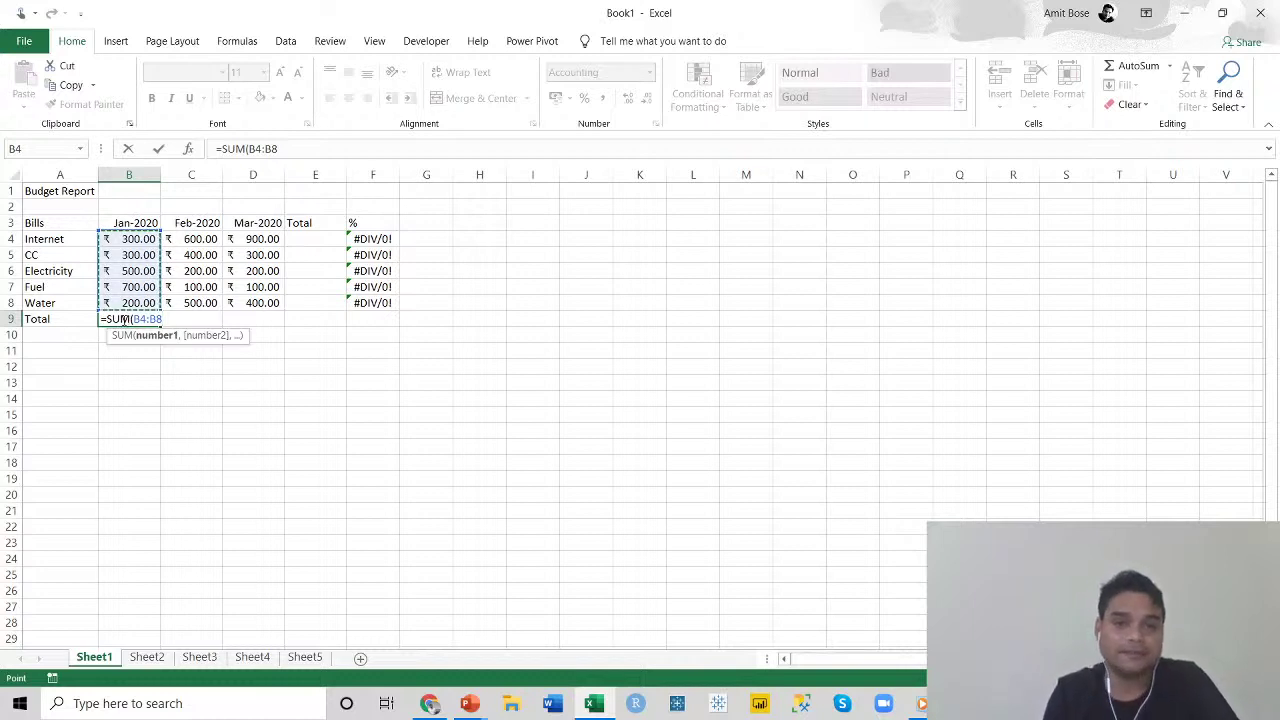
text())
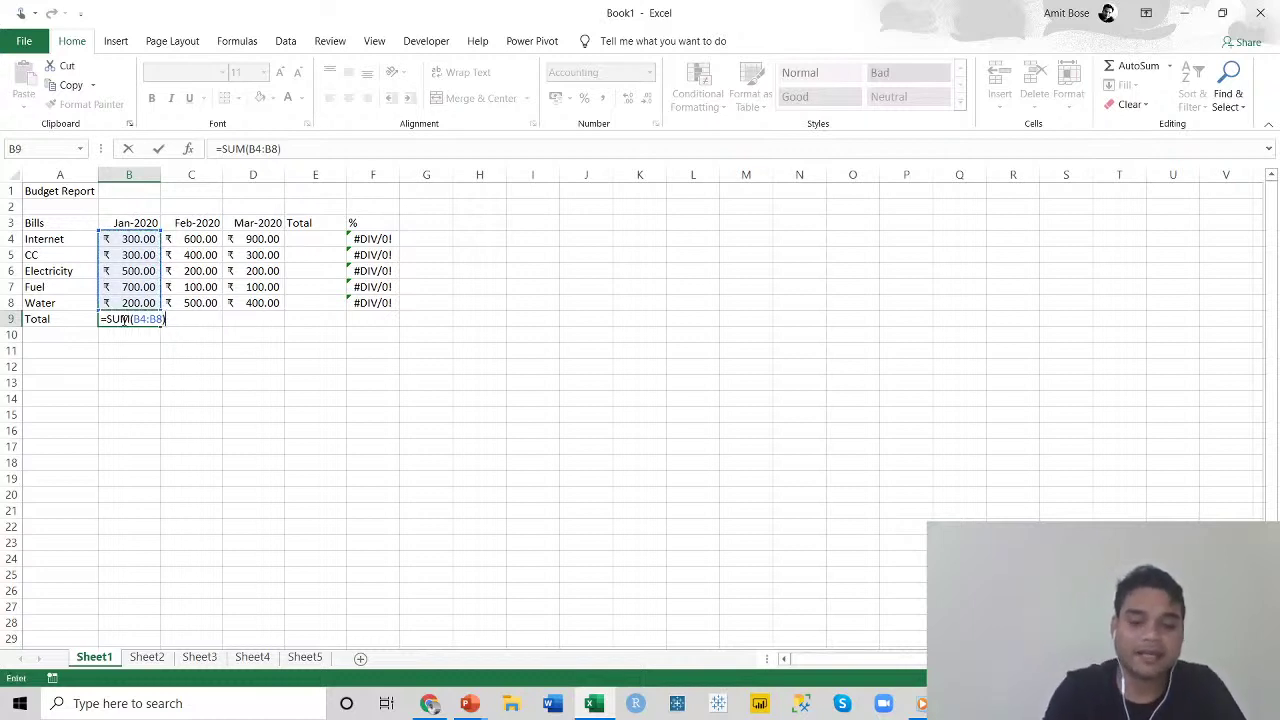
Total the January bills in B9 with =SUM(B4:B8) and fill the formula across to D9 for February and March.
key(Return)
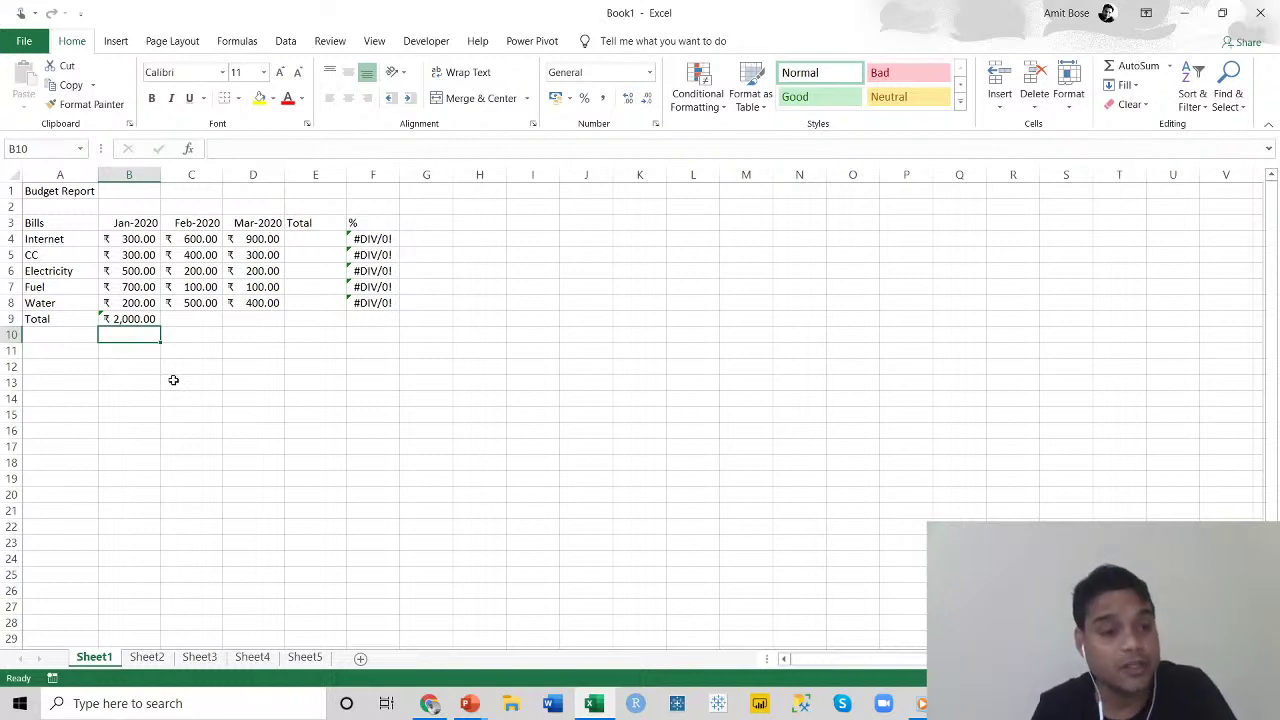
click(131, 318)
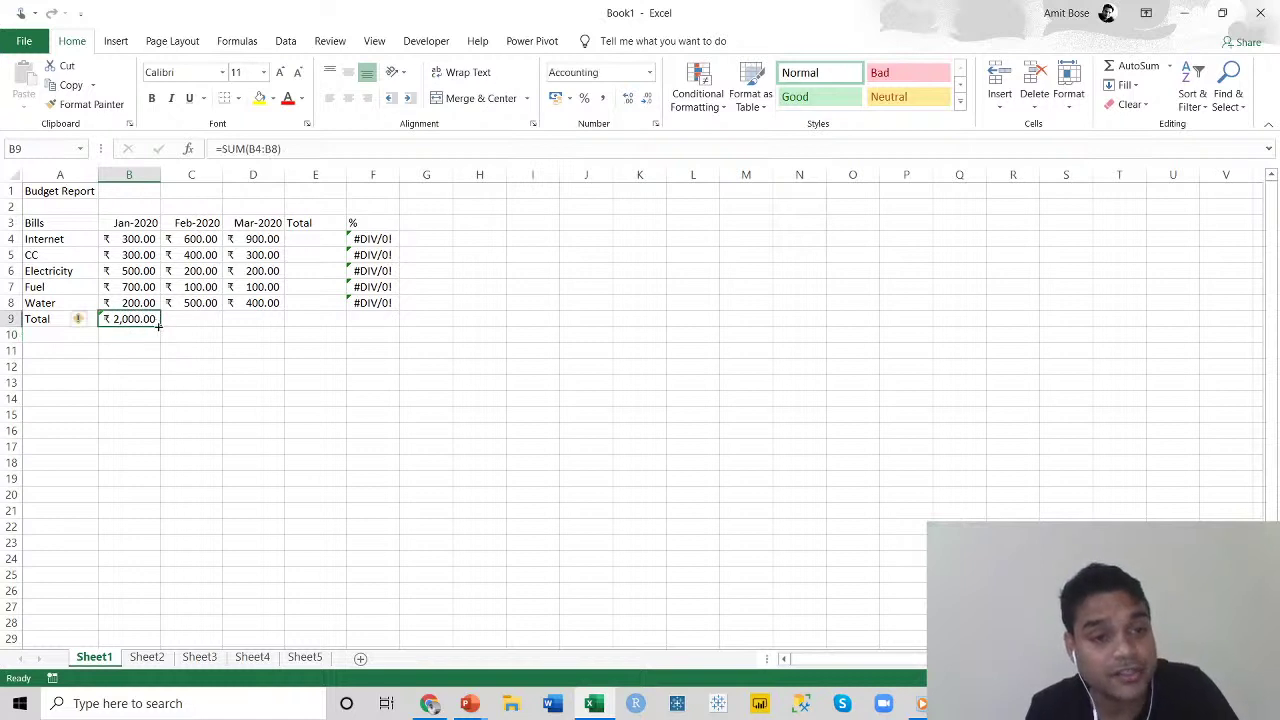
drag(158, 325, 282, 328)
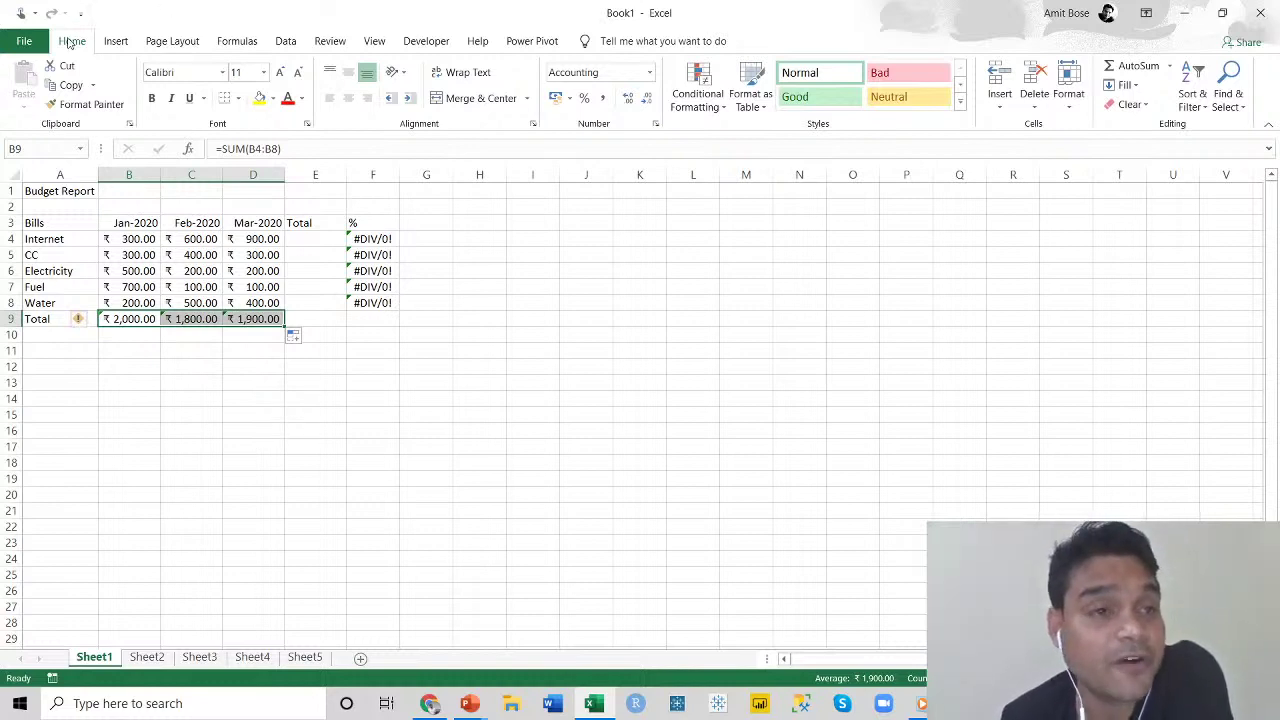
Examine the functions offered in the Text and Date & Time categories of the function library.
click(230, 41)
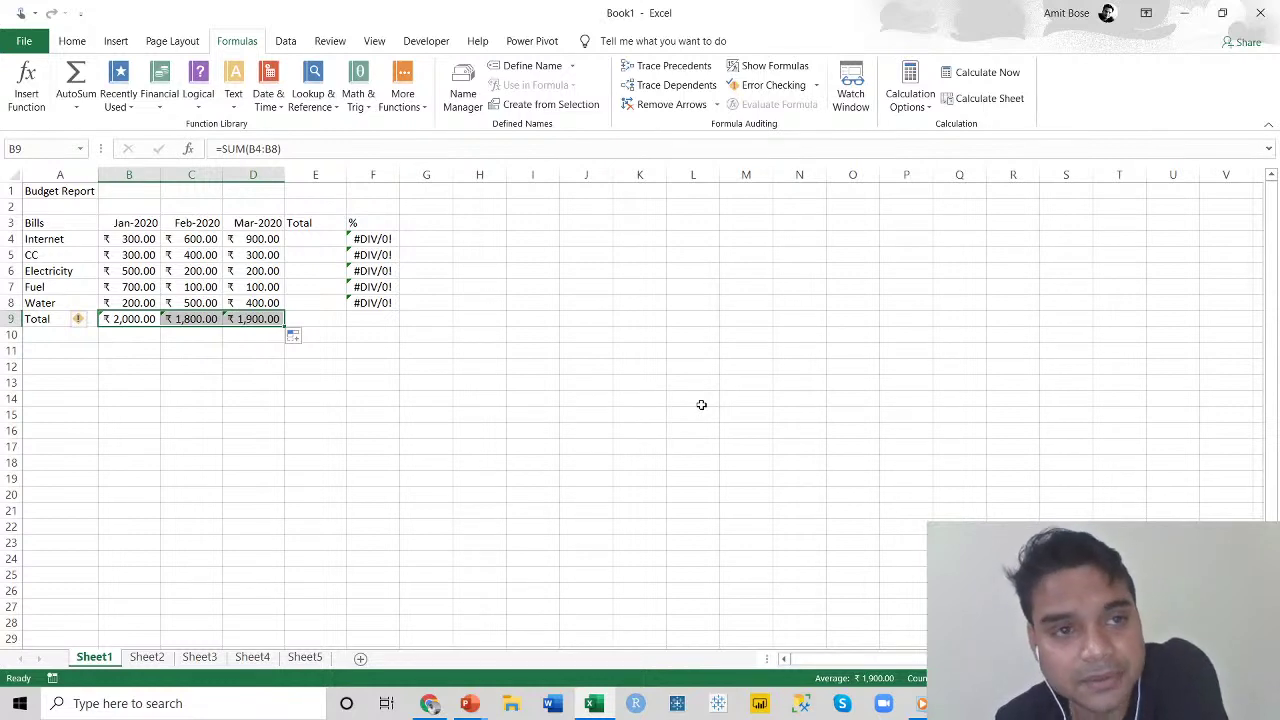
click(235, 100)
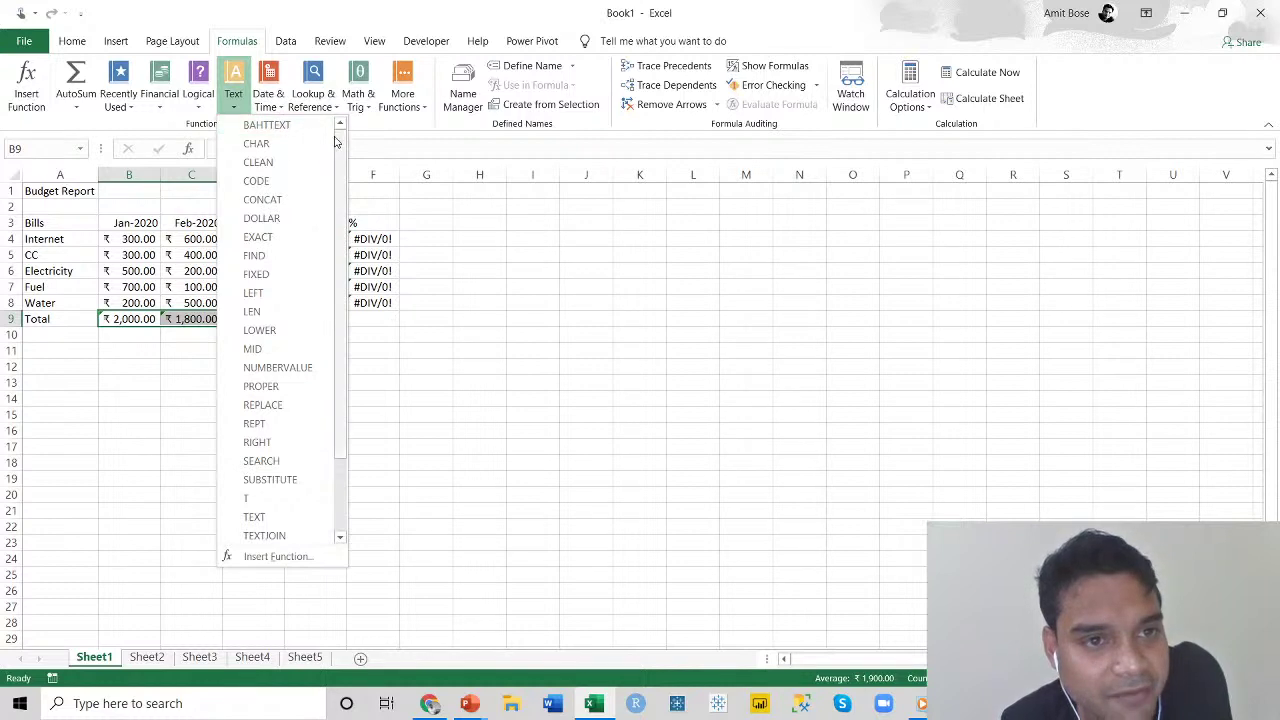
drag(336, 143, 340, 340)
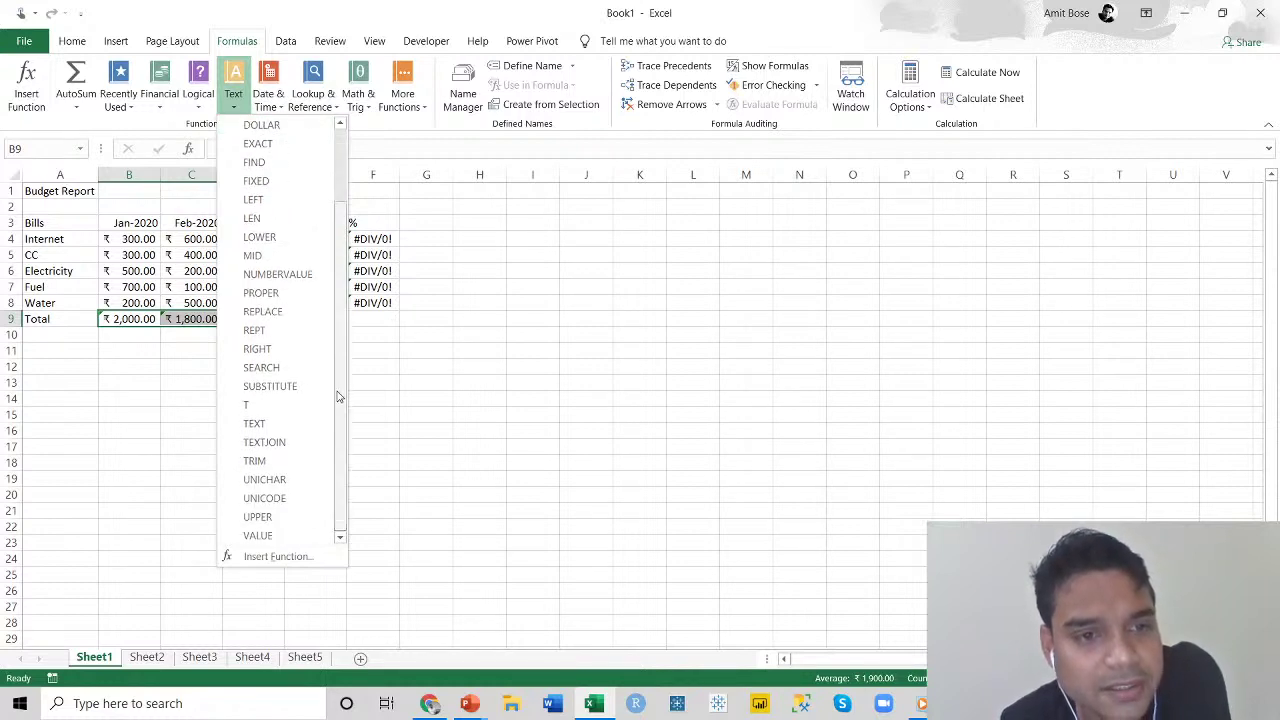
drag(338, 397, 357, 236)
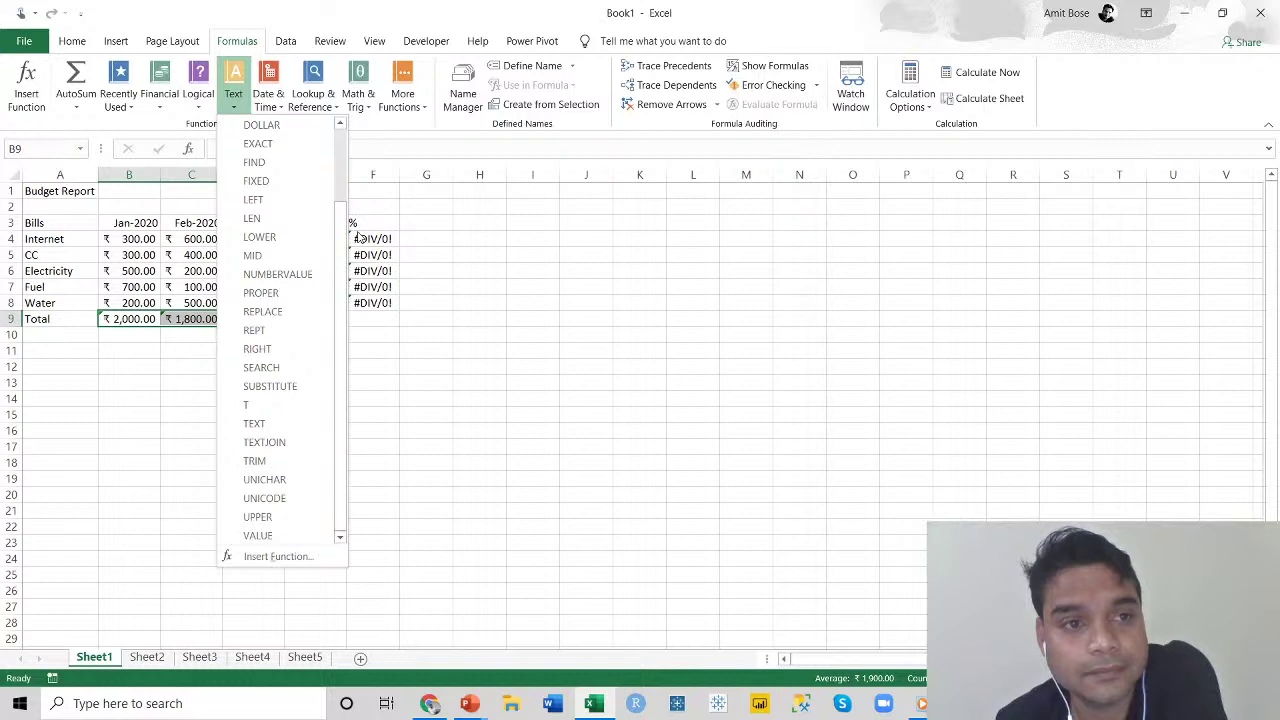
click(512, 272)
click(283, 108)
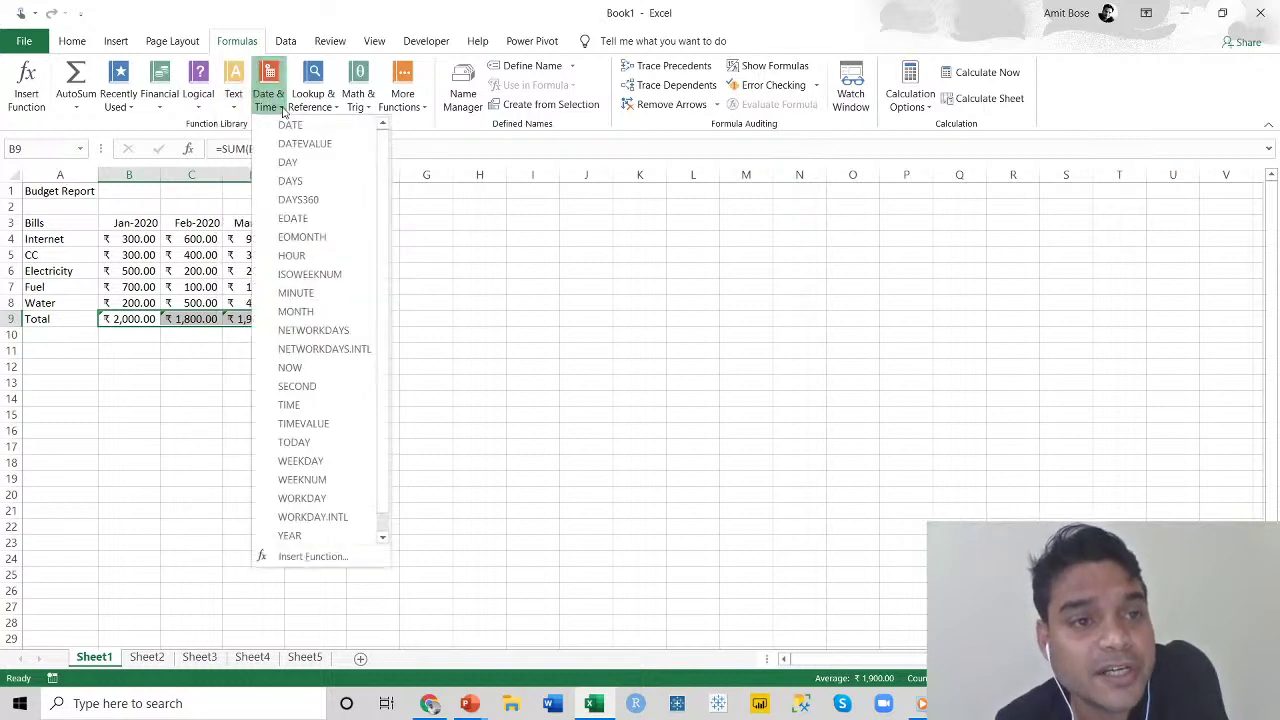
scroll(387, 203, down, 1)
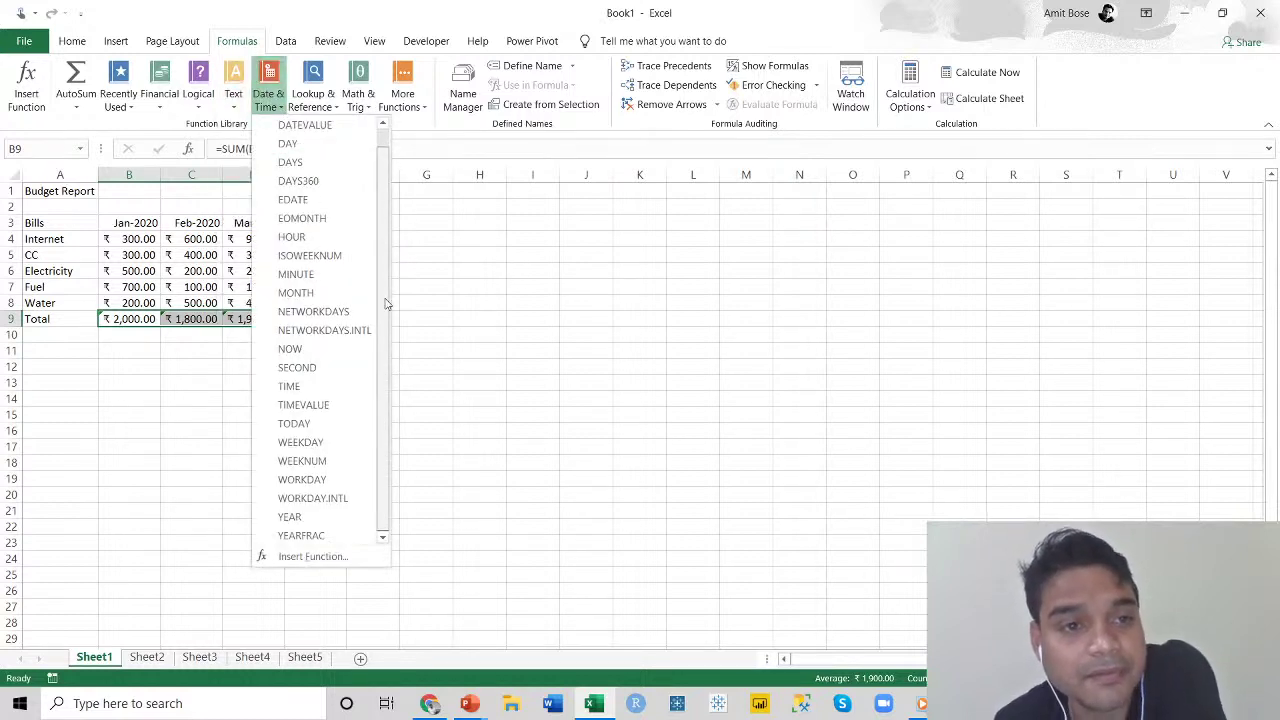
scroll(387, 303, up, 1)
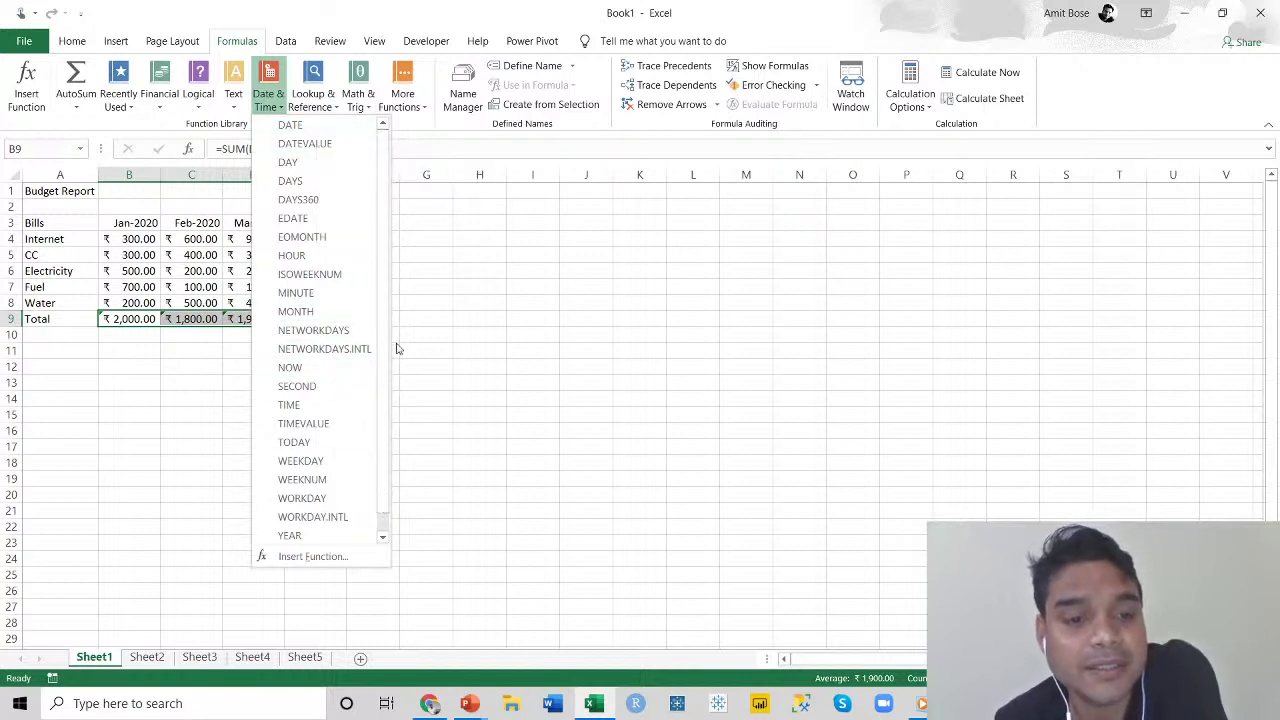
scroll(380, 305, down, 1)
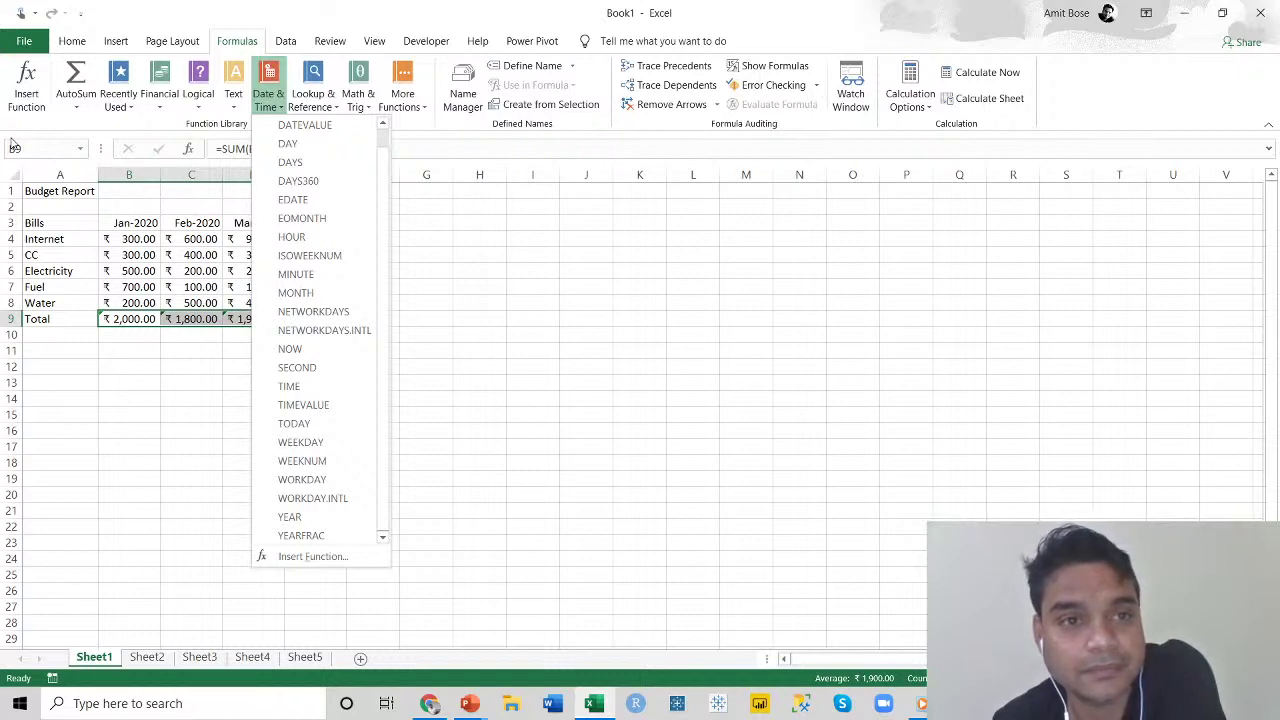
click(268, 95)
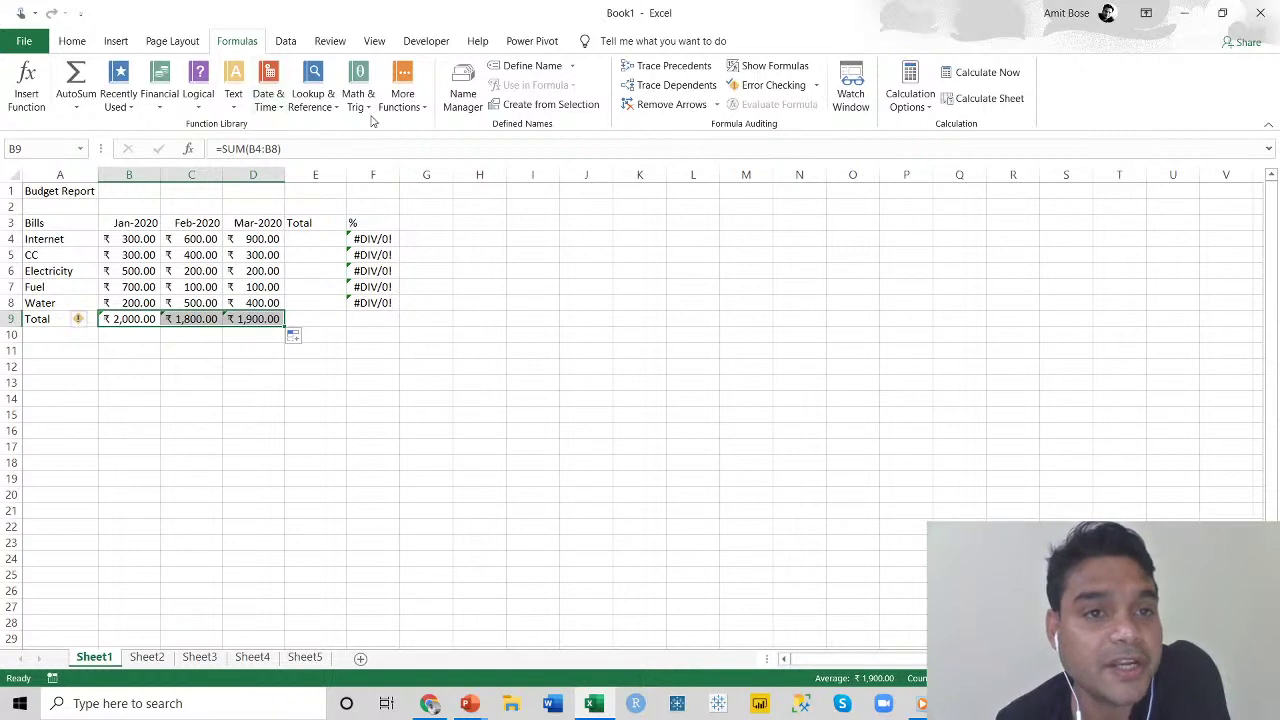
Examine the More Functions, Math & Trig, Financial and Logical categories of the function library.
click(420, 108)
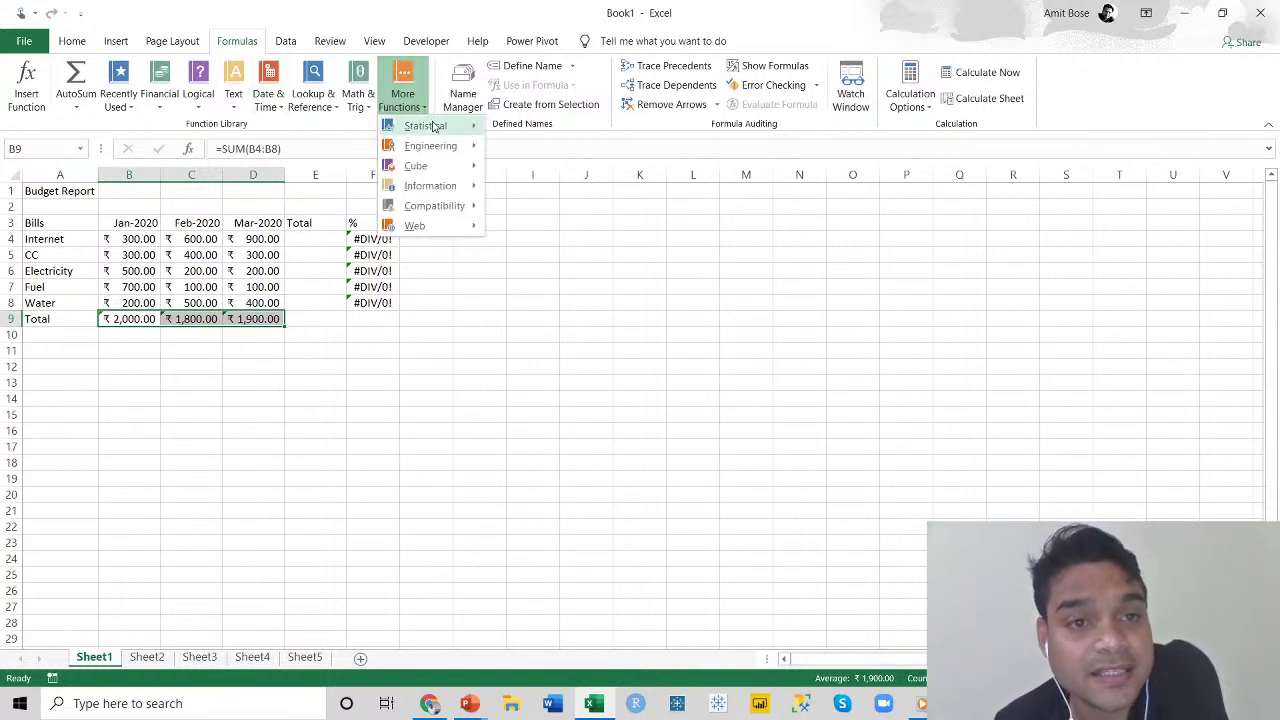
mouse_move(436, 128)
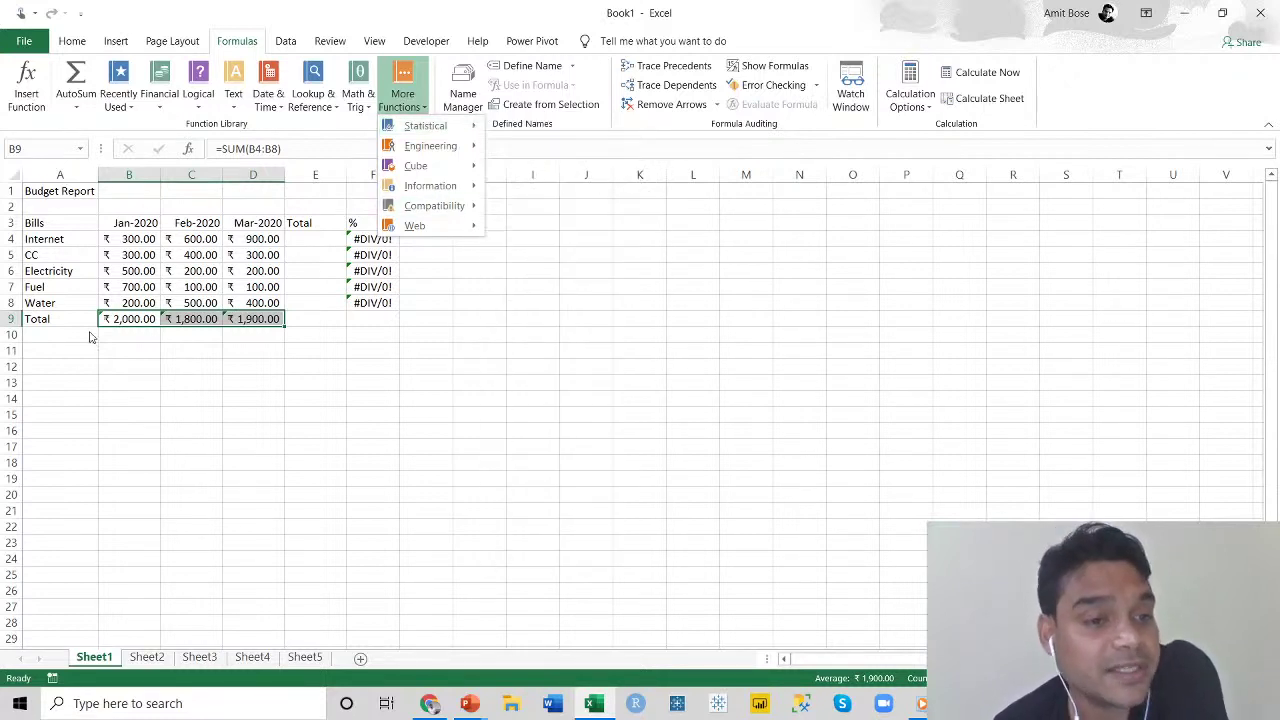
click(646, 371)
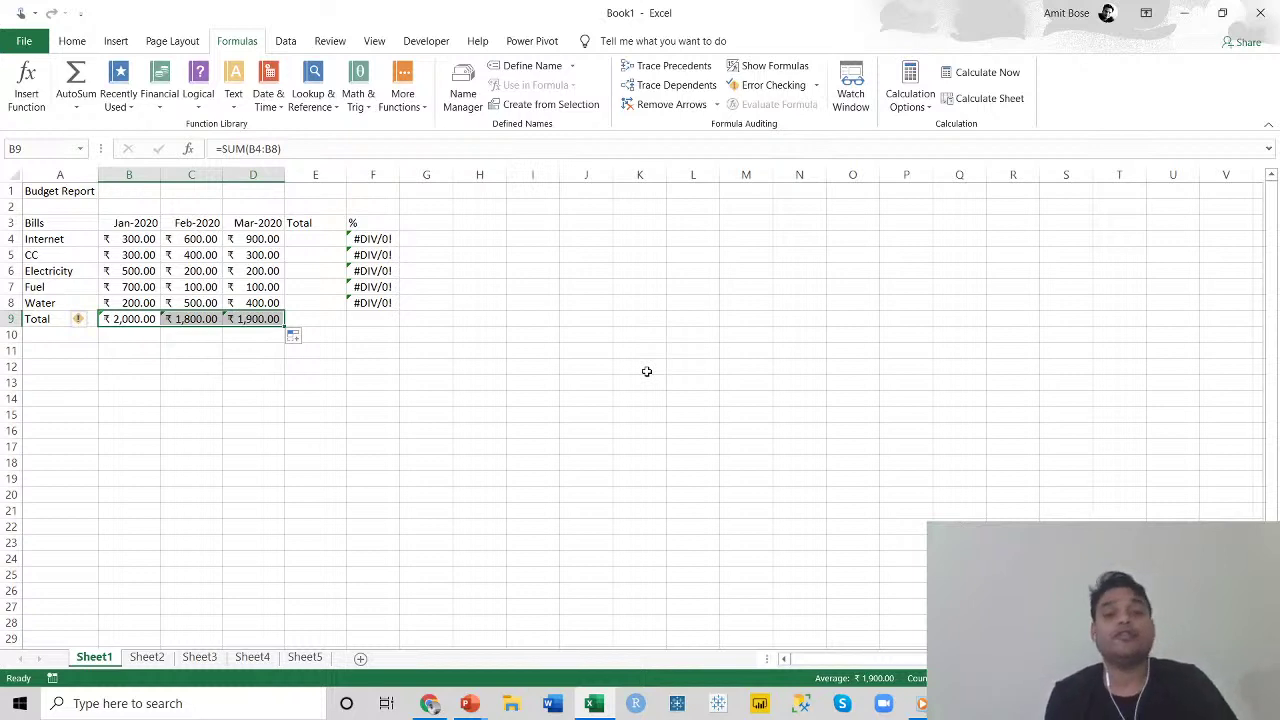
click(418, 108)
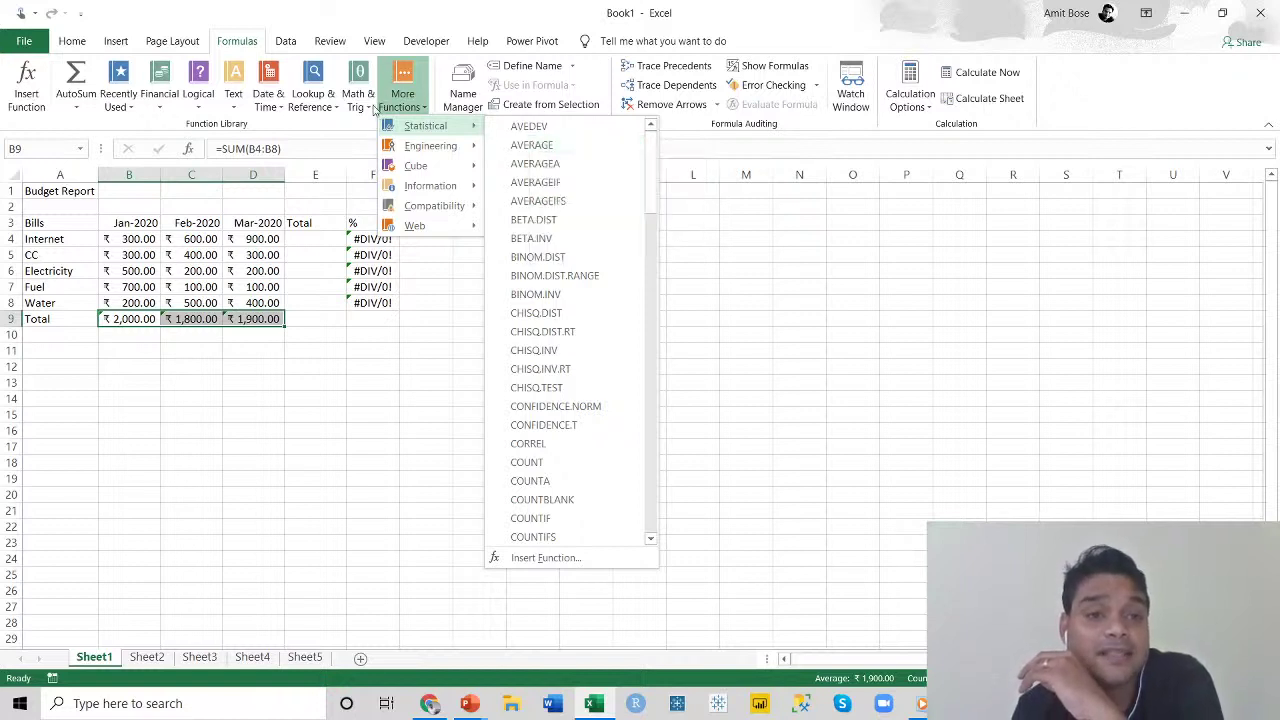
click(372, 108)
click(370, 108)
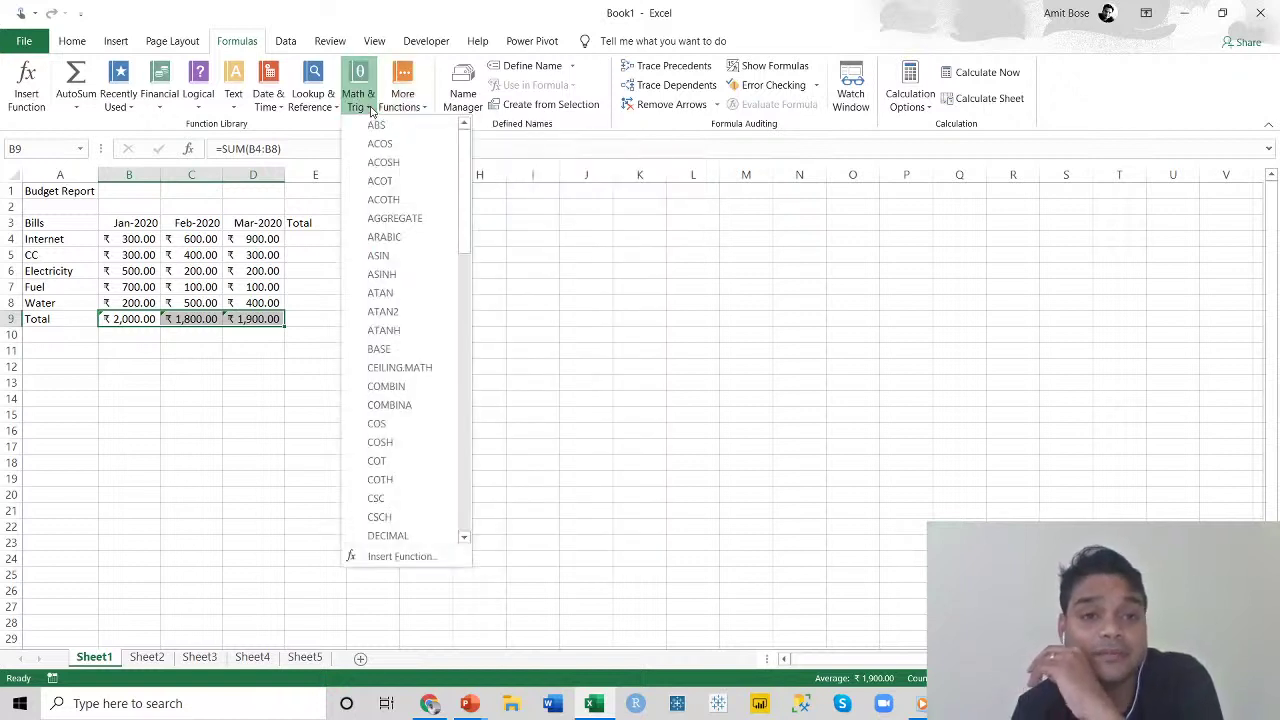
click(162, 100)
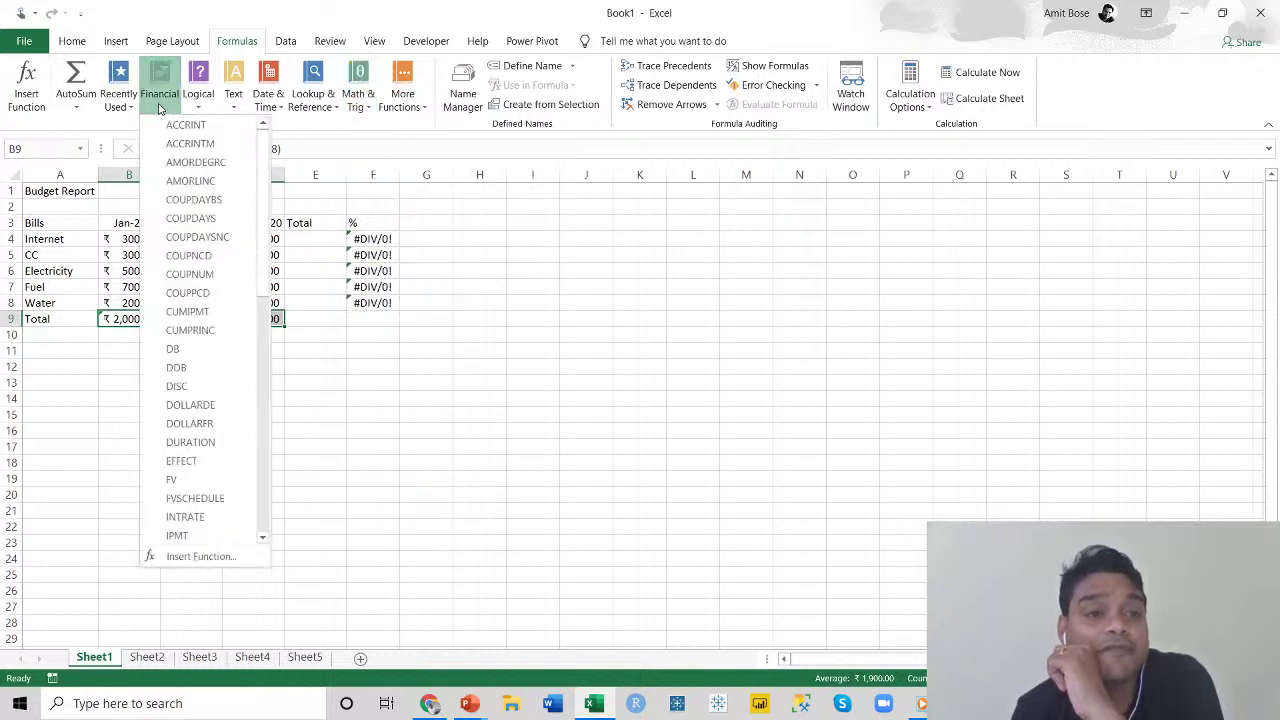
click(203, 100)
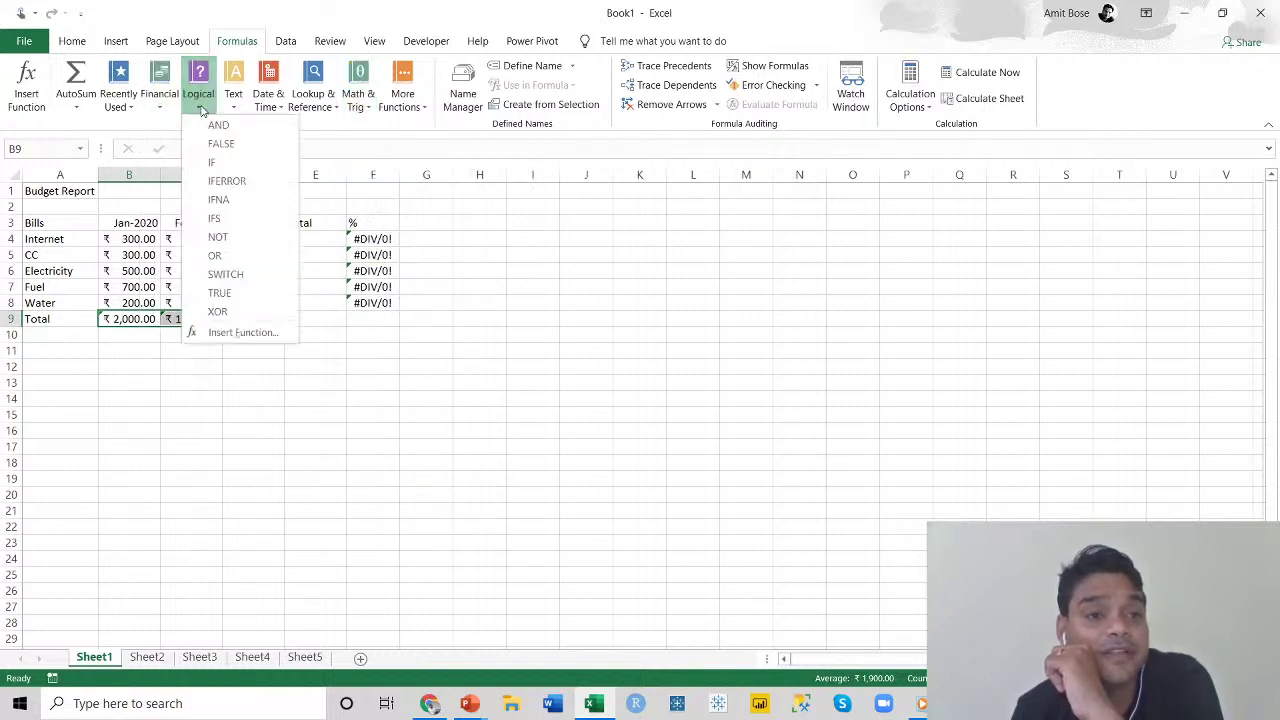
click(623, 307)
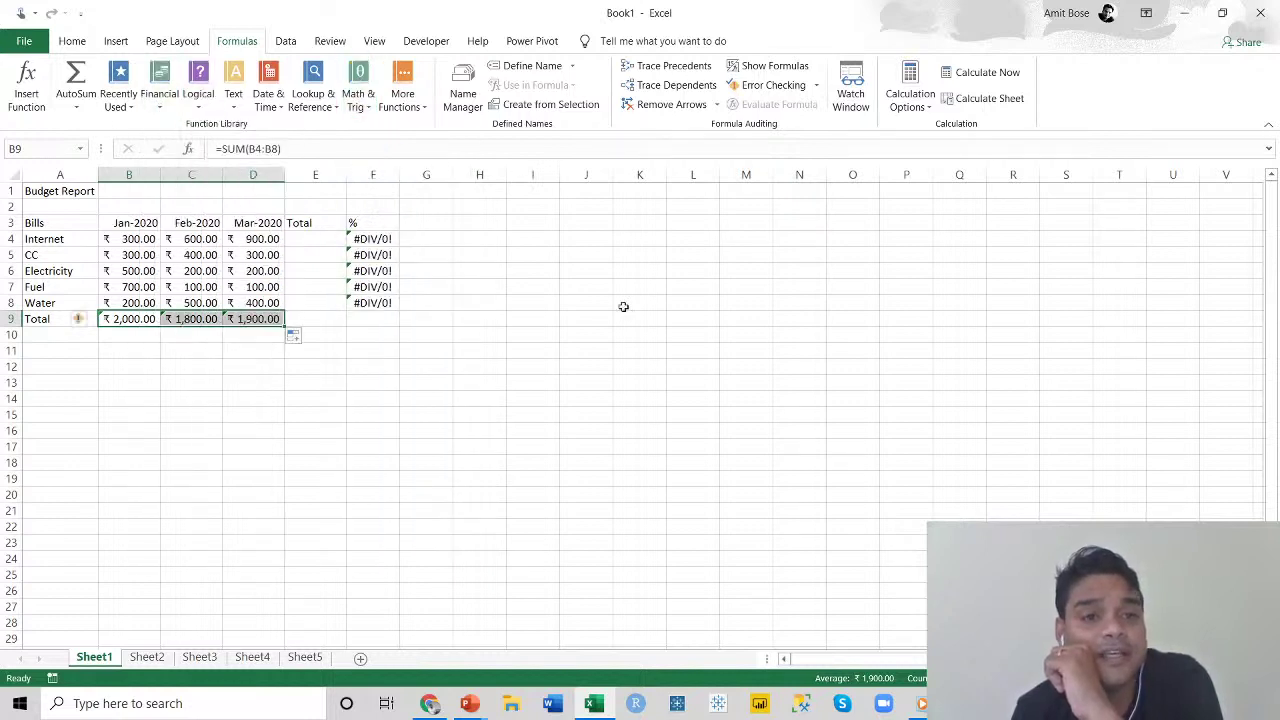
click(170, 398)
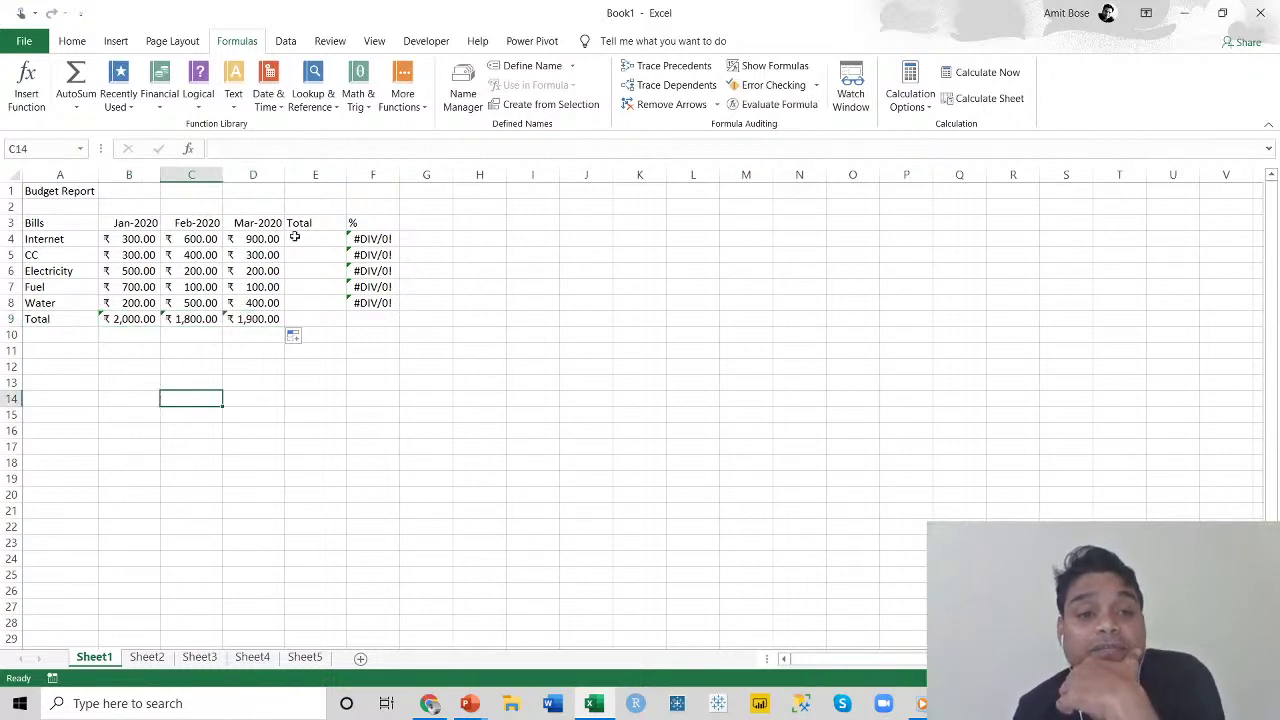
Search for "sum" with Insert Function in cell E4 and choose the SUM function for the Internet row's total.
click(299, 242)
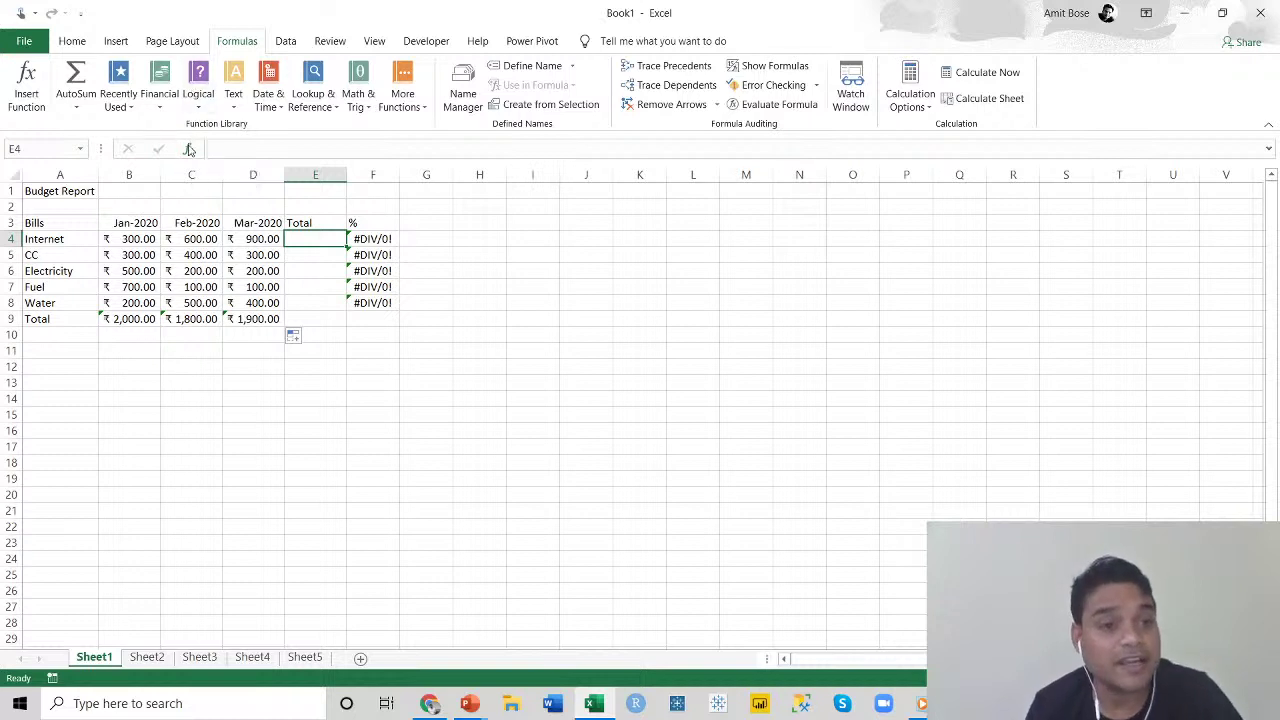
click(188, 148)
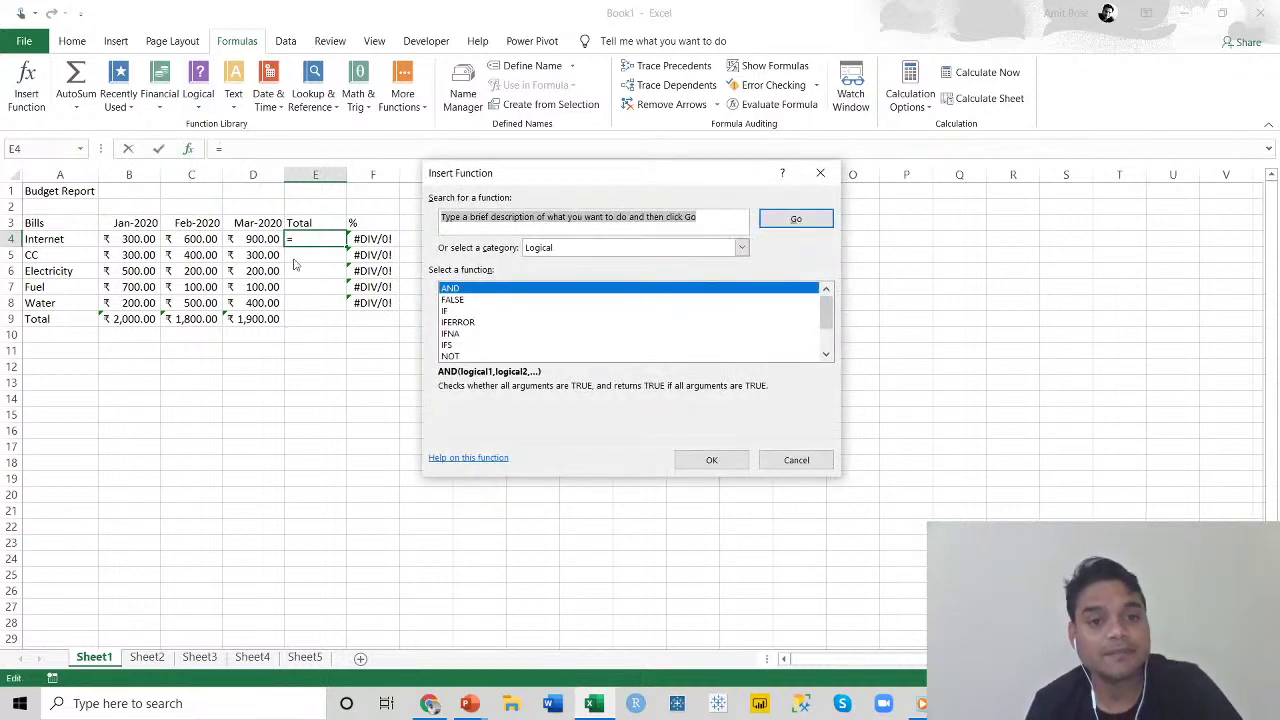
drag(541, 174, 667, 168)
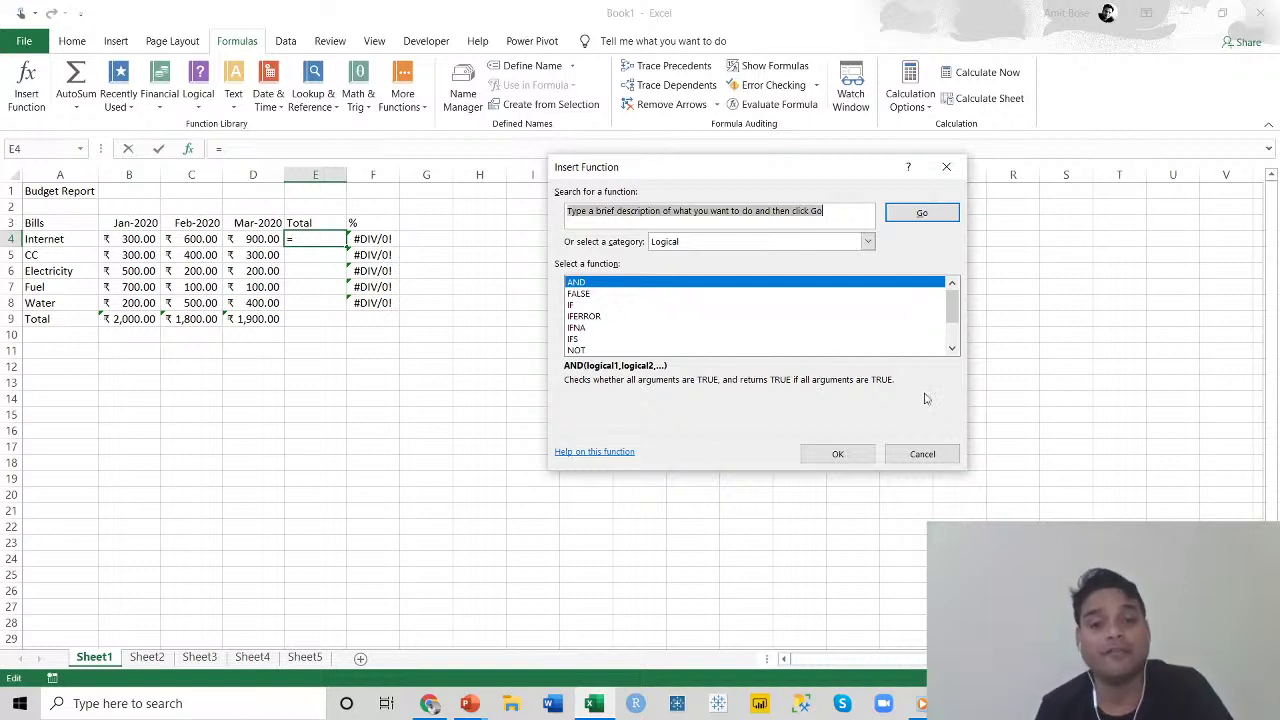
text(sum)
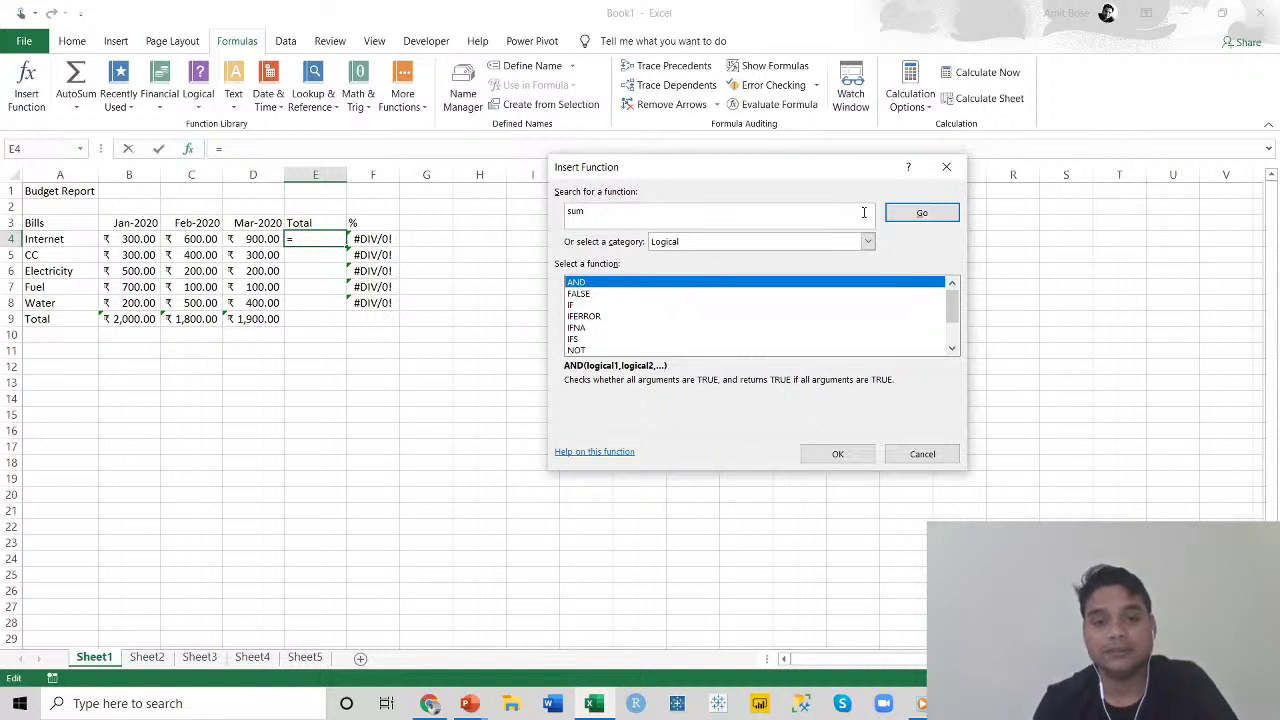
key(Return)
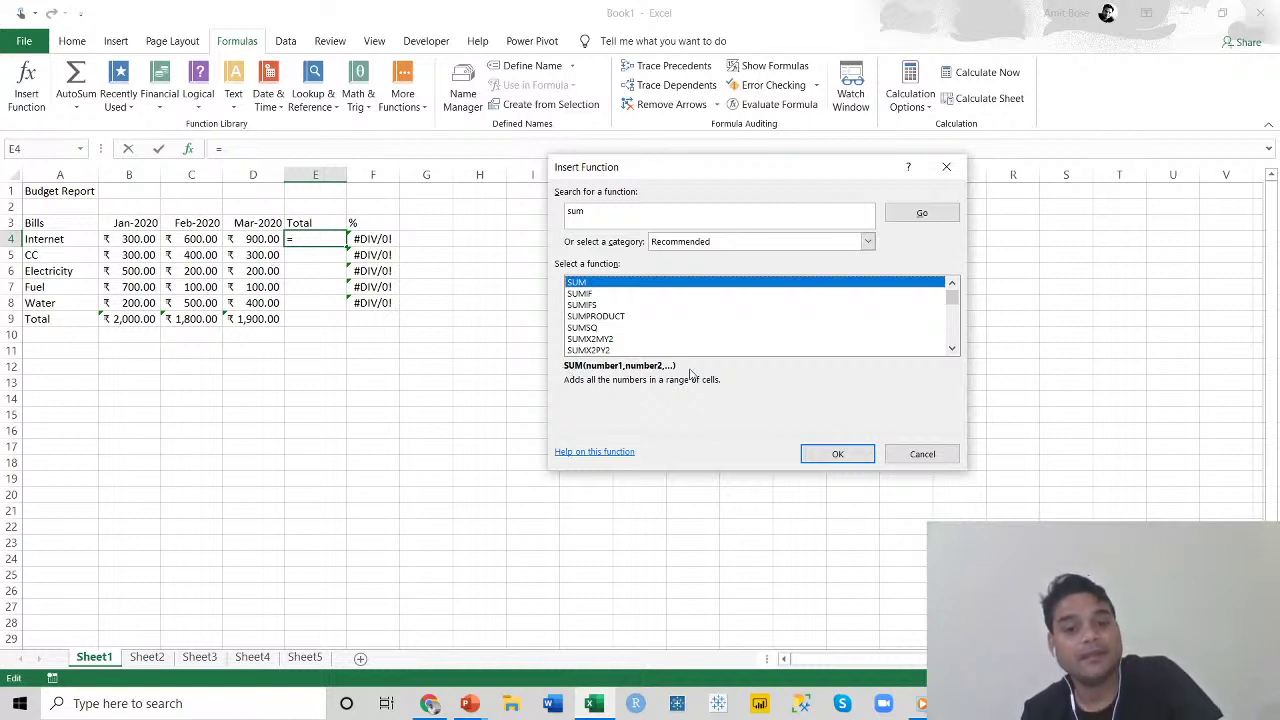
click(826, 456)
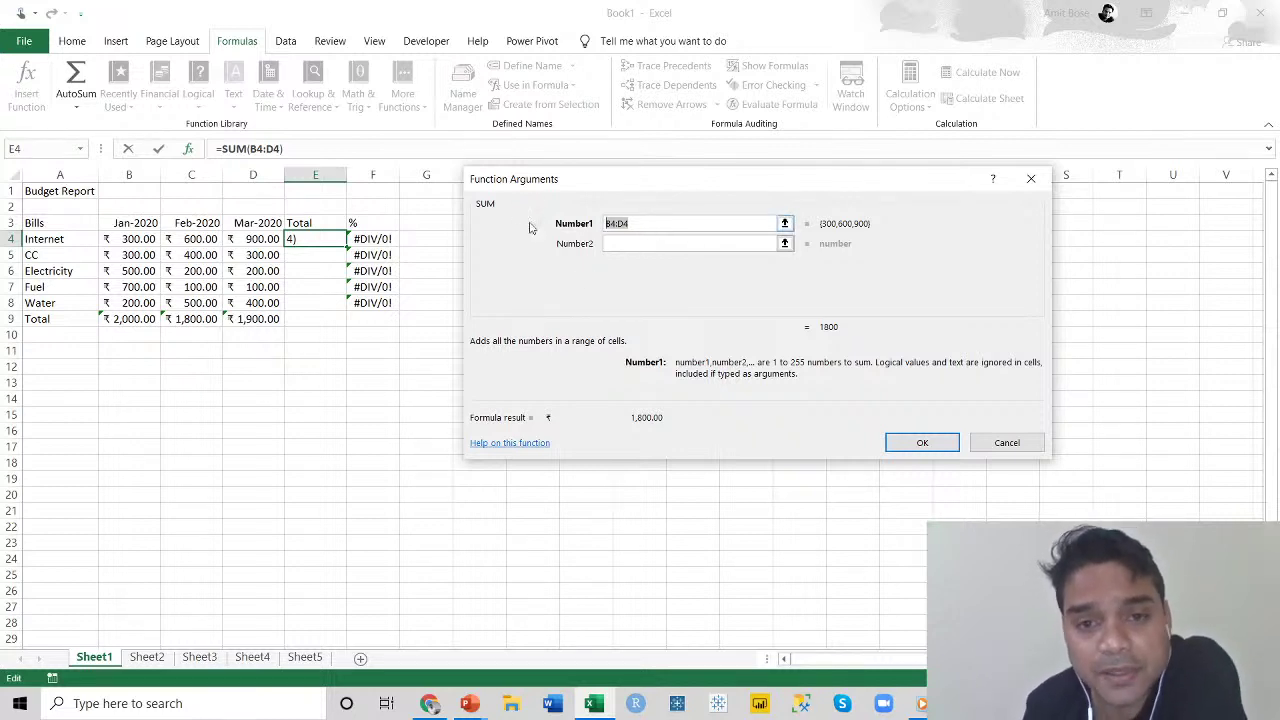
Reselect B4:D4 as the Number1 argument of the SUM in E4, apply it, and review the function's arguments.
key(BackSpace)
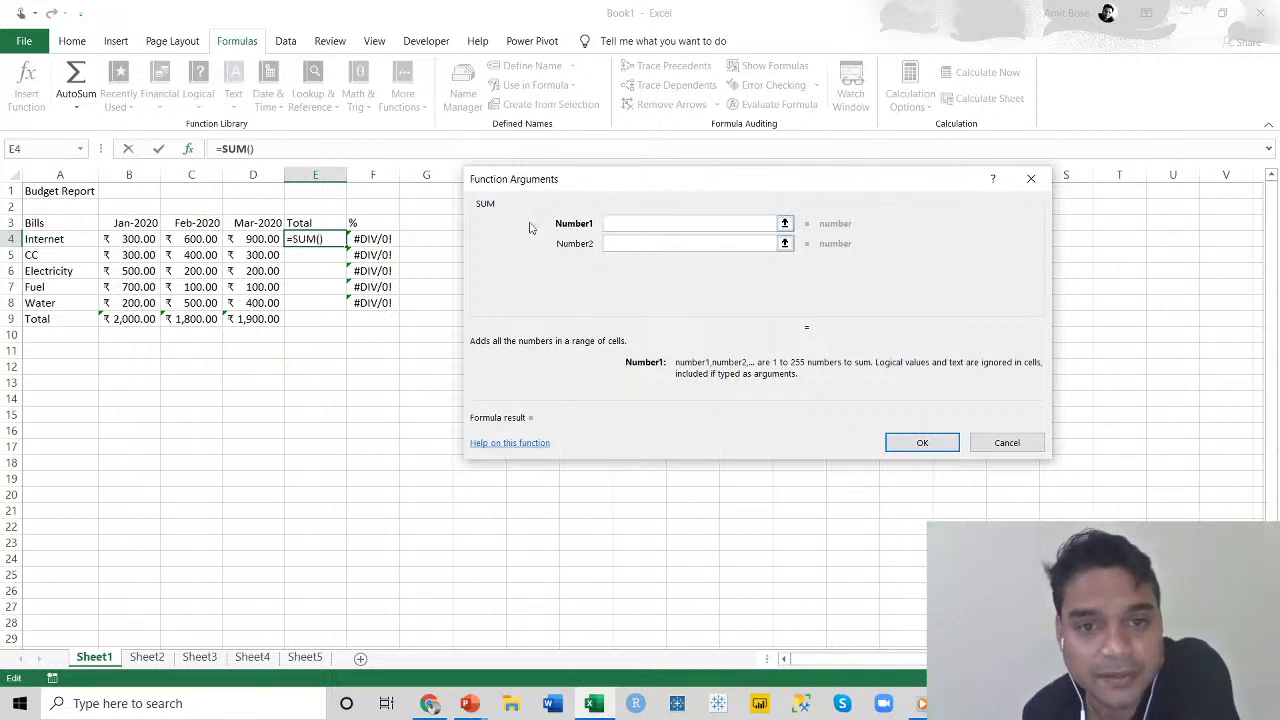
click(784, 223)
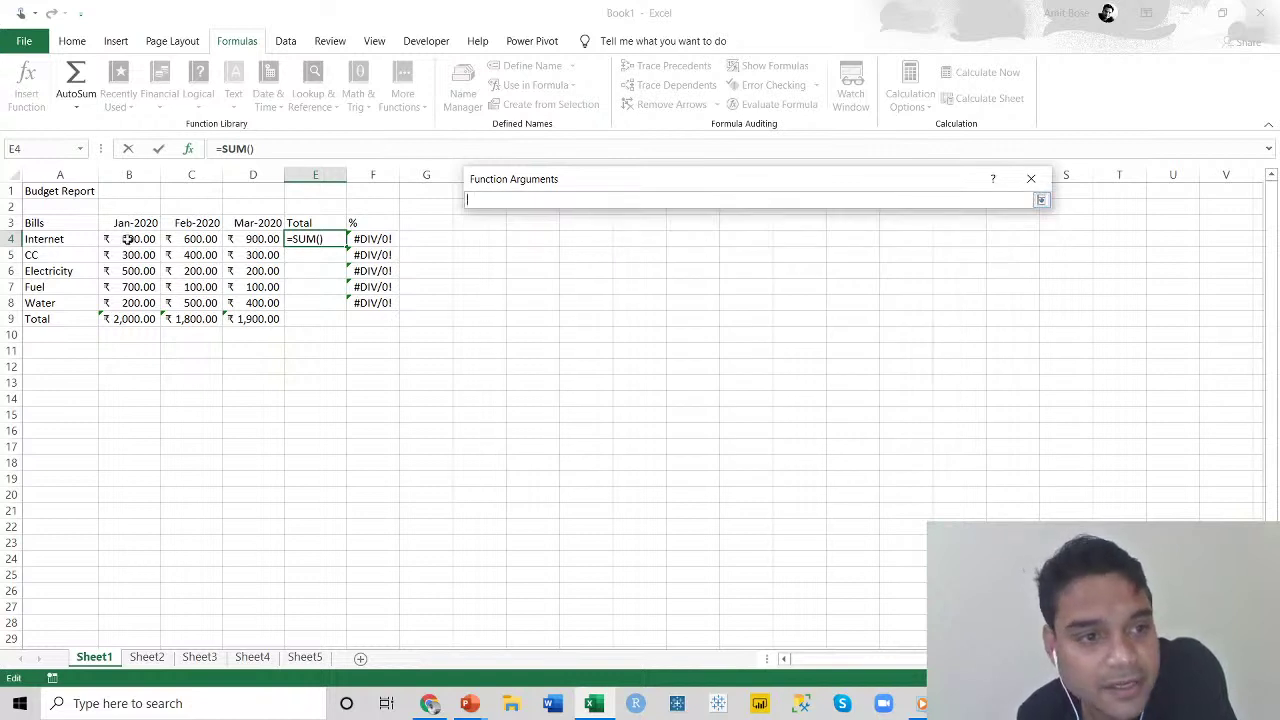
drag(128, 240, 243, 240)
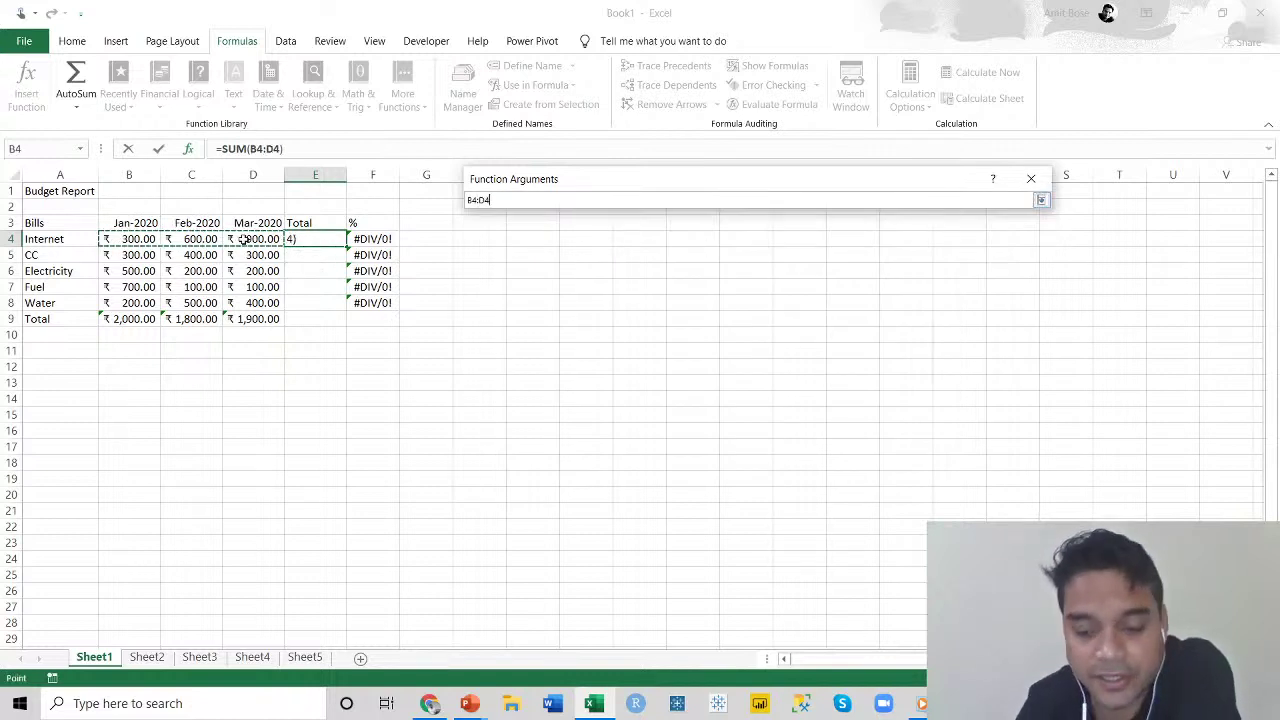
key(Return)
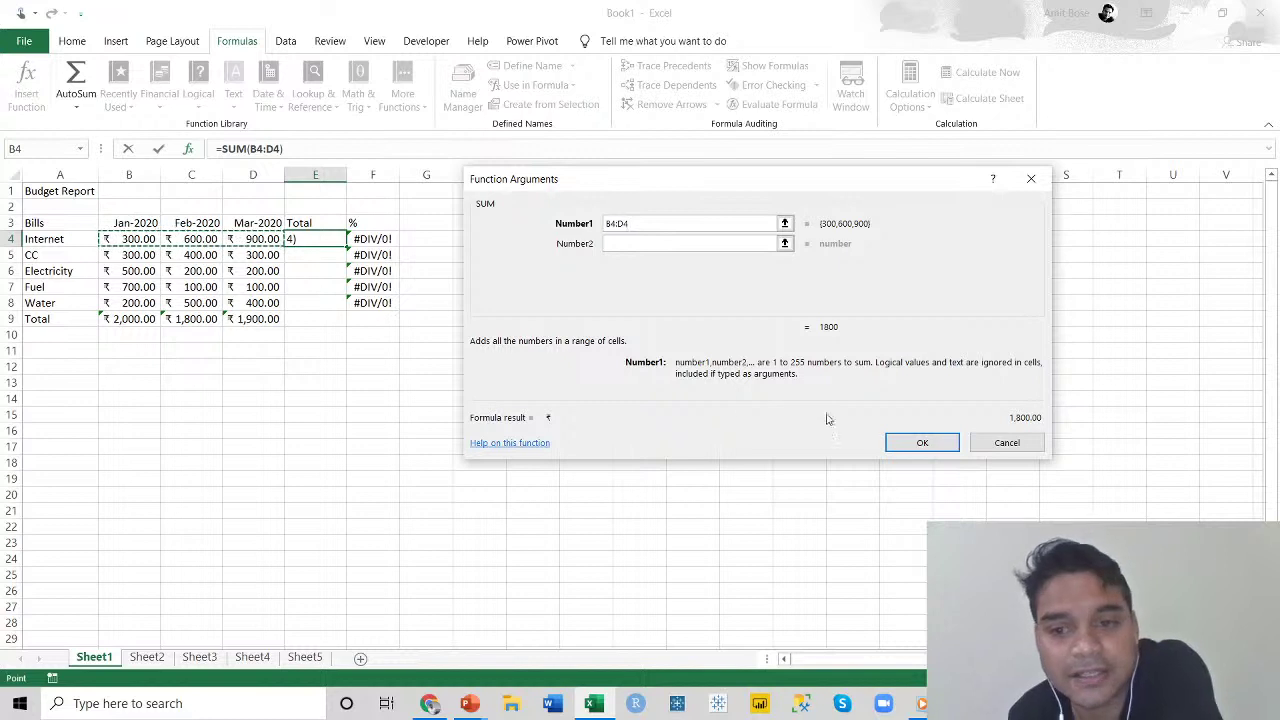
click(914, 443)
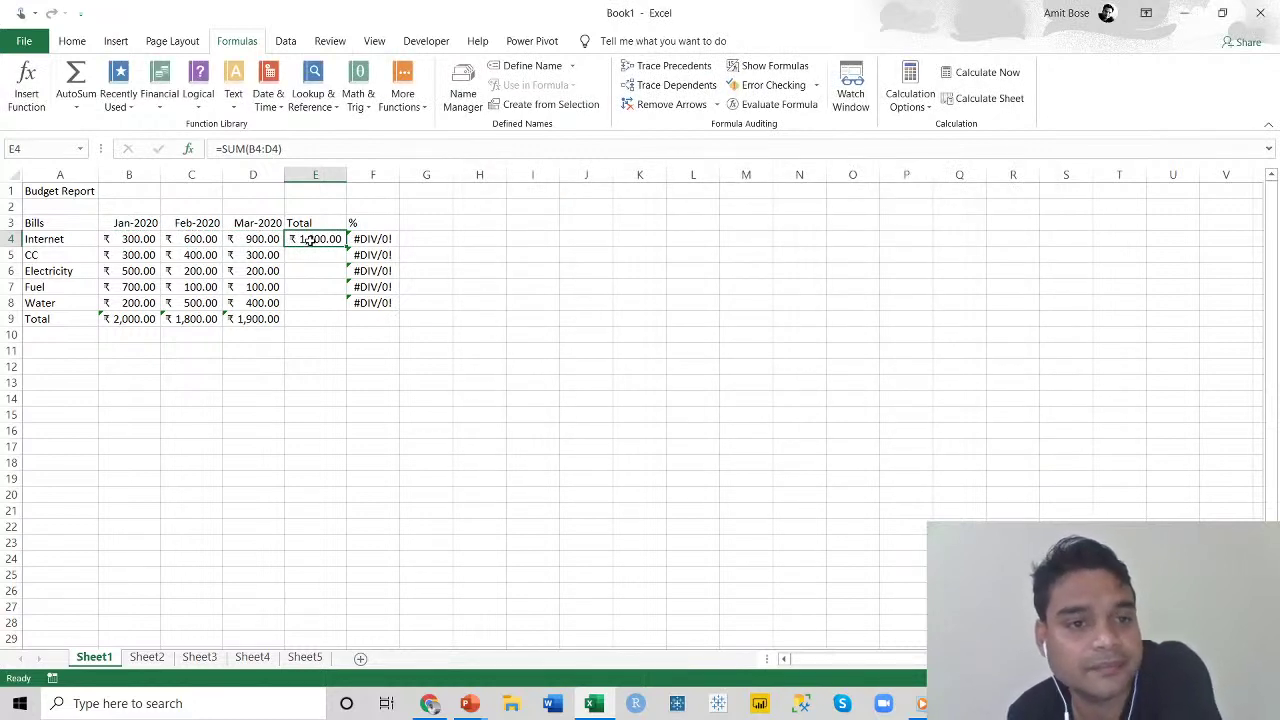
click(188, 149)
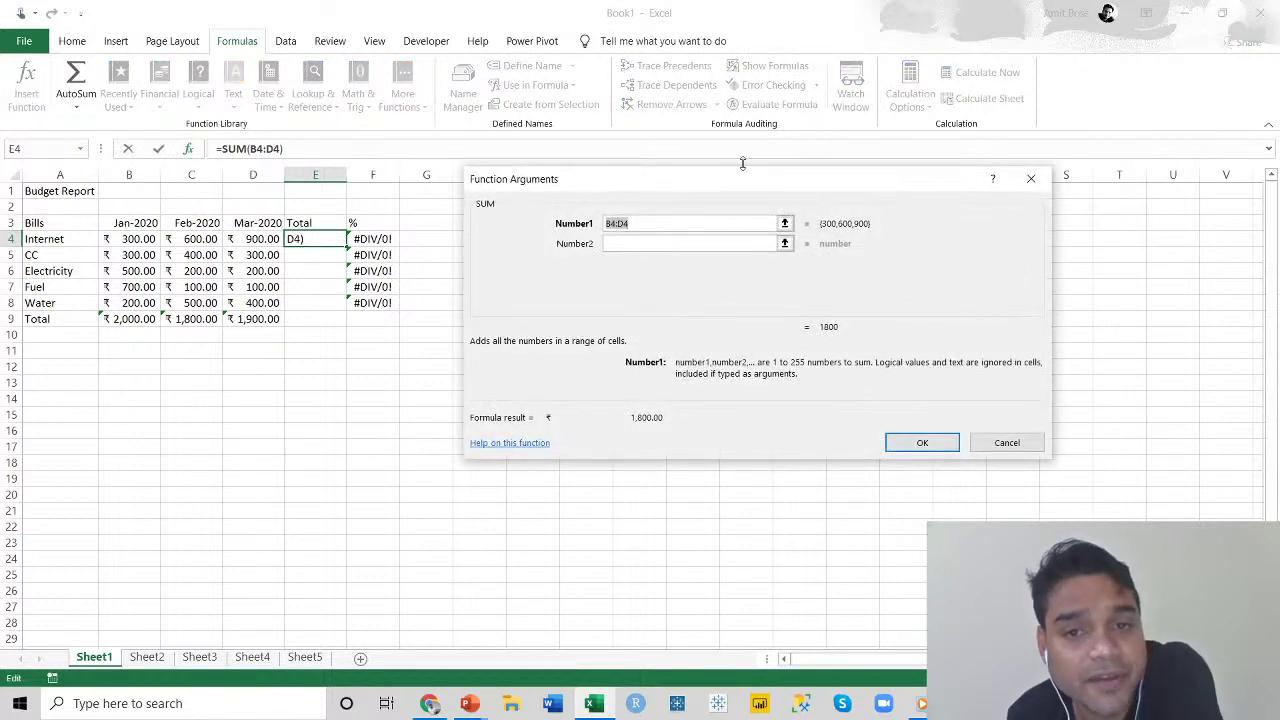
click(945, 440)
Total the CC row in E5 with the SUM function over B5:D5 and fill the formula down to E8.
click(322, 256)
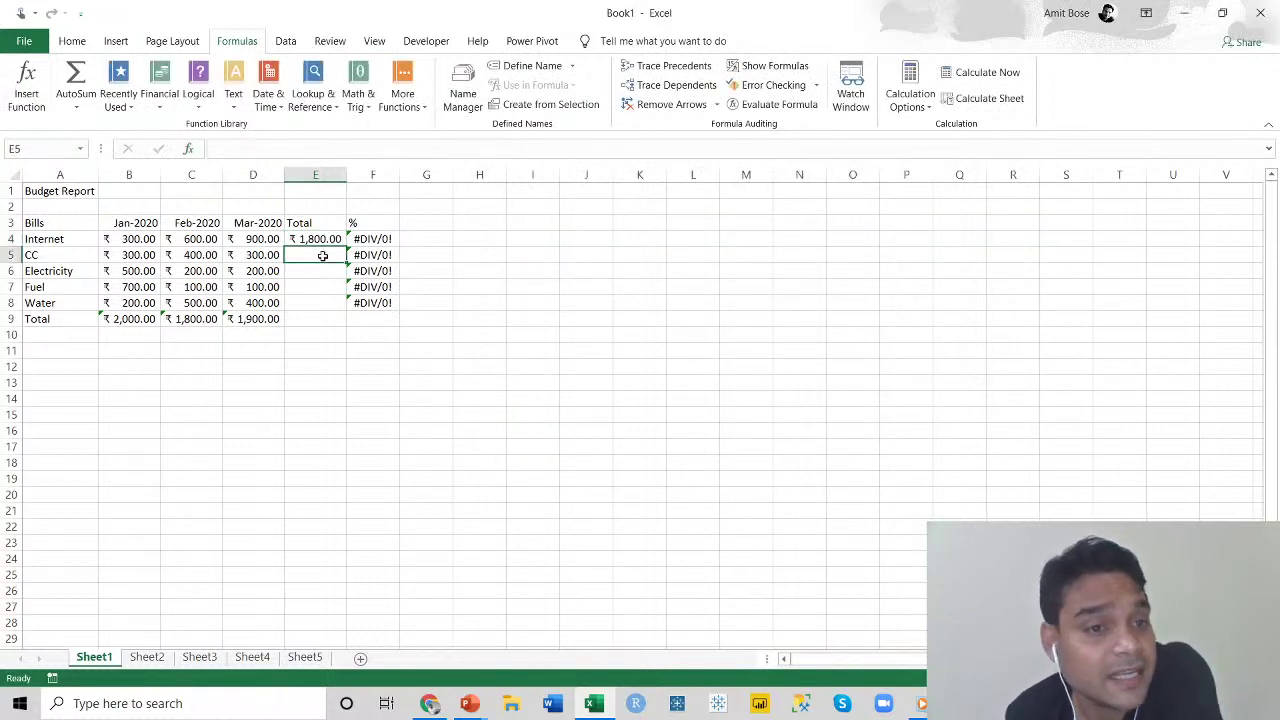
click(188, 149)
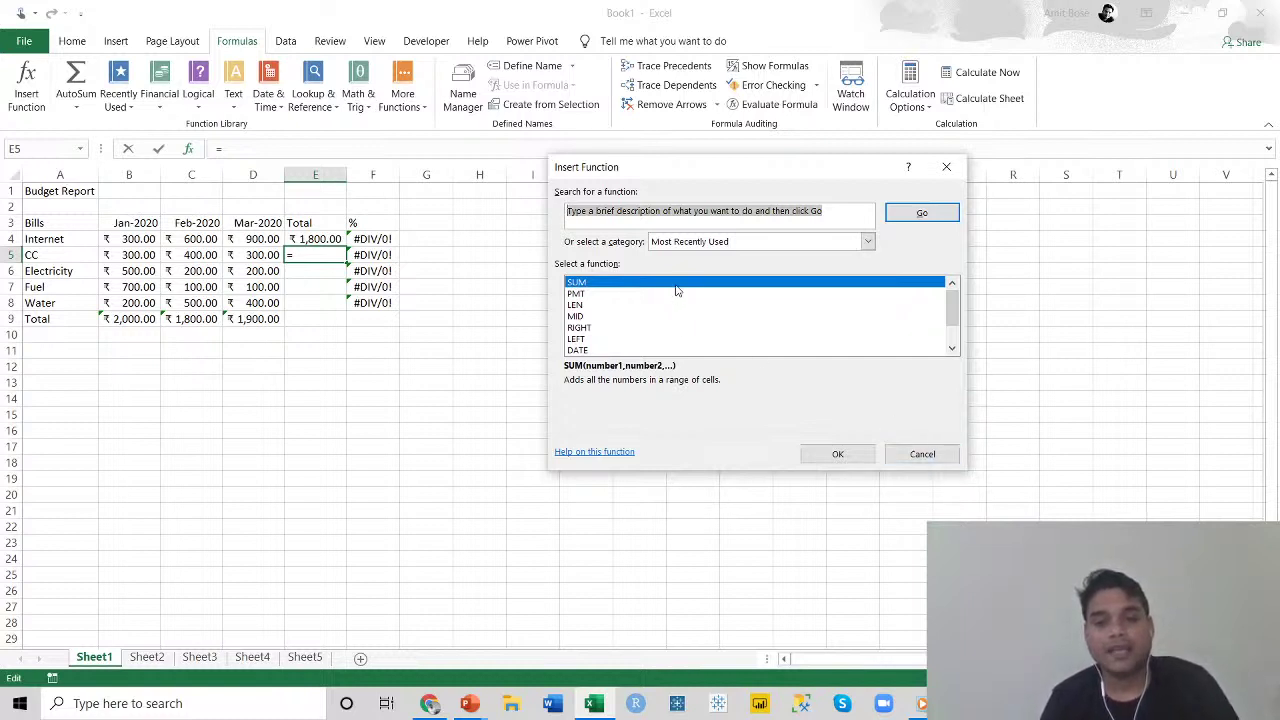
click(838, 454)
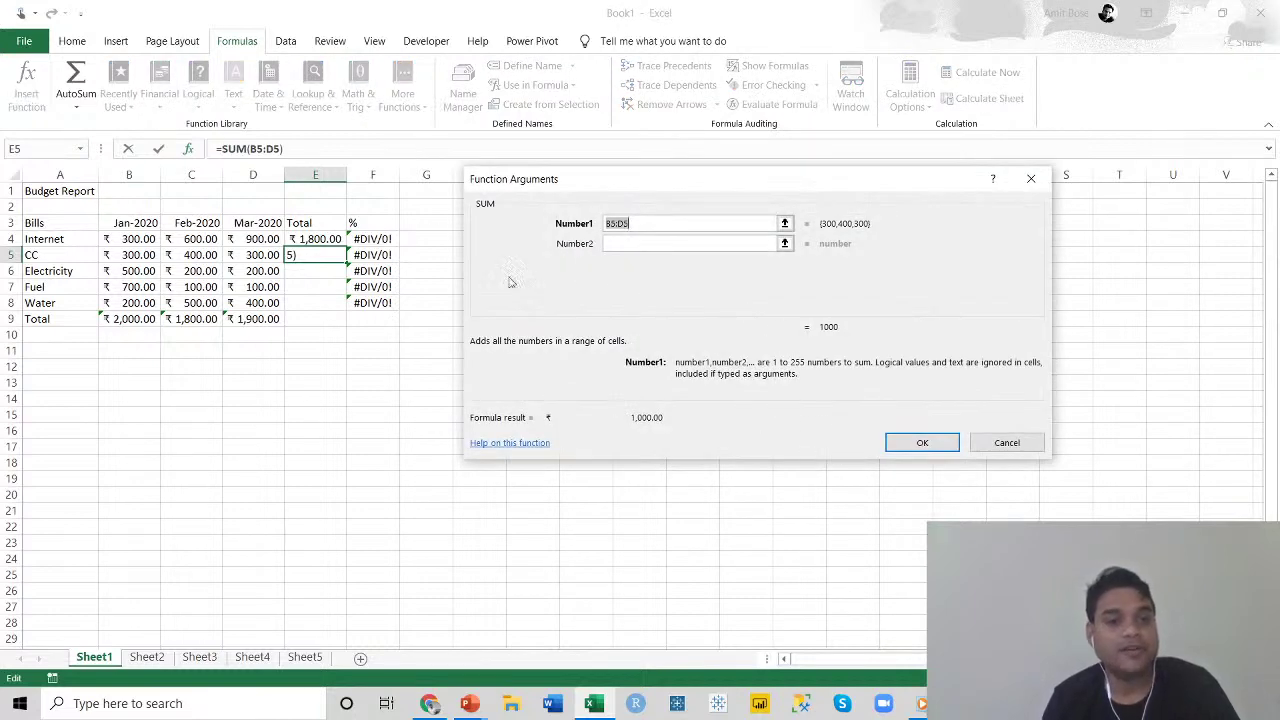
click(906, 442)
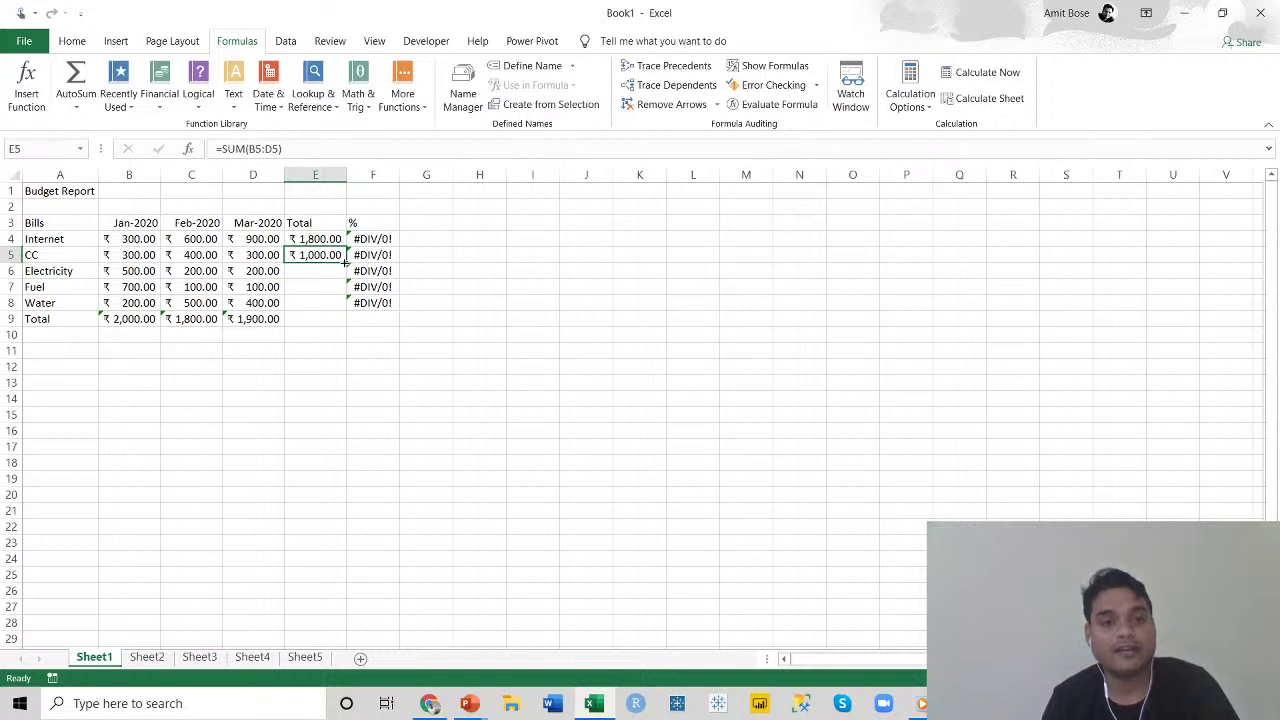
drag(347, 262, 347, 303)
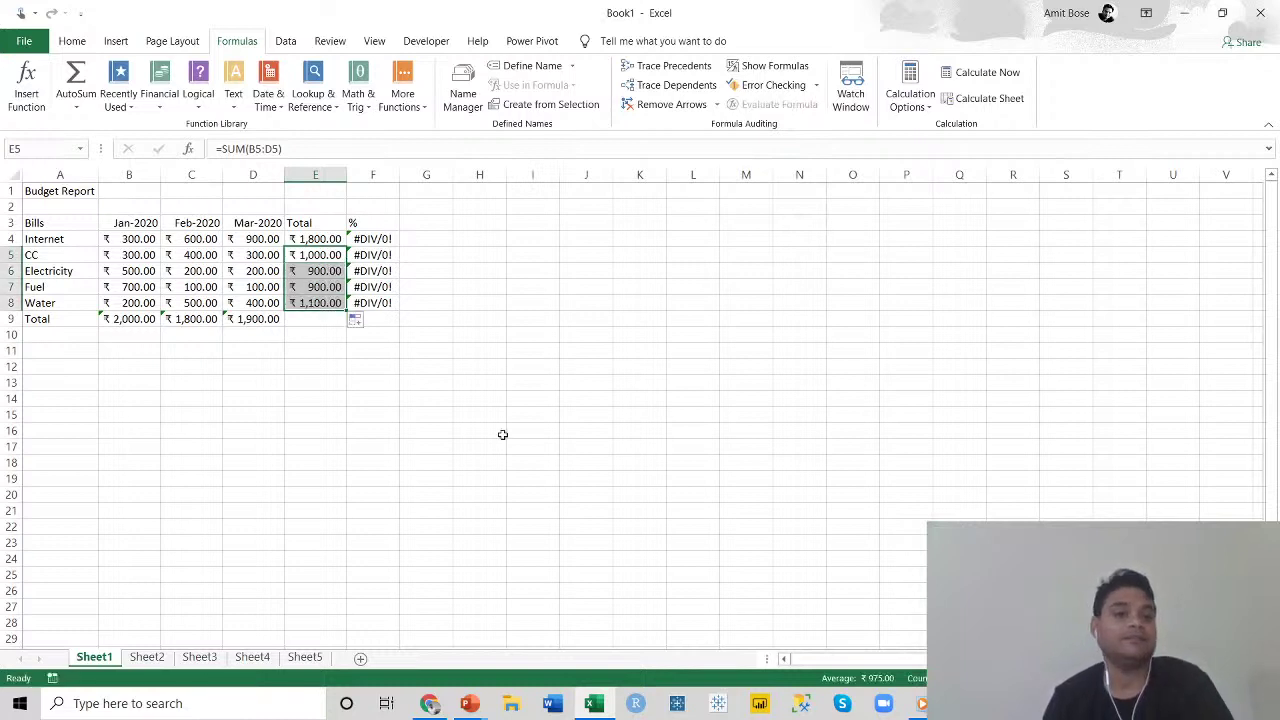
click(502, 434)
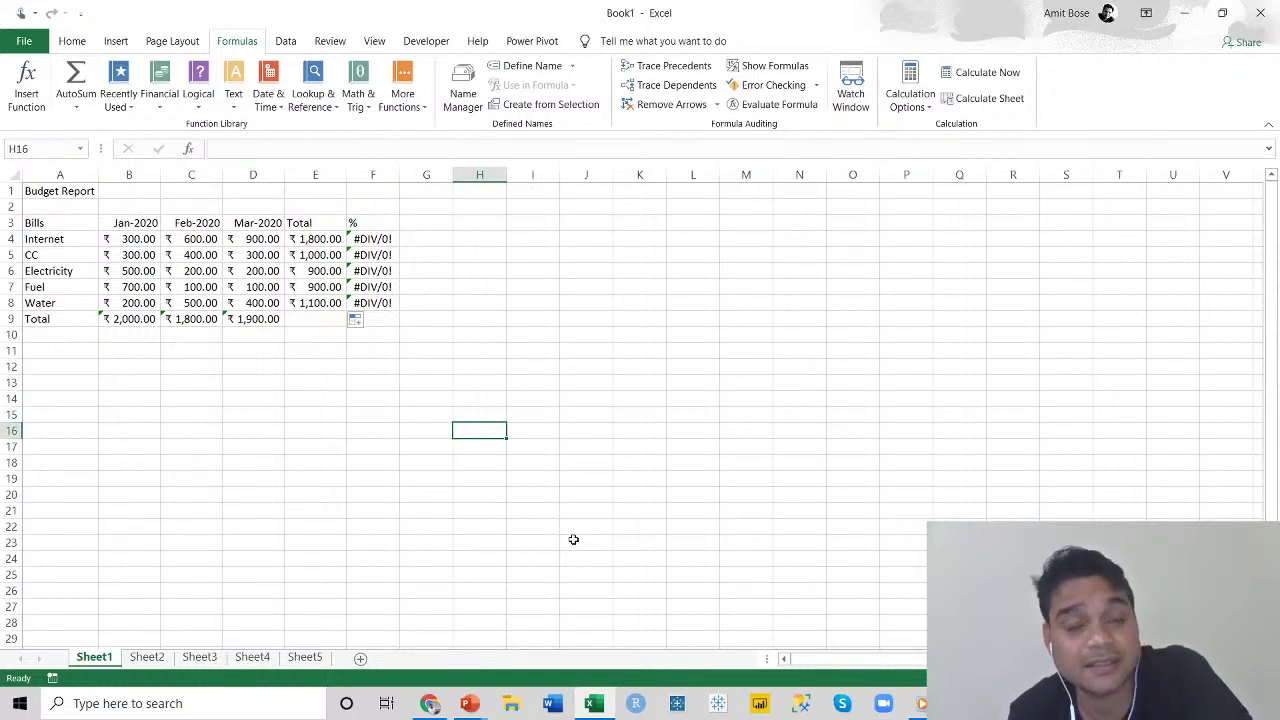
Enter the row labels Min, Average and Count in cells A11 to A13 below the budget table.
click(61, 354)
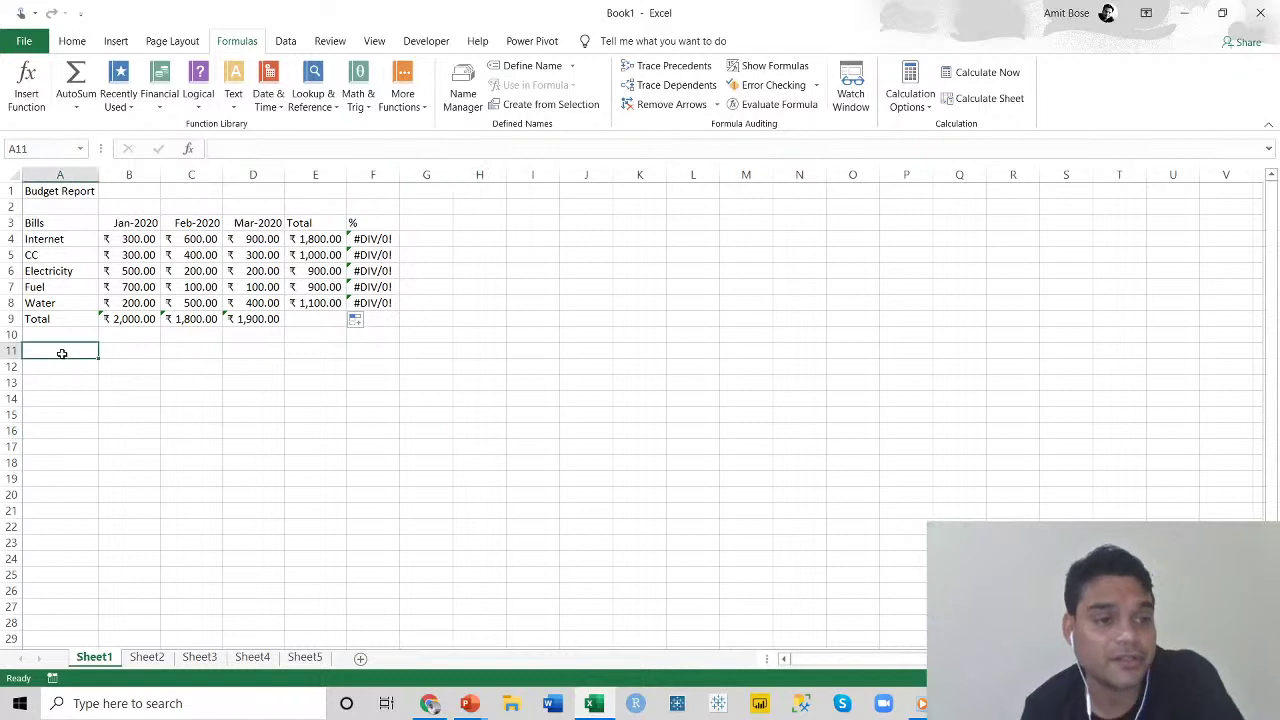
text(Min)
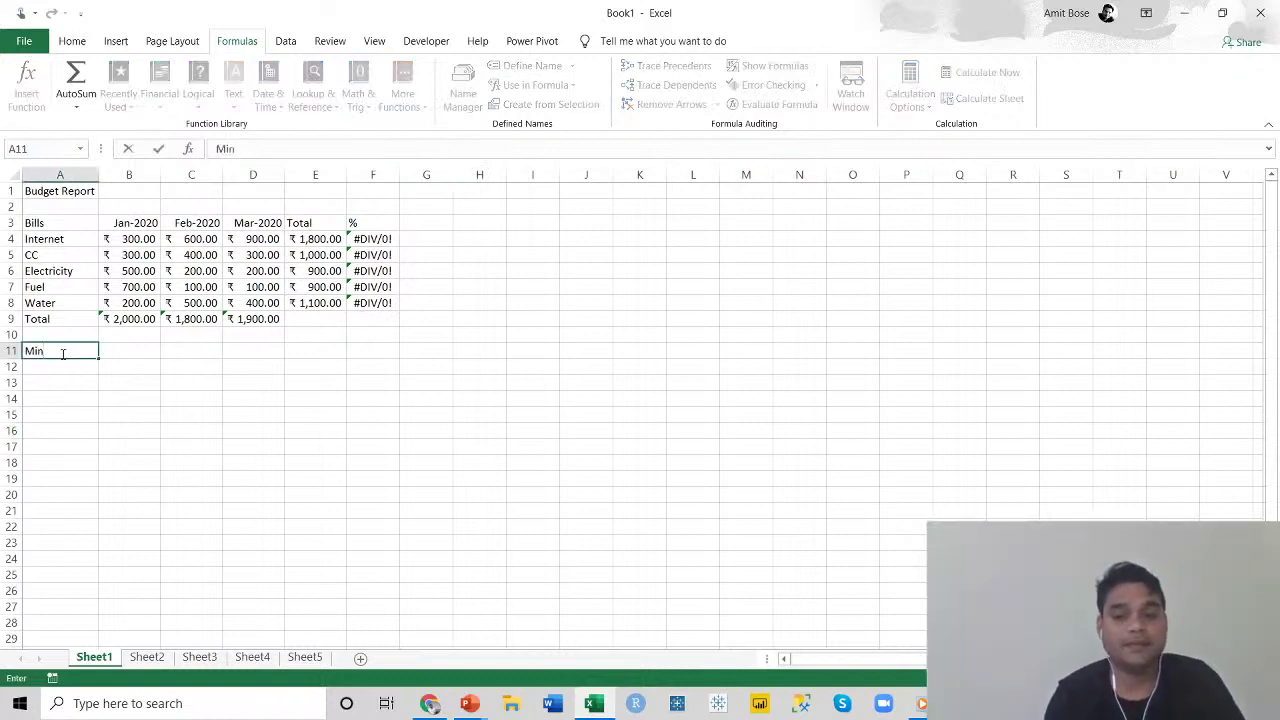
key(Return)
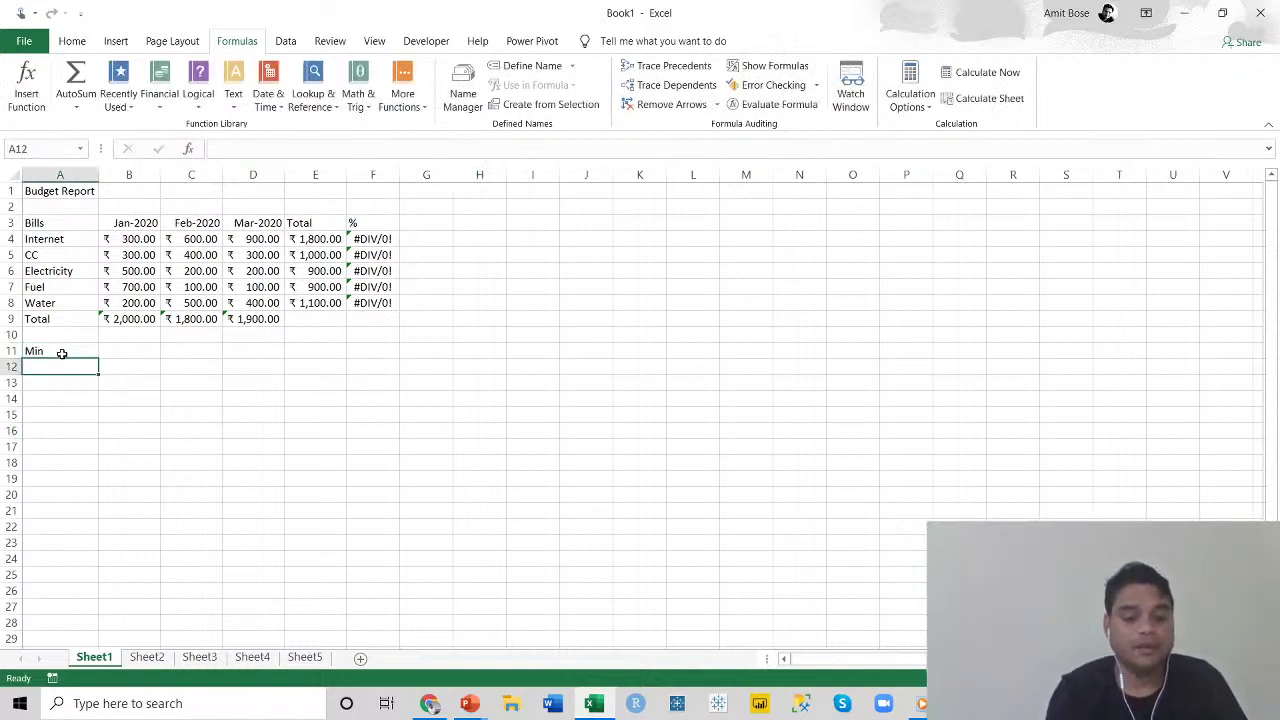
text(Av)
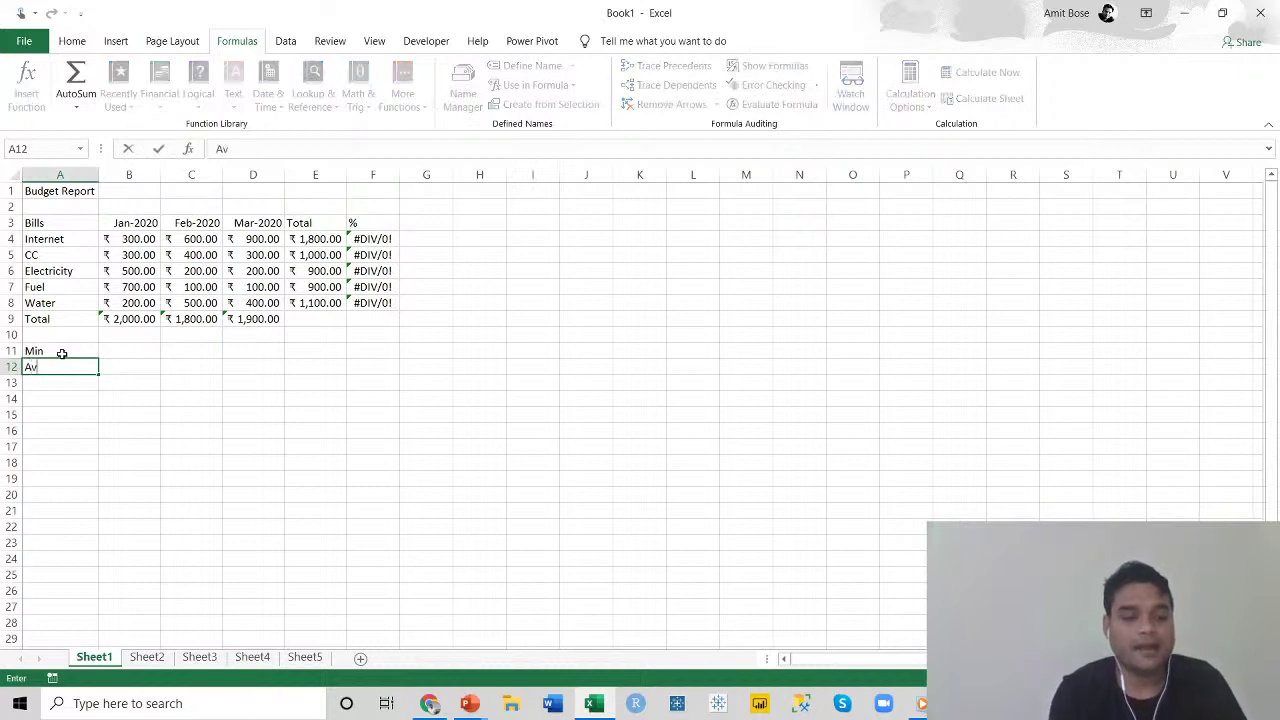
text(g)
key(BackSpace)
text(g)
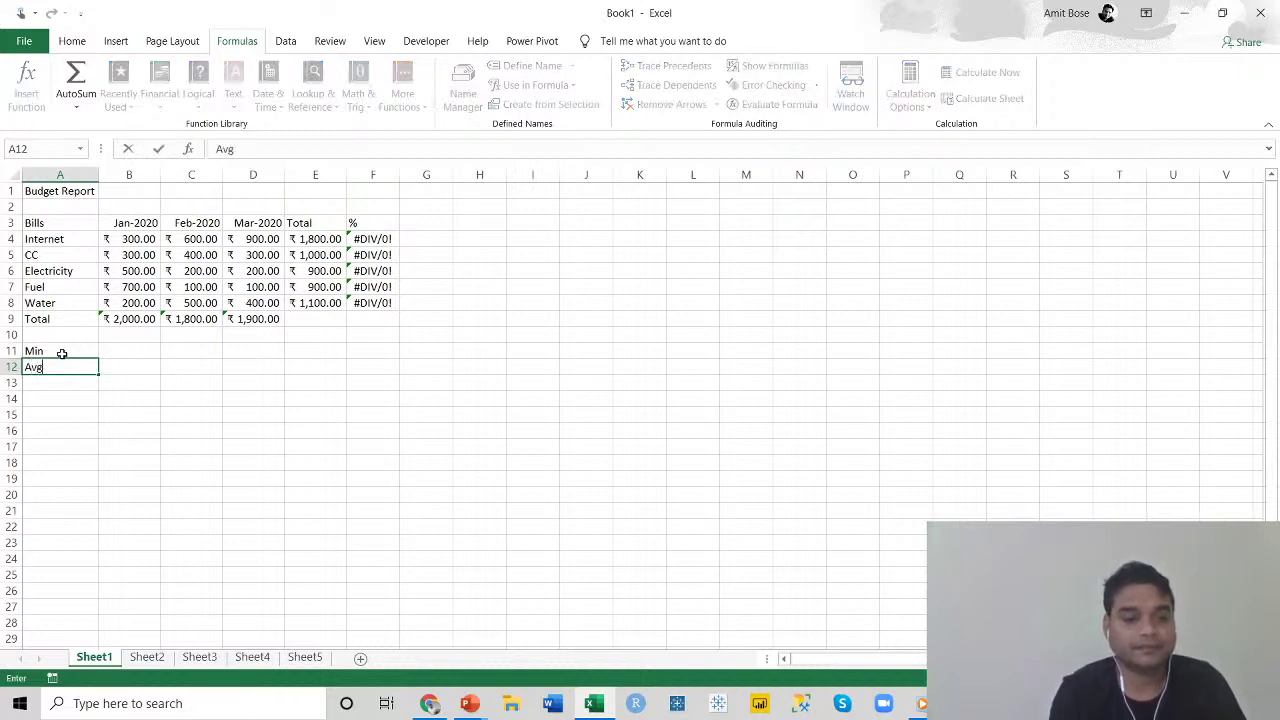
key(BackSpace)
text(erage)
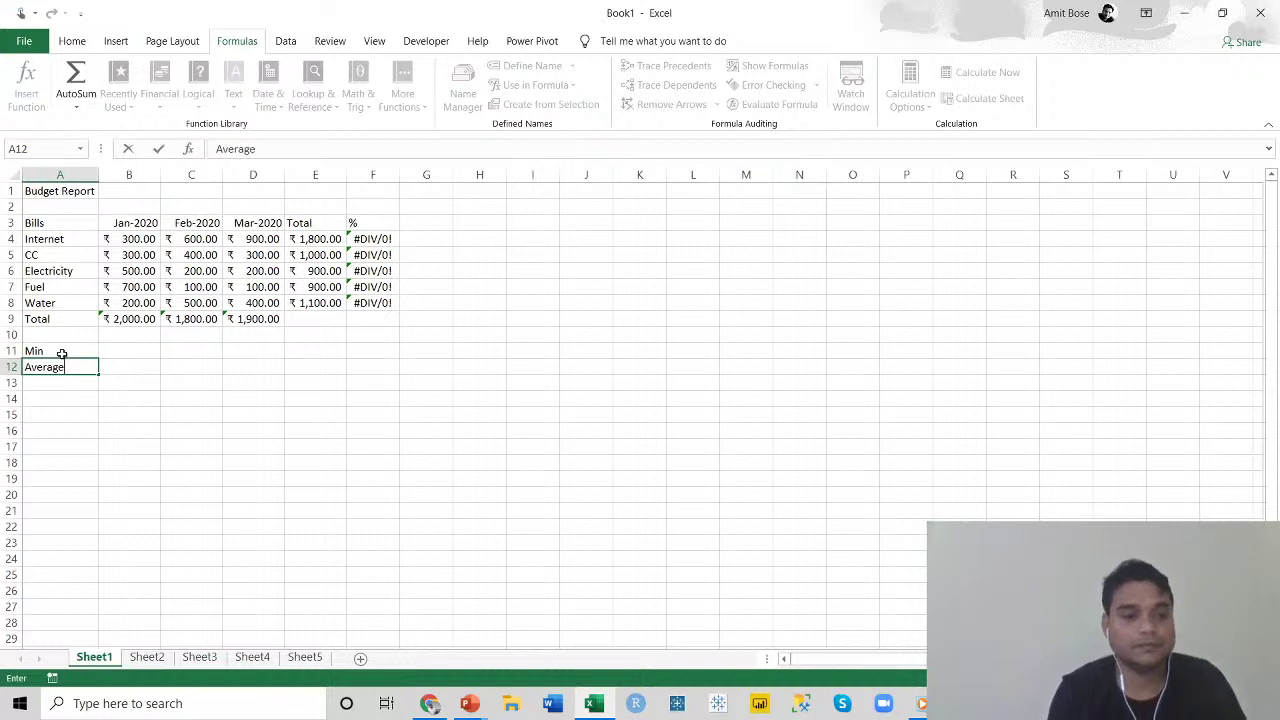
key(Return)
text(C)
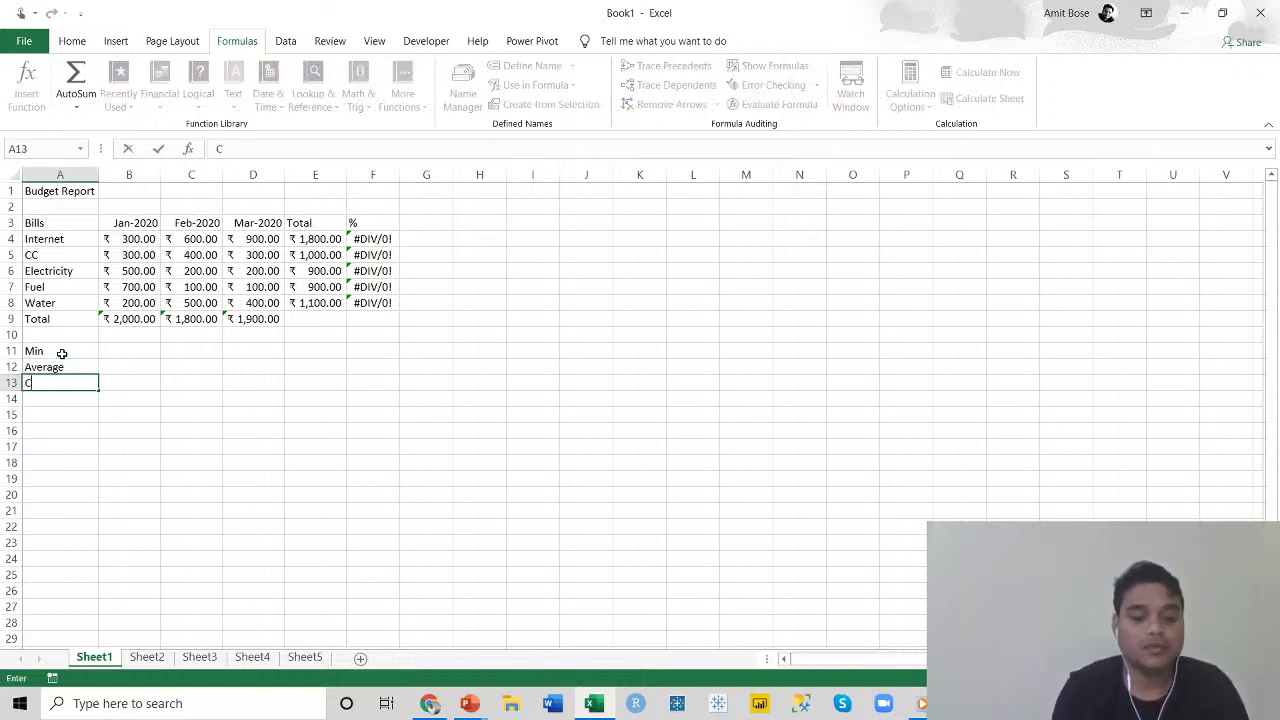
text(ount)
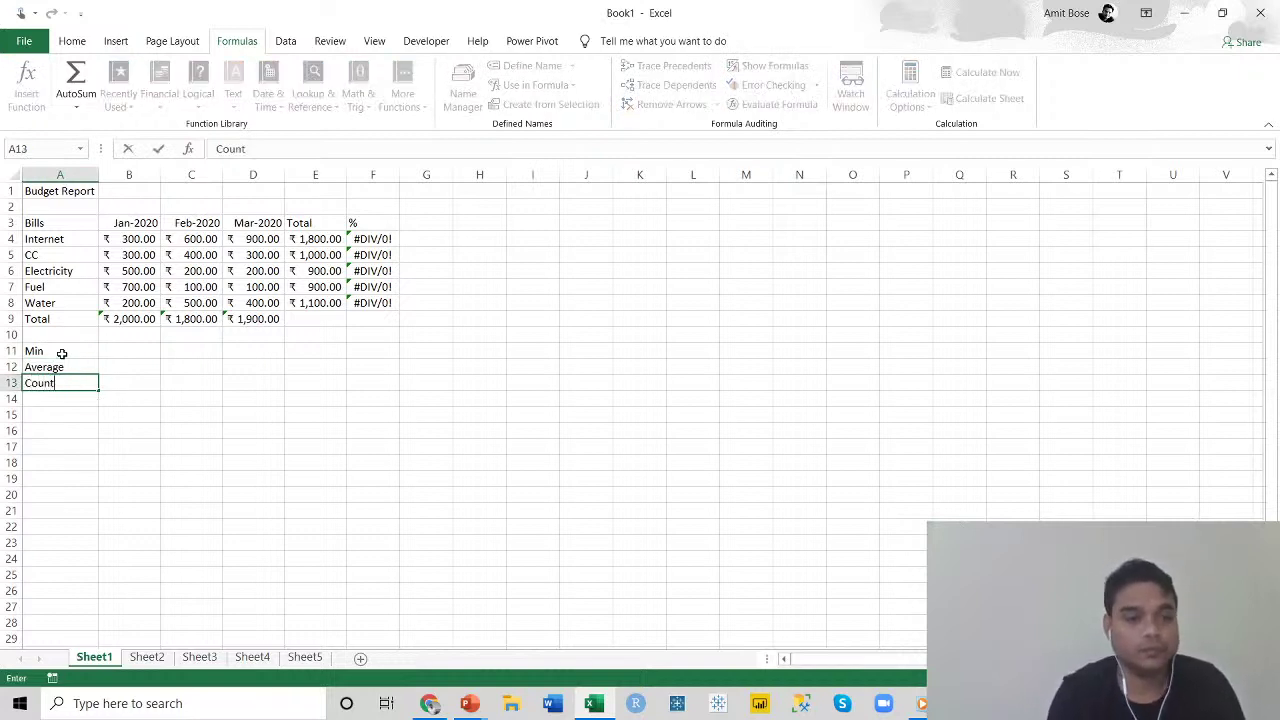
click(288, 507)
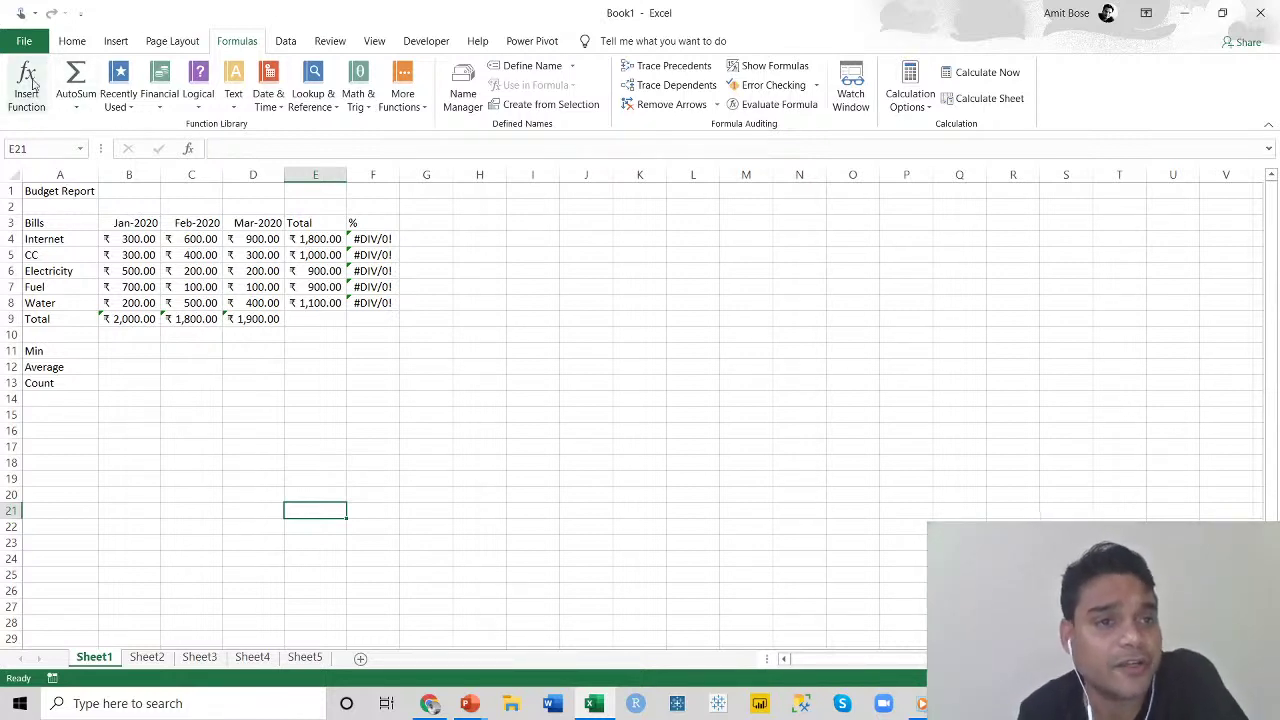
Search for "min" with Insert Function in cell B11 and choose the MIN function for the Jan-2020 column.
click(120, 349)
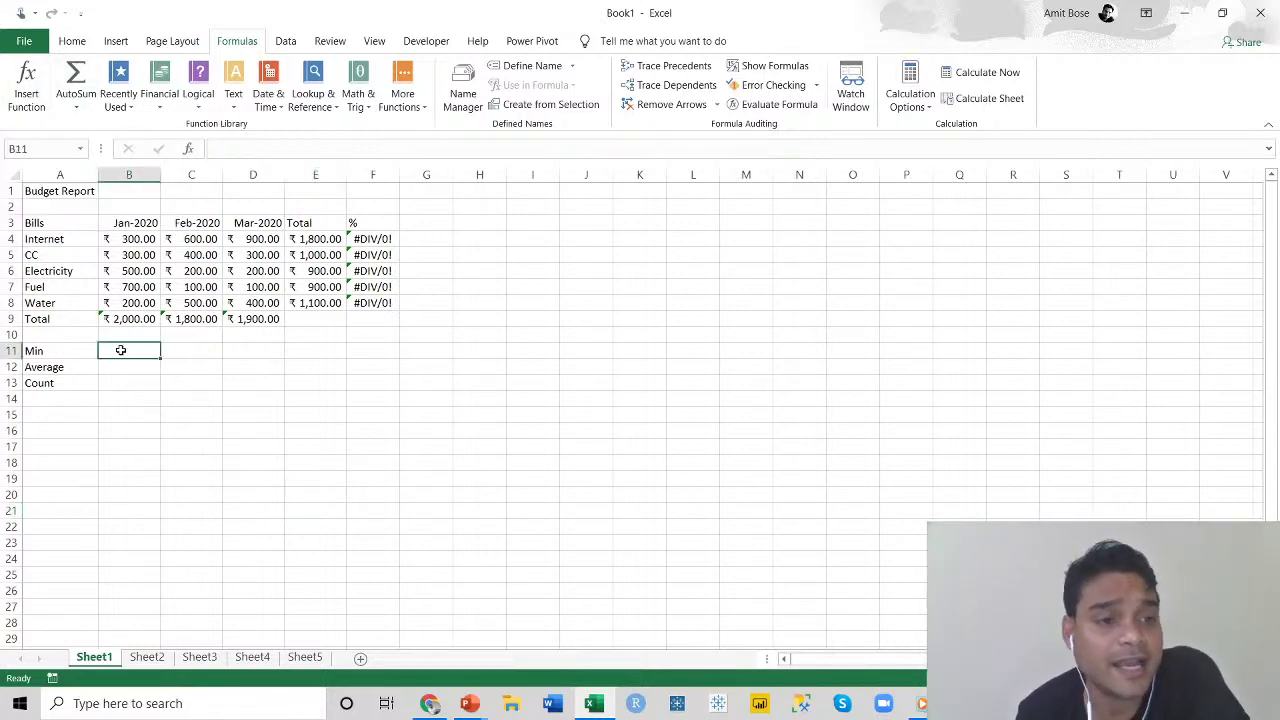
click(189, 149)
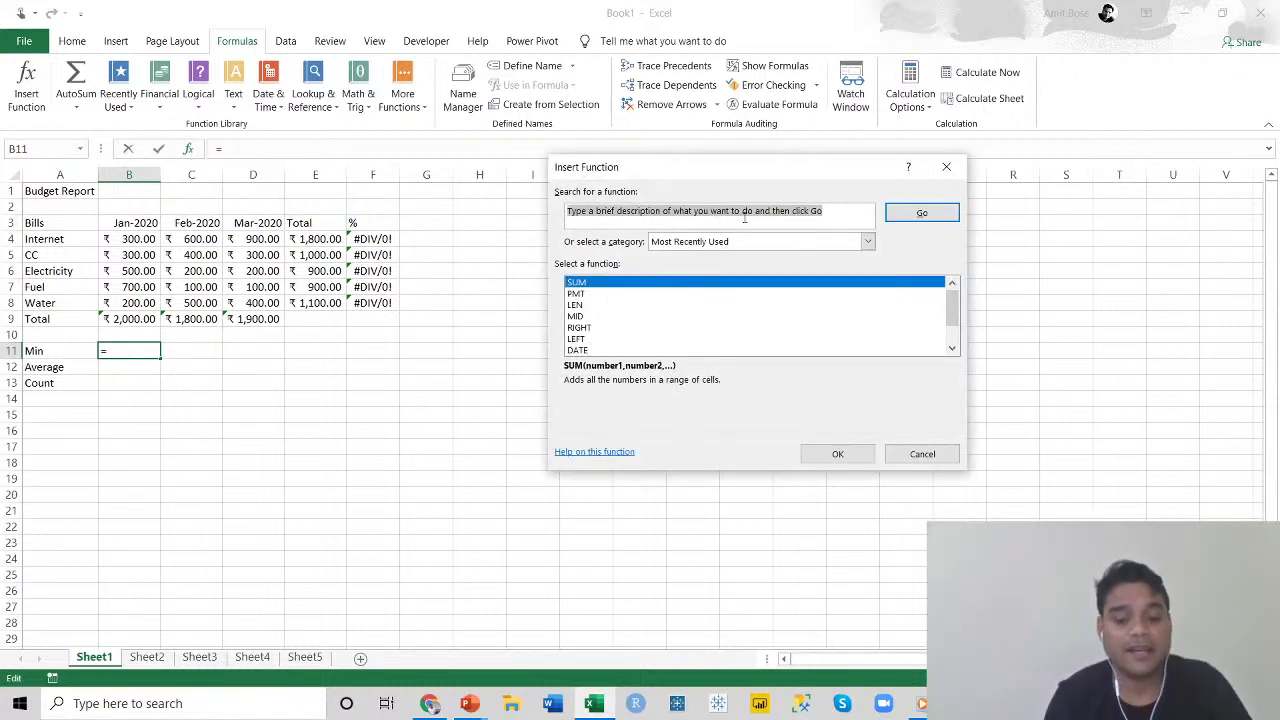
text(min)
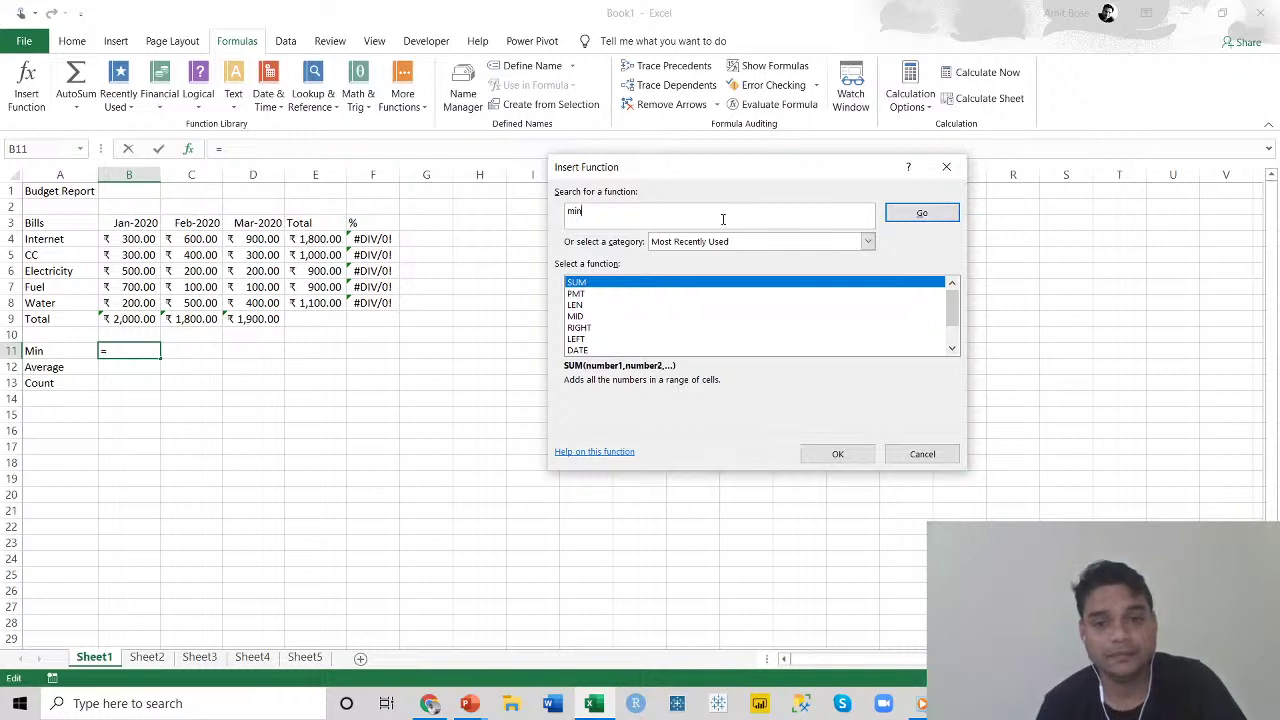
key(Return)
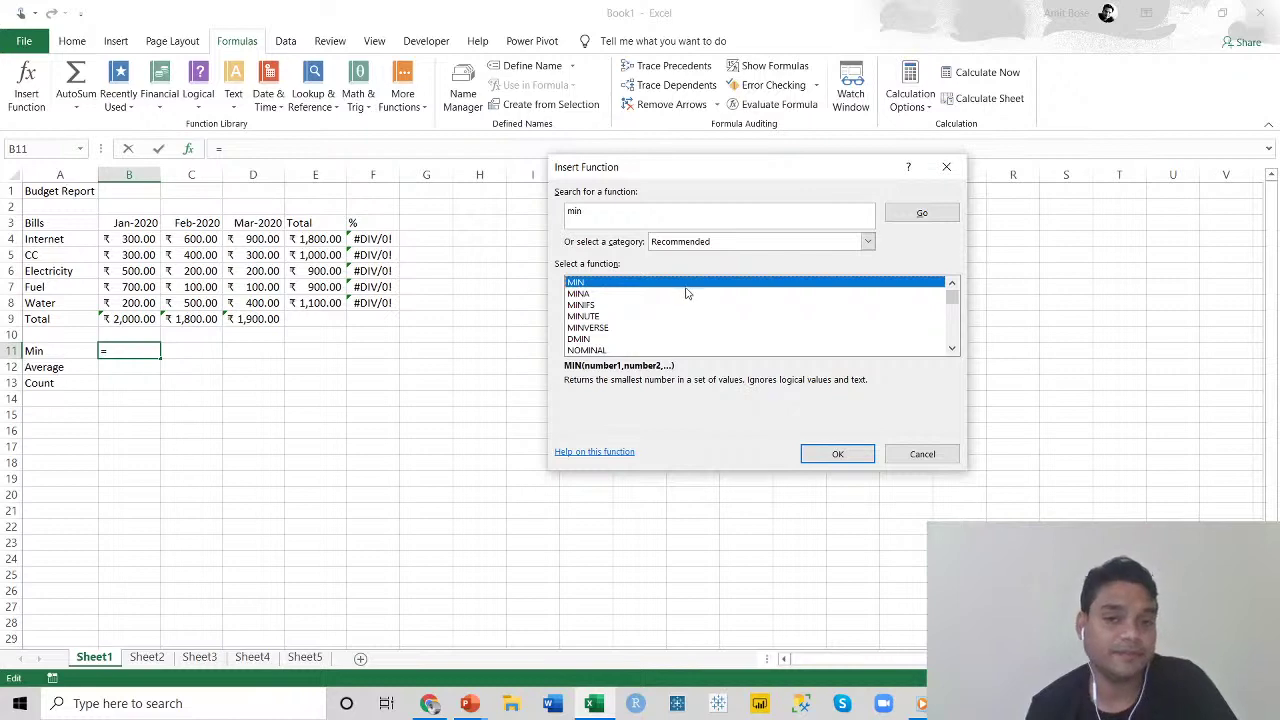
click(838, 454)
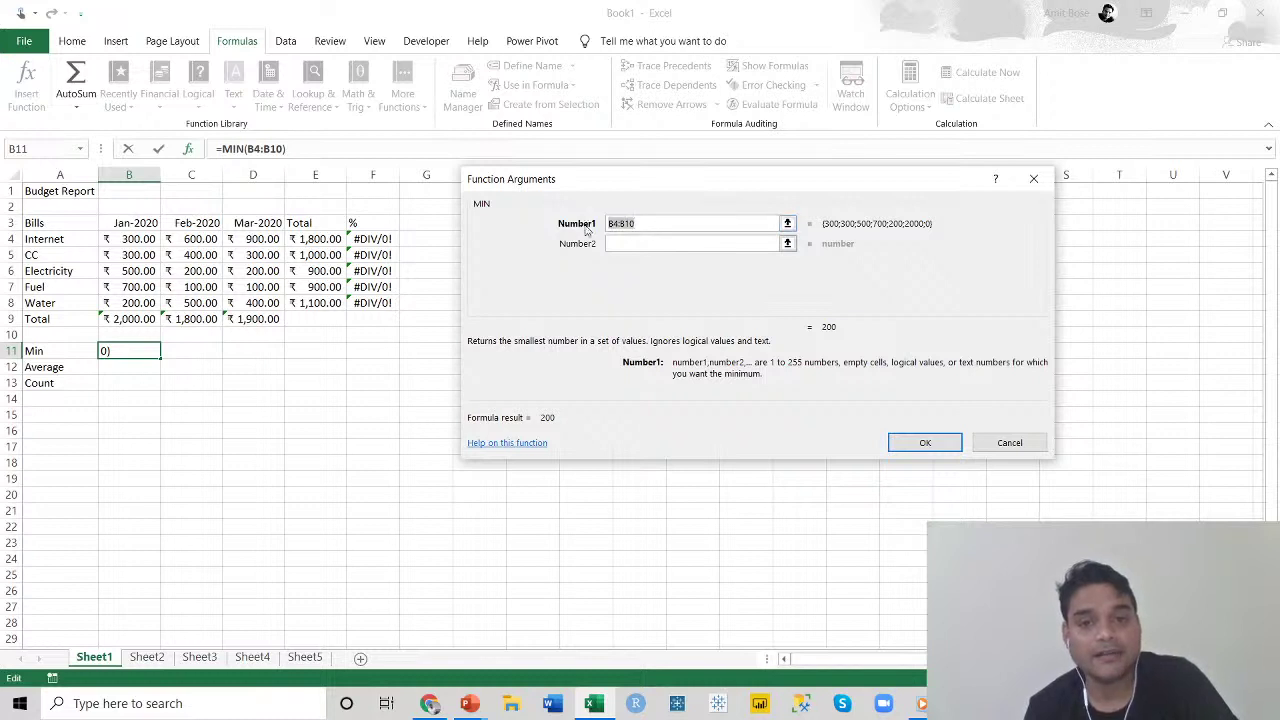
Select B4:B8 as the Number1 argument of the MIN function in B11 and apply the formula.
click(792, 222)
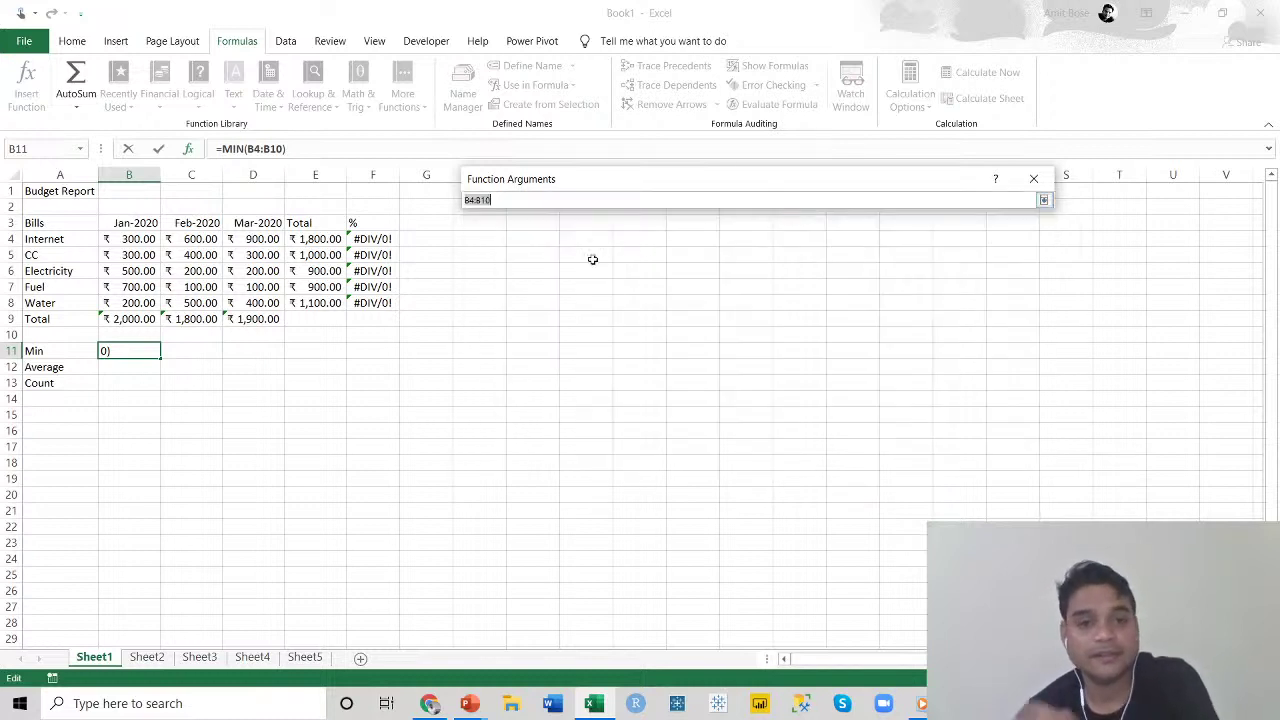
drag(150, 241, 142, 303)
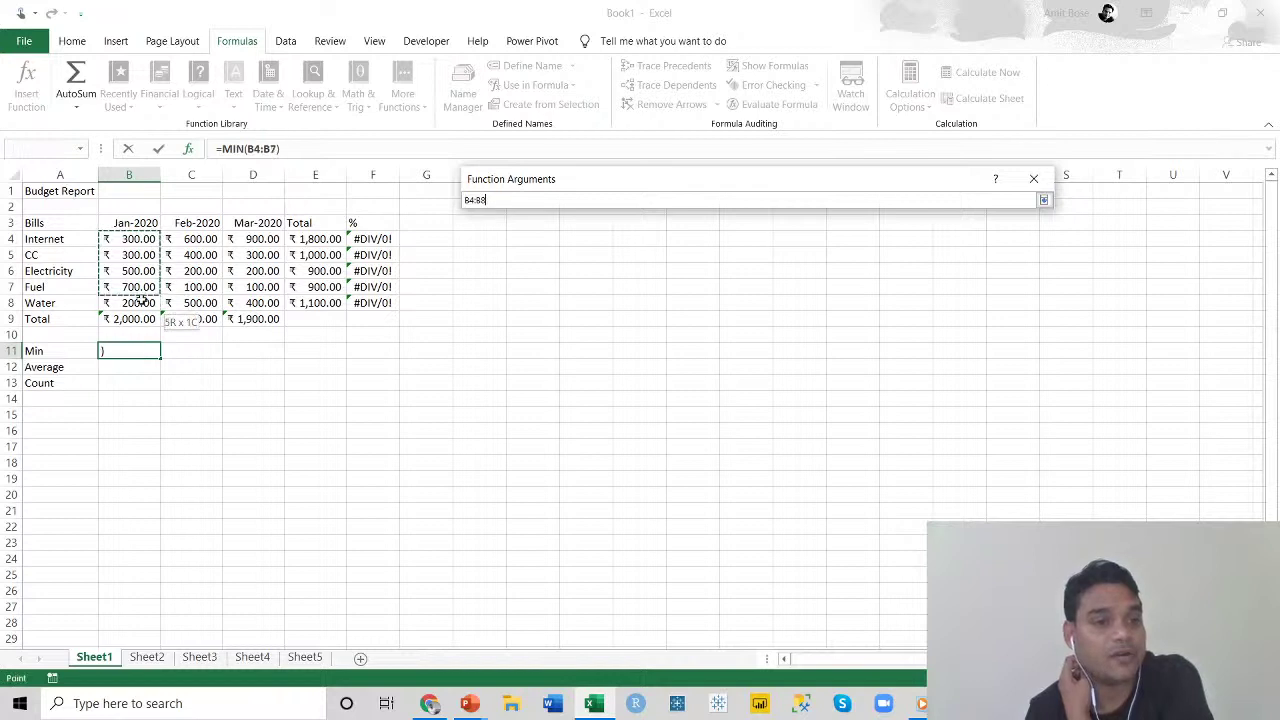
key(Return)
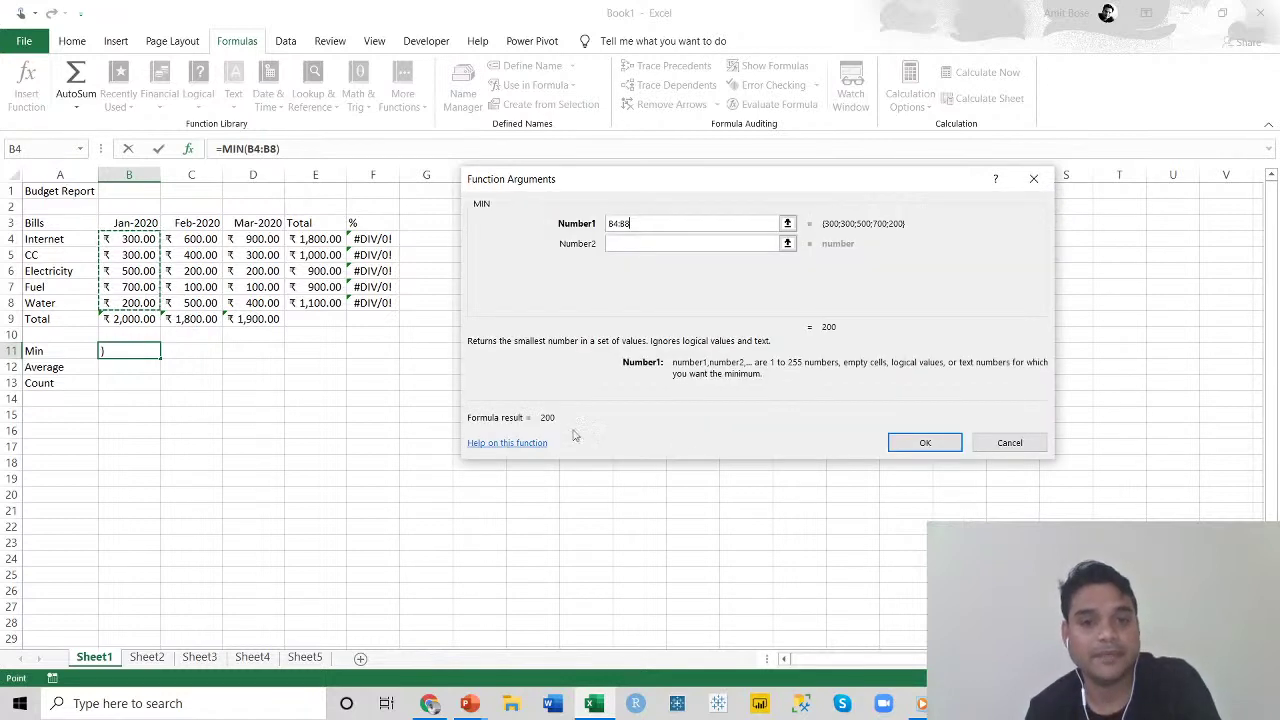
click(924, 443)
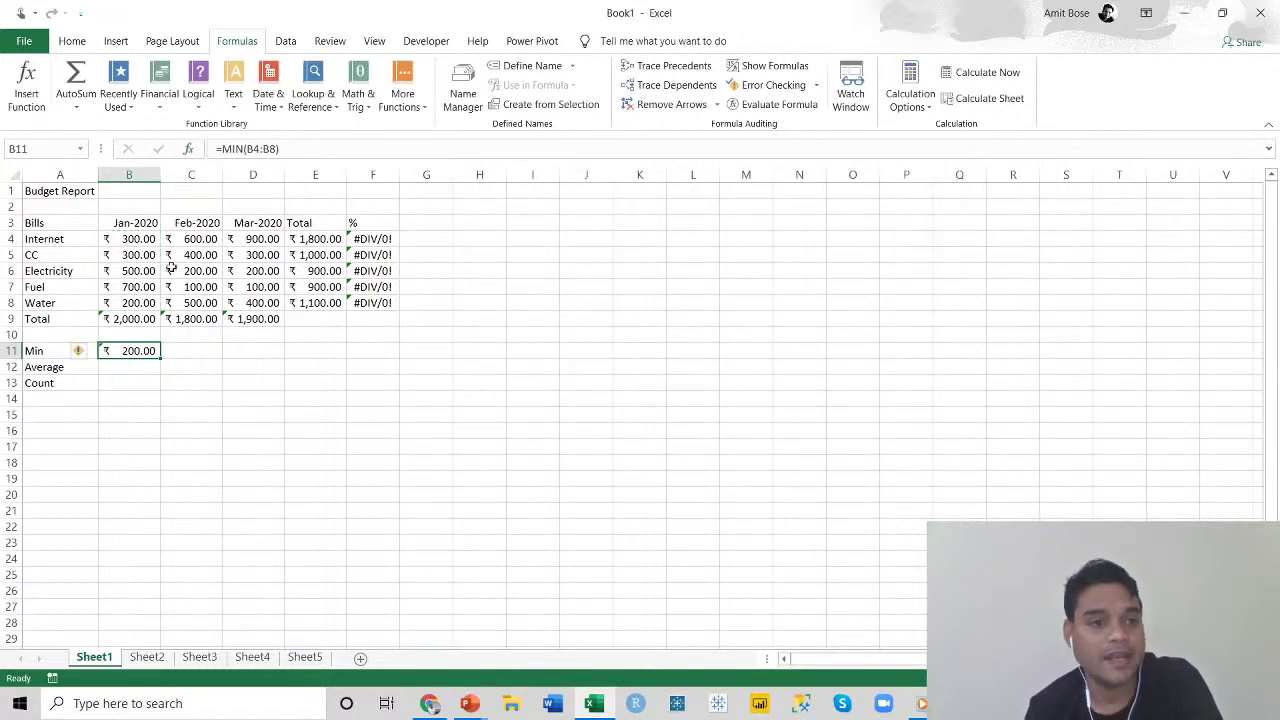
Fill the MIN formula from B11 across to D11 and check it against the monthly bill amounts.
drag(140, 239, 137, 303)
click(137, 303)
click(138, 351)
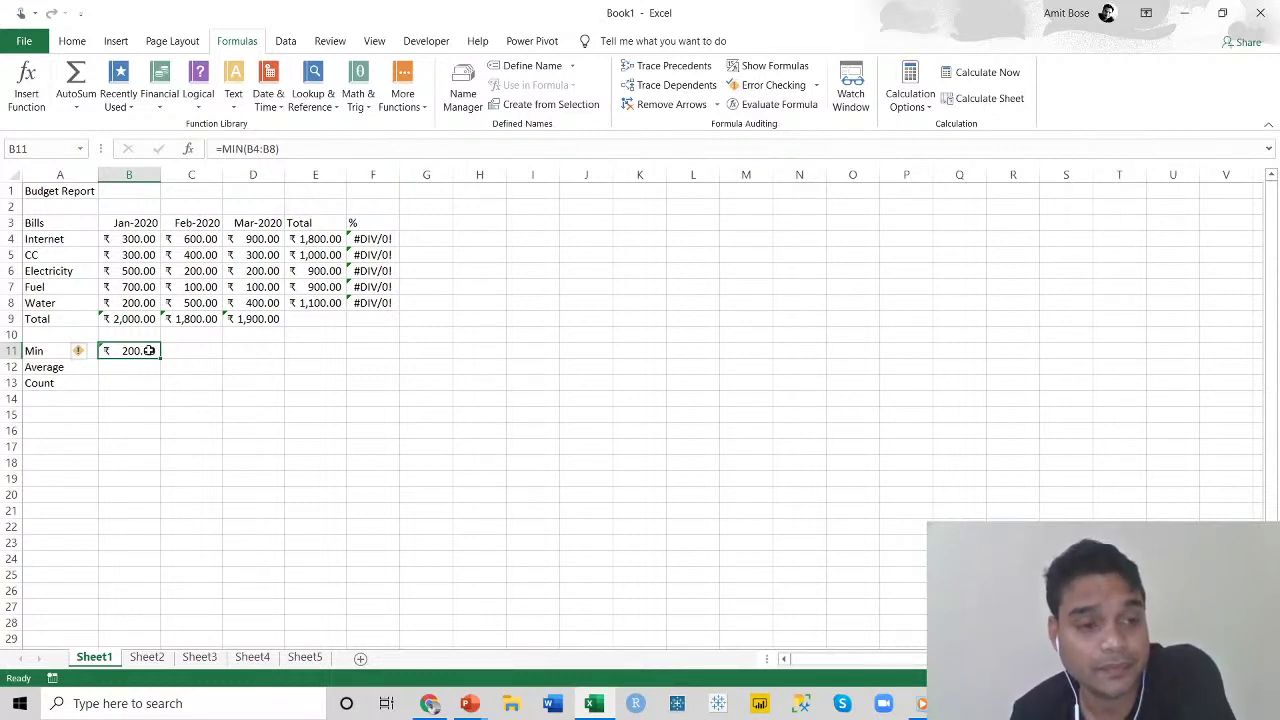
drag(159, 357, 278, 360)
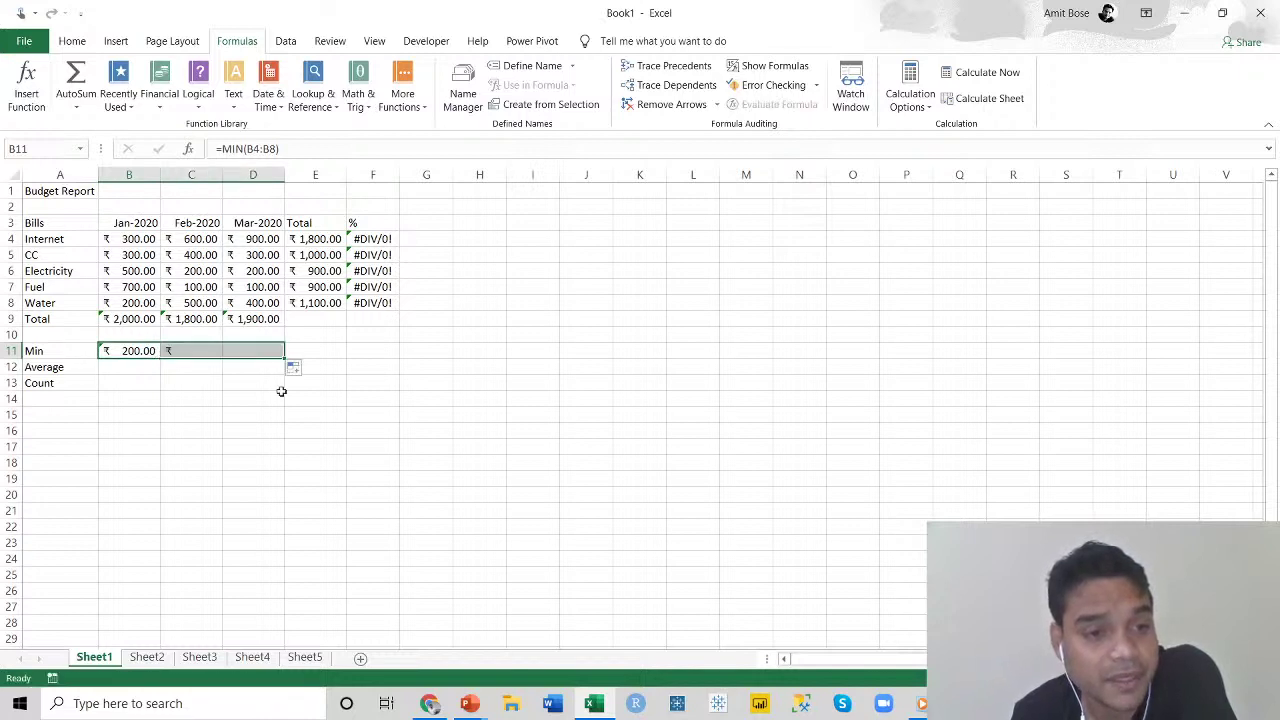
click(198, 241)
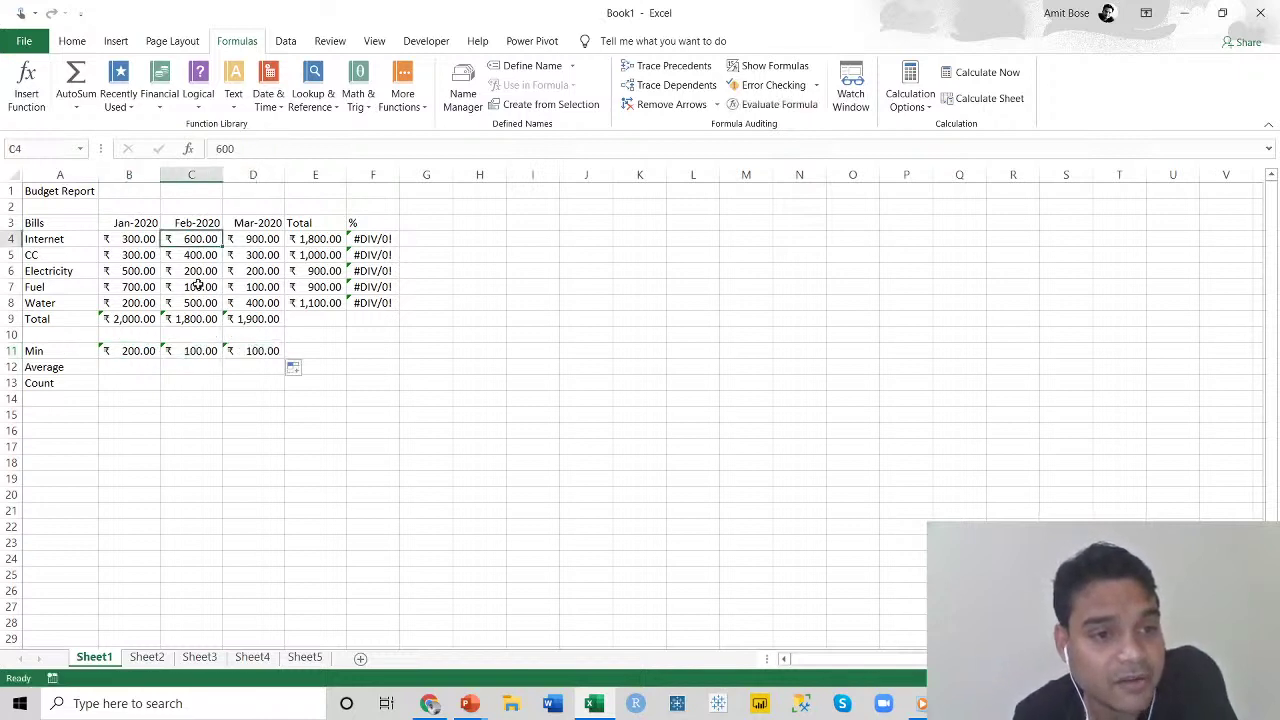
click(198, 286)
click(200, 300)
click(263, 300)
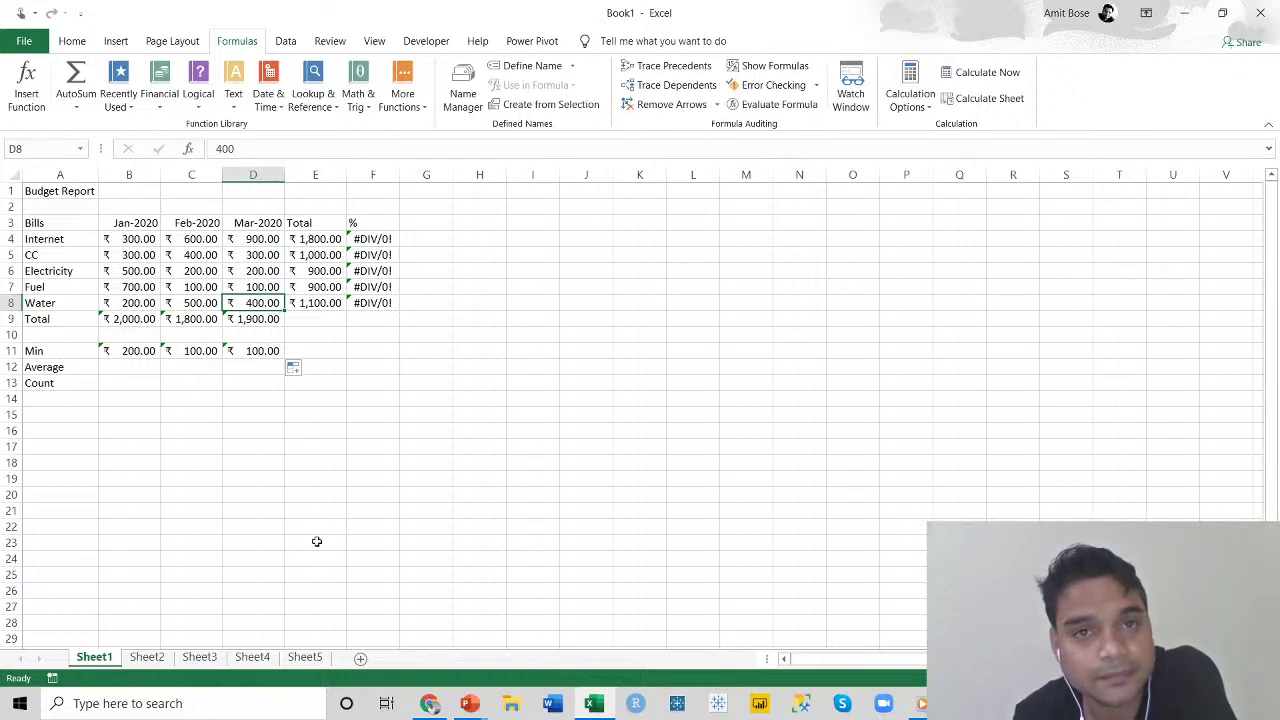
Search for "average" with Insert Function in cell B12 and choose the AVERAGE function for the Jan-2020 column.
click(128, 368)
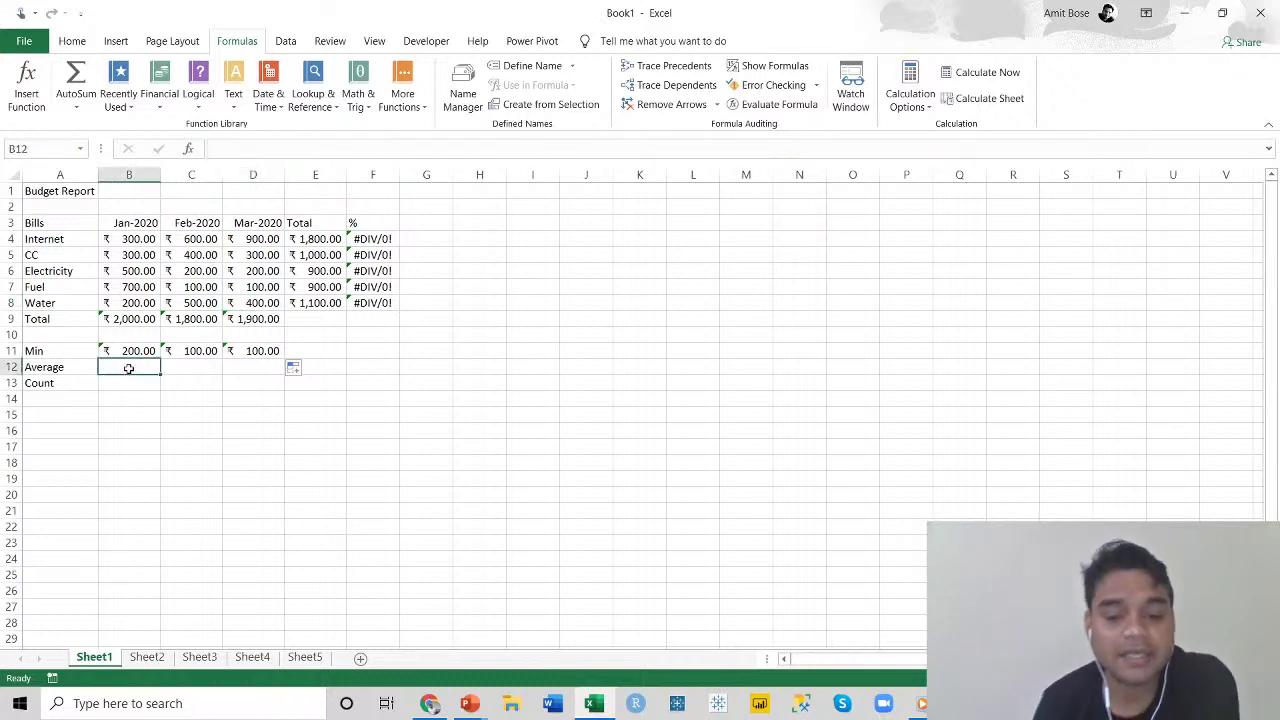
click(187, 149)
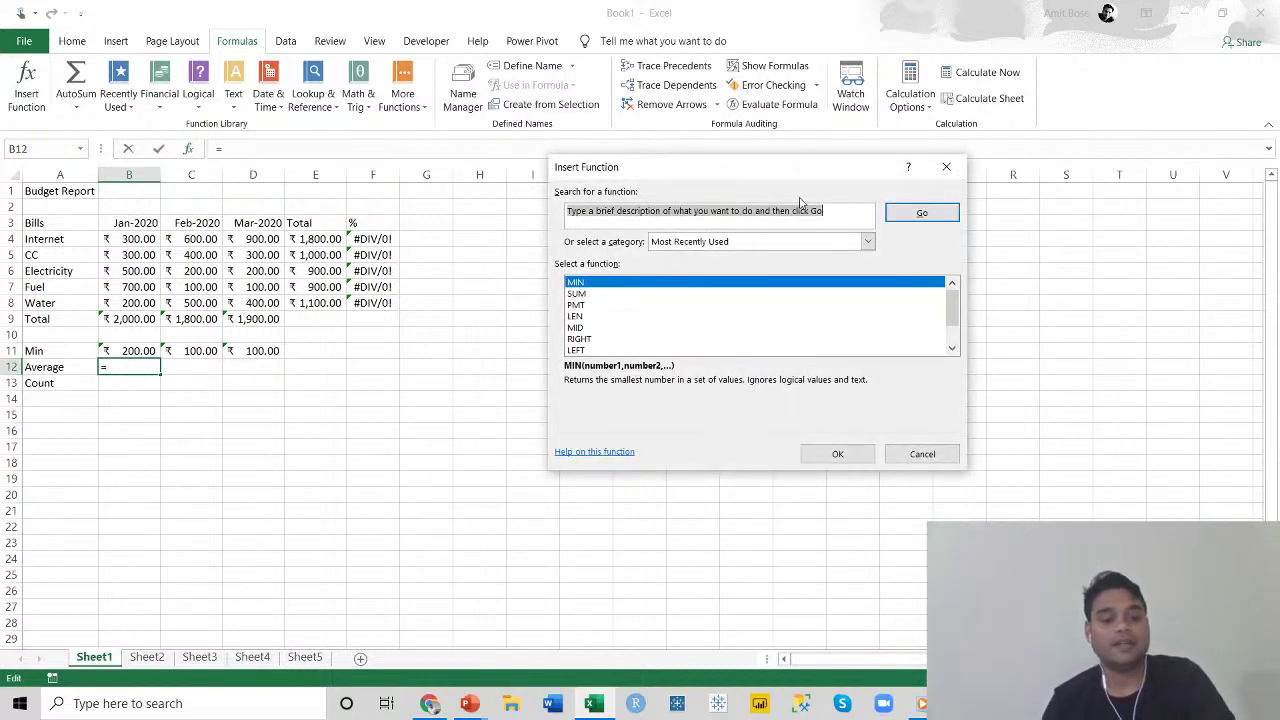
text(average)
key(Return)
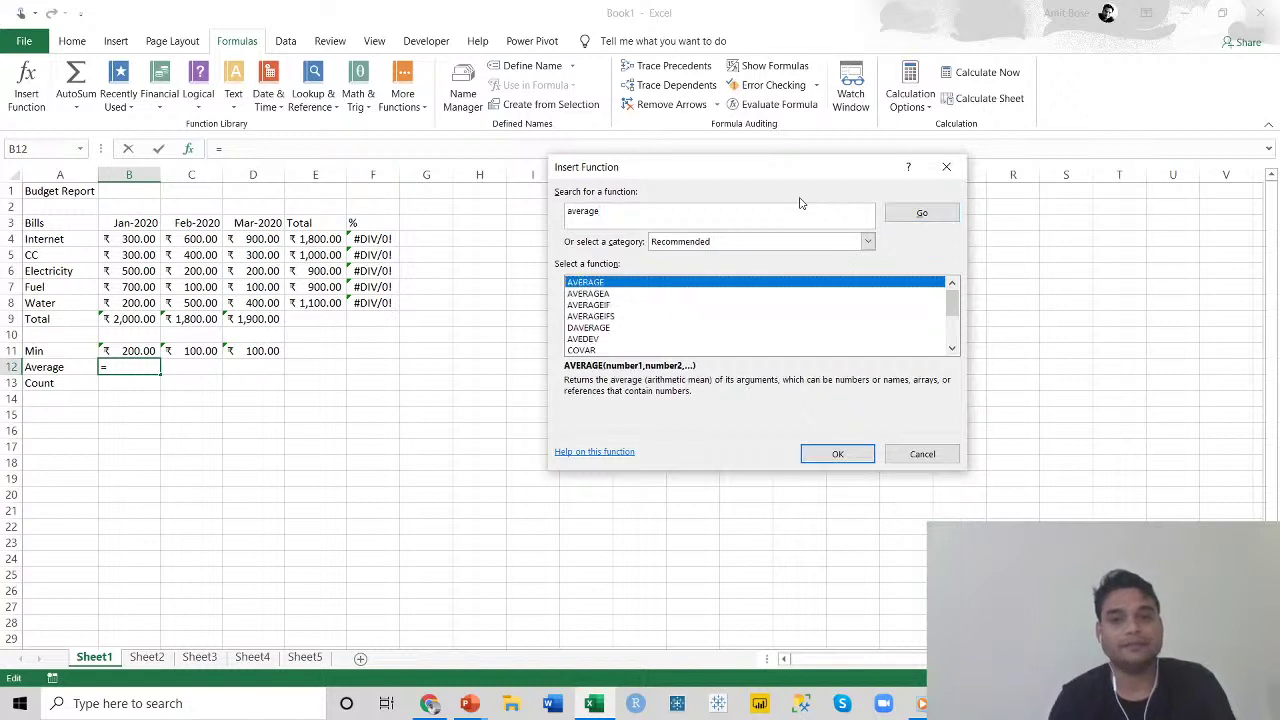
click(702, 294)
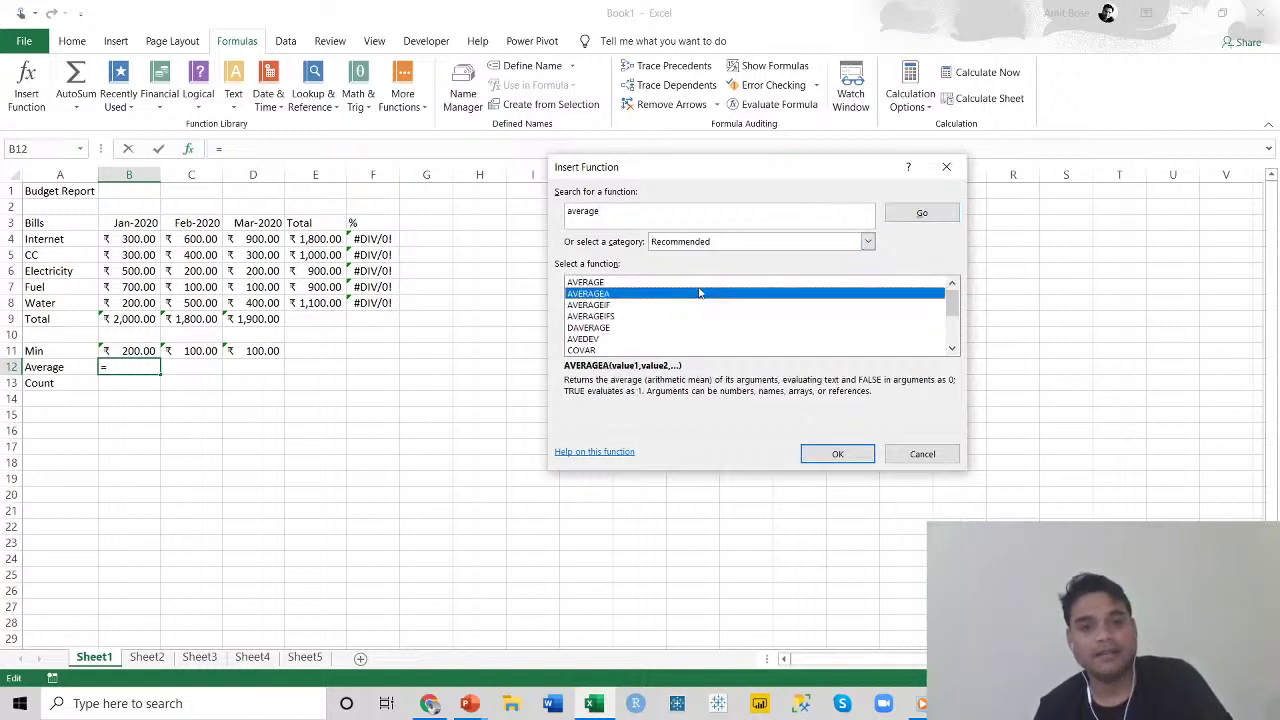
click(698, 285)
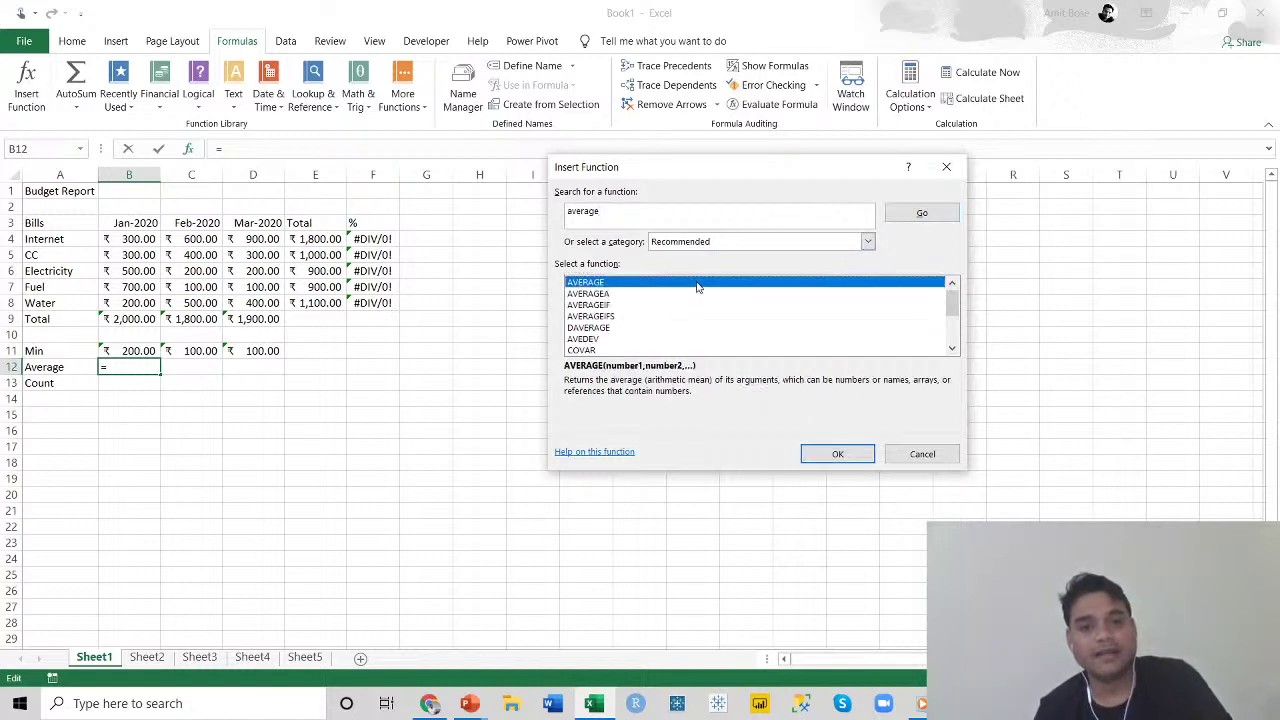
click(846, 455)
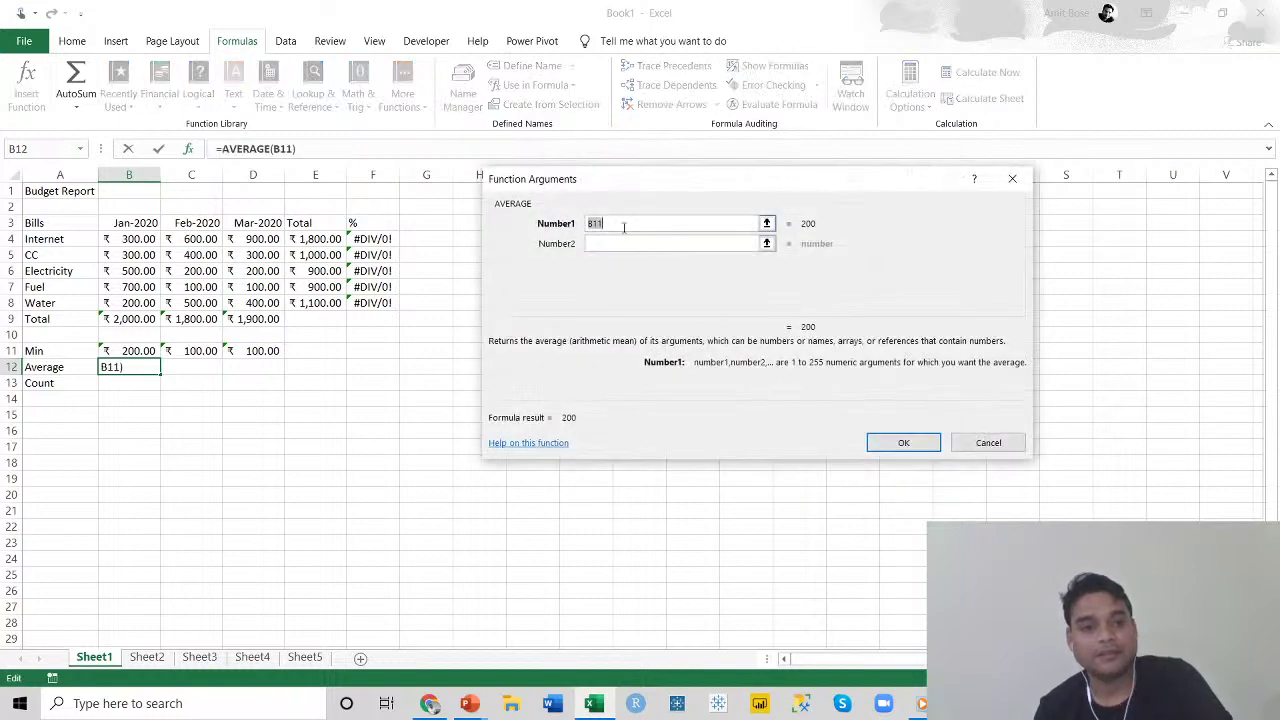
Set B4:B8 as the Number1 argument of AVERAGE in B12, apply the formula and fill it across to D12.
click(766, 224)
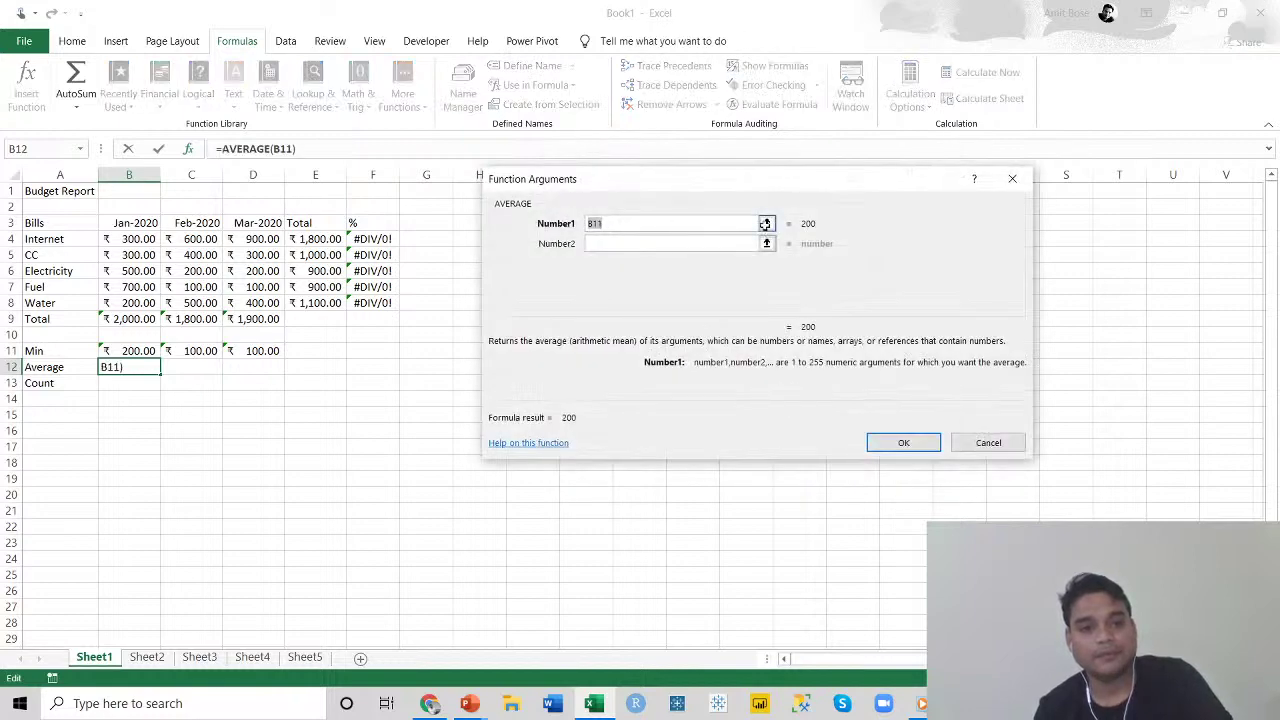
drag(137, 240, 138, 293)
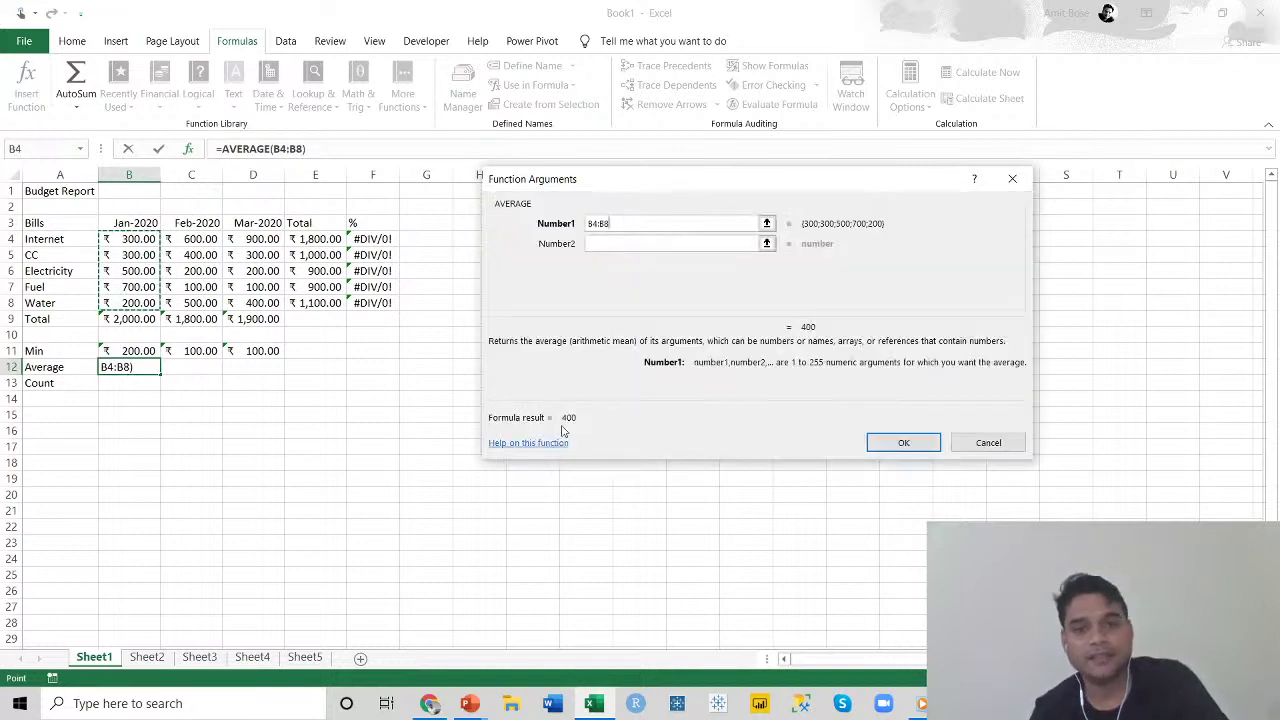
click(893, 442)
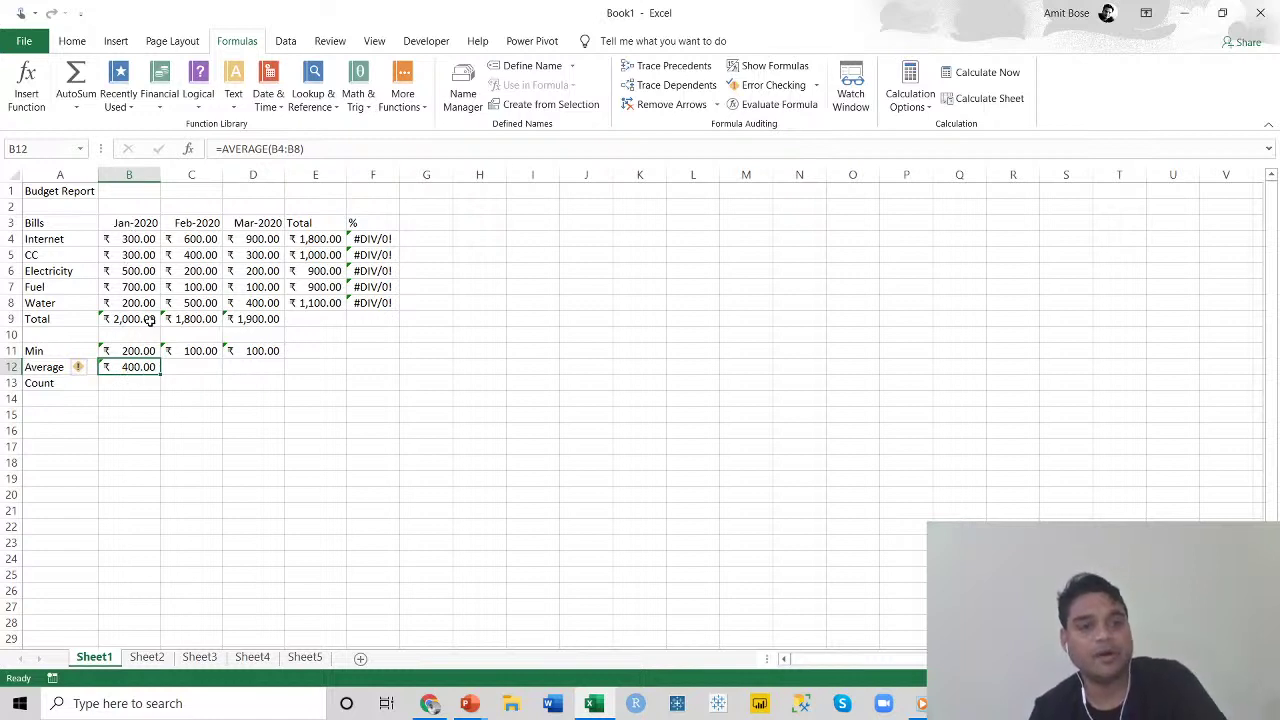
drag(160, 374, 288, 369)
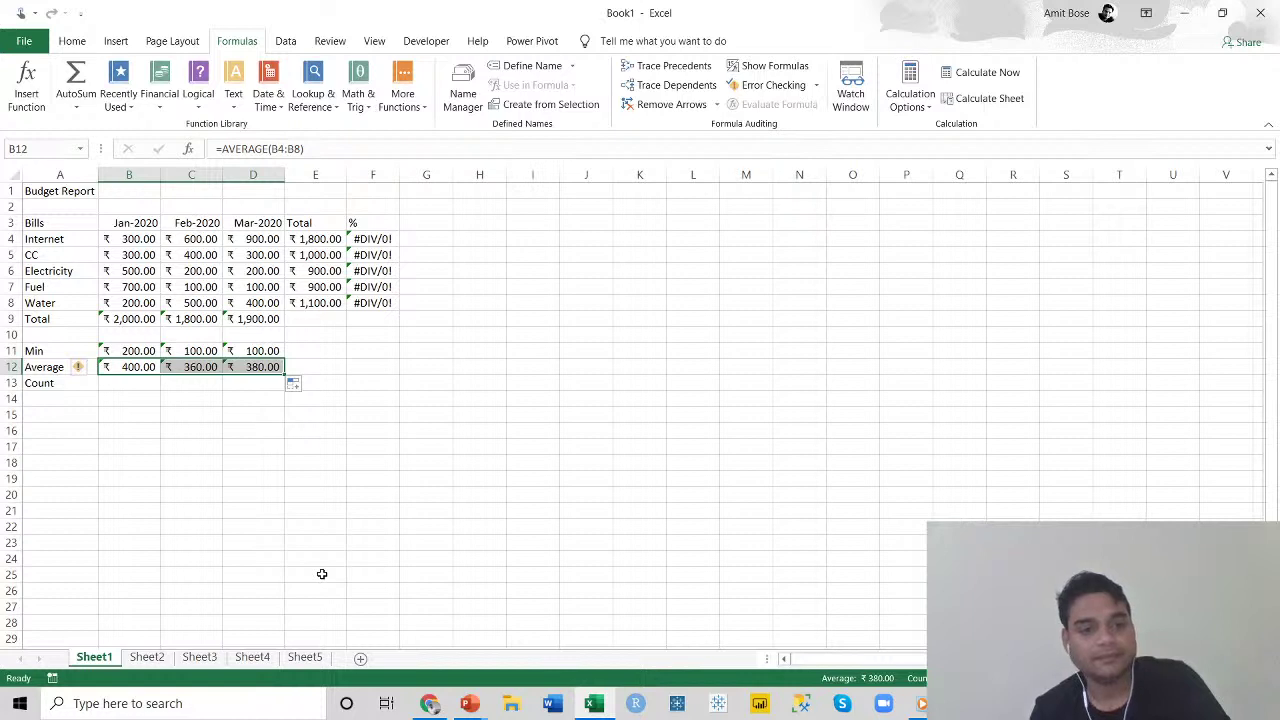
click(306, 416)
Search for "count" with Insert Function in cell B13 and choose the COUNT function for the Jan-2020 column.
click(114, 380)
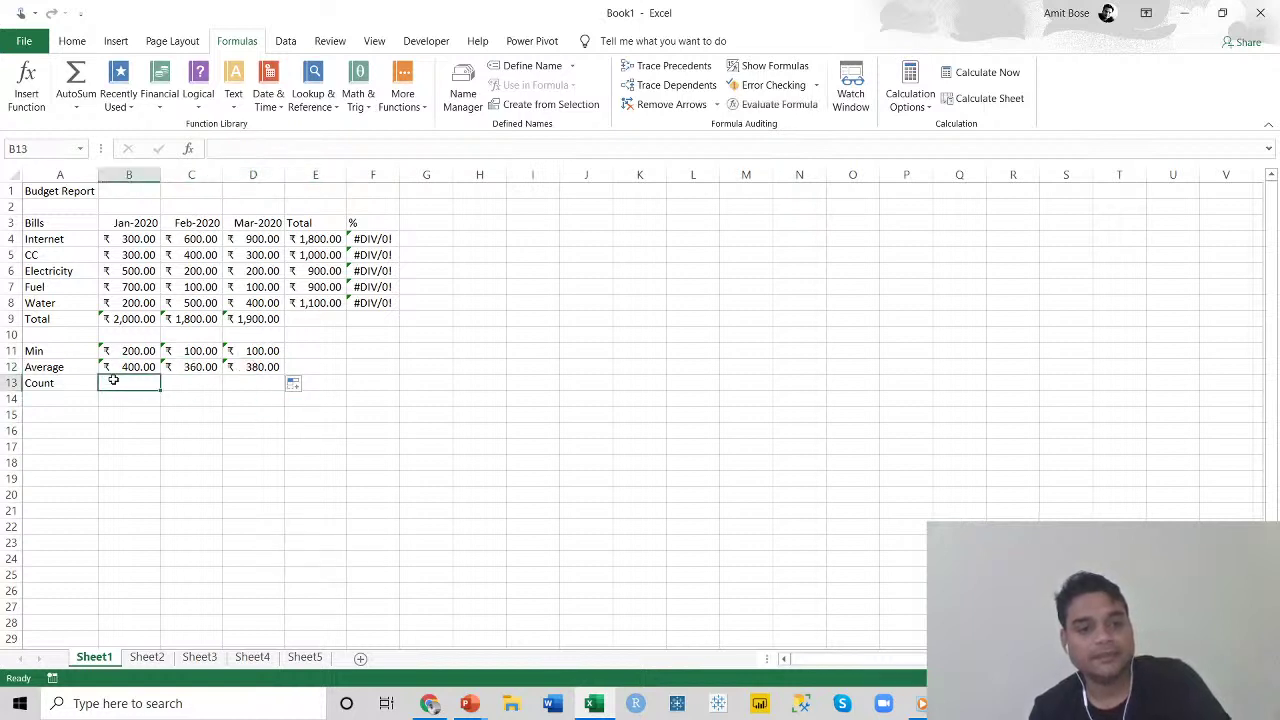
click(188, 149)
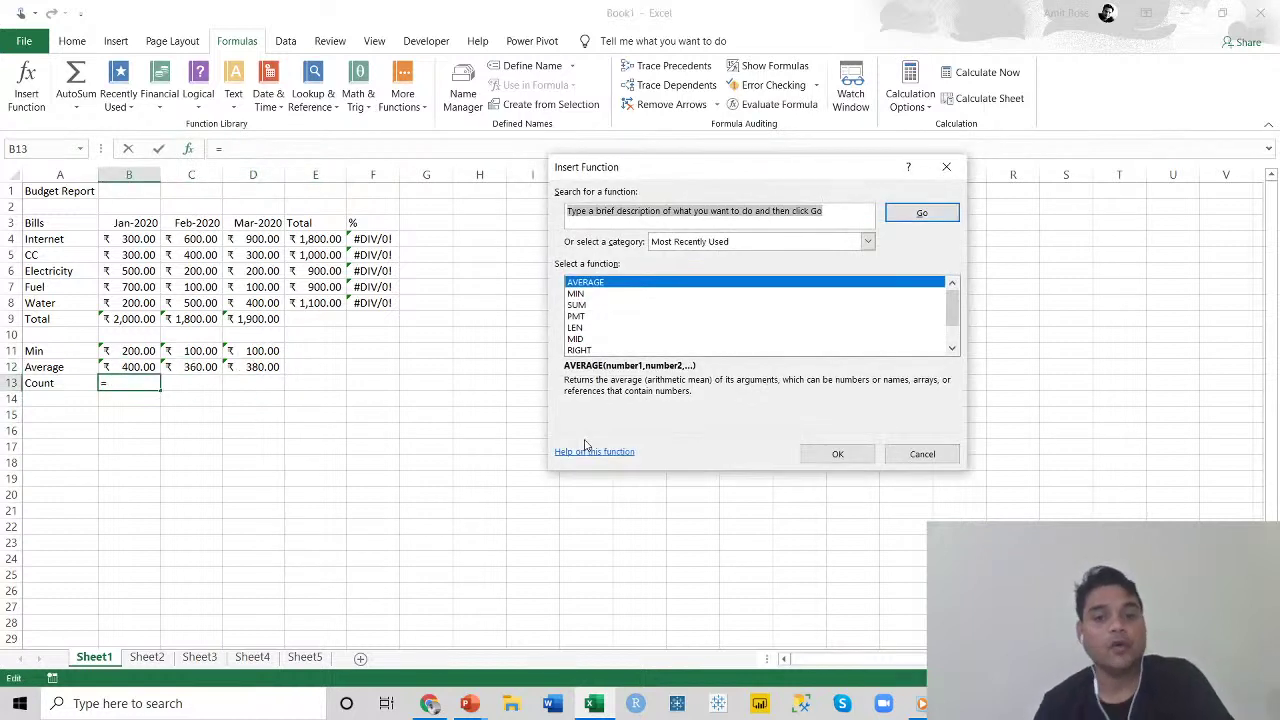
text(count)
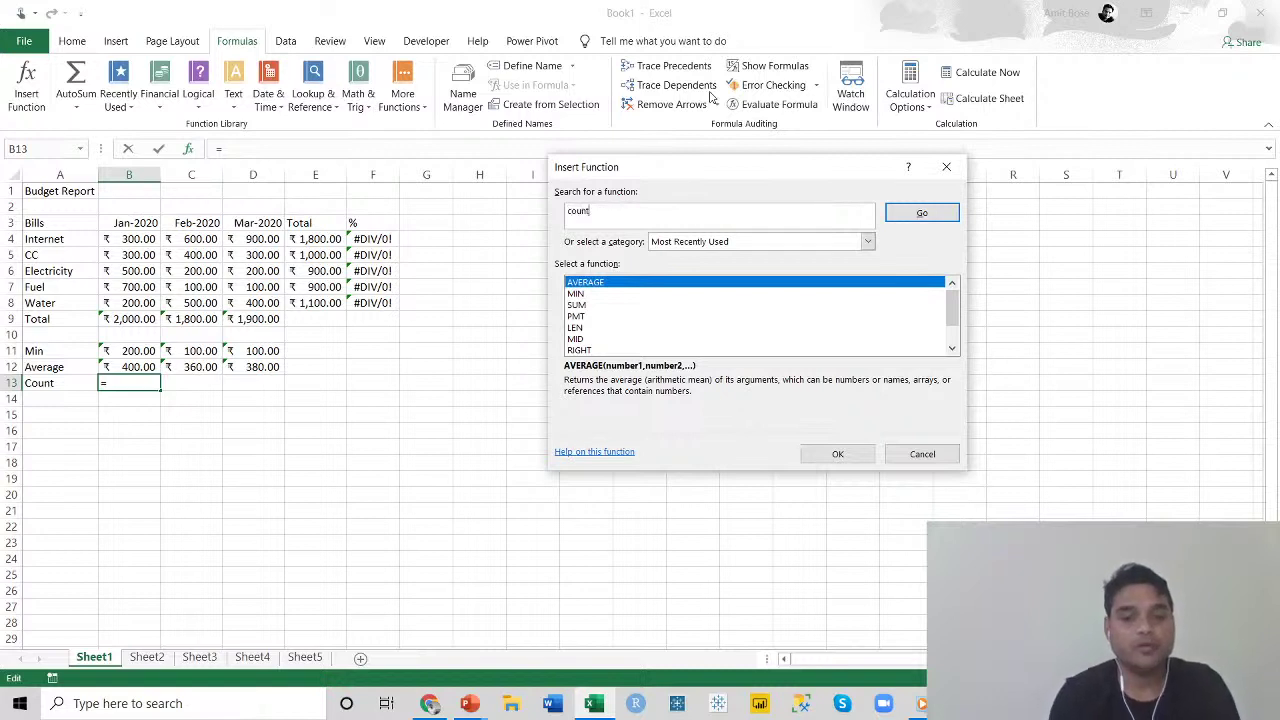
click(959, 221)
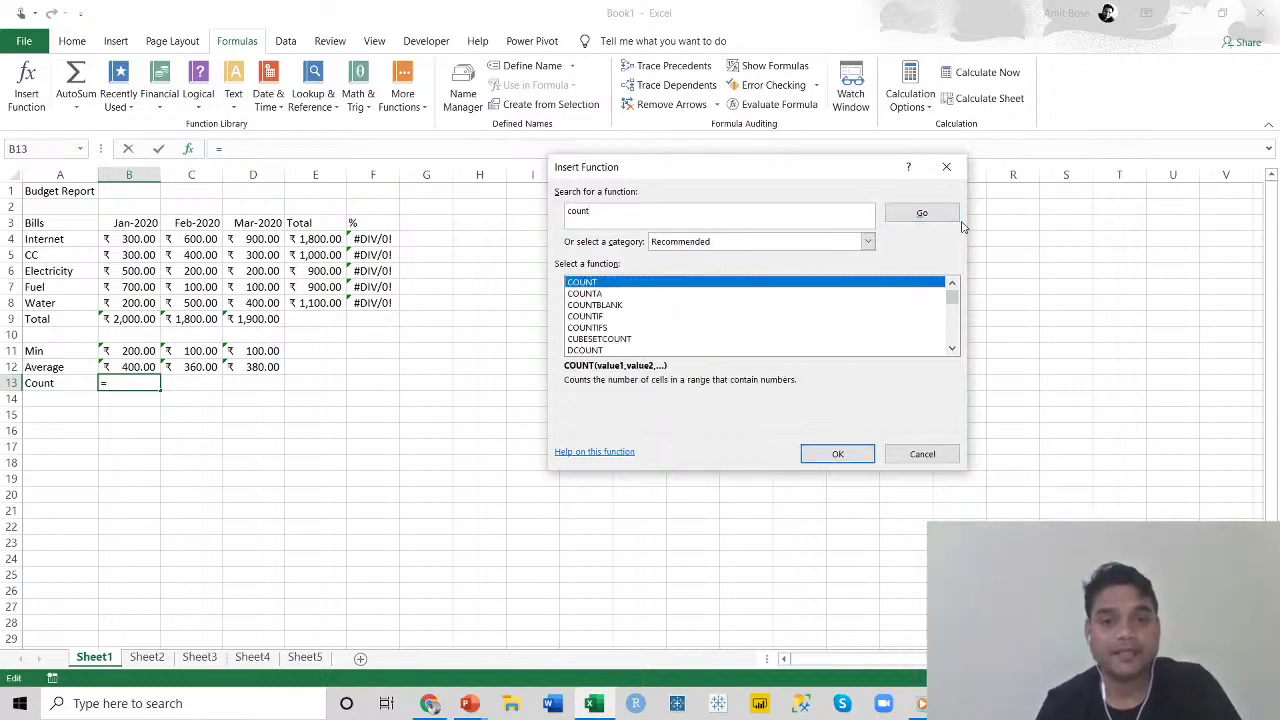
click(872, 455)
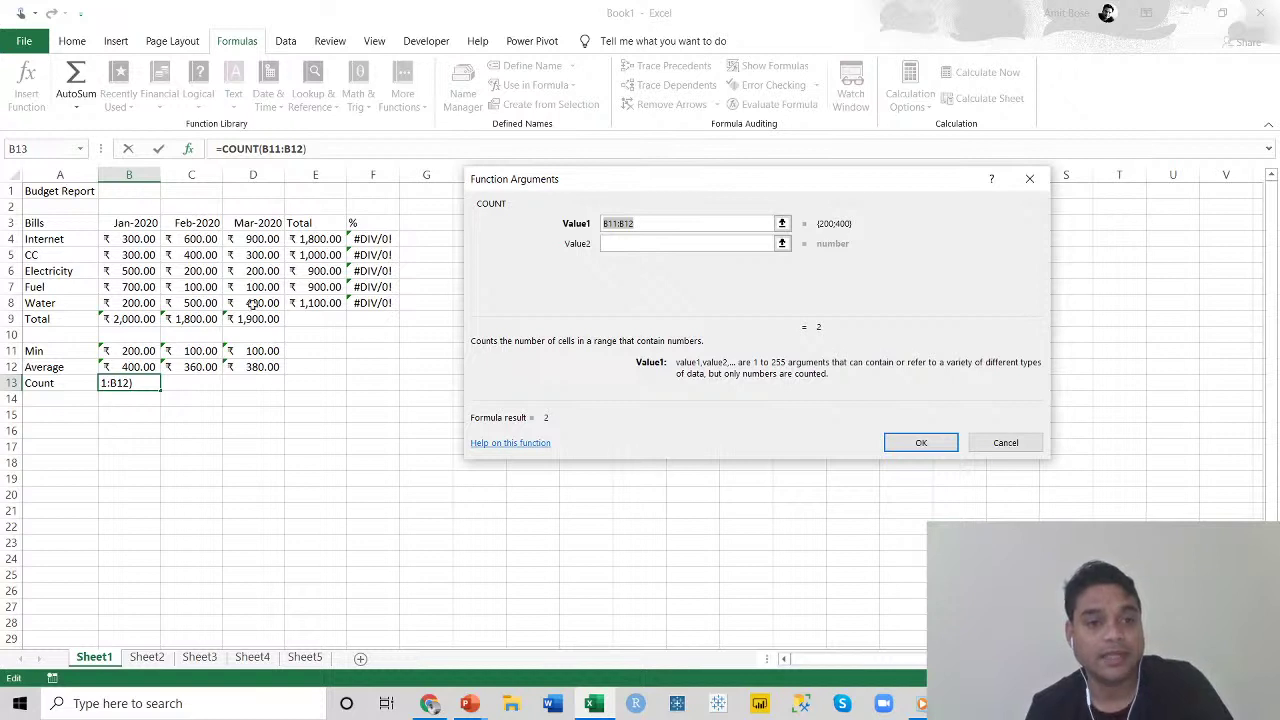
Select B4:B8 as the Value1 argument of the COUNT function in B13 and apply the formula.
click(782, 222)
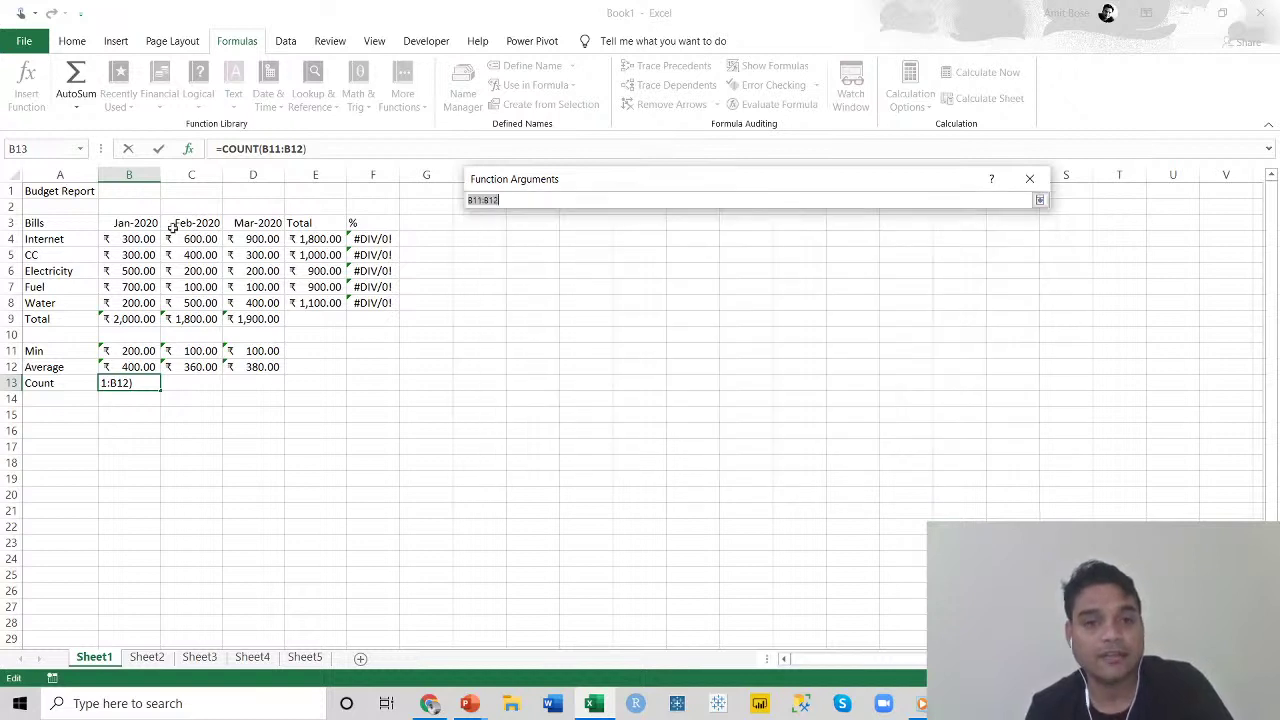
drag(126, 235, 134, 295)
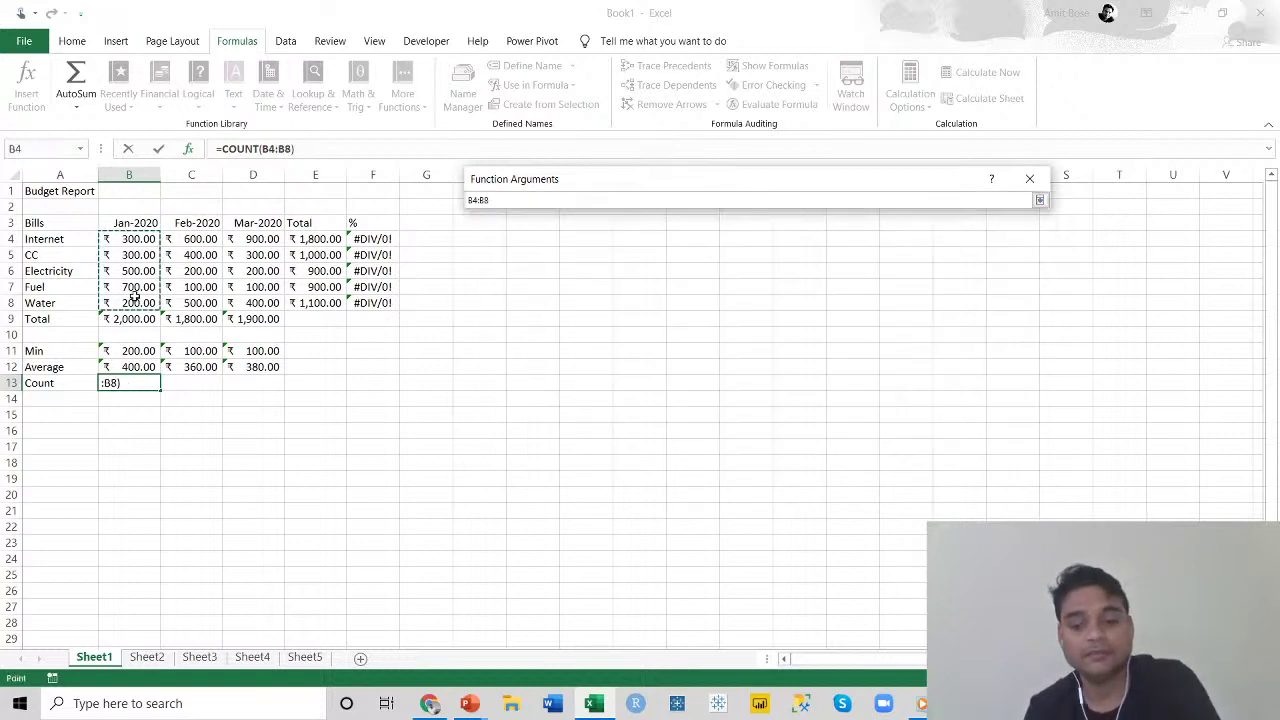
key(Return)
click(918, 445)
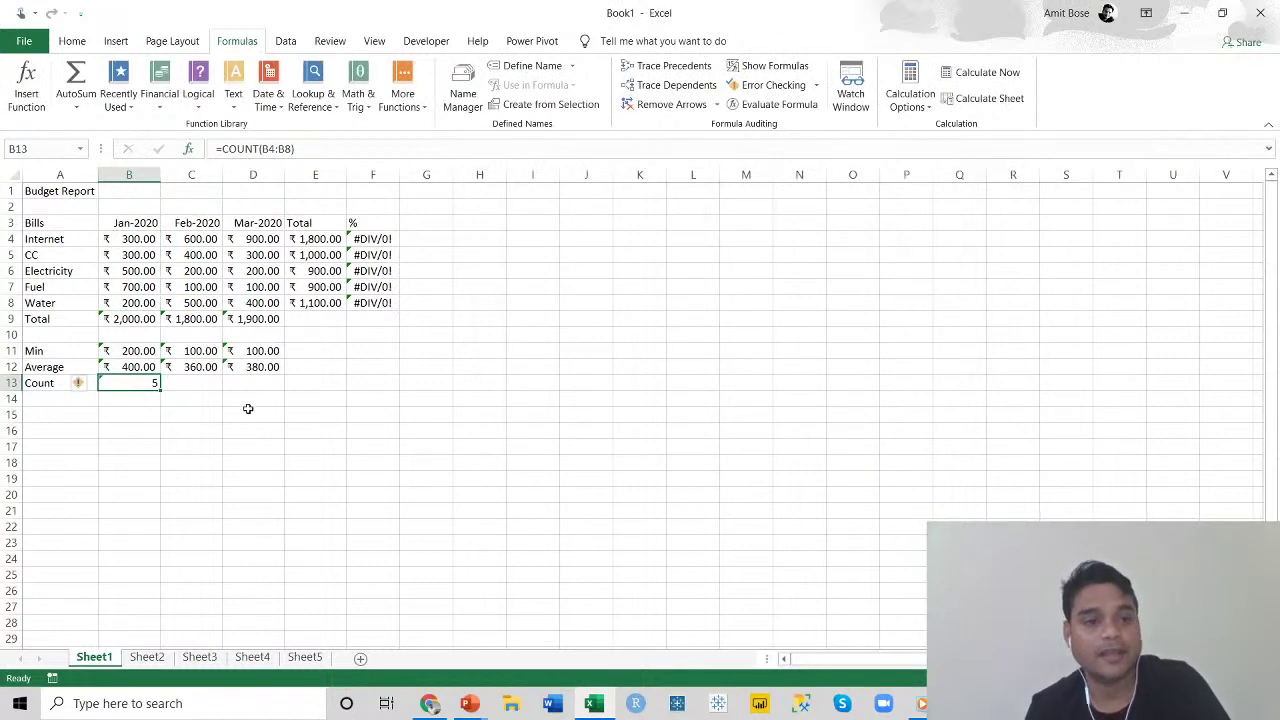
Check the Jan-2020 bill entries in B4:B8 and fill the COUNT formula from B13 across to D13.
drag(131, 238, 131, 302)
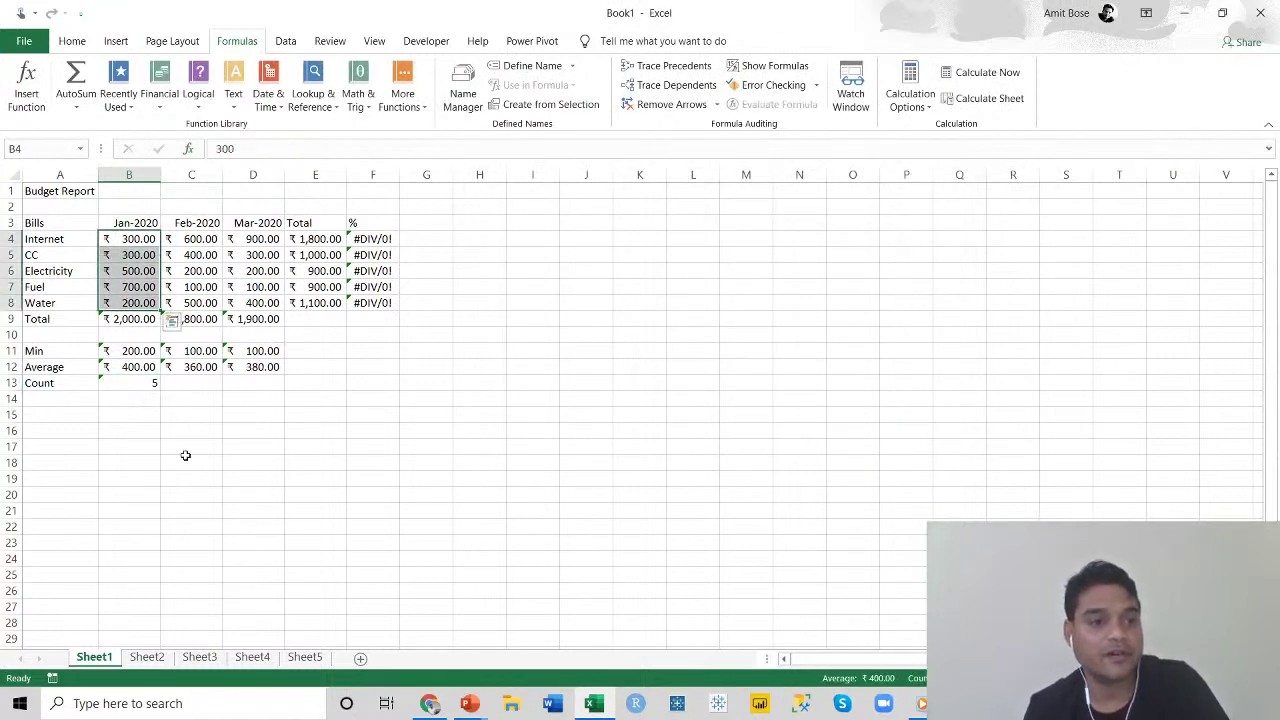
click(140, 383)
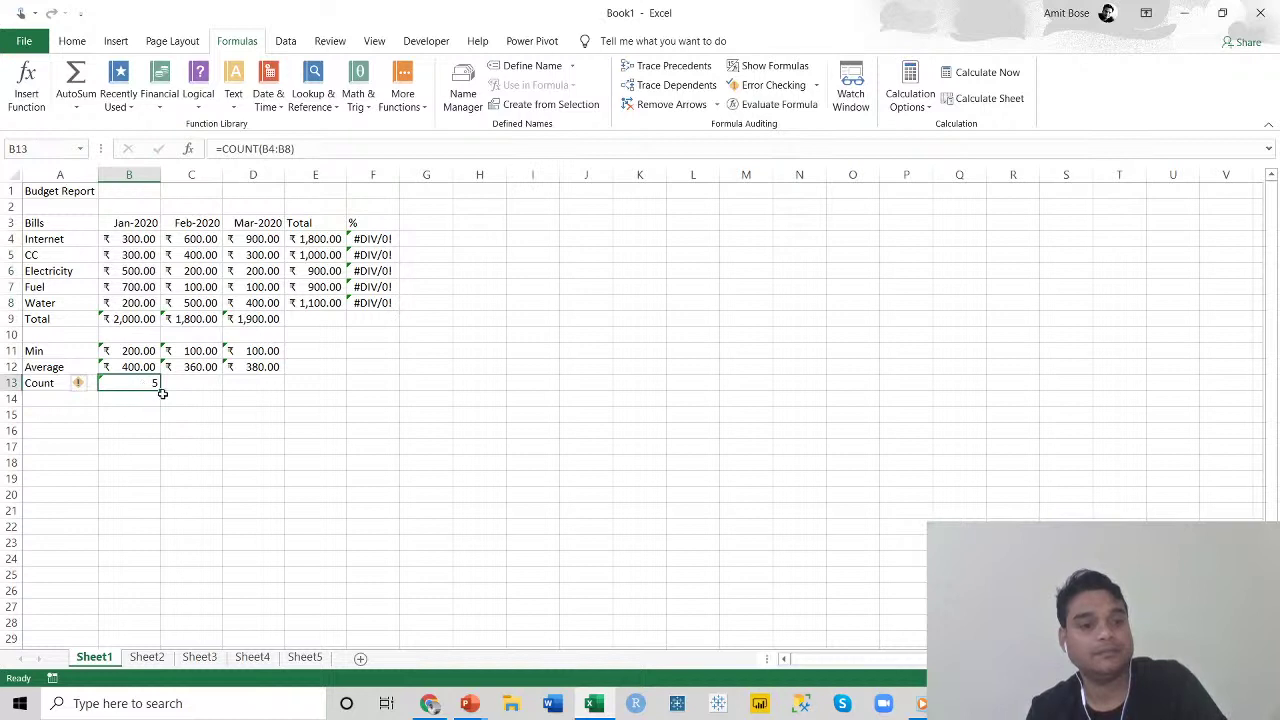
drag(160, 392, 285, 392)
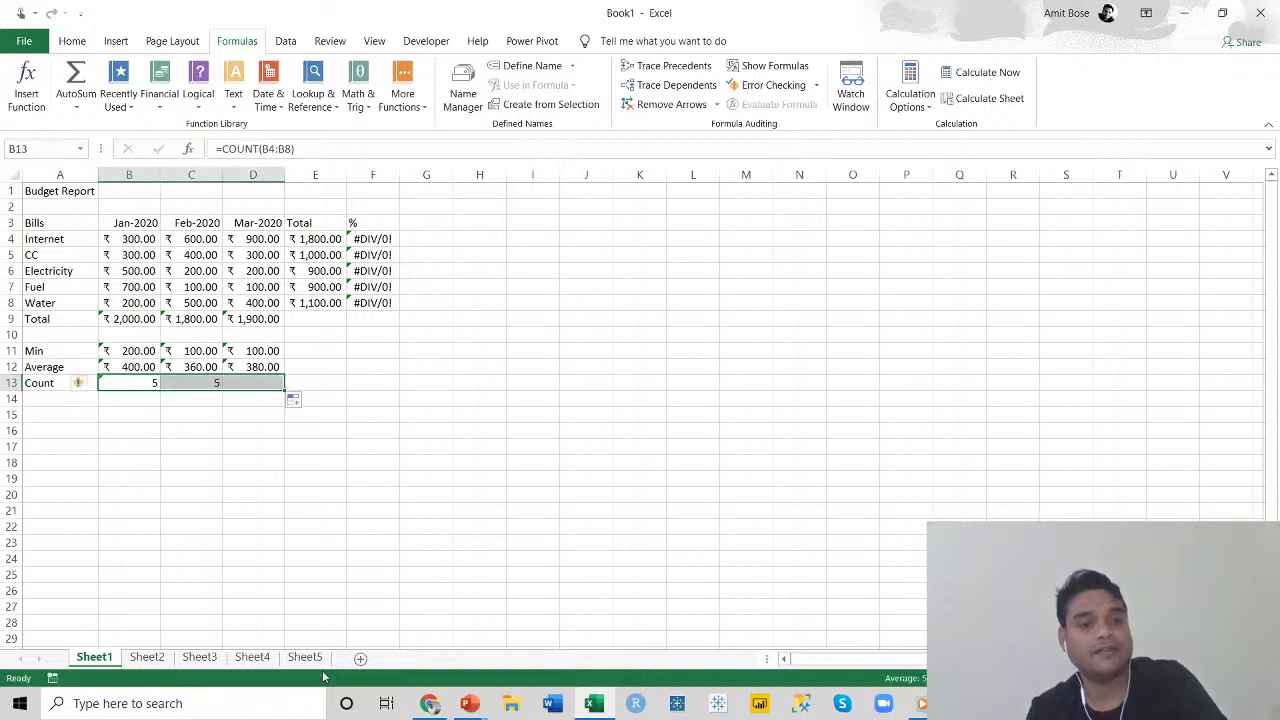
click(416, 427)
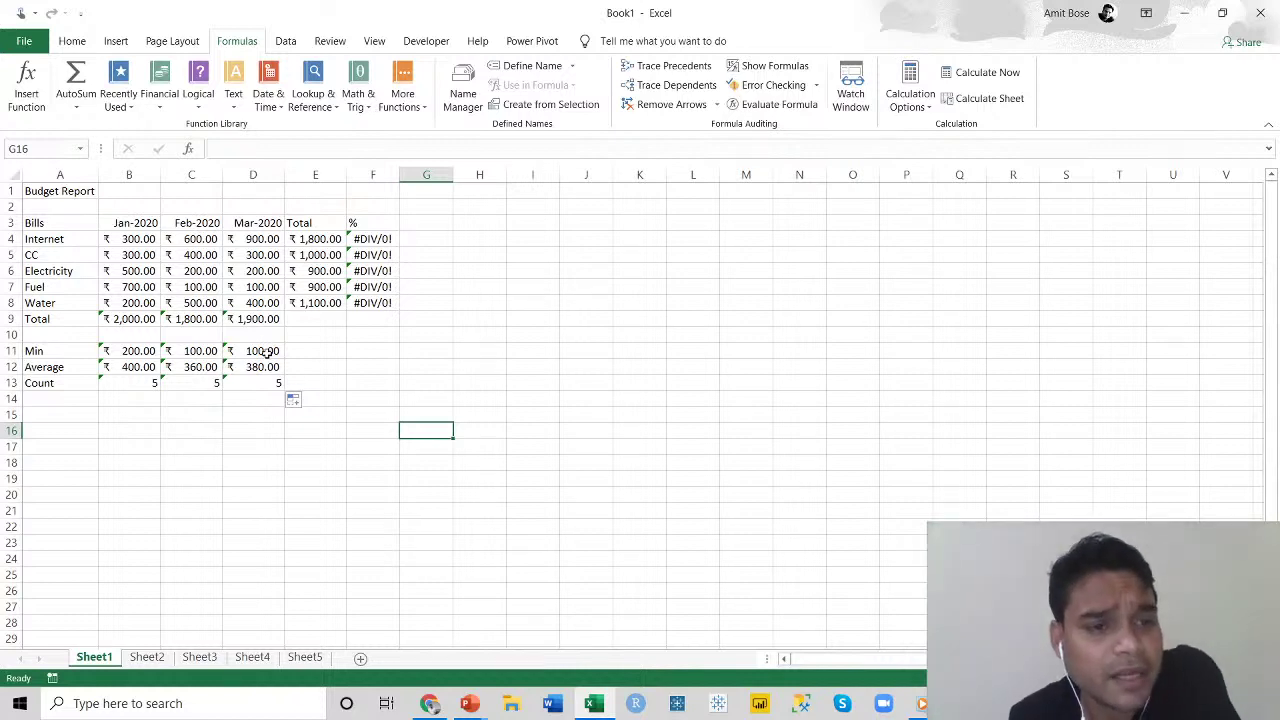
Inspect the flagged formulas in the Total, Min and Count rows and ignore the error on the Jan-2020 total in B9.
click(104, 318)
click(181, 318)
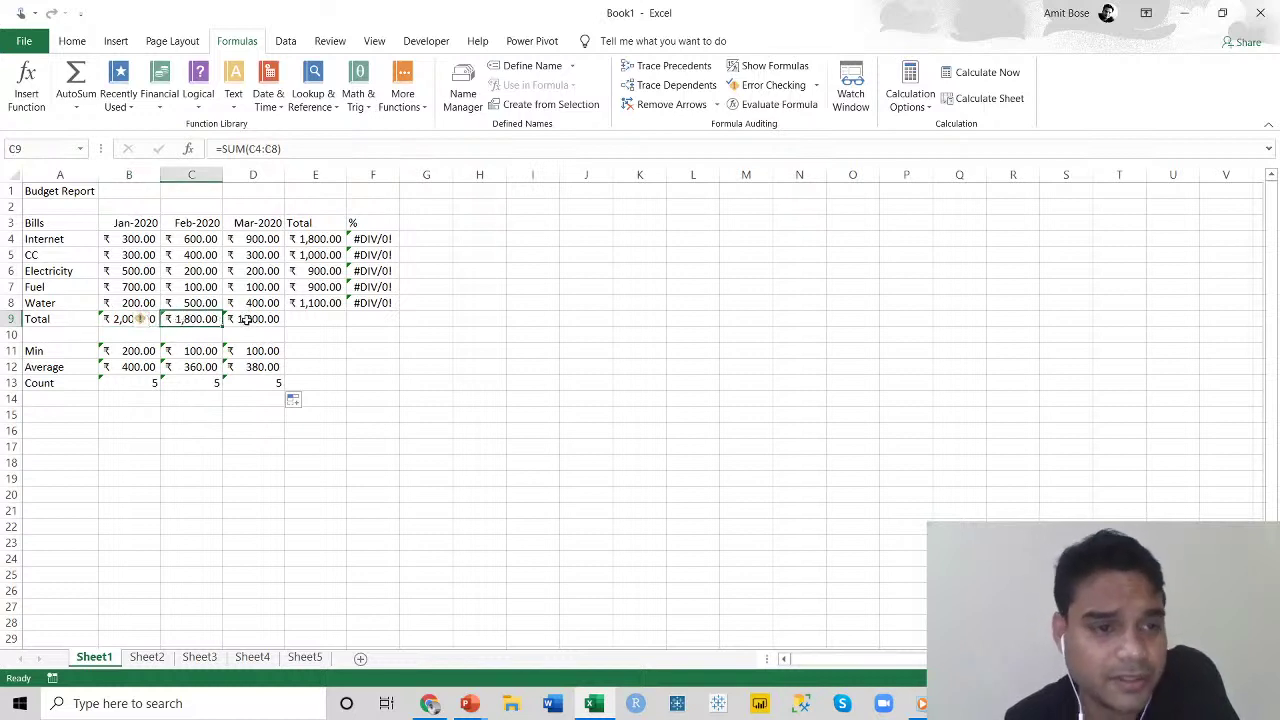
click(246, 318)
click(247, 351)
click(248, 384)
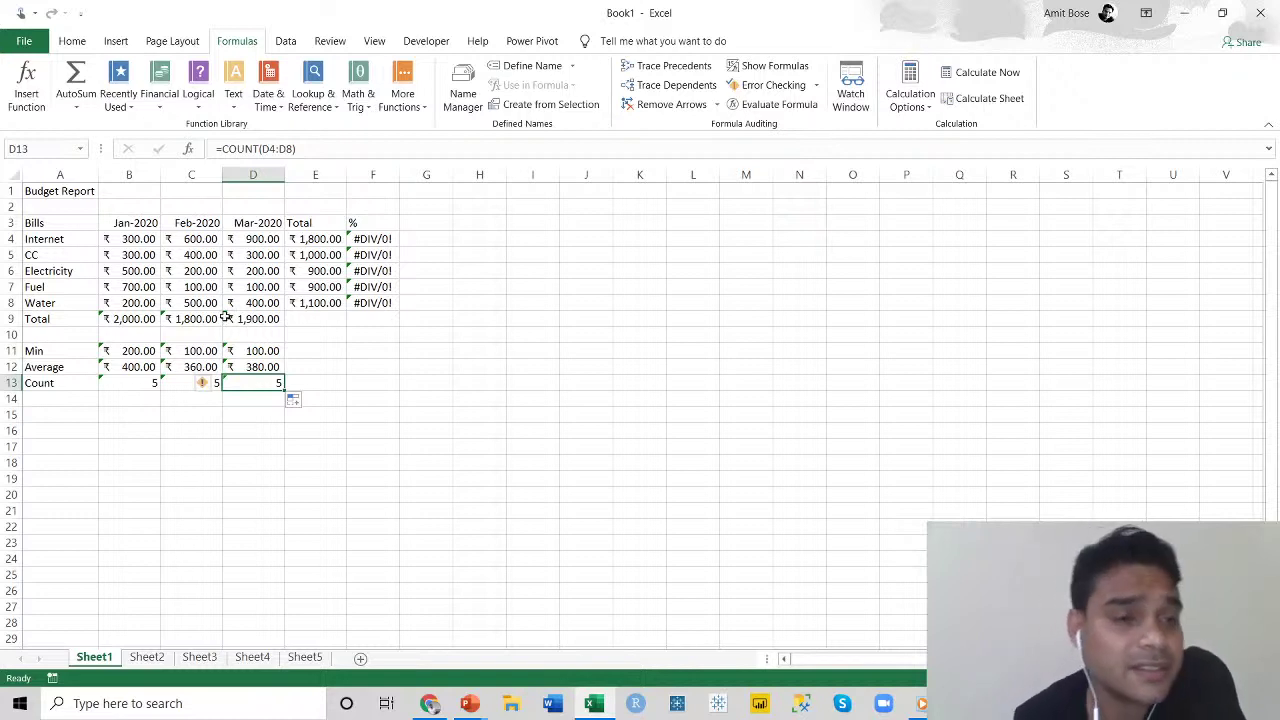
click(105, 316)
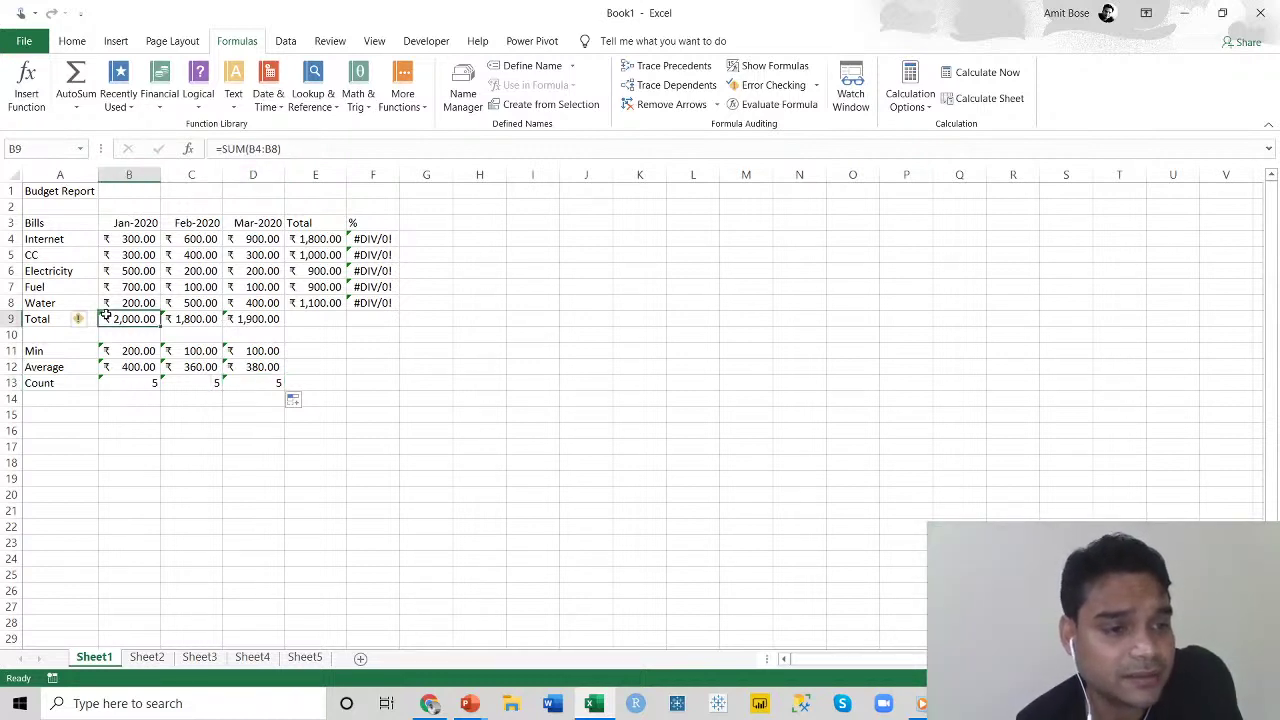
mouse_move(78, 326)
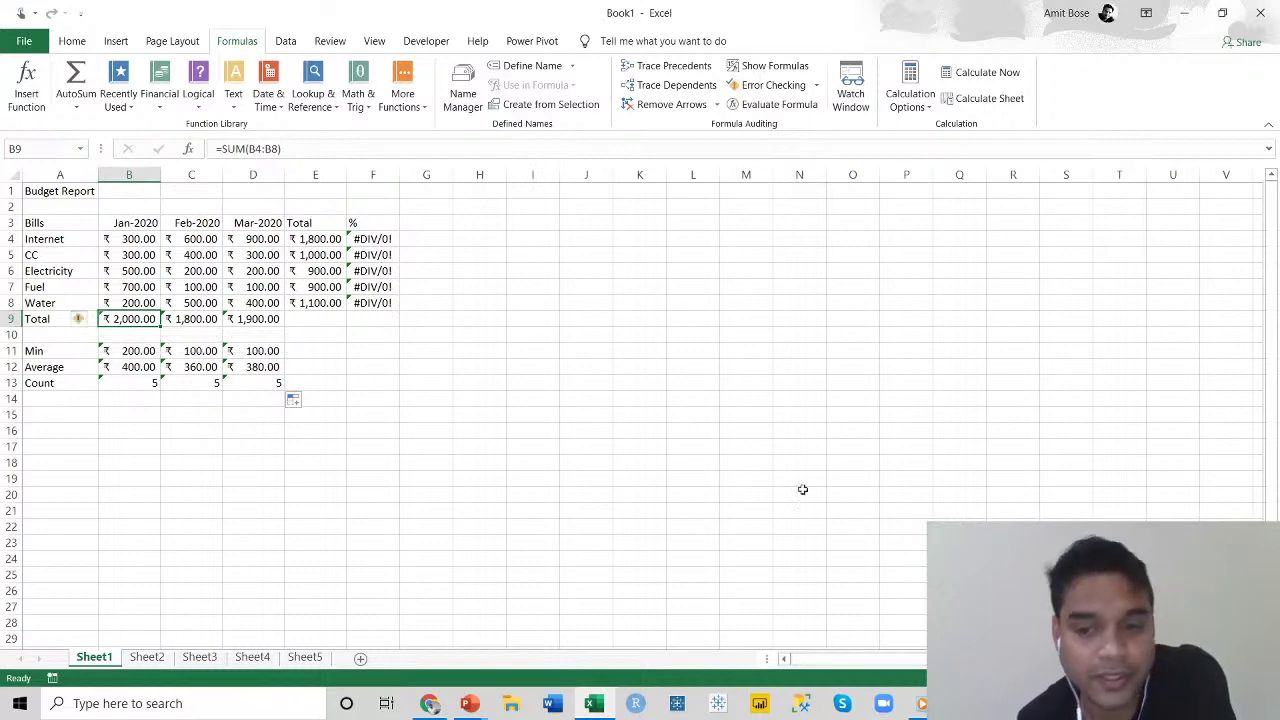
scroll(640, 400, up, 10)
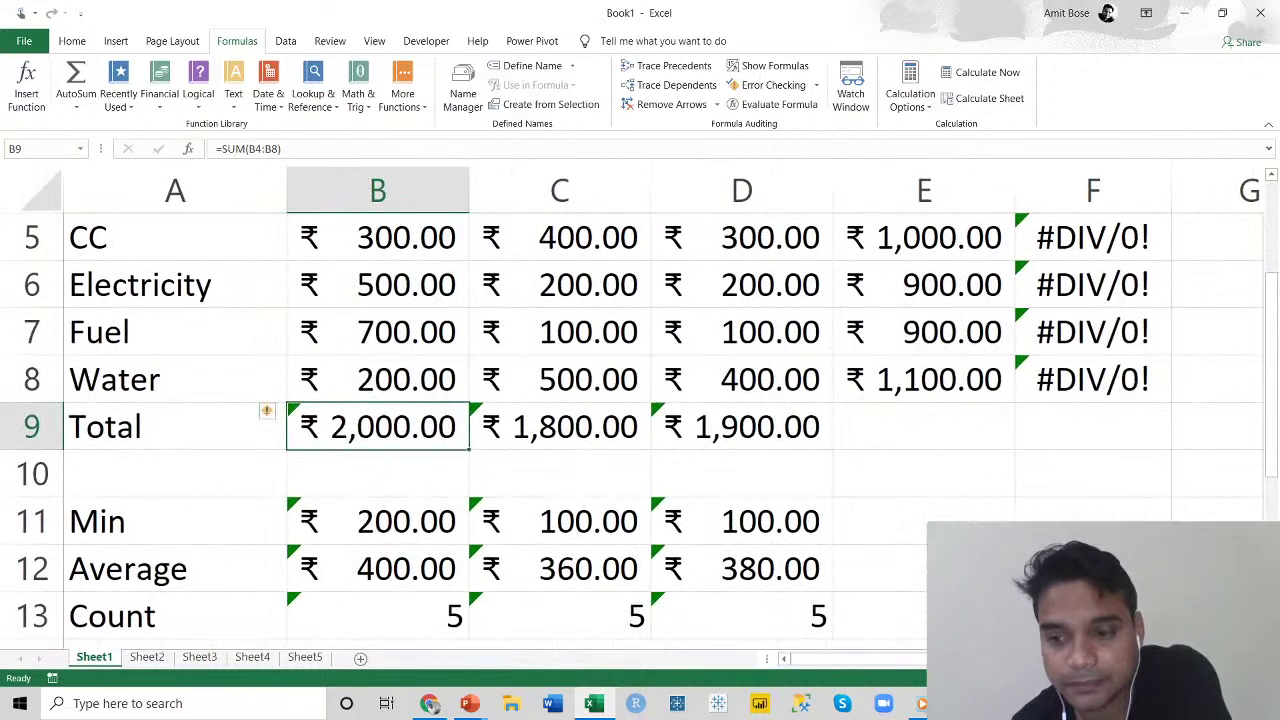
scroll(640, 400, down, 10)
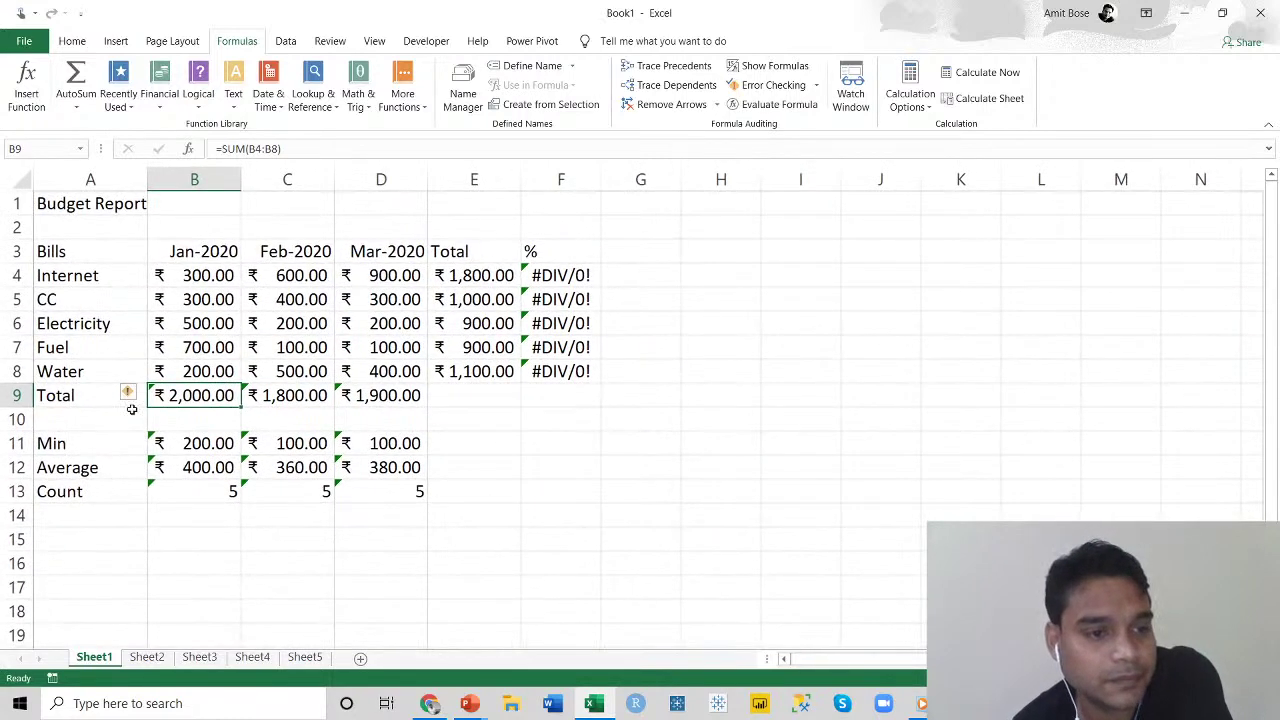
mouse_move(142, 397)
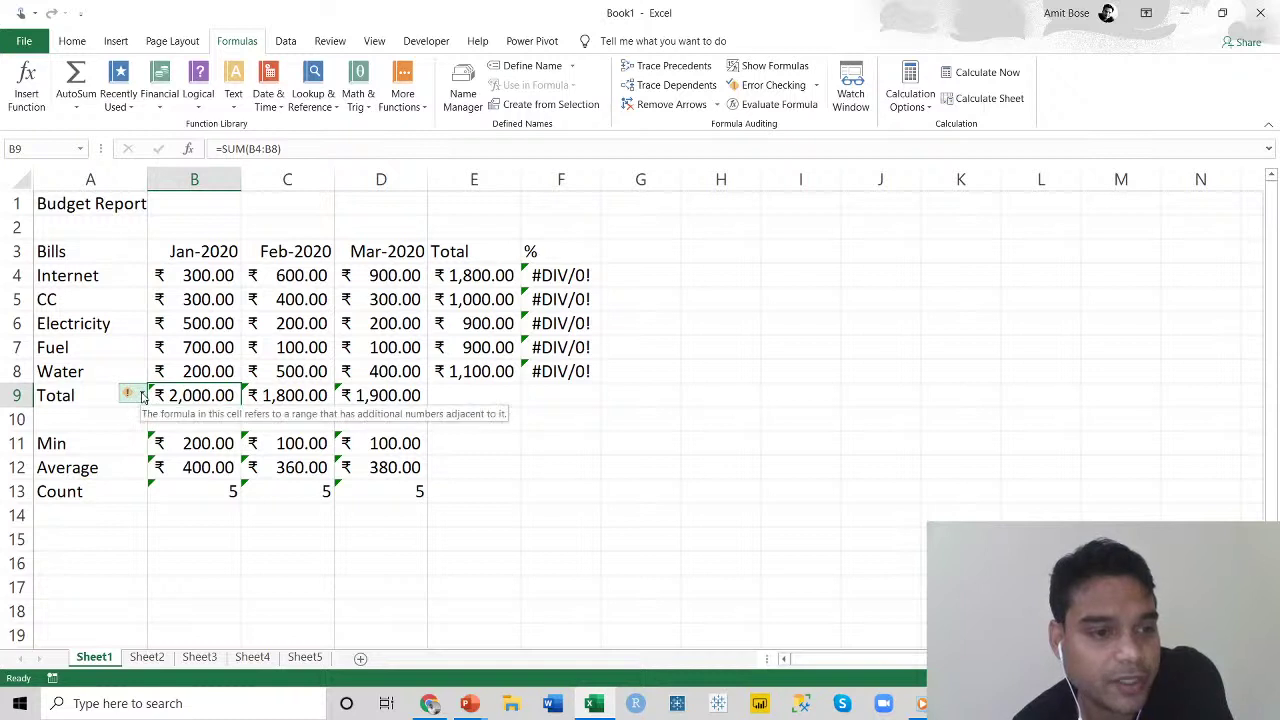
click(142, 396)
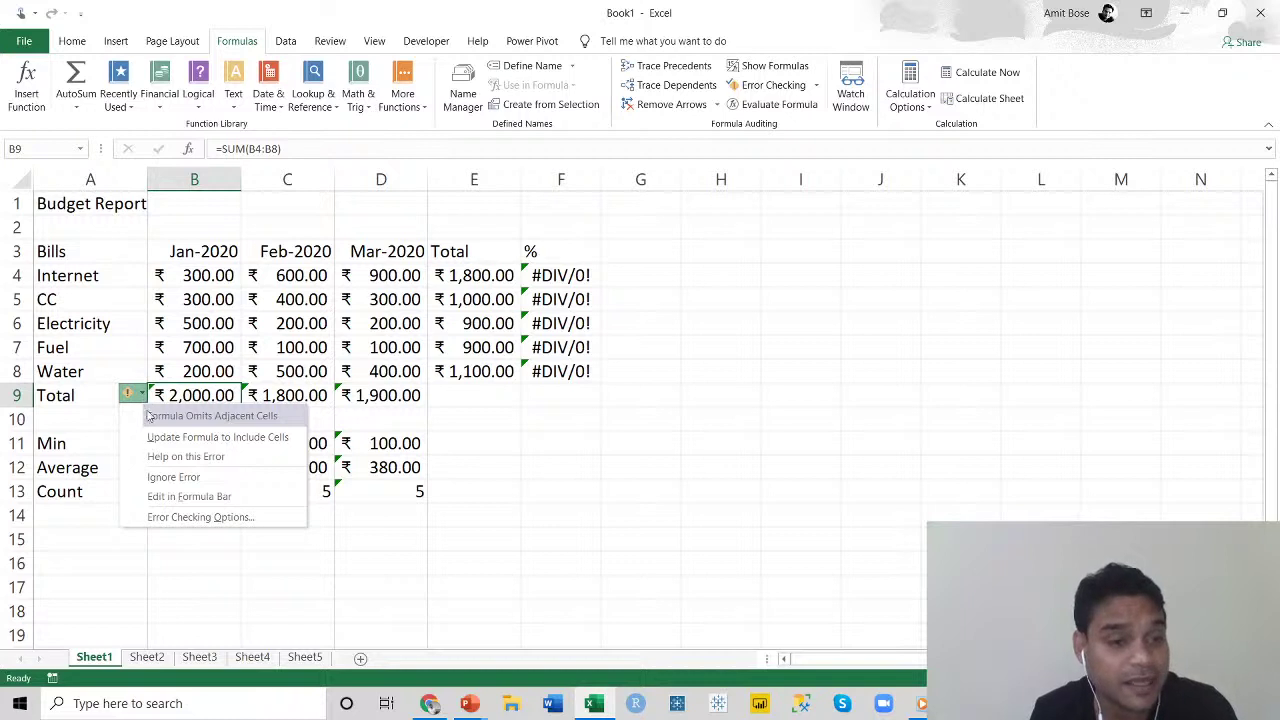
click(175, 478)
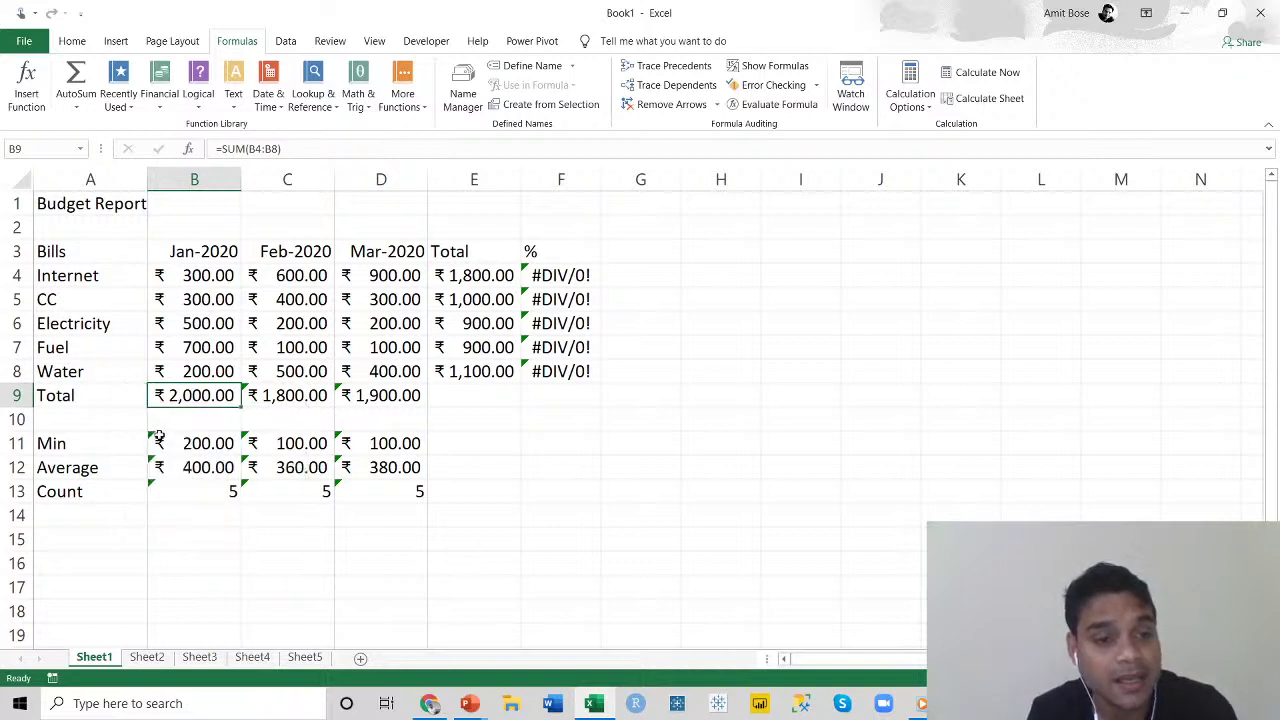
Ignore the formula errors flagged in the Min, Average and Count cells B11:D13 and in the totals C9:D9.
drag(158, 434, 402, 496)
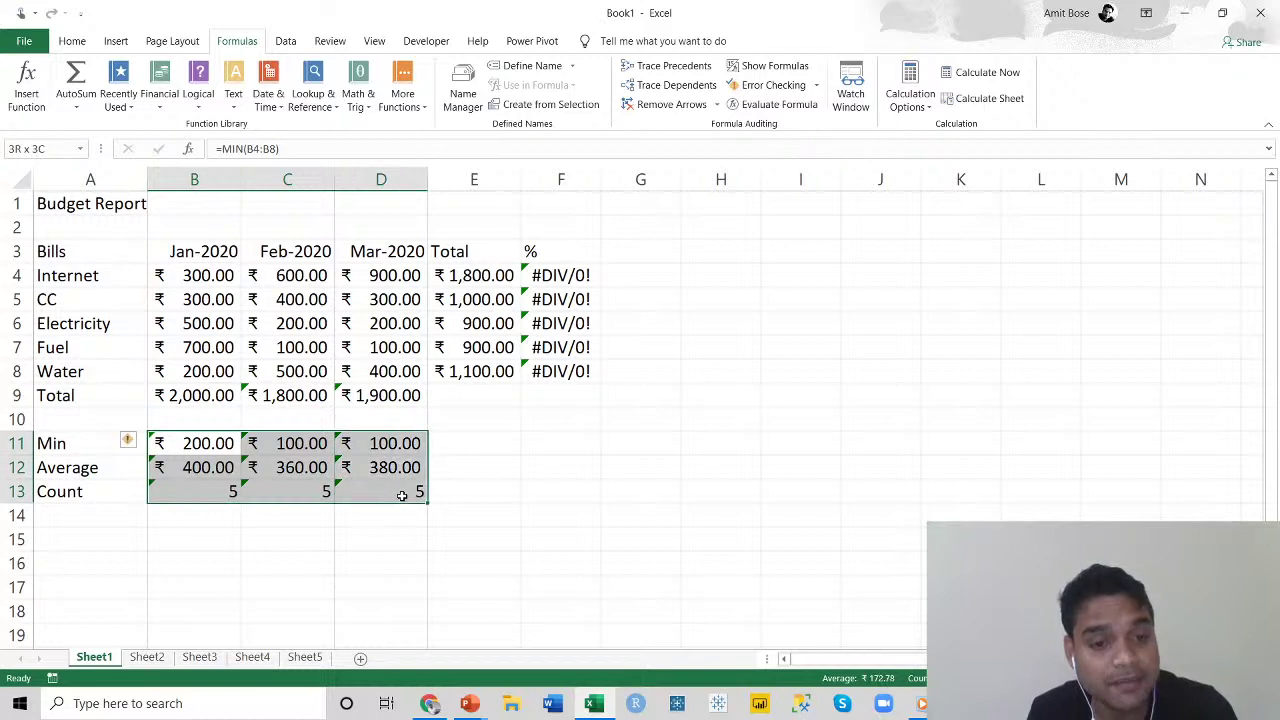
click(129, 441)
click(165, 527)
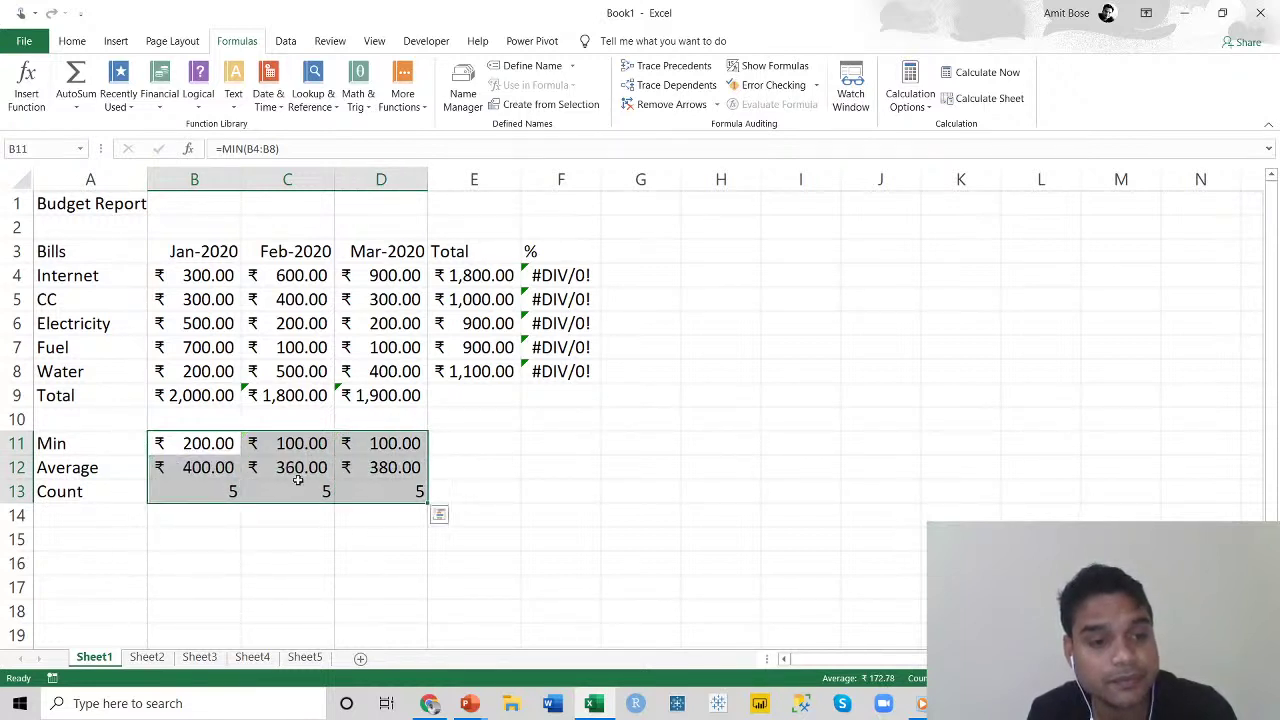
drag(270, 400, 355, 397)
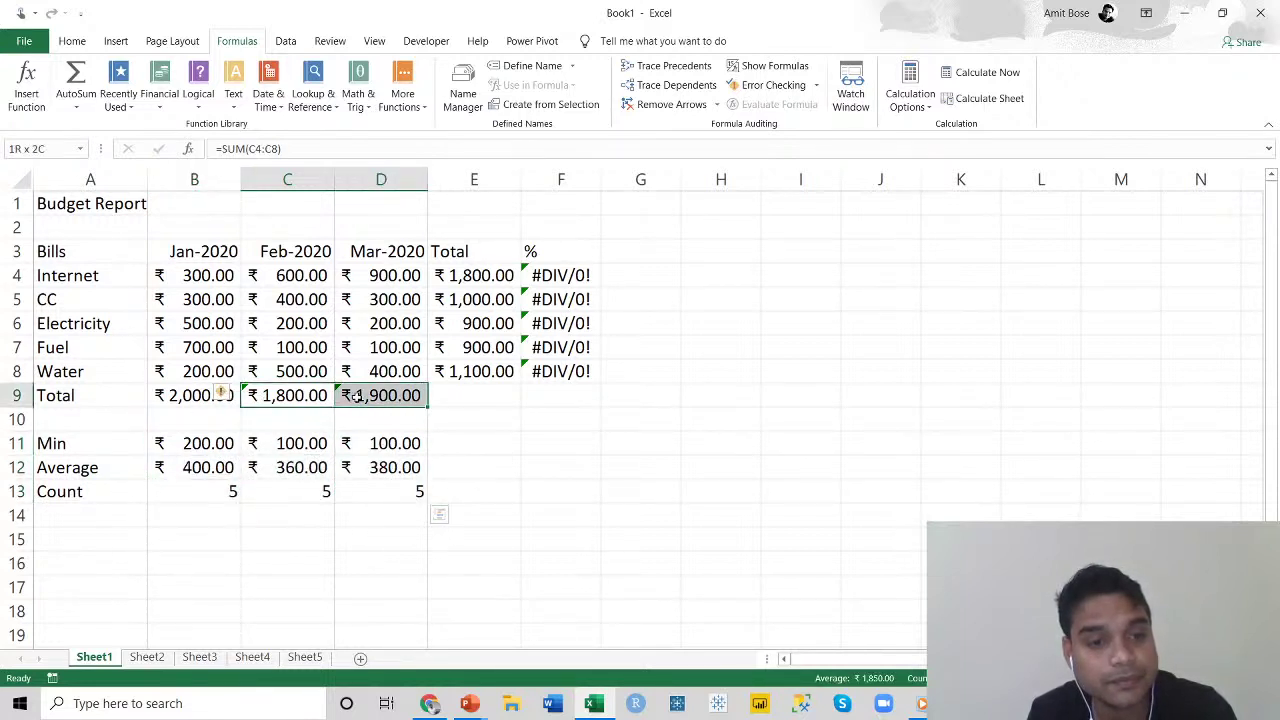
click(226, 395)
click(264, 477)
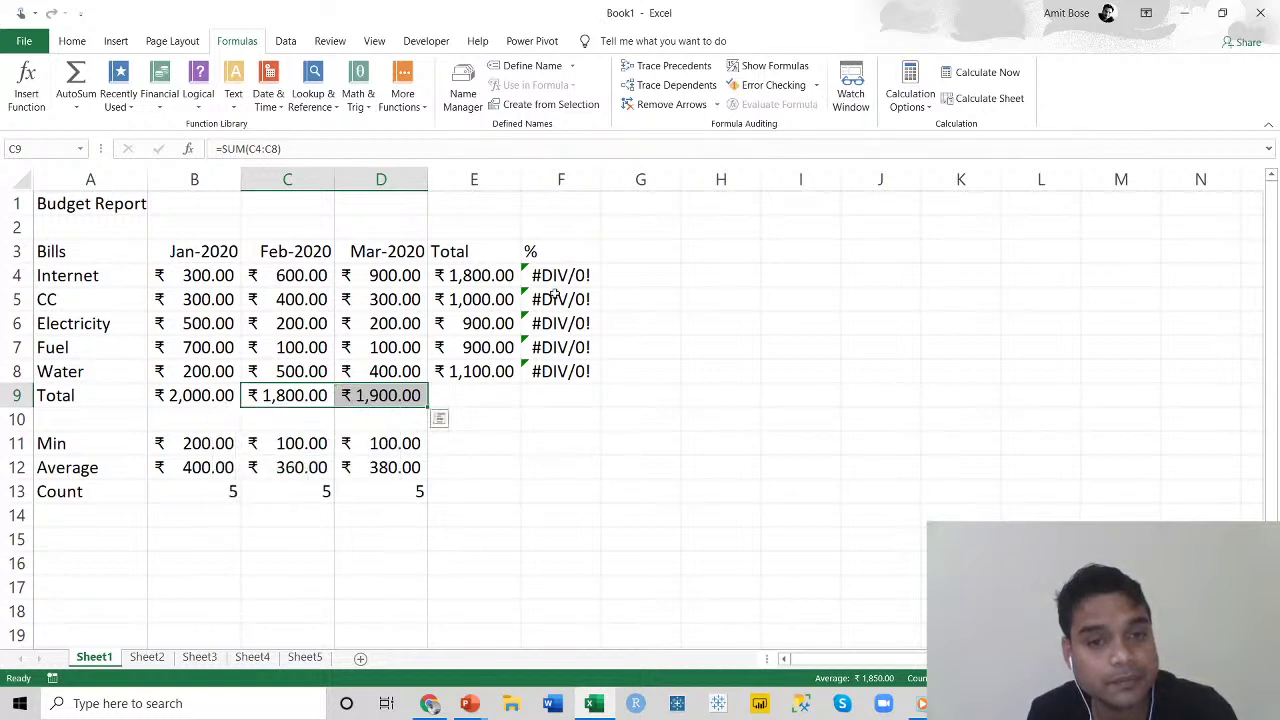
Clear the % heading and its error formulas from F3:F8.
drag(560, 251, 566, 373)
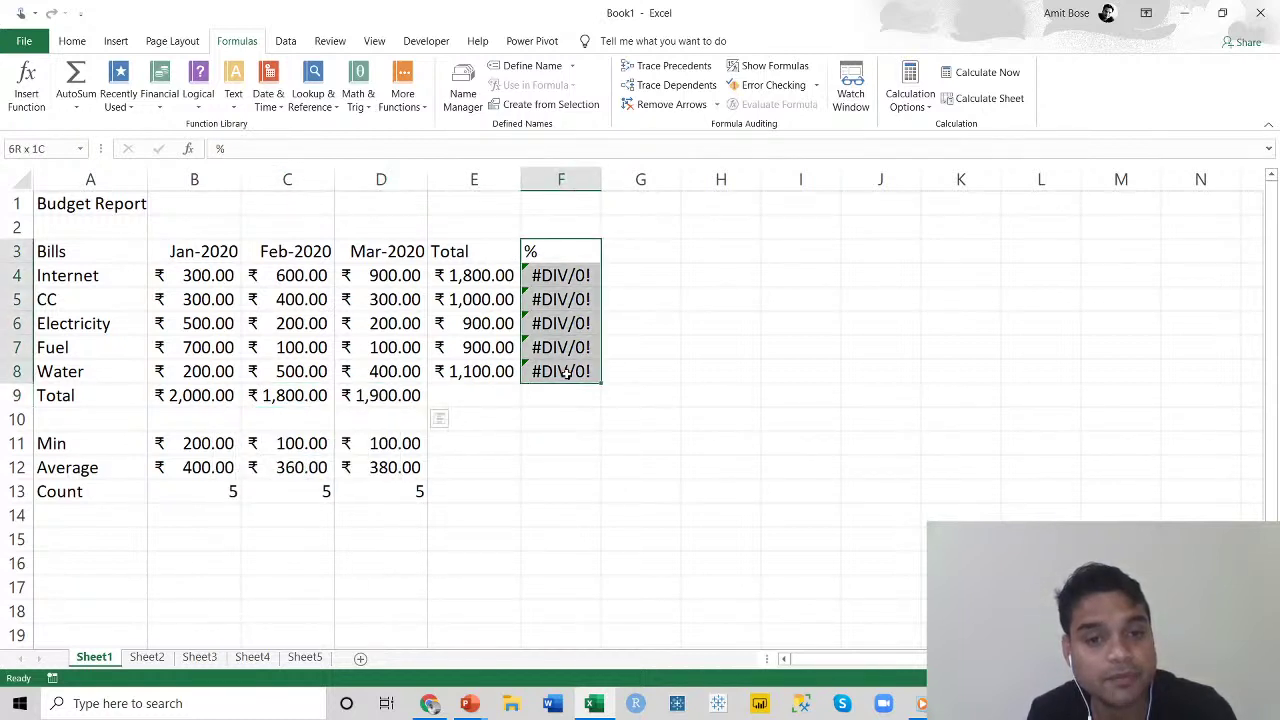
key(Delete)
click(645, 450)
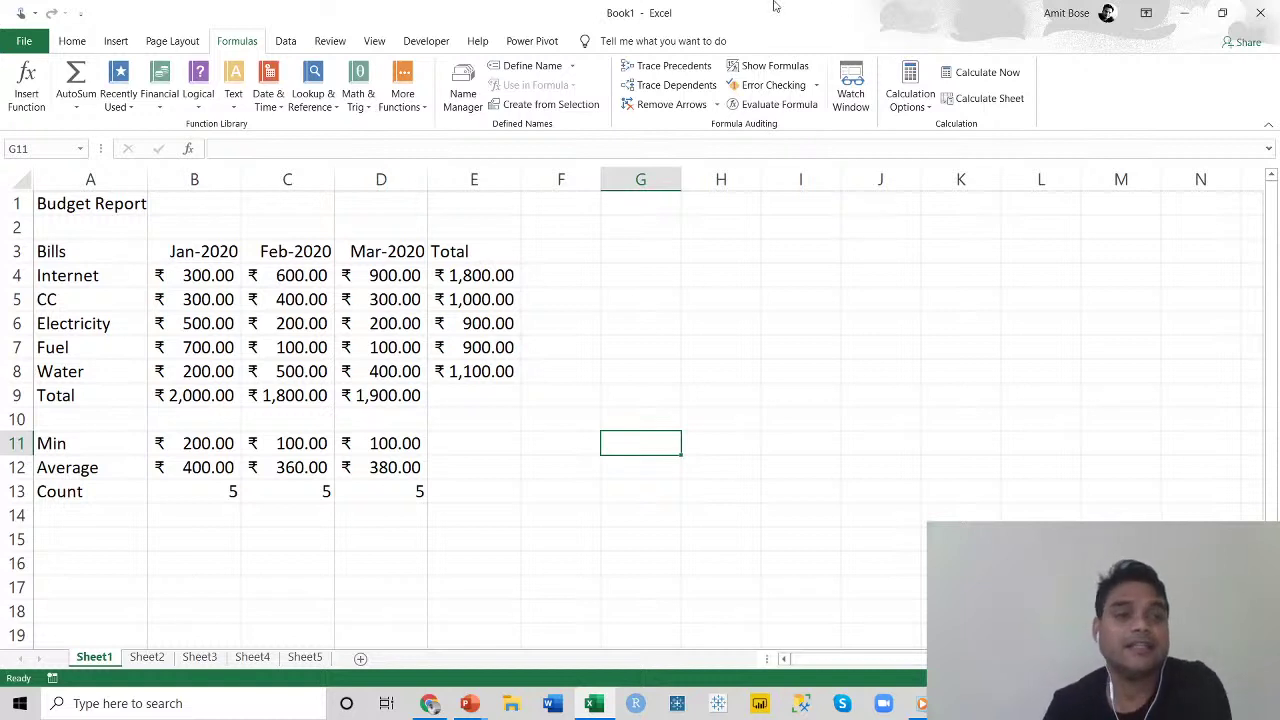
Start a Greater Than conditional formatting rule for the monthly bill amounts in B4:D8.
click(72, 41)
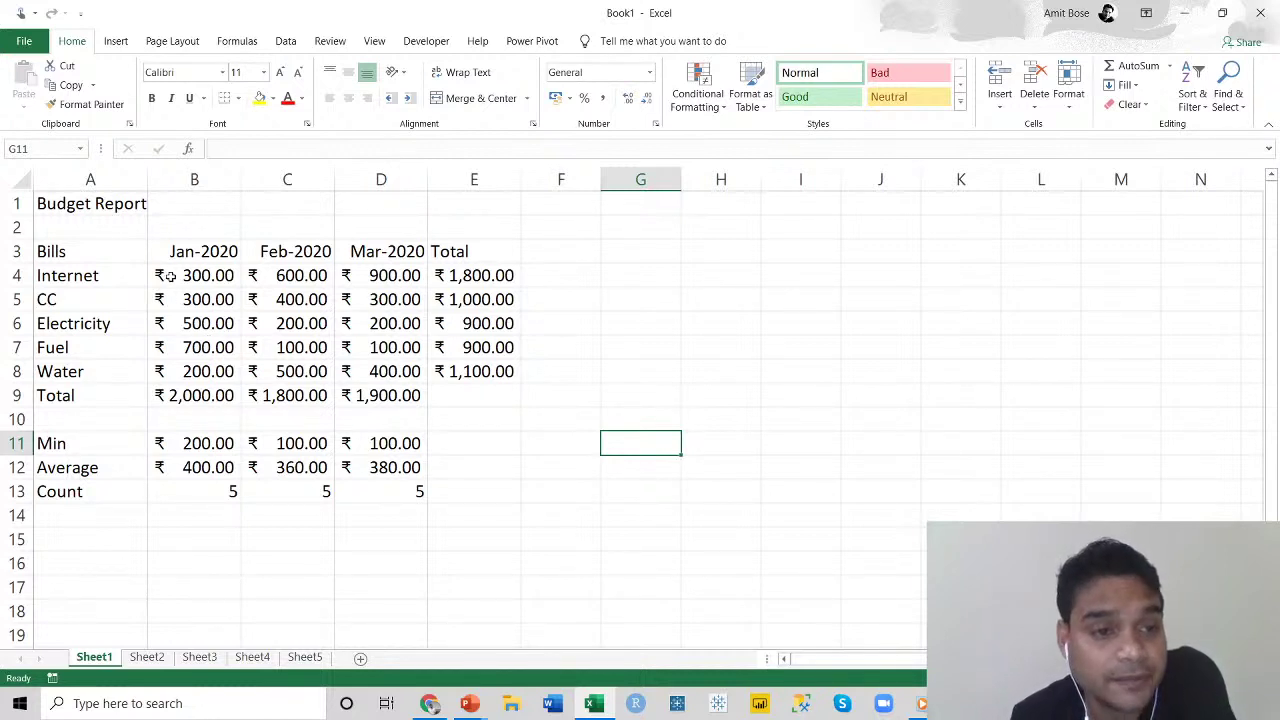
drag(165, 275, 372, 372)
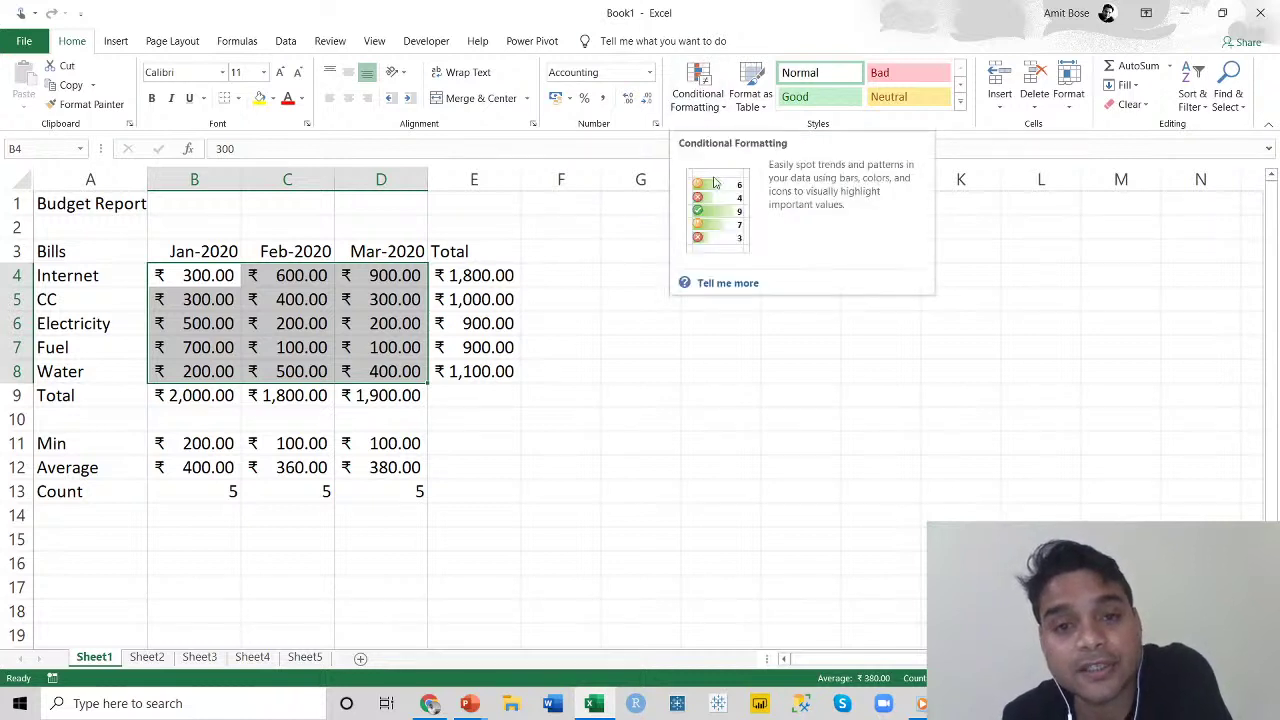
click(783, 429)
click(176, 283)
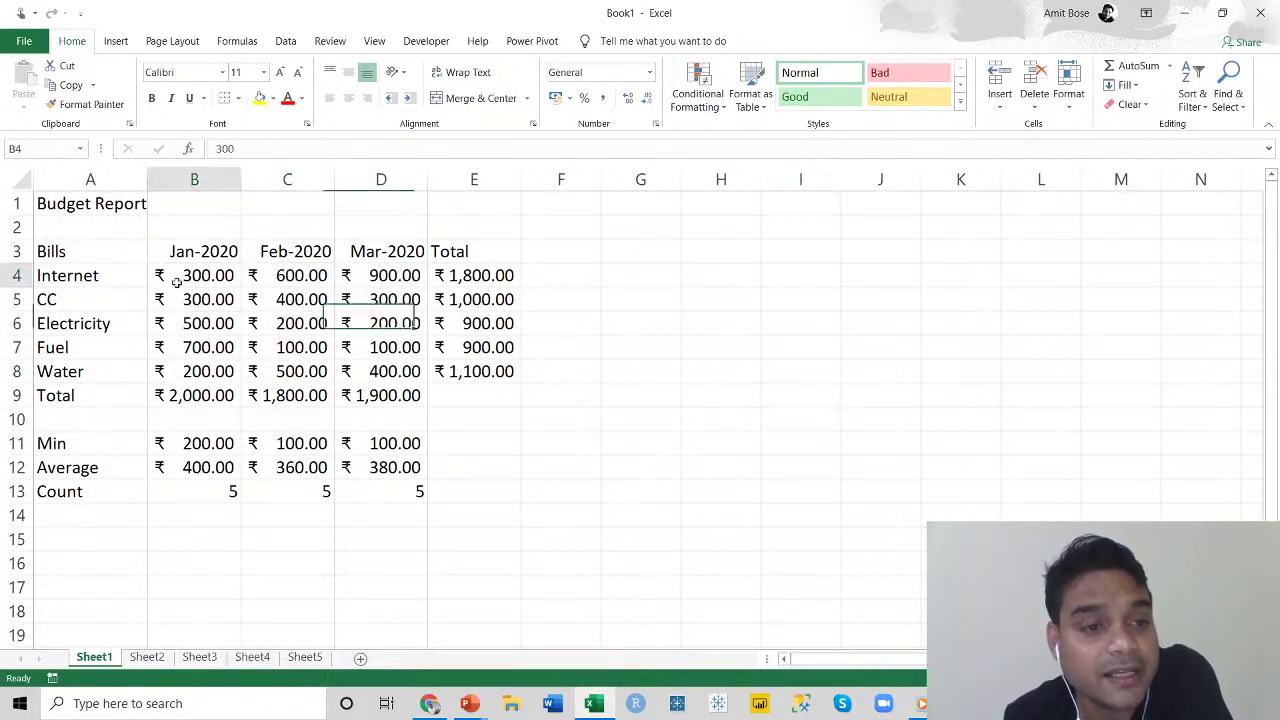
drag(176, 283, 389, 370)
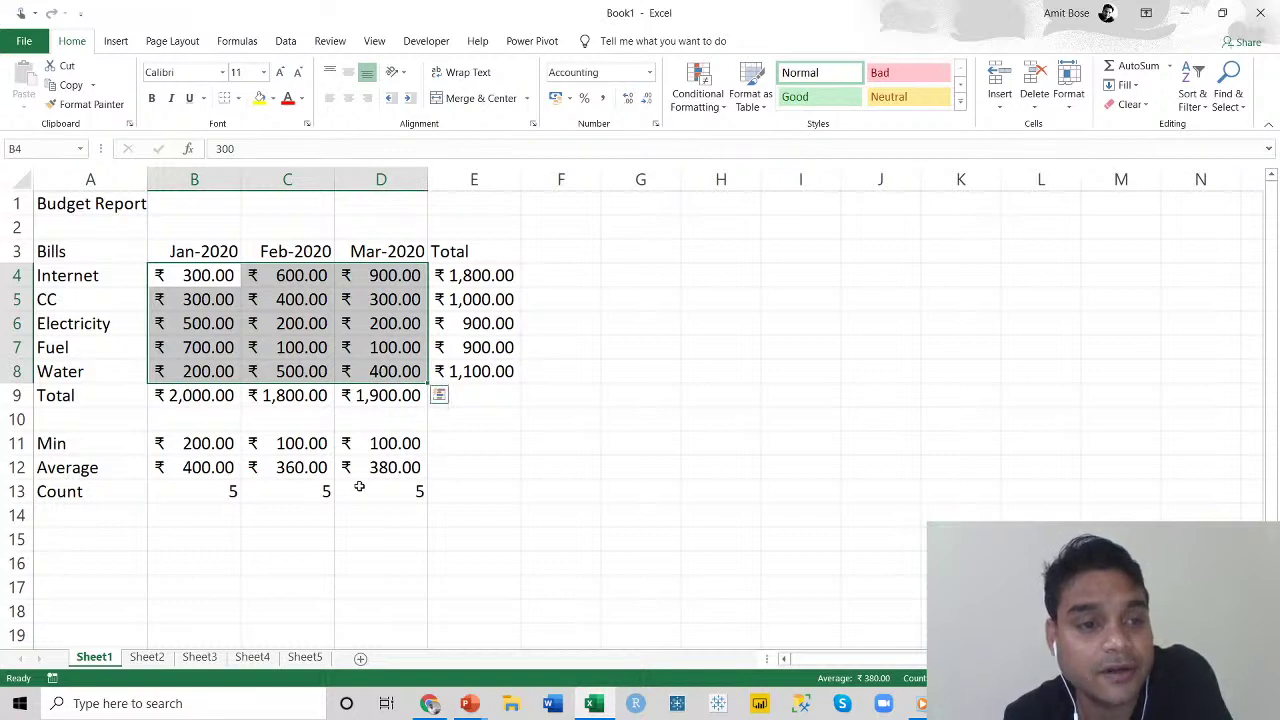
click(725, 107)
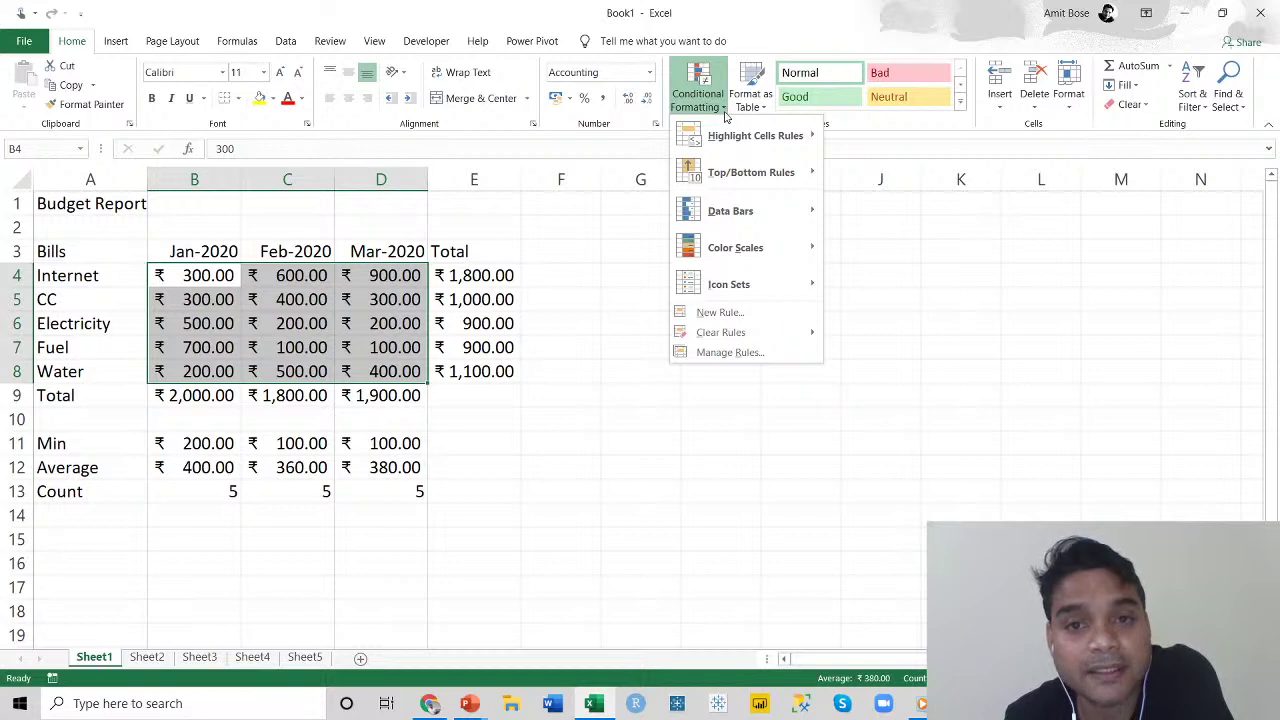
mouse_move(760, 143)
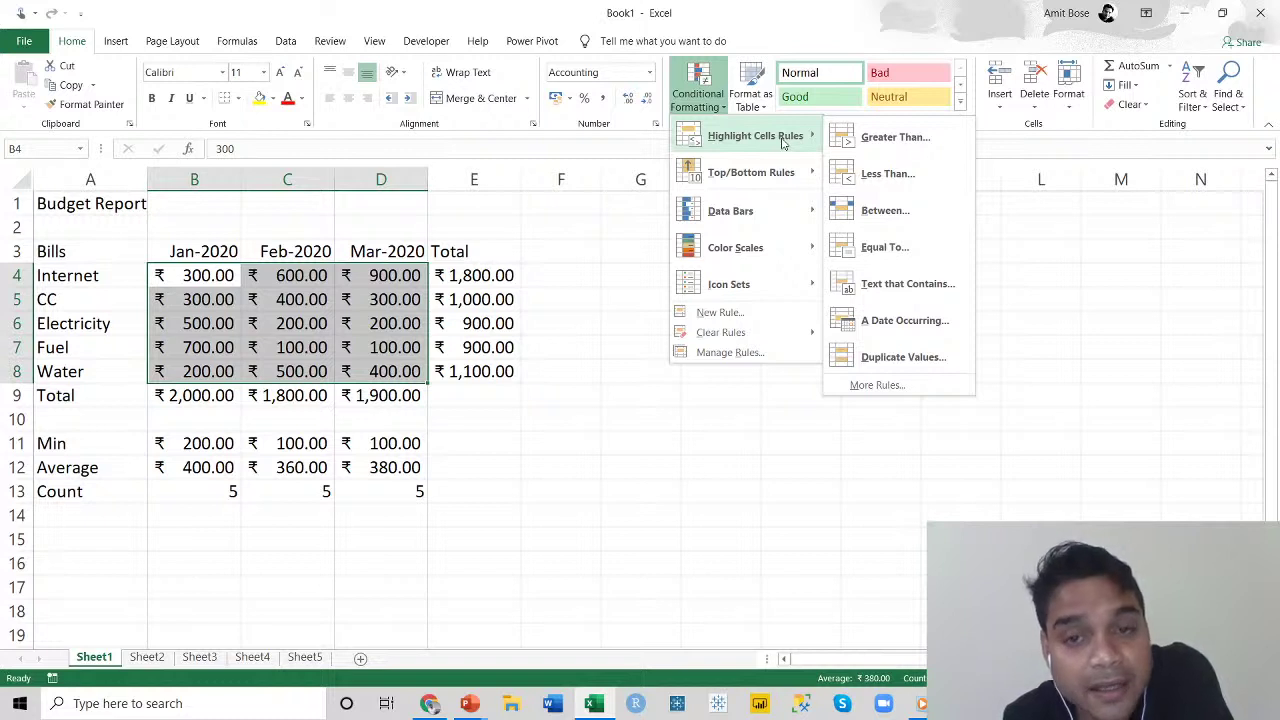
click(884, 140)
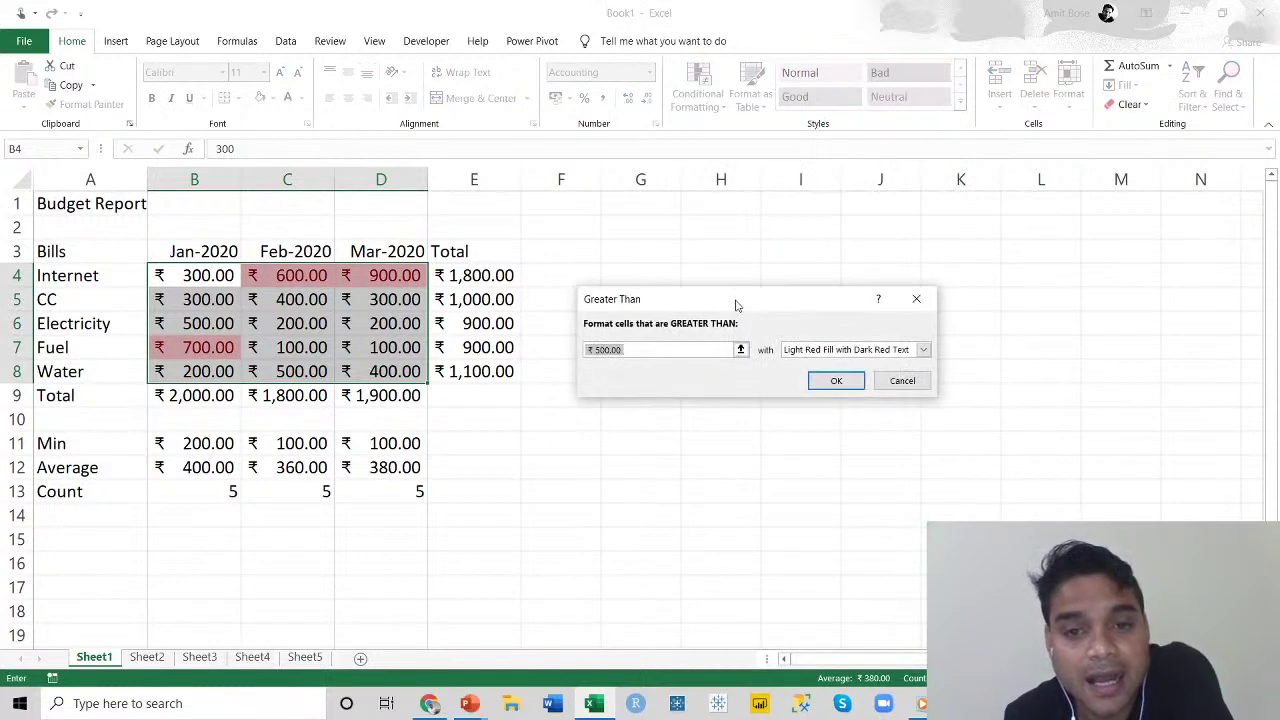
Set the rule to format cells greater than 200 with Green Fill with Dark Green Text and apply it.
click(653, 352)
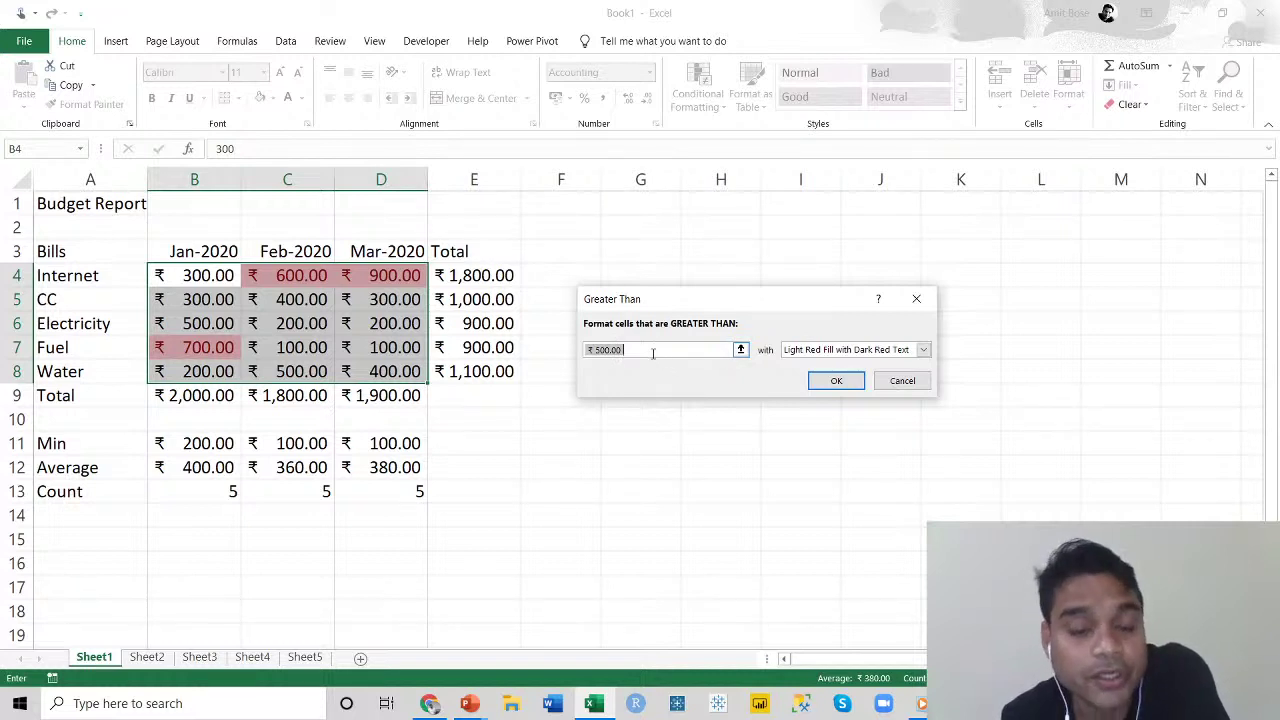
drag(653, 352, 560, 348)
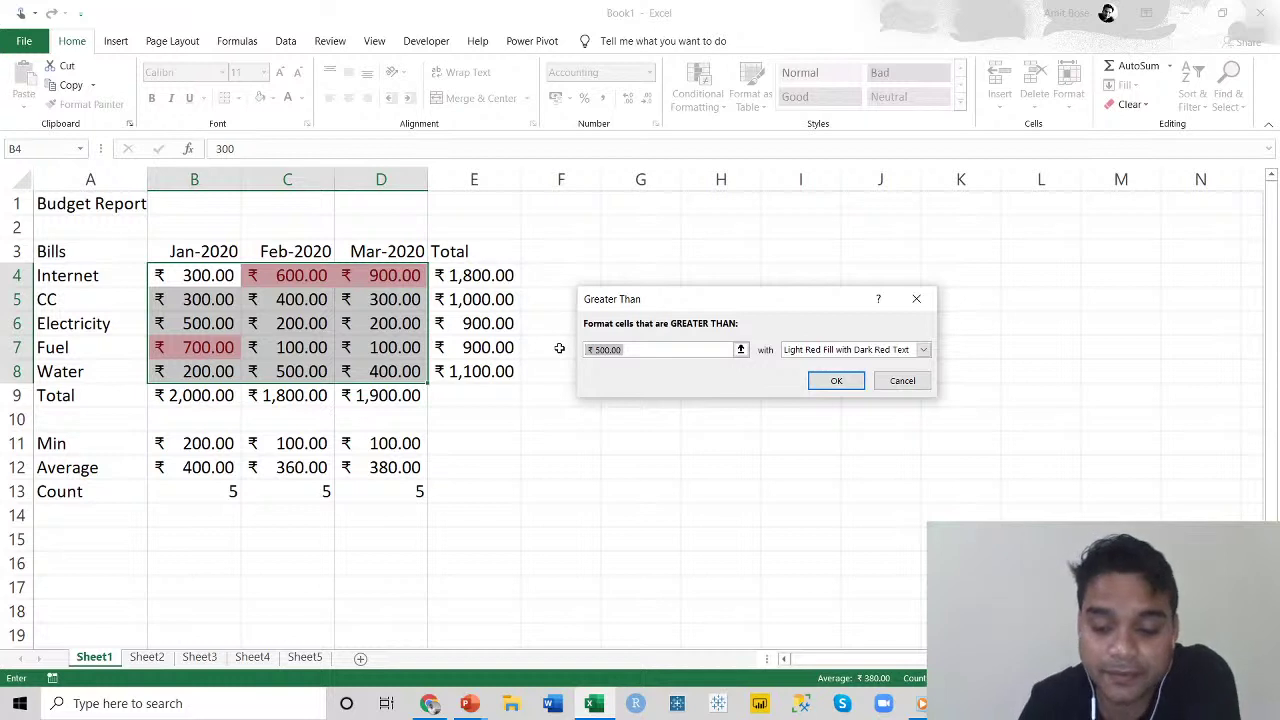
text(200)
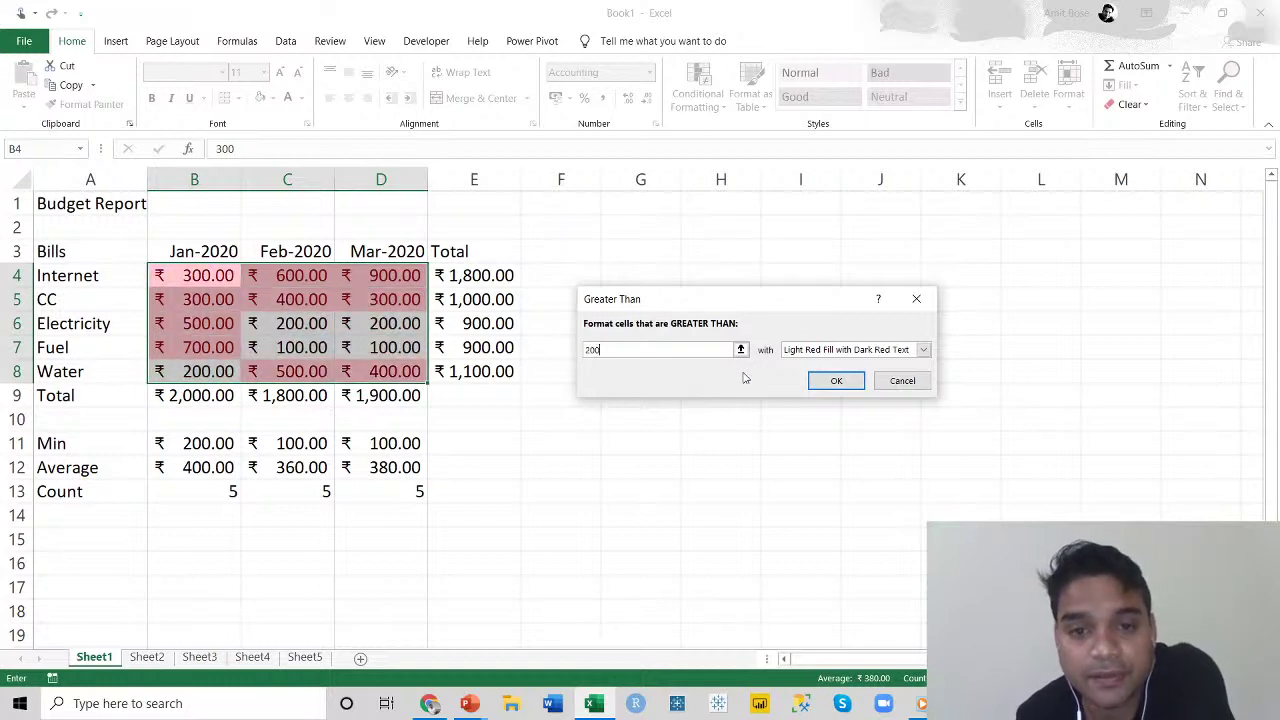
click(829, 352)
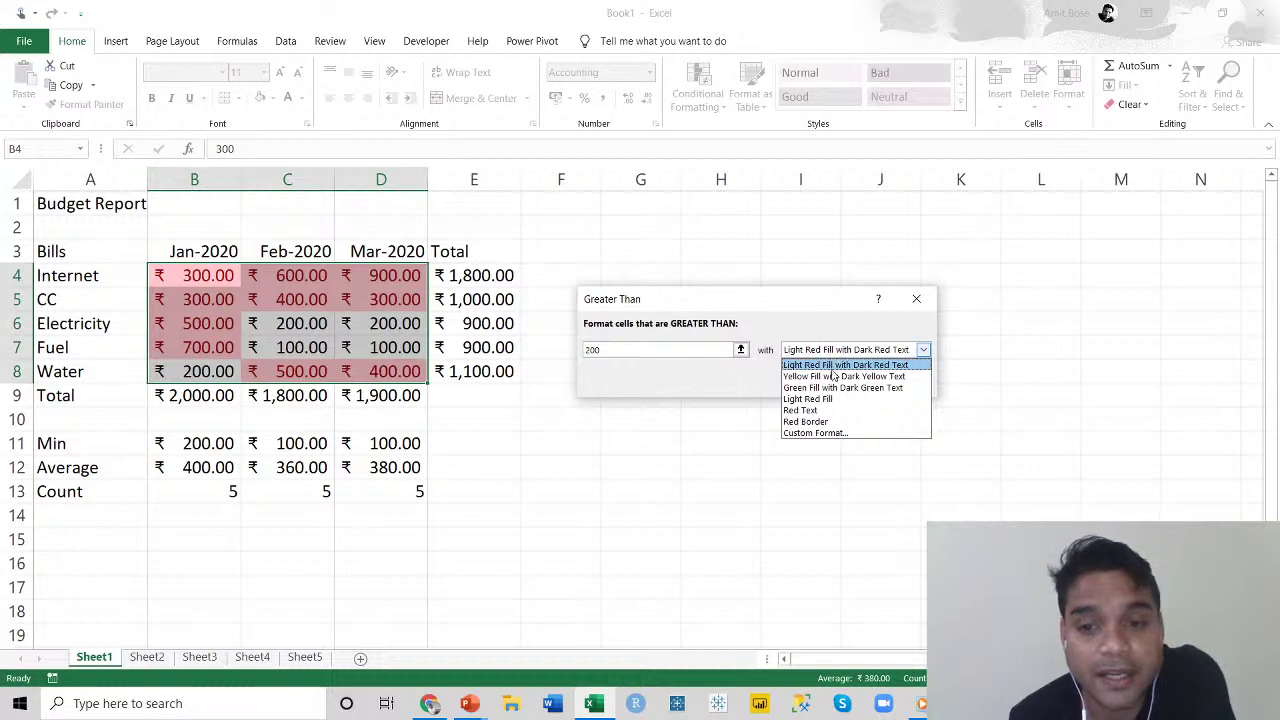
click(835, 388)
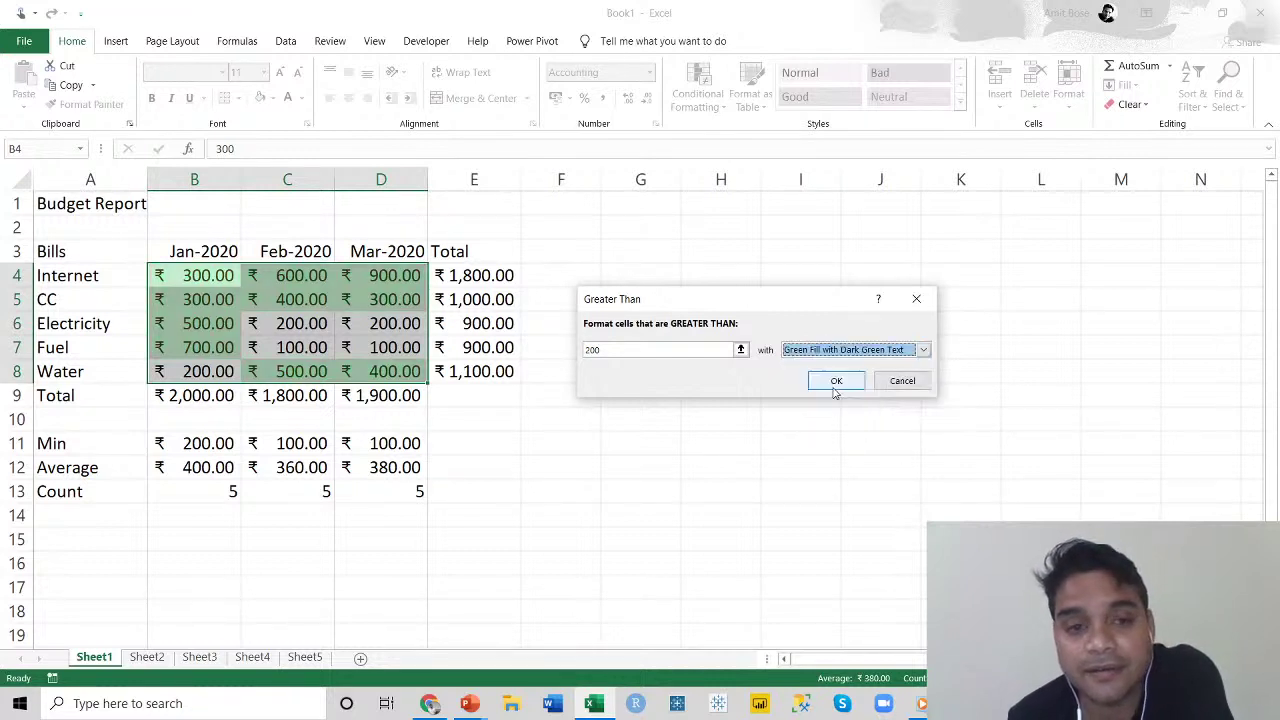
click(836, 381)
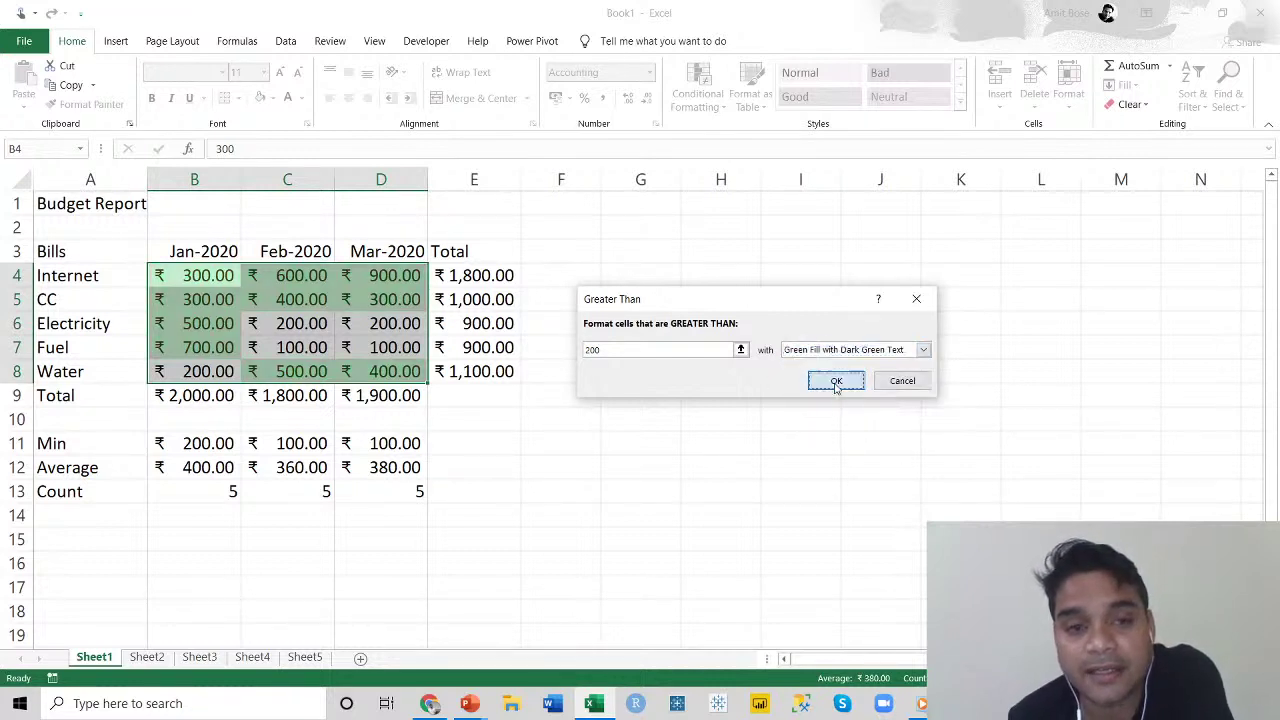
click(650, 496)
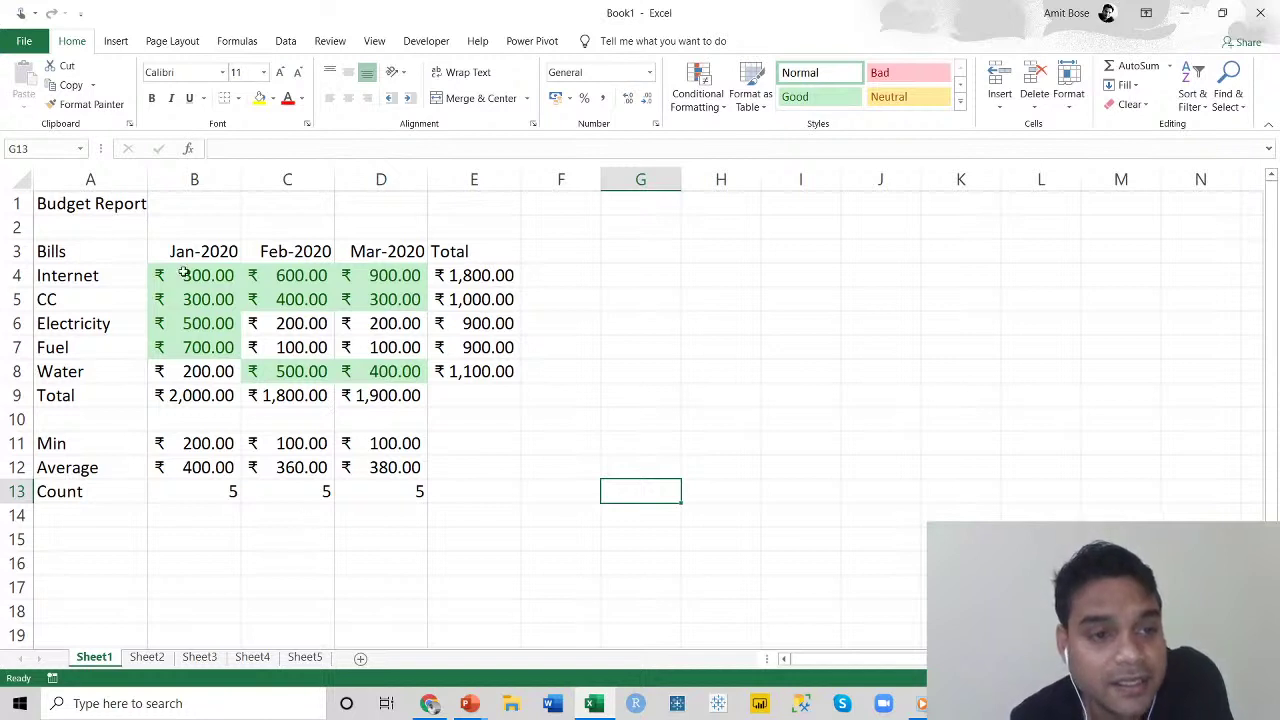
Change the Jan-2020 CC bill in B5 to 100 to test the conditional formatting.
drag(184, 273, 380, 371)
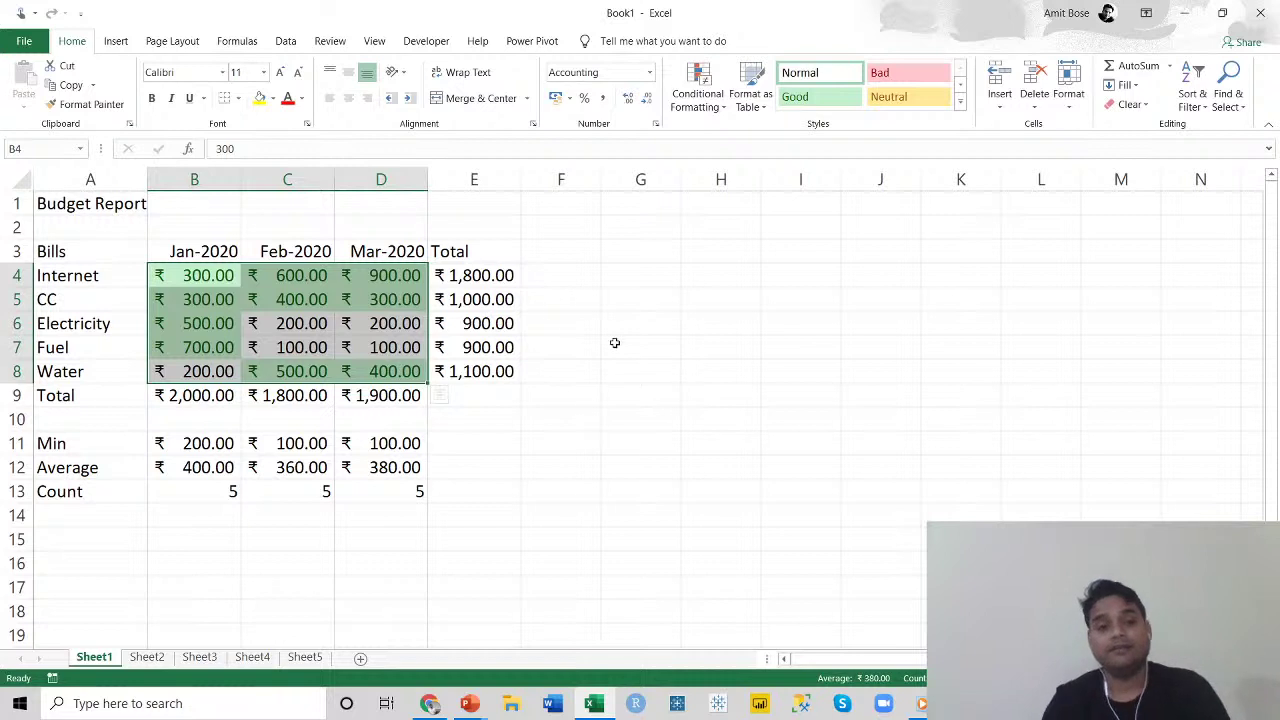
click(189, 303)
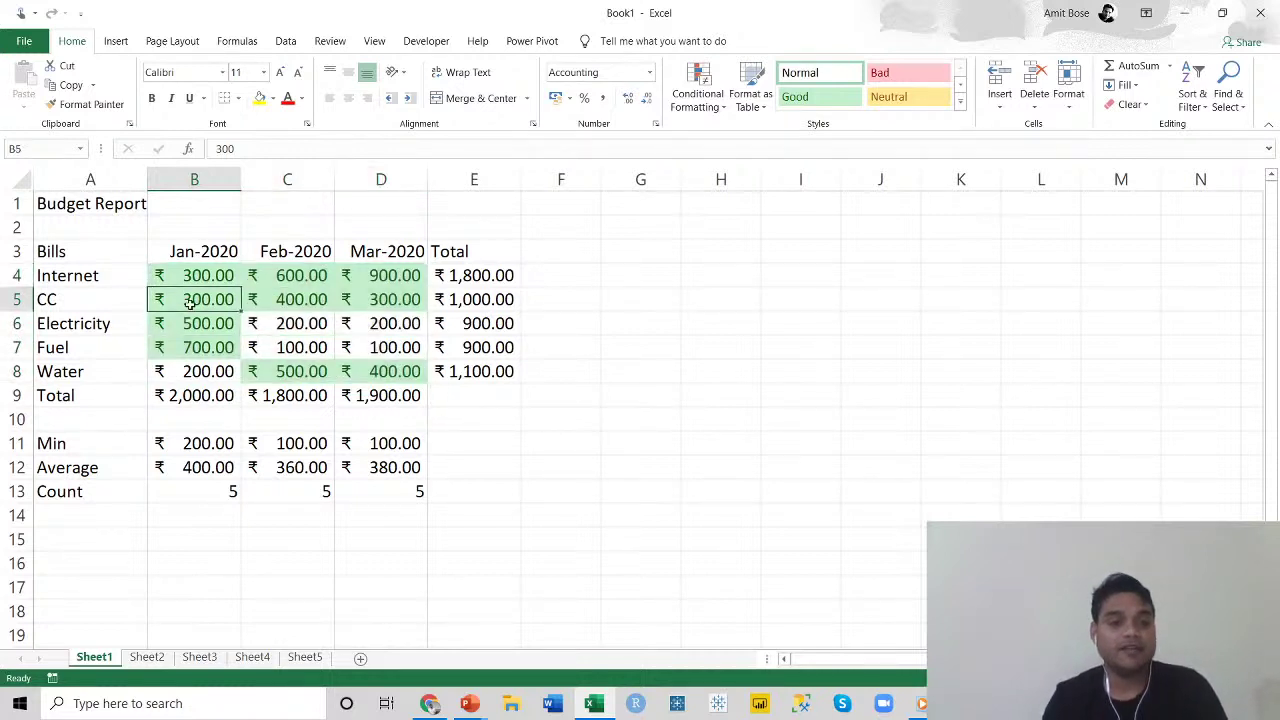
text(100)
key(Return)
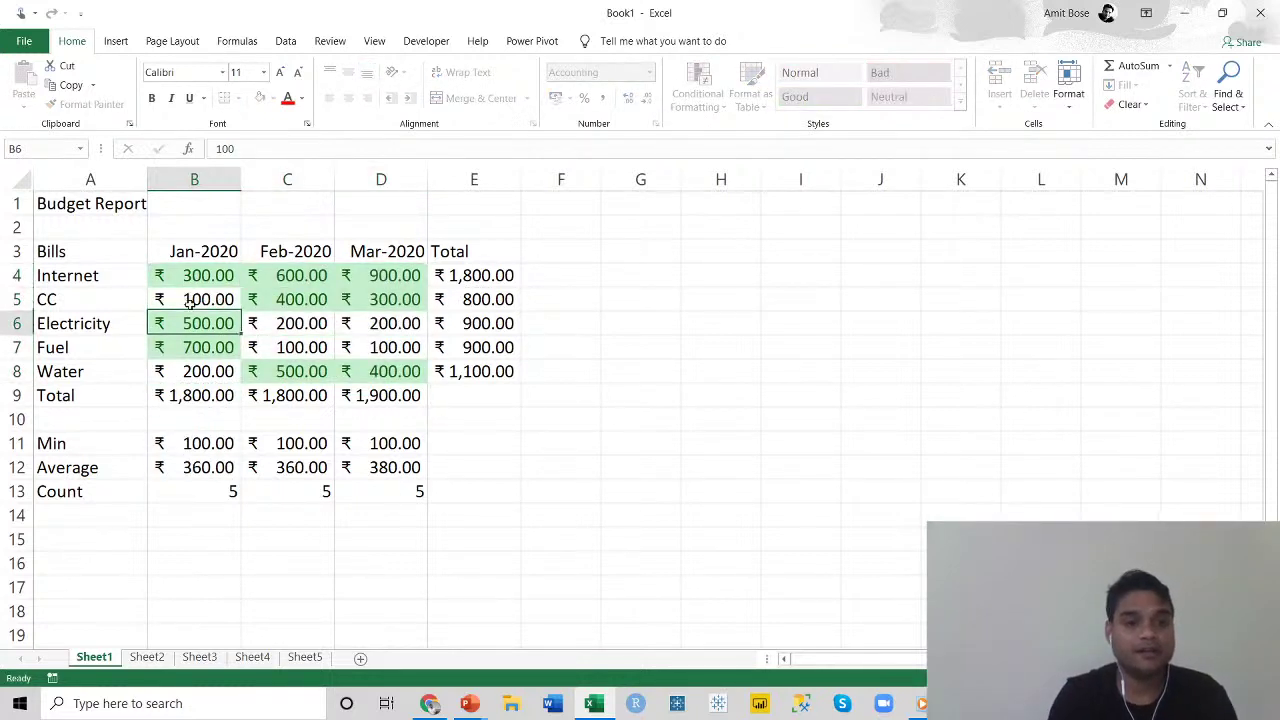
click(189, 303)
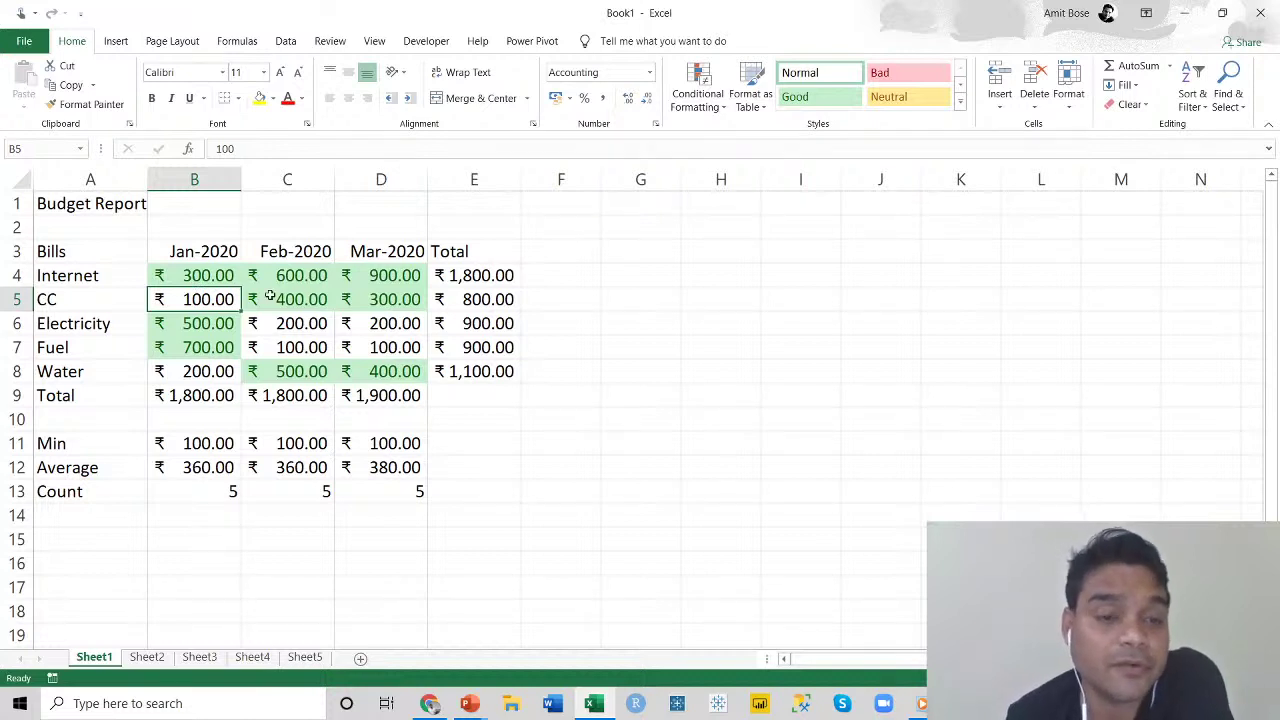
Review the conditional formatting rules set on B4:D8 in the Rules Manager, then close it.
drag(178, 270, 389, 377)
click(705, 104)
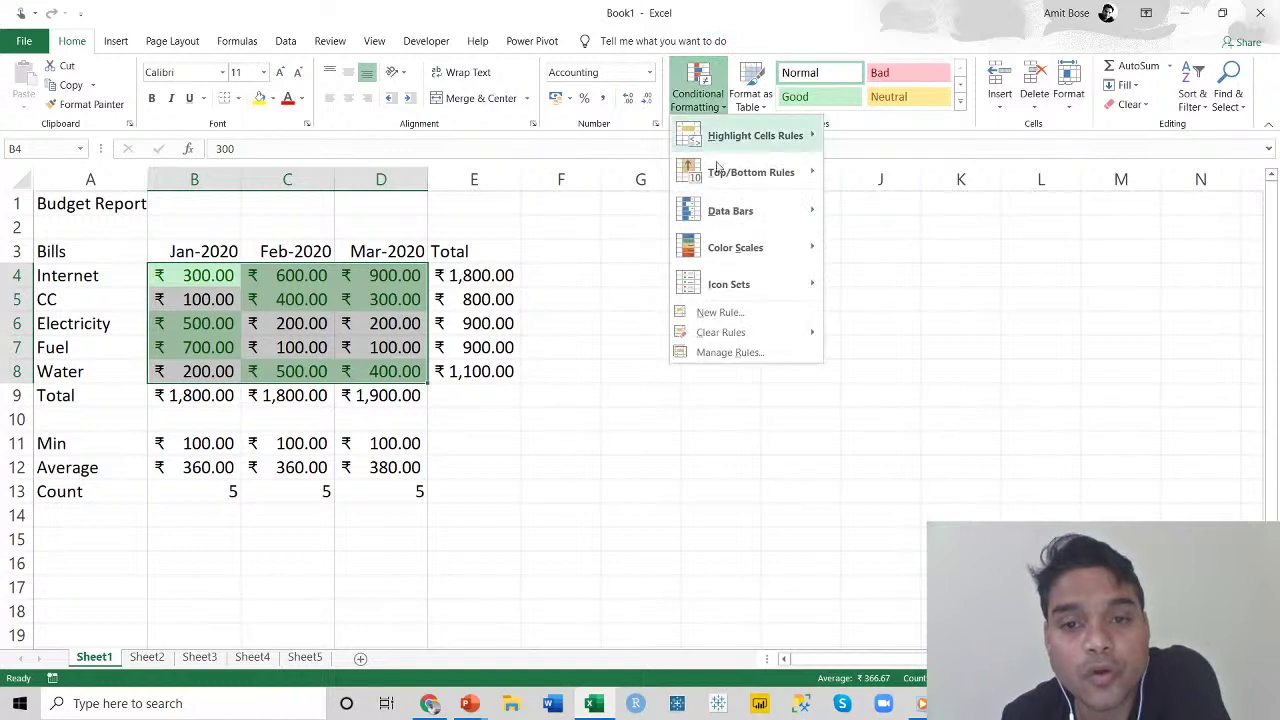
click(735, 351)
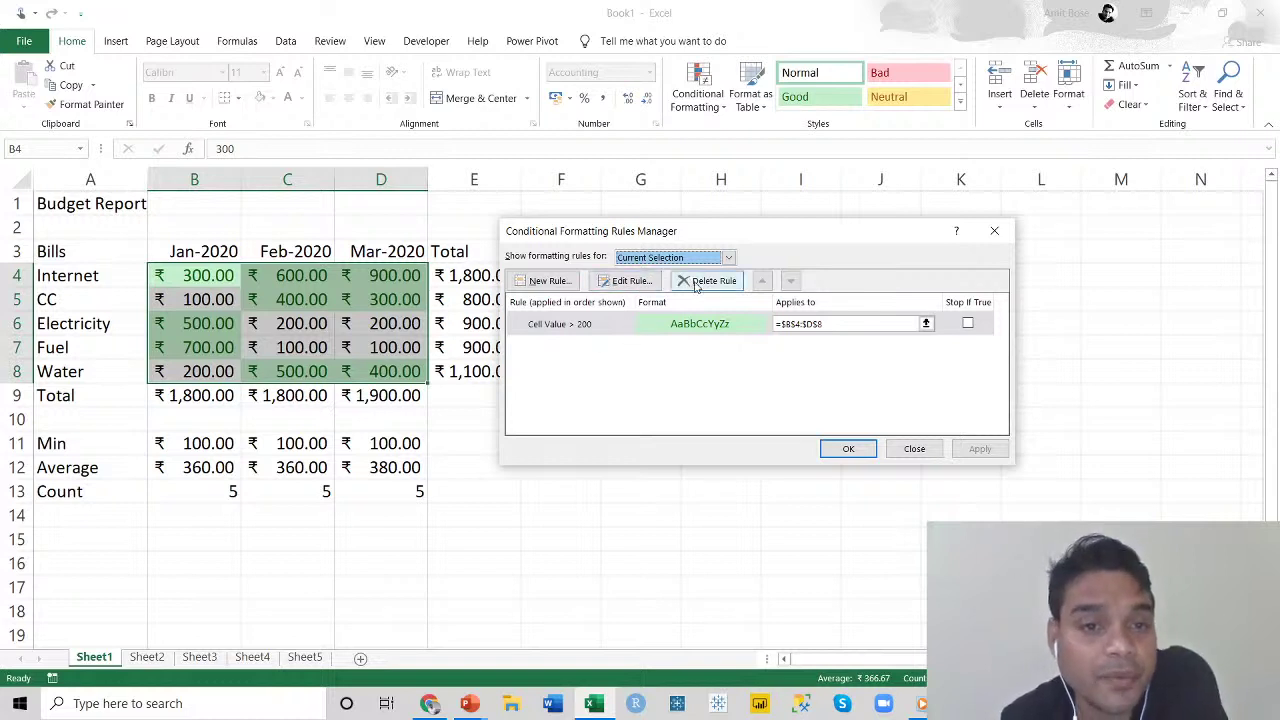
click(914, 448)
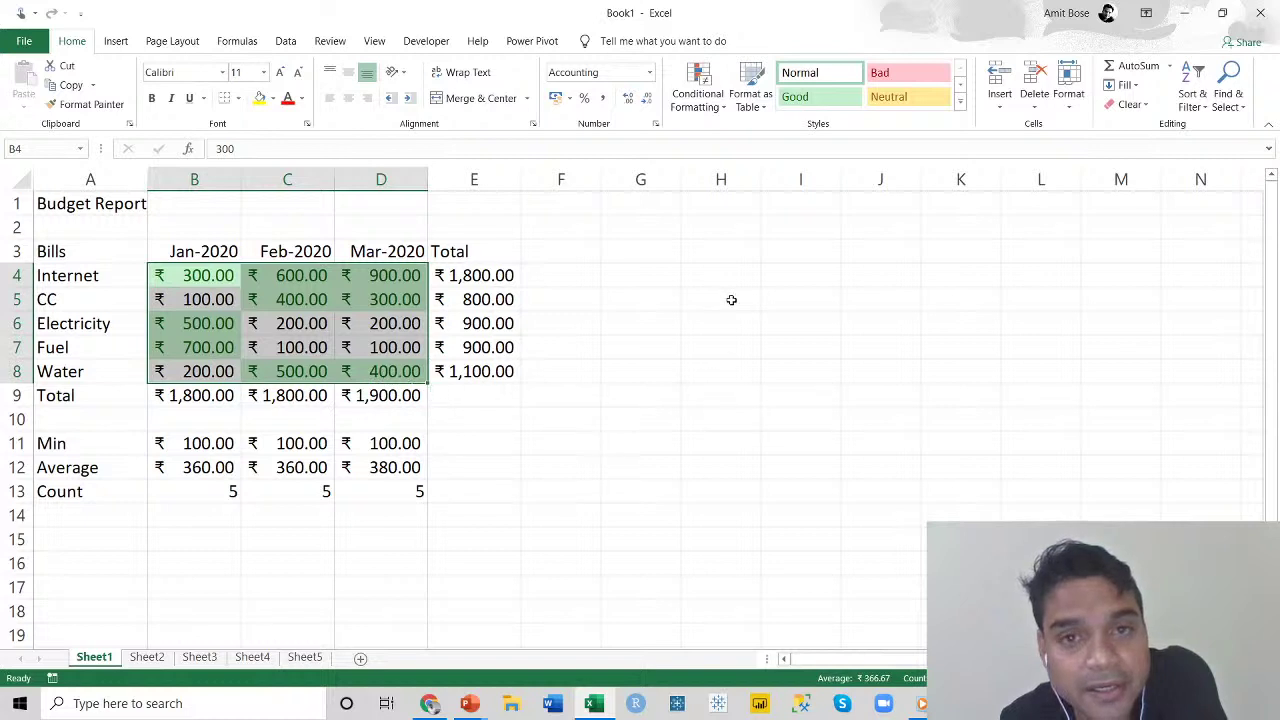
Open the Cell Value > 200 rule for editing, review its condition and format, and reapply it without changes.
click(726, 110)
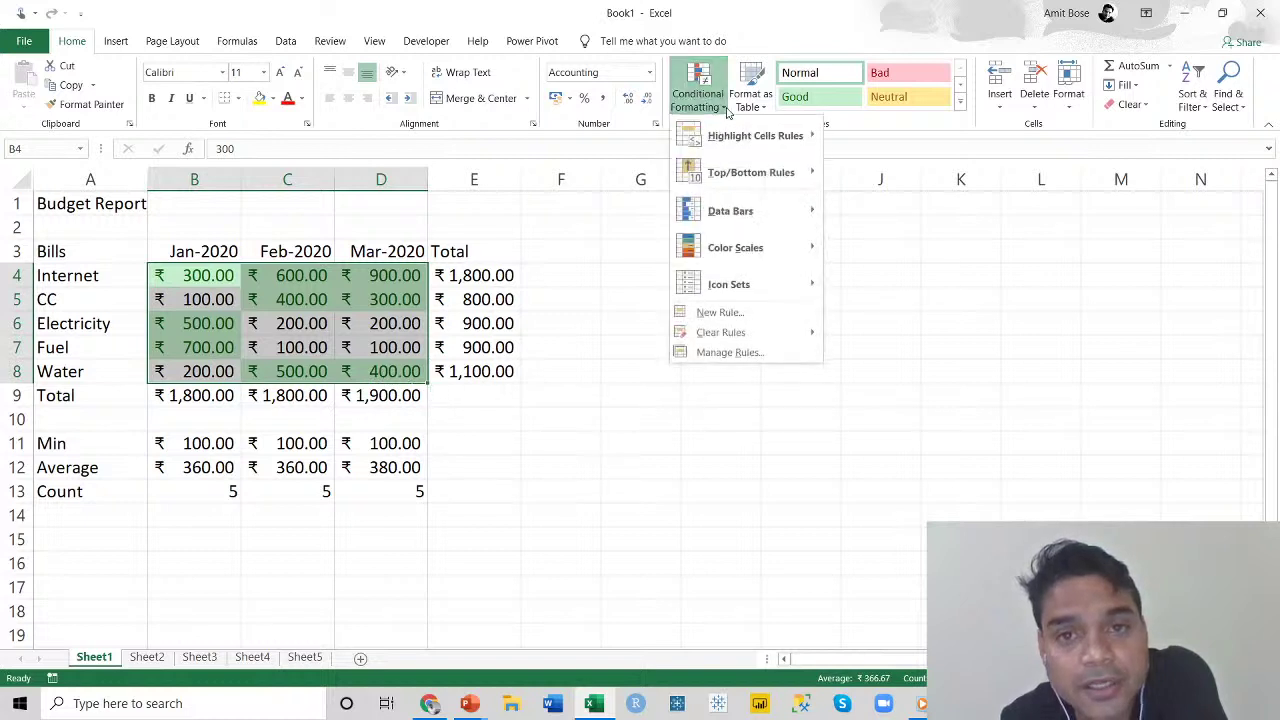
click(740, 356)
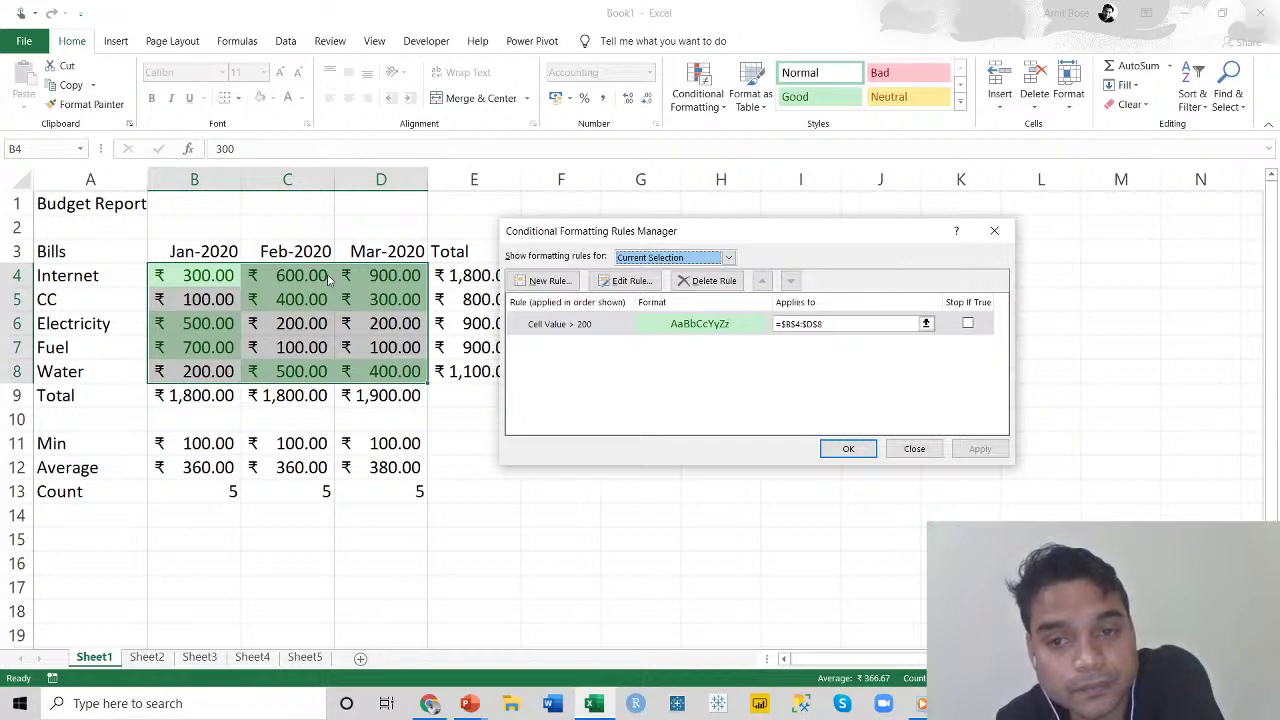
click(615, 332)
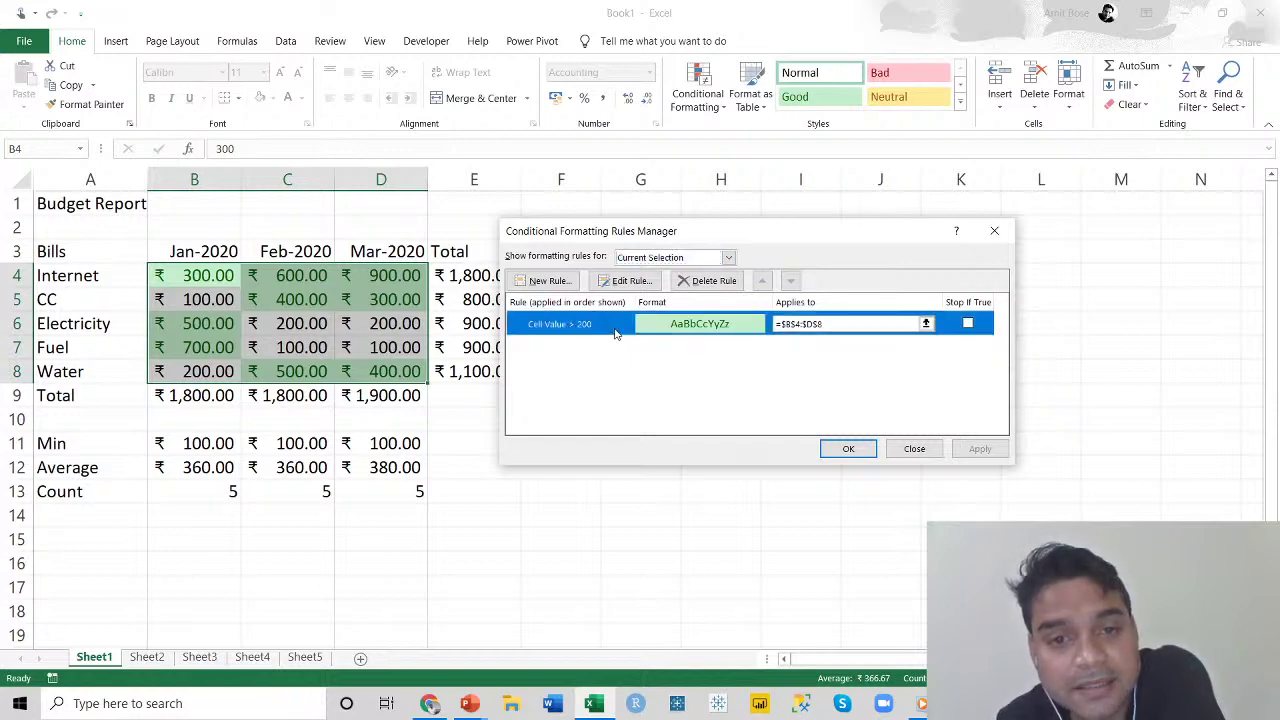
click(627, 280)
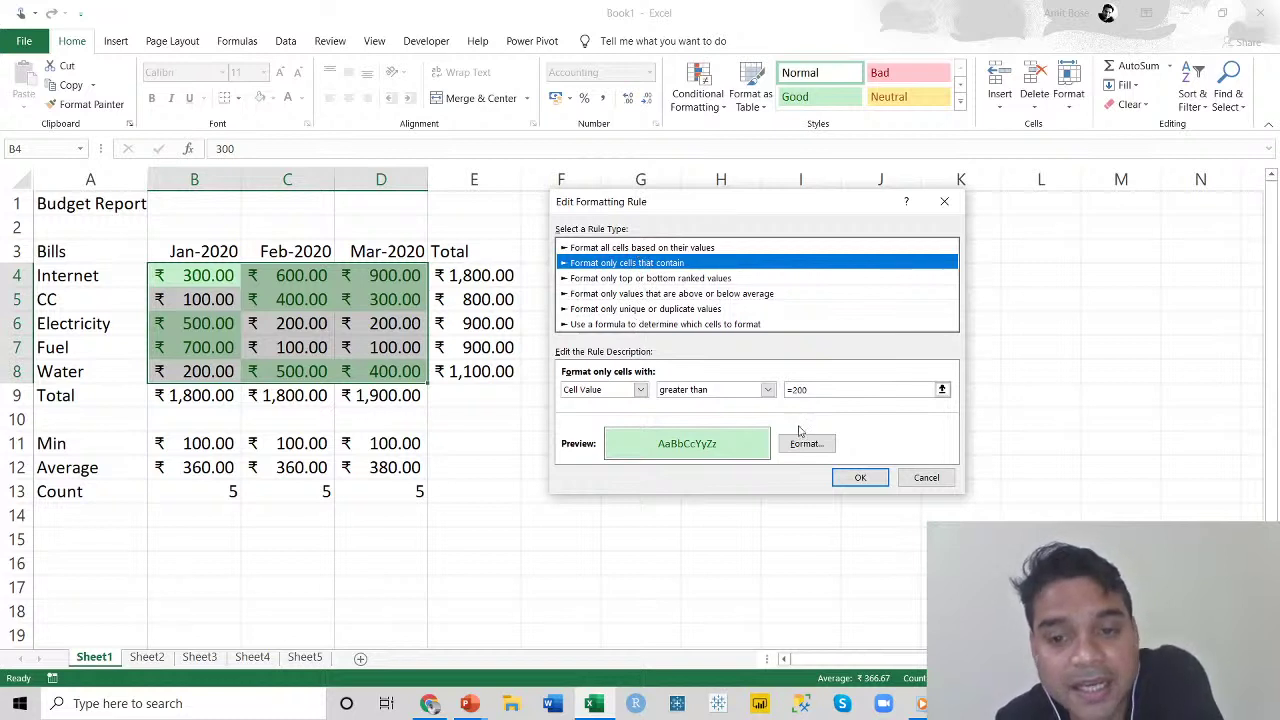
click(857, 478)
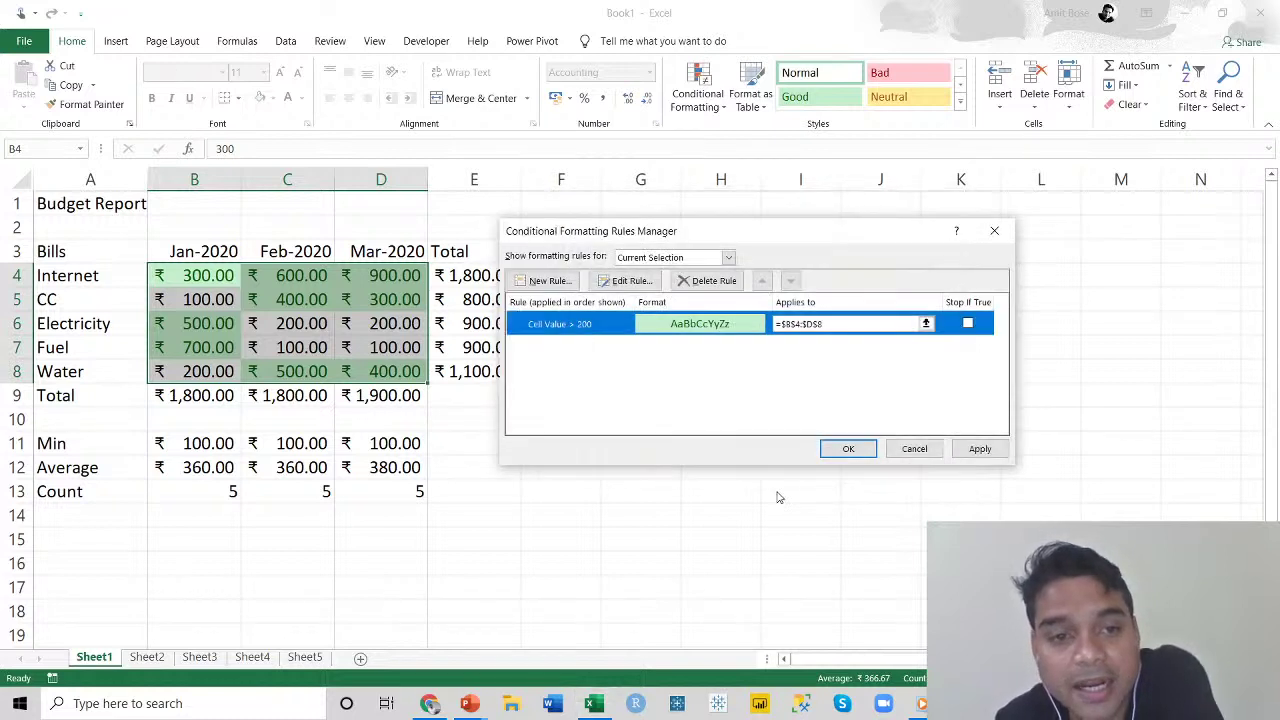
click(980, 449)
click(848, 449)
click(672, 471)
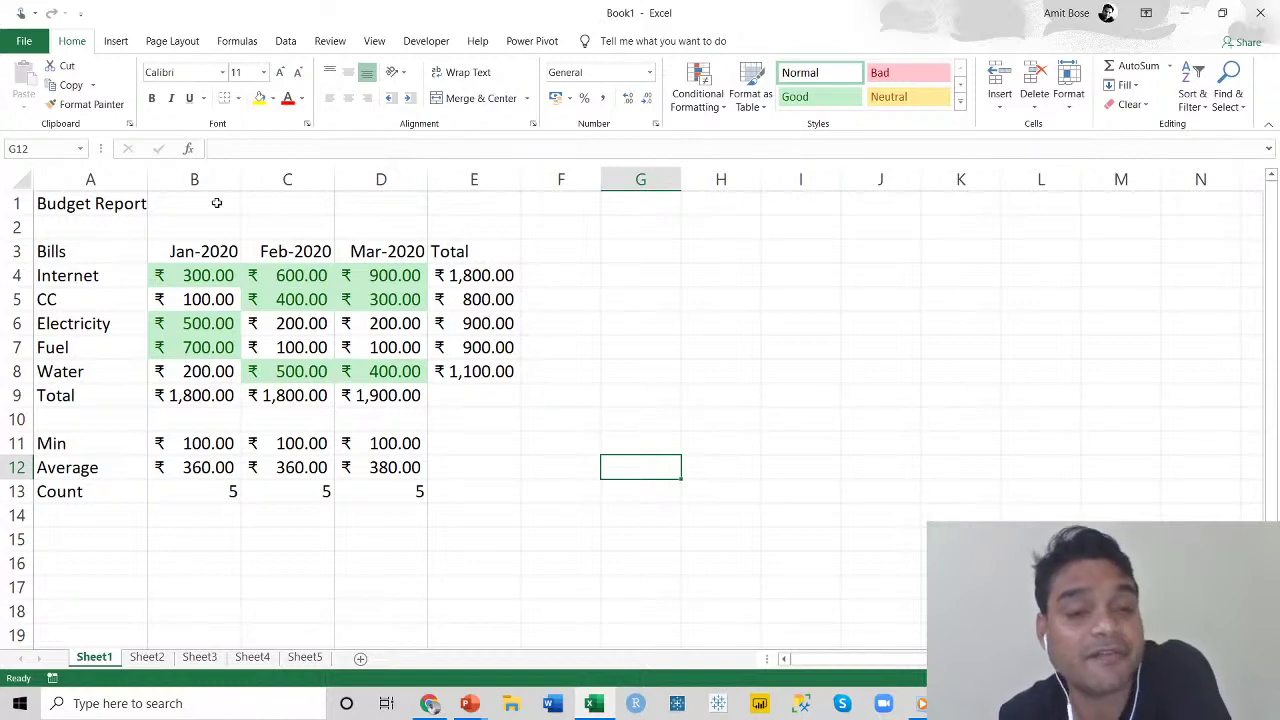
Merge and center the Budget Report title across A1:E1.
drag(114, 206, 474, 208)
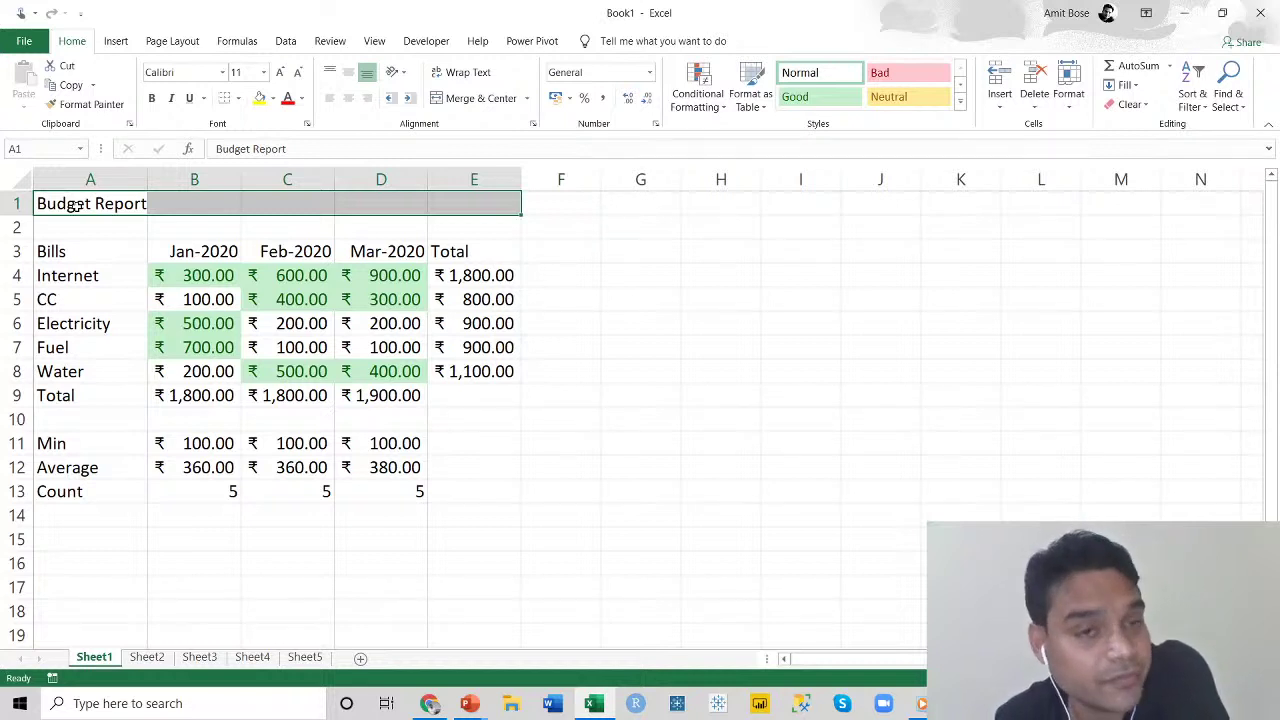
click(476, 104)
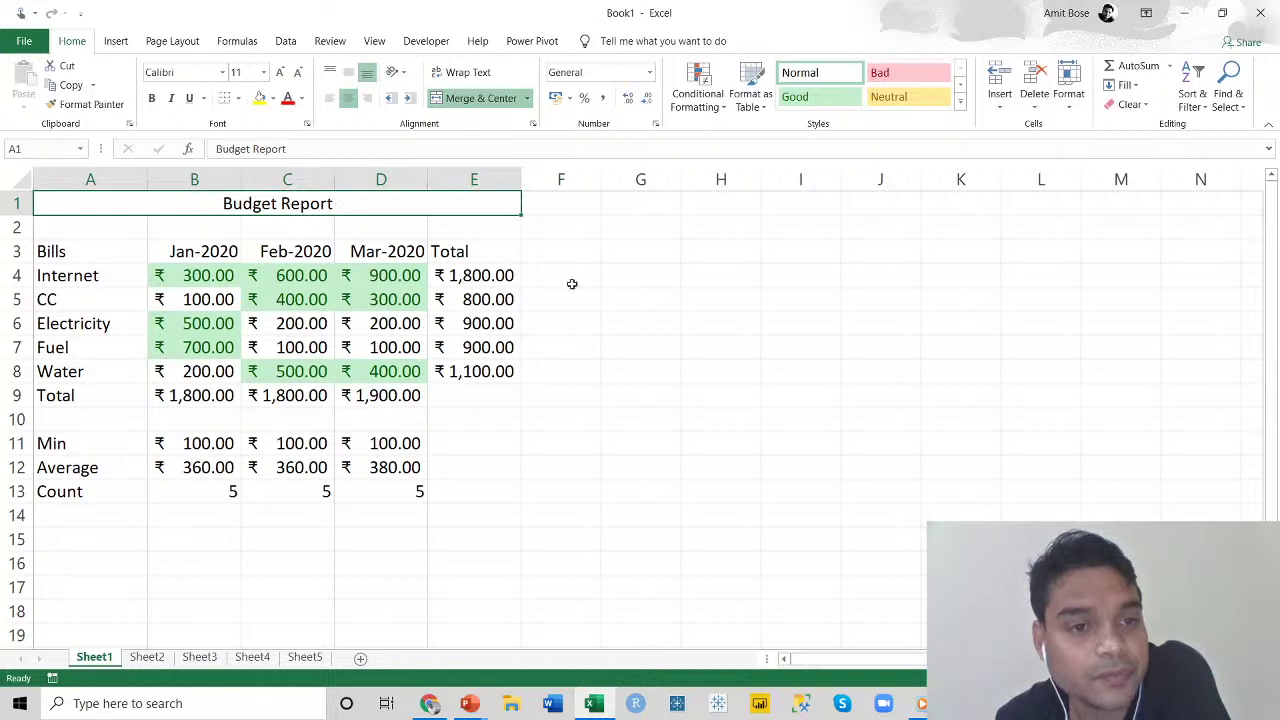
click(633, 302)
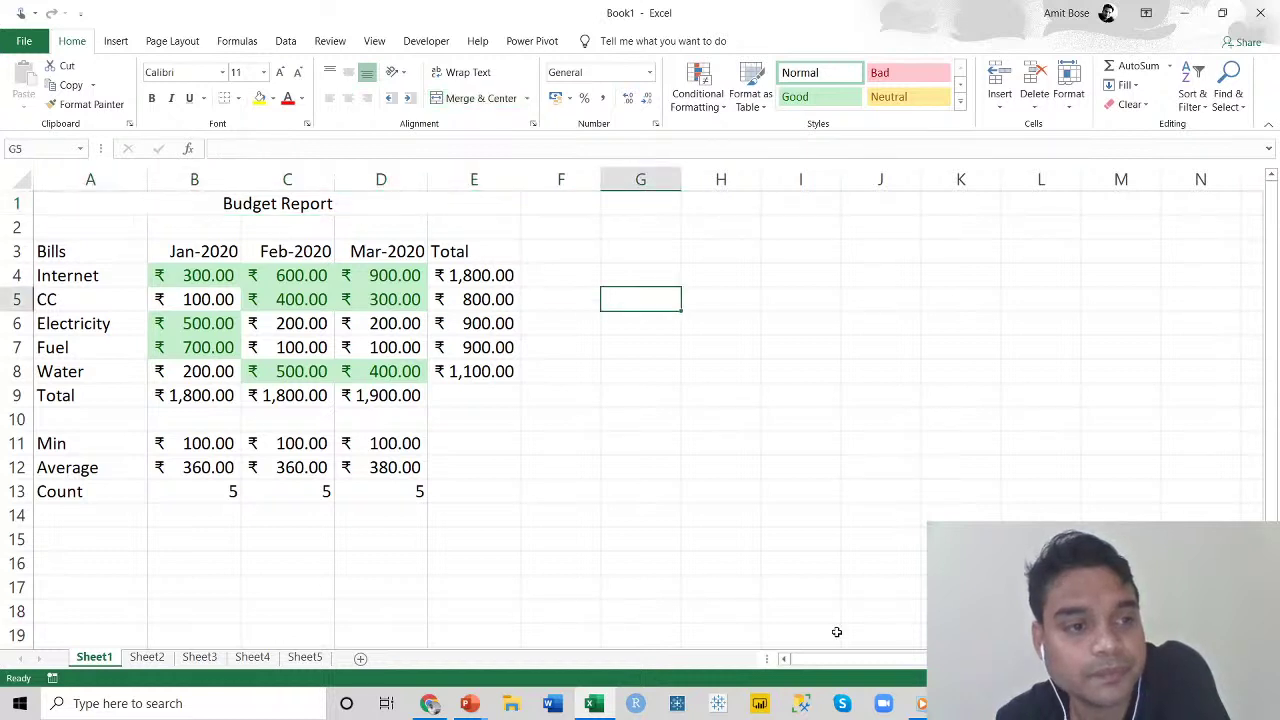
Fill the header row A3:E3 with a light blue theme color.
drag(50, 253, 510, 256)
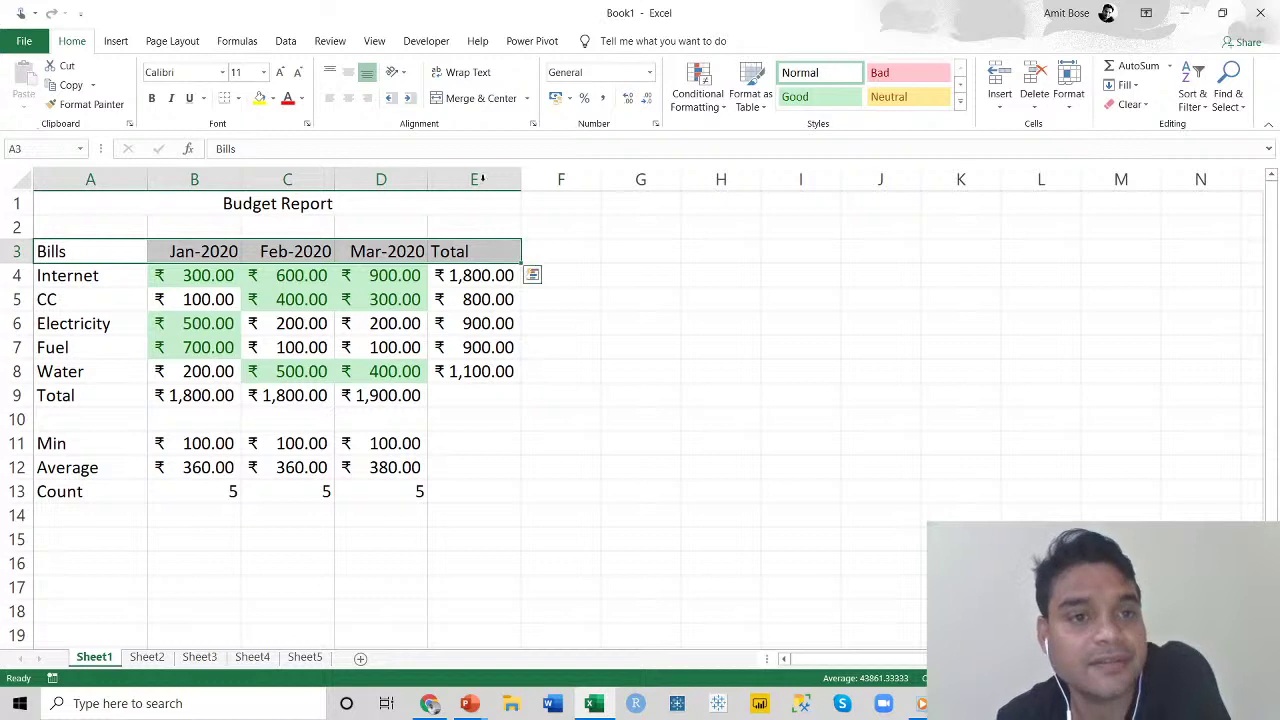
click(275, 99)
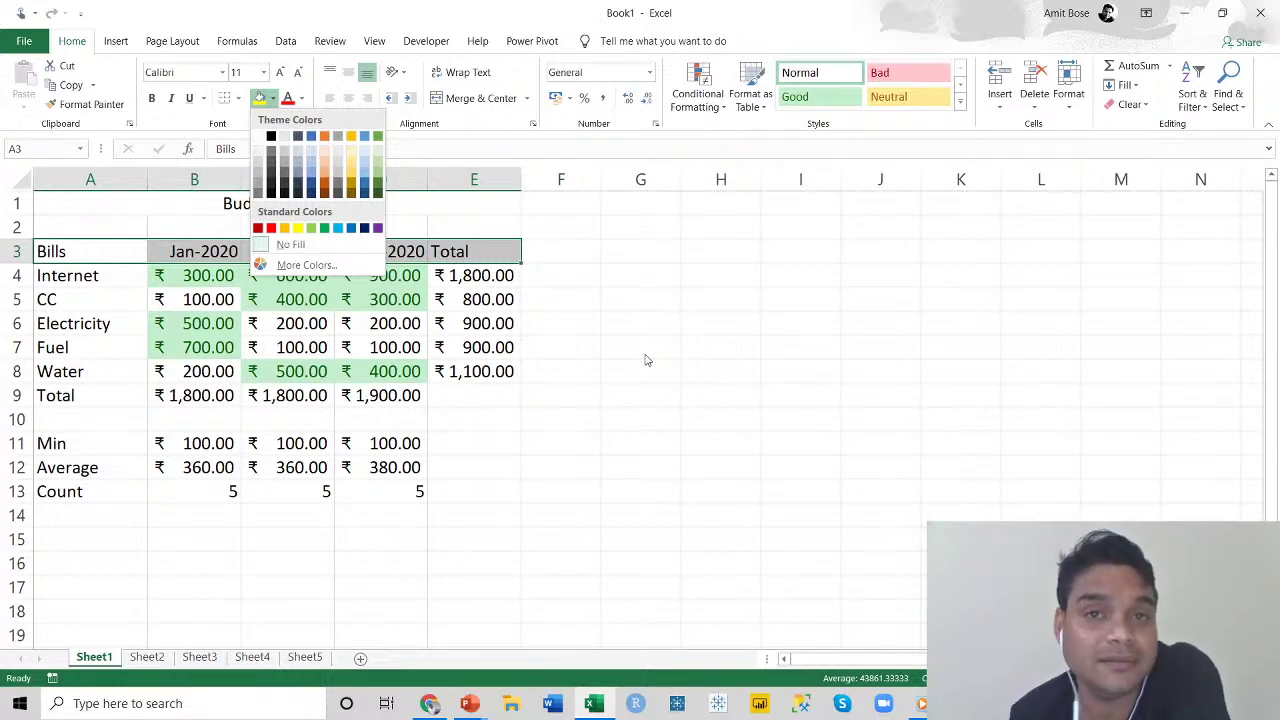
click(313, 178)
click(740, 318)
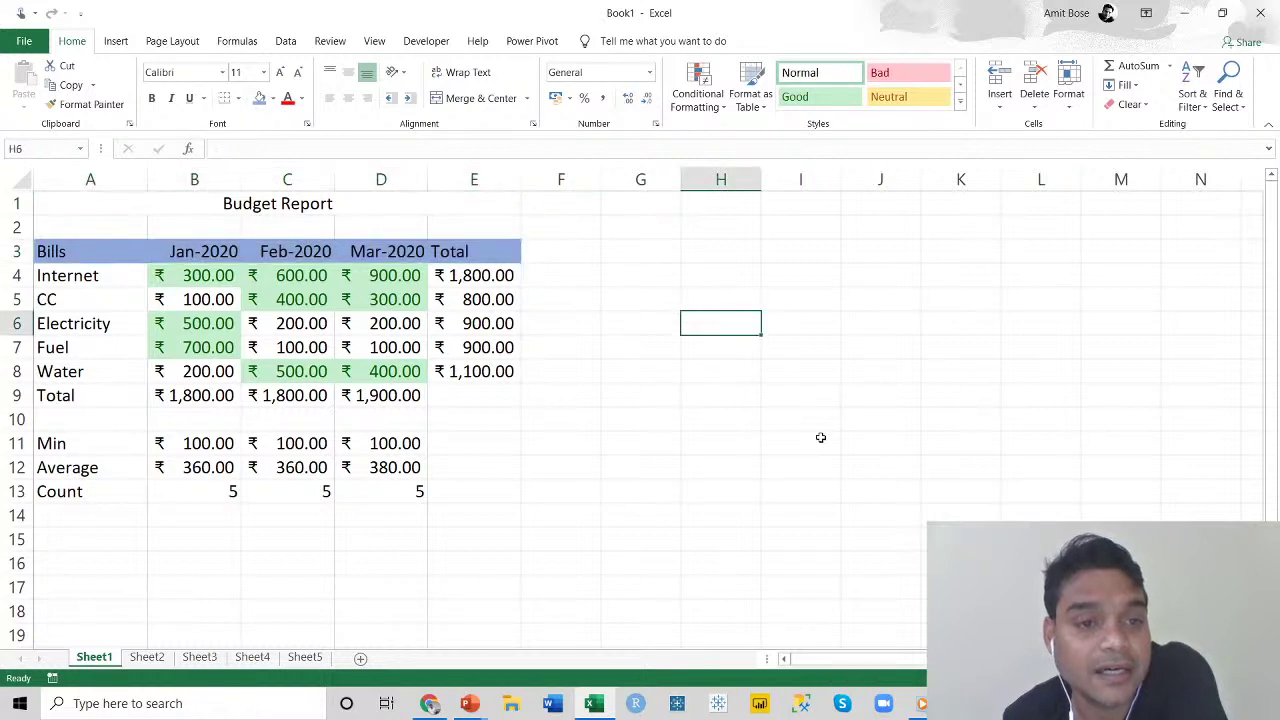
Fill the bill names in A4:A8 with a light gold theme color.
drag(98, 276, 96, 378)
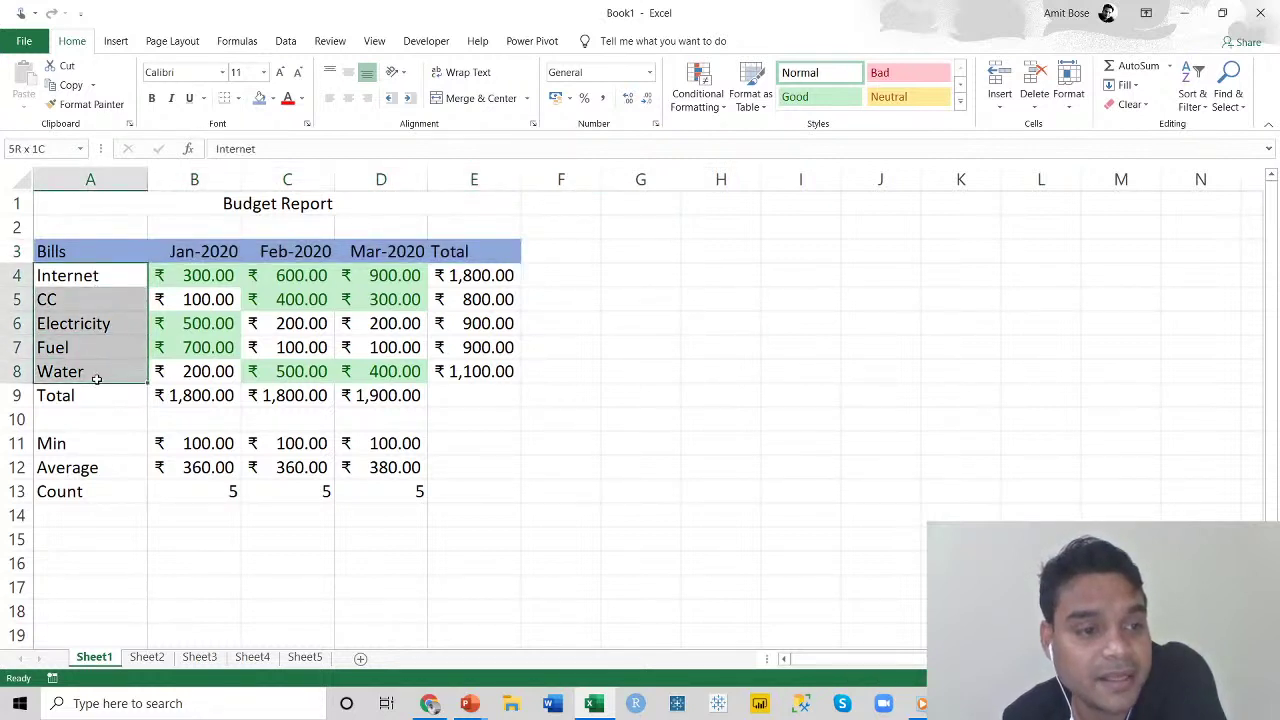
click(272, 98)
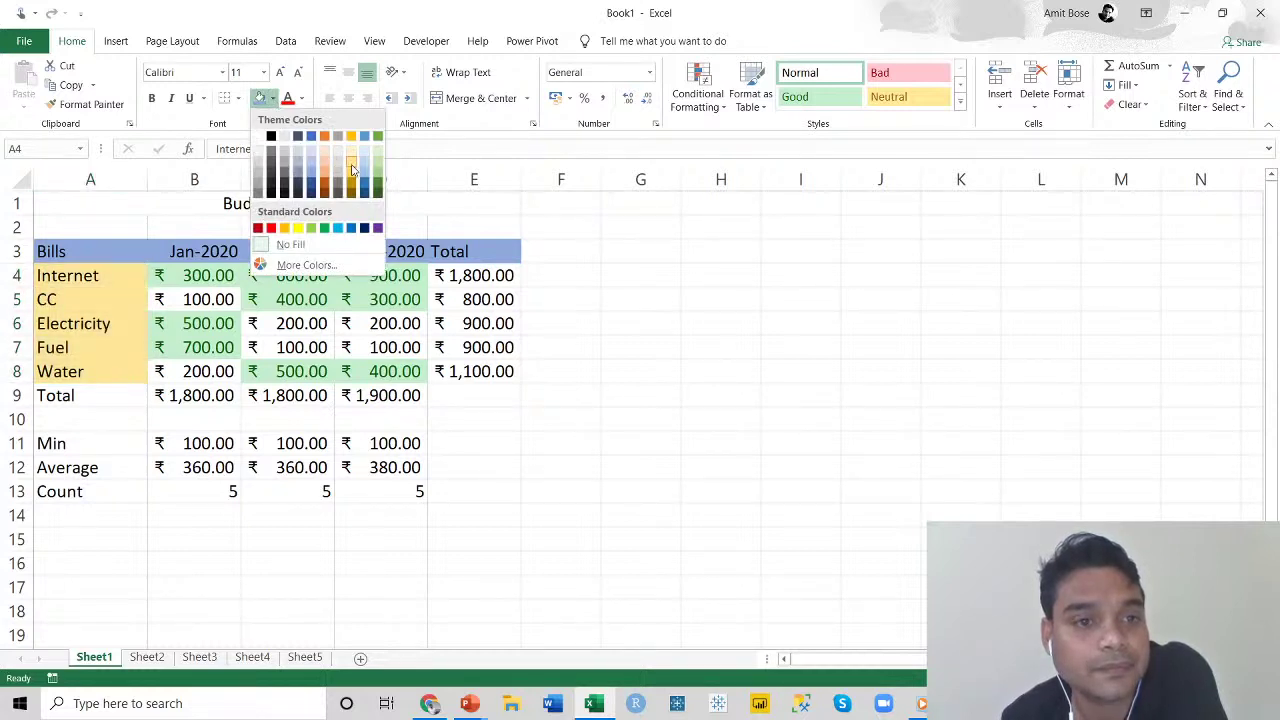
click(357, 166)
click(890, 444)
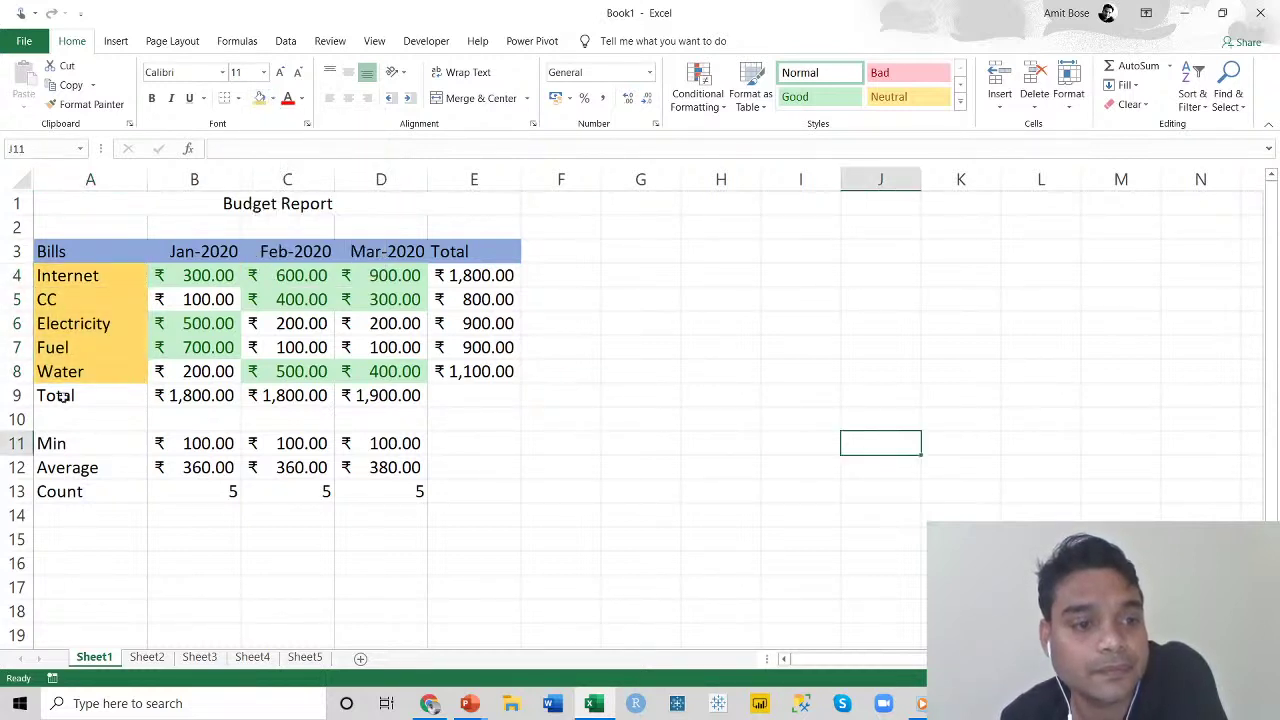
Fill the Total row A9:E9 and the Total column values in E4:E8 with the same gray theme color.
drag(64, 398, 466, 399)
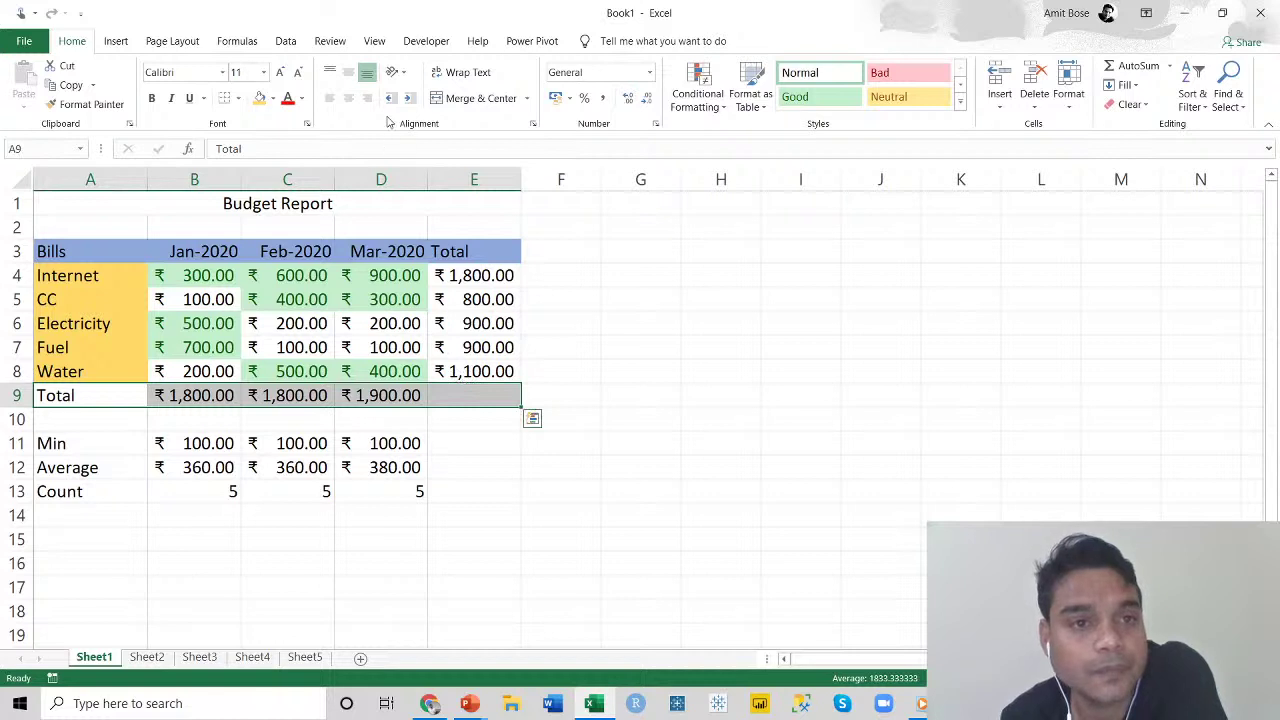
click(271, 99)
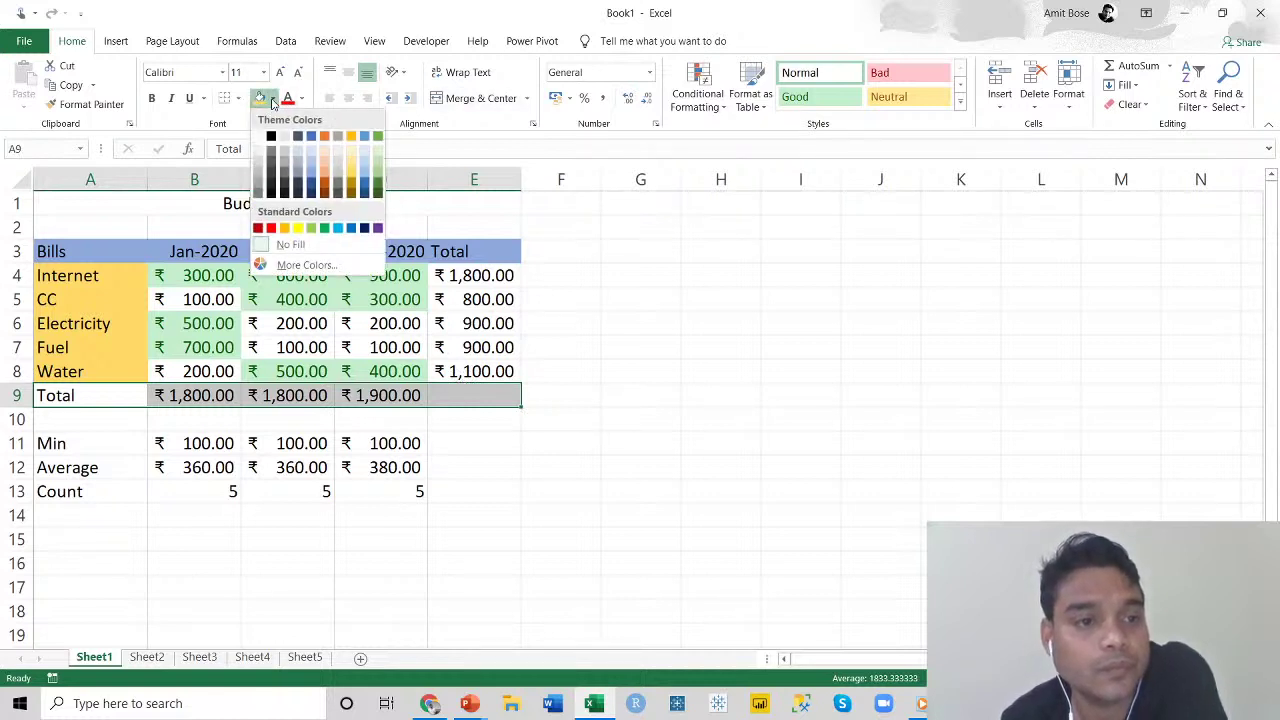
click(256, 180)
drag(474, 276, 480, 371)
click(259, 98)
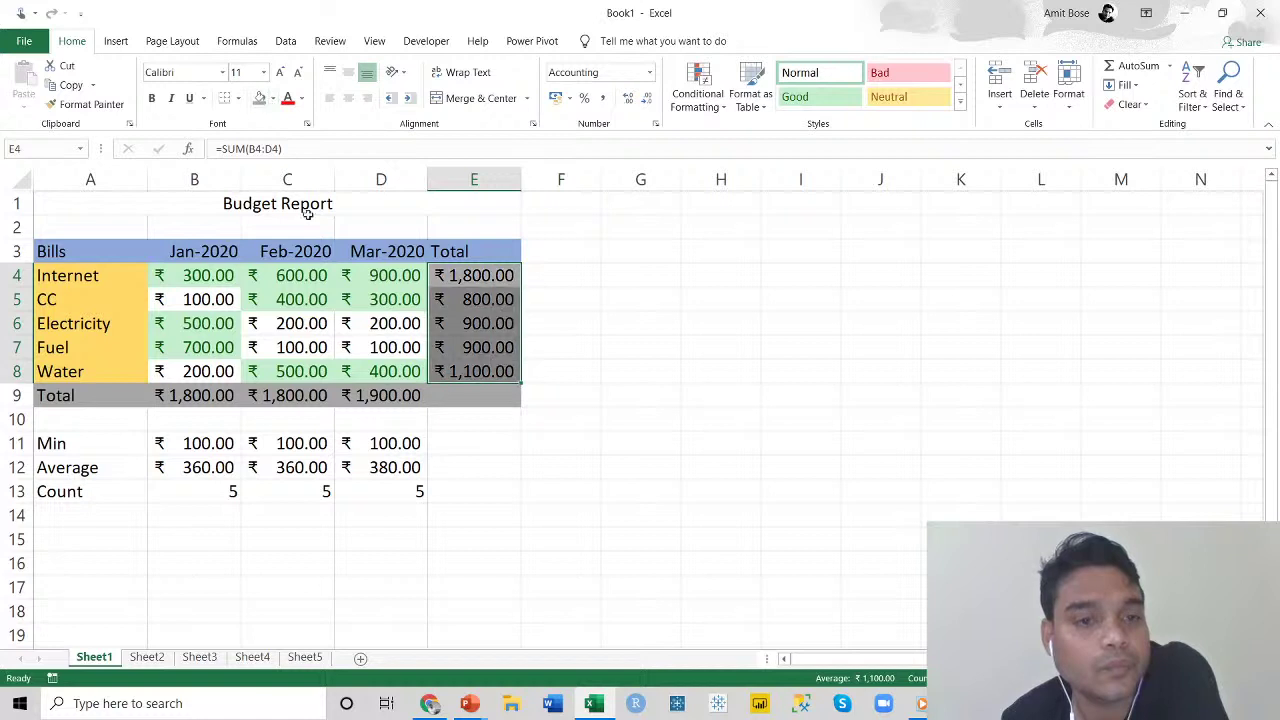
click(737, 416)
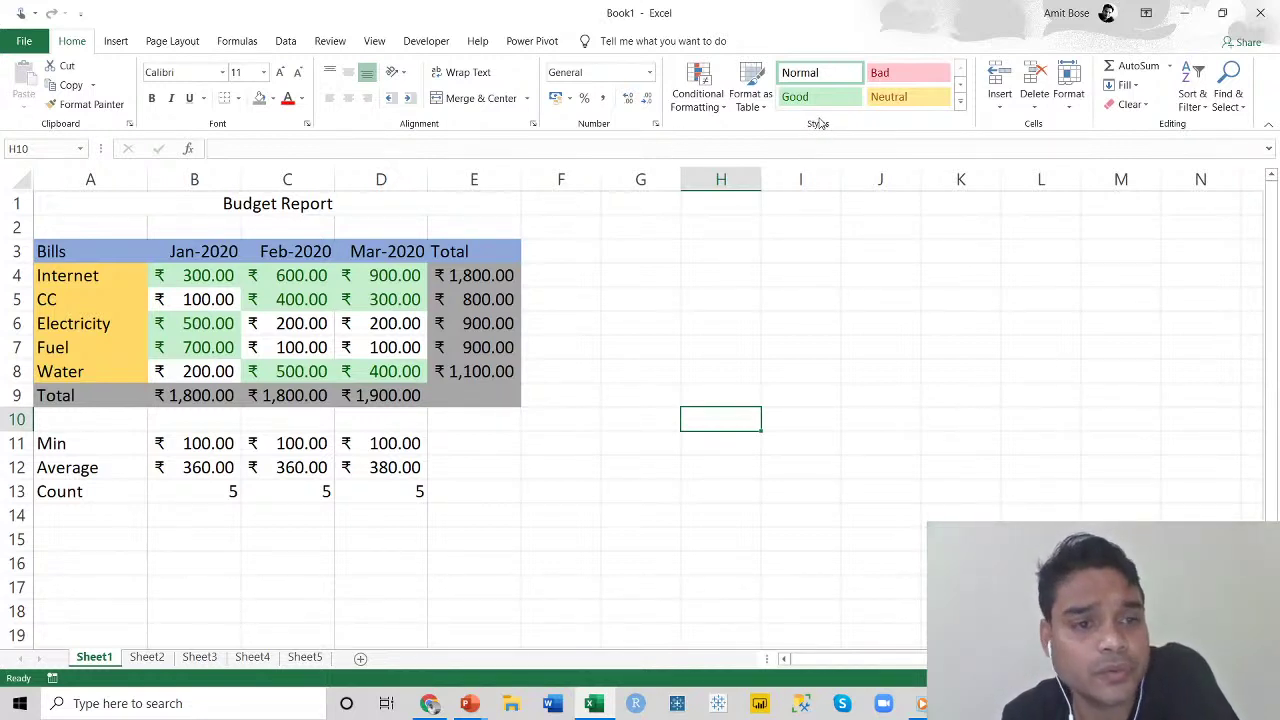
Create a new cell style named DemoStyle from the formatting of header row A3:E3.
drag(67, 252, 476, 254)
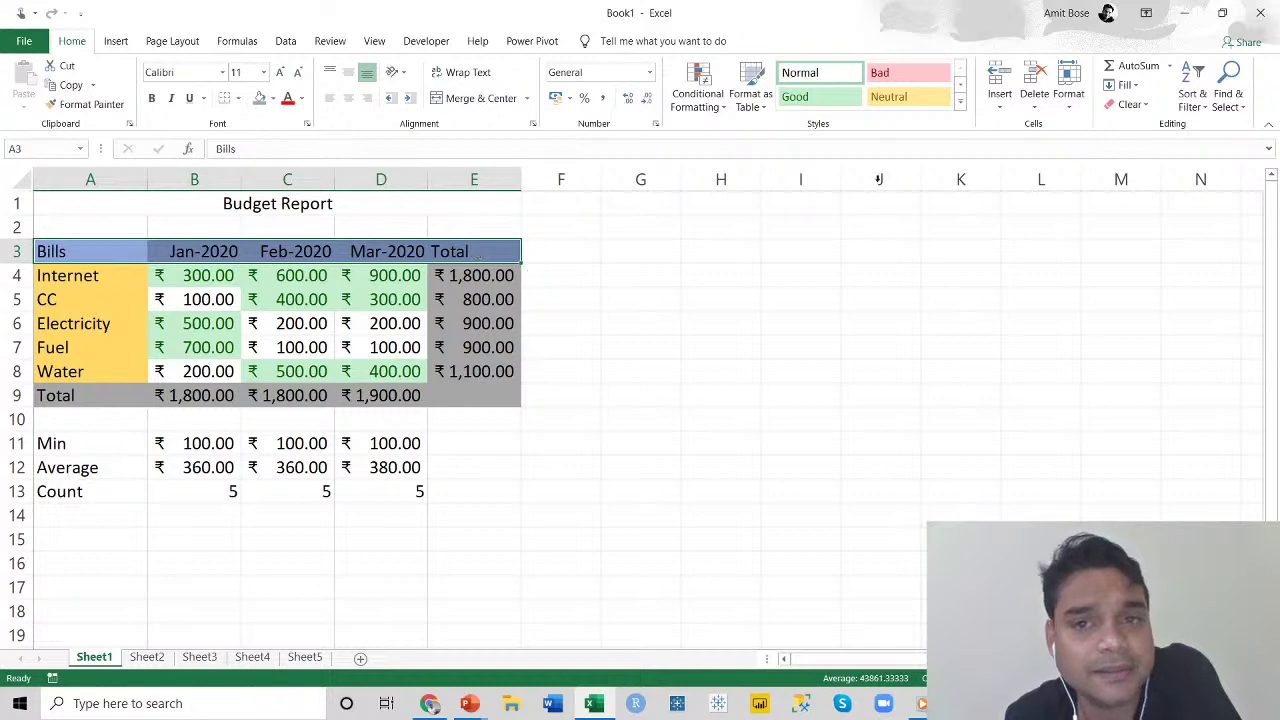
click(960, 101)
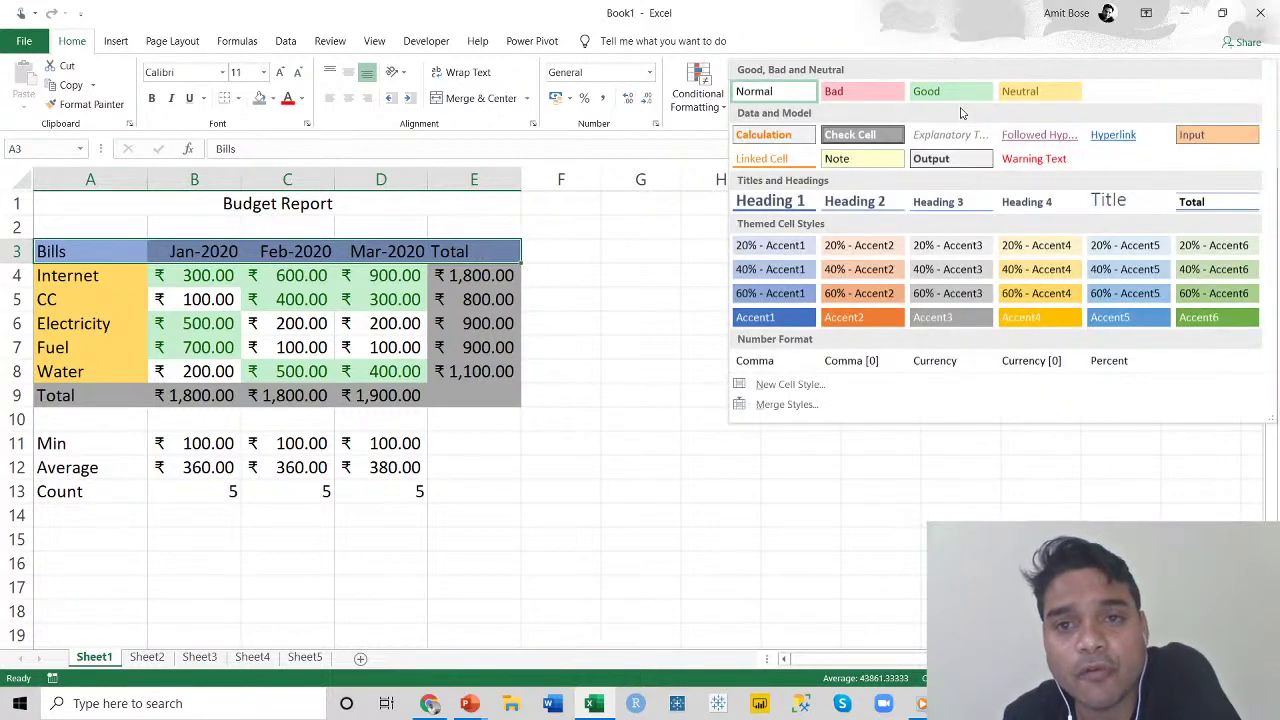
click(646, 600)
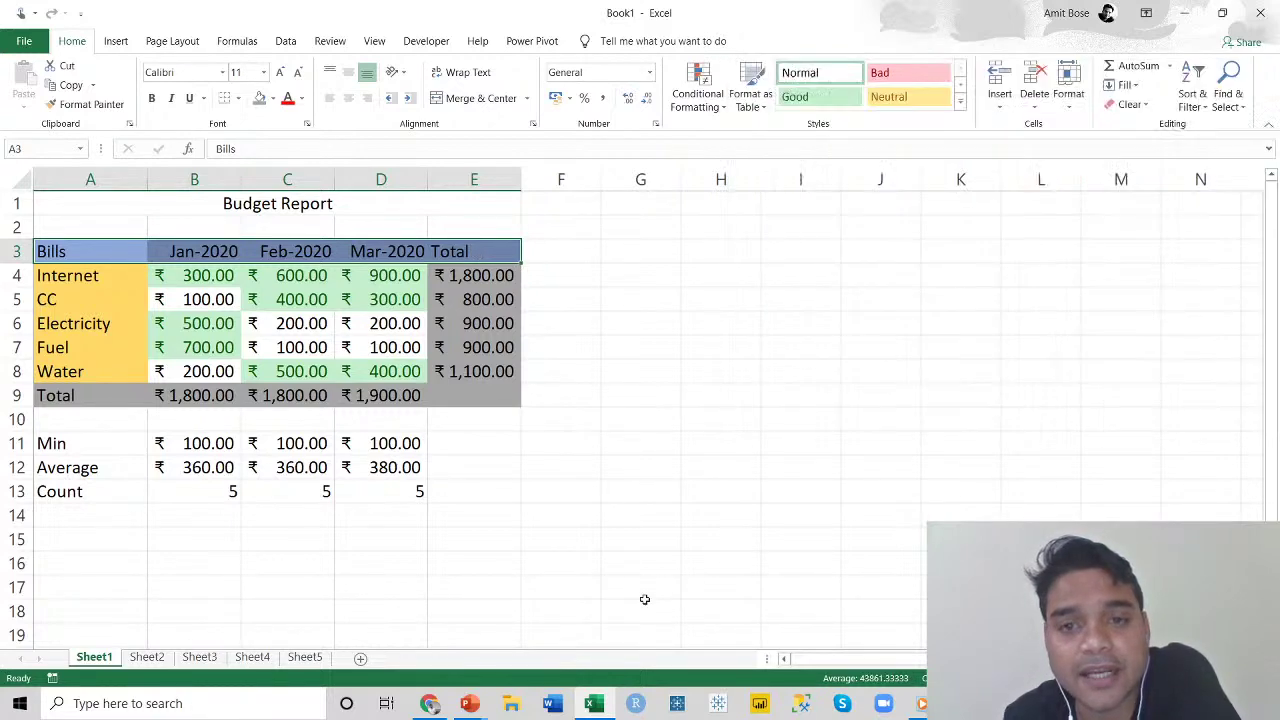
click(960, 102)
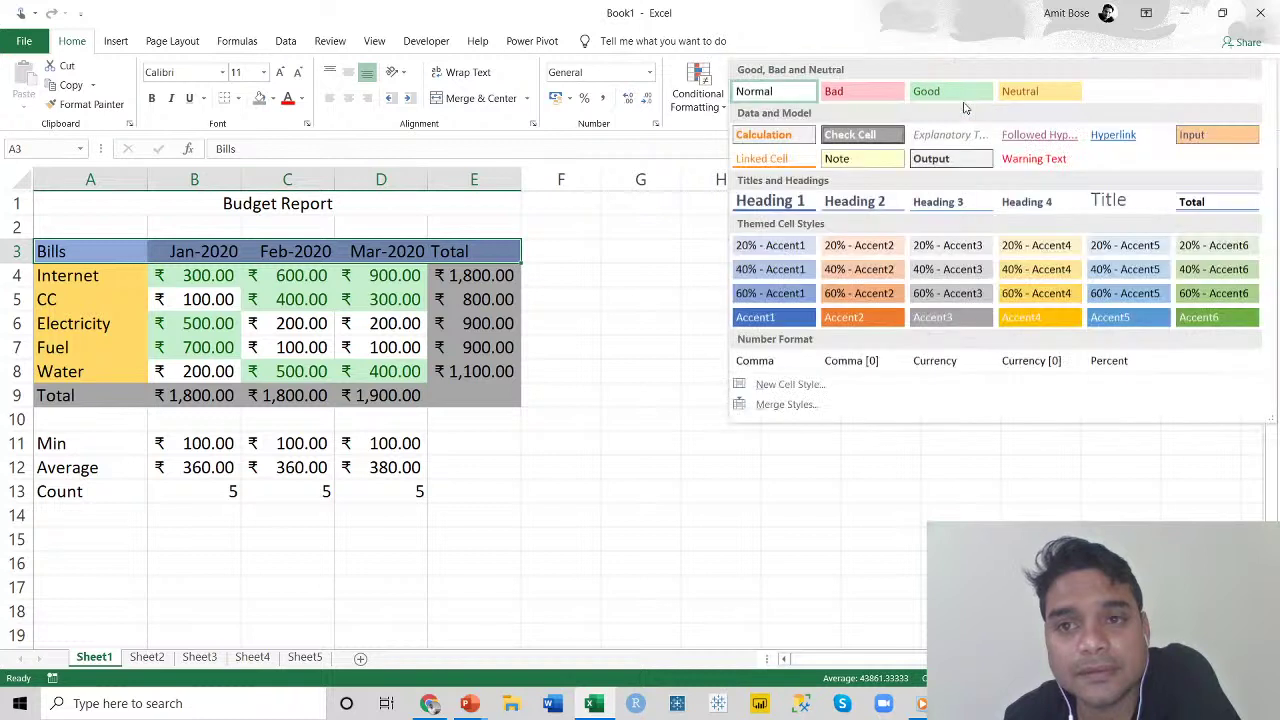
click(806, 390)
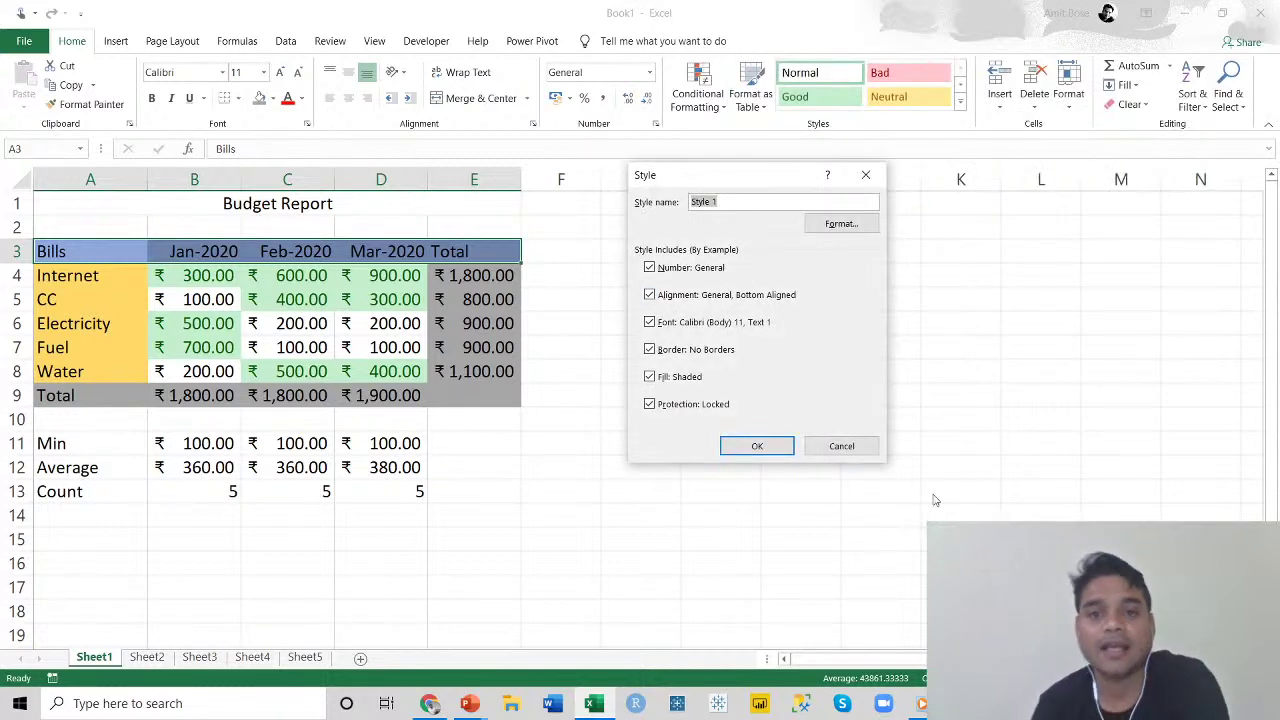
text(Demo)
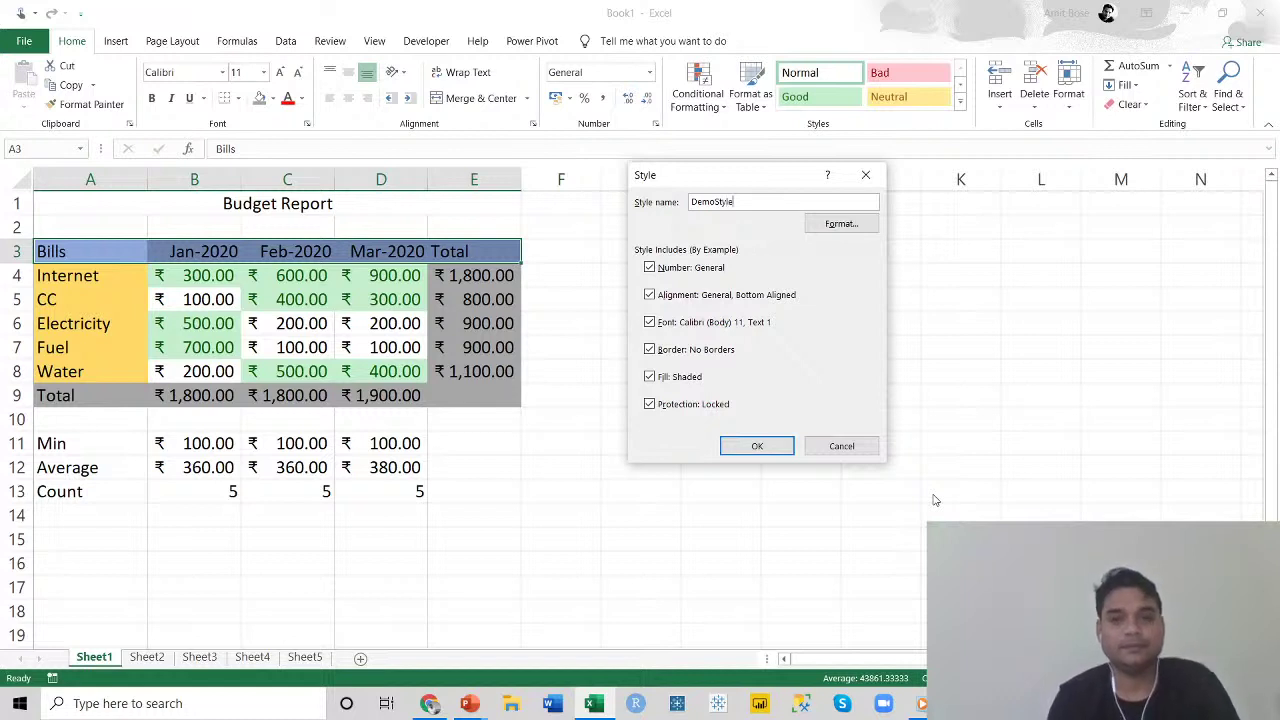
click(757, 446)
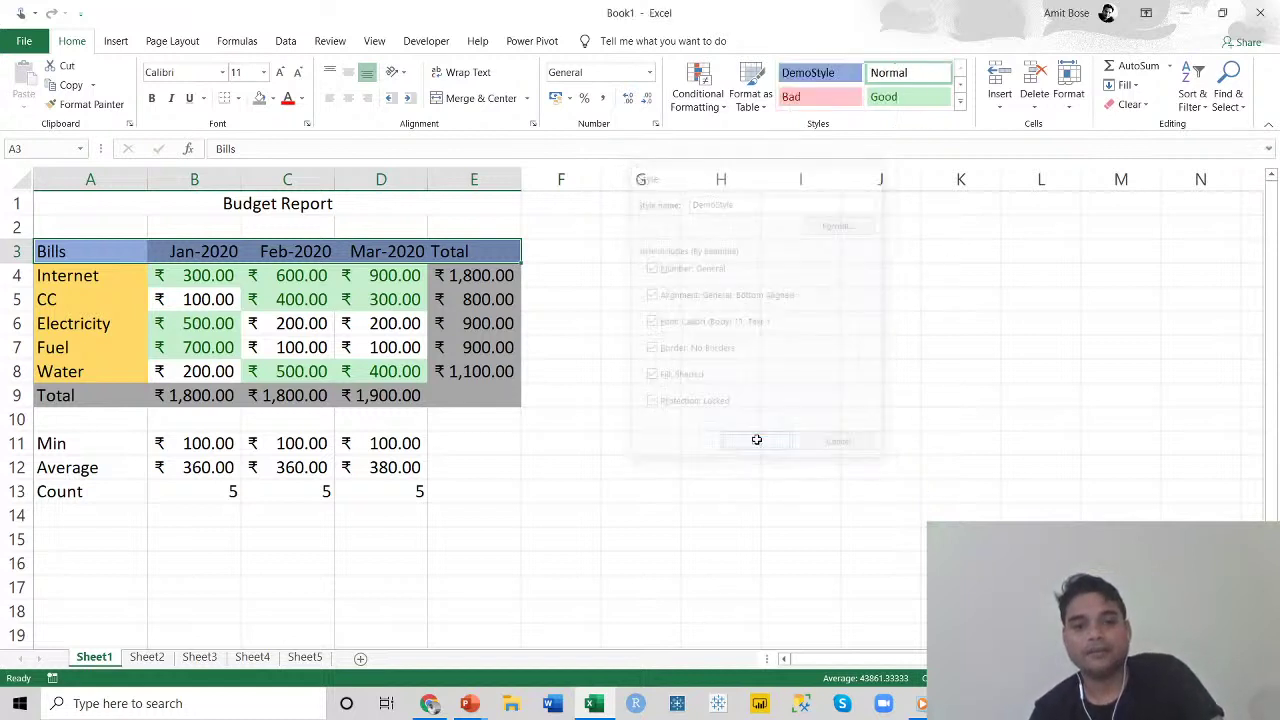
click(727, 377)
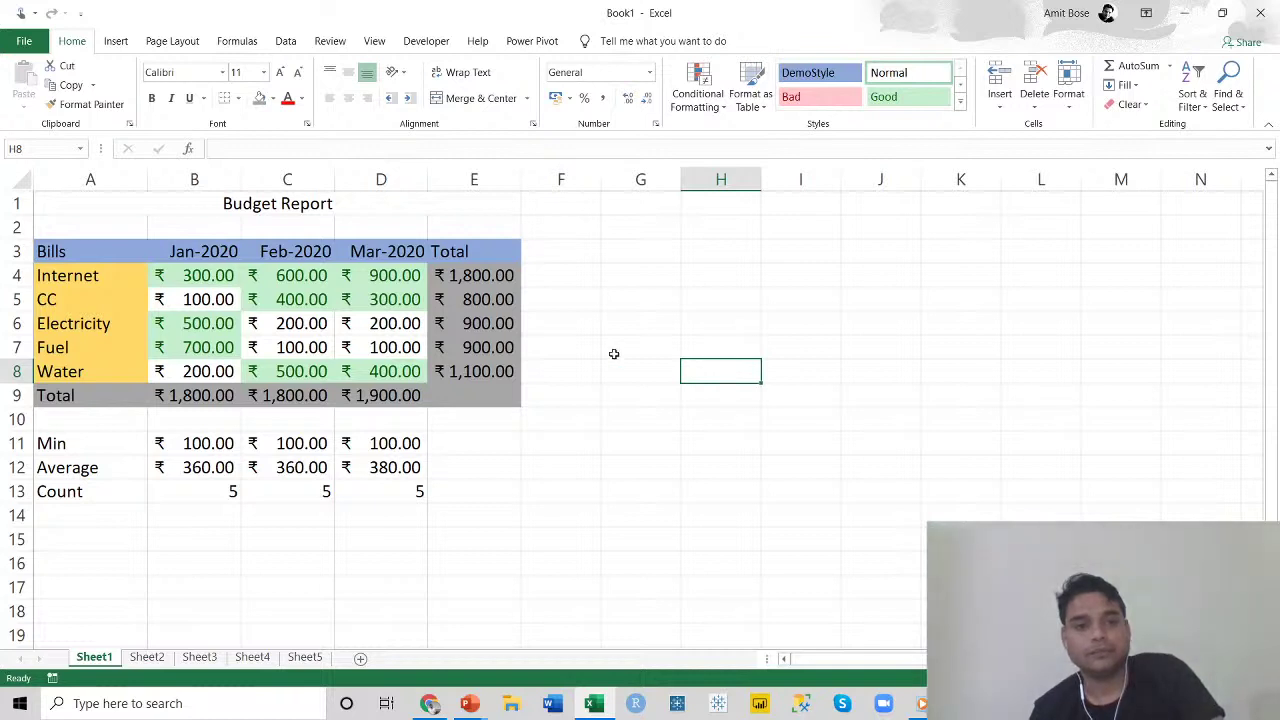
Remove the fill color from header row A3:E3.
drag(58, 250, 516, 252)
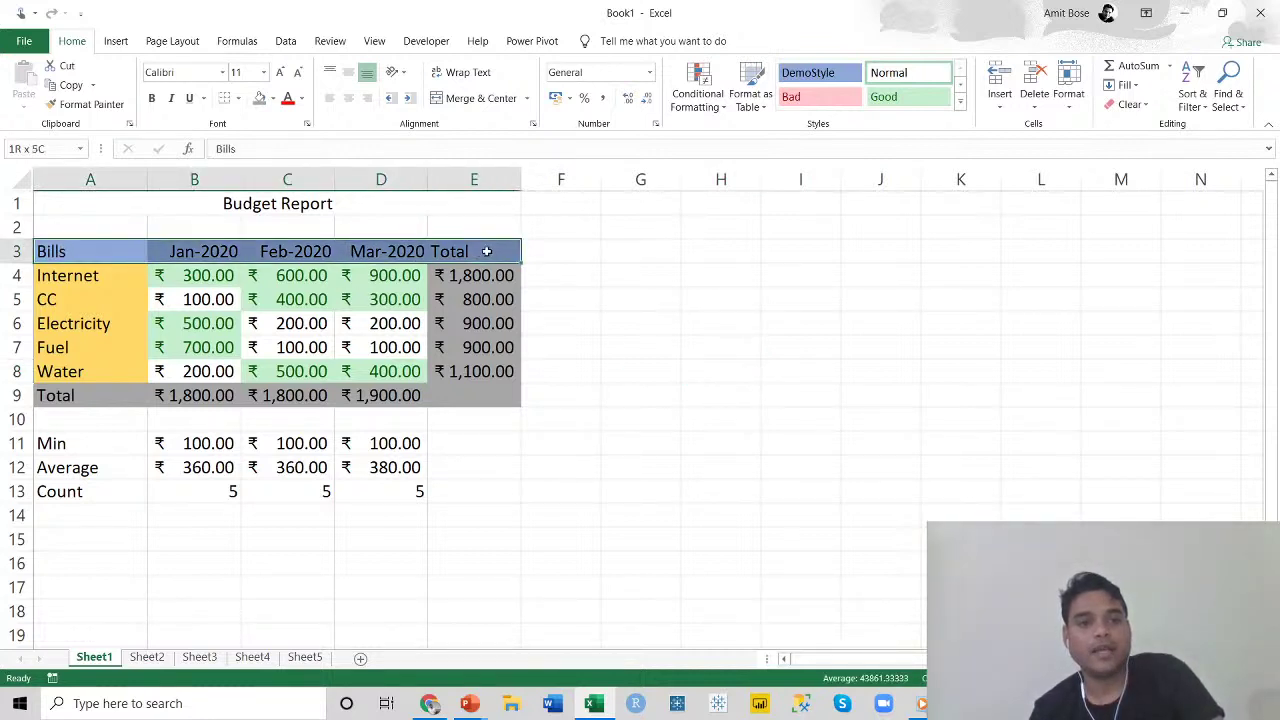
click(273, 98)
click(289, 244)
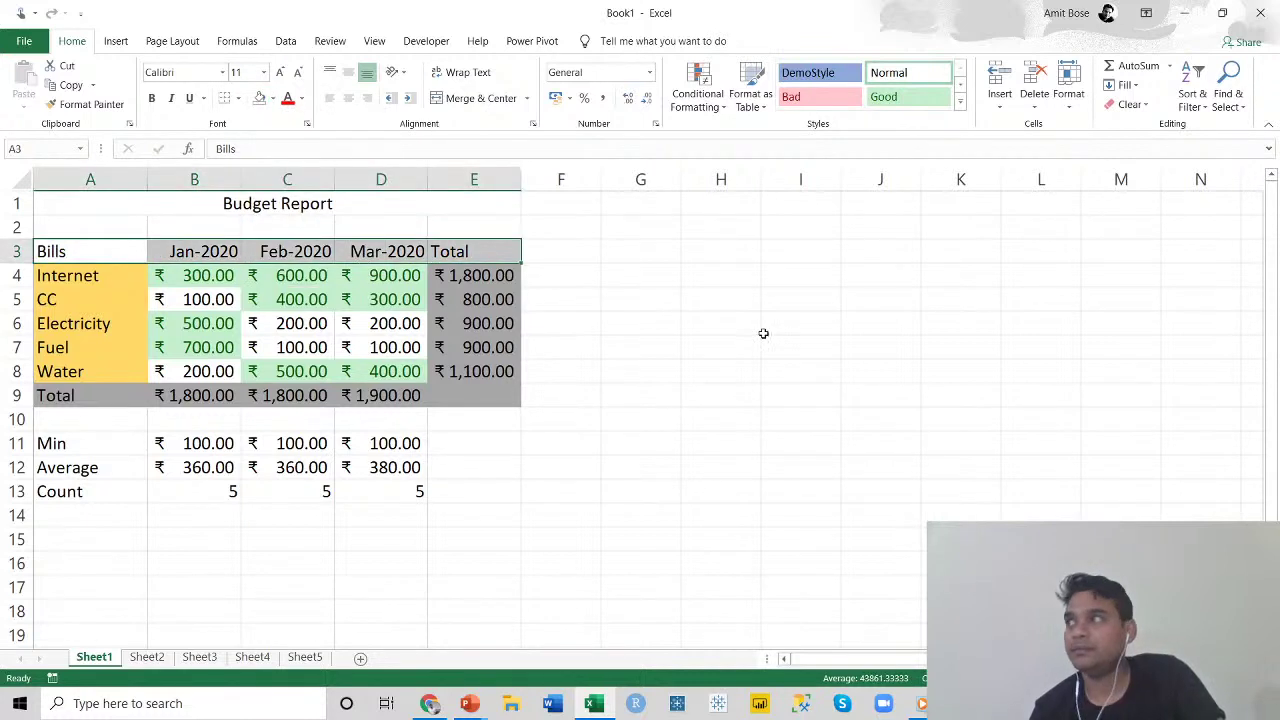
click(756, 331)
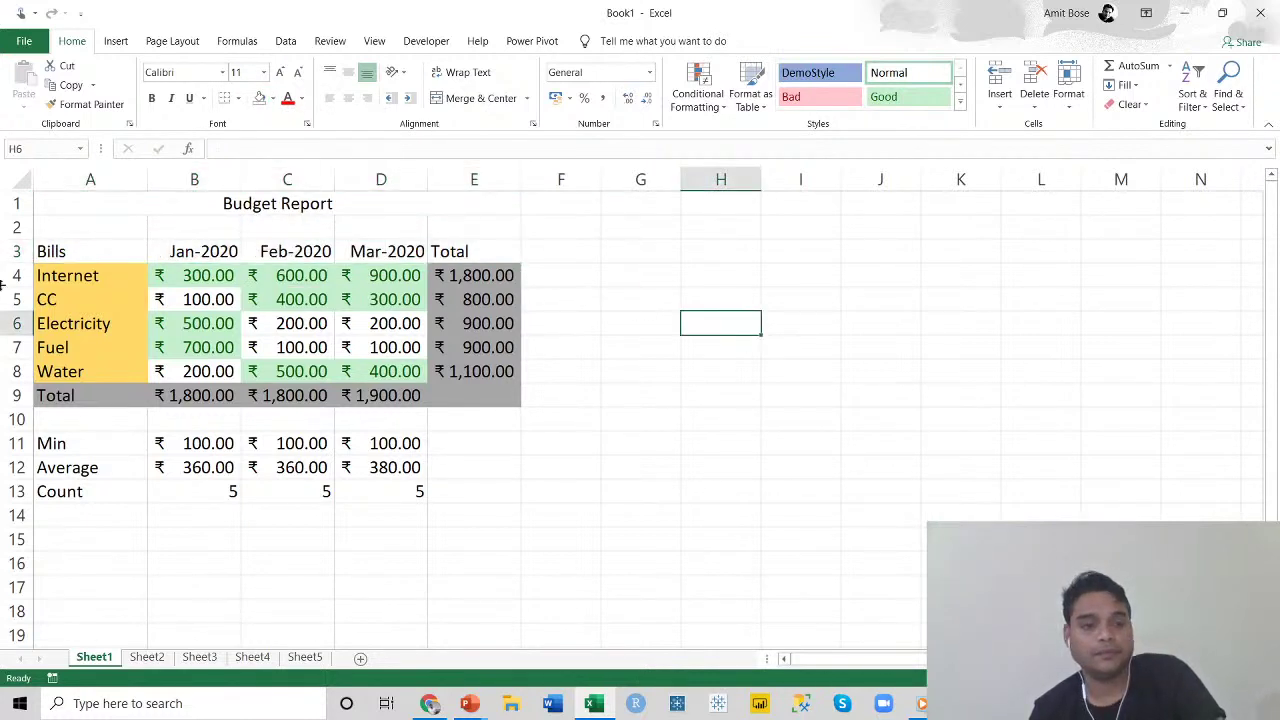
Apply the DemoStyle cell style to header row A3:E3.
click(66, 249)
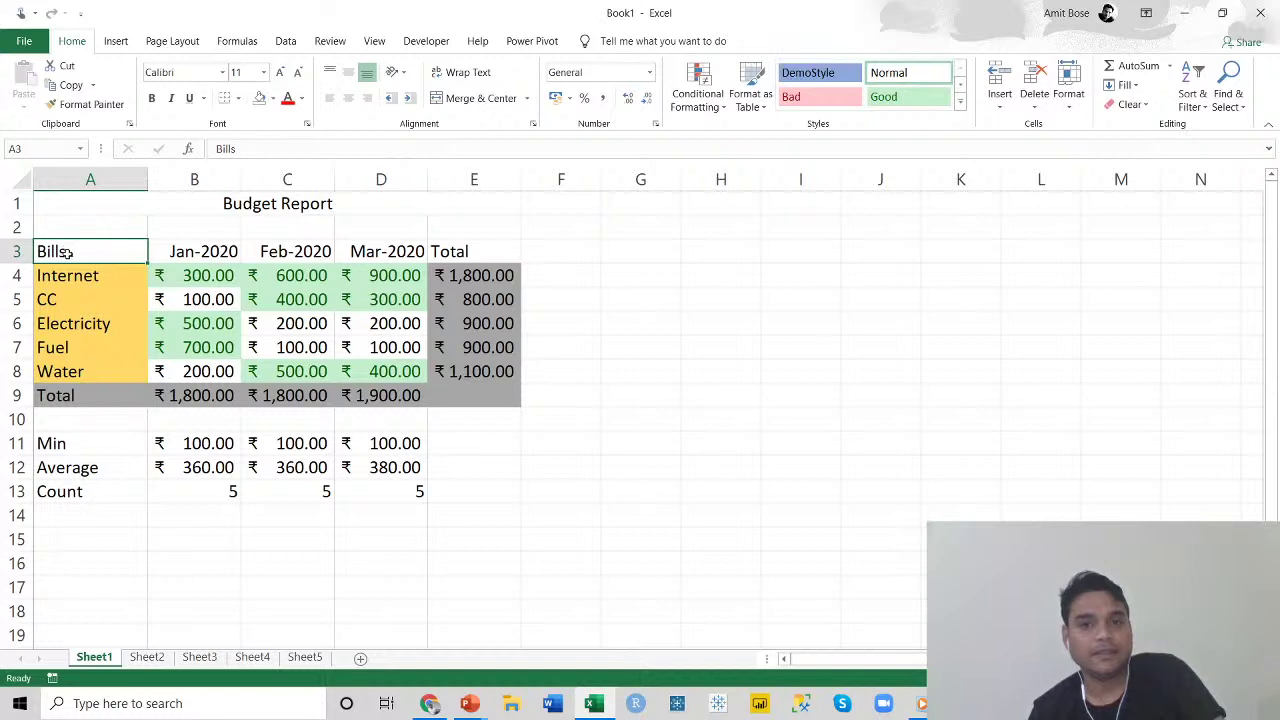
drag(62, 252, 470, 251)
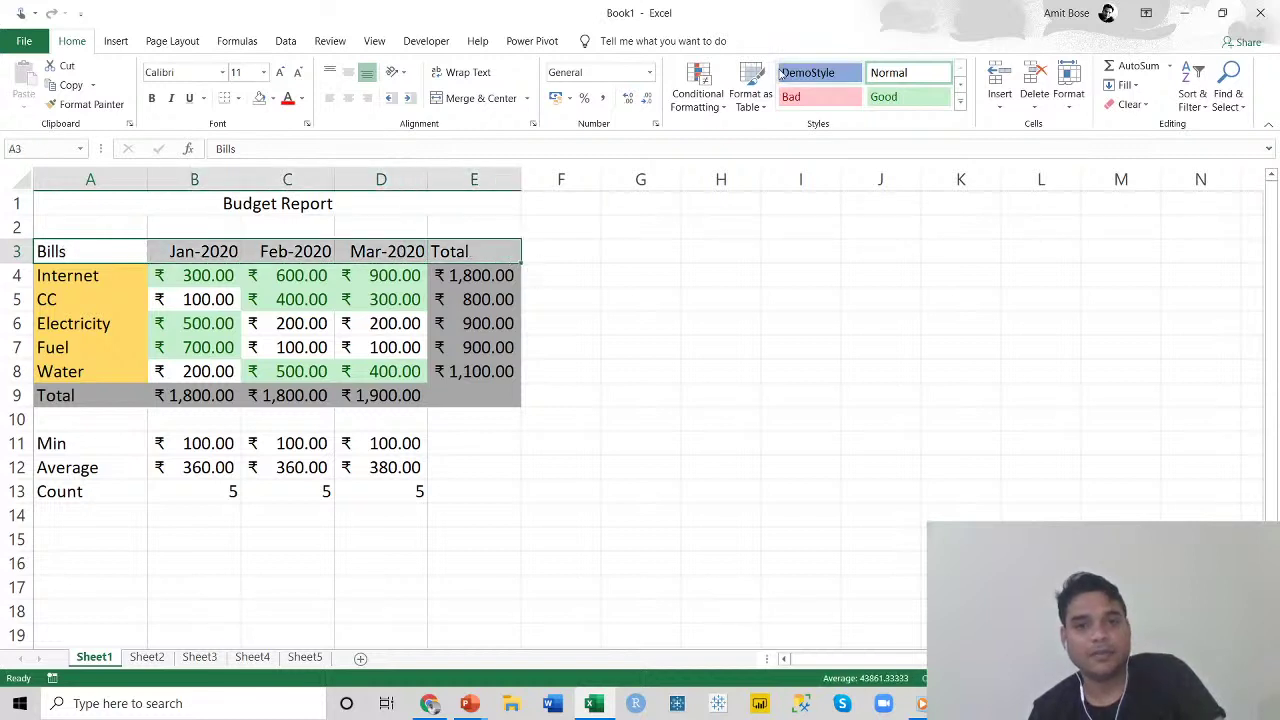
click(808, 72)
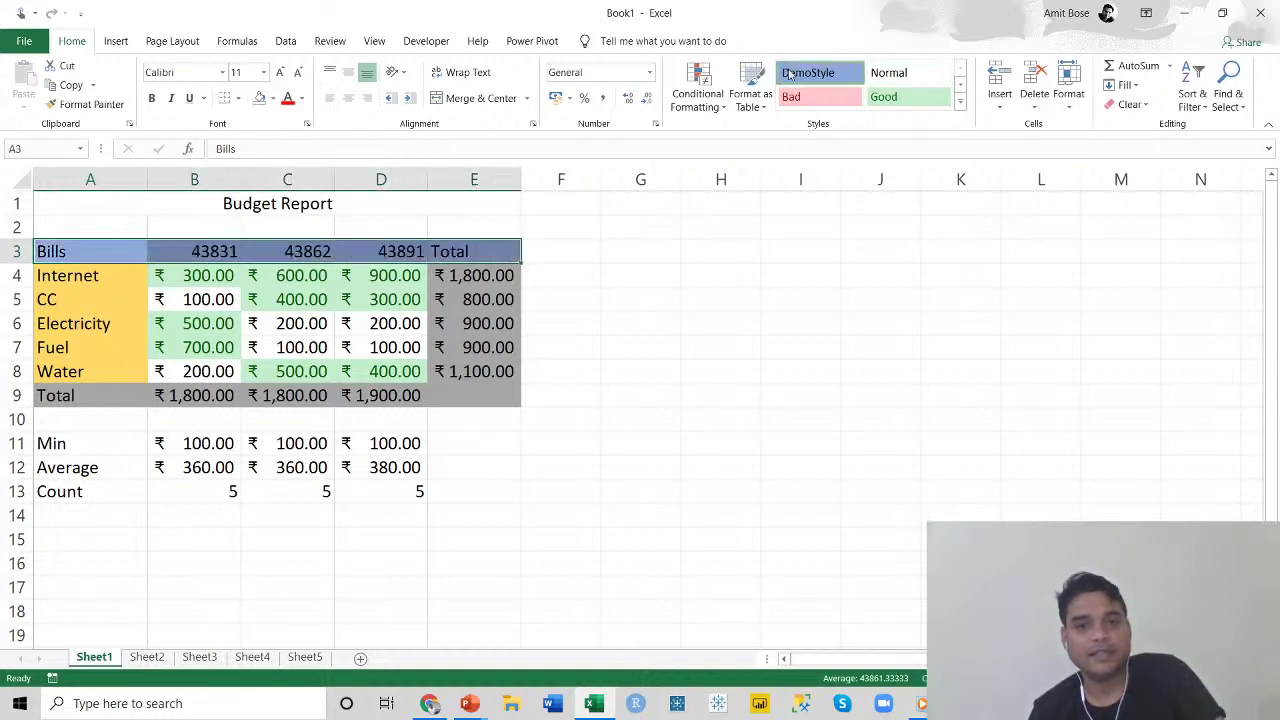
click(826, 292)
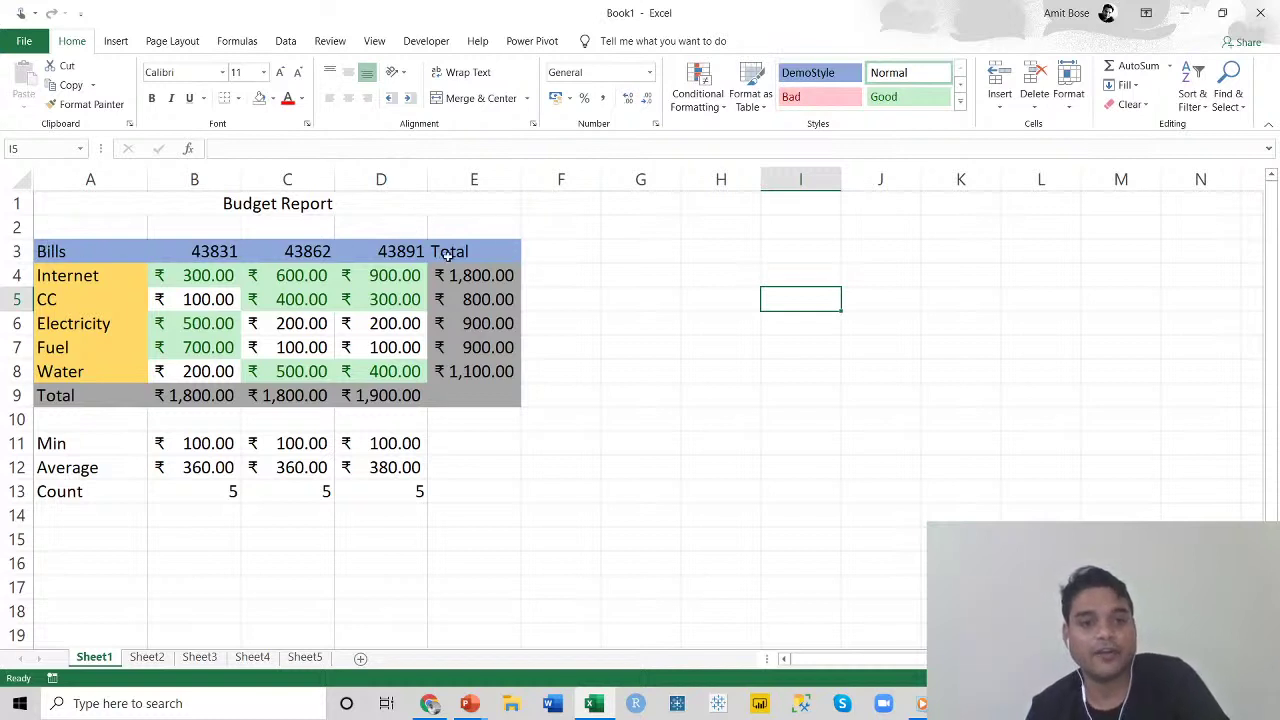
Set the custom number format mmm-yyyy on the first month header, cell B3.
drag(200, 252, 389, 251)
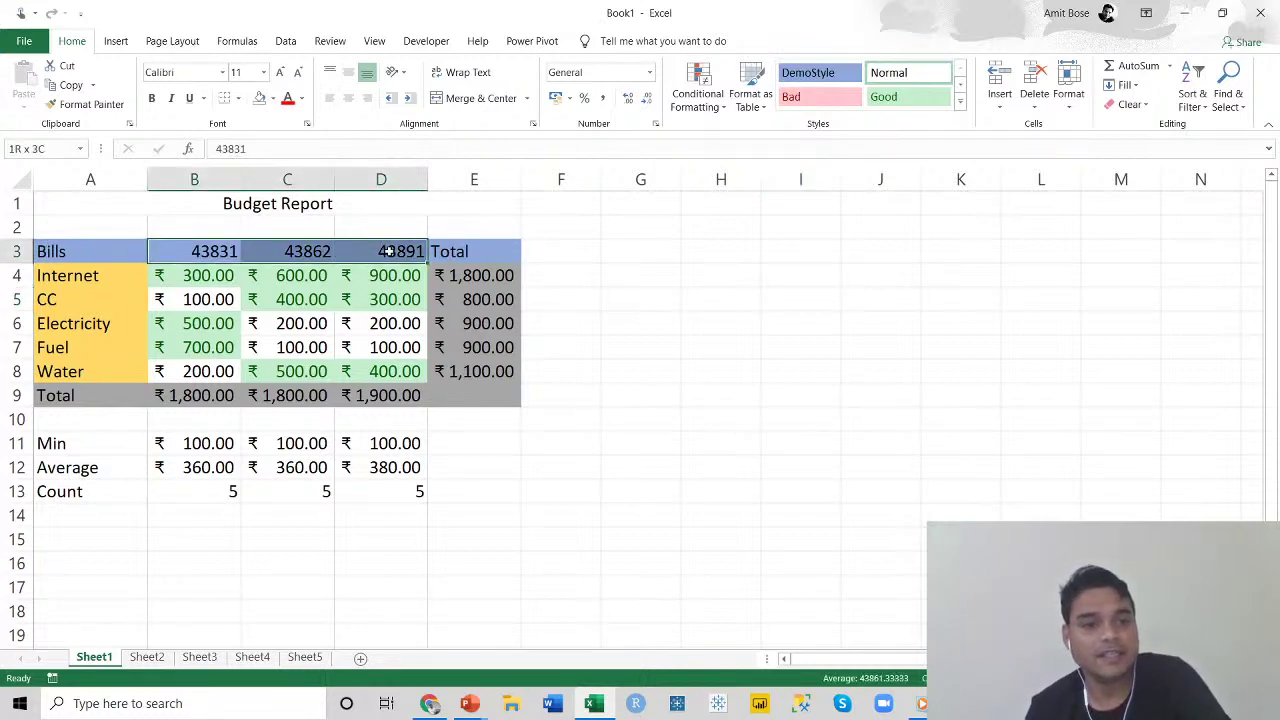
drag(188, 250, 367, 251)
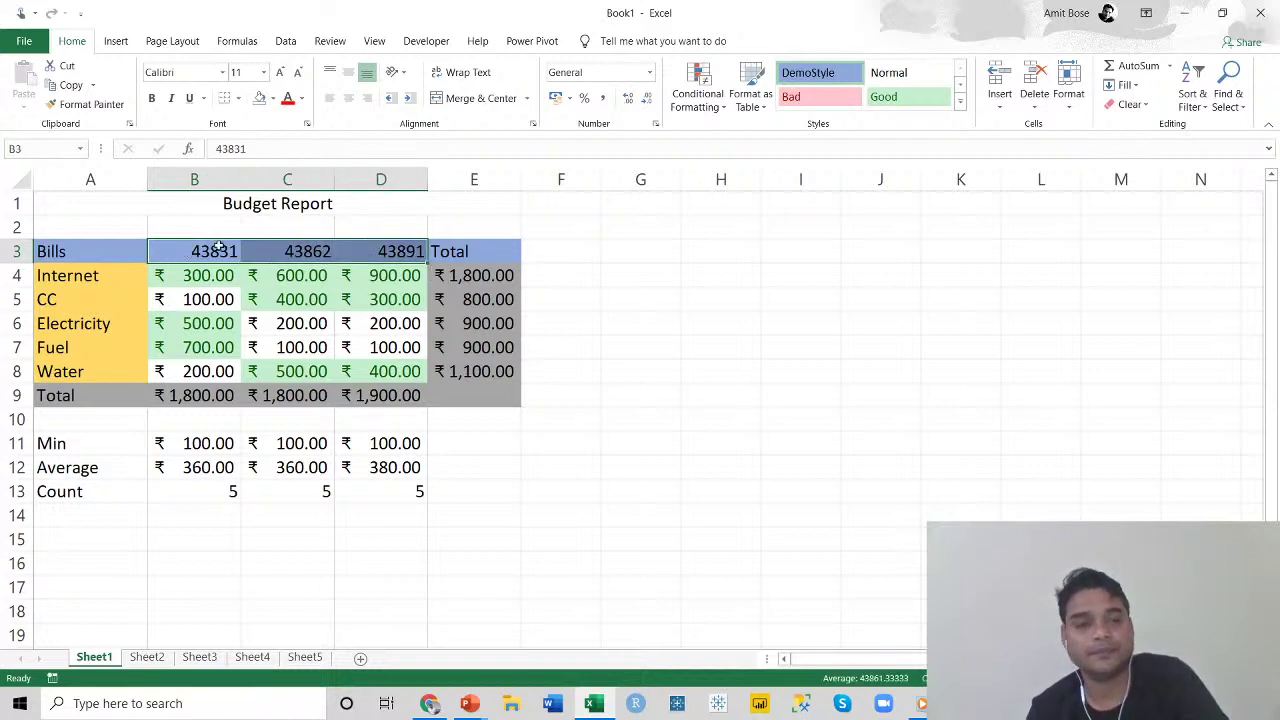
click(200, 251)
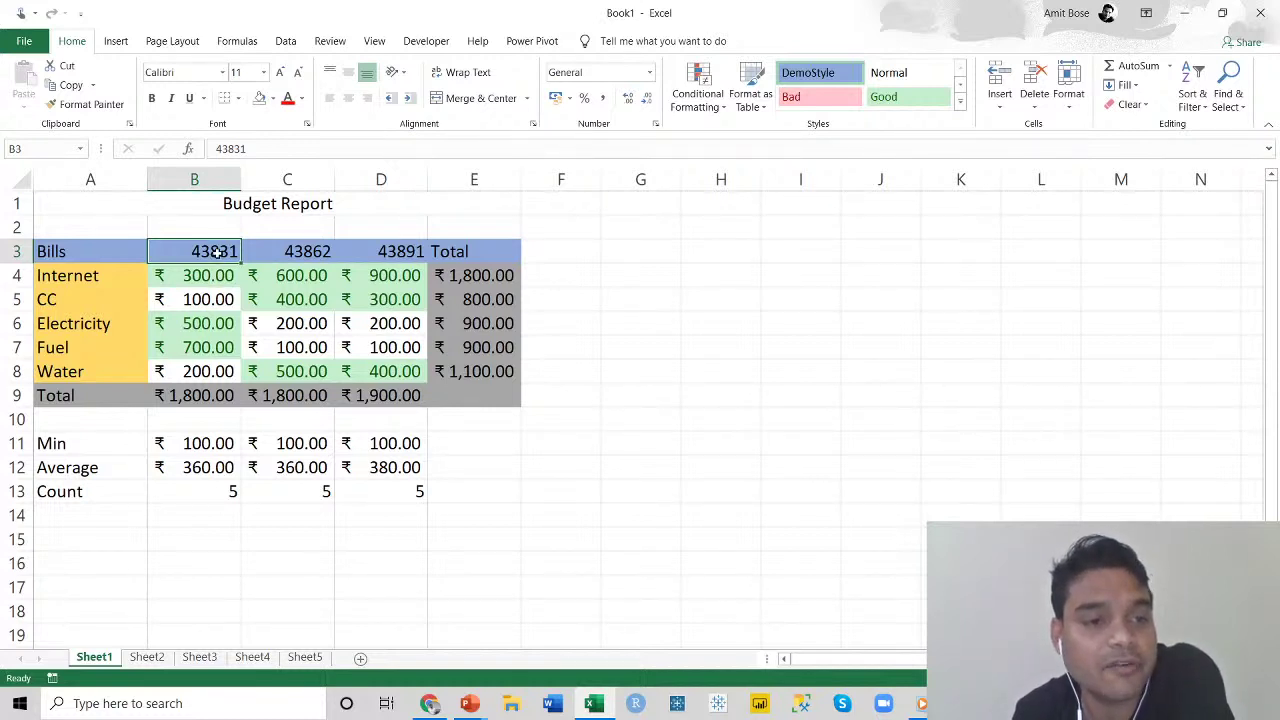
click(649, 73)
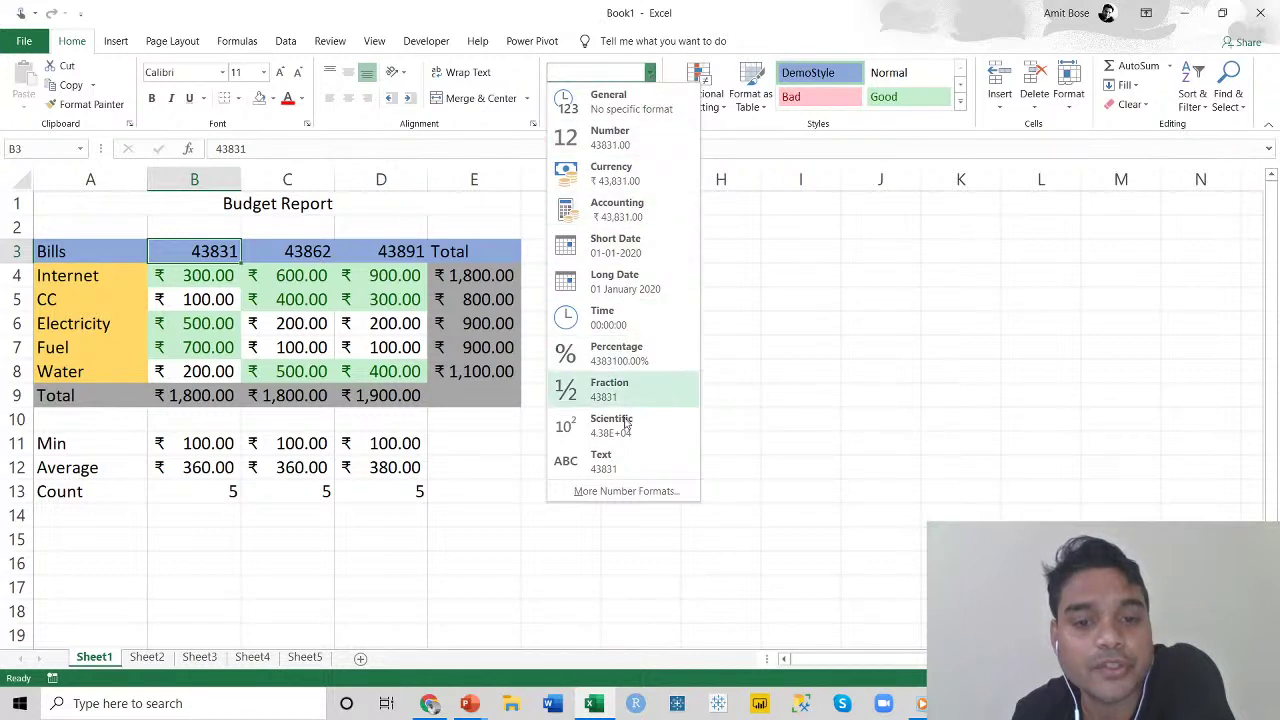
click(626, 491)
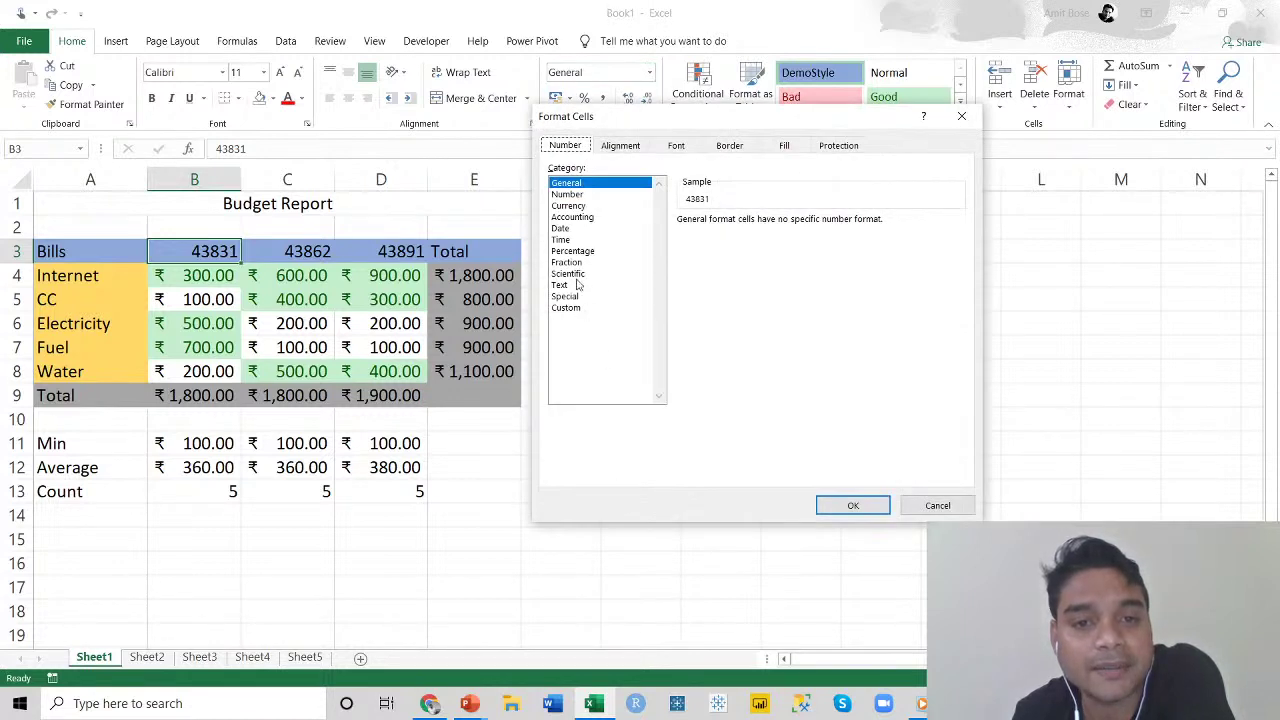
click(572, 310)
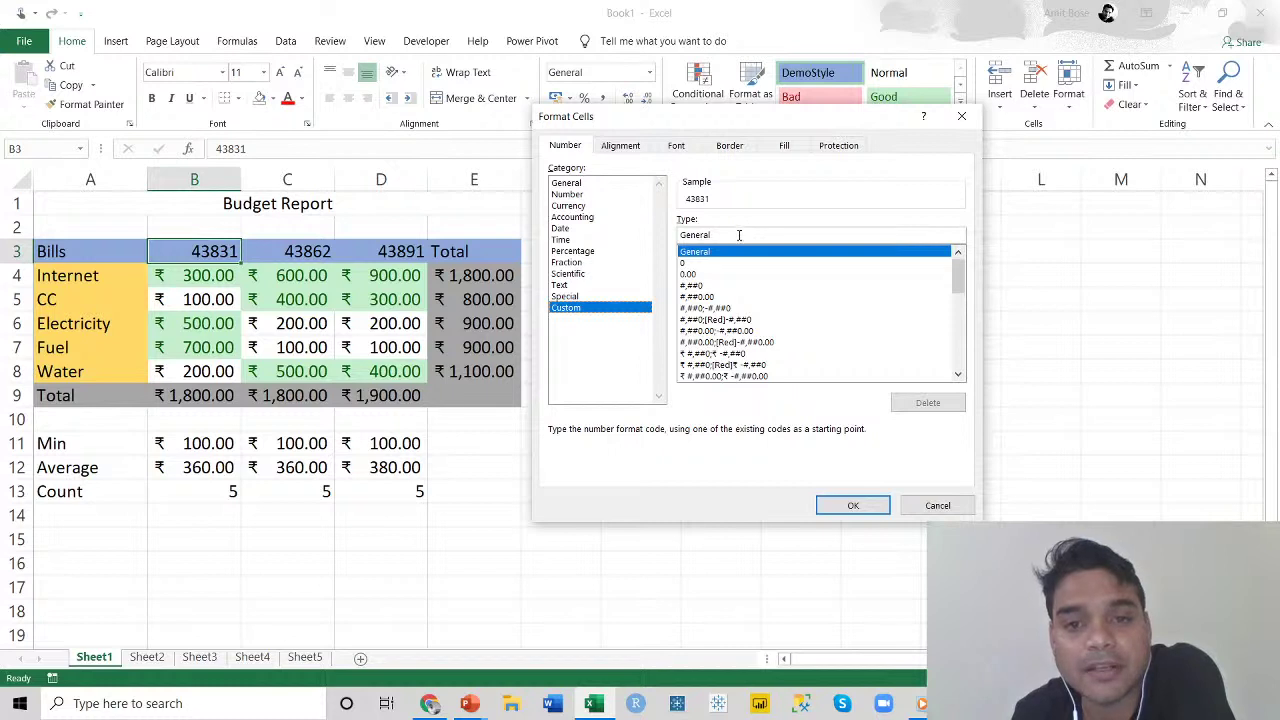
double_click(739, 236)
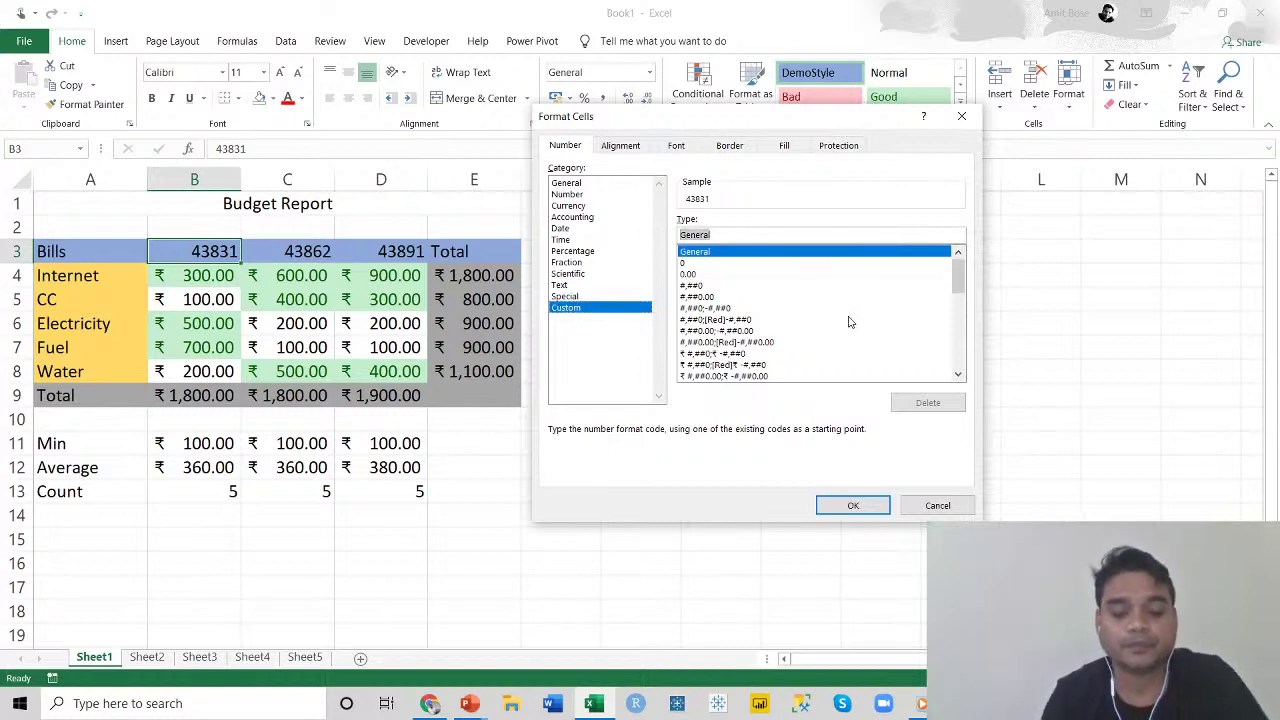
text(mmm )
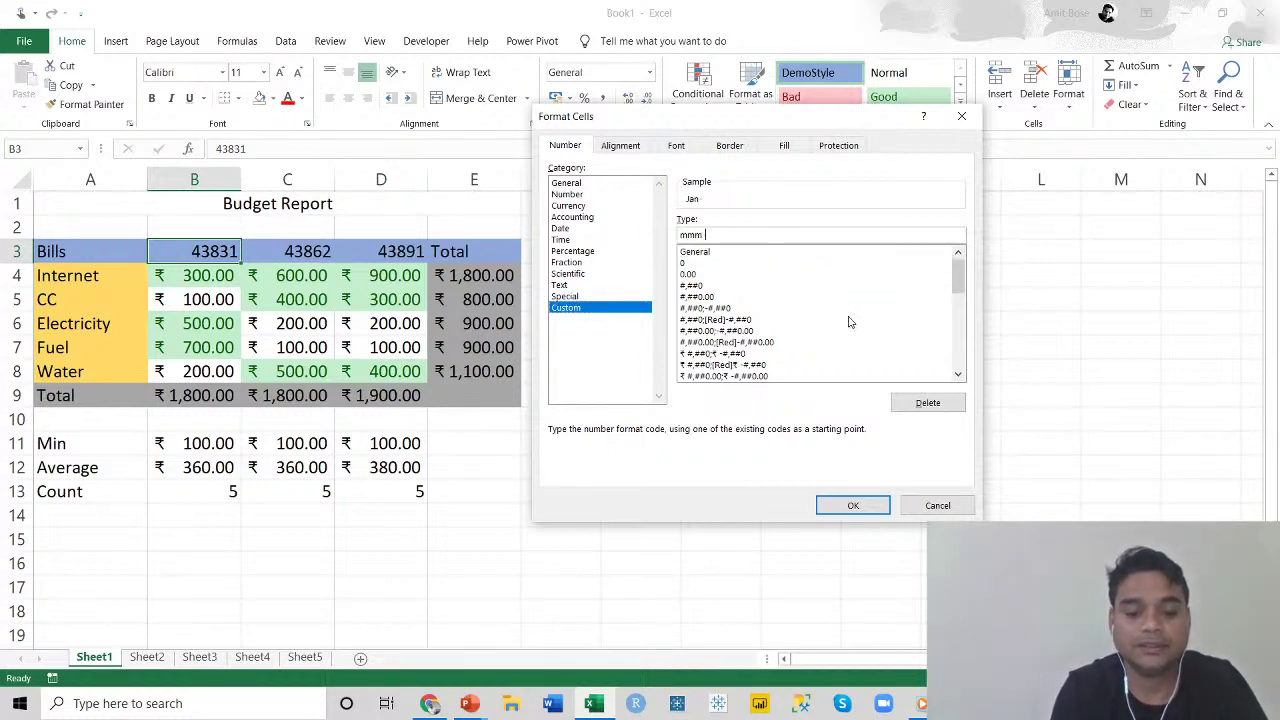
text(yyyy)
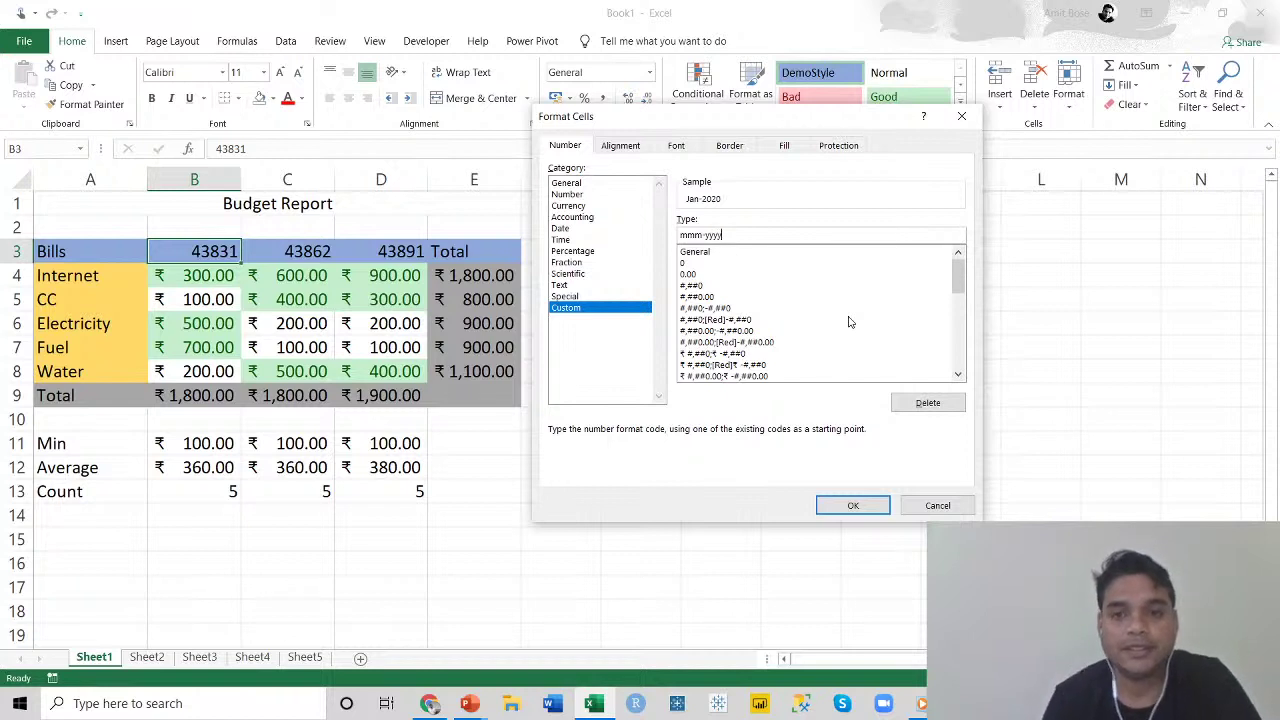
click(853, 505)
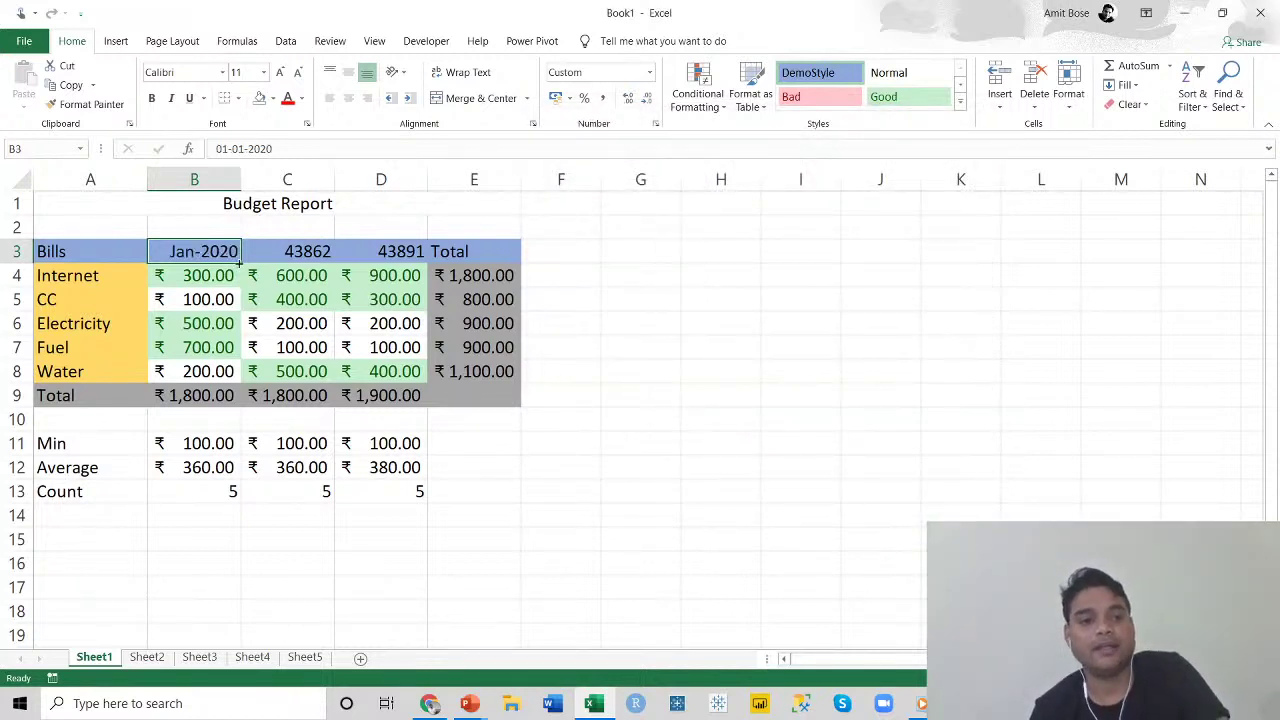
Fill the month header from B3 across to D3 so the headers run Jan-2020 through Mar-2020.
drag(238, 262, 425, 262)
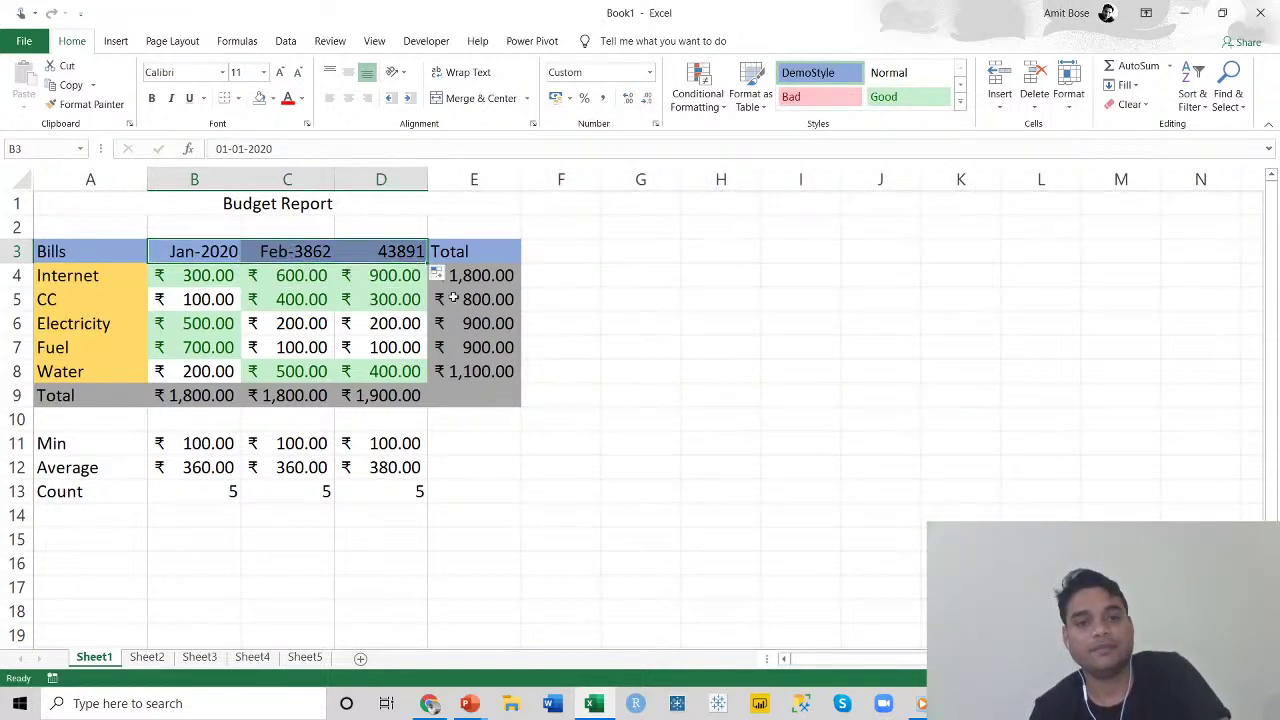
click(820, 385)
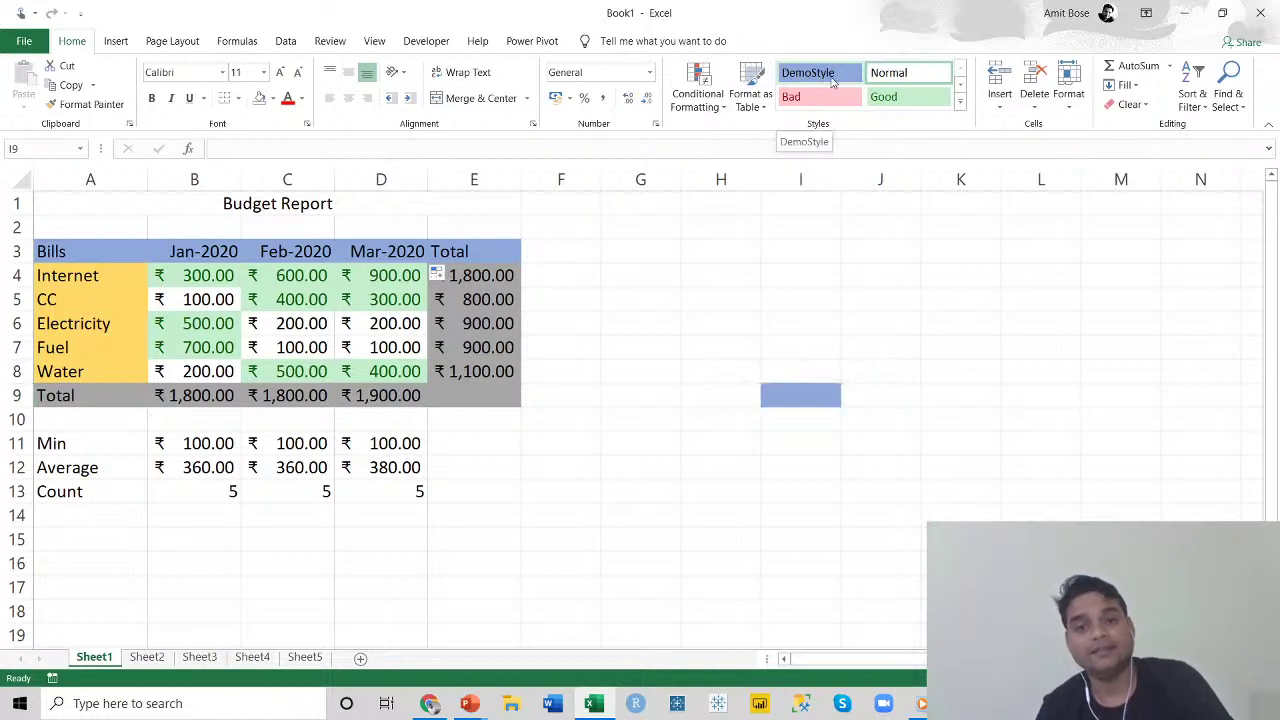
click(895, 350)
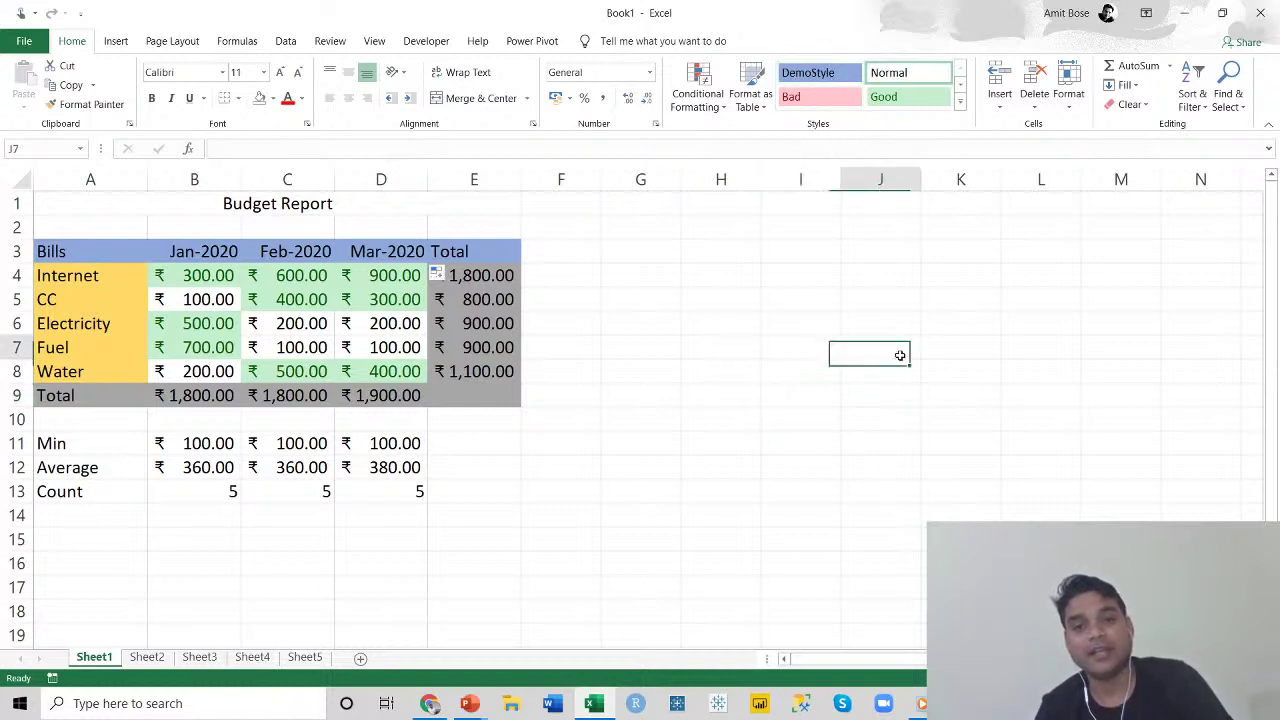
Apply the DemoStyle cell style to the Min, Average and Count labels in A11:A13.
drag(73, 446, 80, 491)
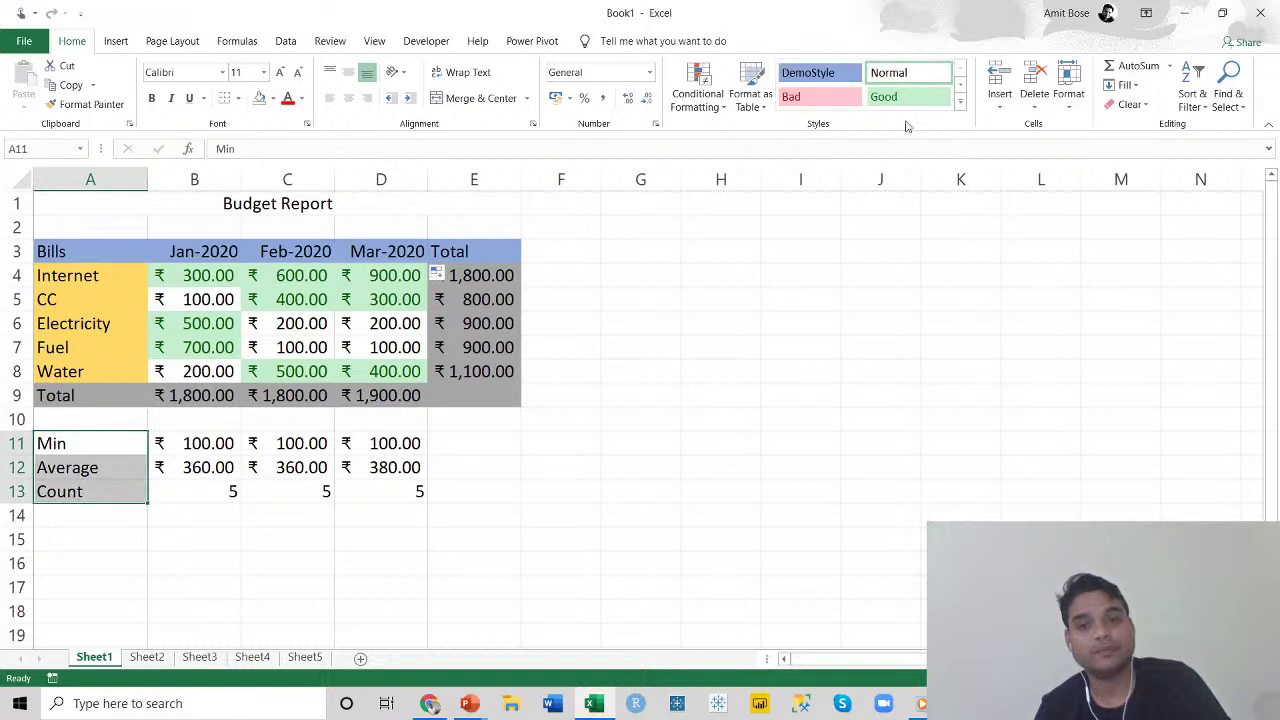
click(808, 72)
click(840, 393)
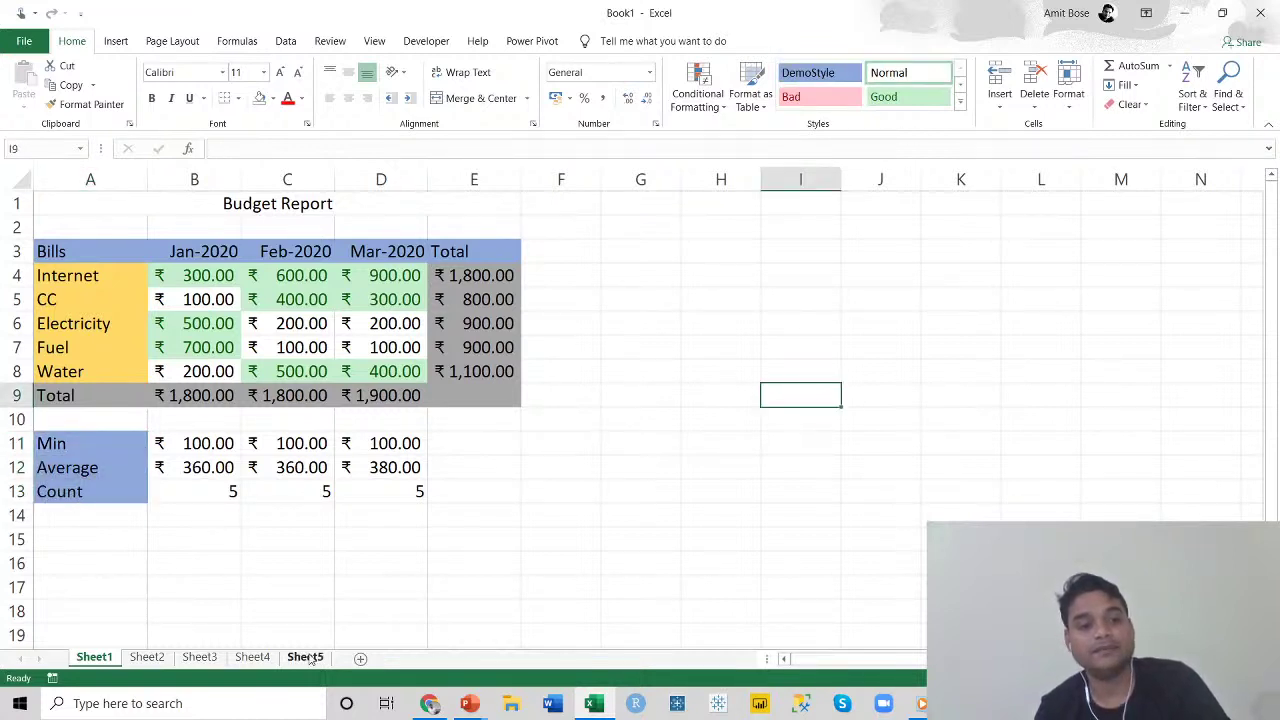
click(834, 72)
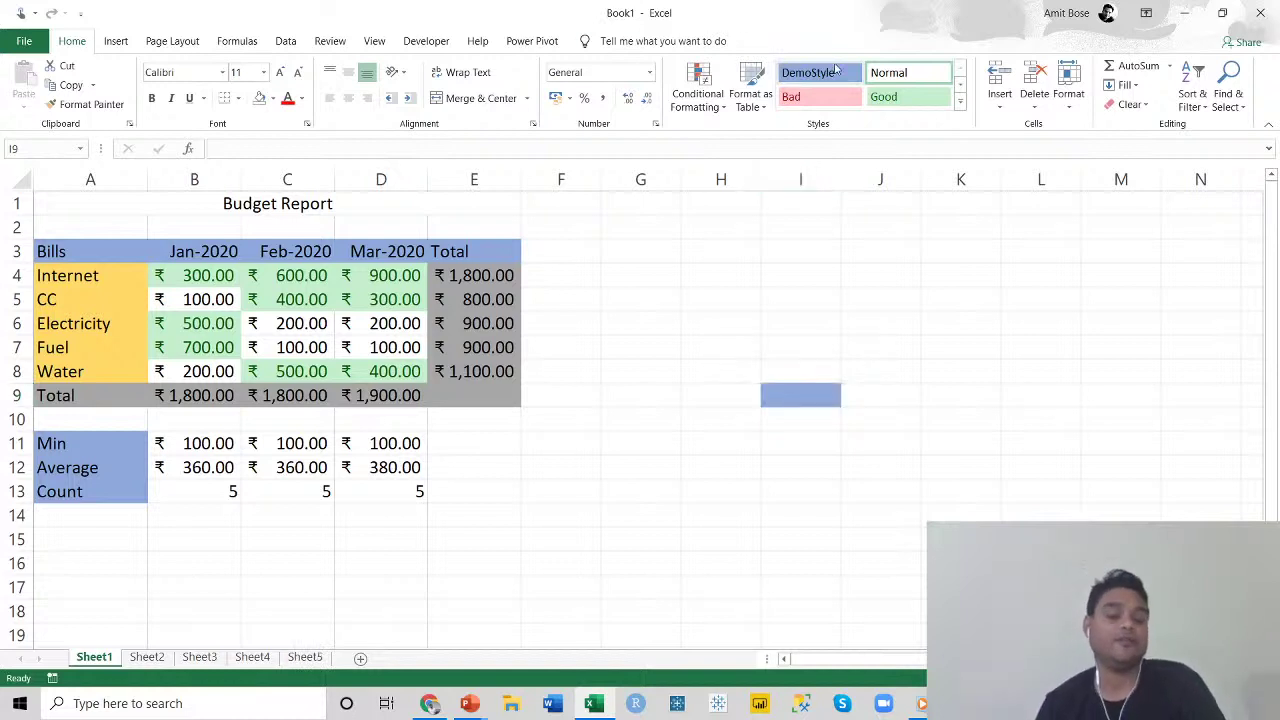
key(ctrl+z)
click(960, 514)
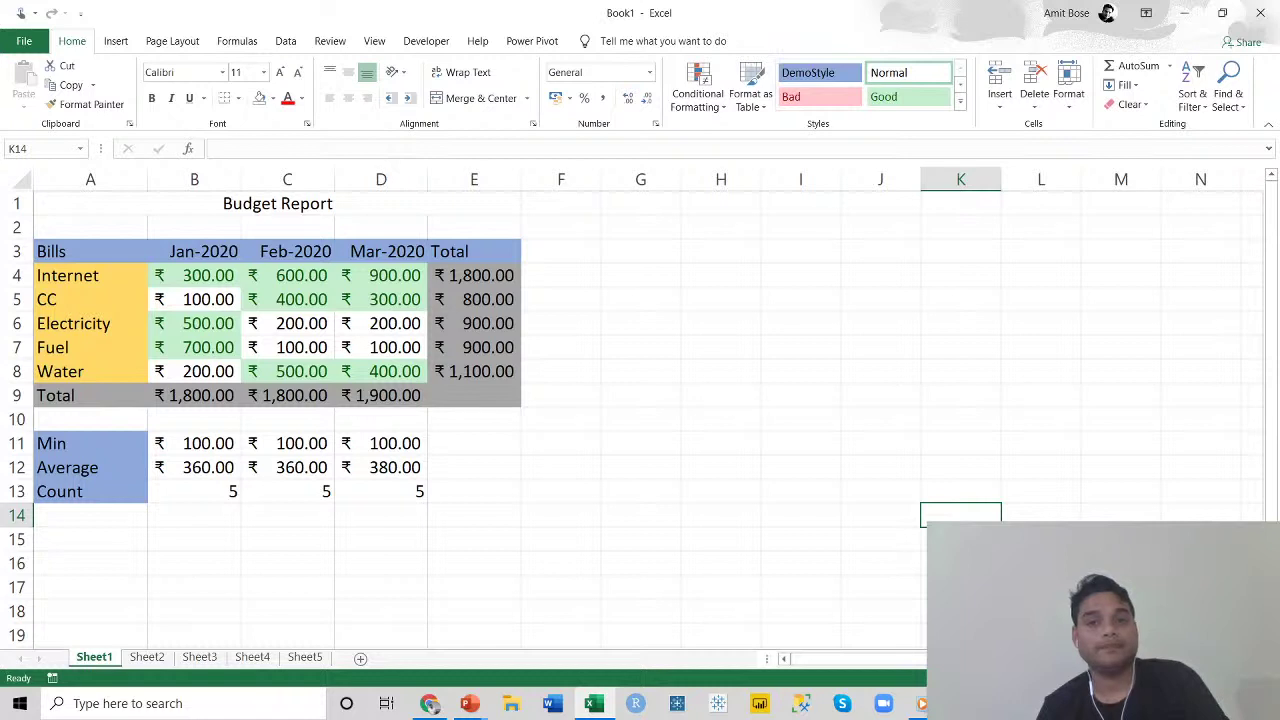
Apply the DemoStyle cell style to the merged Budget Report title in row 1 and center its text.
click(74, 205)
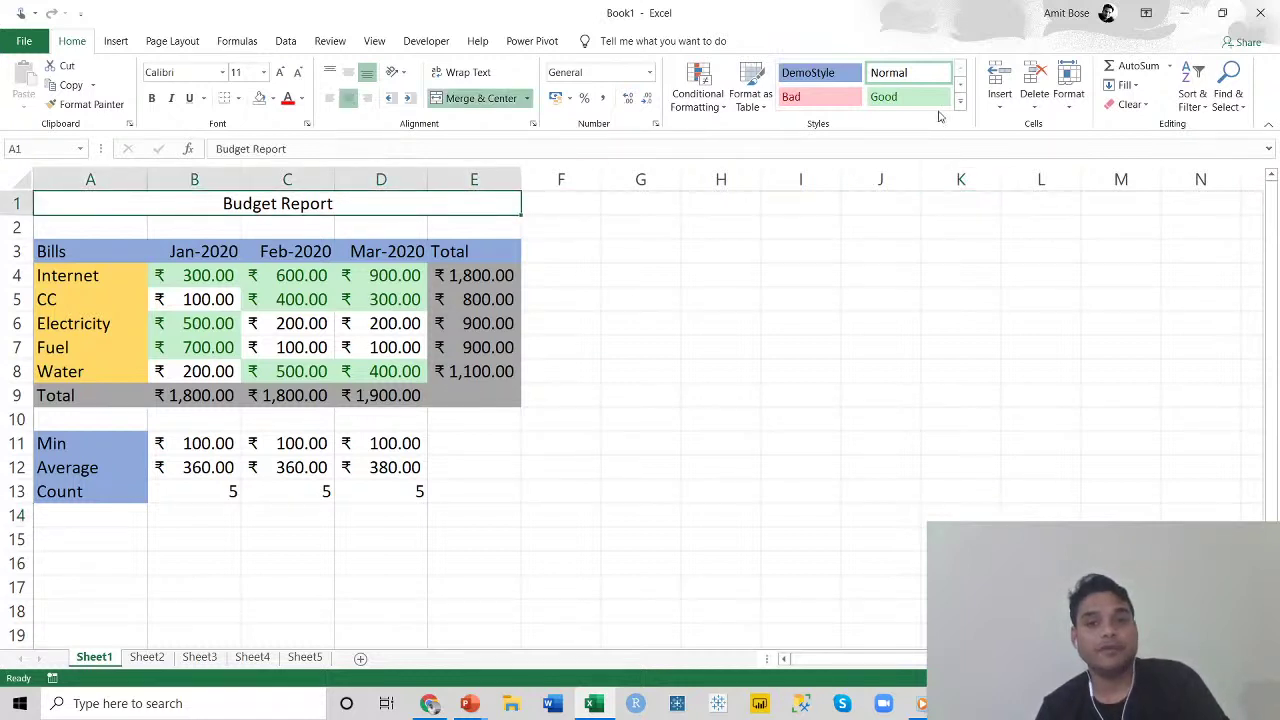
click(811, 72)
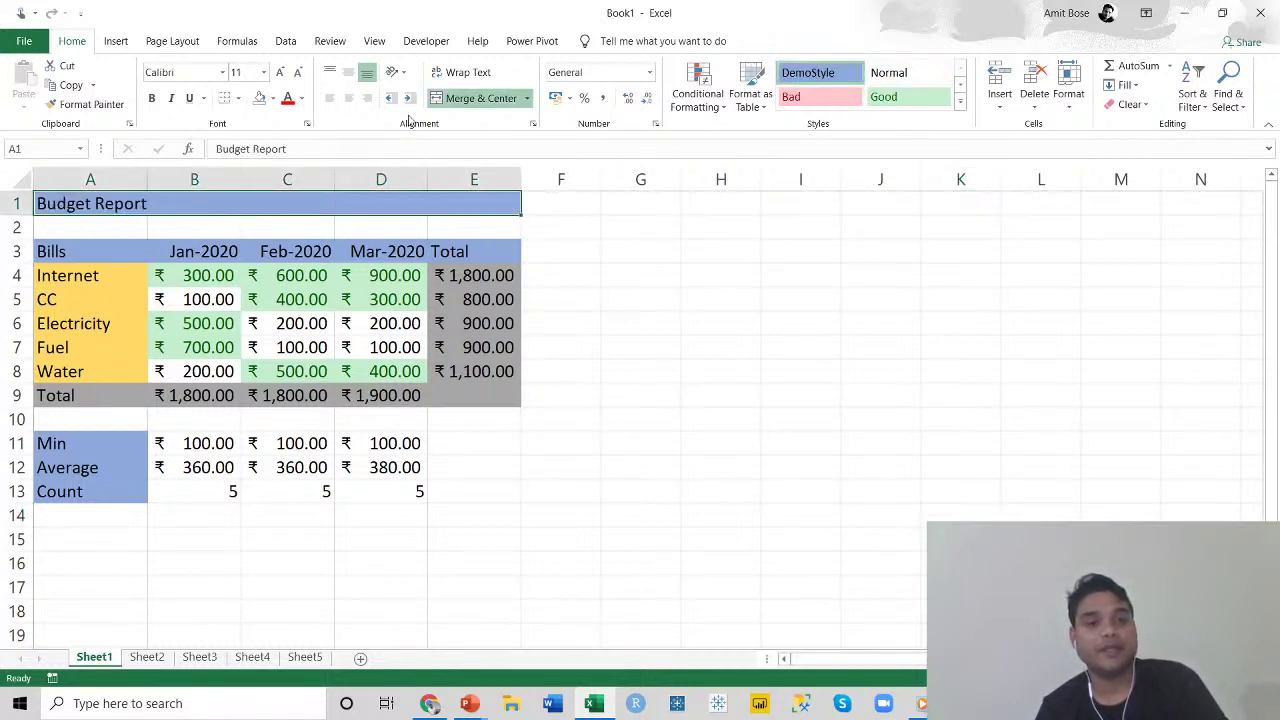
click(348, 97)
click(786, 297)
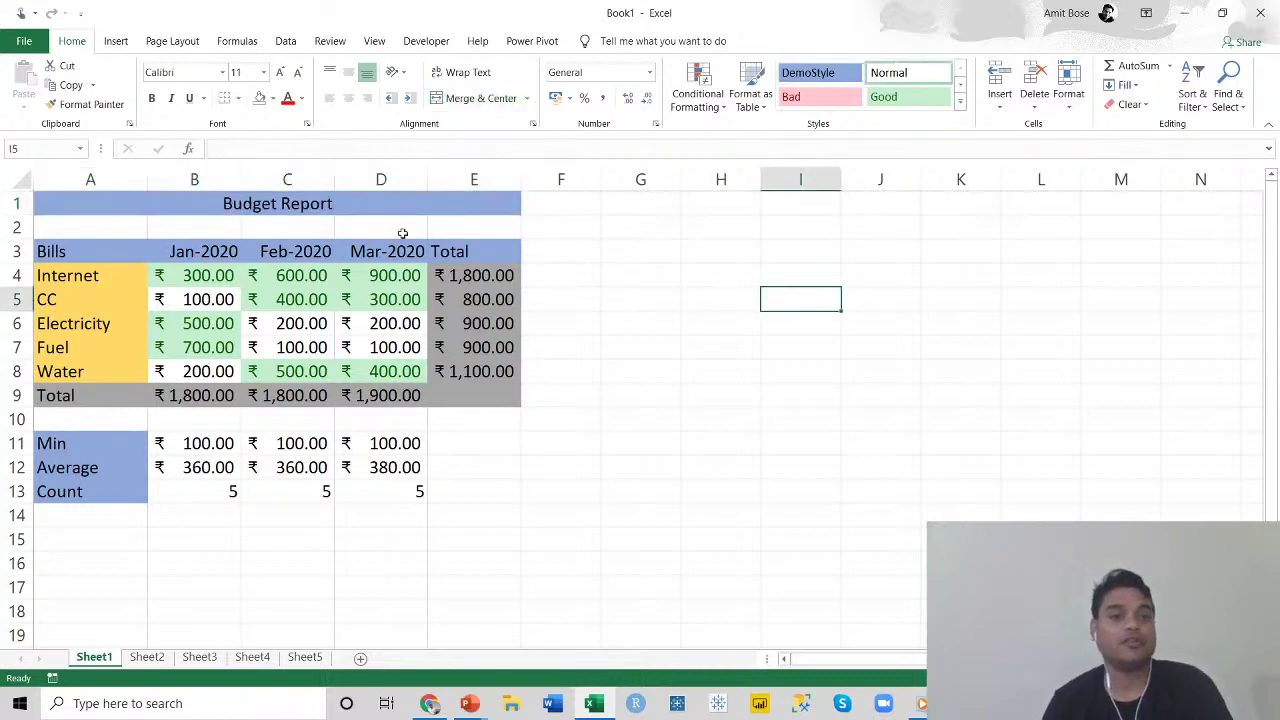
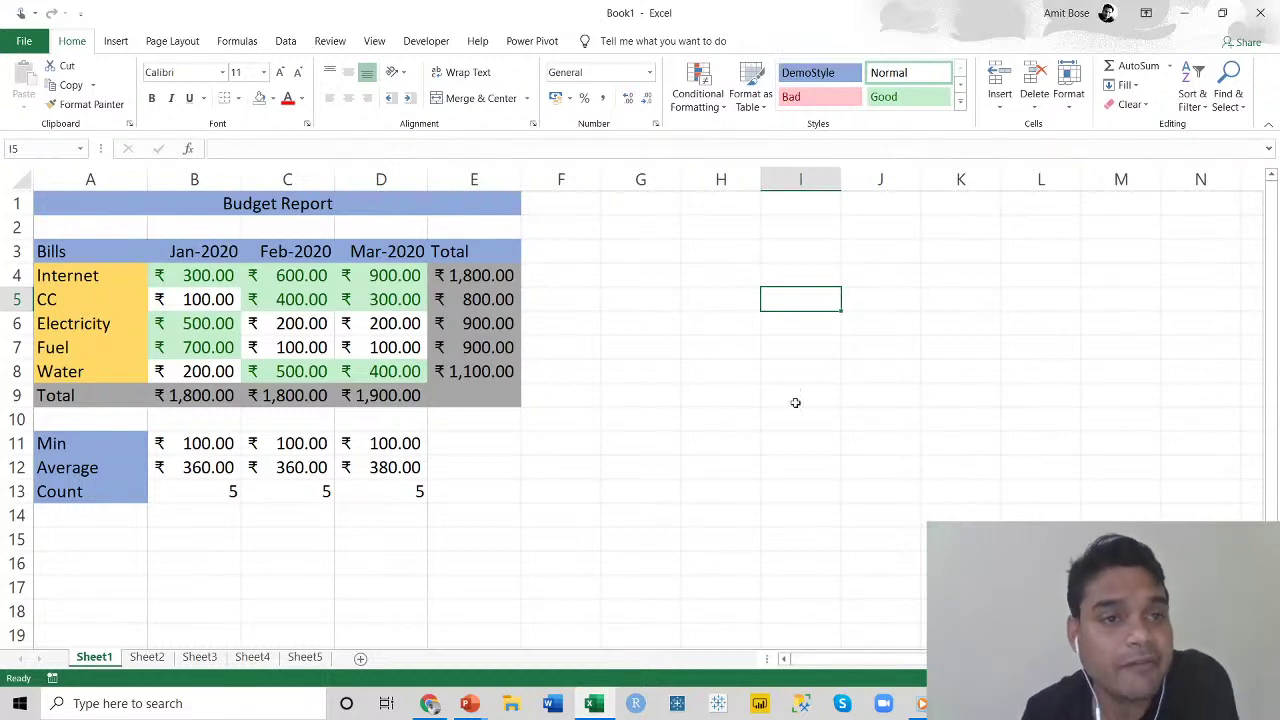
click(115, 44)
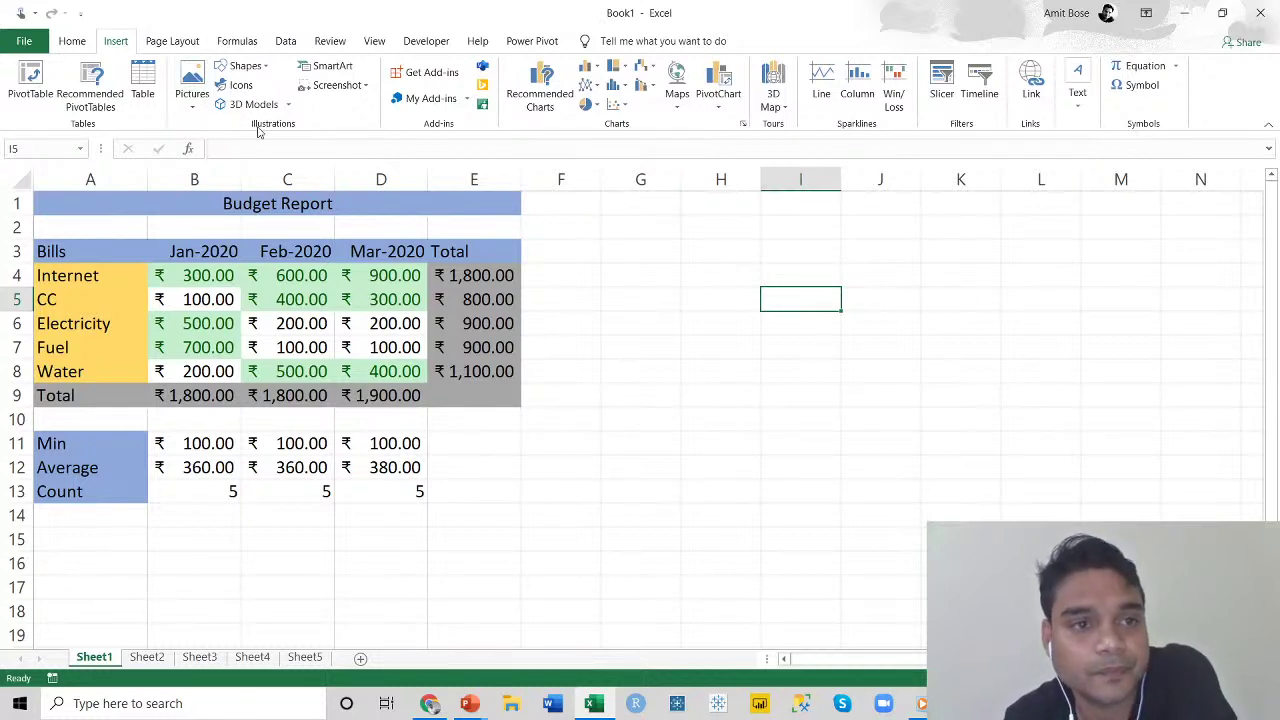
click(263, 69)
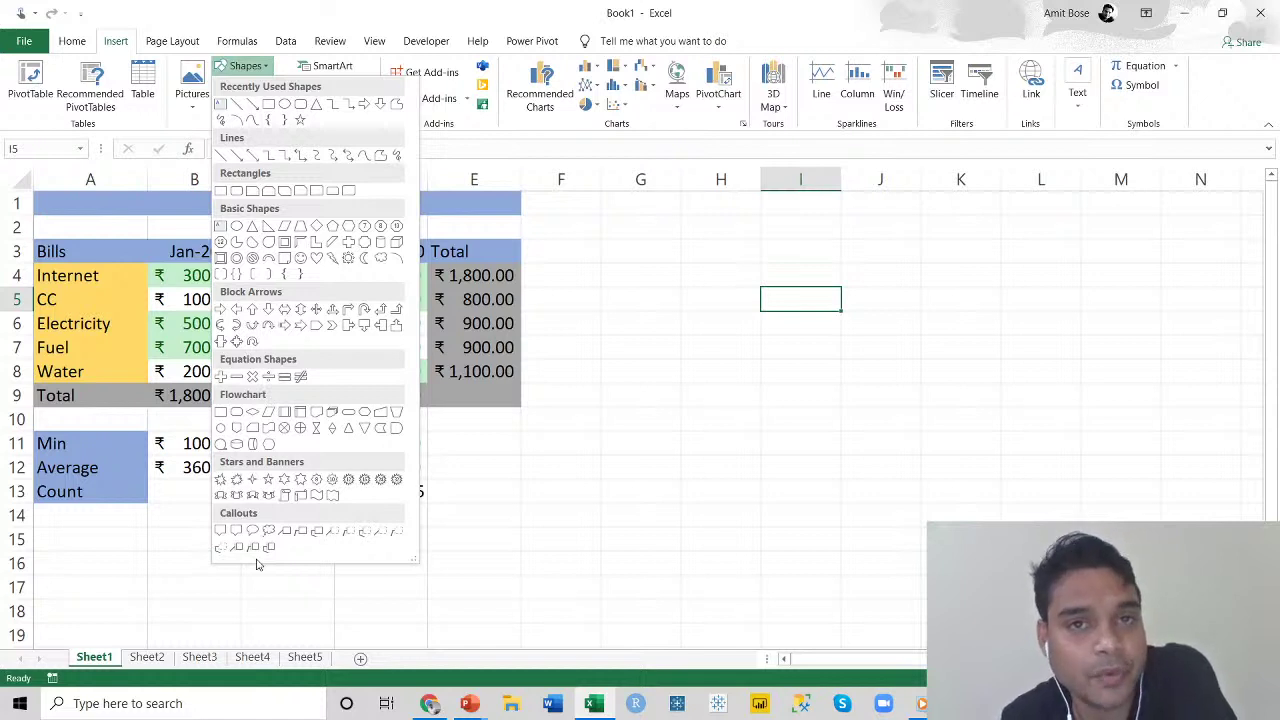
click(301, 107)
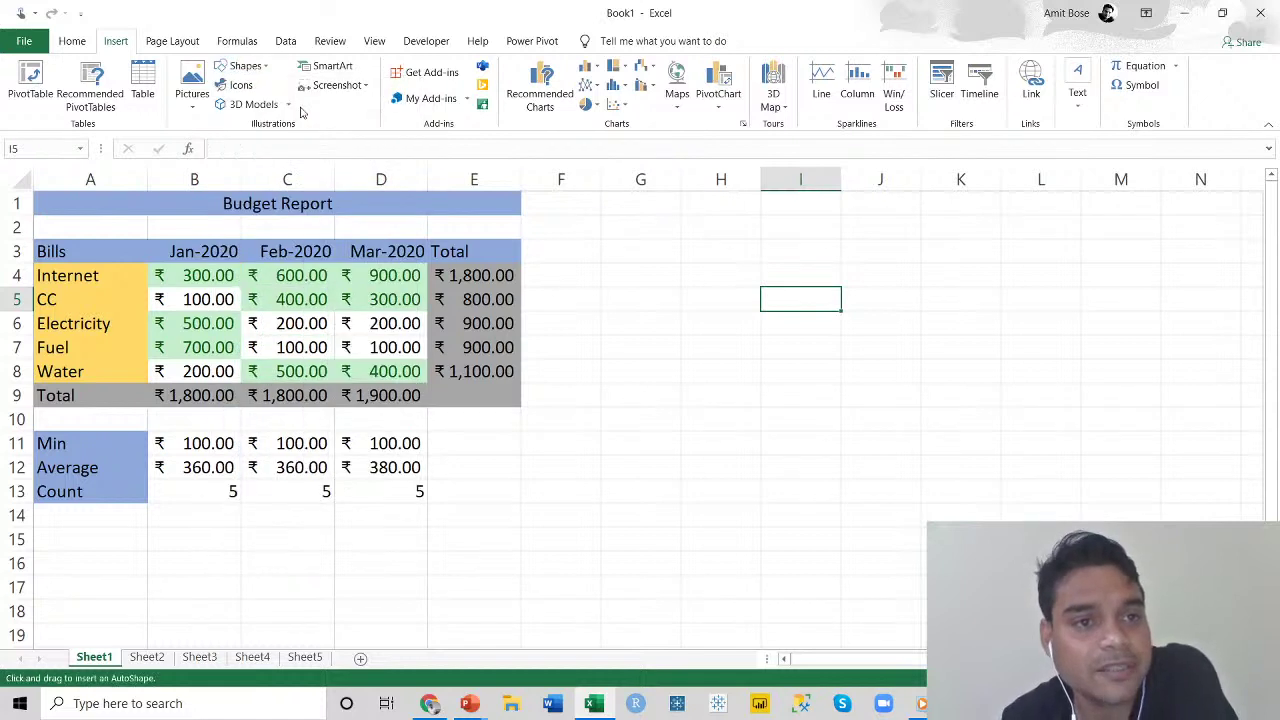
click(262, 66)
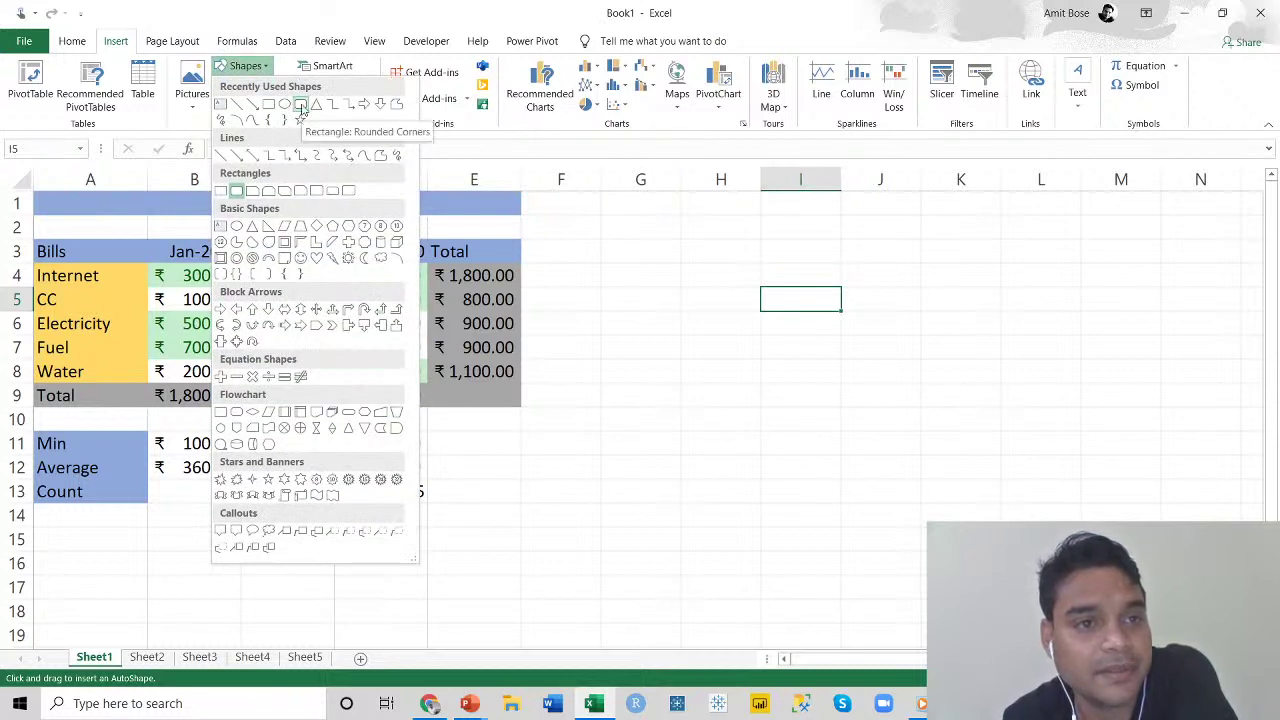
click(301, 107)
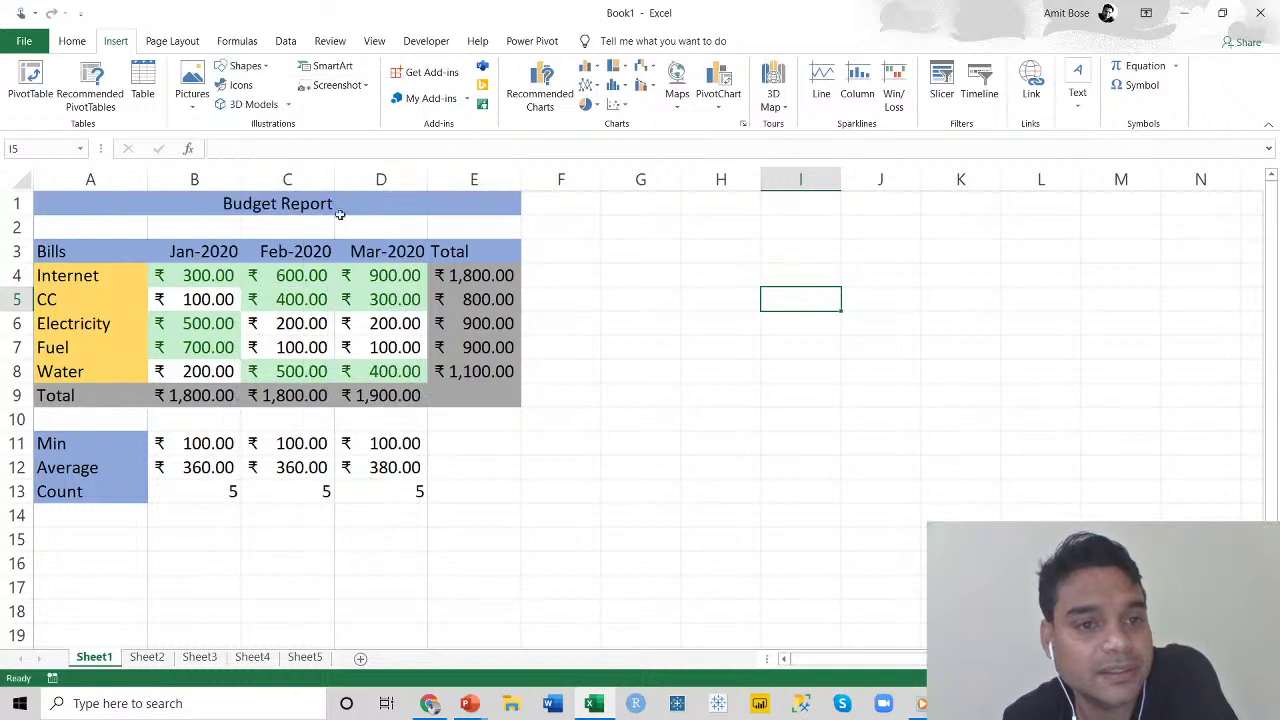
drag(428, 228, 475, 350)
click(593, 341)
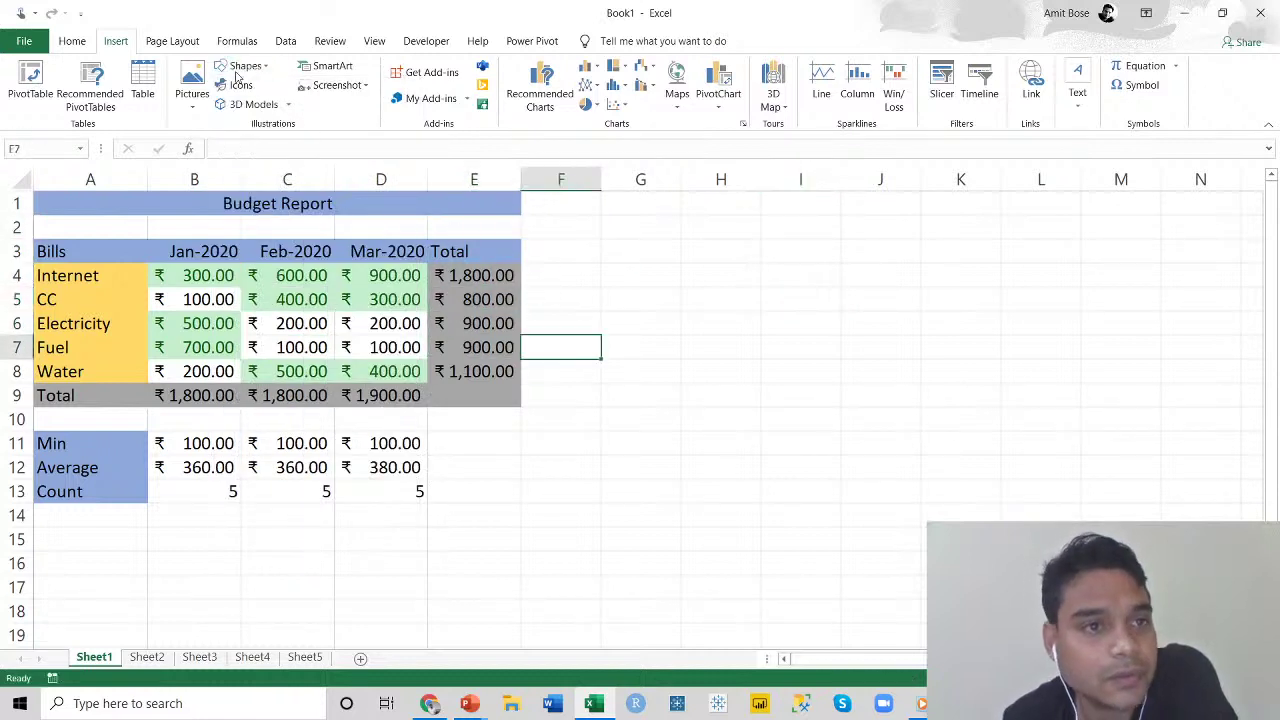
click(710, 365)
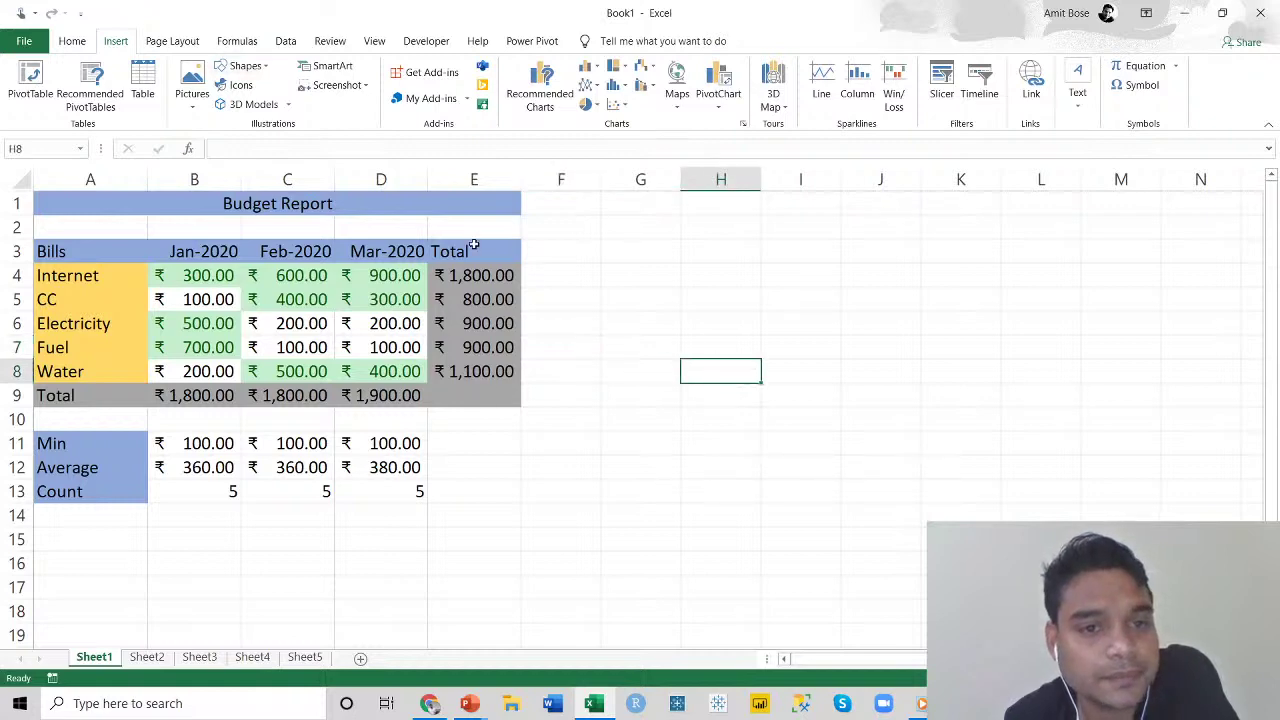
Draw a rounded rectangle about 3.7 cm high and 2.22 cm wide over the Total column, E3:E9.
click(262, 68)
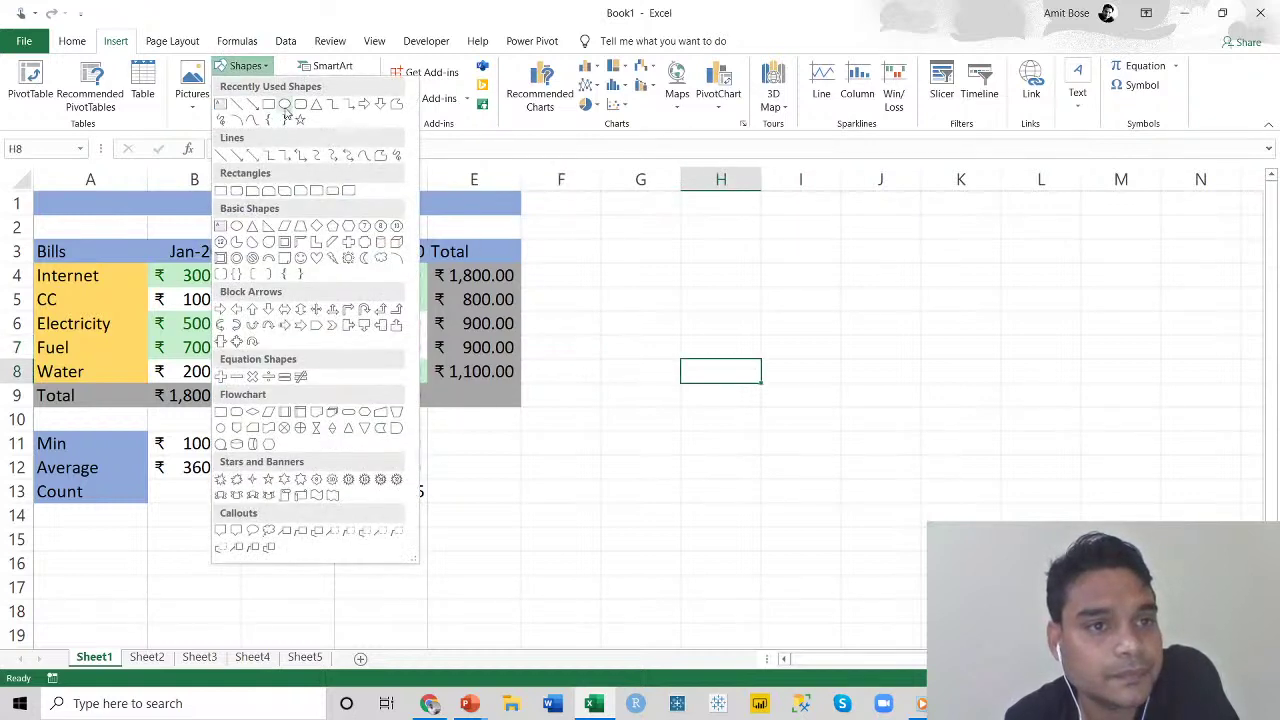
click(298, 107)
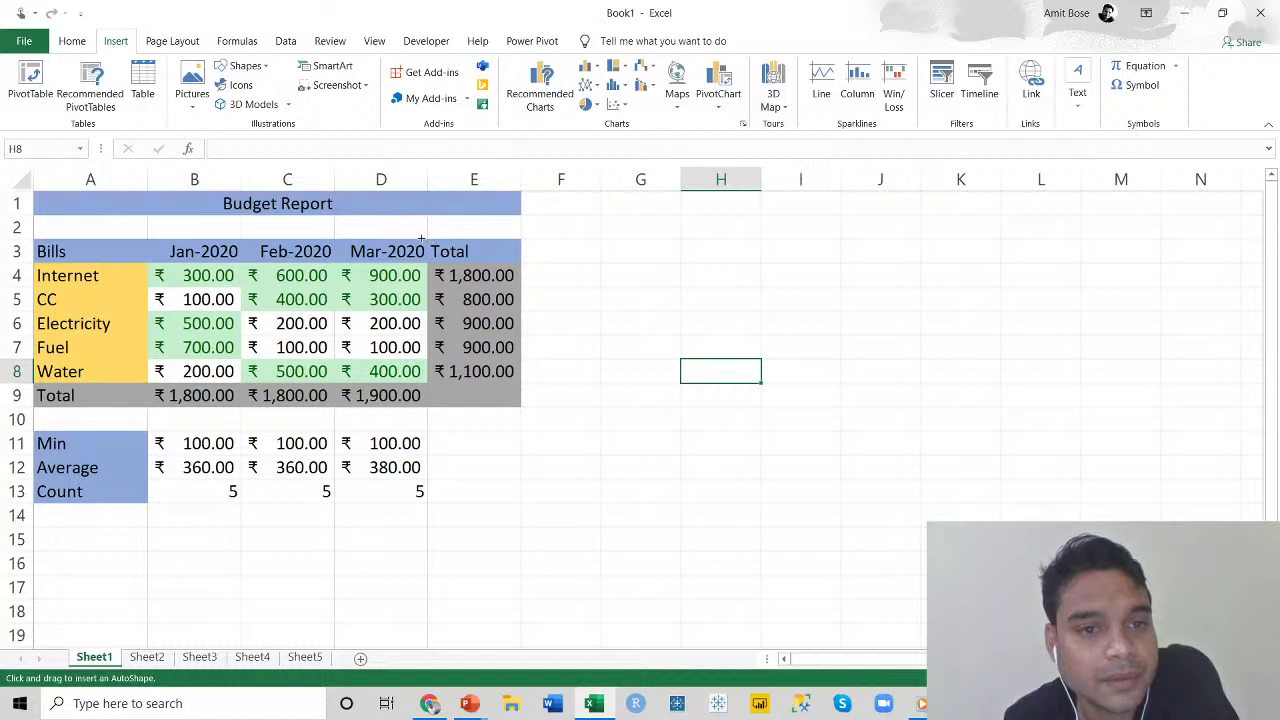
mouse_move(423, 236)
mouse_down()
mouse_move(532, 427)
mouse_move(528, 411)
mouse_up()
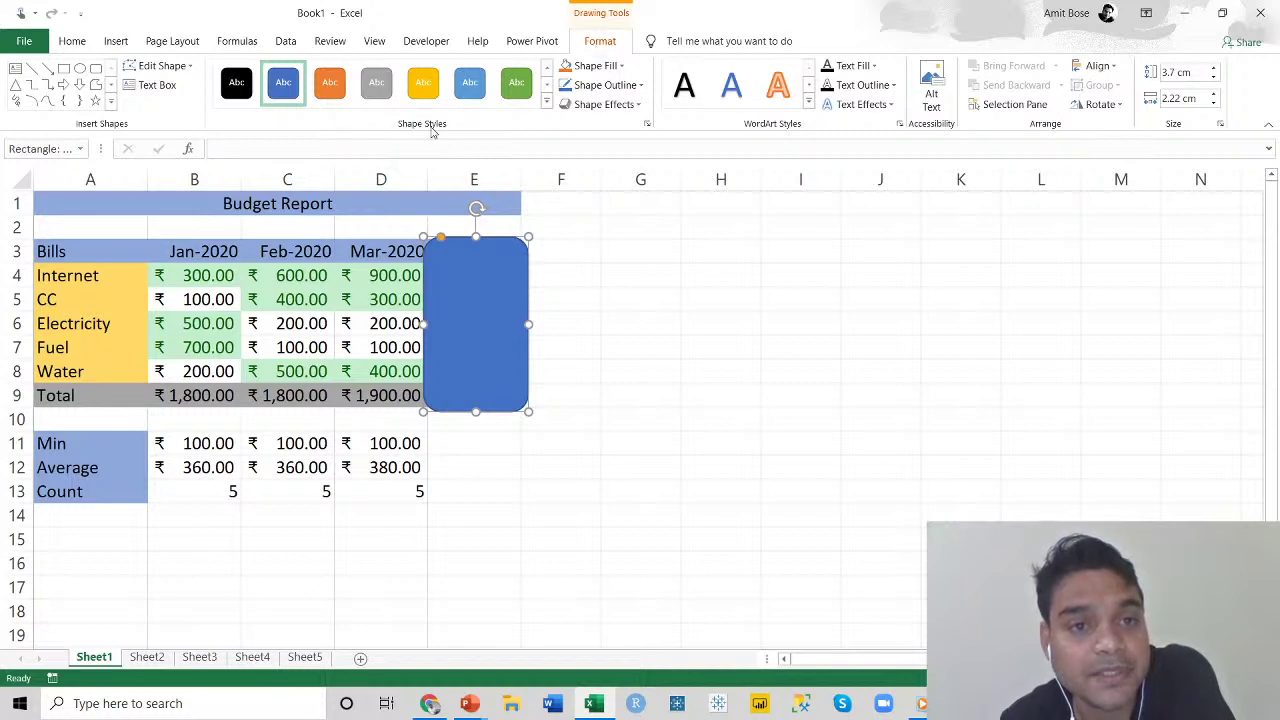
Remove the fill from the rounded rectangle around the Total column and give it a red 2¼ pt outline.
click(621, 66)
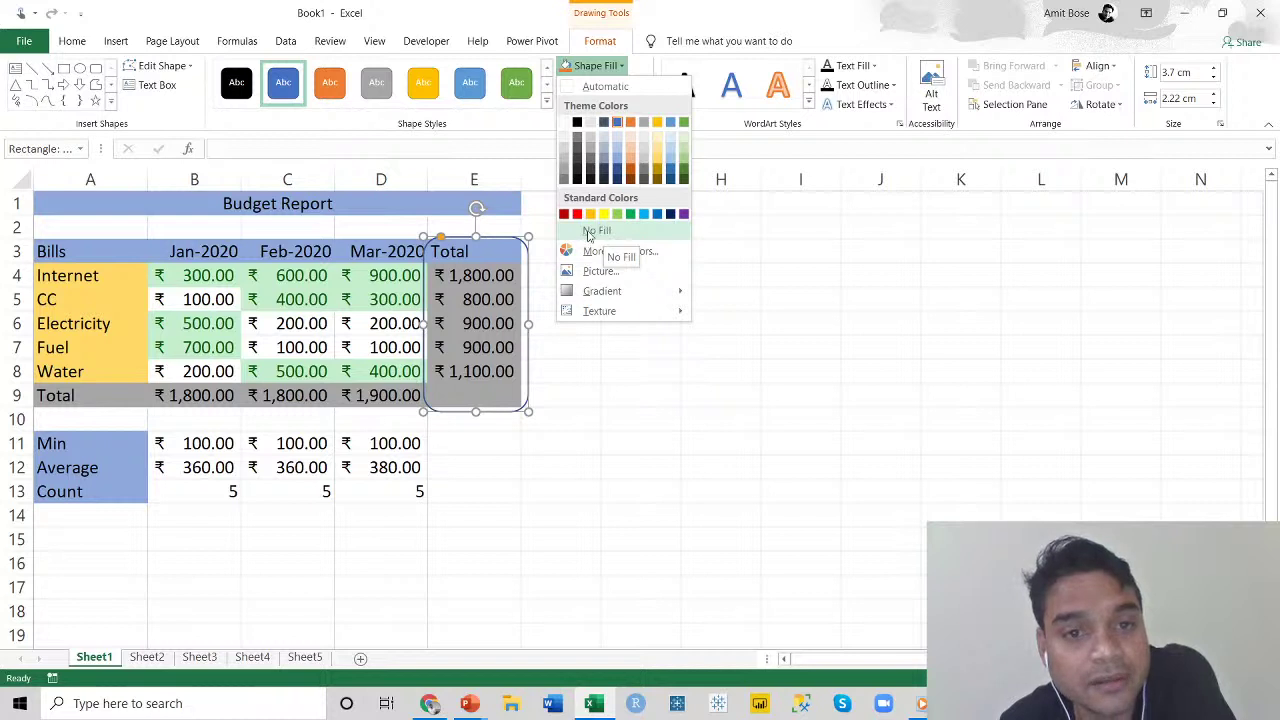
key(Escape)
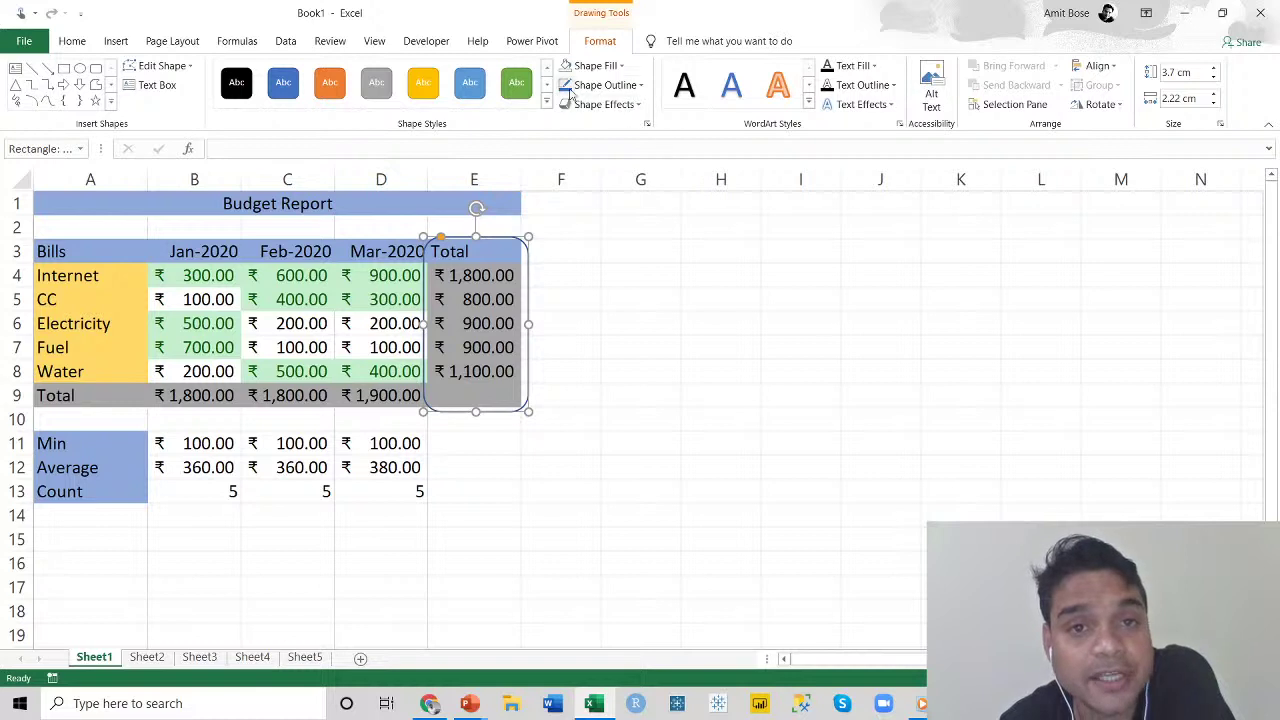
click(642, 86)
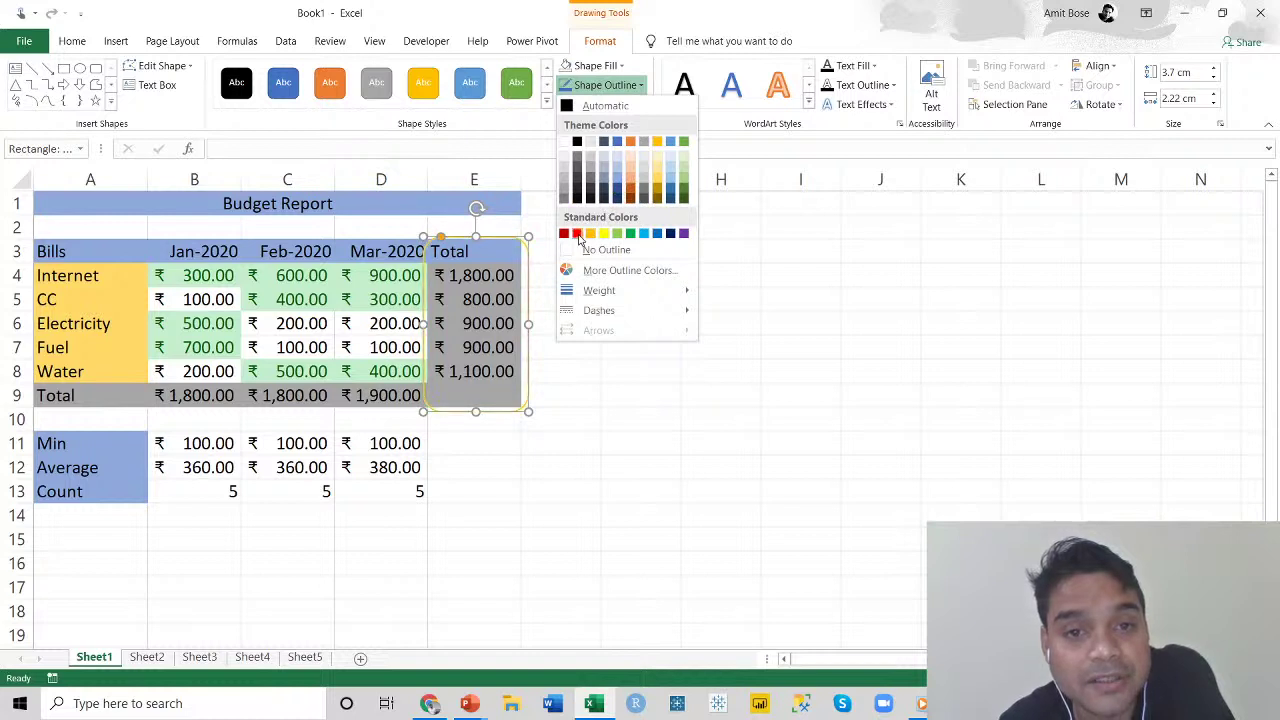
click(577, 236)
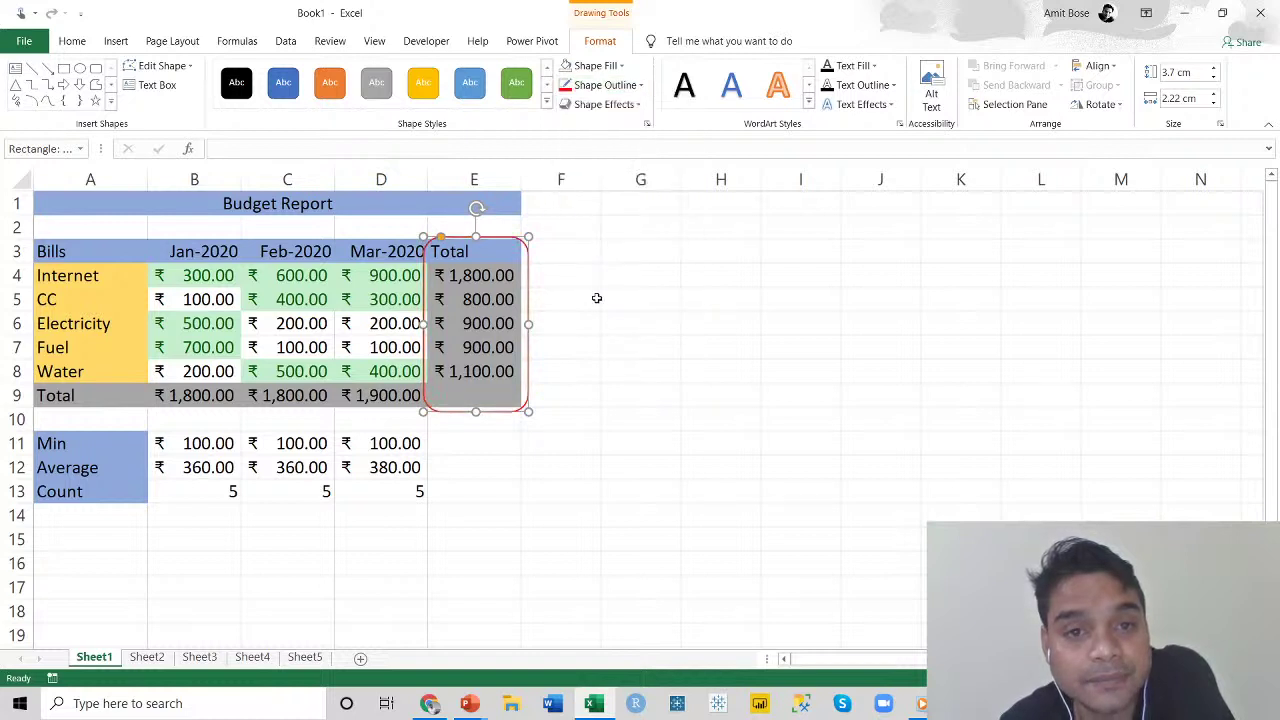
click(642, 86)
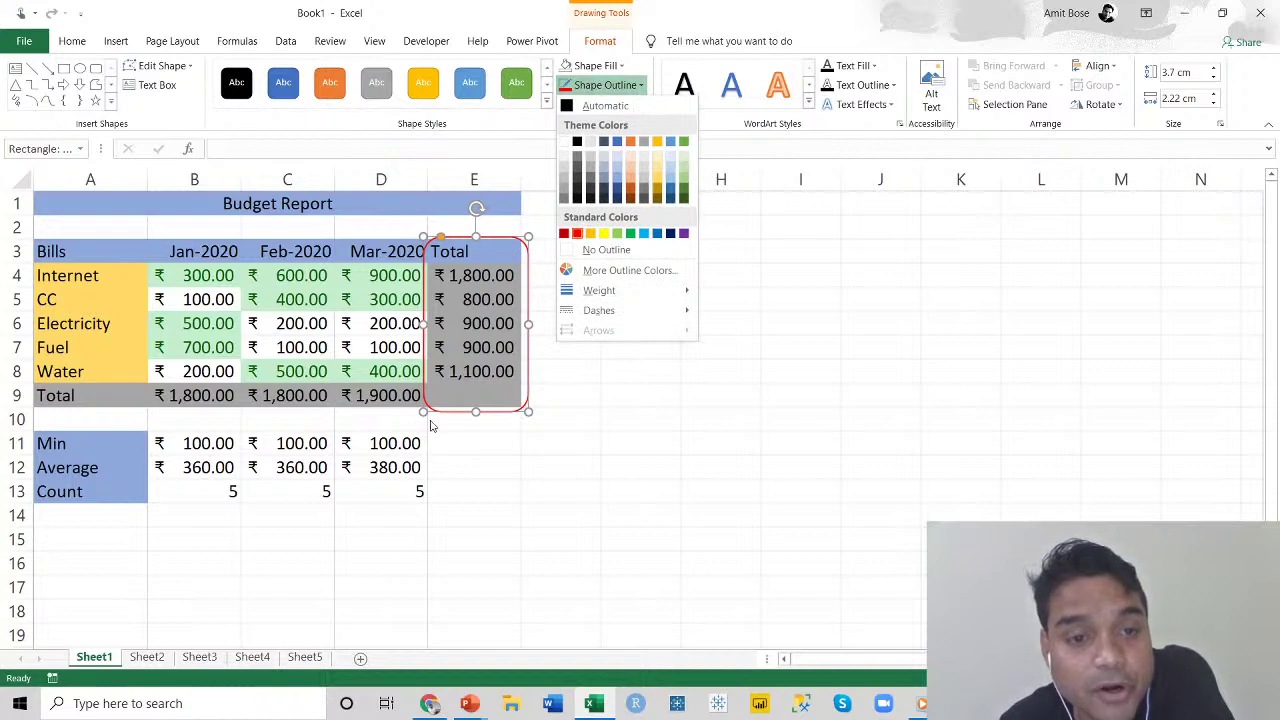
mouse_move(630, 292)
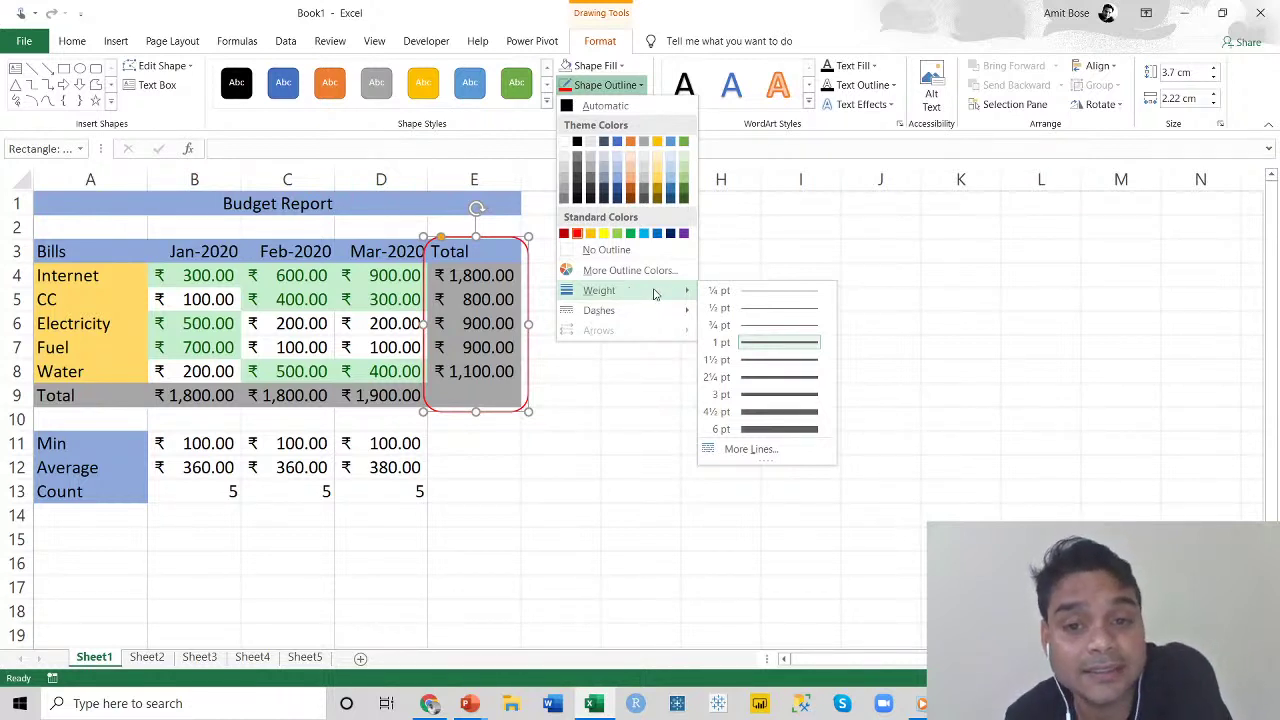
click(772, 378)
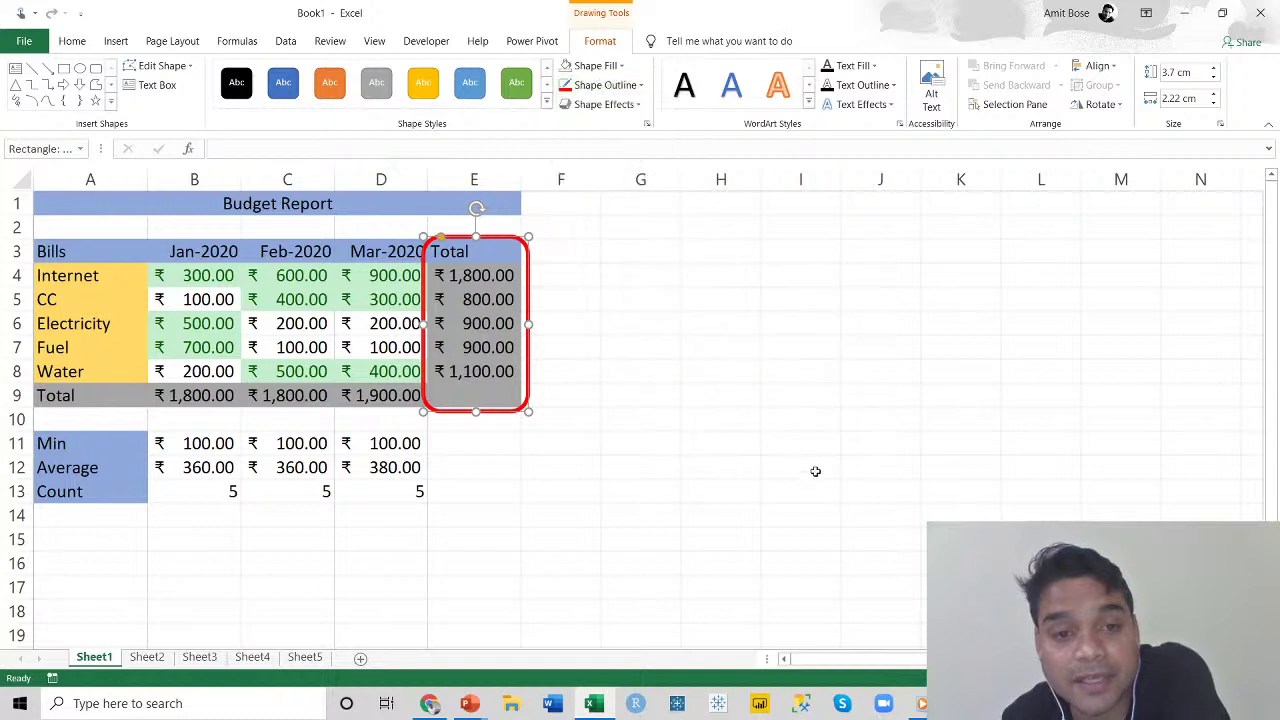
click(872, 490)
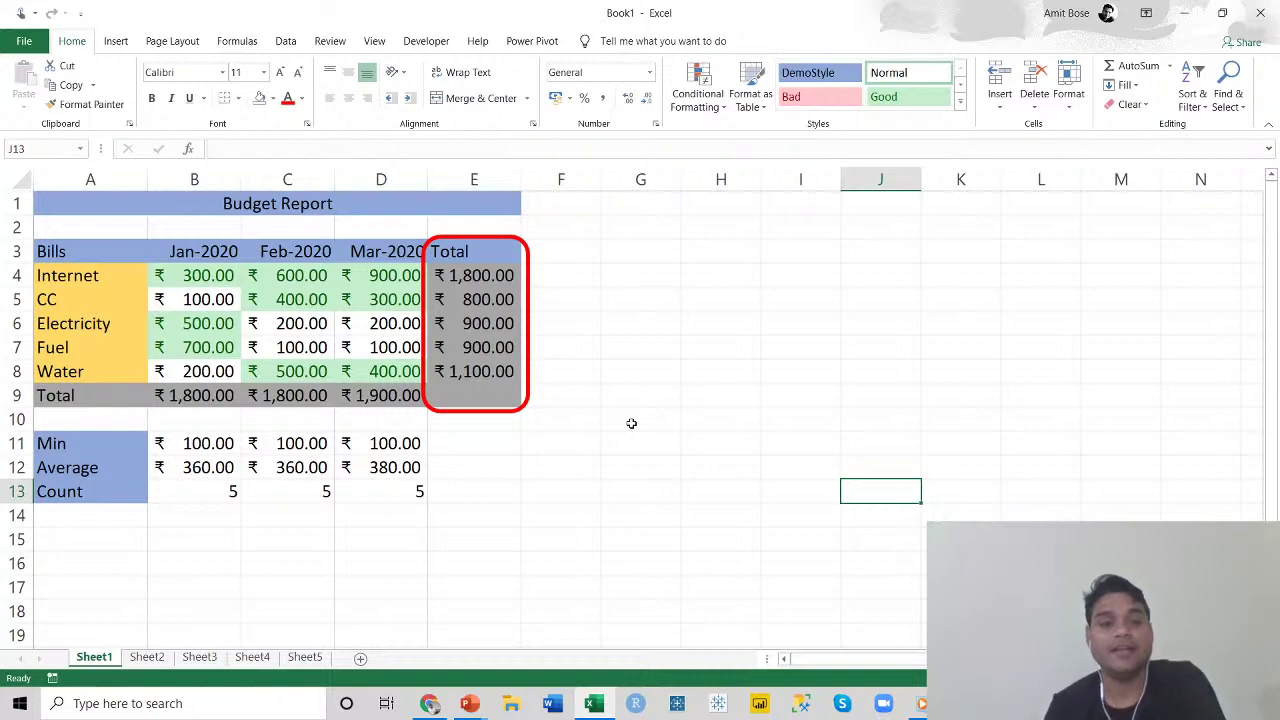
Draw a left block arrow about 0.69 cm high and 3.67 cm wide beside the Total column, pointing at the rounded rectangle.
click(105, 45)
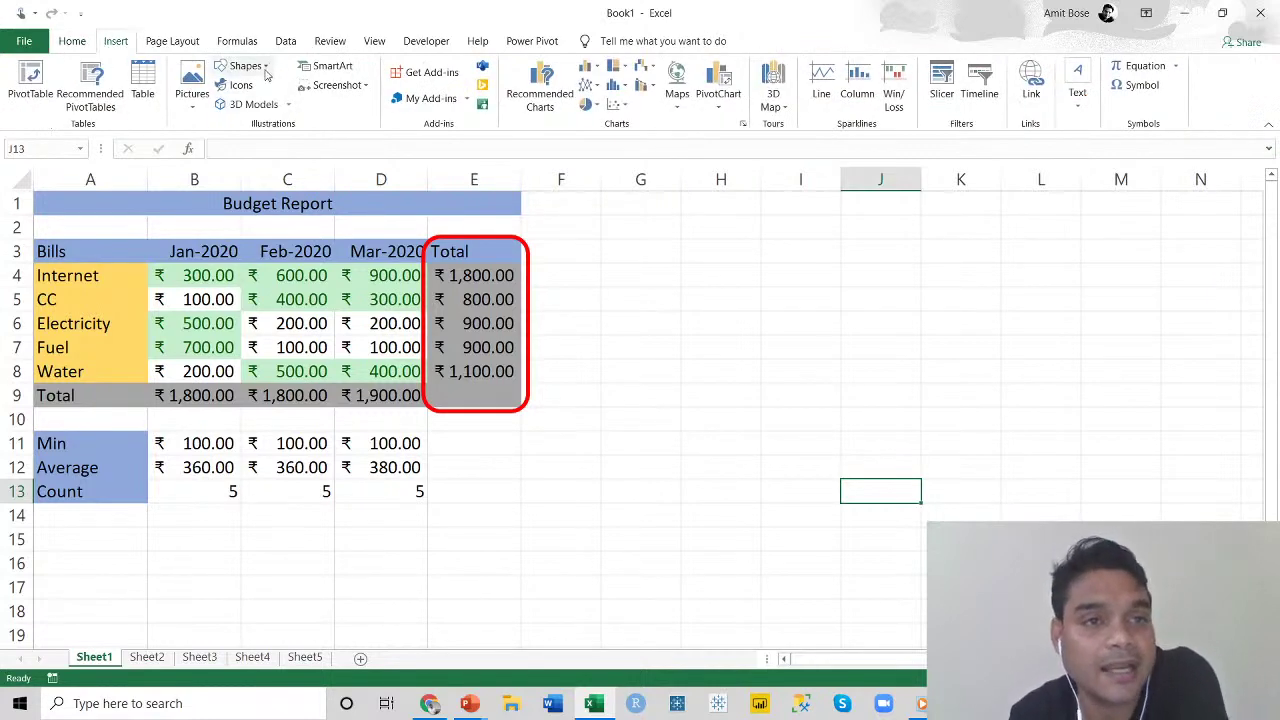
click(243, 65)
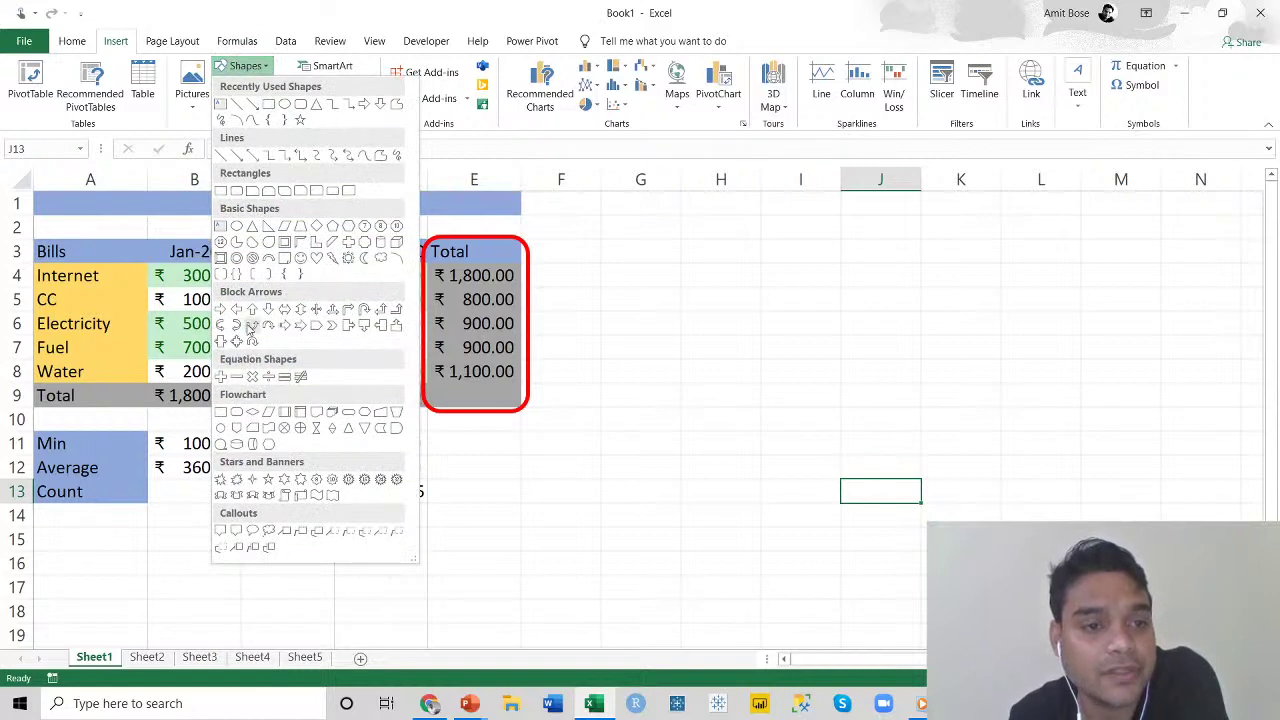
click(237, 310)
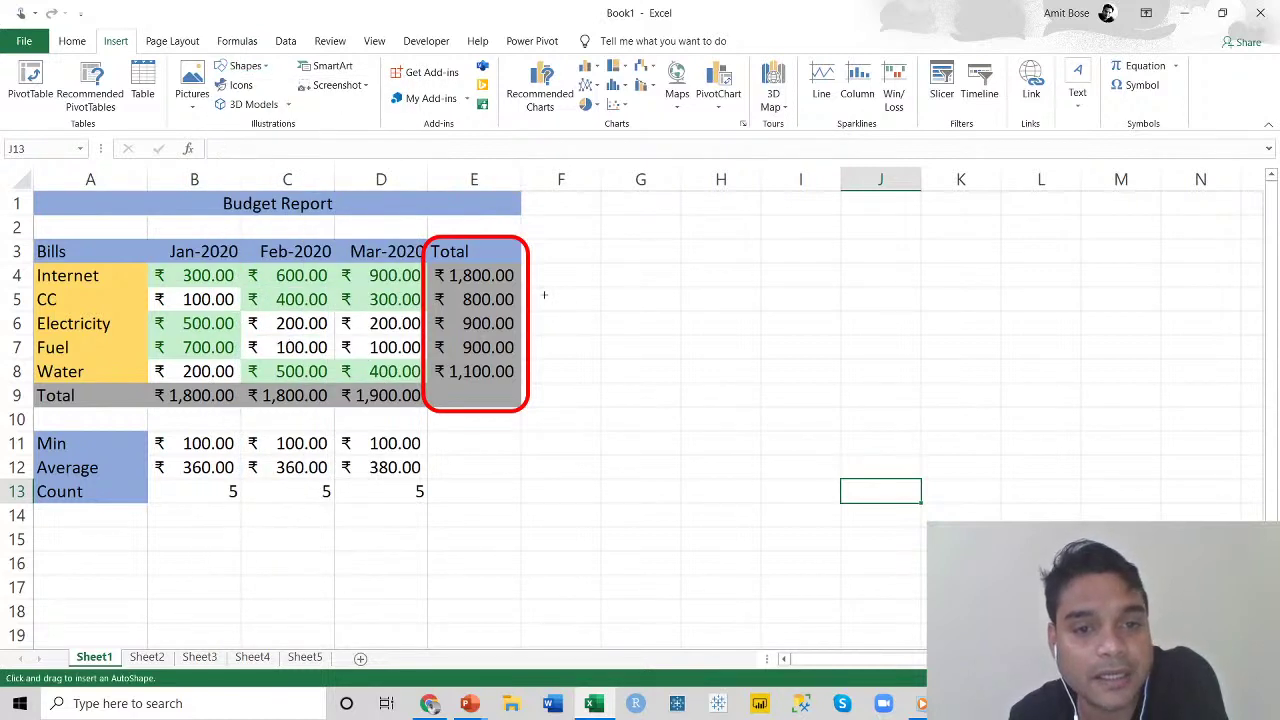
drag(544, 295, 713, 328)
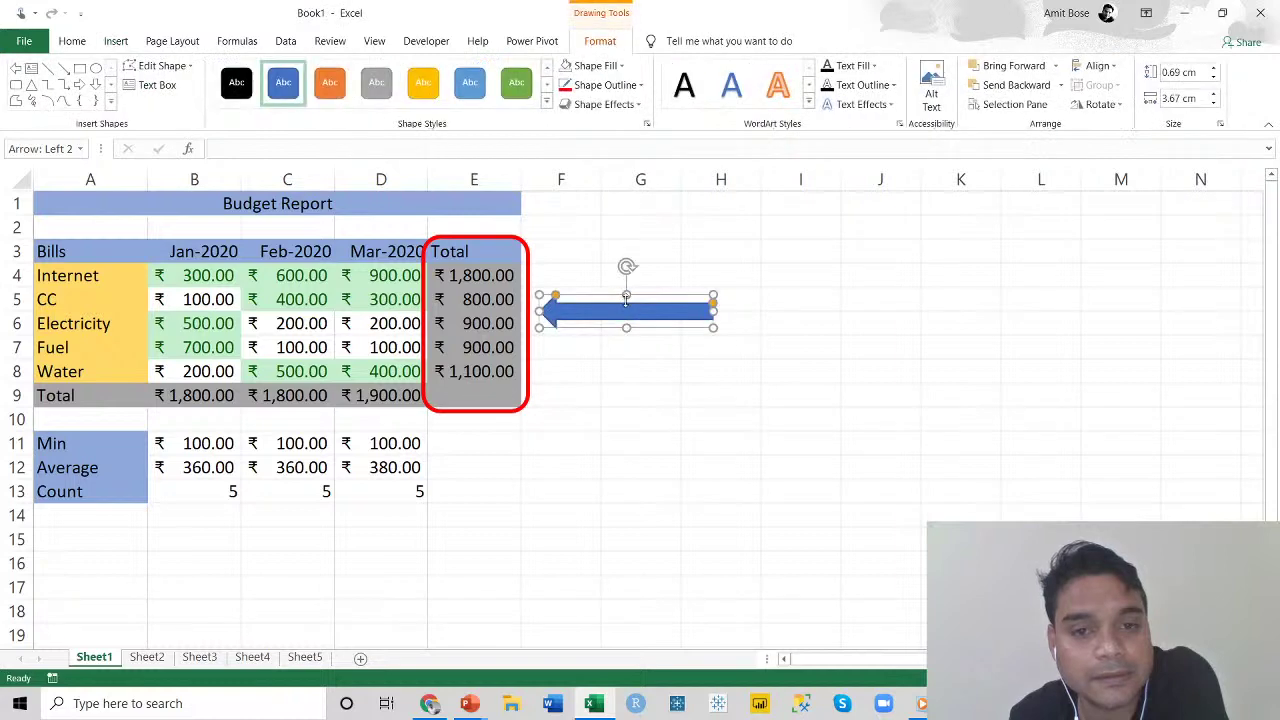
drag(646, 298, 640, 281)
Remove the fill from the left block arrow and give it a dark orange outline.
click(621, 66)
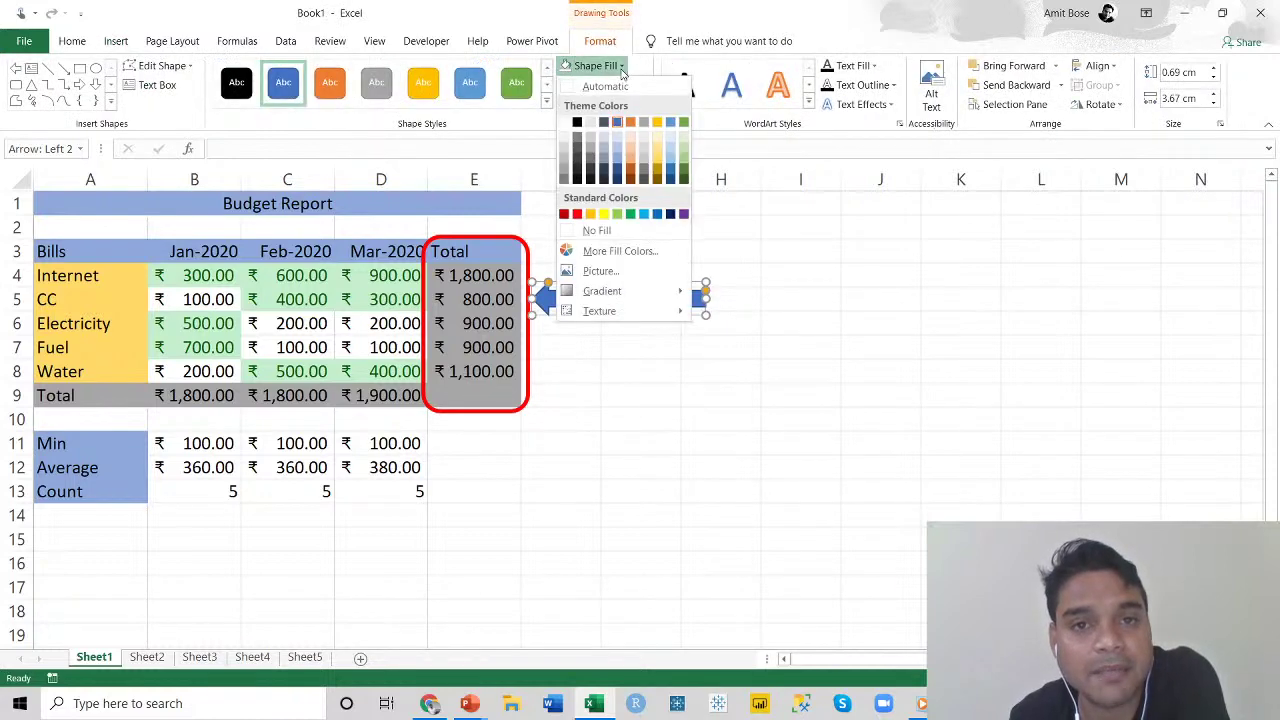
click(597, 230)
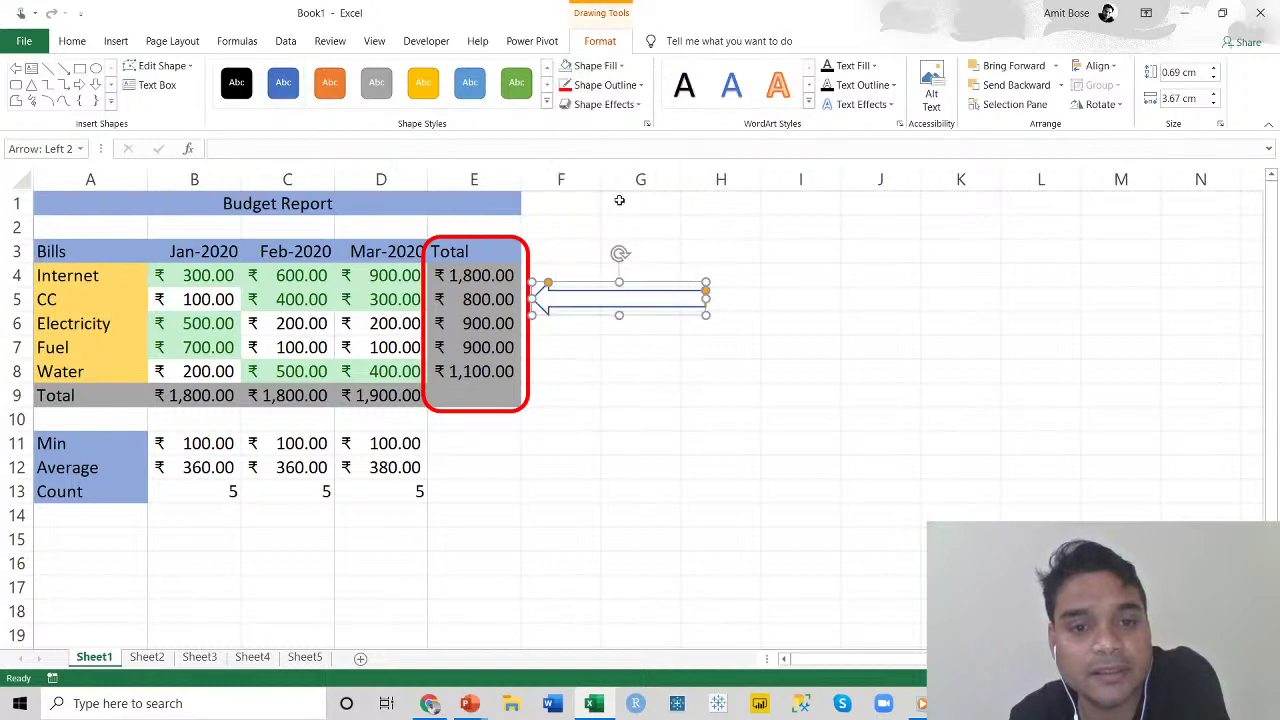
click(640, 85)
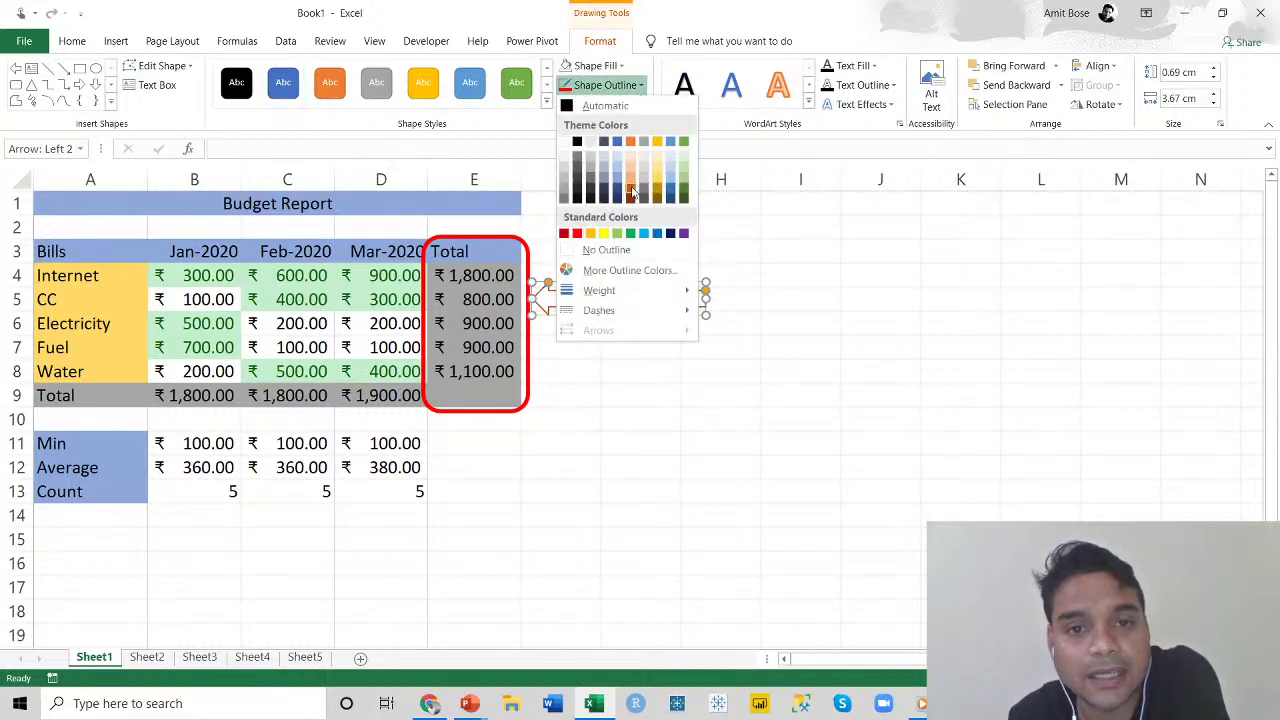
click(631, 192)
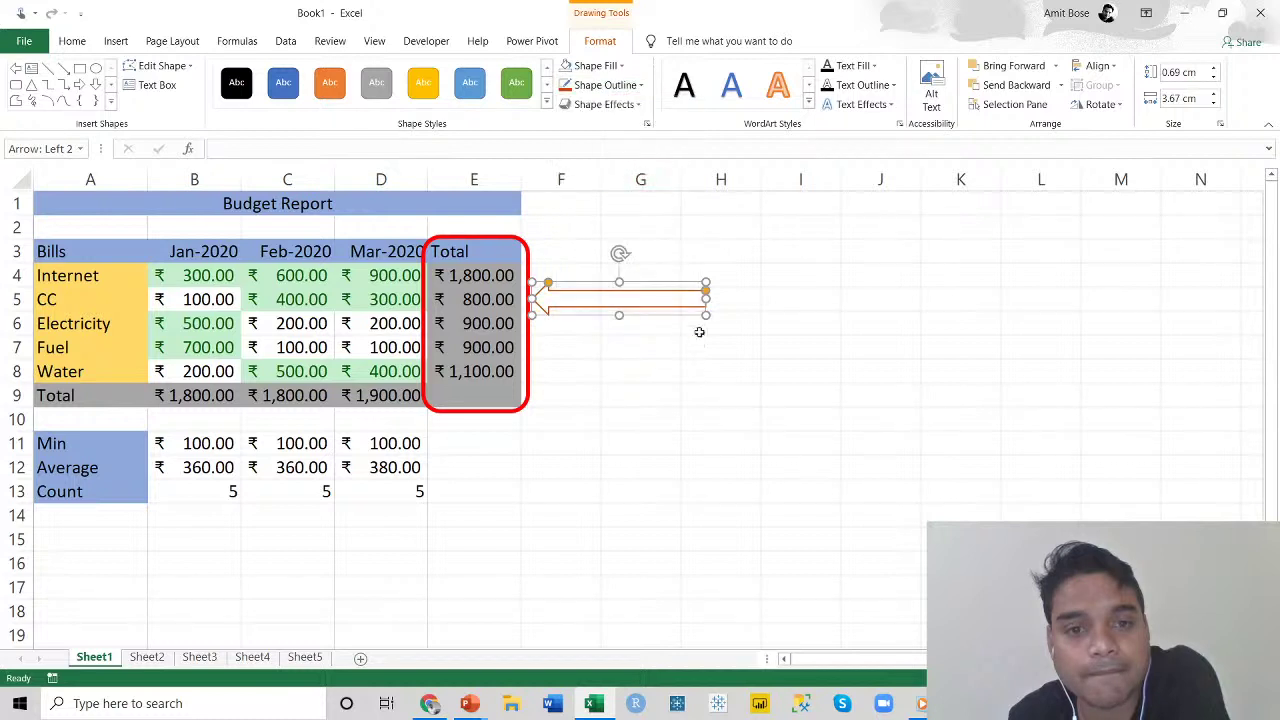
Shorten the left block arrow to about 2.2 cm wide, keeping its tip at the Total column.
drag(704, 294, 636, 297)
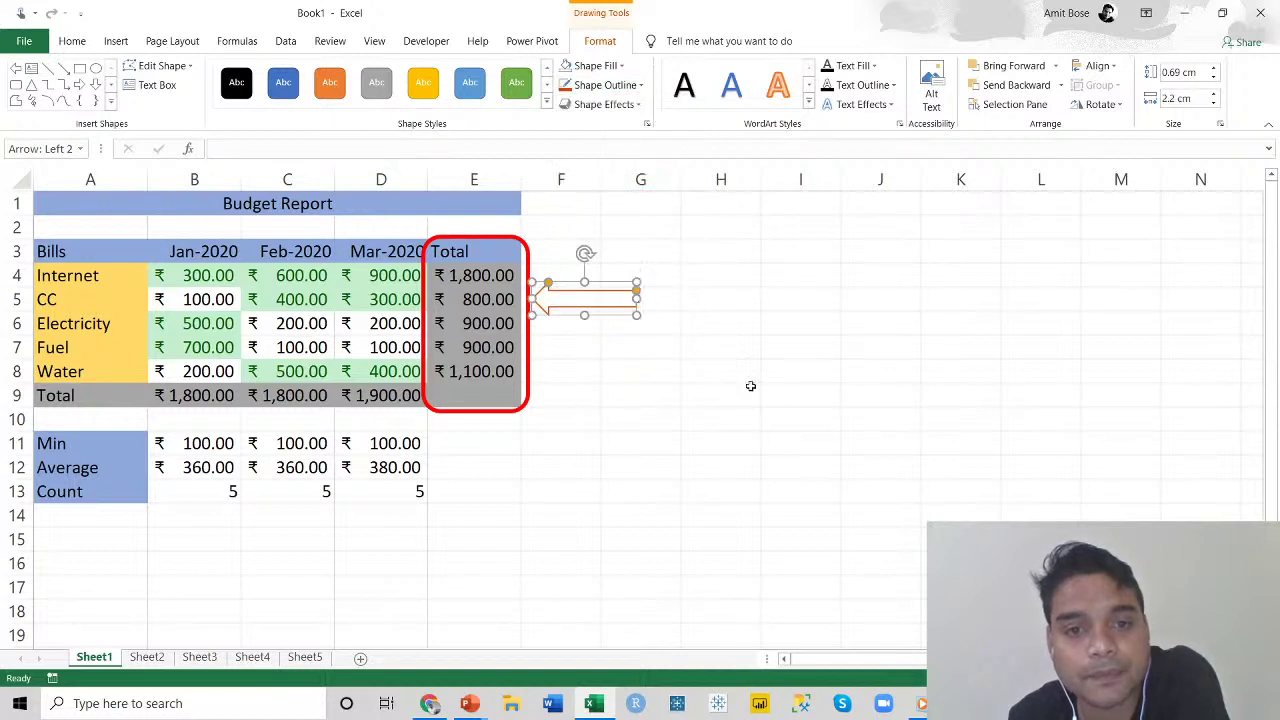
Set the left block arrow's outline weight to 1½ pt and deselect the arrow.
click(640, 85)
mouse_move(697, 290)
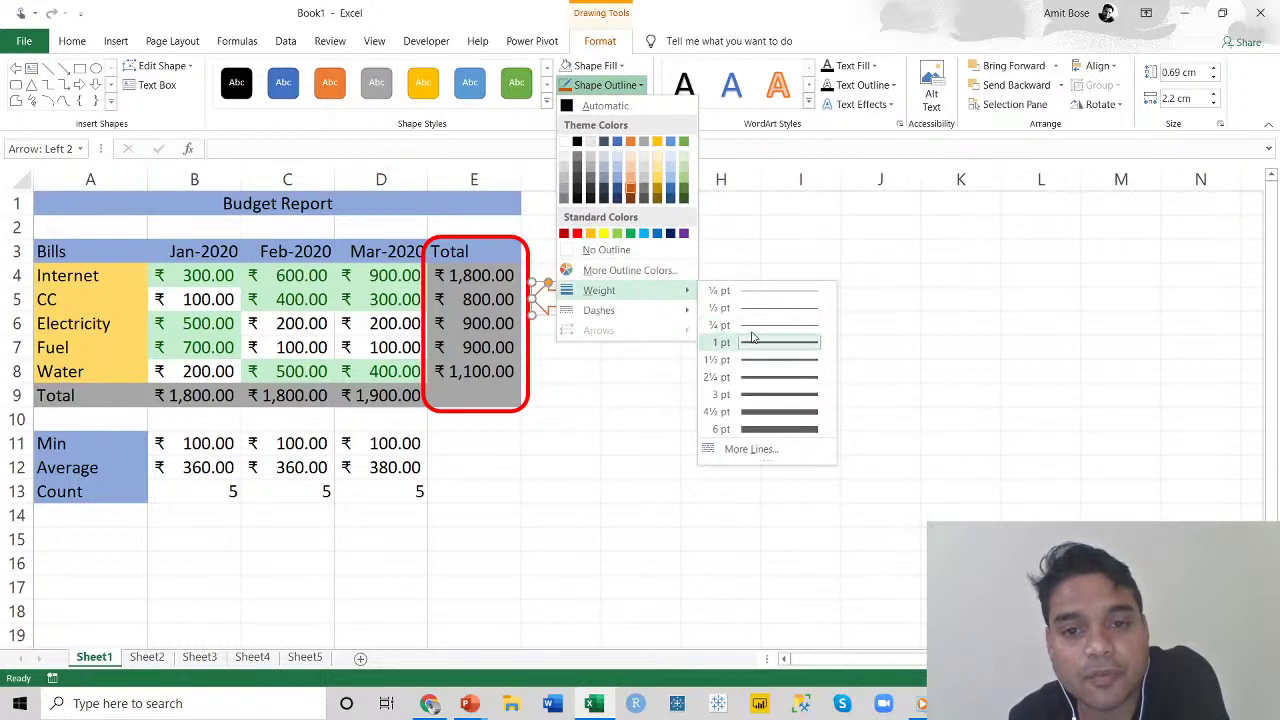
click(765, 359)
click(889, 352)
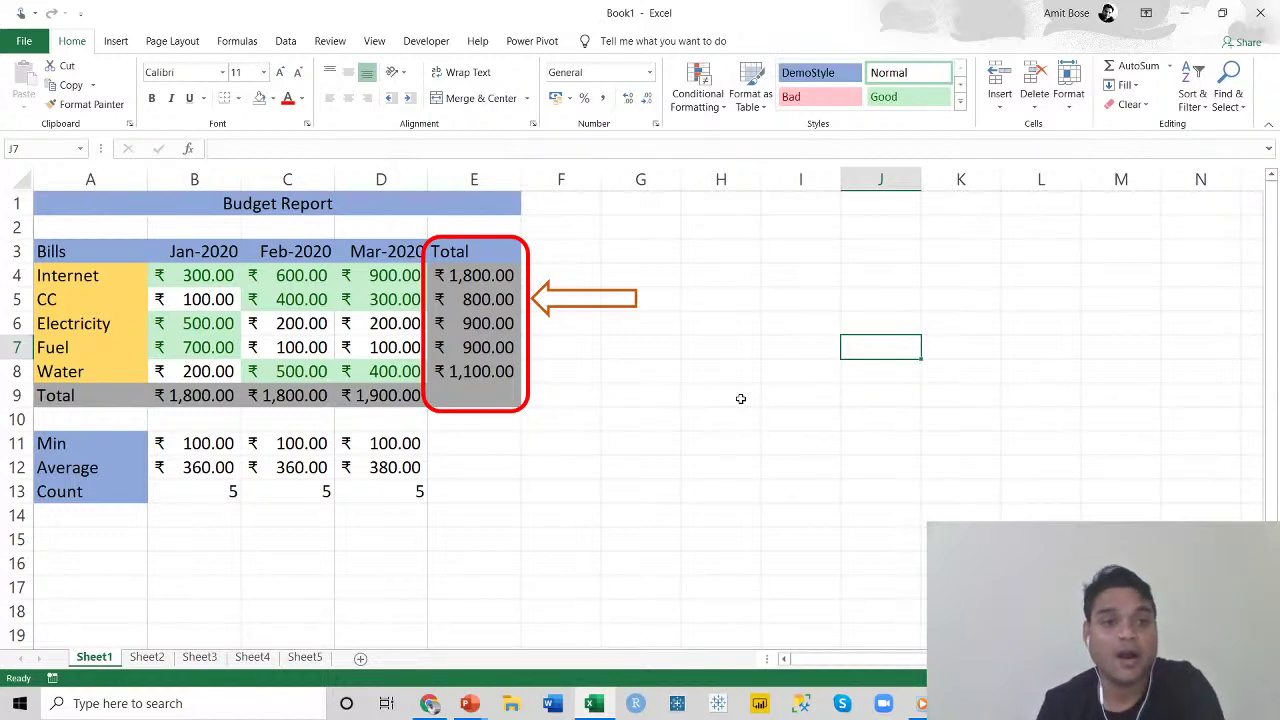
Search the online pictures for "budget" and insert the photo of a clipboard with the word Budget and a calculator.
click(112, 42)
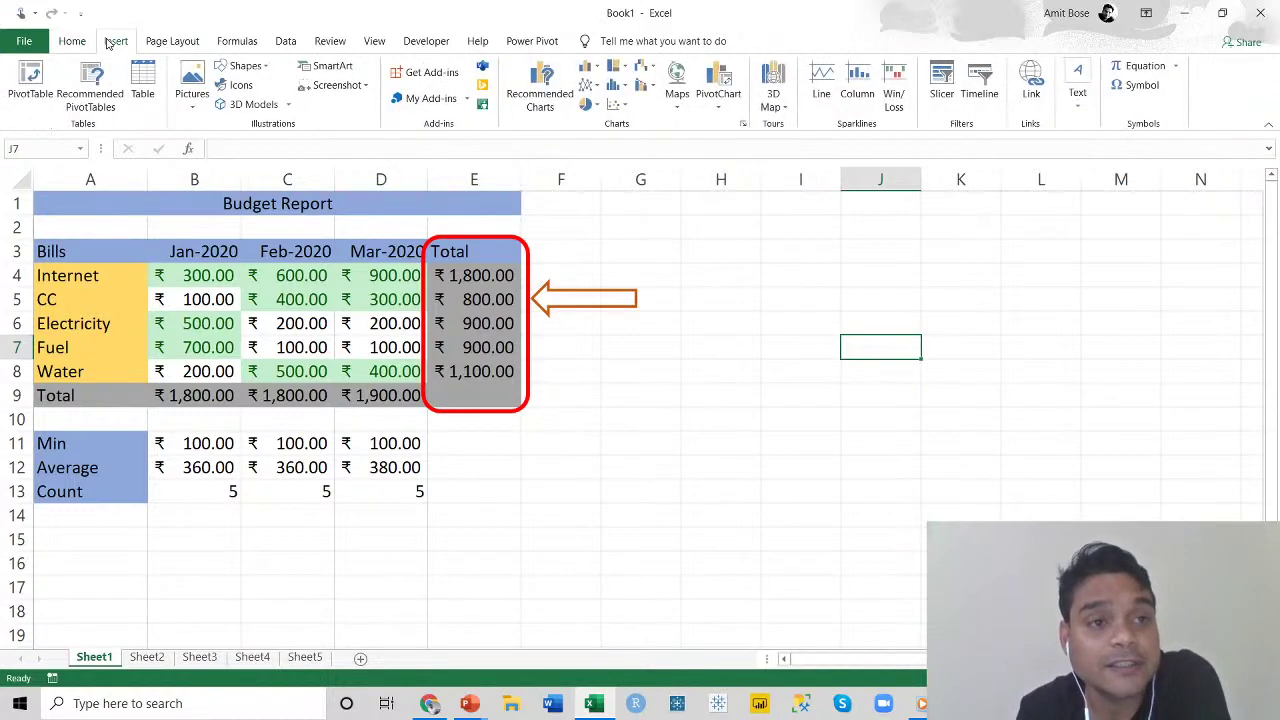
click(191, 115)
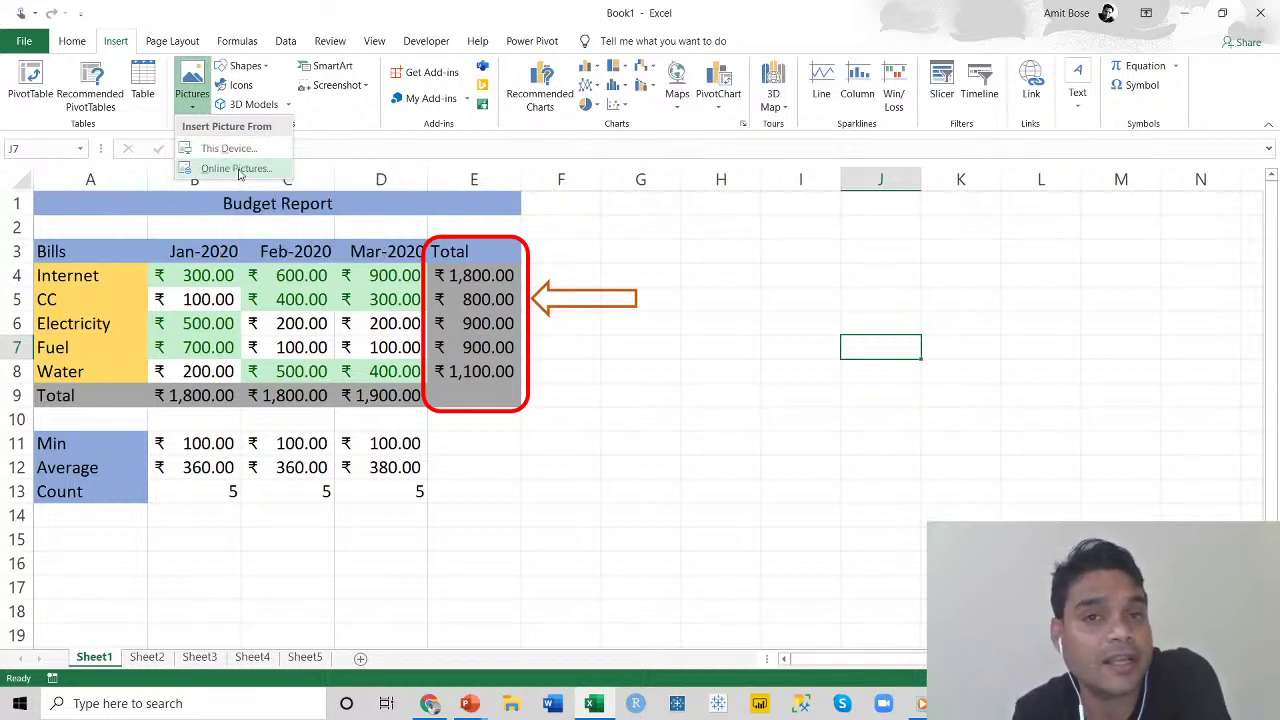
click(239, 172)
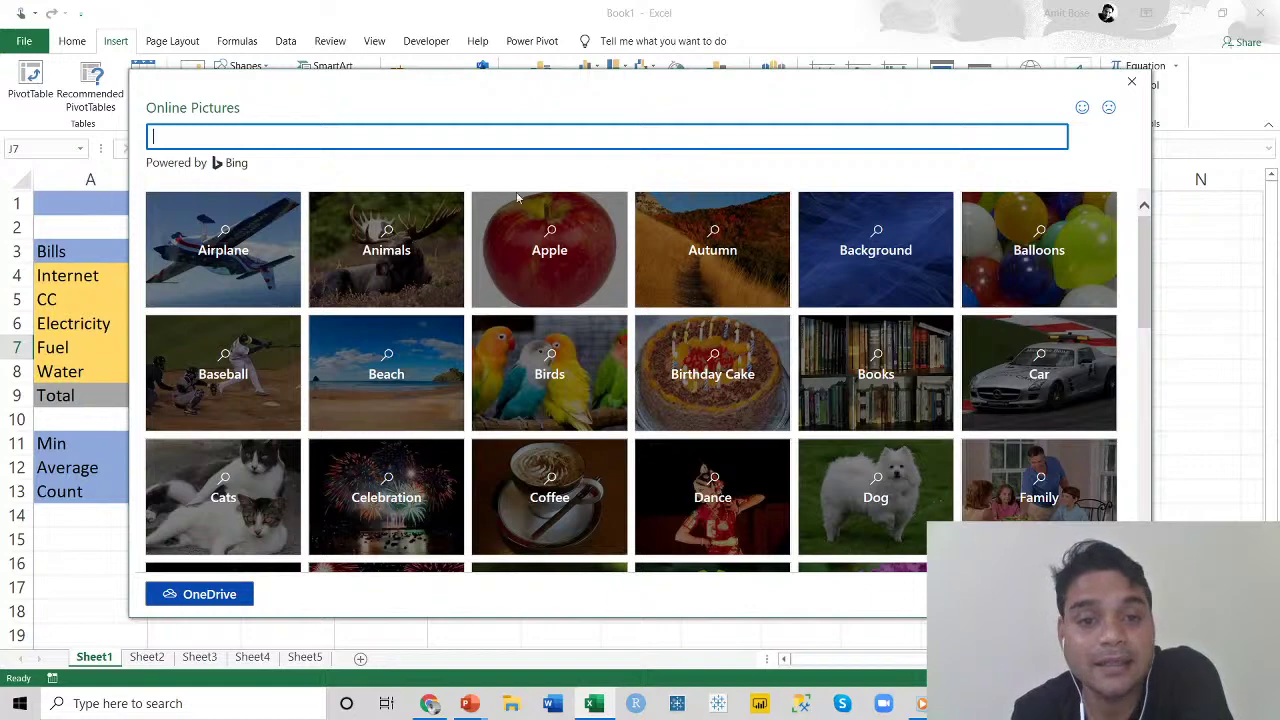
scroll(500, 300, down, 4)
scroll(500, 355, down, 5)
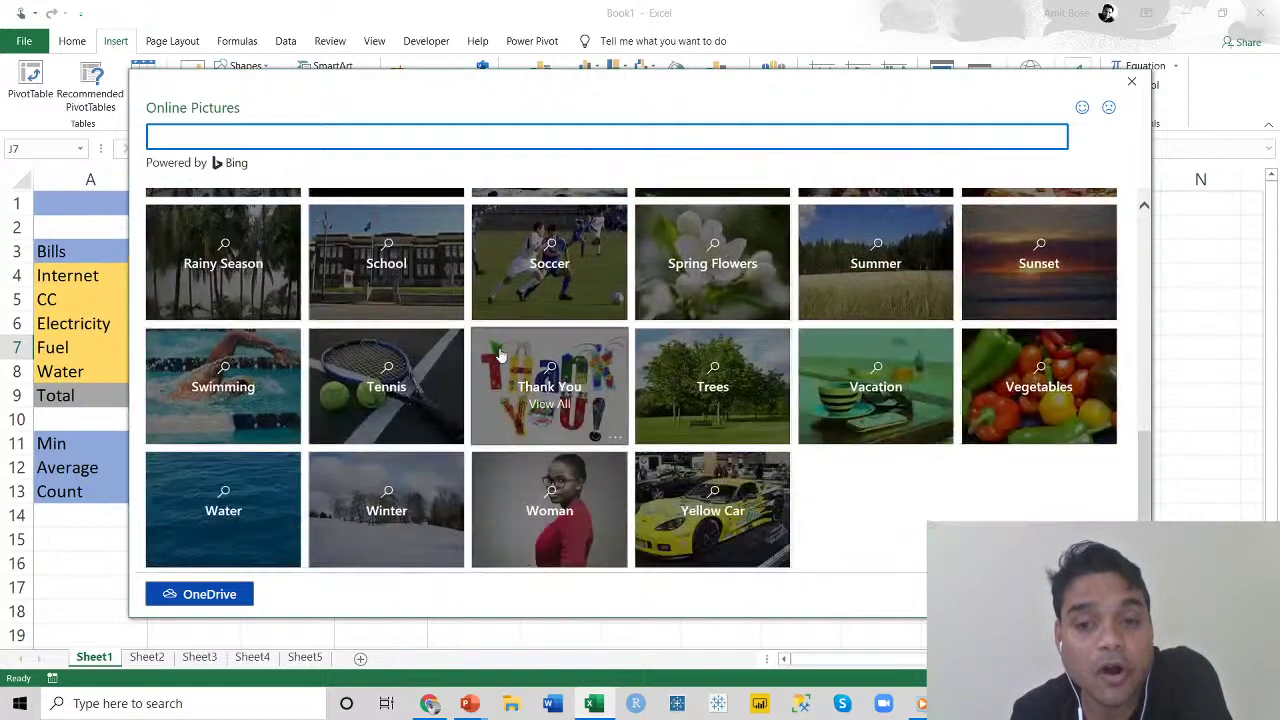
scroll(500, 355, up, 10)
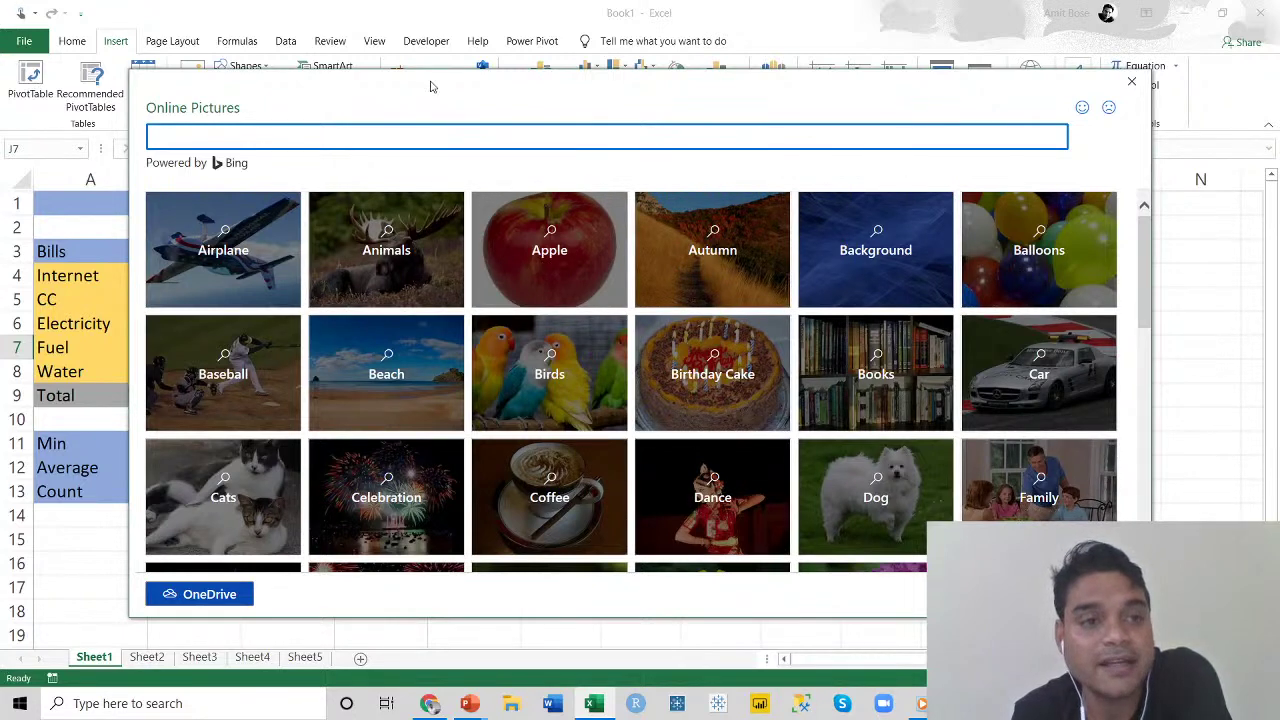
drag(431, 83, 643, 98)
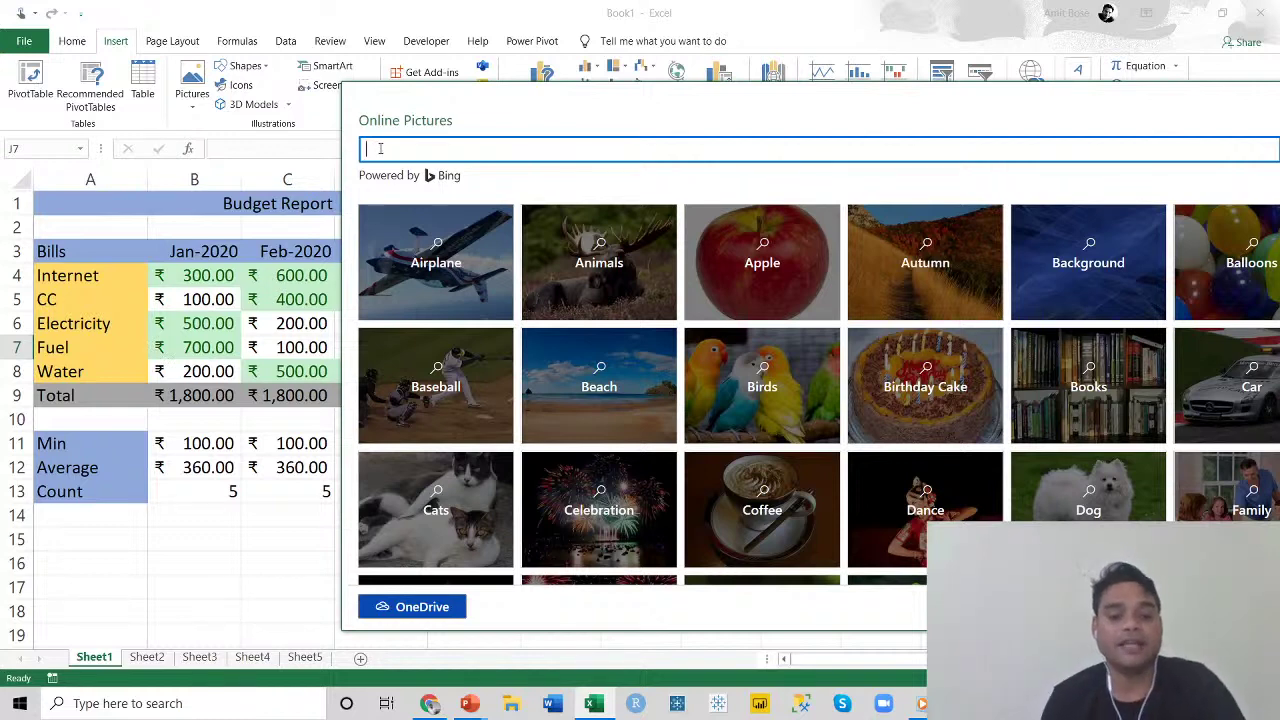
text(budget)
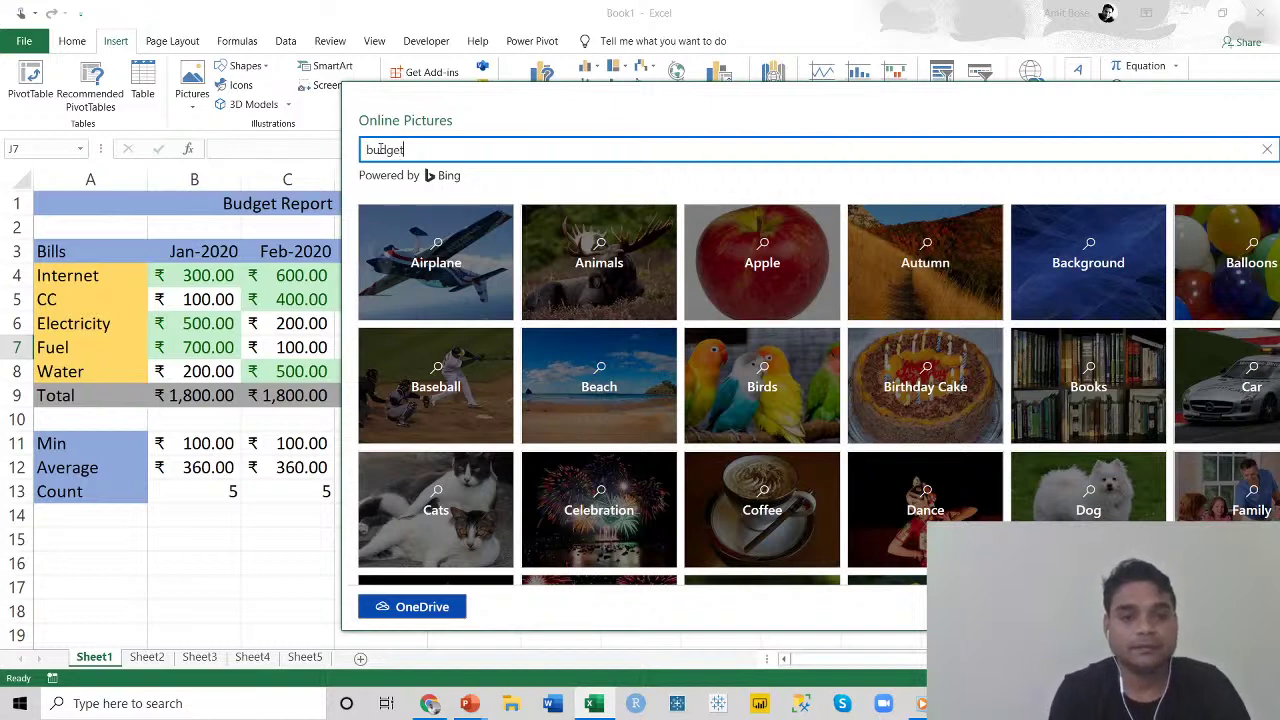
key(Return)
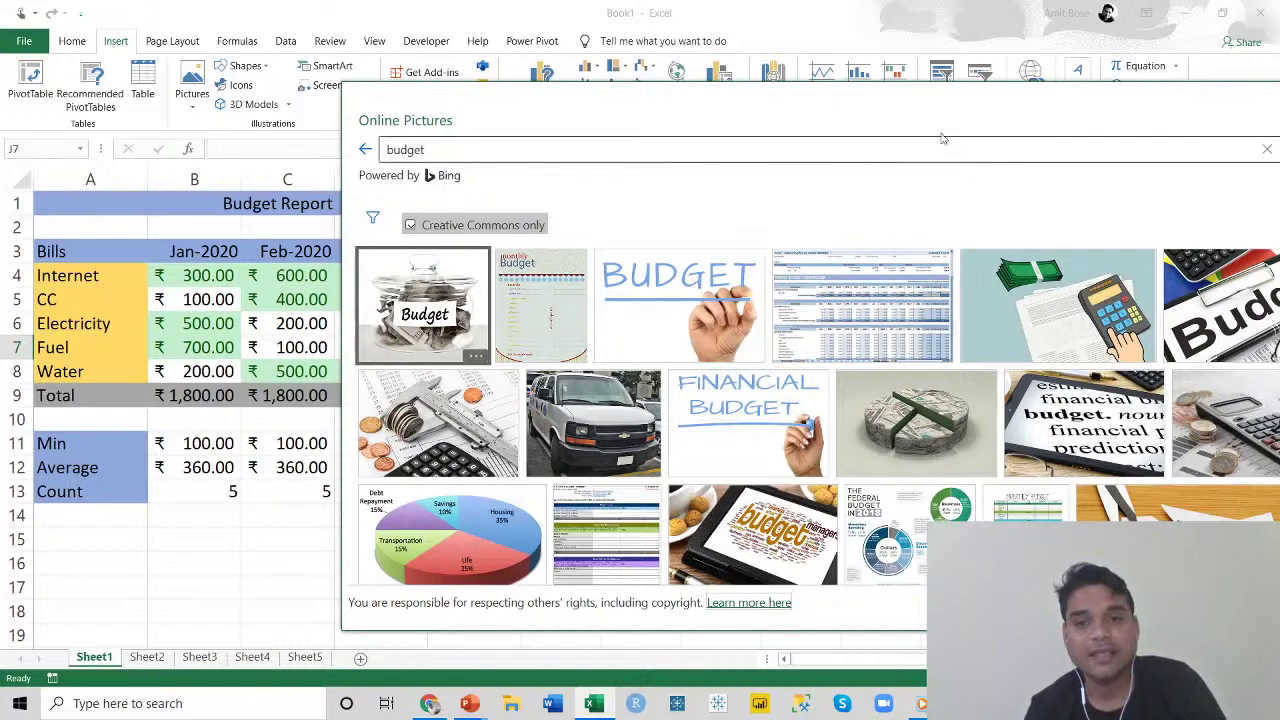
drag(942, 101, 772, 89)
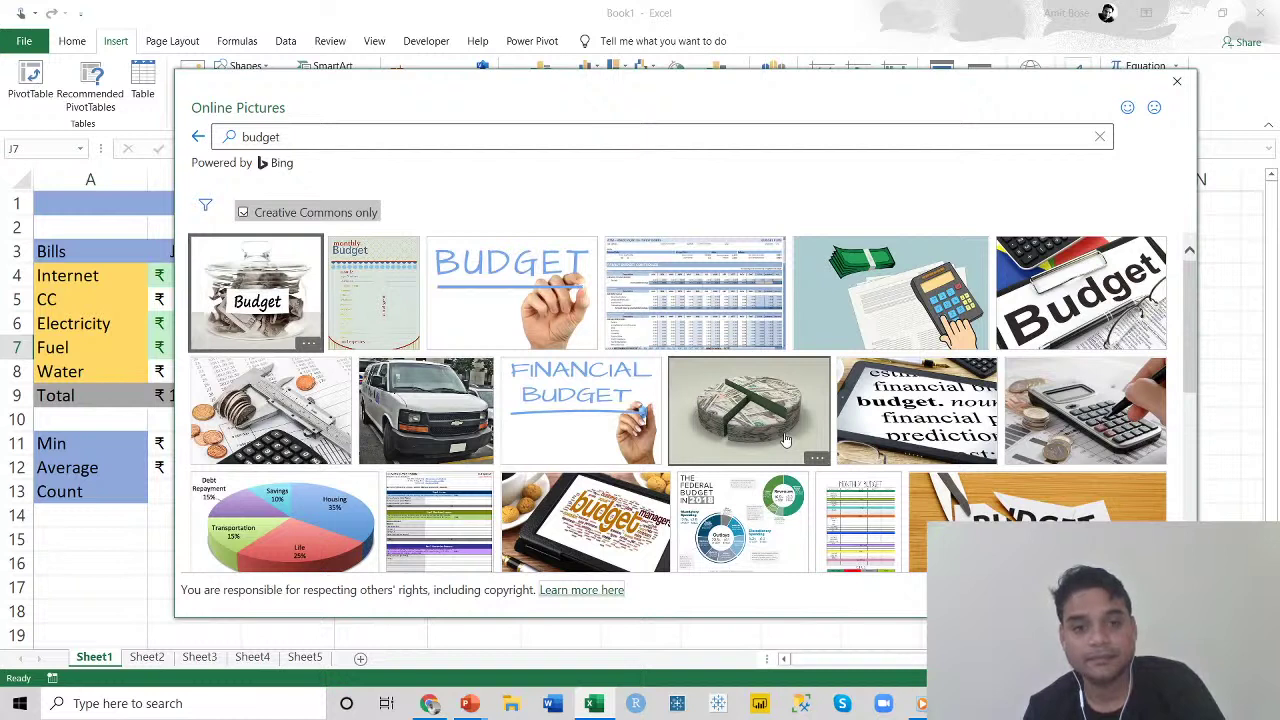
click(1098, 290)
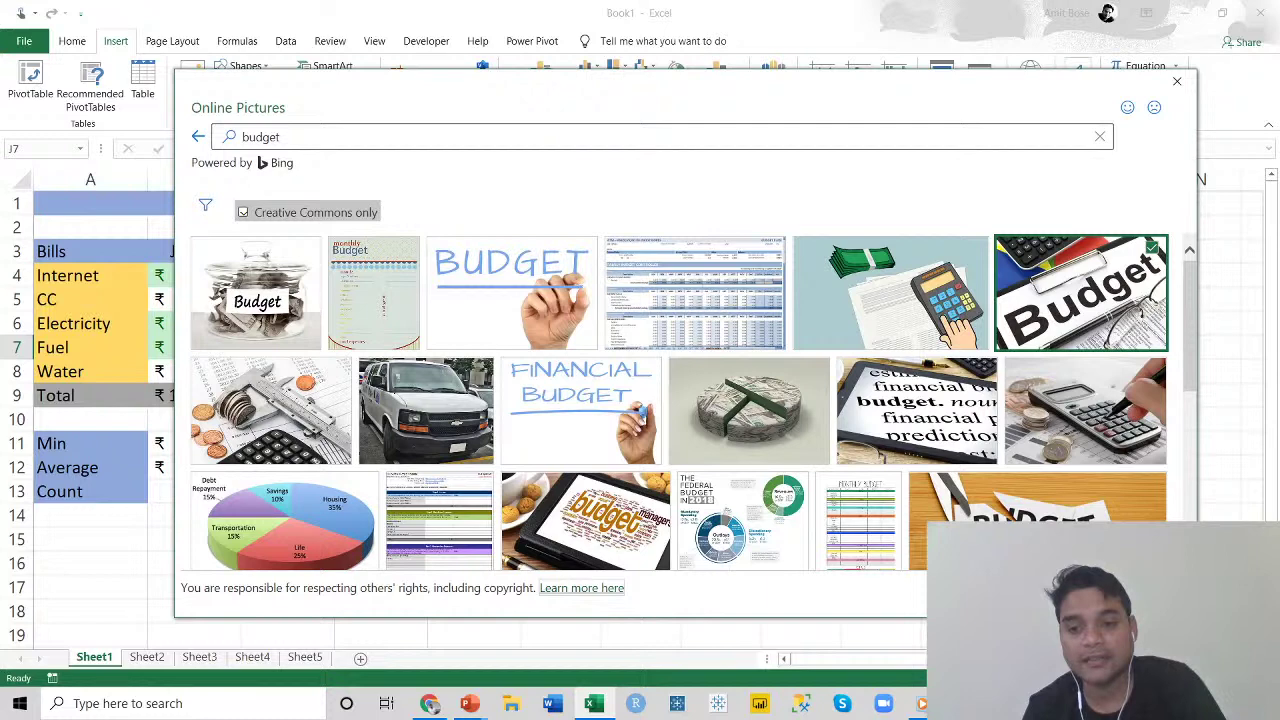
key(Return)
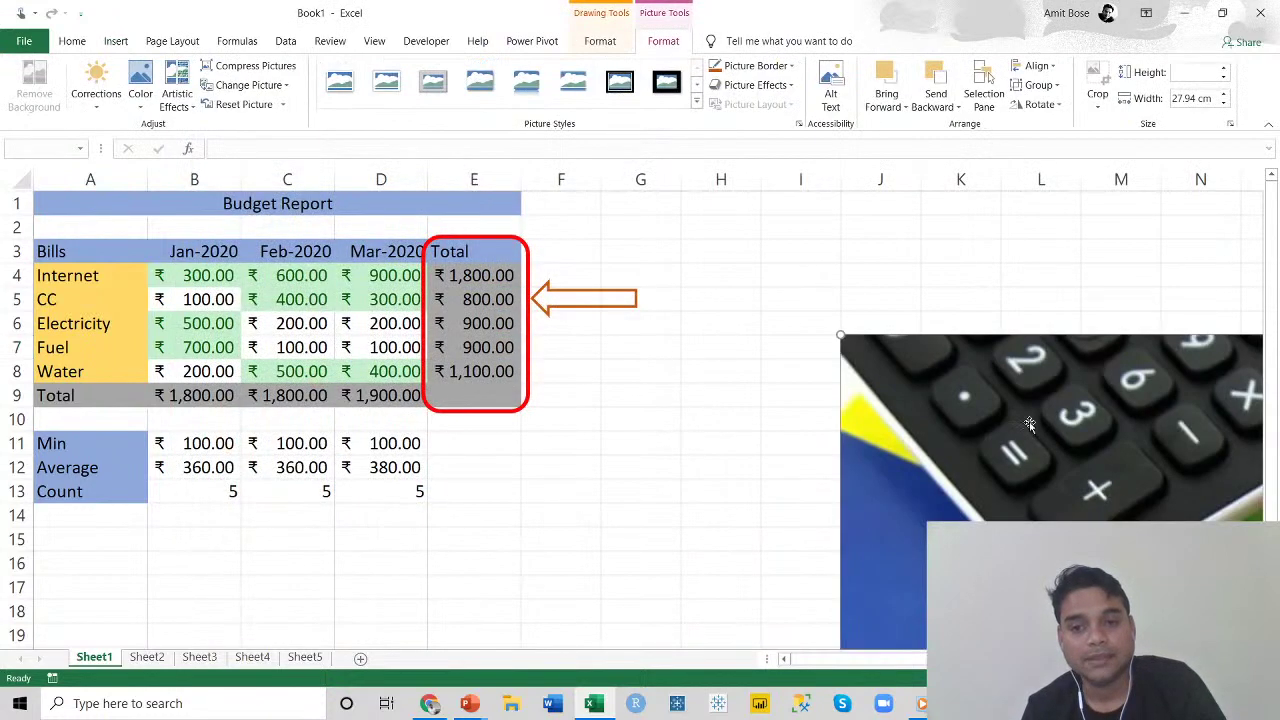
Shrink the inserted Budget picture to about 3.1 cm high and 4.64 cm wide and place it over columns H to J near row 2.
drag(819, 302, 799, 288)
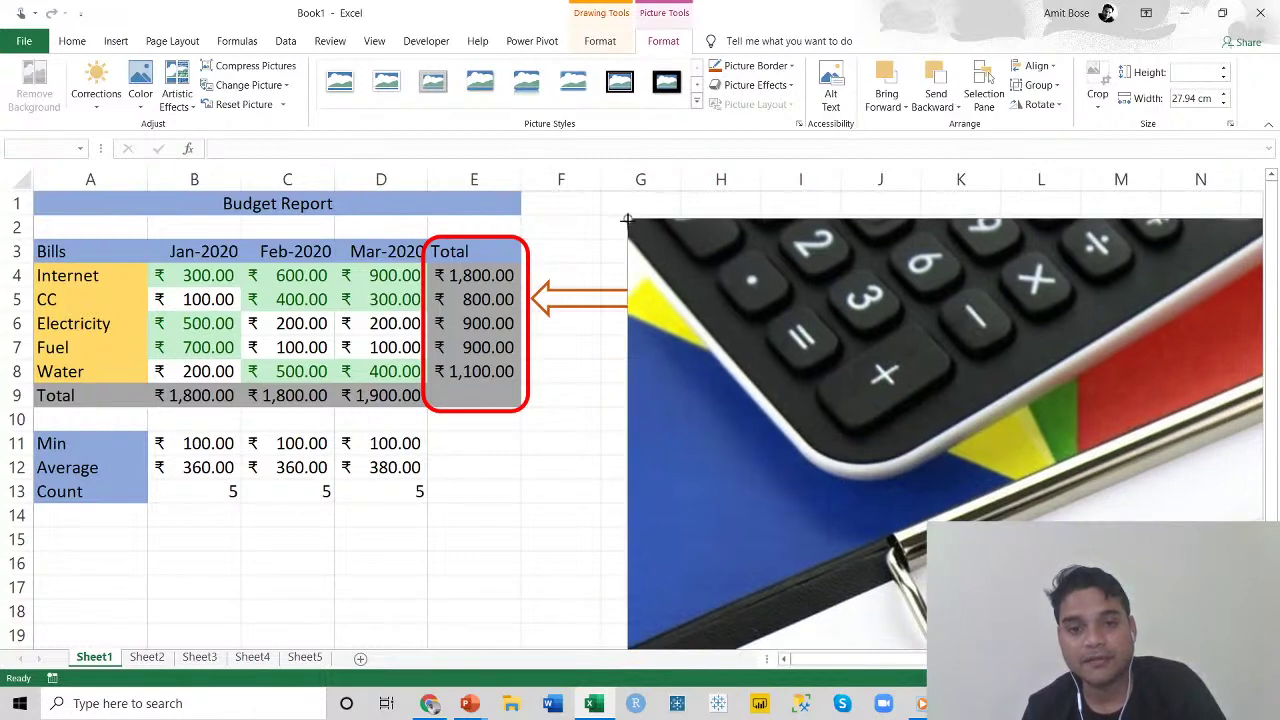
key(Delete)
key(ctrl+z)
key(Delete)
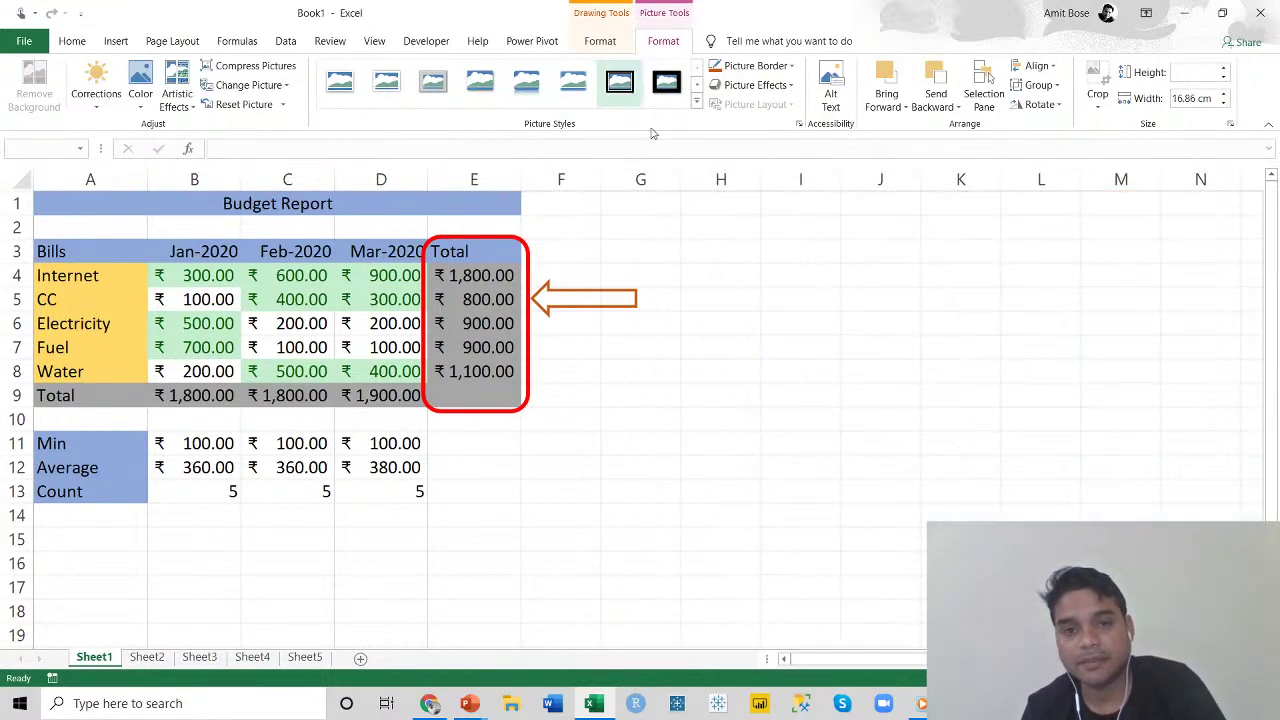
key(ctrl+z)
key(Delete)
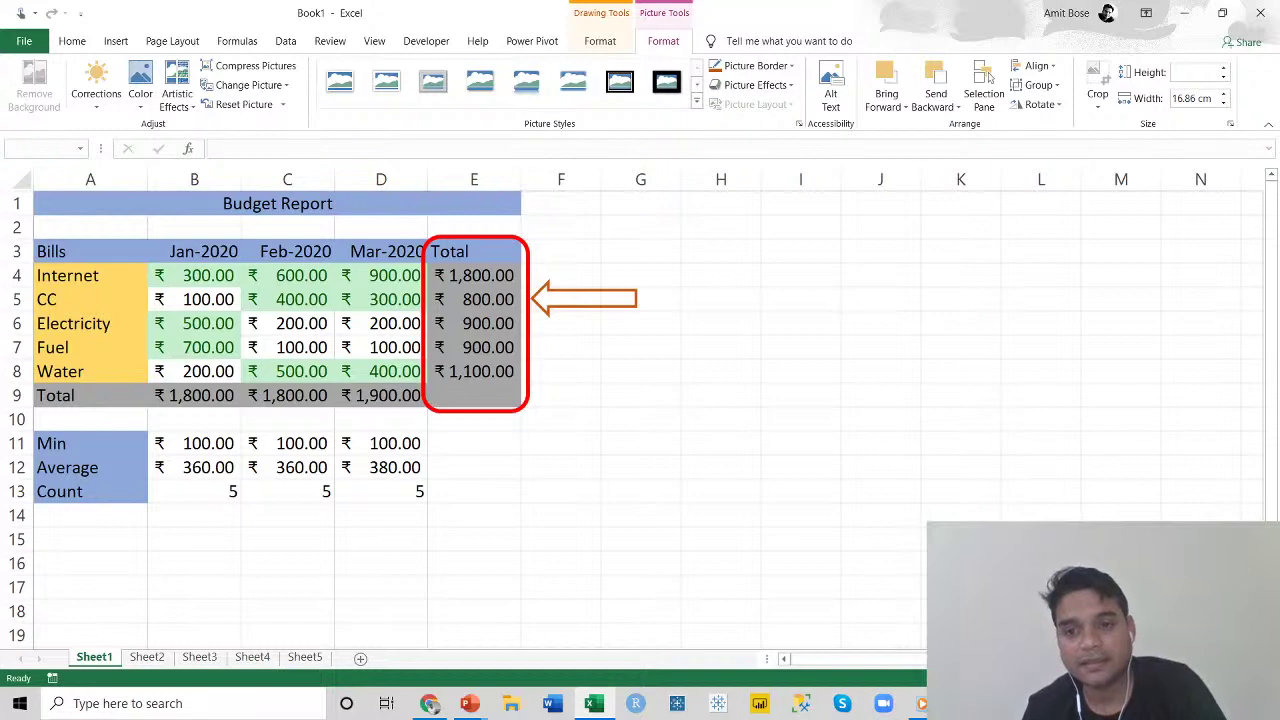
key(ctrl+z)
key(Delete)
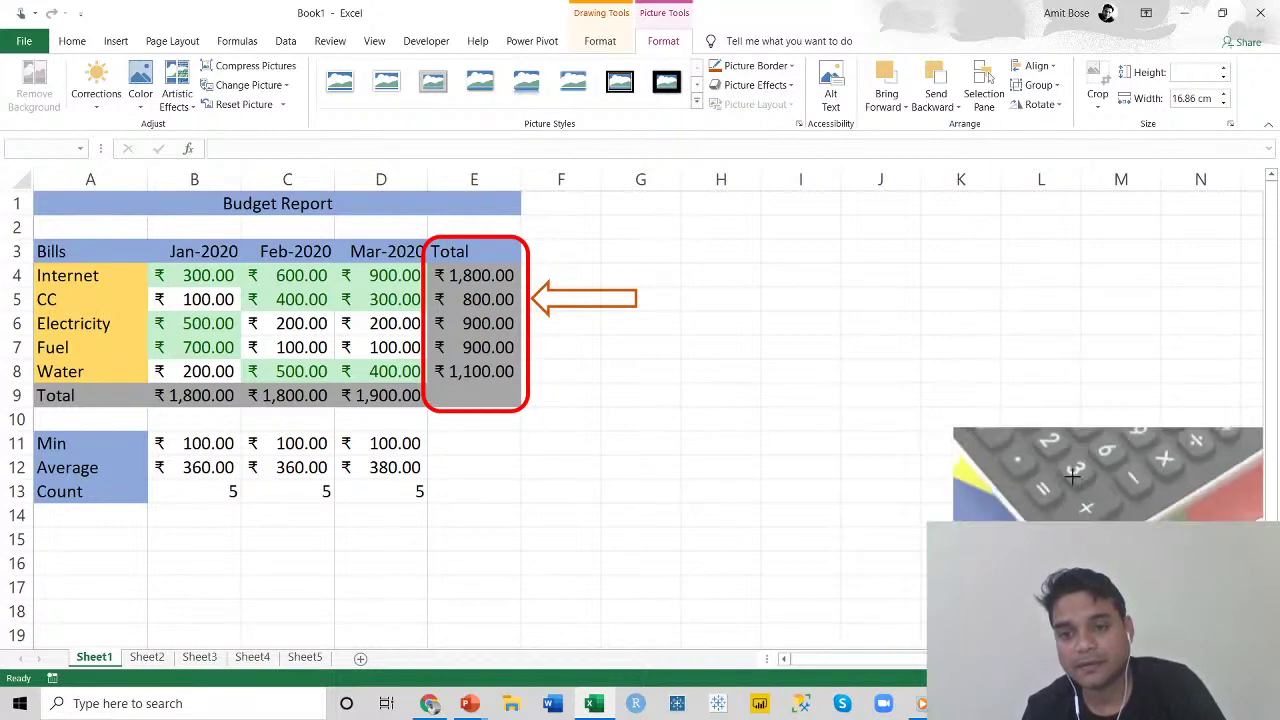
key(ctrl+z)
key(Delete)
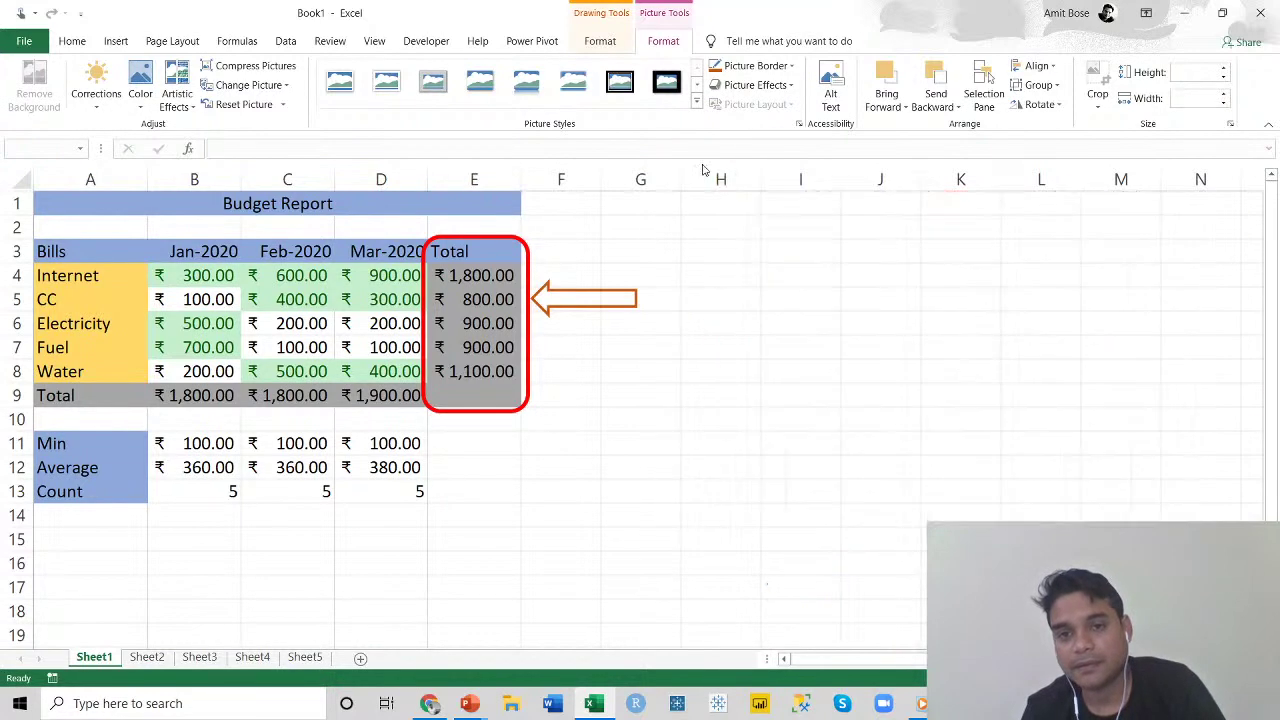
key(ctrl+z)
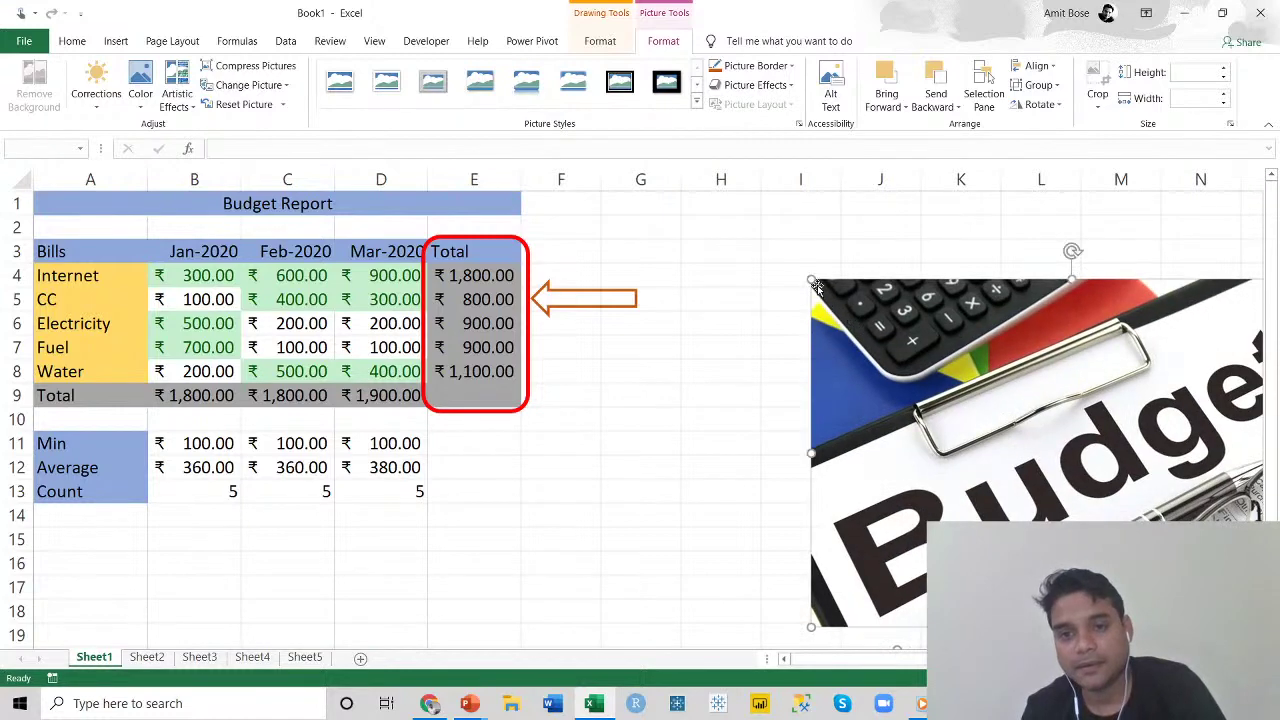
key(Delete)
key(ctrl+z)
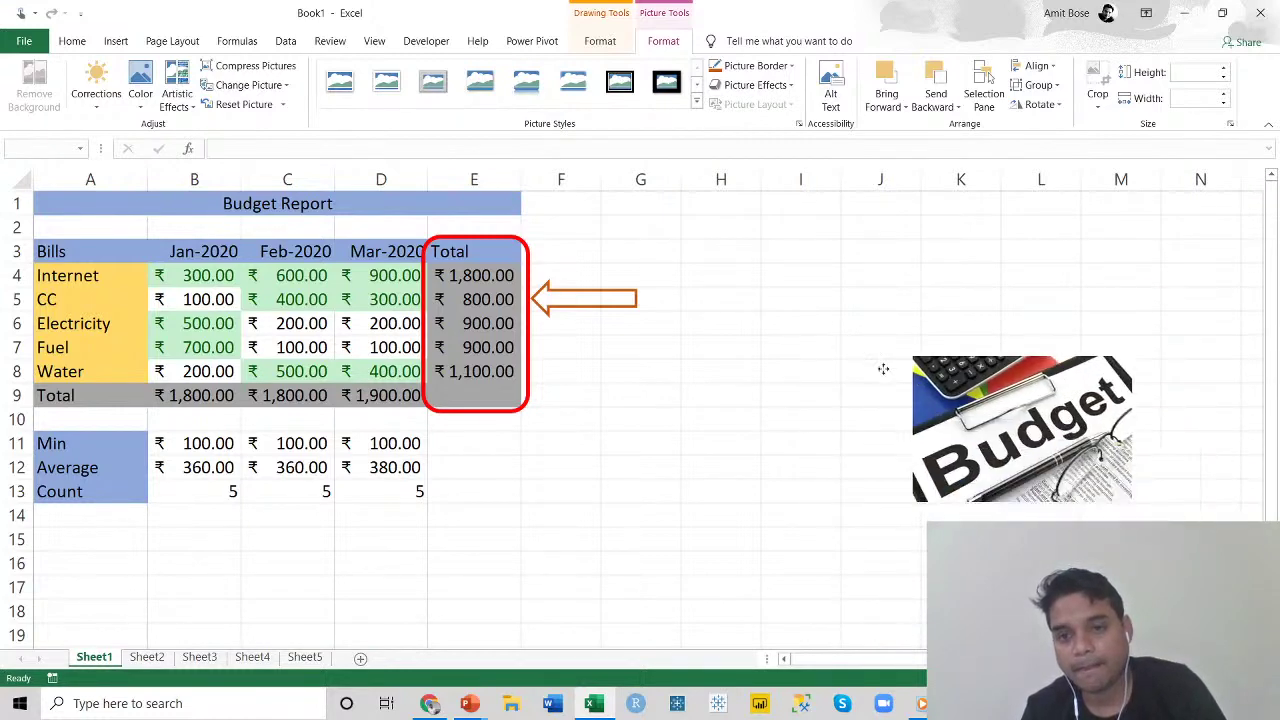
click(1036, 424)
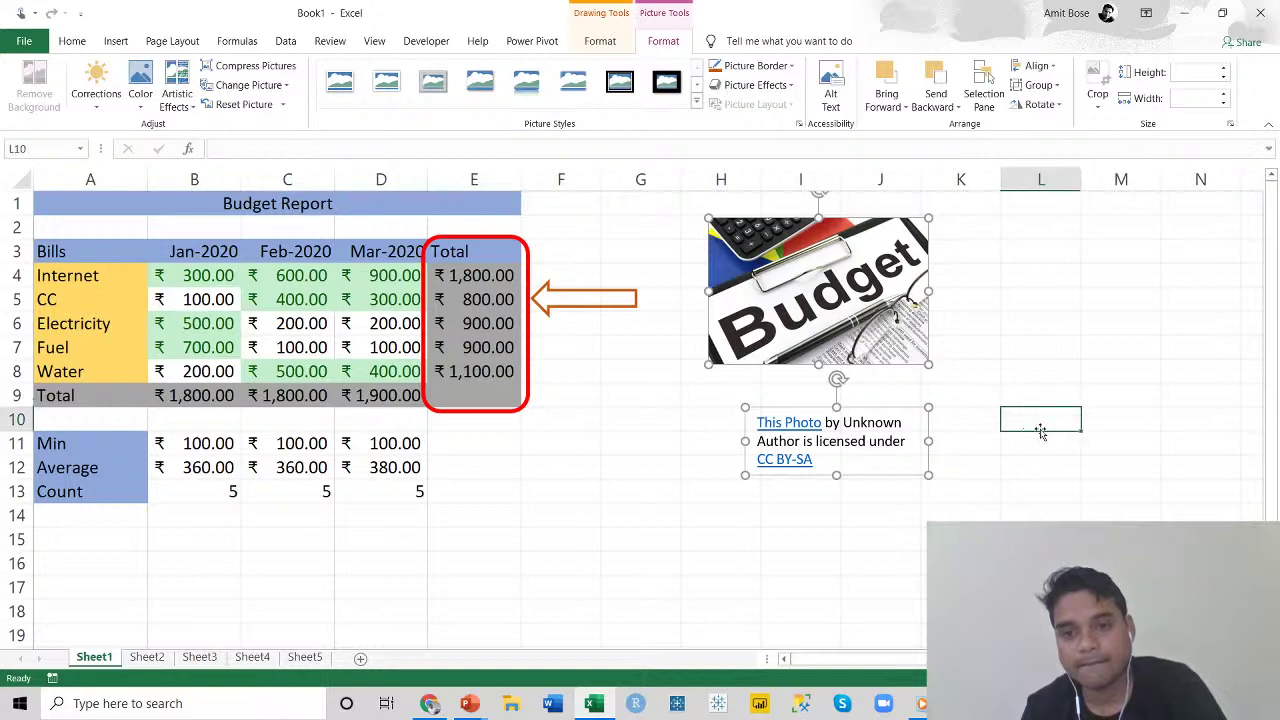
Delete the photo attribution text box below the Budget picture.
click(928, 345)
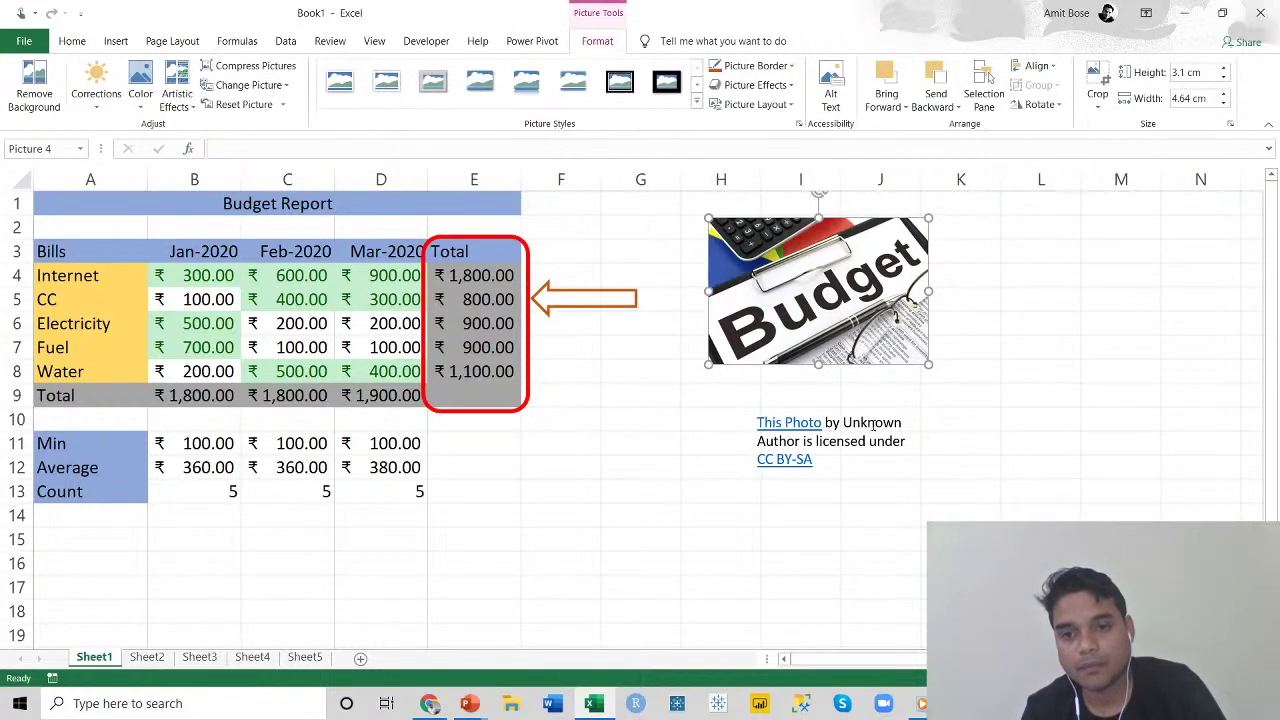
click(903, 412)
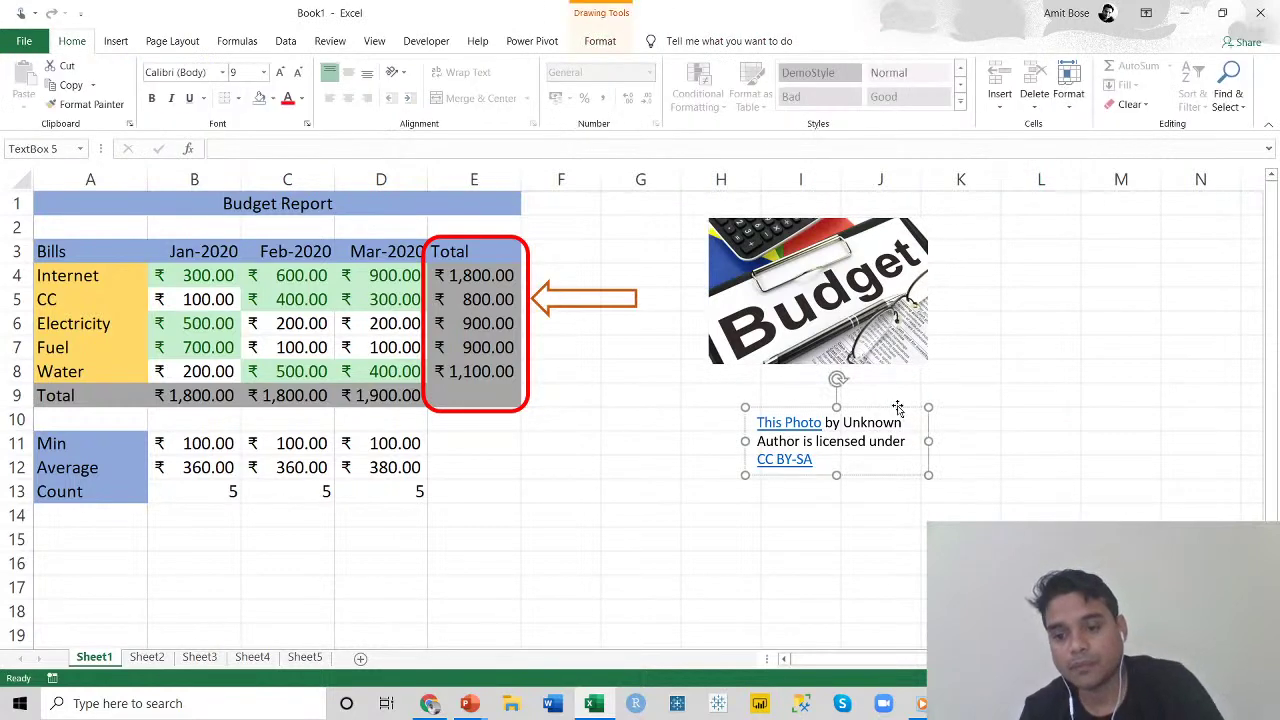
key(Delete)
Shrink the Budget picture to about two rows high and move it beside the report title, over F1:F2.
click(870, 332)
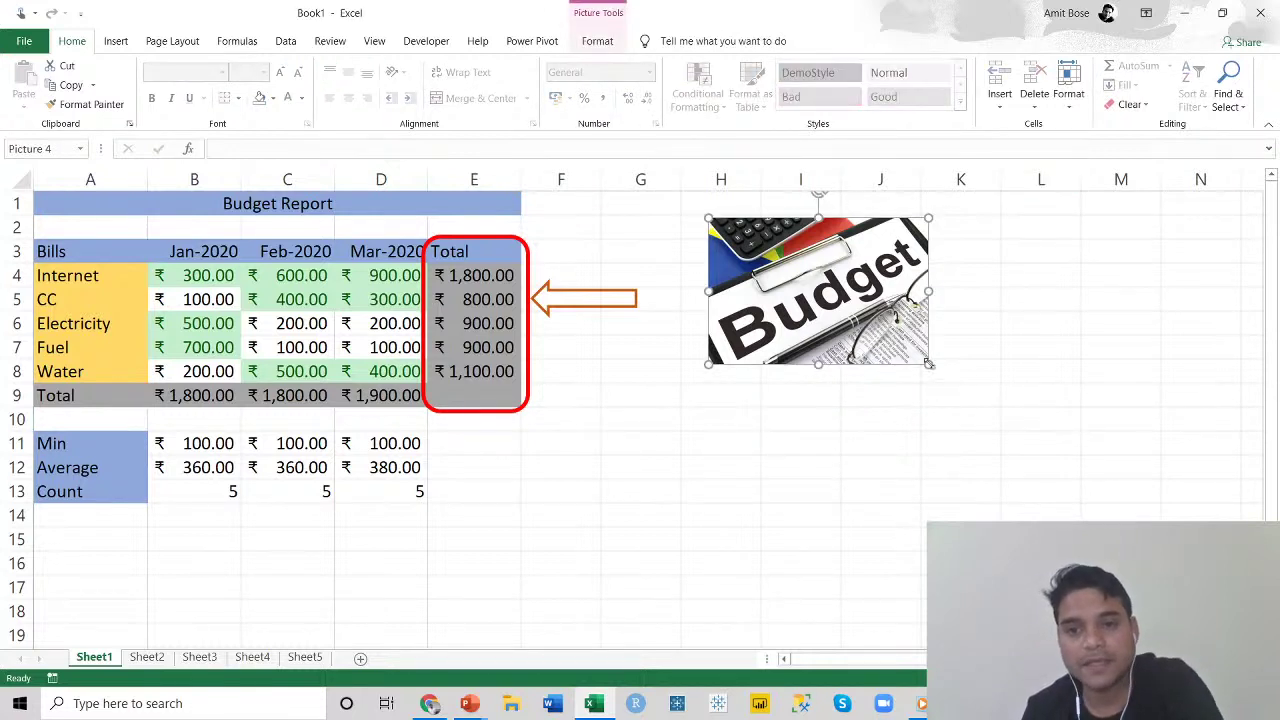
drag(928, 363, 806, 280)
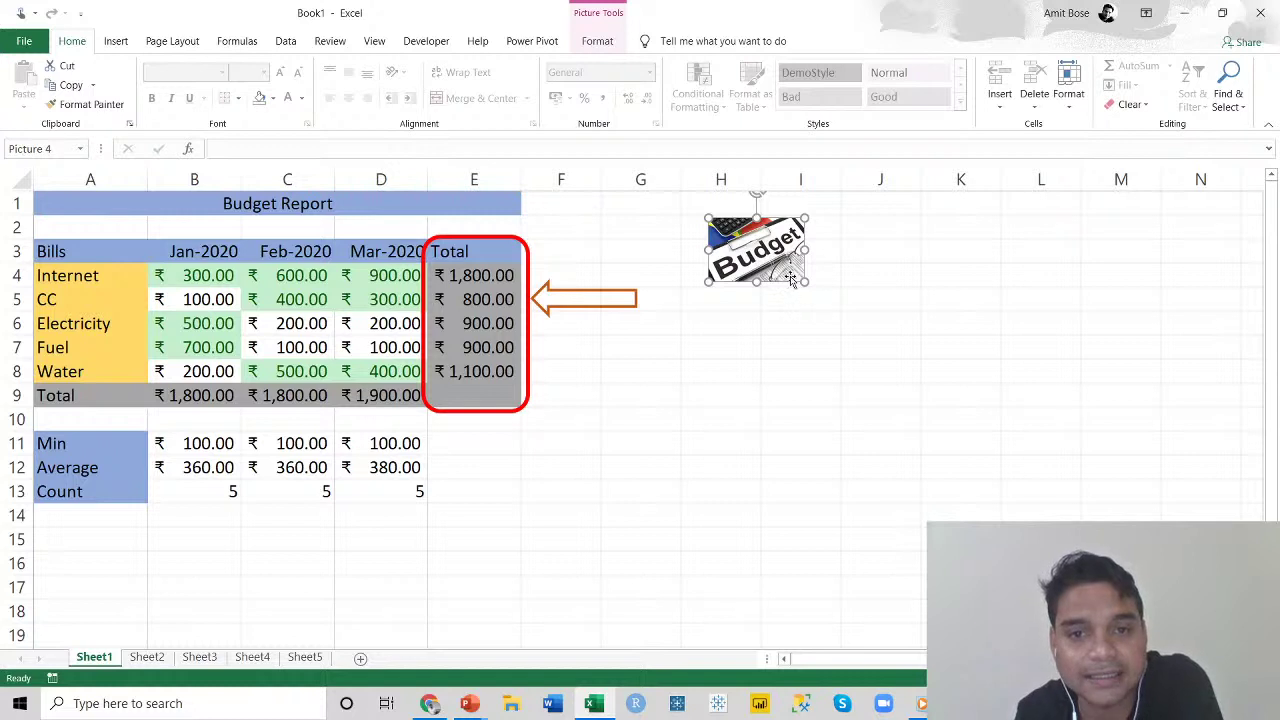
drag(804, 283, 618, 239)
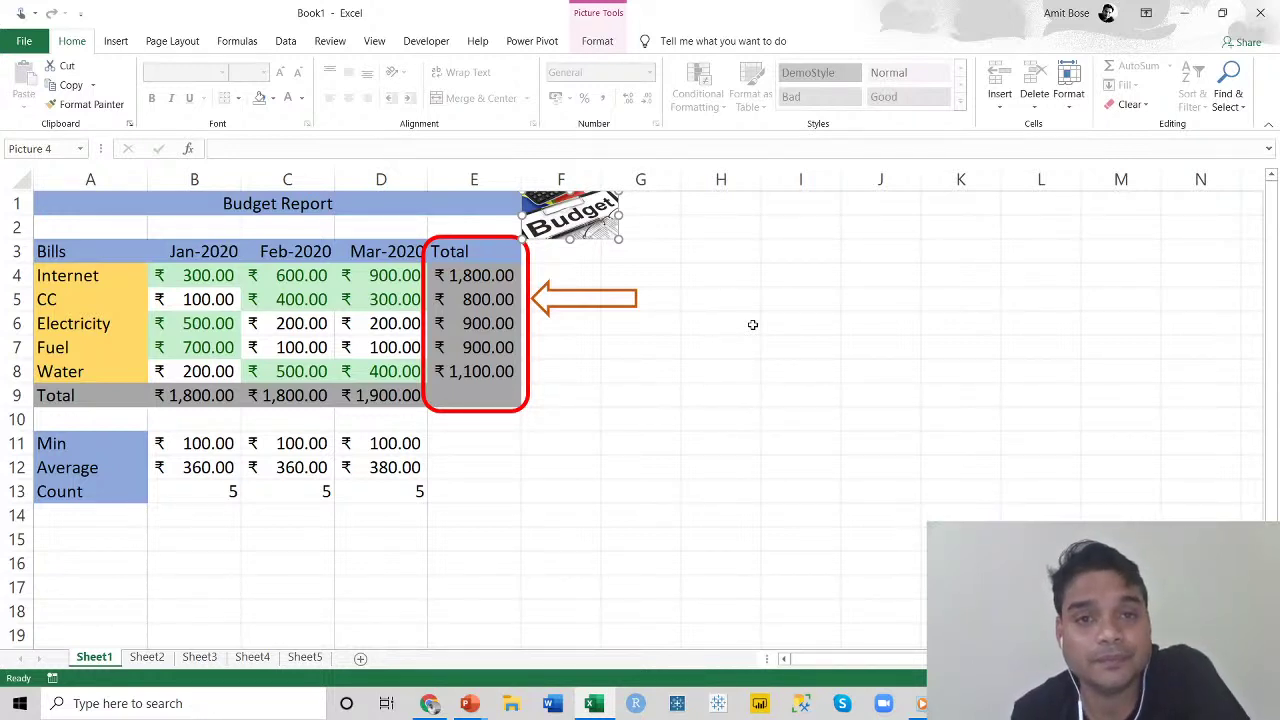
Insert a SmartArt graphic from the Process group, using the timeline layout of large rings and small circles with slanted text.
click(115, 42)
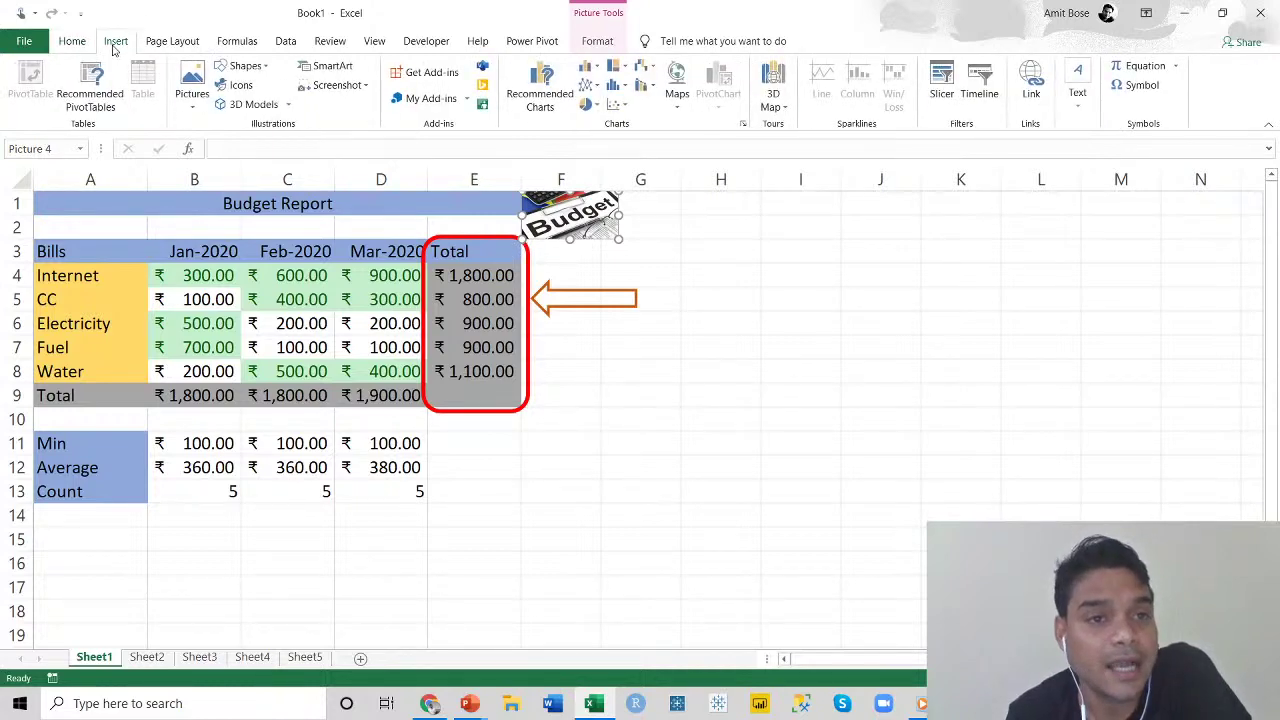
click(326, 67)
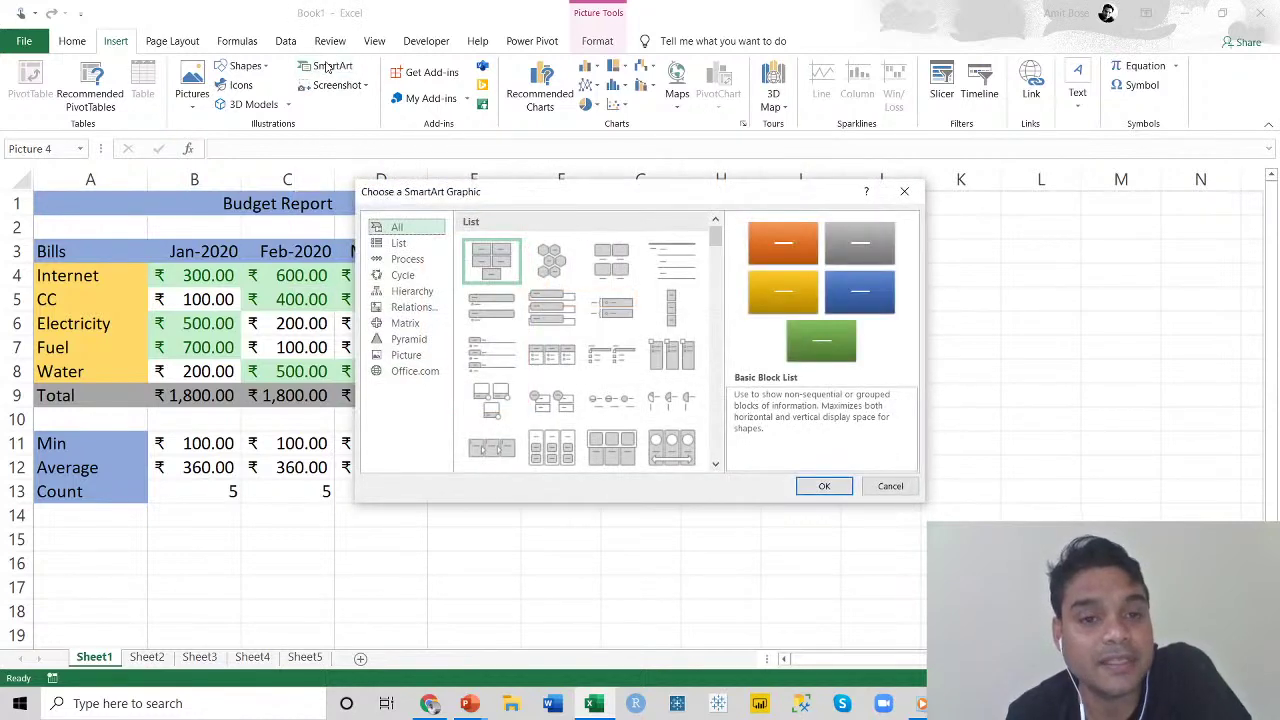
mouse_move(715, 238)
mouse_down()
mouse_move(718, 445)
mouse_move(718, 230)
mouse_up()
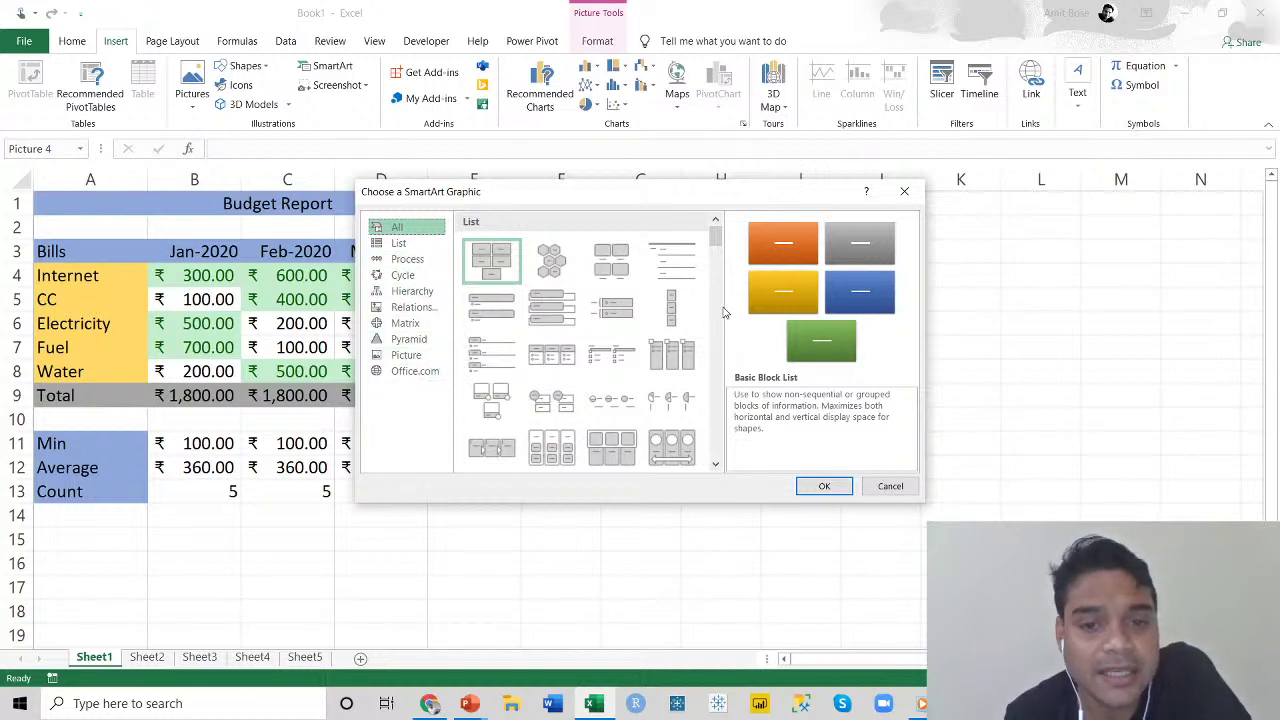
scroll(718, 252, down, 3)
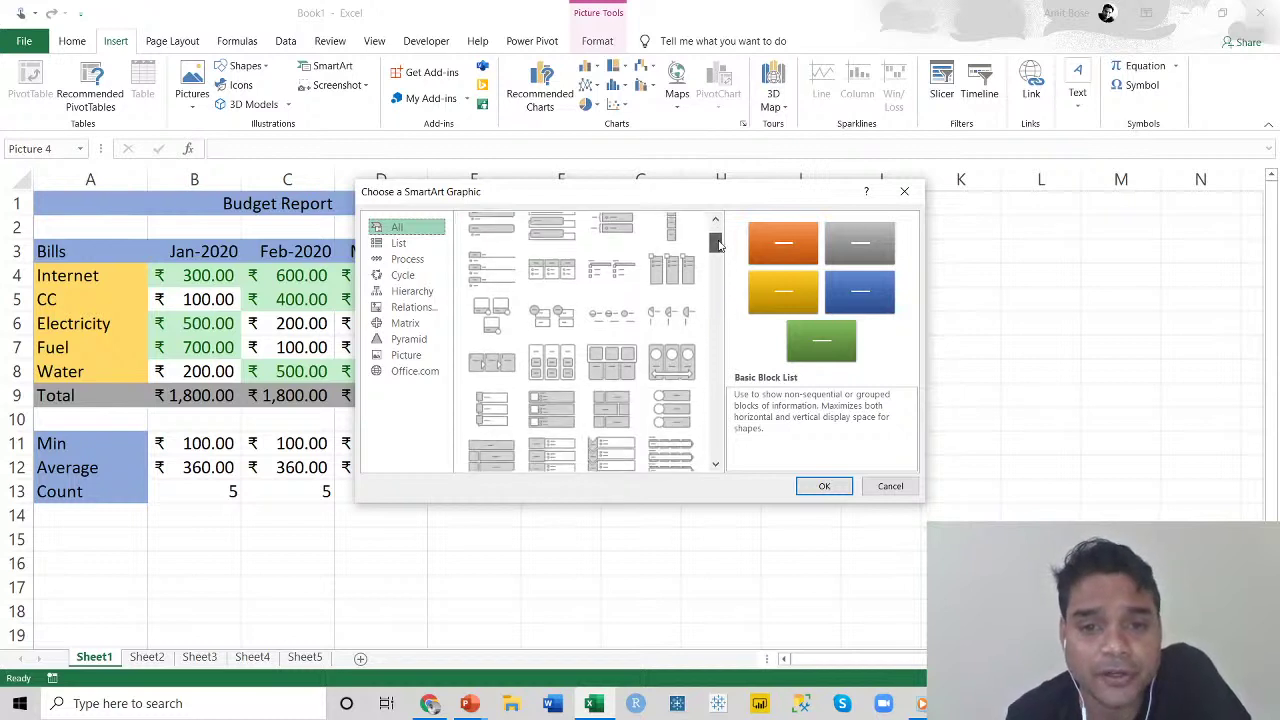
scroll(718, 252, down, 5)
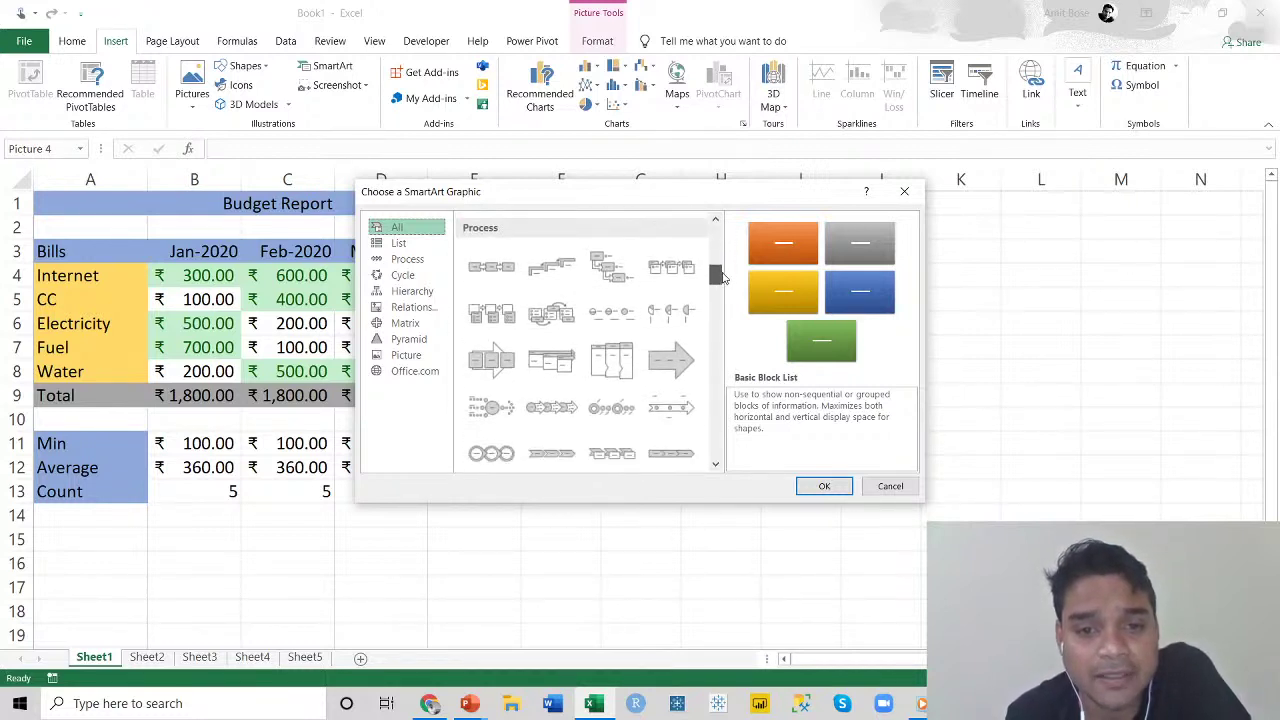
click(612, 410)
click(824, 486)
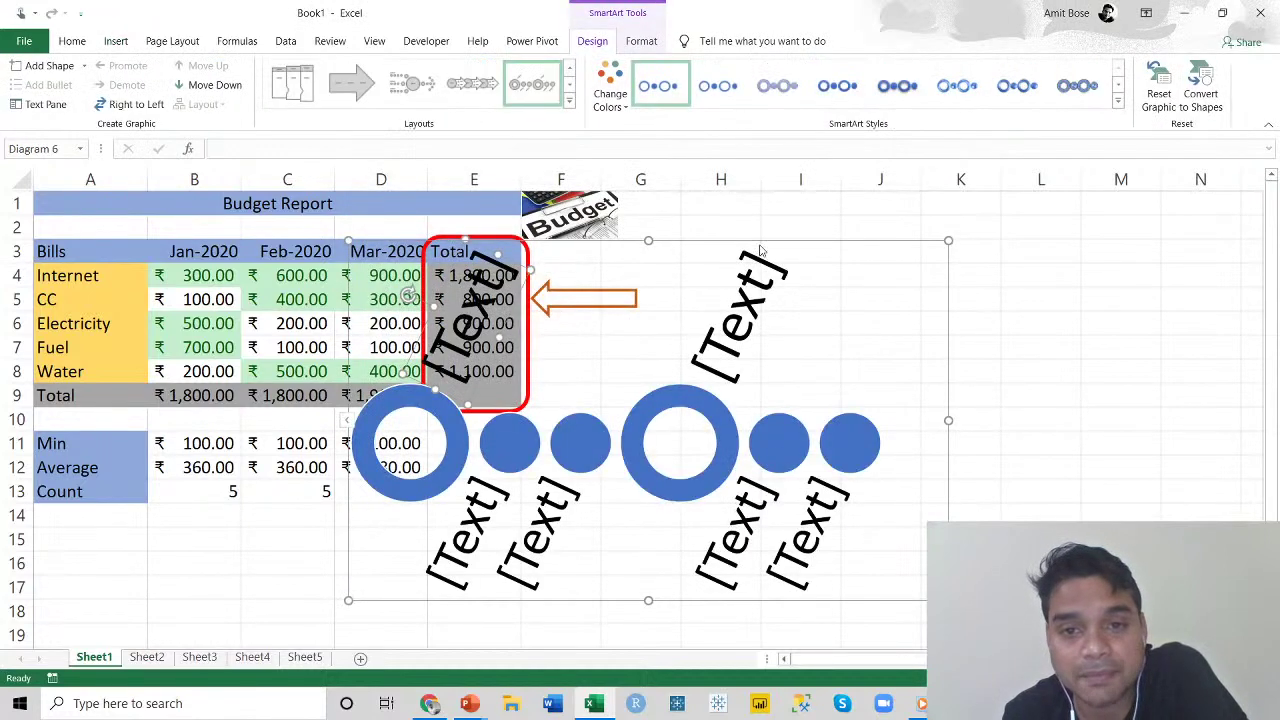
Move the SmartArt graphic clear of the budget table and shrink it to span about G2 to M15.
drag(760, 250, 1008, 199)
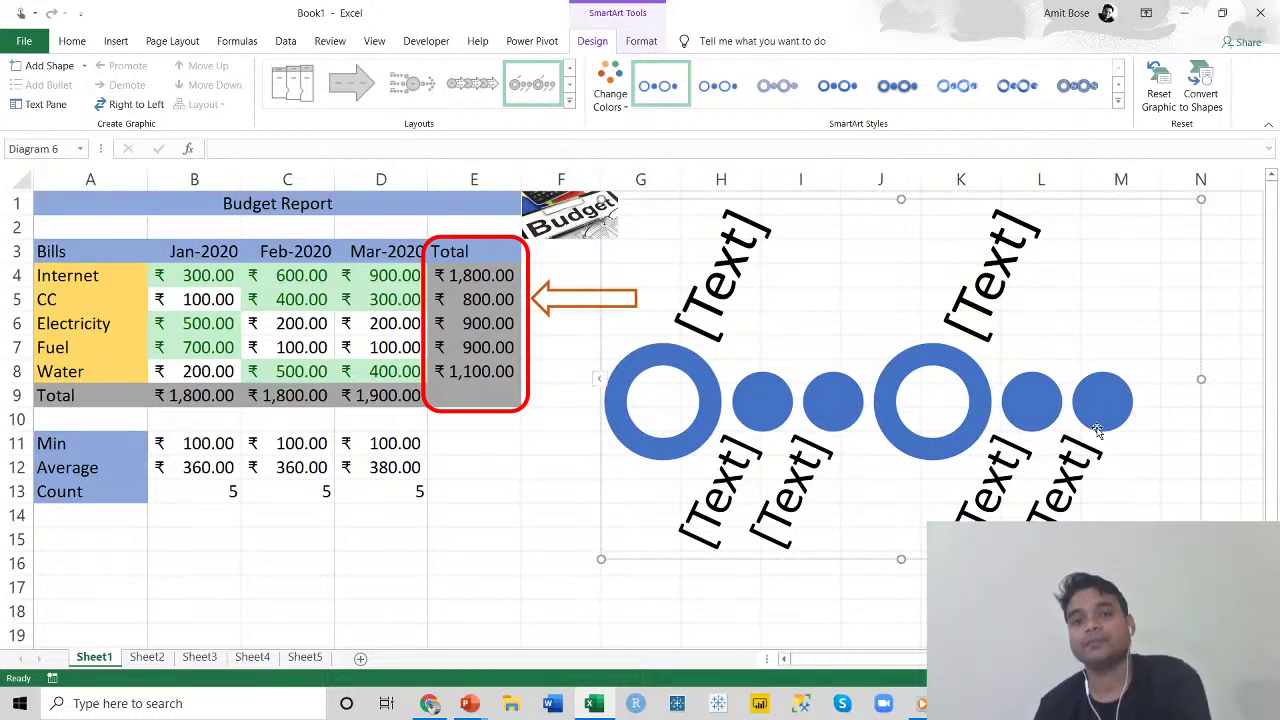
drag(601, 559, 670, 514)
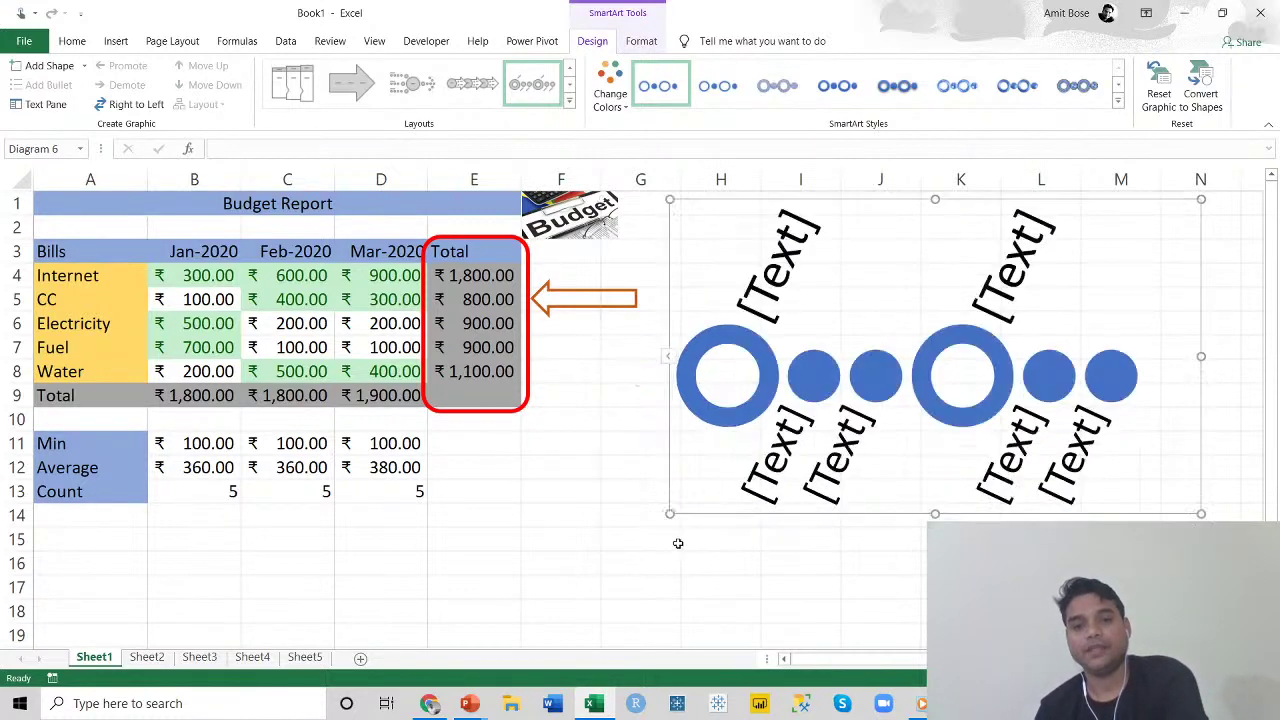
drag(985, 200, 965, 218)
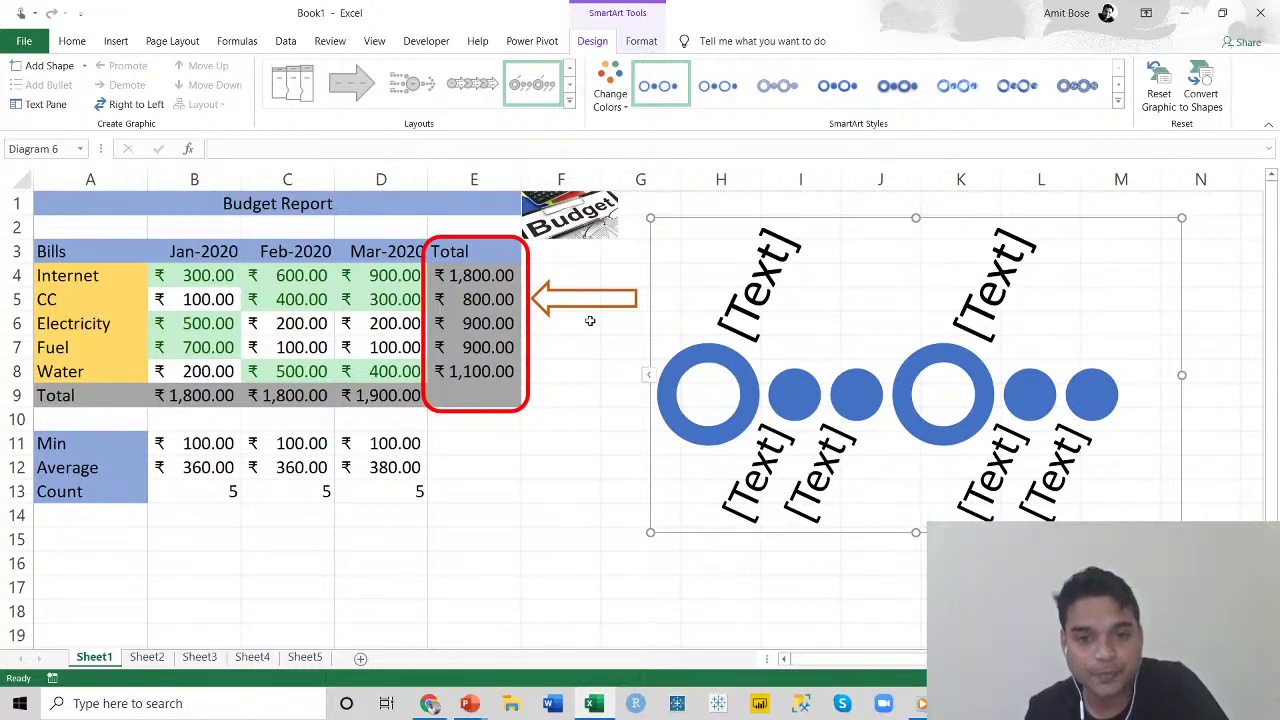
Label the first large ring of the SmartArt graphic Tableau and its two small circles Data and Report.
click(648, 379)
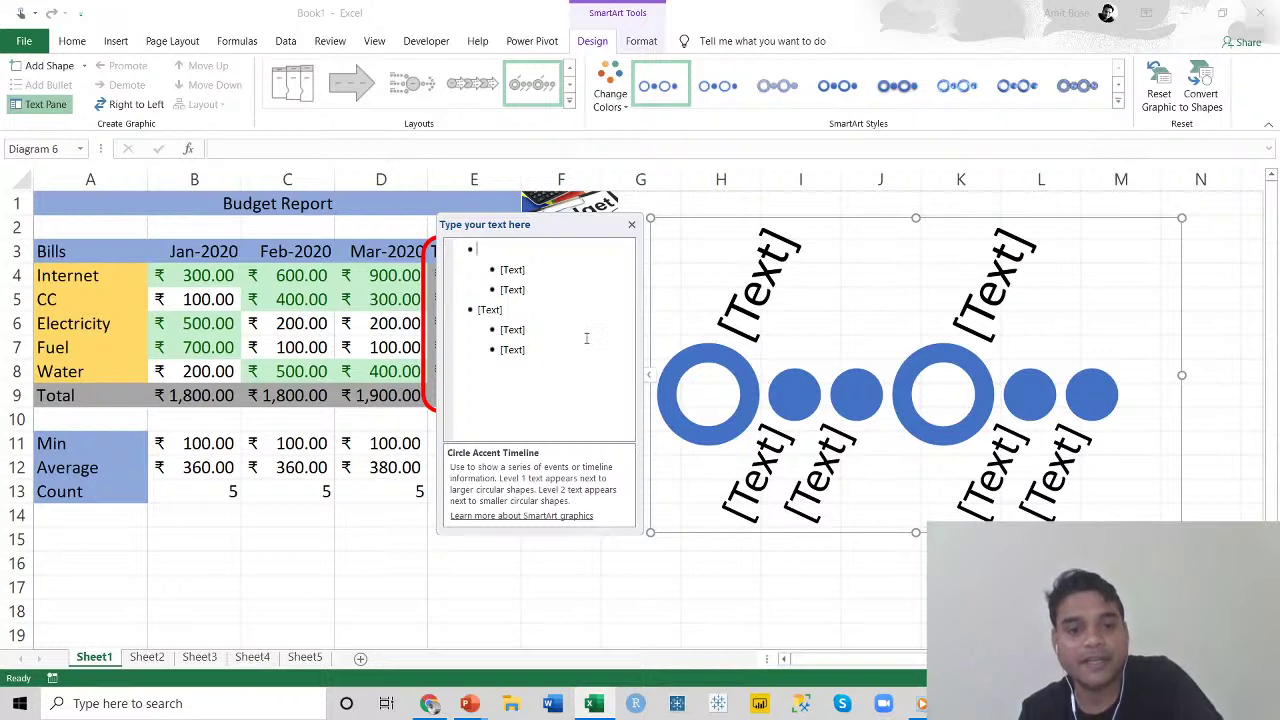
text(Tablea)
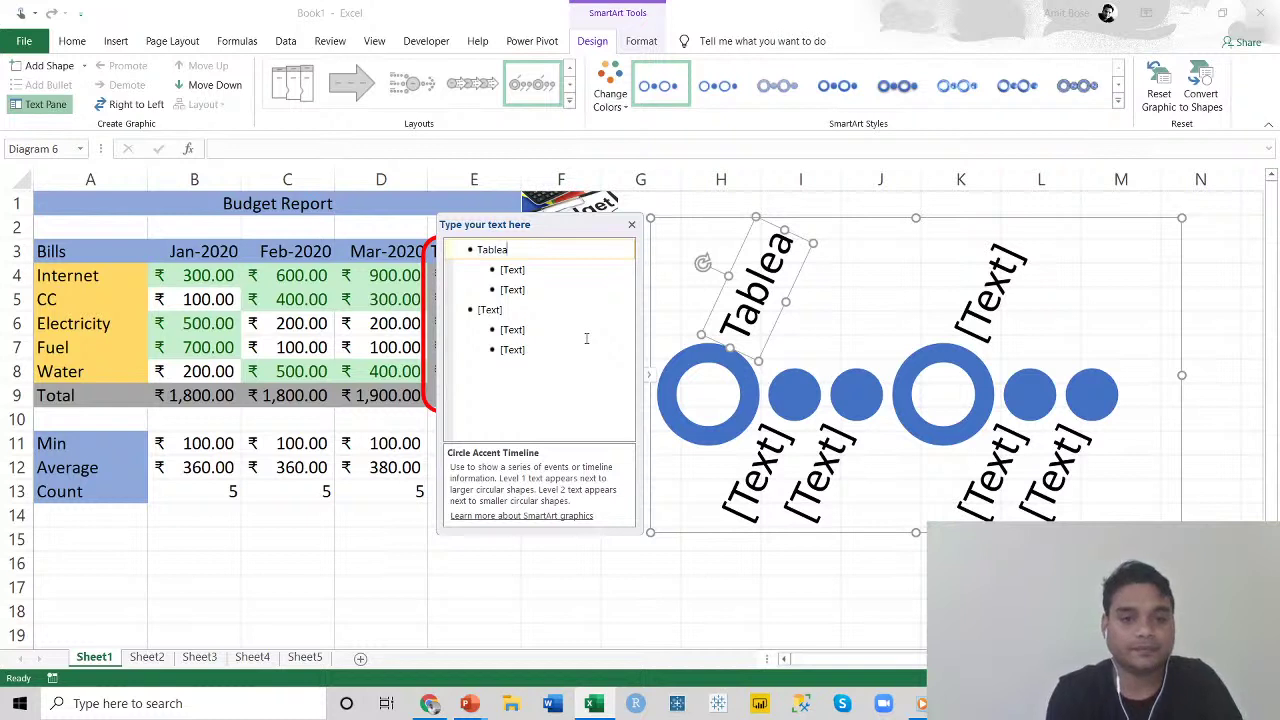
text(u)
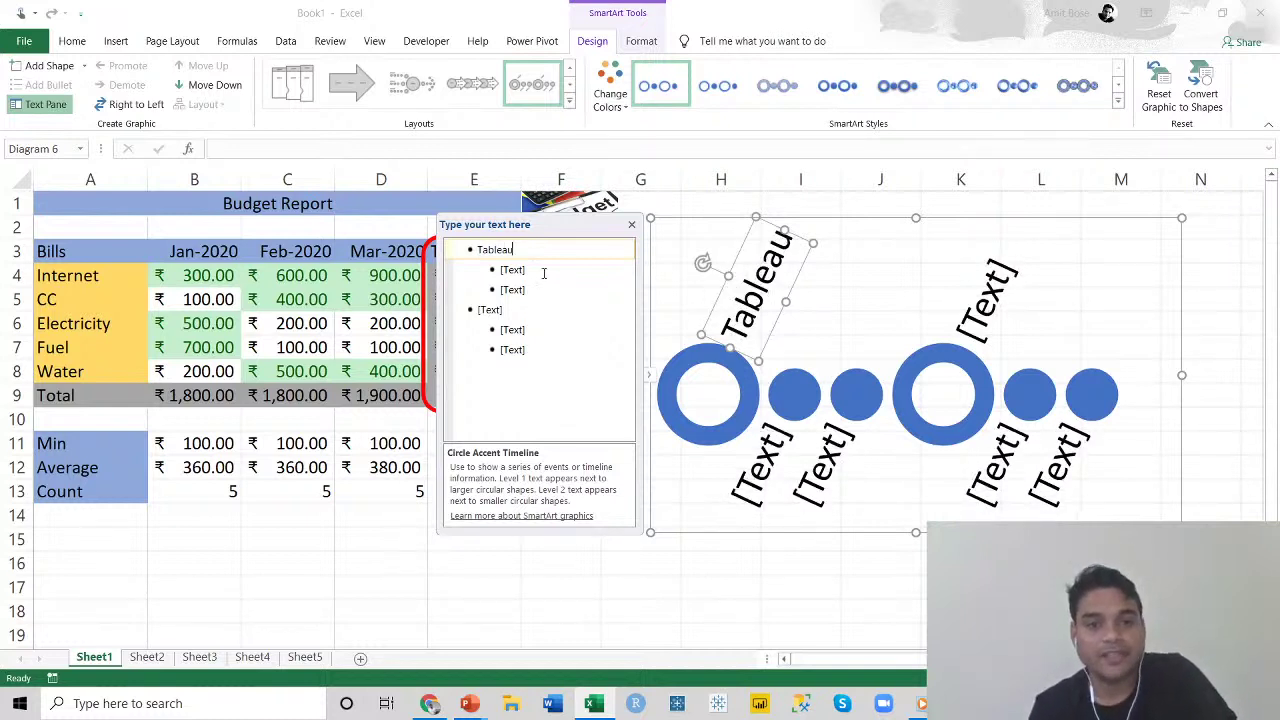
click(544, 272)
text(Data)
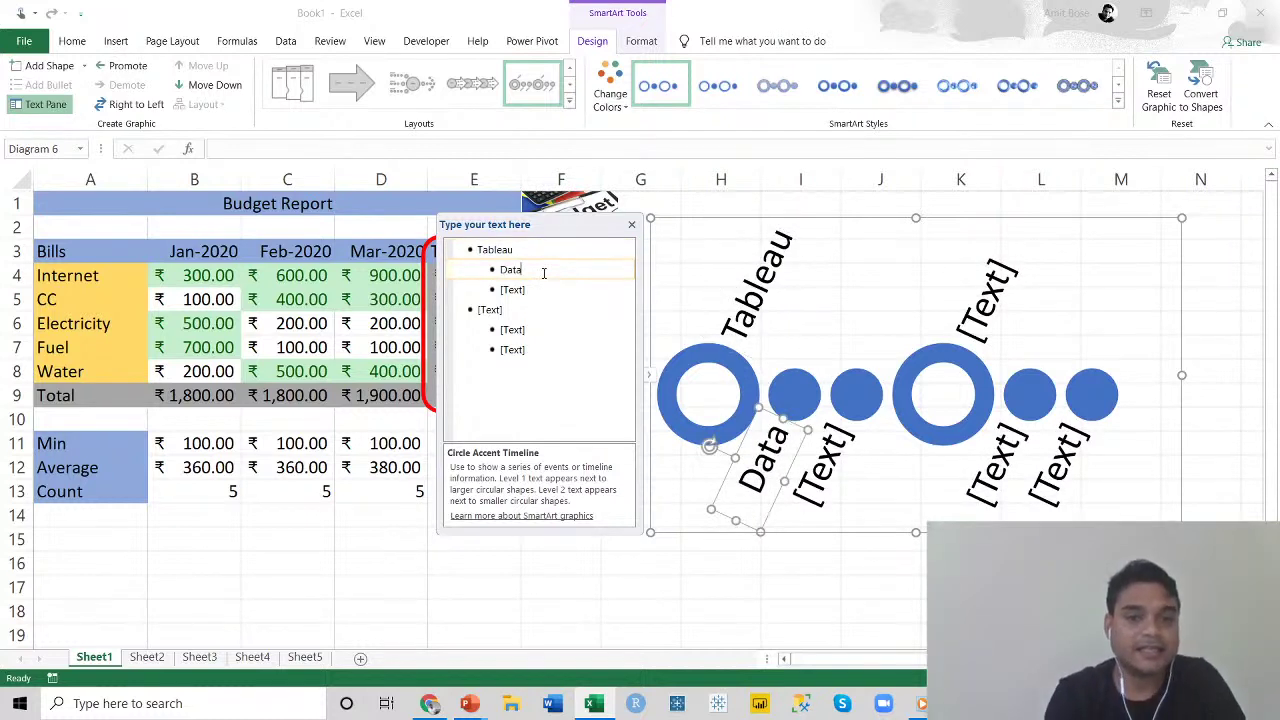
click(539, 288)
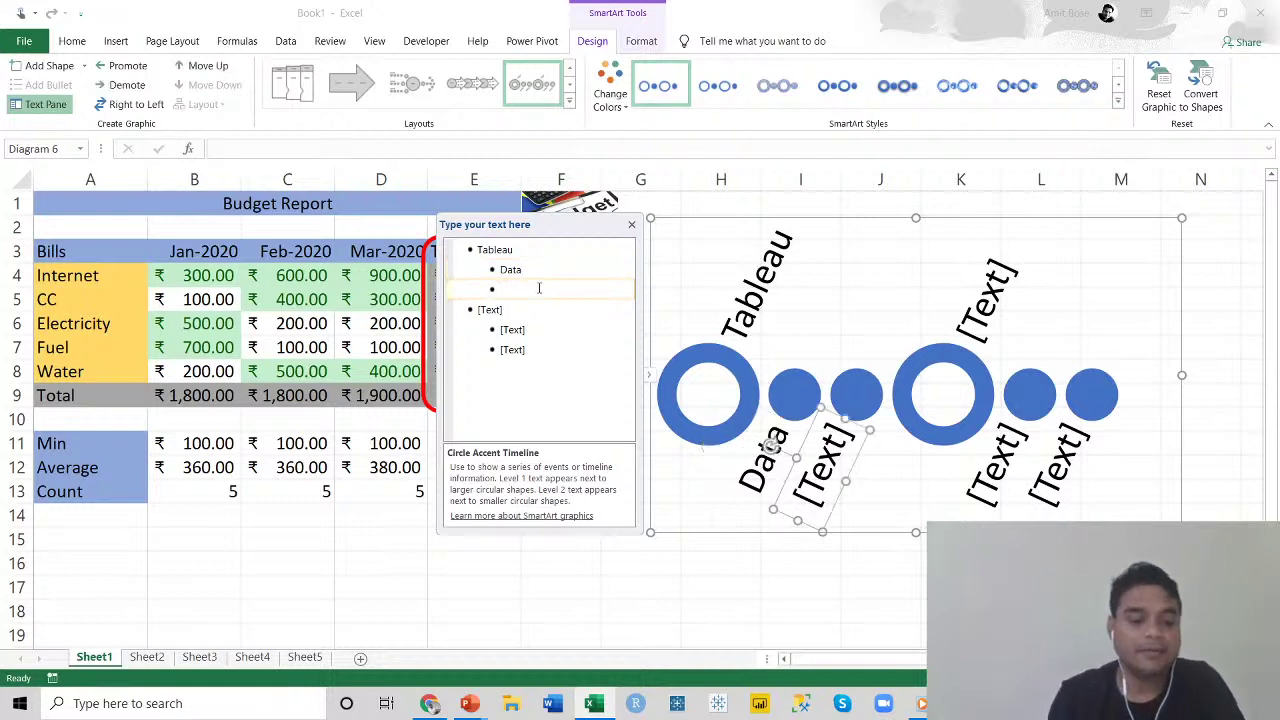
text(Repoert)
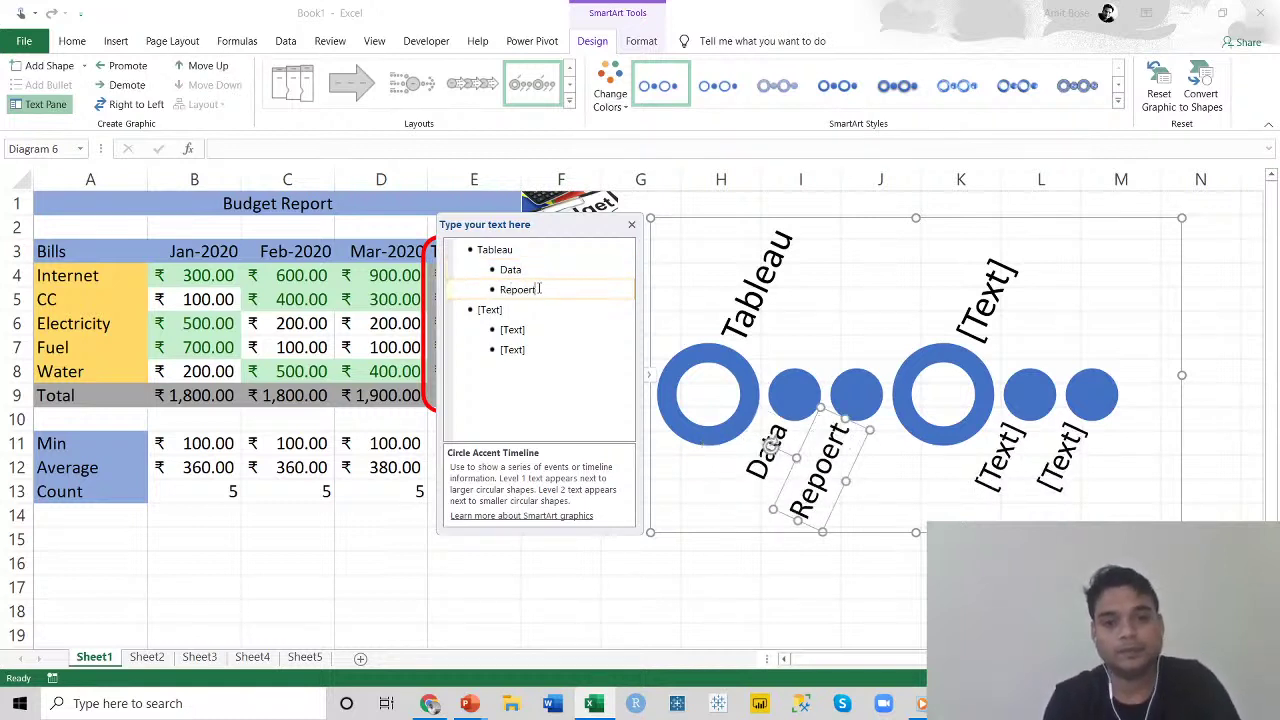
key(BackSpace)
key(BackSpace)
key(BackSpace)
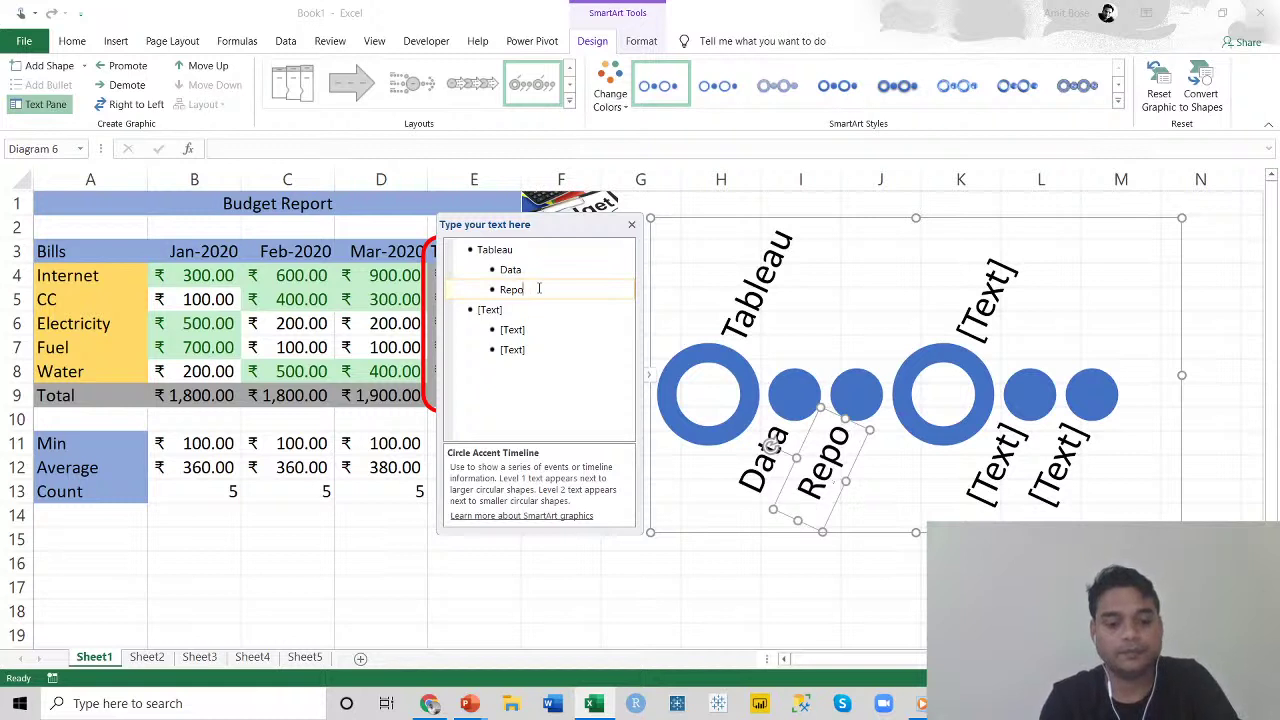
text(rt)
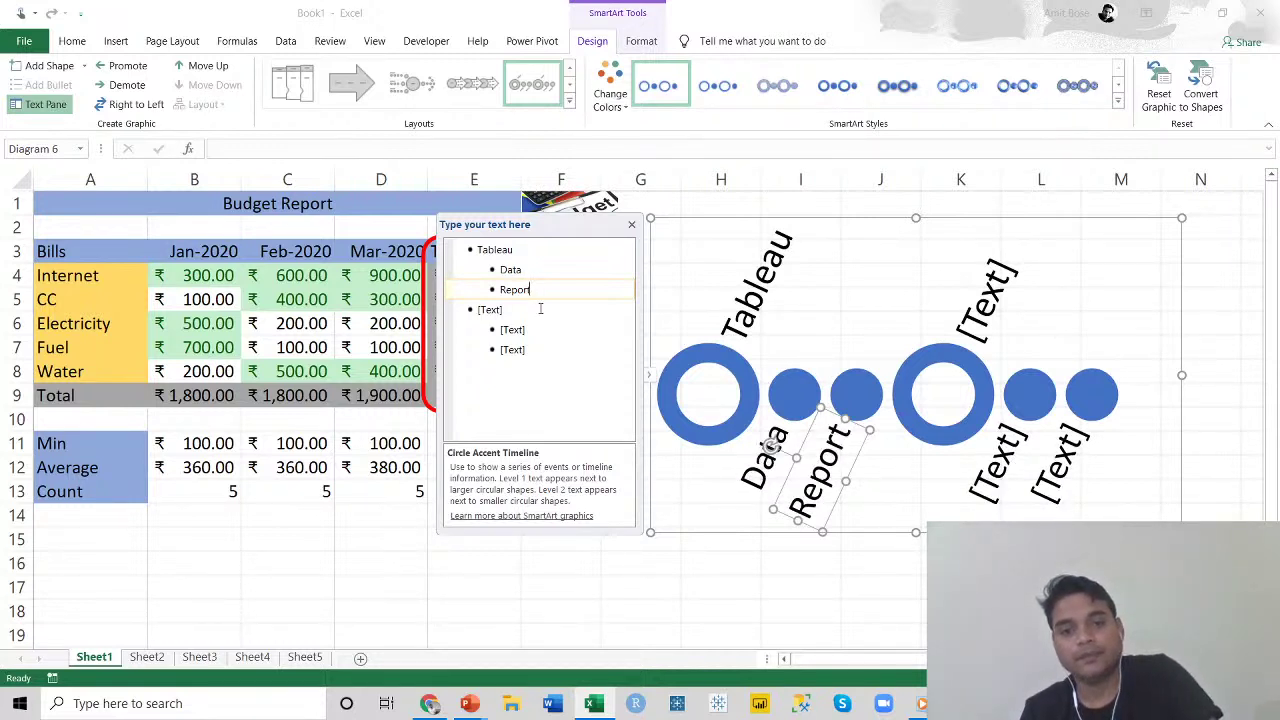
Label the second large ring of the SmartArt graphic Share and its two small circles Server and Email.
click(540, 309)
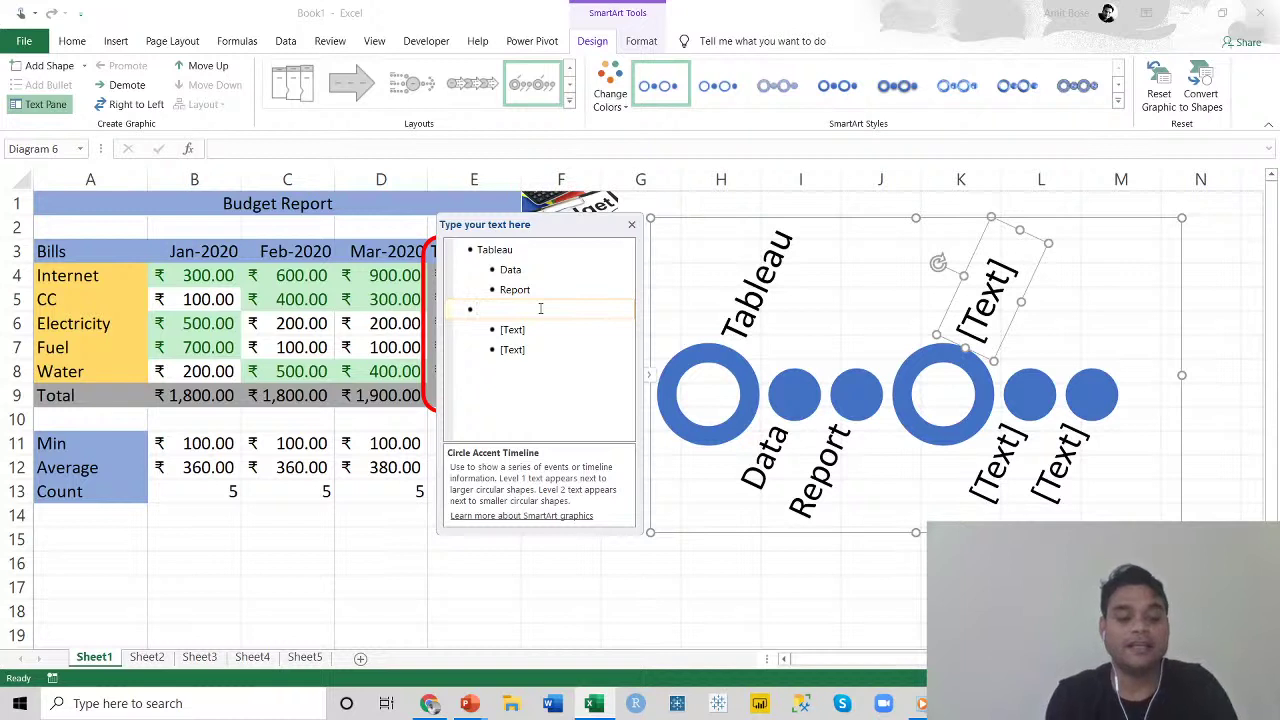
text(Share)
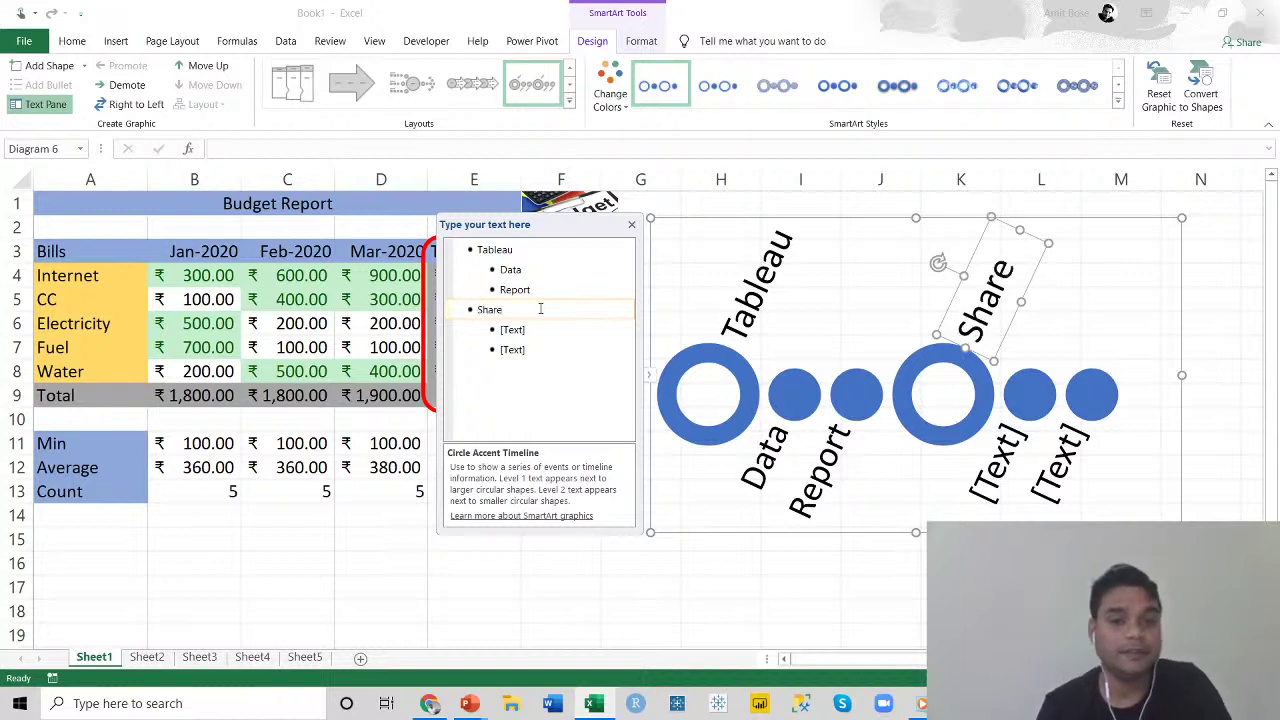
click(540, 328)
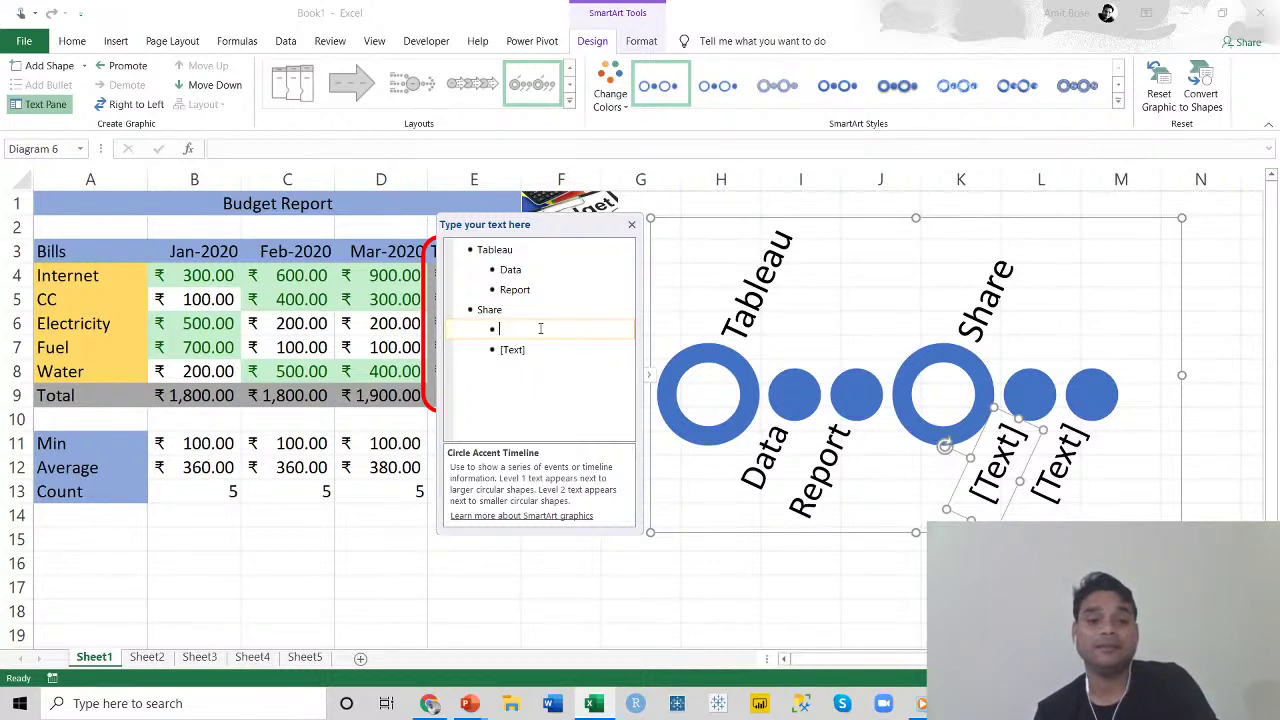
text(Server)
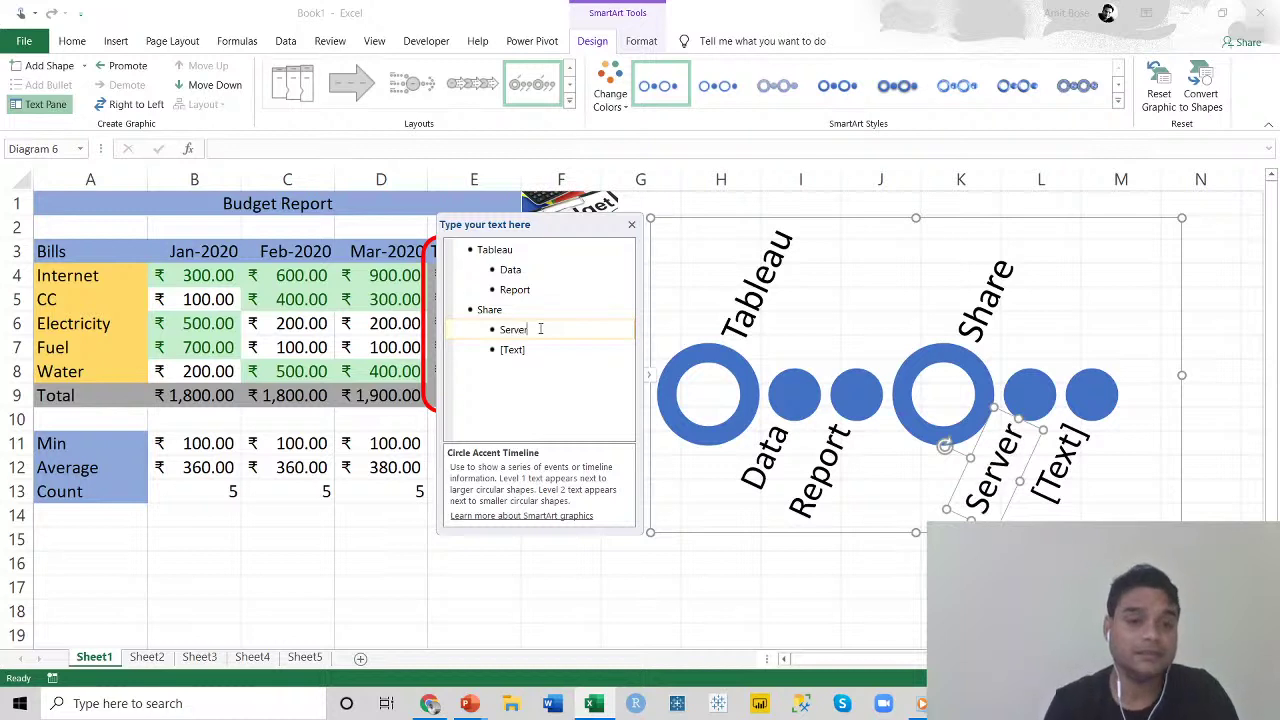
click(544, 348)
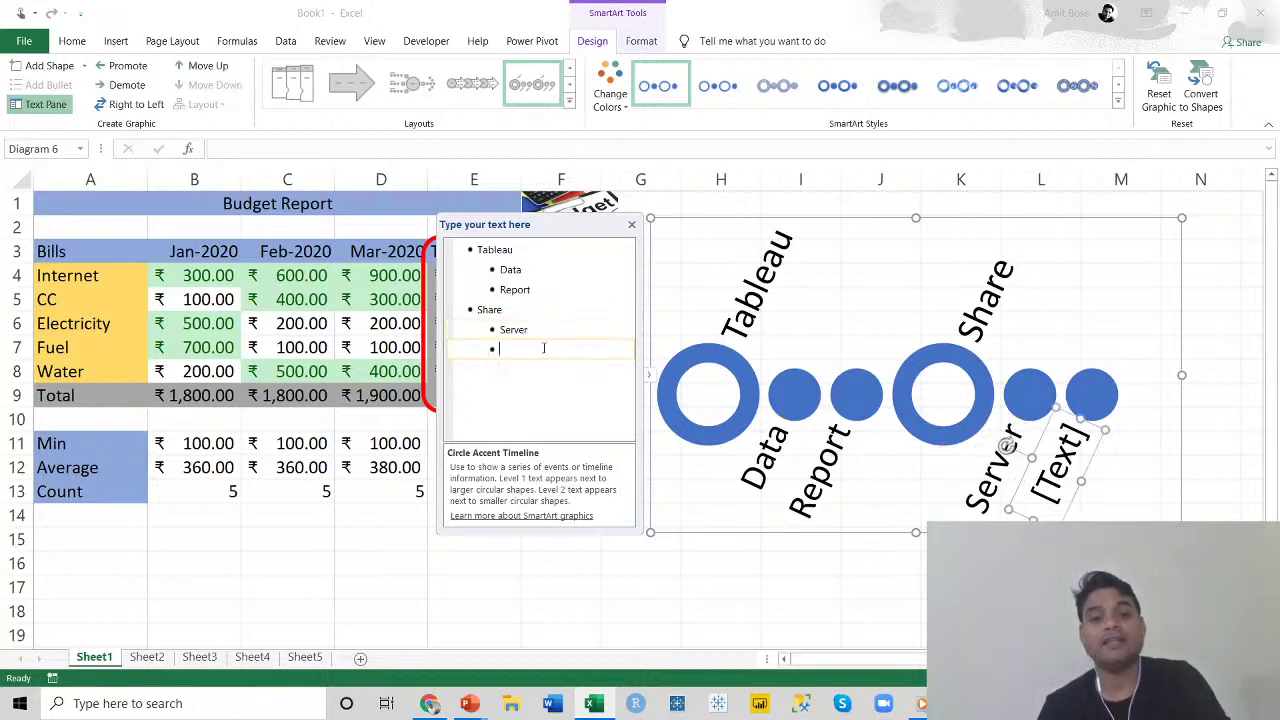
text(Email)
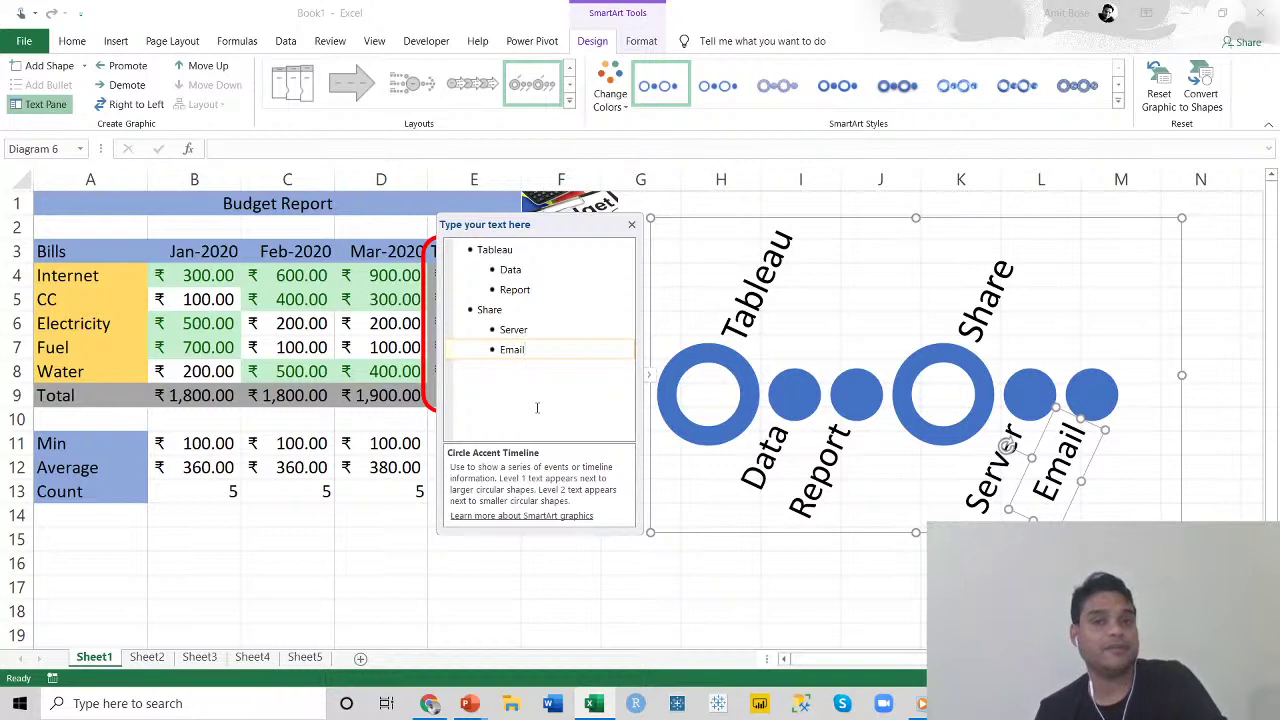
Add a third top-level entry named Report after Email in the SmartArt text list.
key(Return)
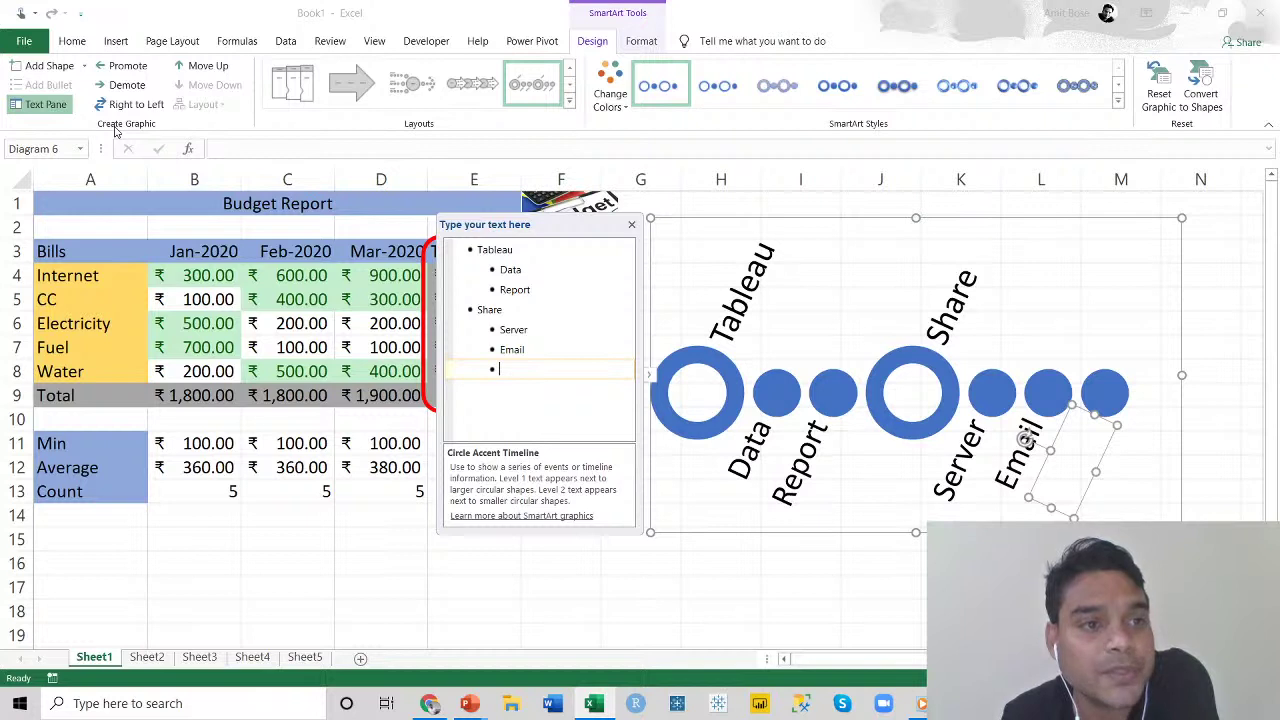
click(122, 65)
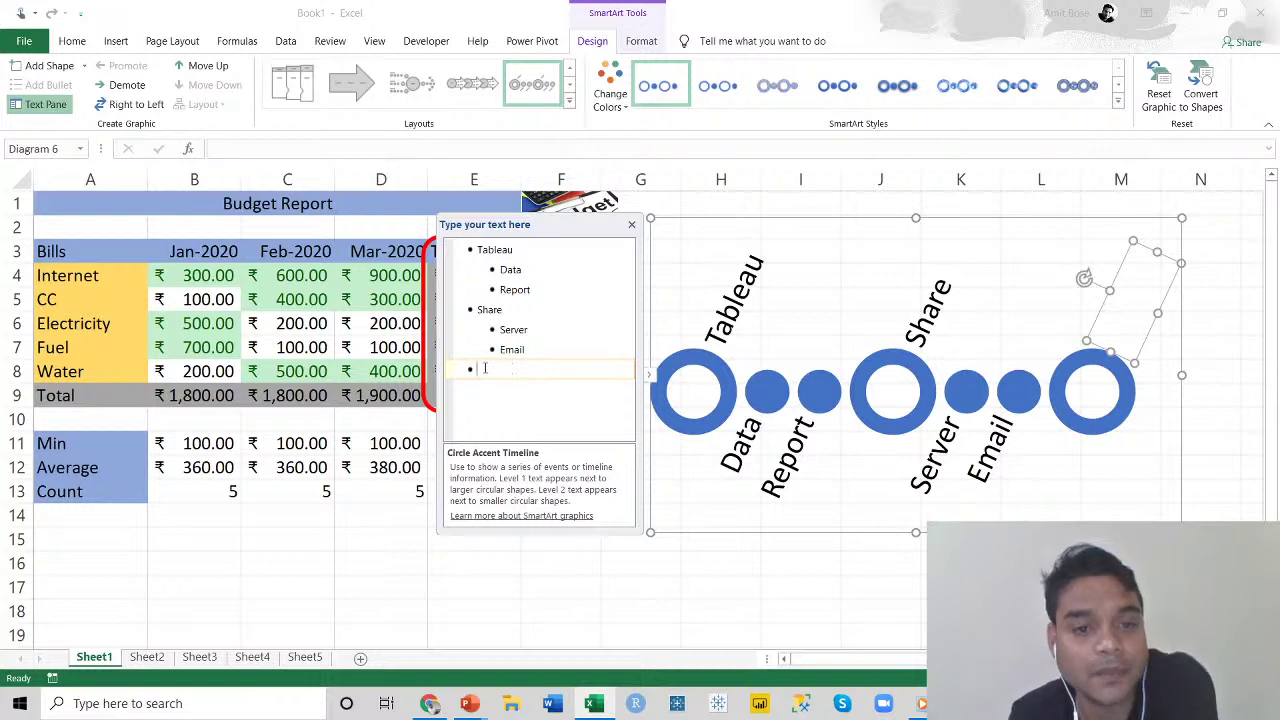
text(Report)
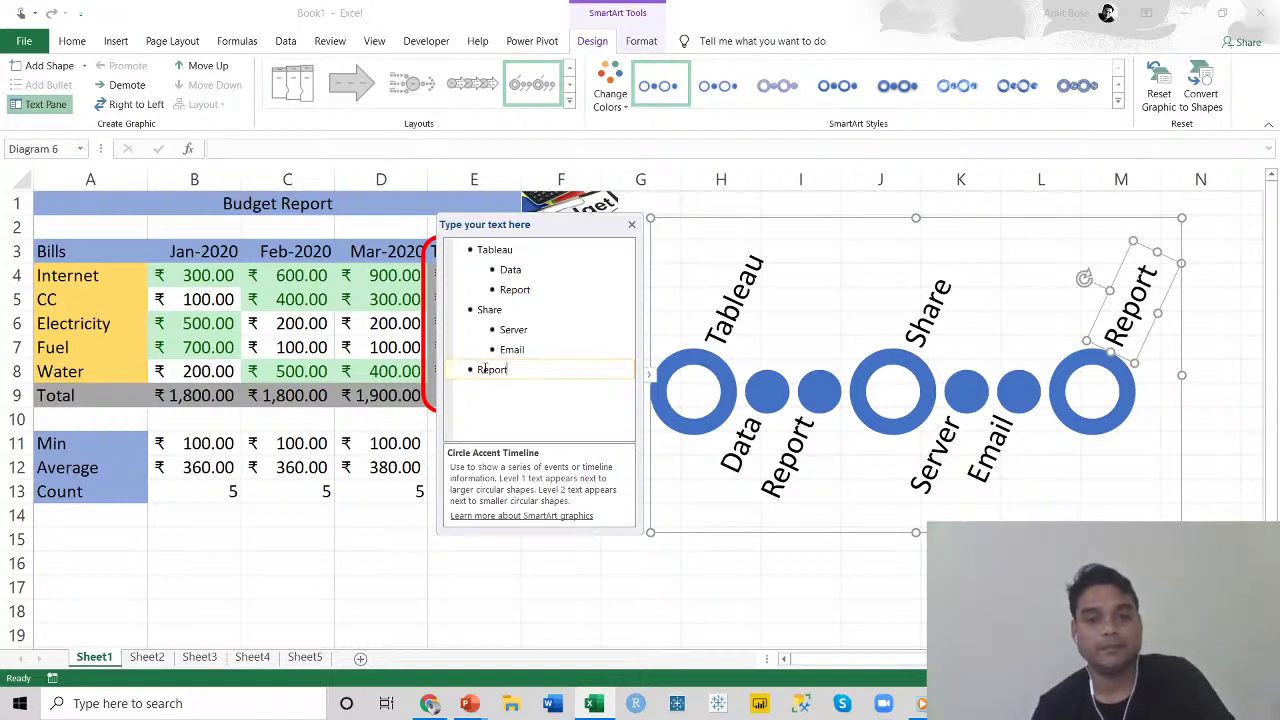
Add Dynamic and Static as sub-items of the third entry, Report, and close the SmartArt text list.
key(Return)
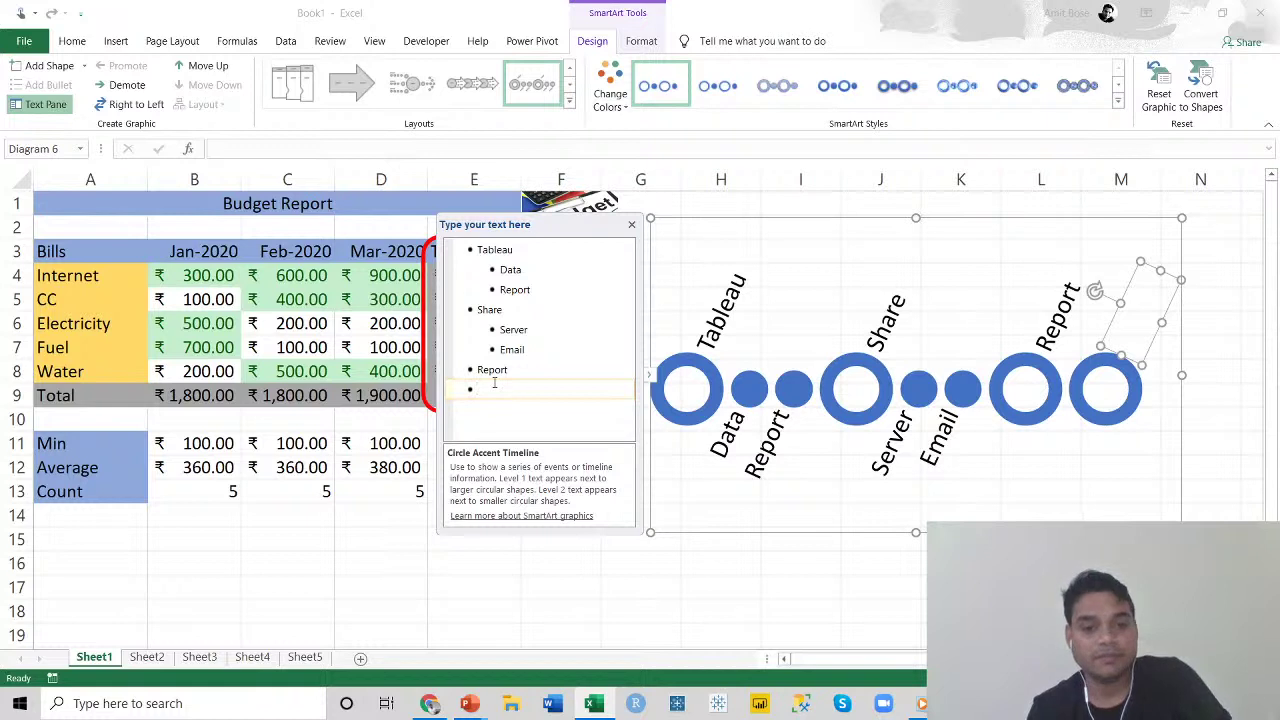
click(127, 85)
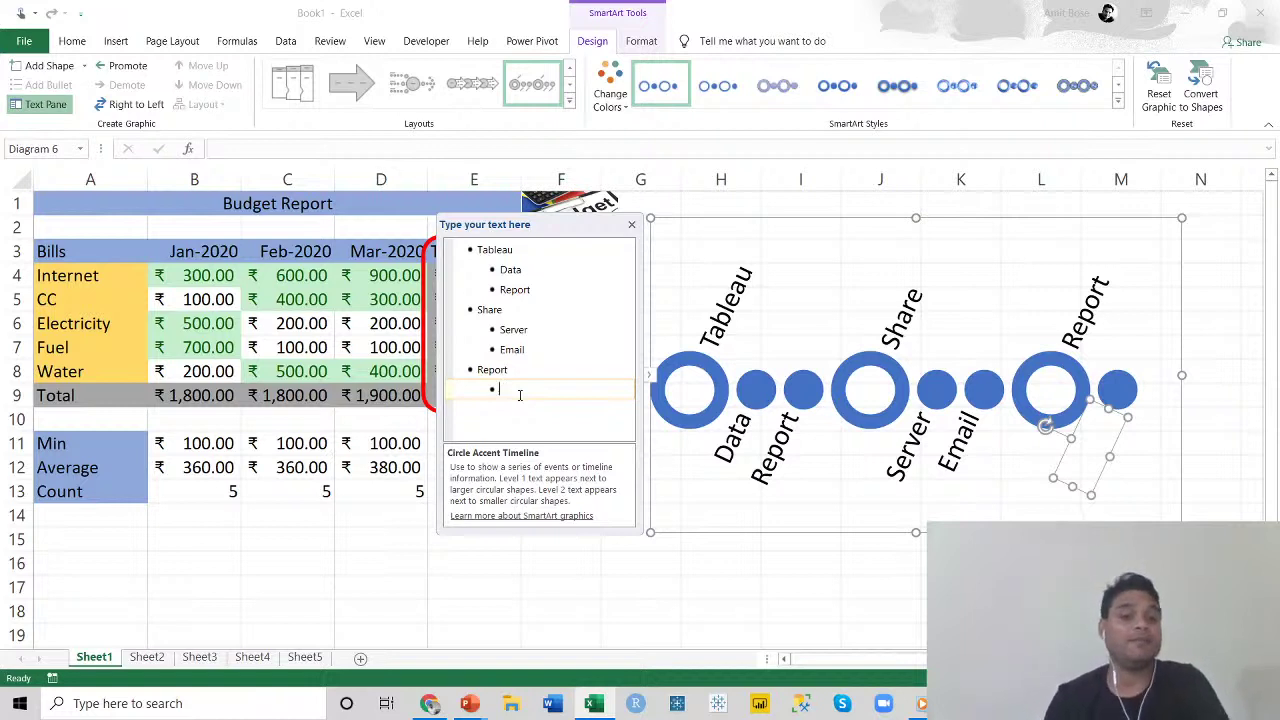
text(Dynam)
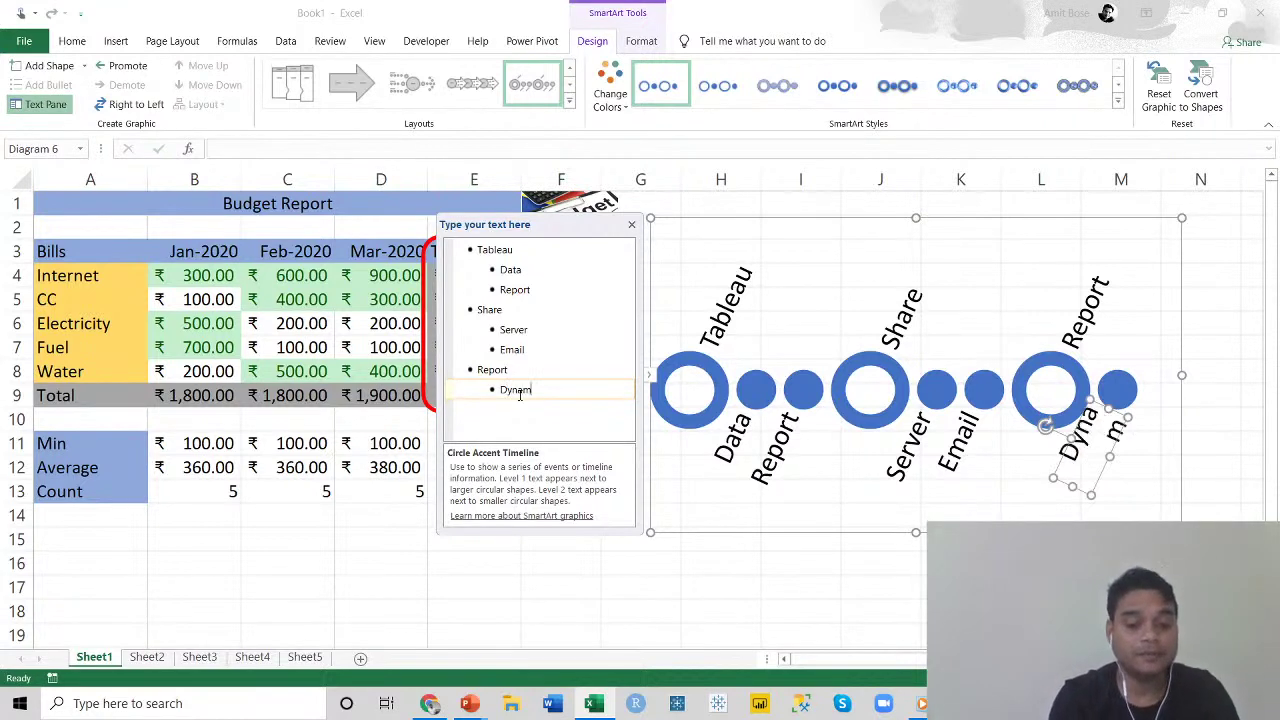
text(ic)
key(Return)
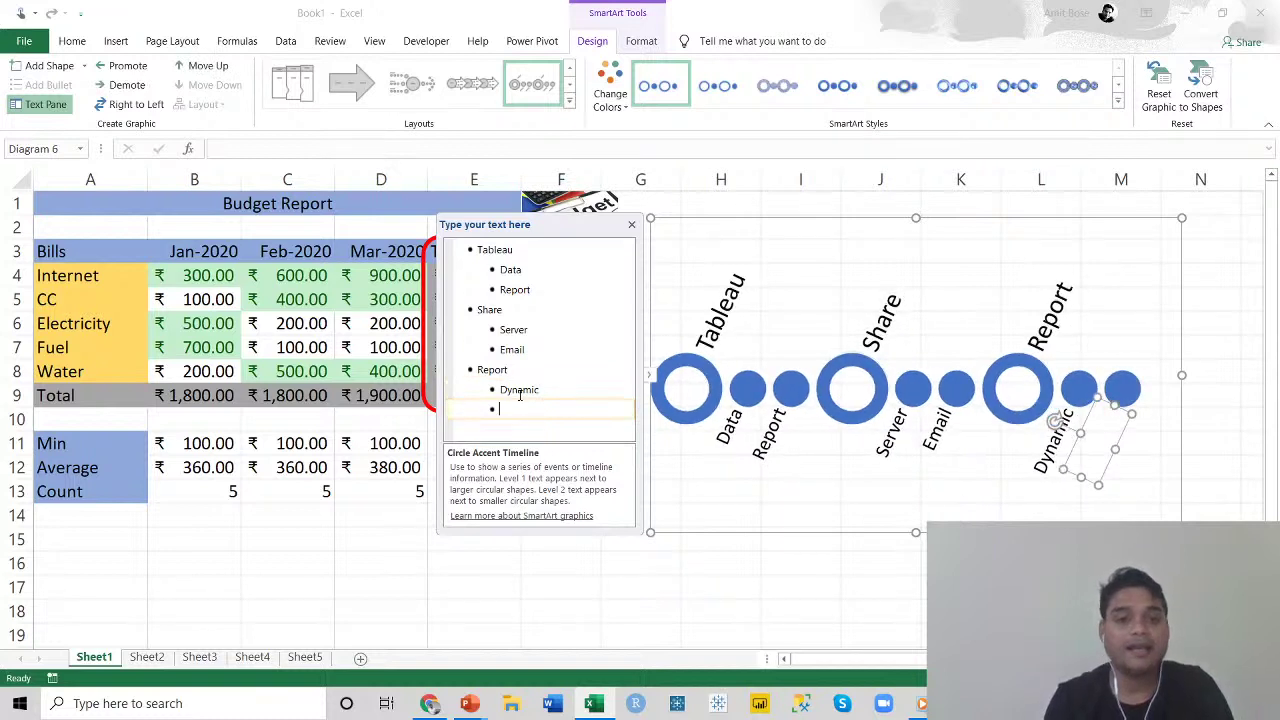
text(S)
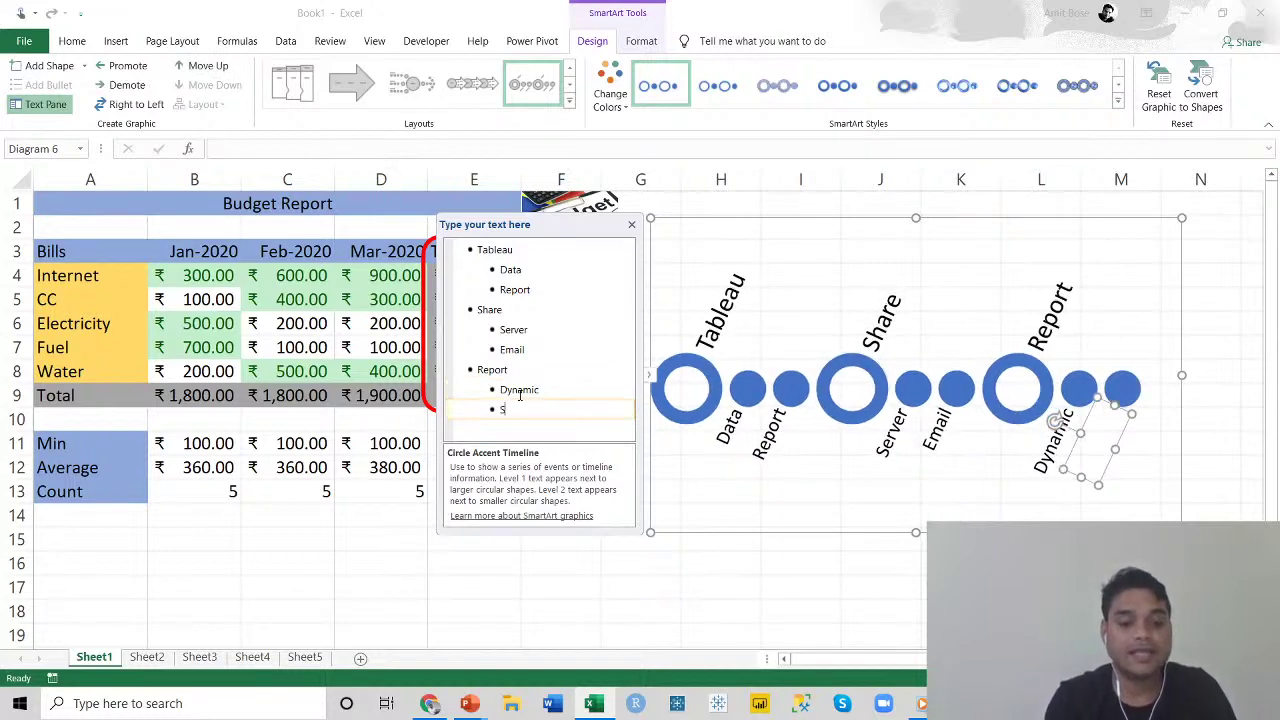
text(tat)
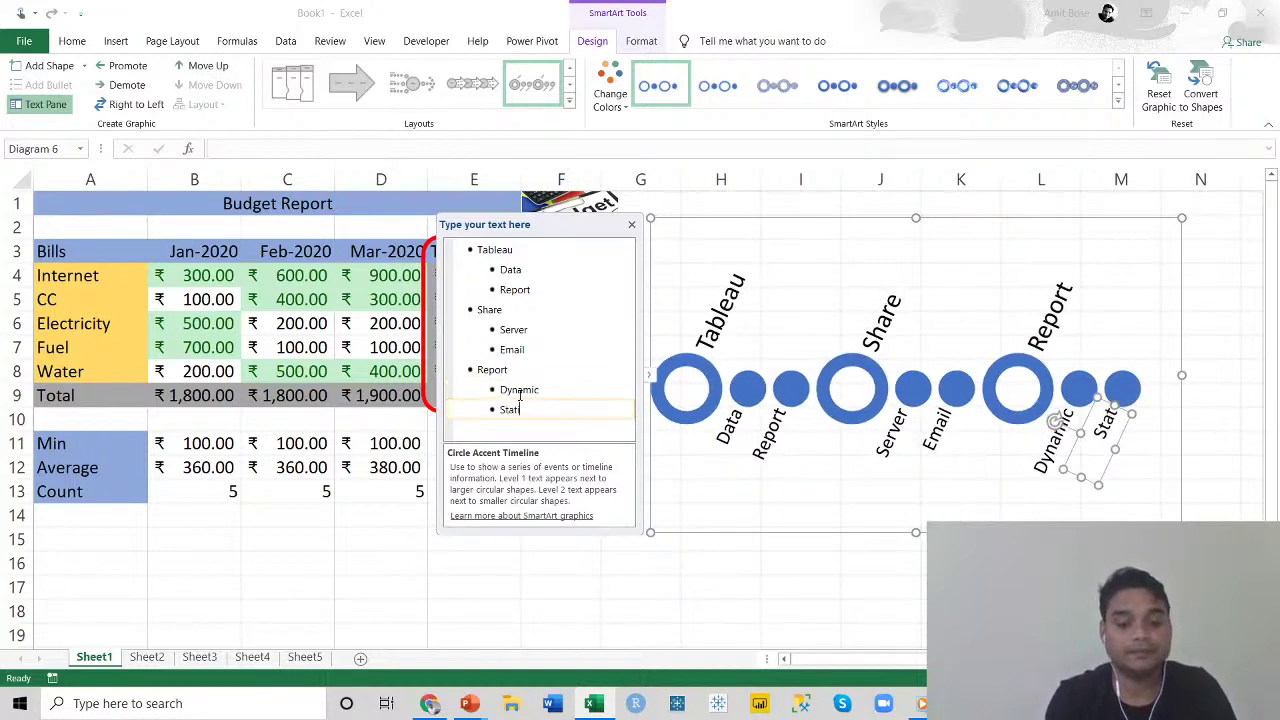
text(ic)
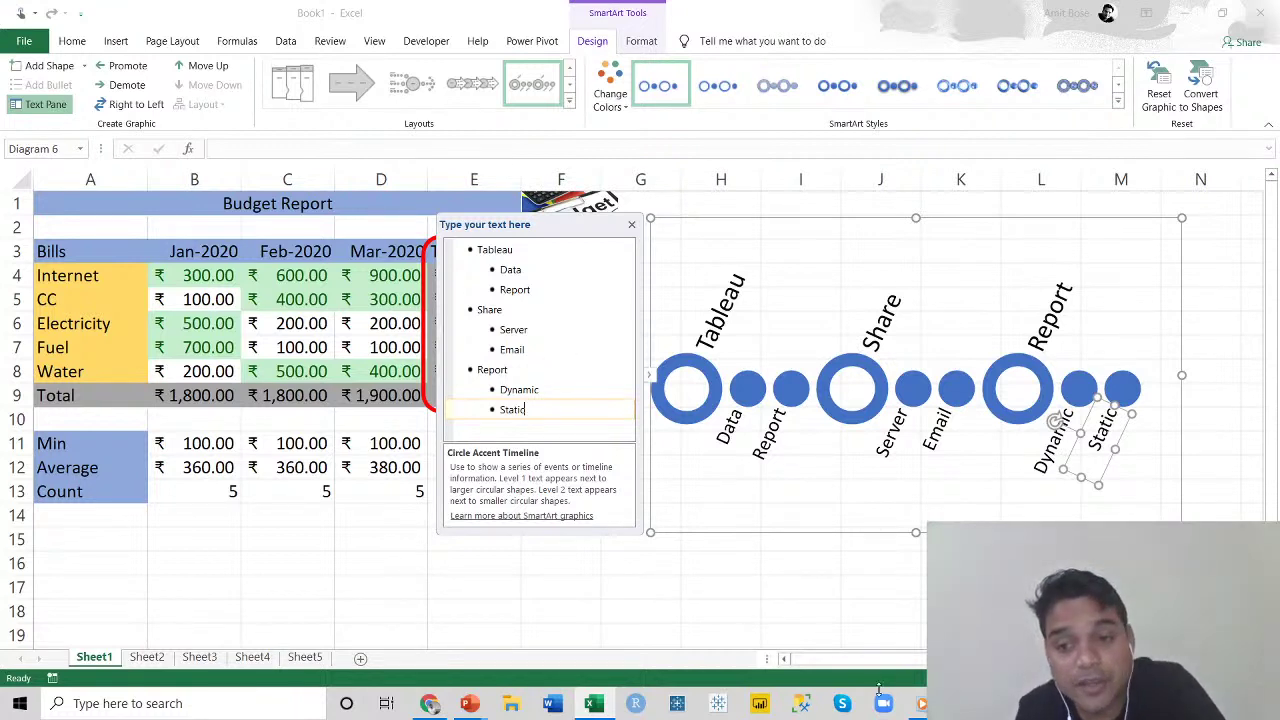
click(880, 611)
click(821, 292)
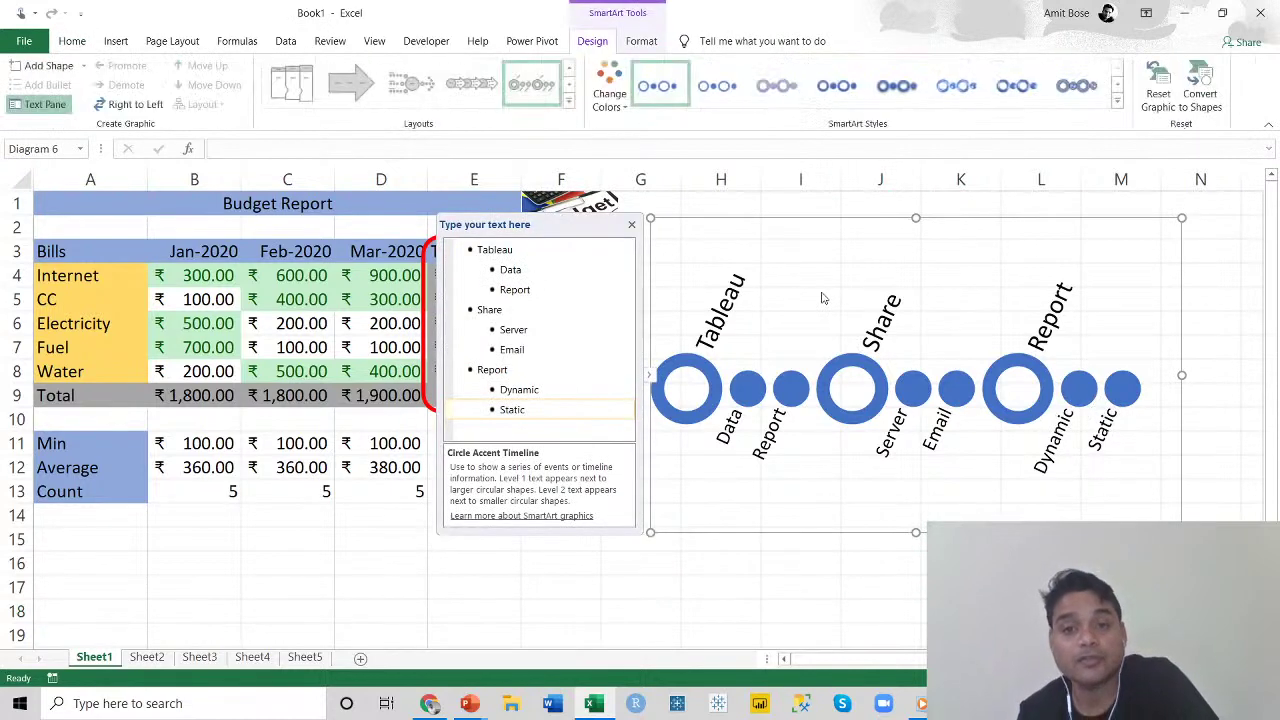
click(631, 226)
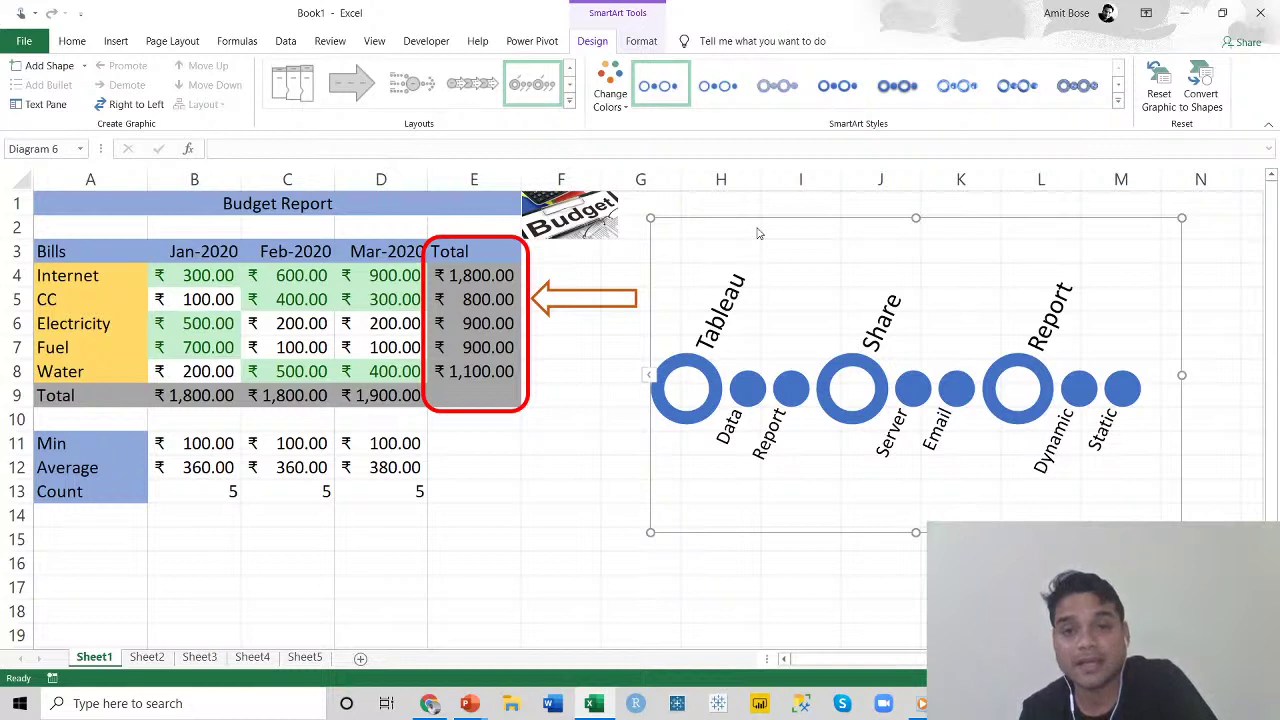
Recolour the SmartArt graphic in fading orange shades and apply the 3-D style that follows Metallic Scene.
click(622, 104)
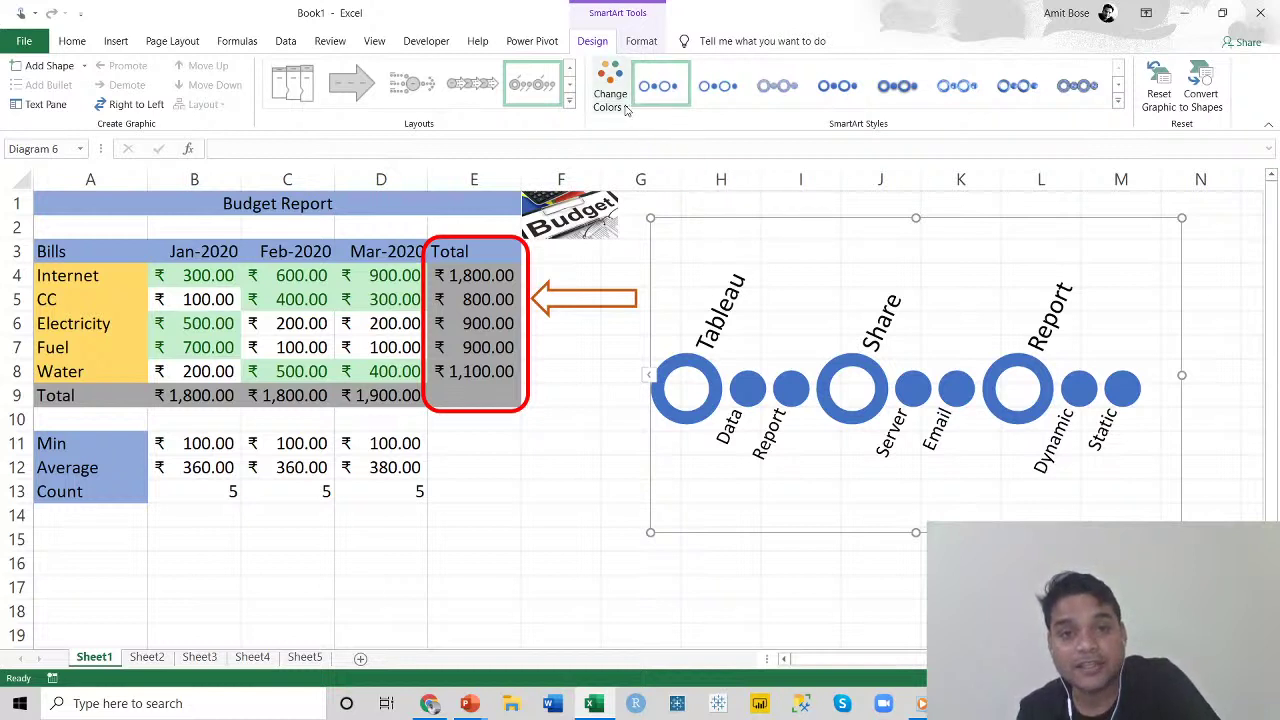
click(740, 358)
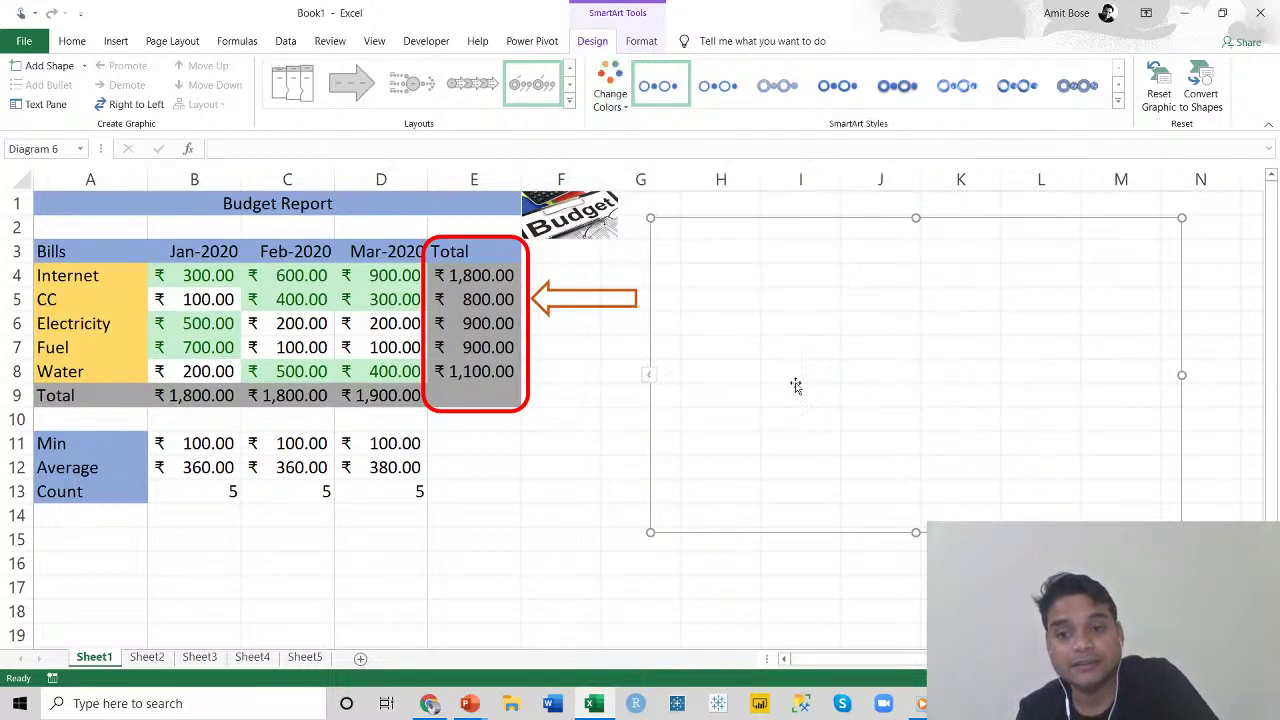
click(1117, 102)
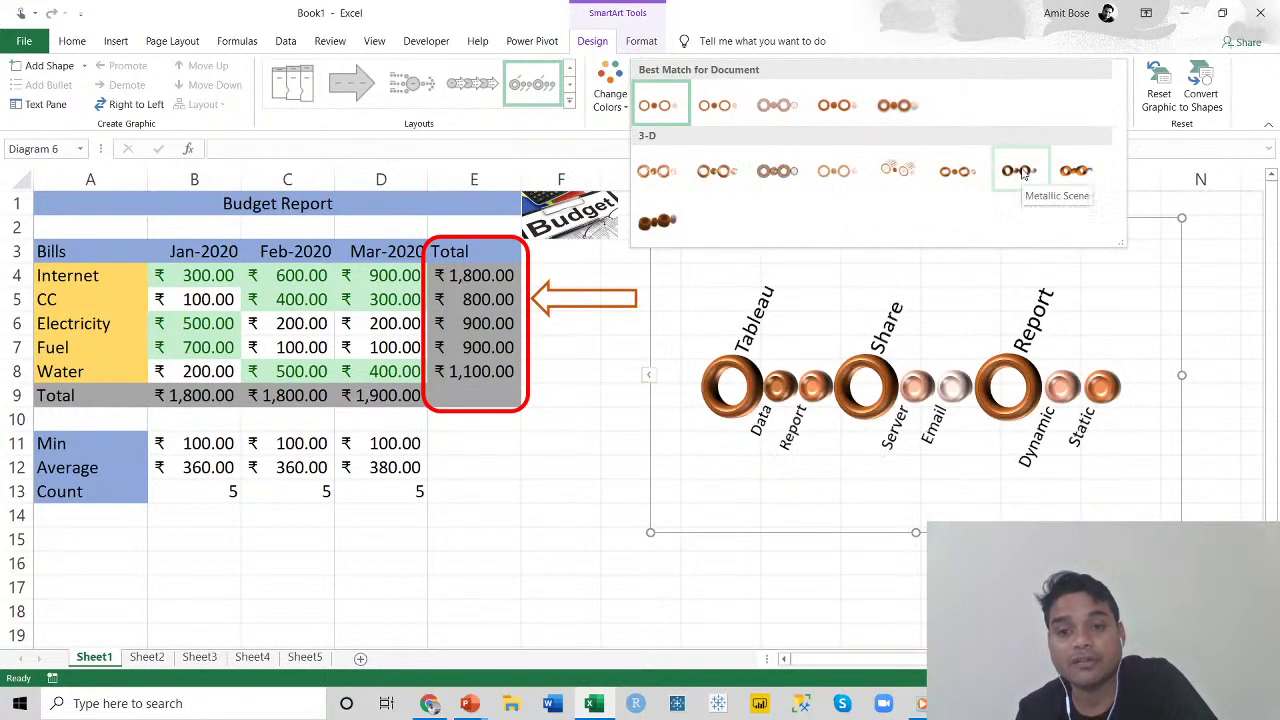
click(1077, 172)
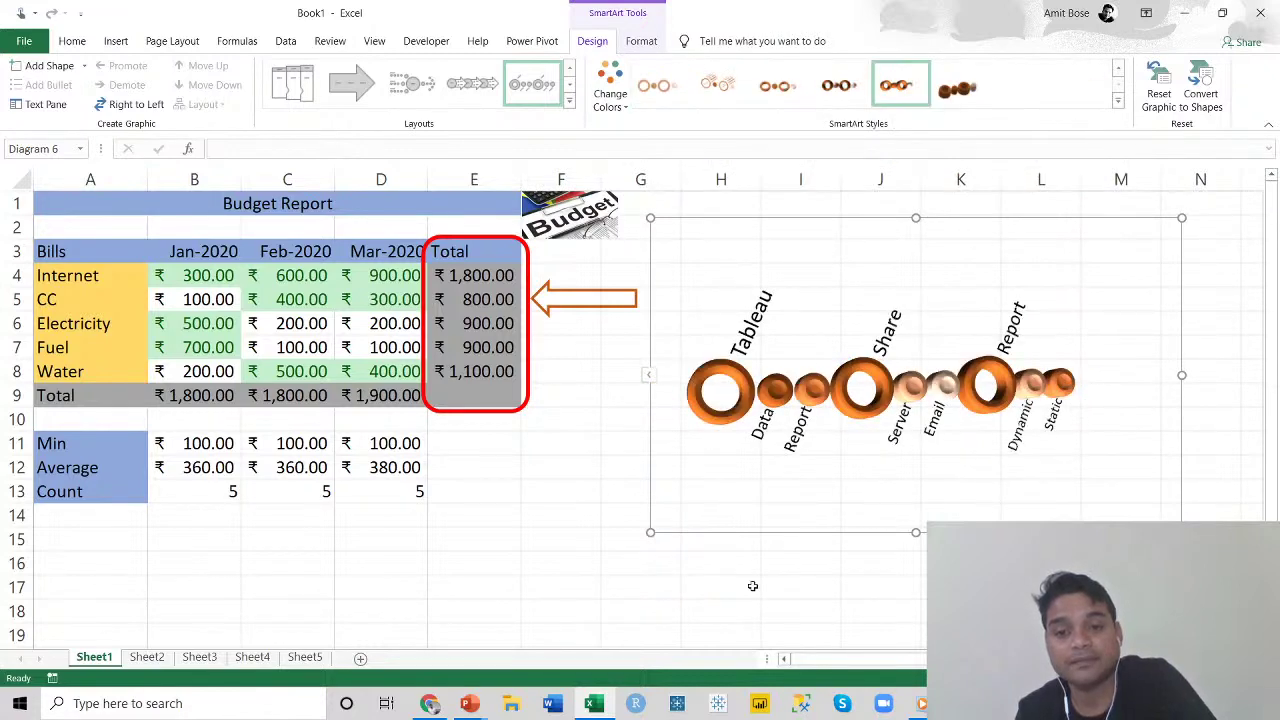
click(790, 587)
click(643, 539)
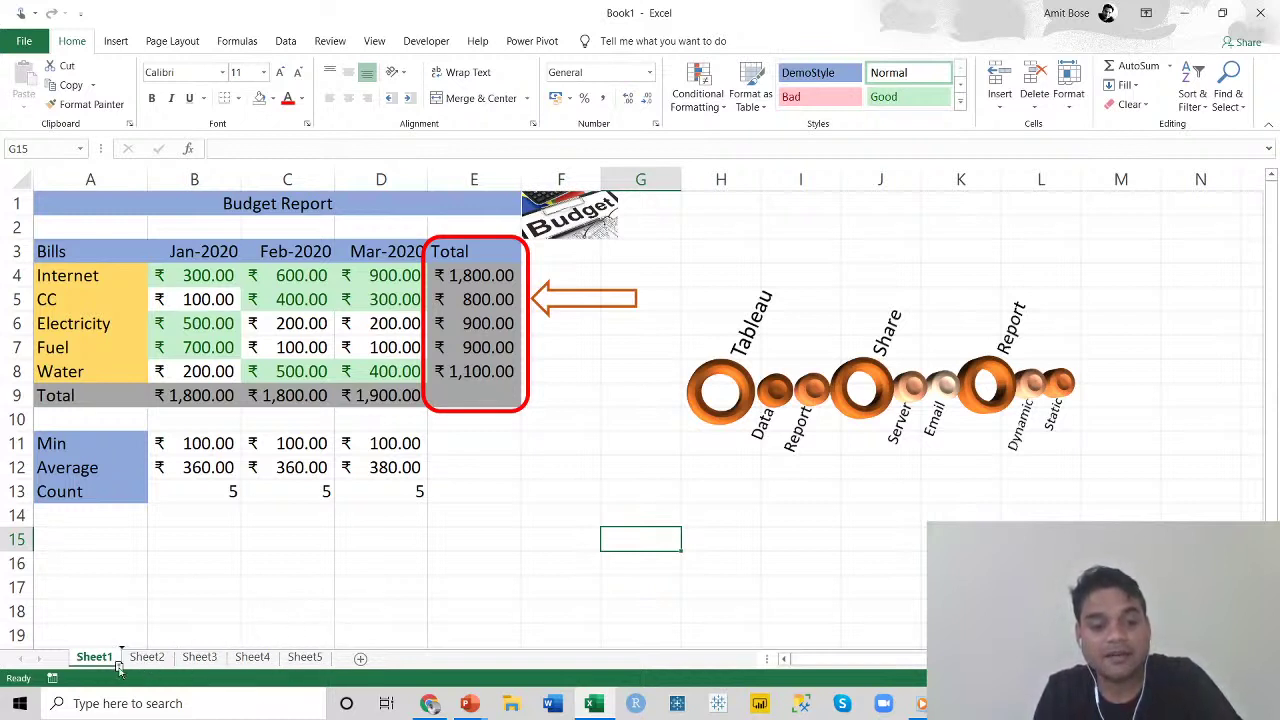
Duplicate Sheet1 with the copy placed after Sheet5, and compare the copy with the original sheet.
drag(305, 655, 338, 658)
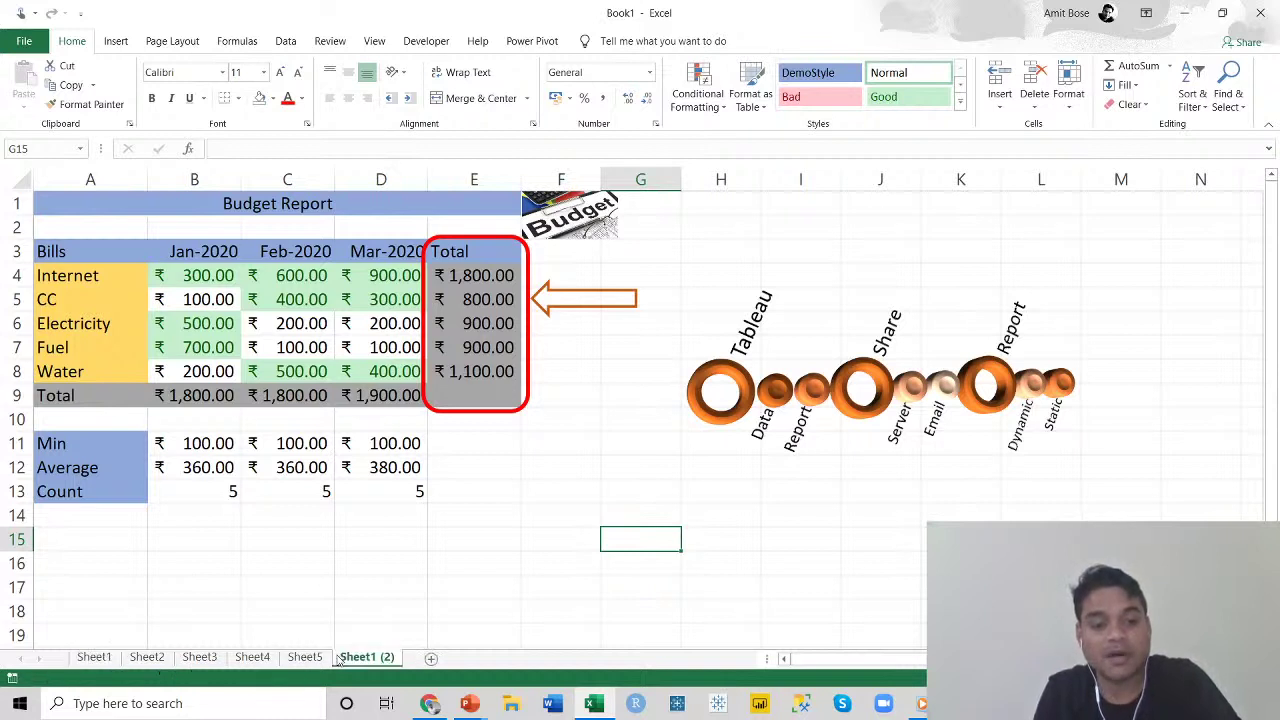
click(96, 658)
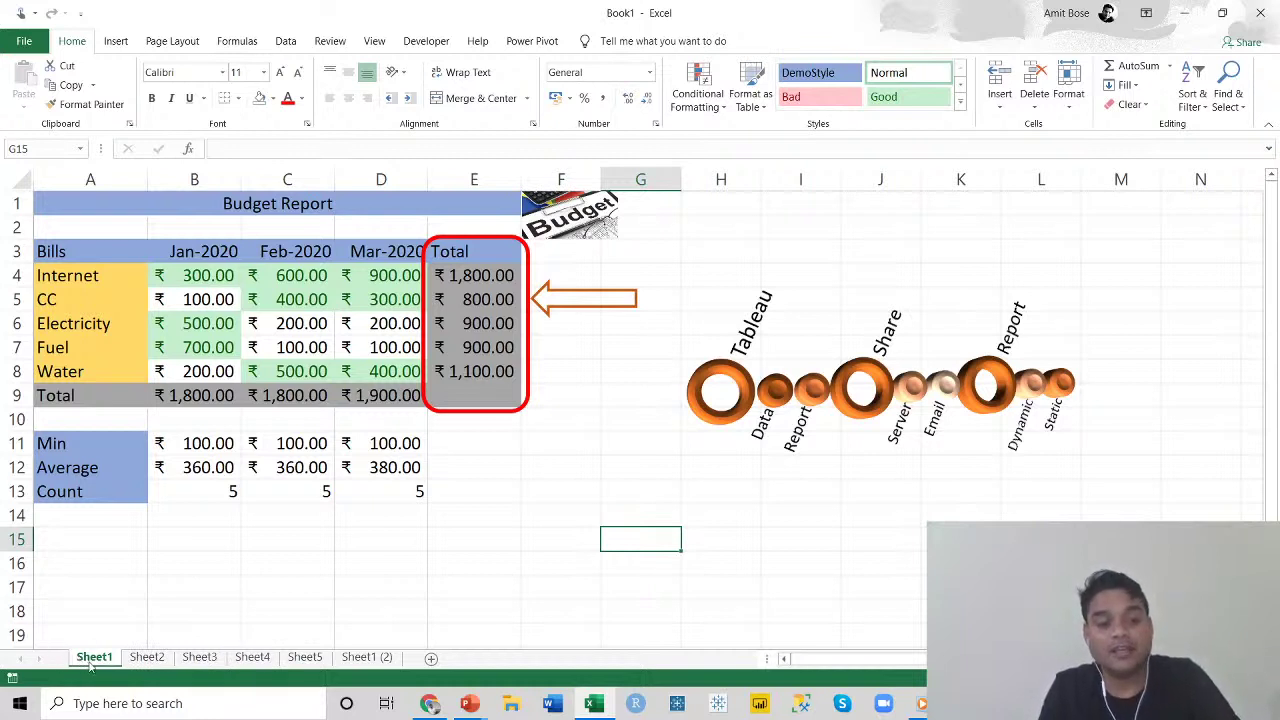
click(368, 658)
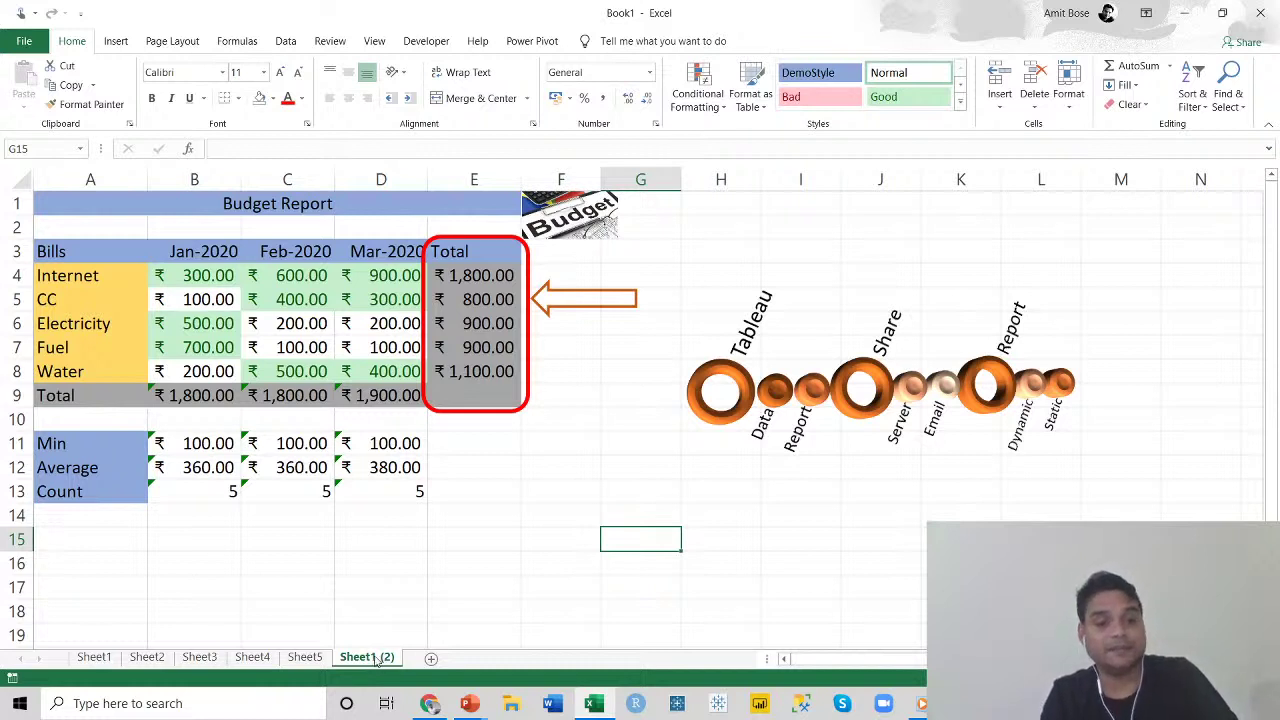
click(95, 658)
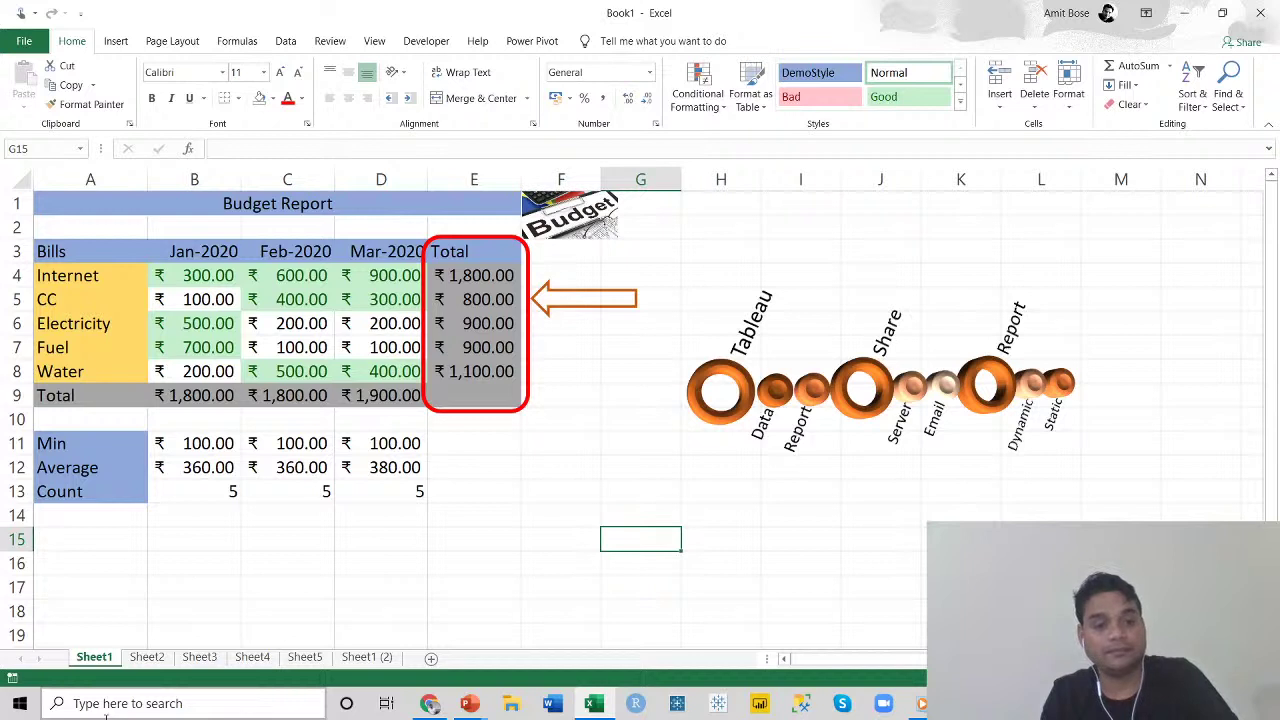
Check the Sheet1 (2) copy against the original, and move Sheet1 out of Book1 into a new workbook.
click(368, 658)
mouse_move(469, 703)
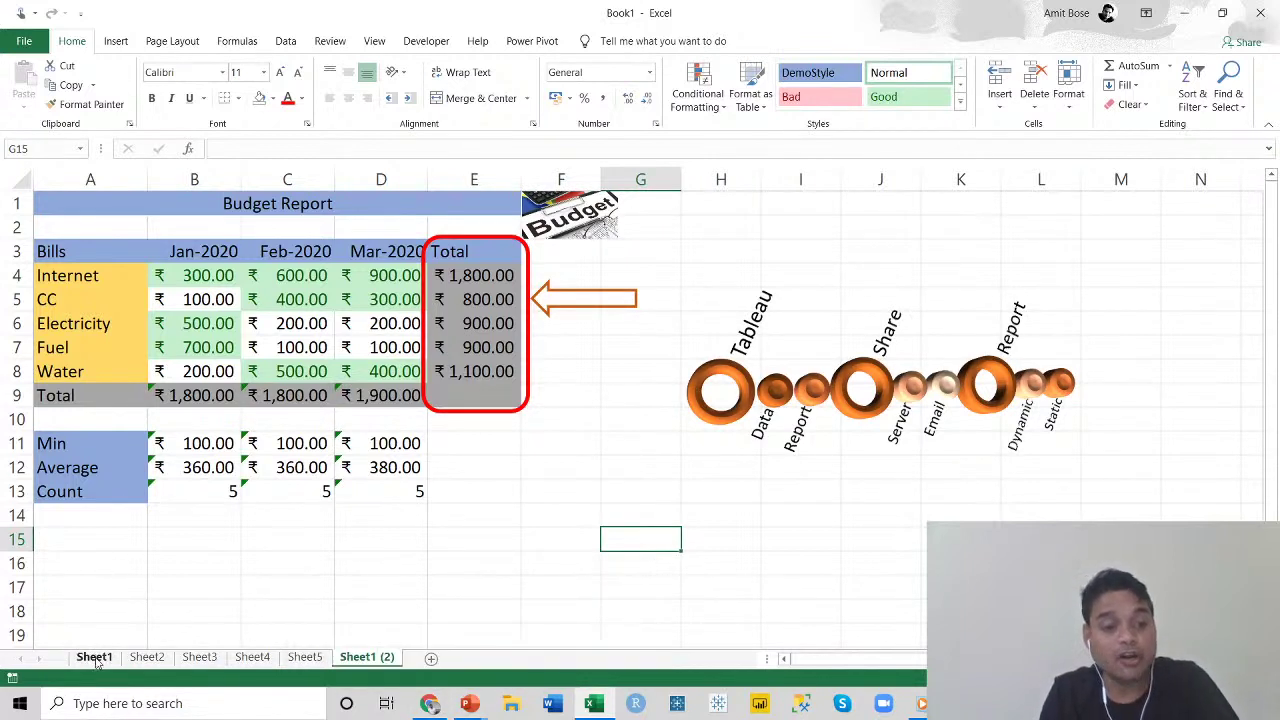
mouse_move(95, 660)
mouse_down()
mouse_move(134, 634)
mouse_move(310, 658)
mouse_move(88, 656)
mouse_up()
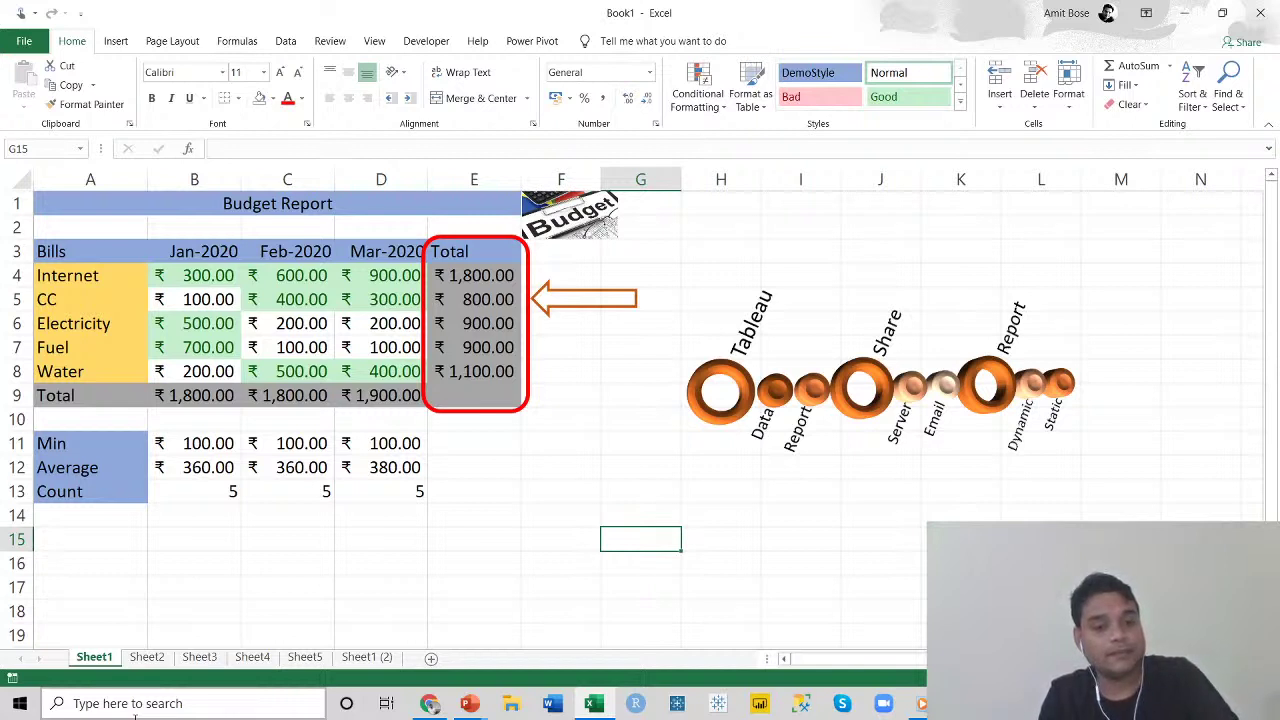
right_click(85, 661)
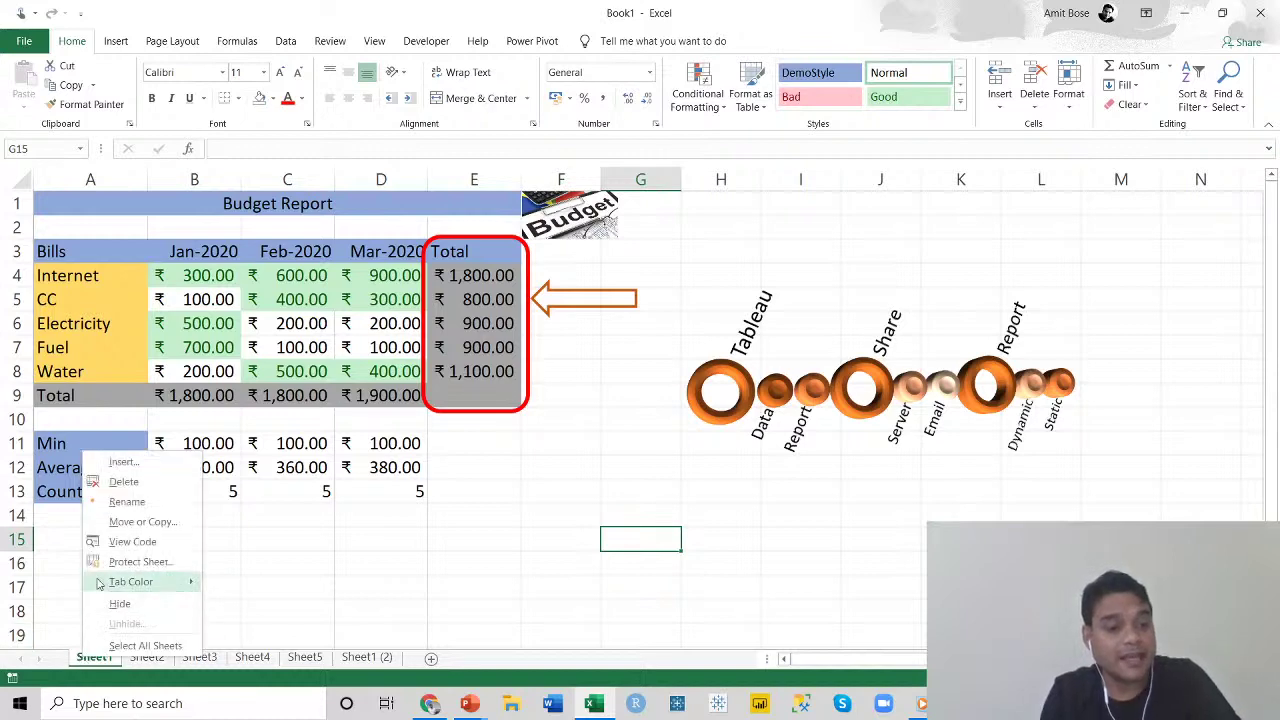
click(135, 521)
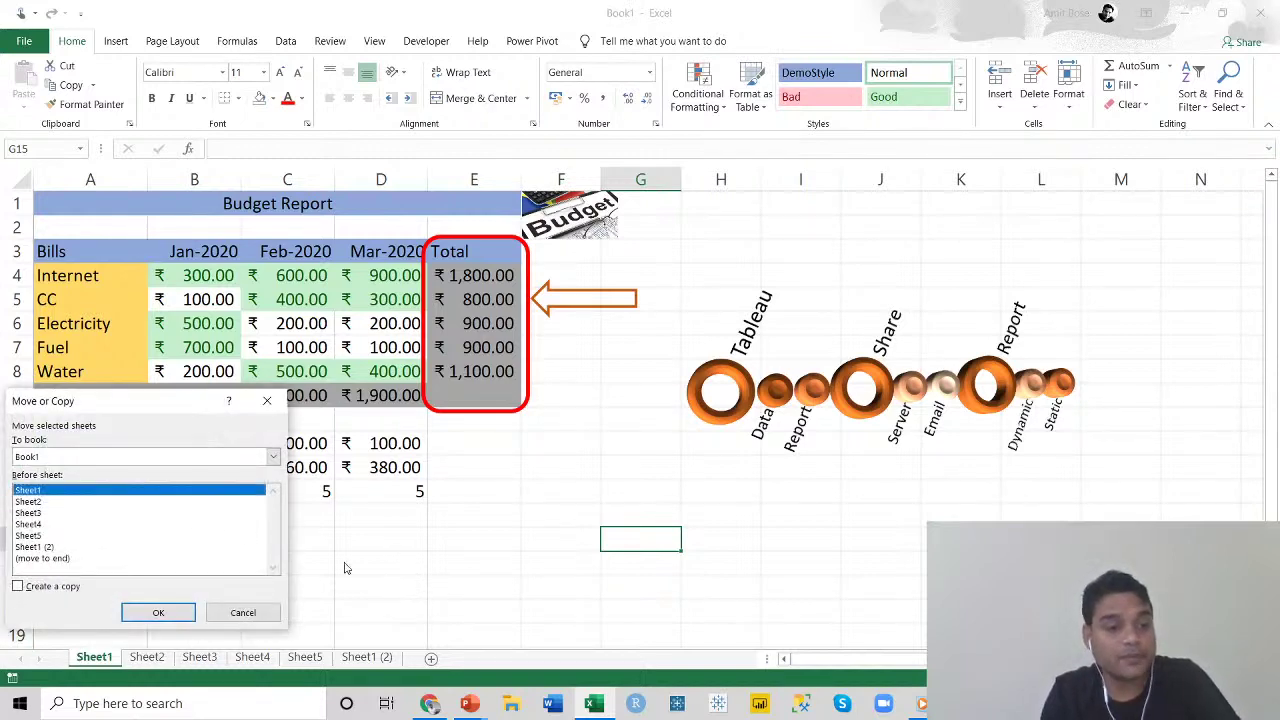
drag(178, 404, 736, 176)
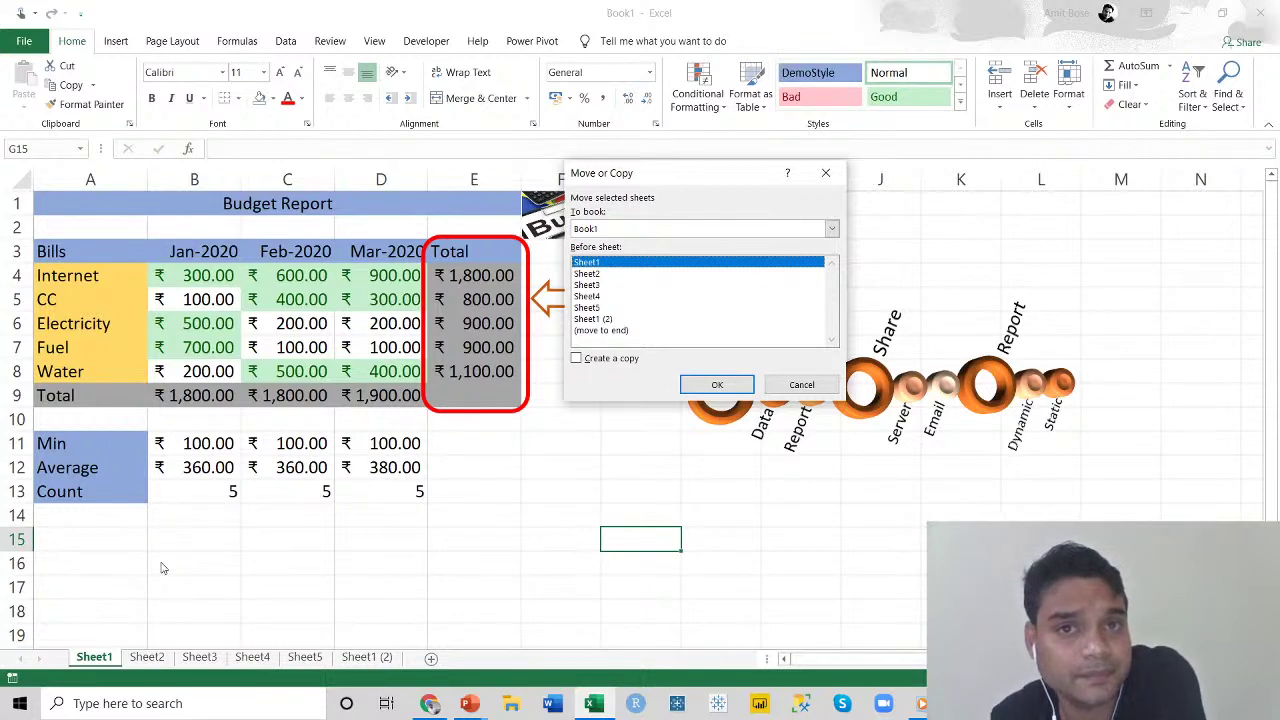
click(729, 233)
click(594, 245)
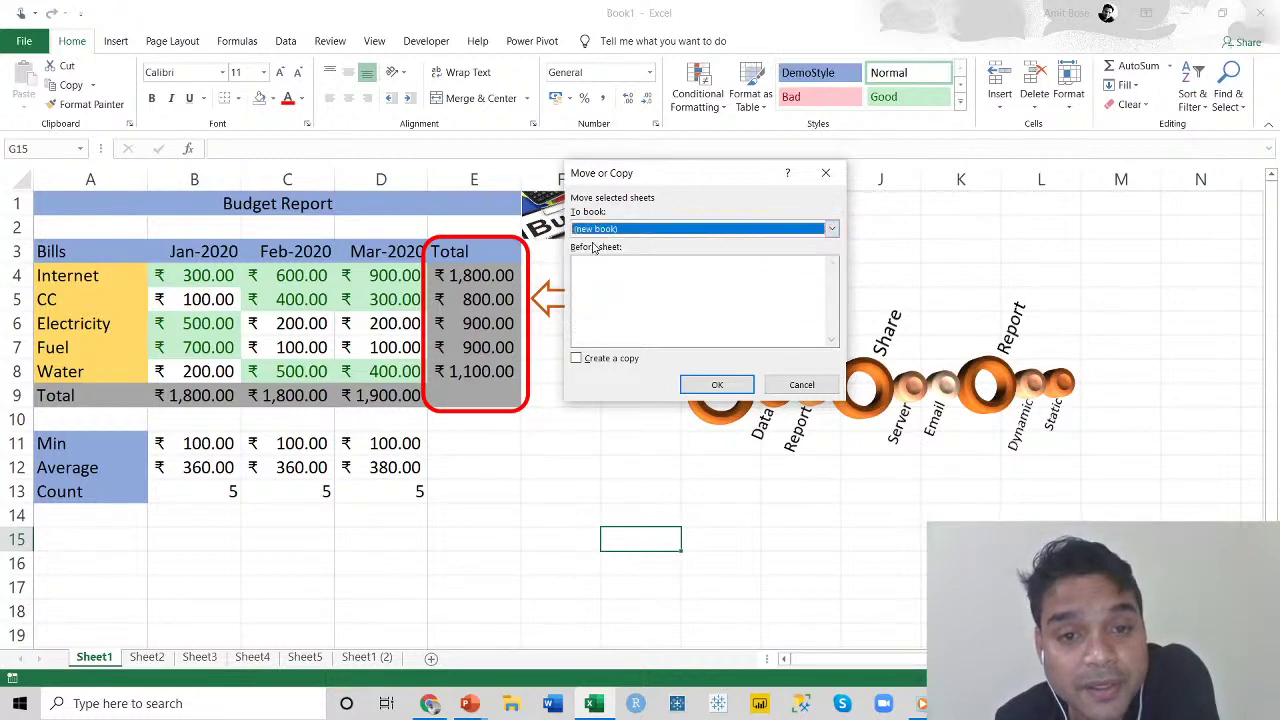
click(731, 385)
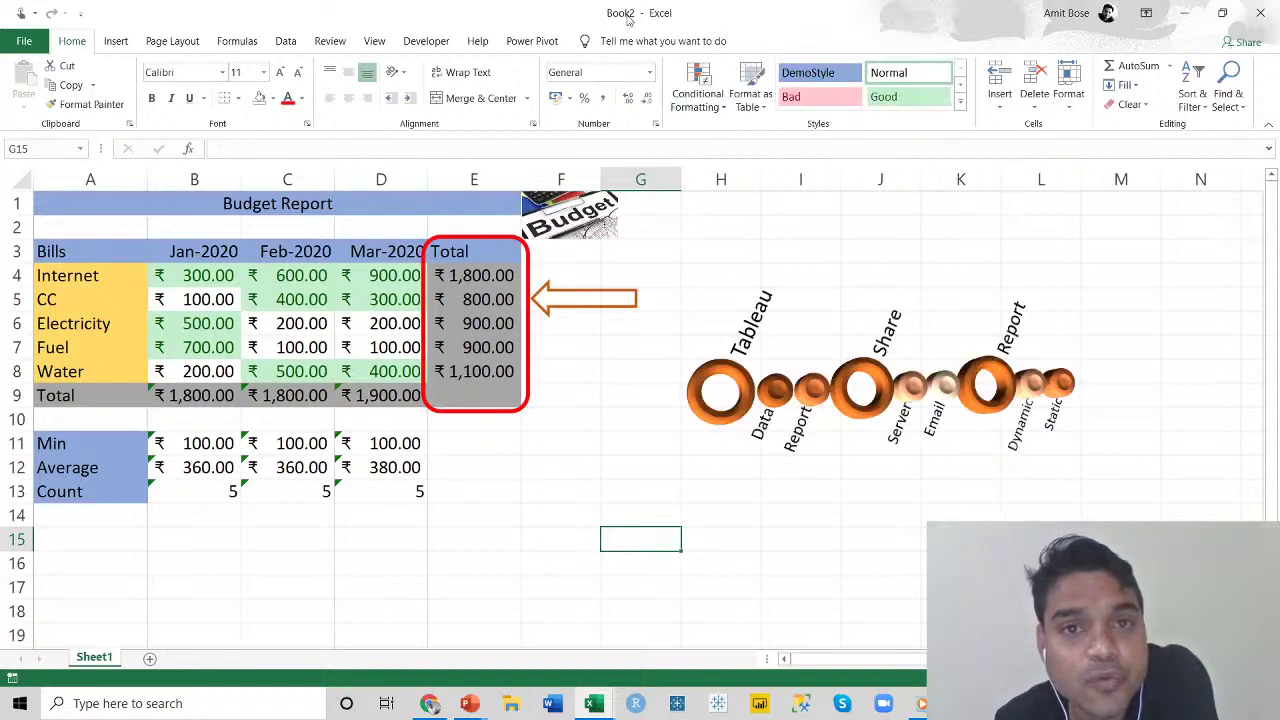
Compare the sheets remaining in Book1 with the moved sheet in Book2, ending on Sheet1 (2) in Book1.
click(1184, 13)
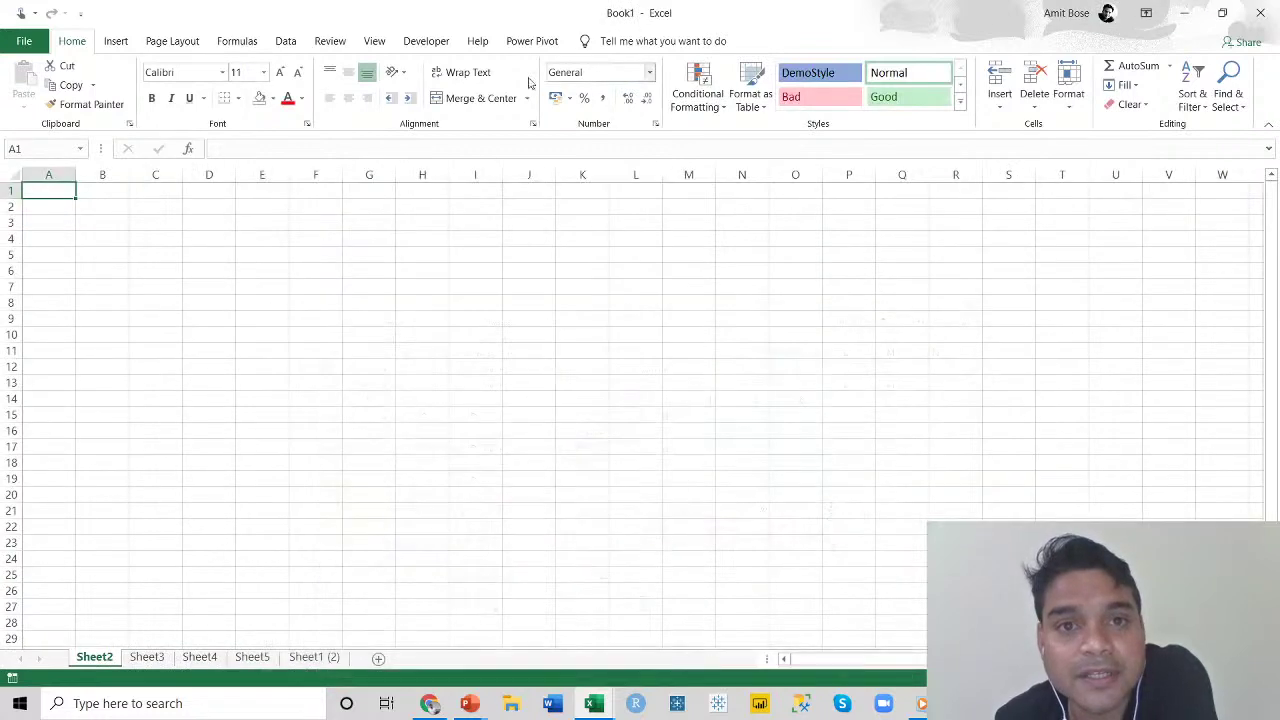
click(332, 657)
click(95, 657)
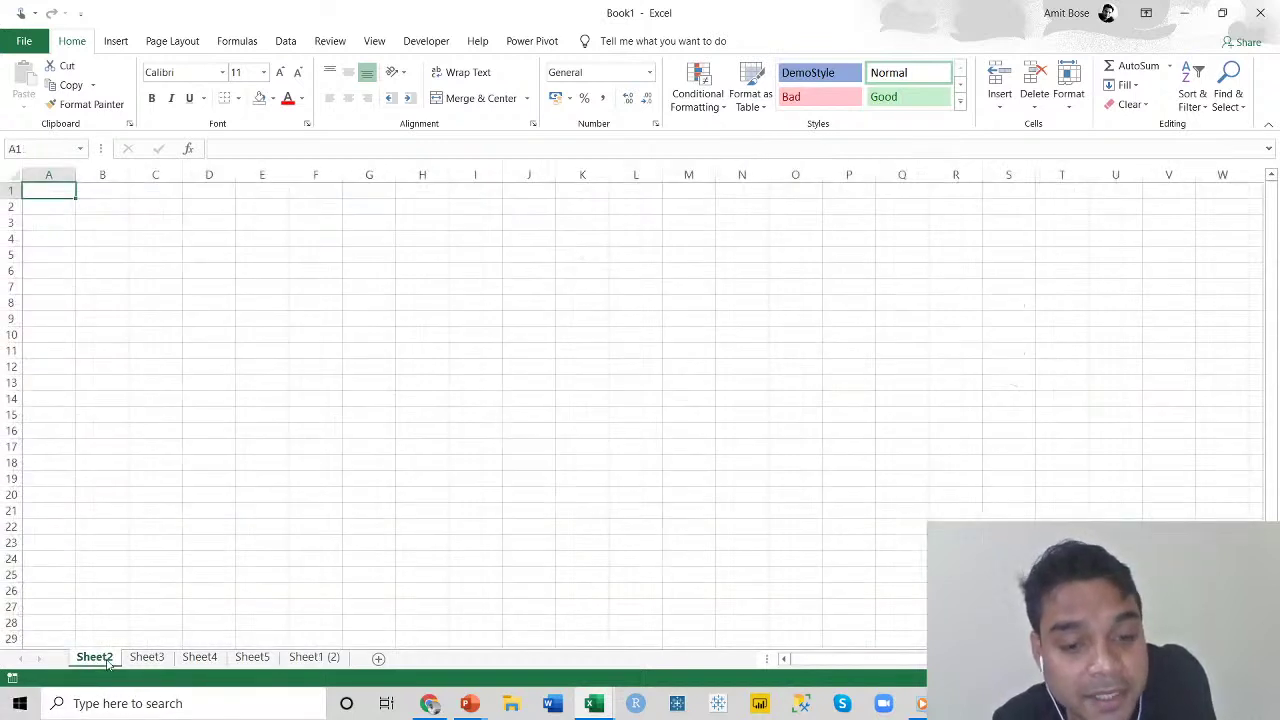
click(594, 703)
click(621, 668)
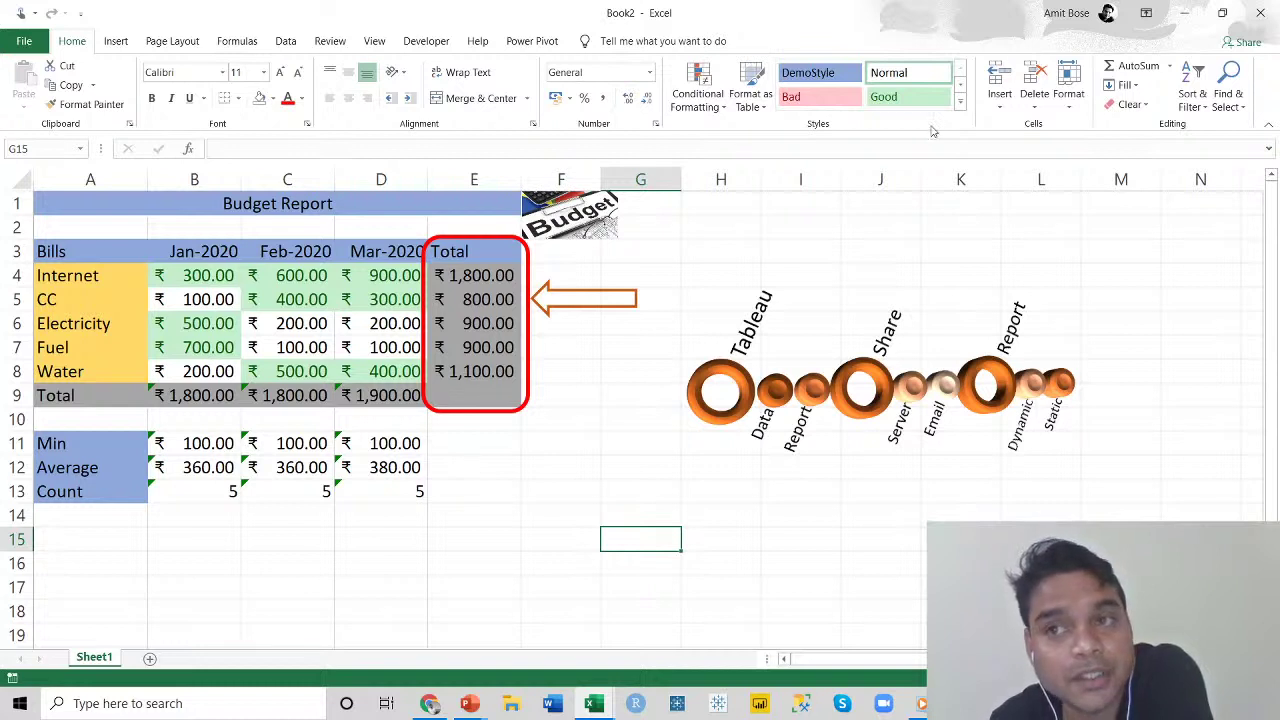
click(1194, 17)
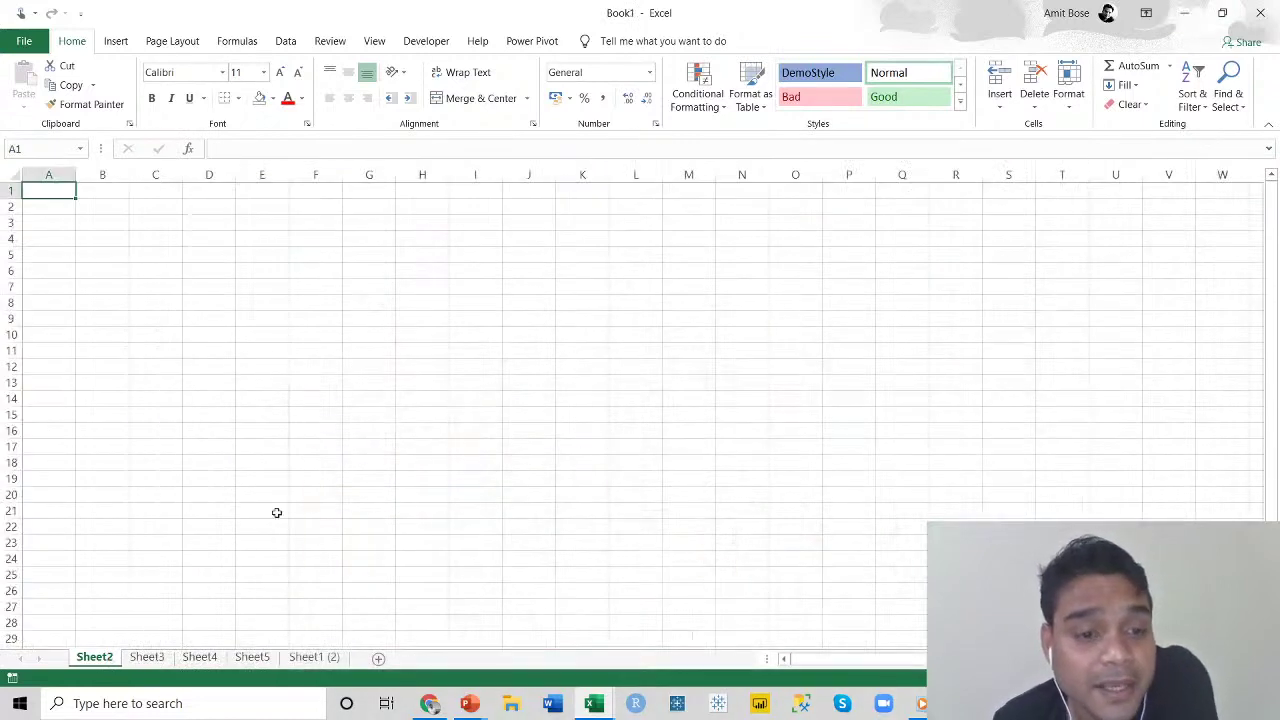
click(312, 657)
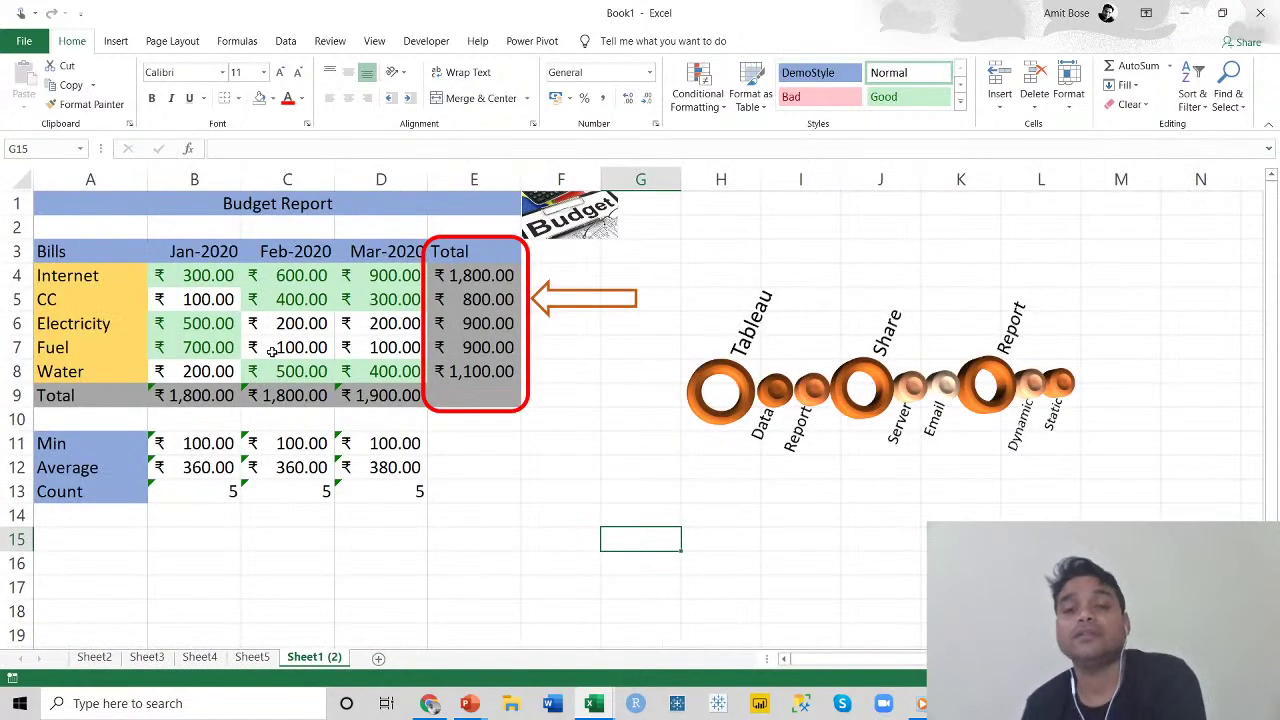
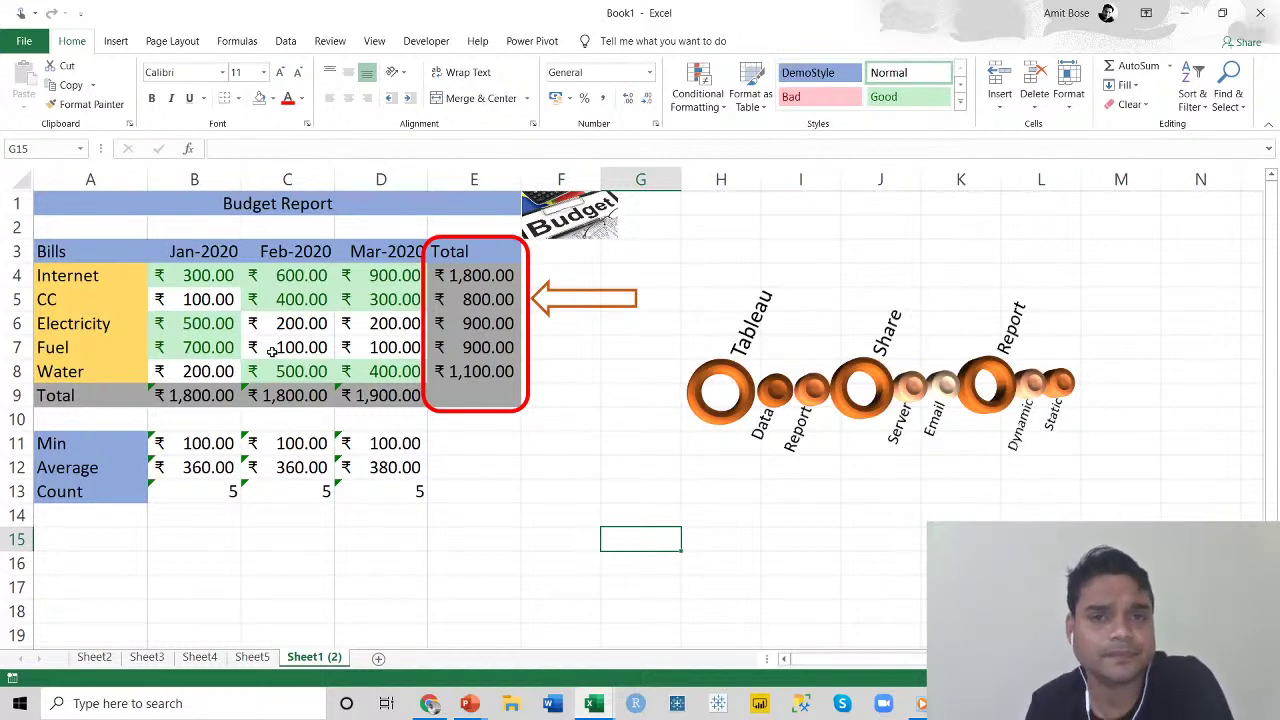
Examine the file types offered for saving Book1 to the Desktop, keep Excel Workbook as the type, and cancel the save.
click(17, 42)
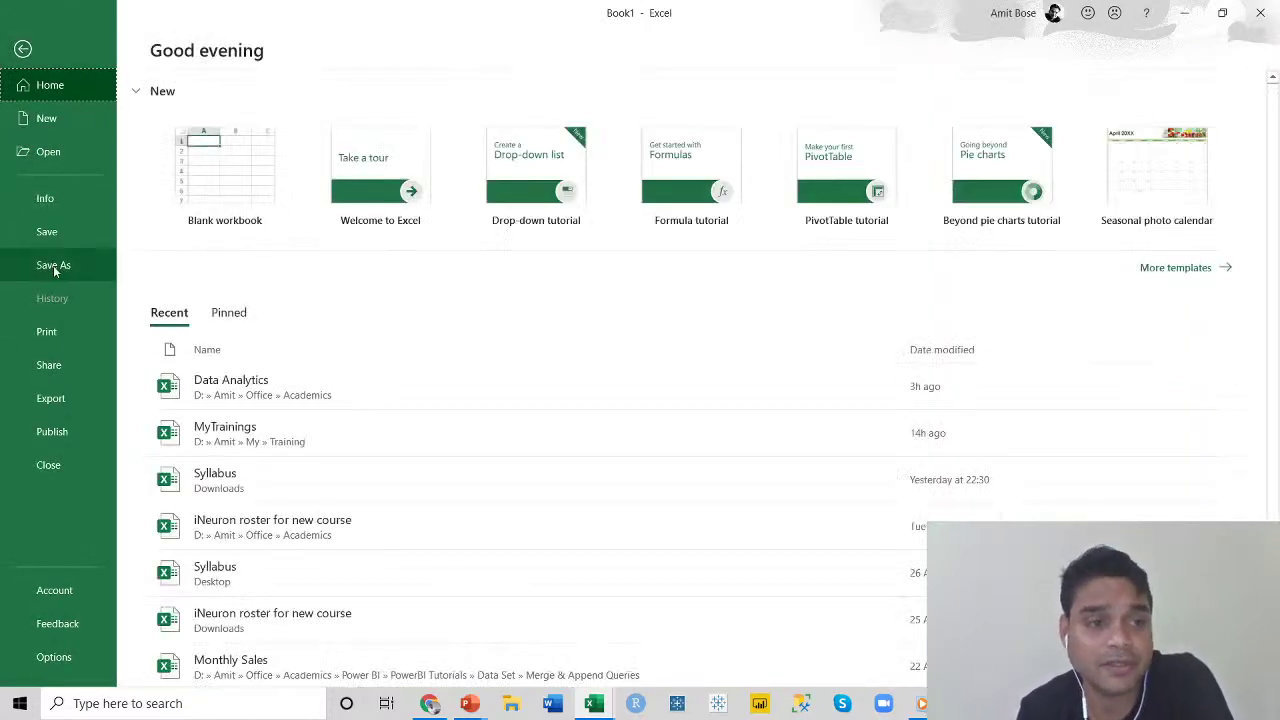
click(30, 45)
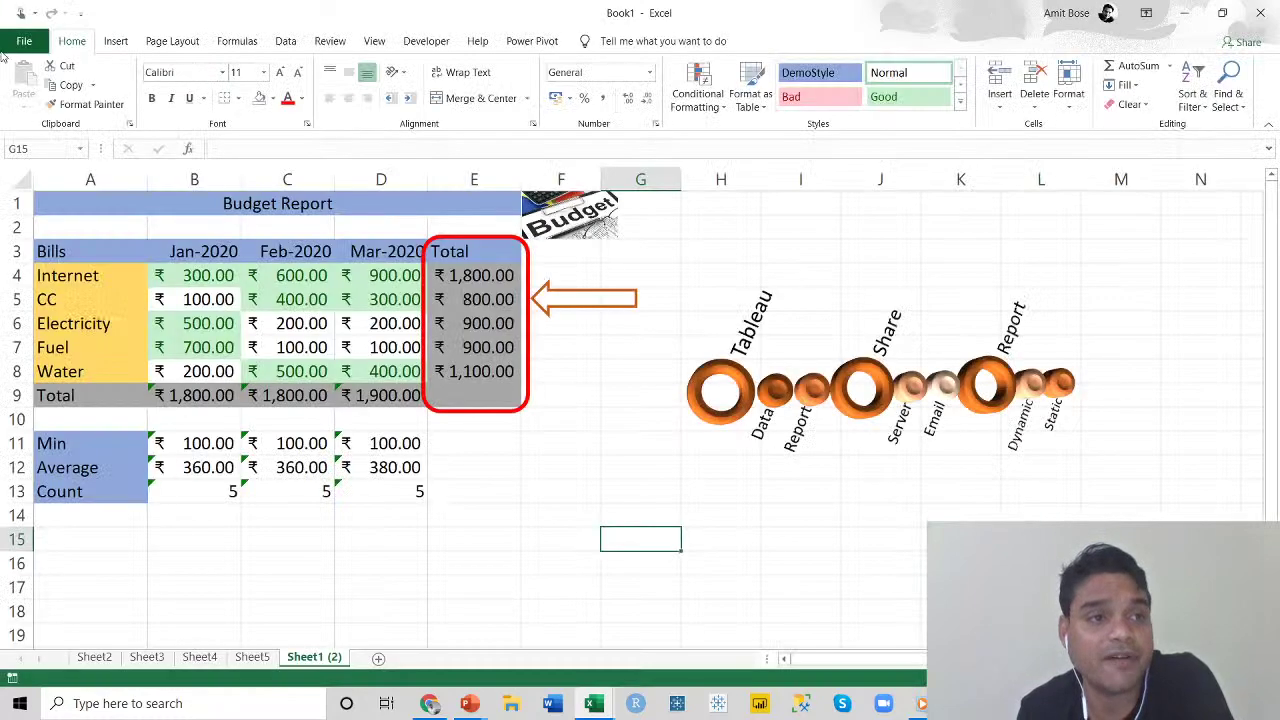
click(17, 42)
click(64, 271)
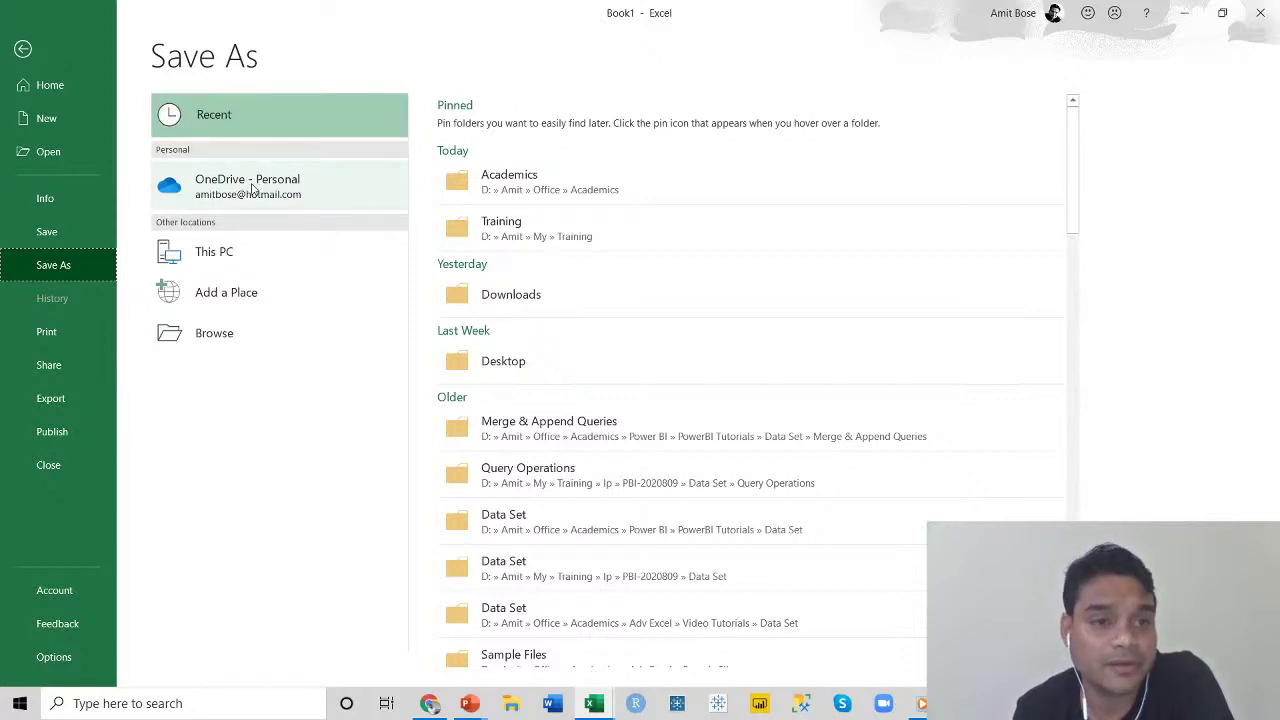
click(229, 258)
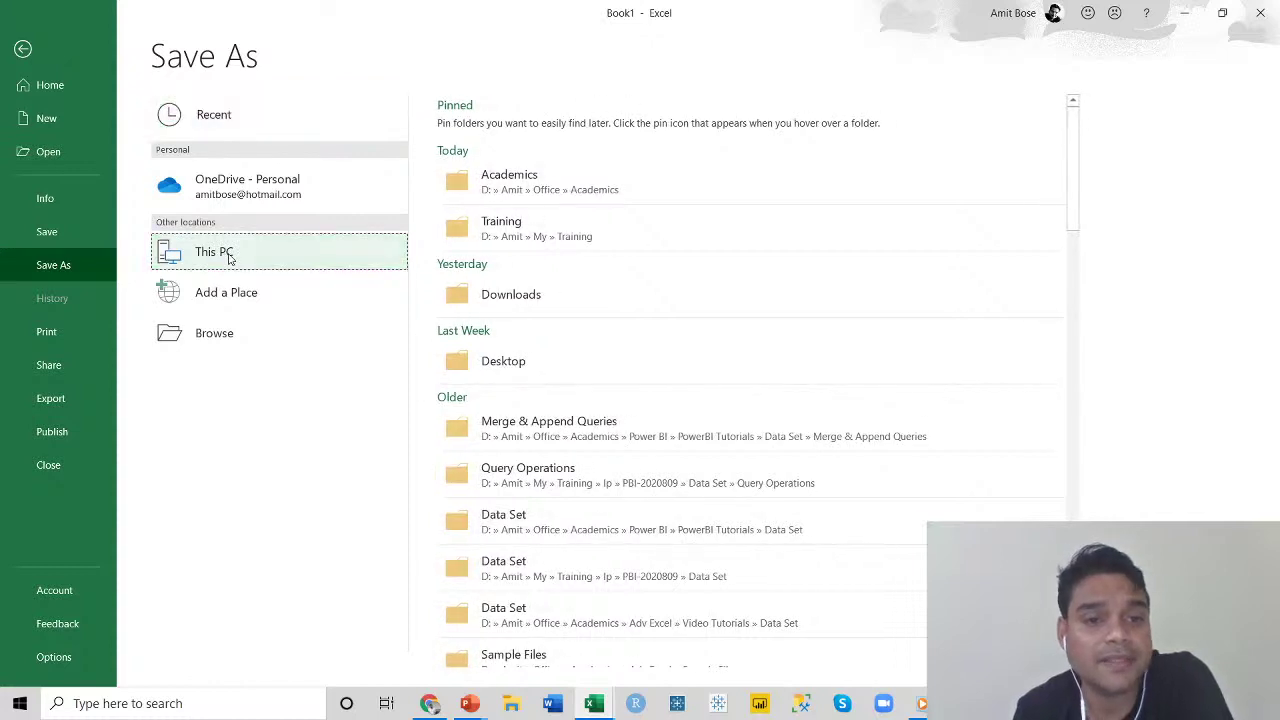
click(230, 331)
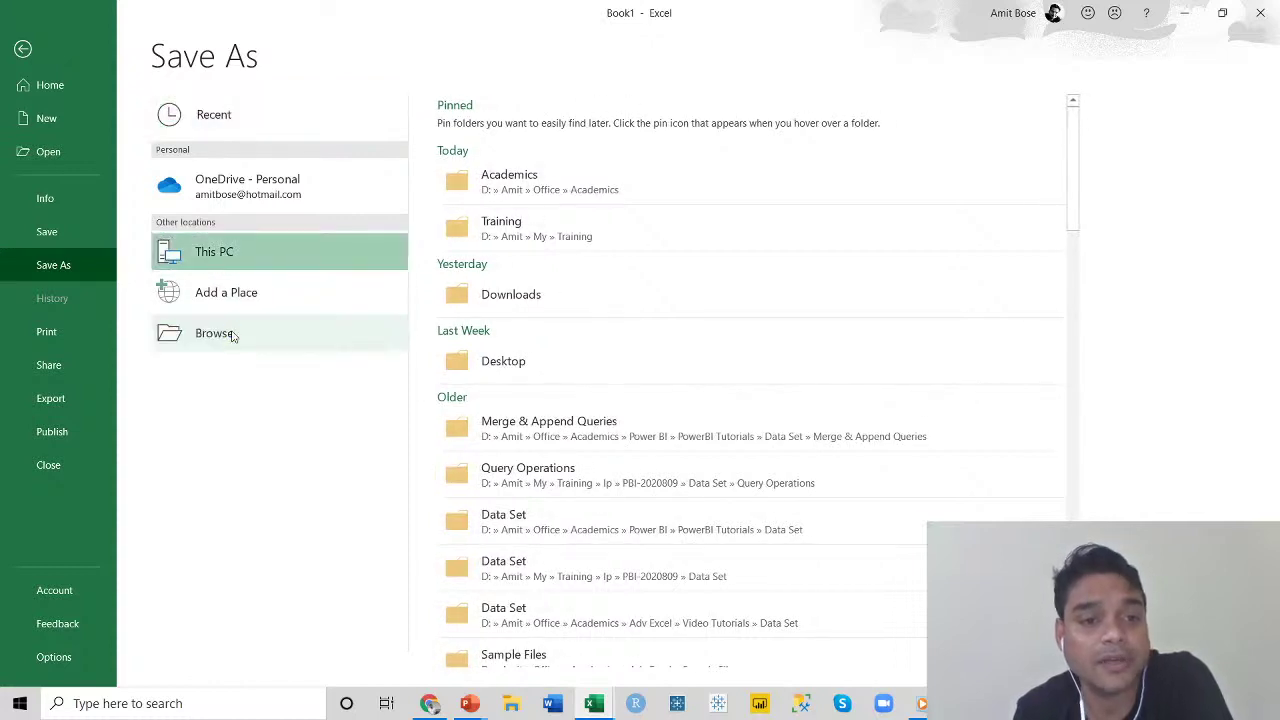
click(346, 196)
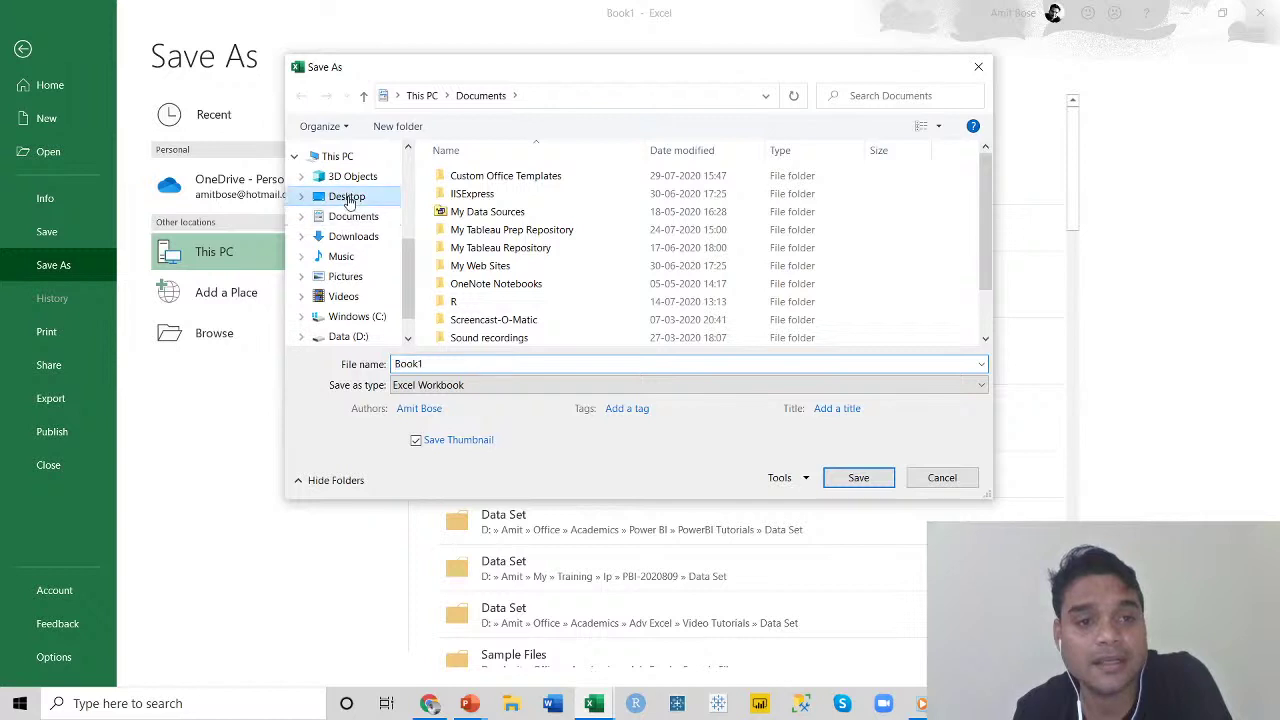
click(659, 387)
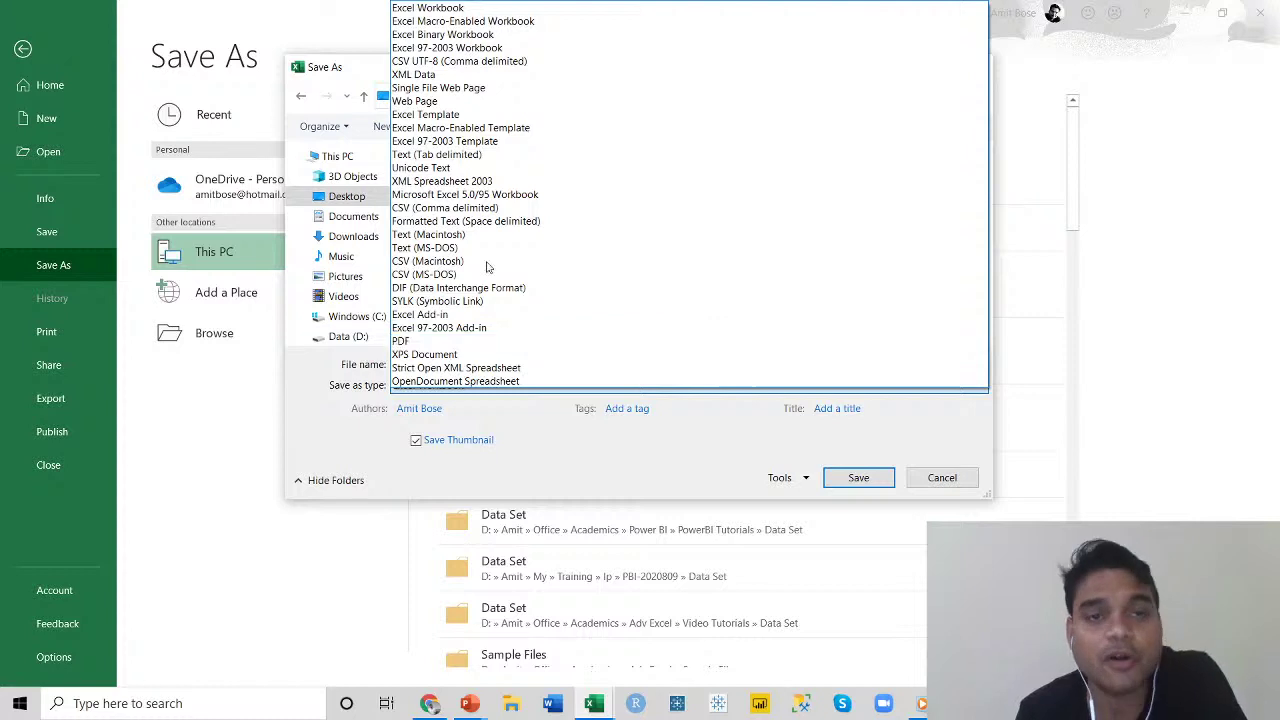
click(434, 10)
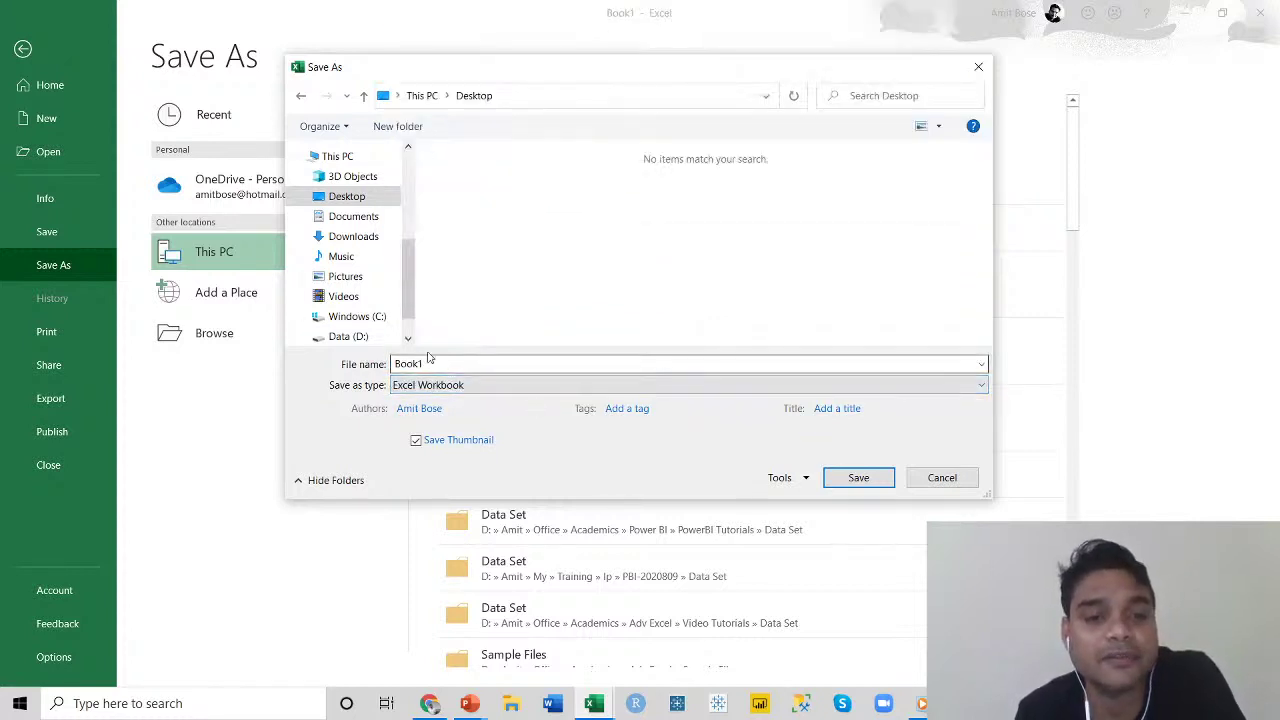
click(368, 365)
click(942, 477)
click(42, 56)
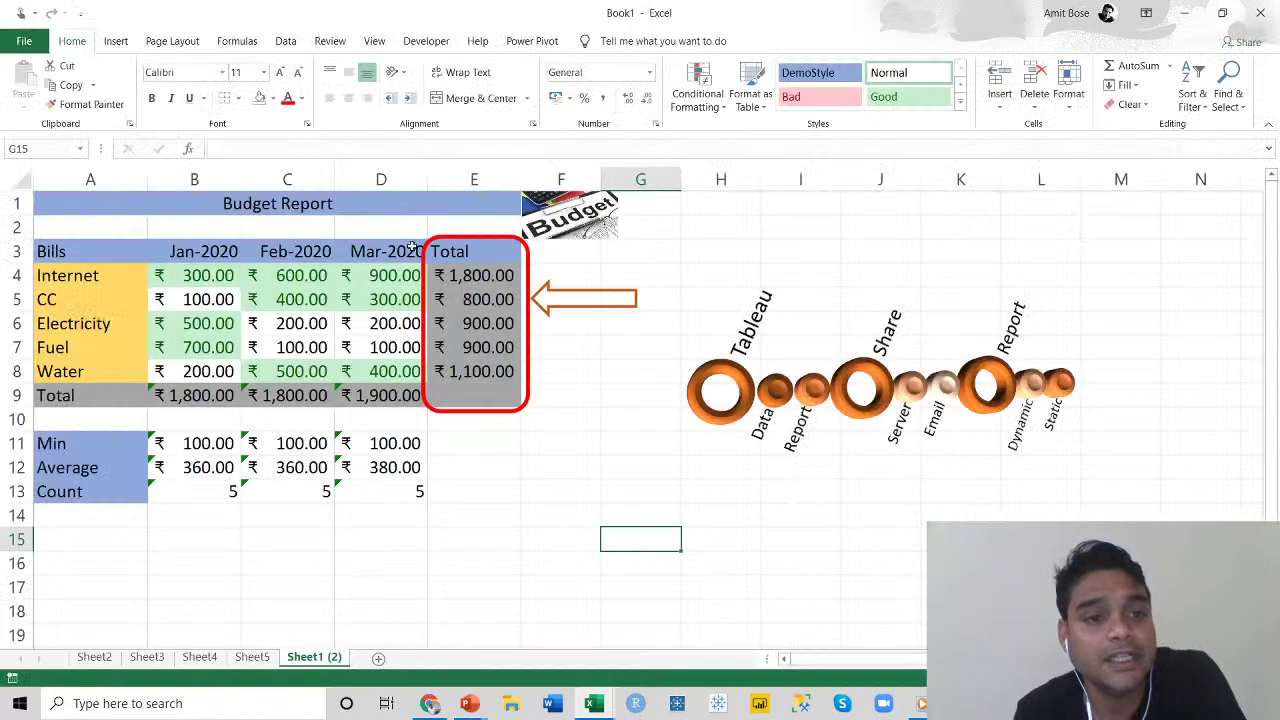